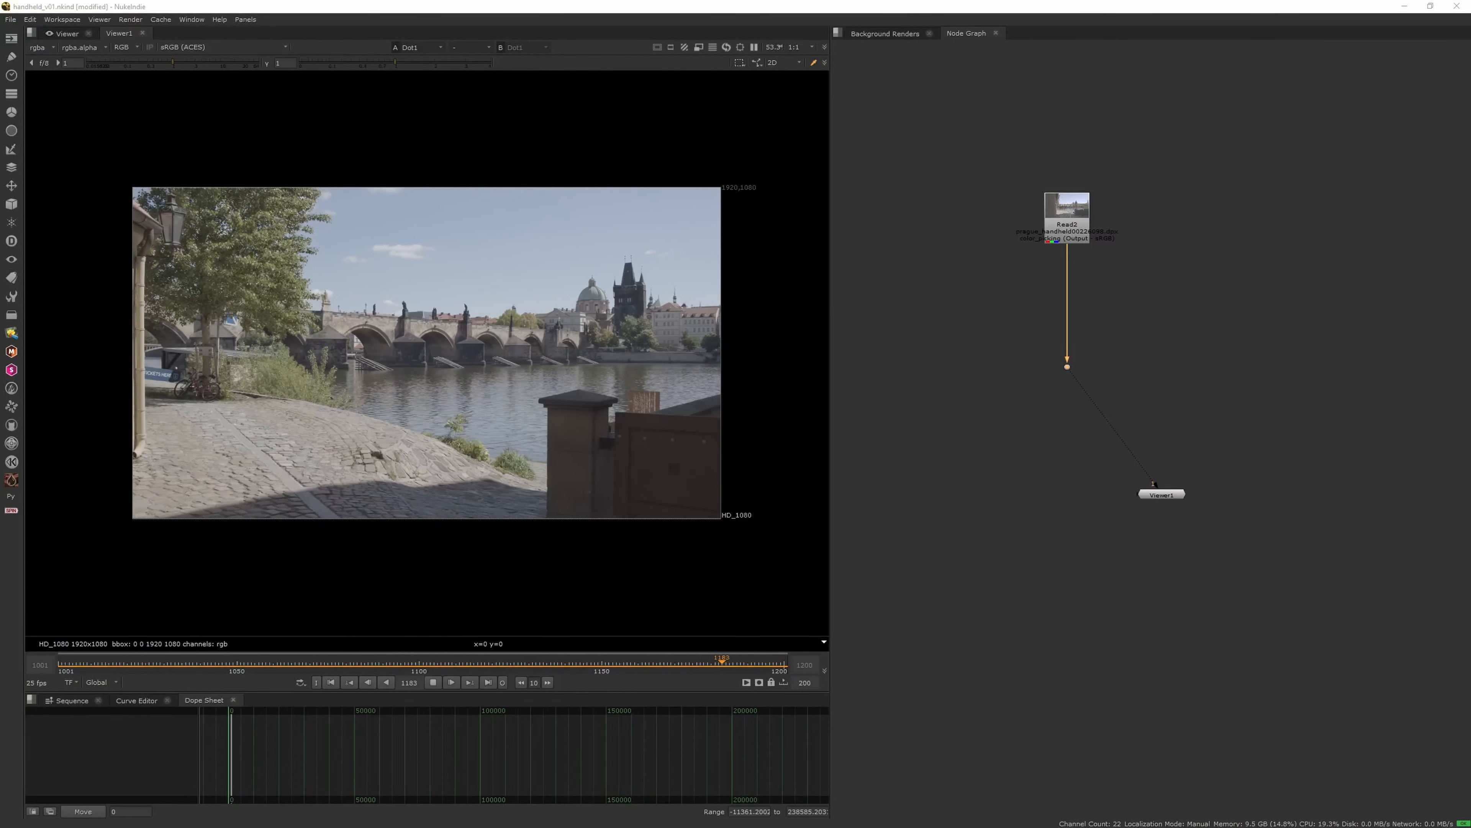
Switch to the browser and read the Reddit post and poll about the most needed Nuke tutorials
{"action": "left_click_drag", "start_coordinate": [1470, 125], "coordinate": [830, 81]}
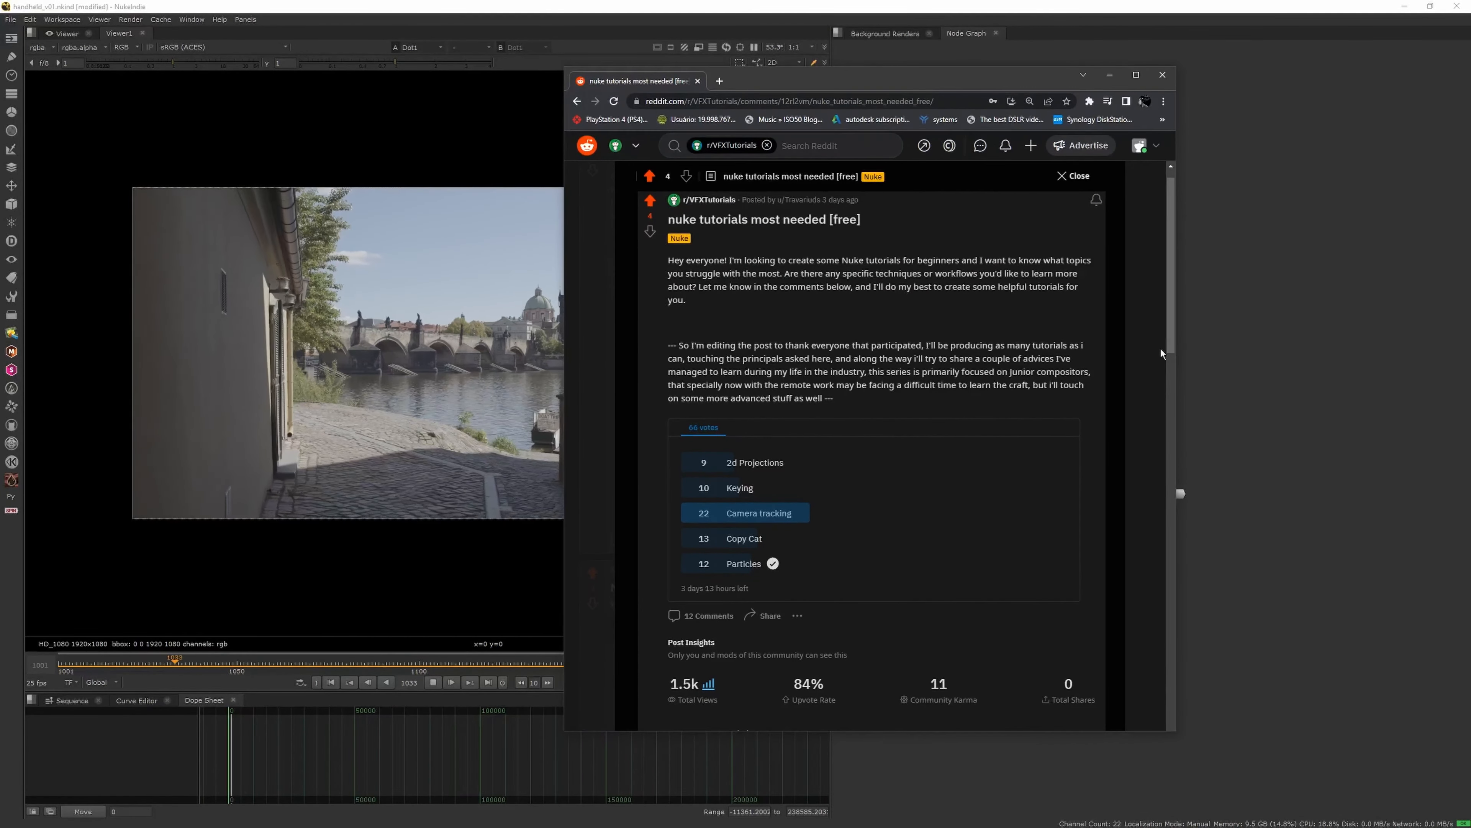
{"action": "left_click", "coordinate": [1171, 414]}
{"action": "left_click_drag", "start_coordinate": [1170, 412], "coordinate": [1168, 270]}
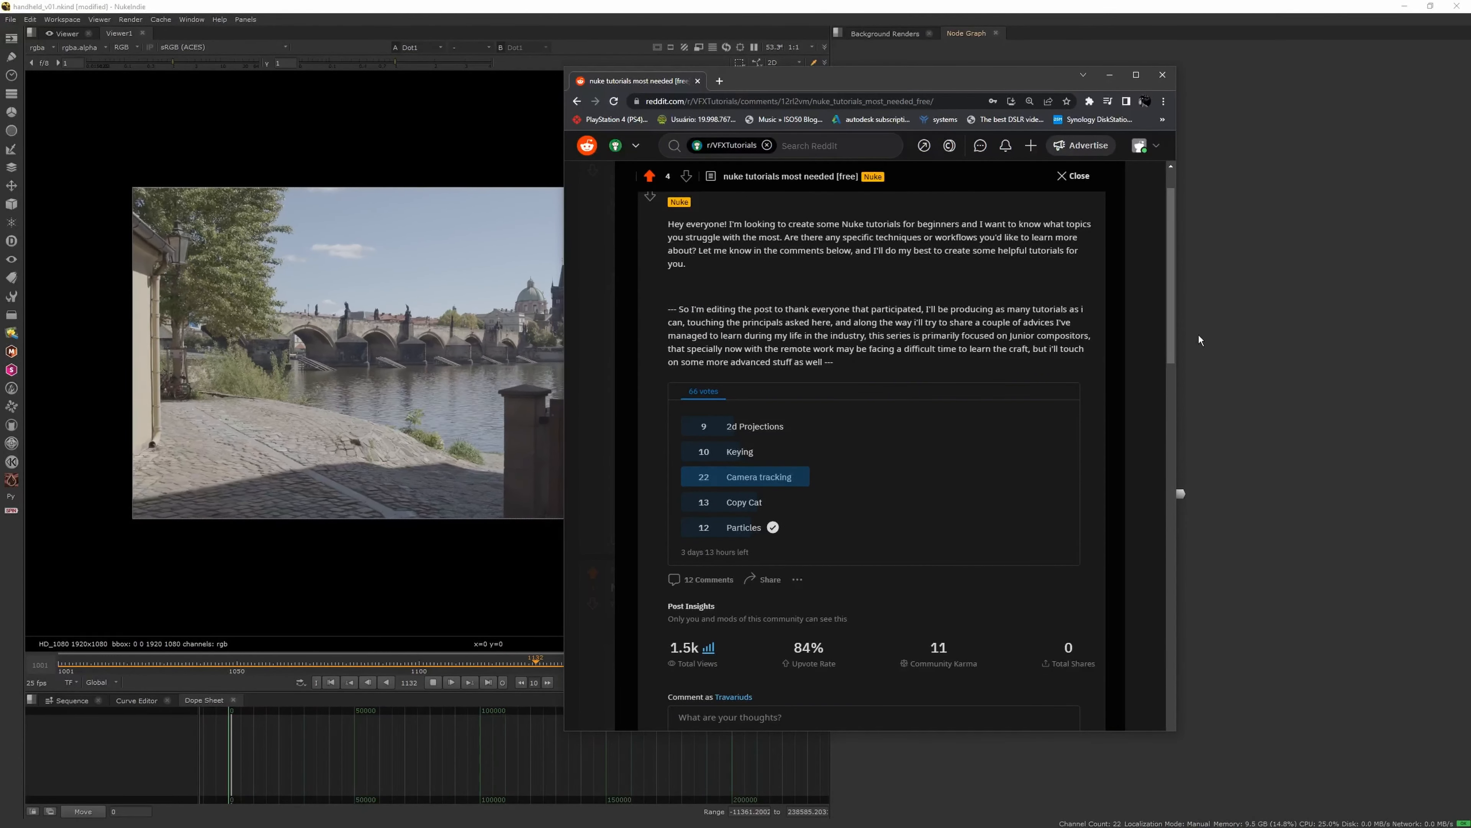
{"action": "left_click_drag", "start_coordinate": [979, 79], "coordinate": [1087, 72]}
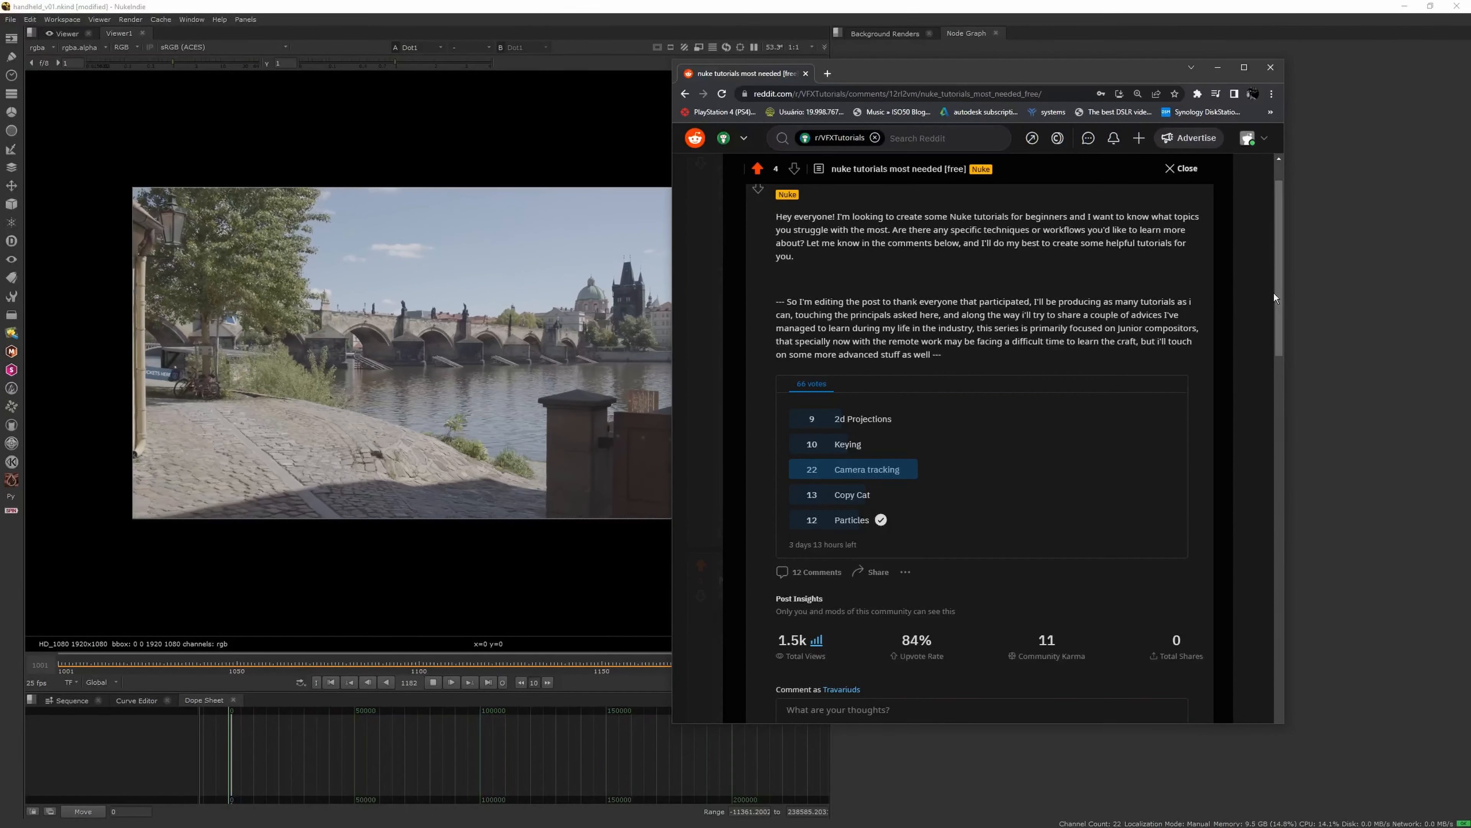
{"action": "scroll", "coordinate": [1286, 314], "scroll_direction": "down", "scroll_amount": 1}
{"action": "left_click_drag", "start_coordinate": [1286, 314], "coordinate": [1285, 321]}
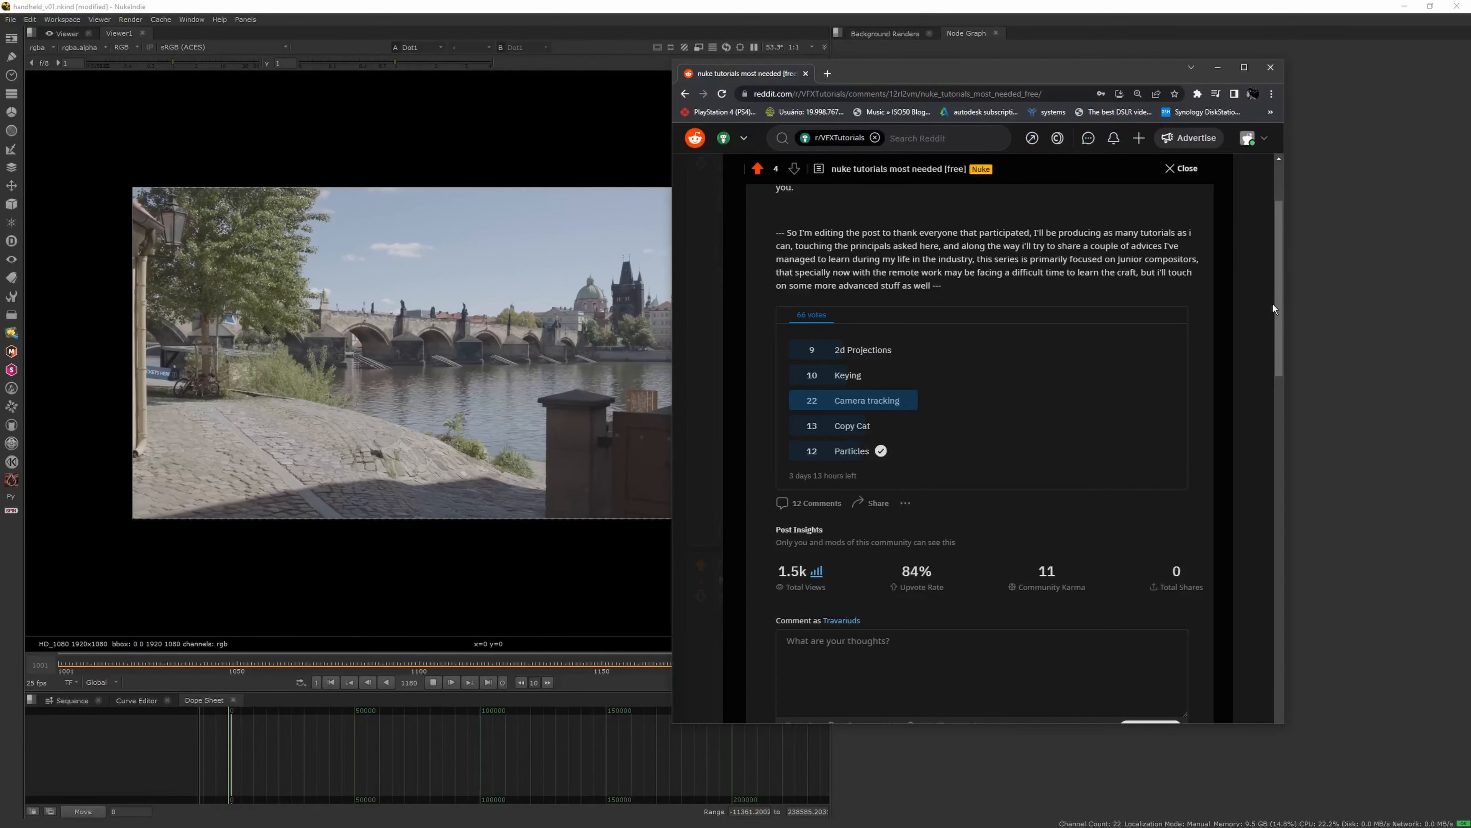
{"action": "left_click_drag", "start_coordinate": [1277, 308], "coordinate": [1272, 215]}
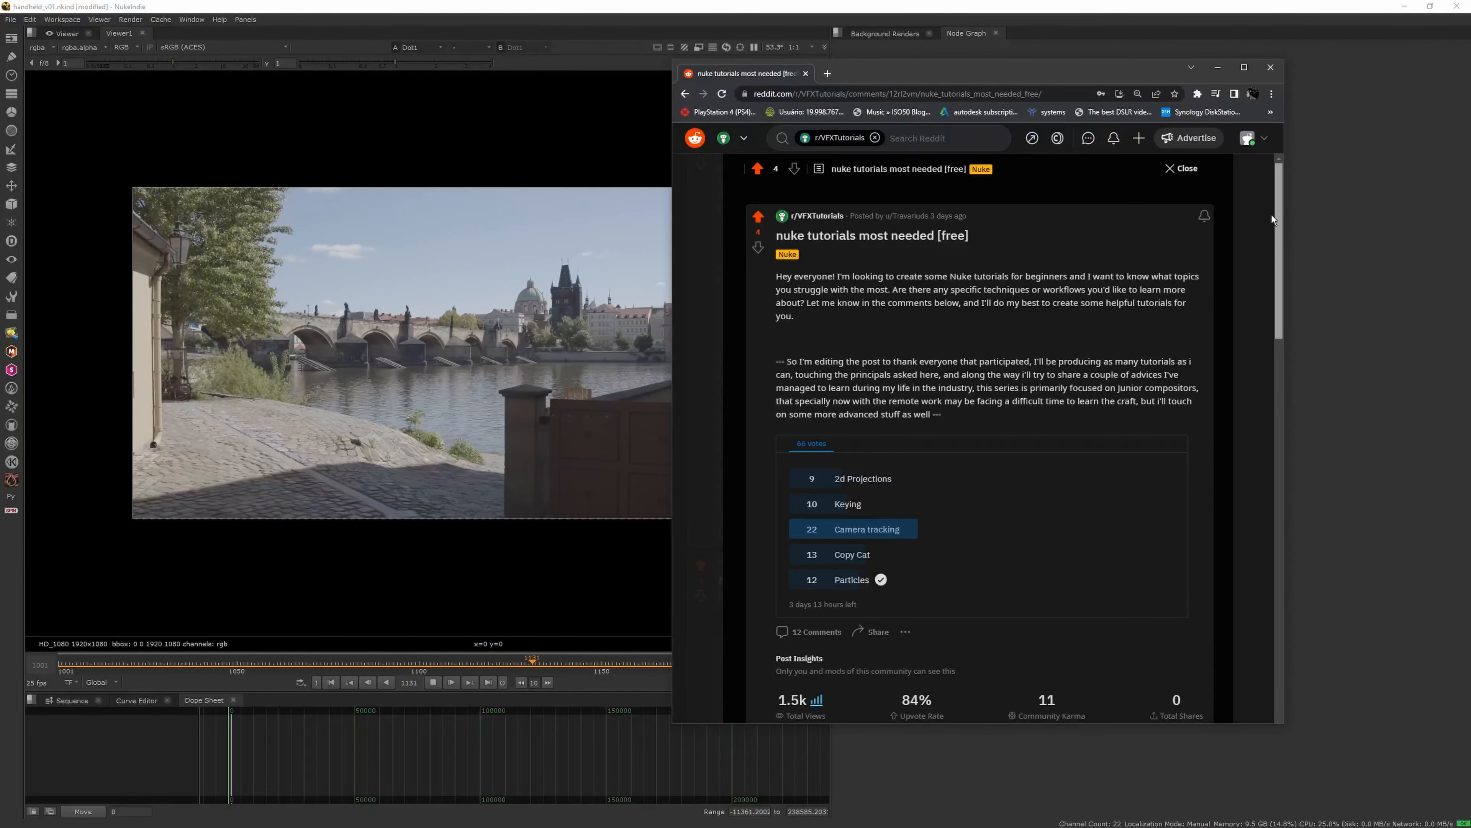
{"action": "left_click_drag", "start_coordinate": [1278, 226], "coordinate": [1287, 535]}
{"action": "left_click_drag", "start_coordinate": [925, 494], "coordinate": [852, 494]}
{"action": "left_click_drag", "start_coordinate": [1283, 491], "coordinate": [1242, 177]}
{"action": "left_click", "coordinate": [1217, 68]}
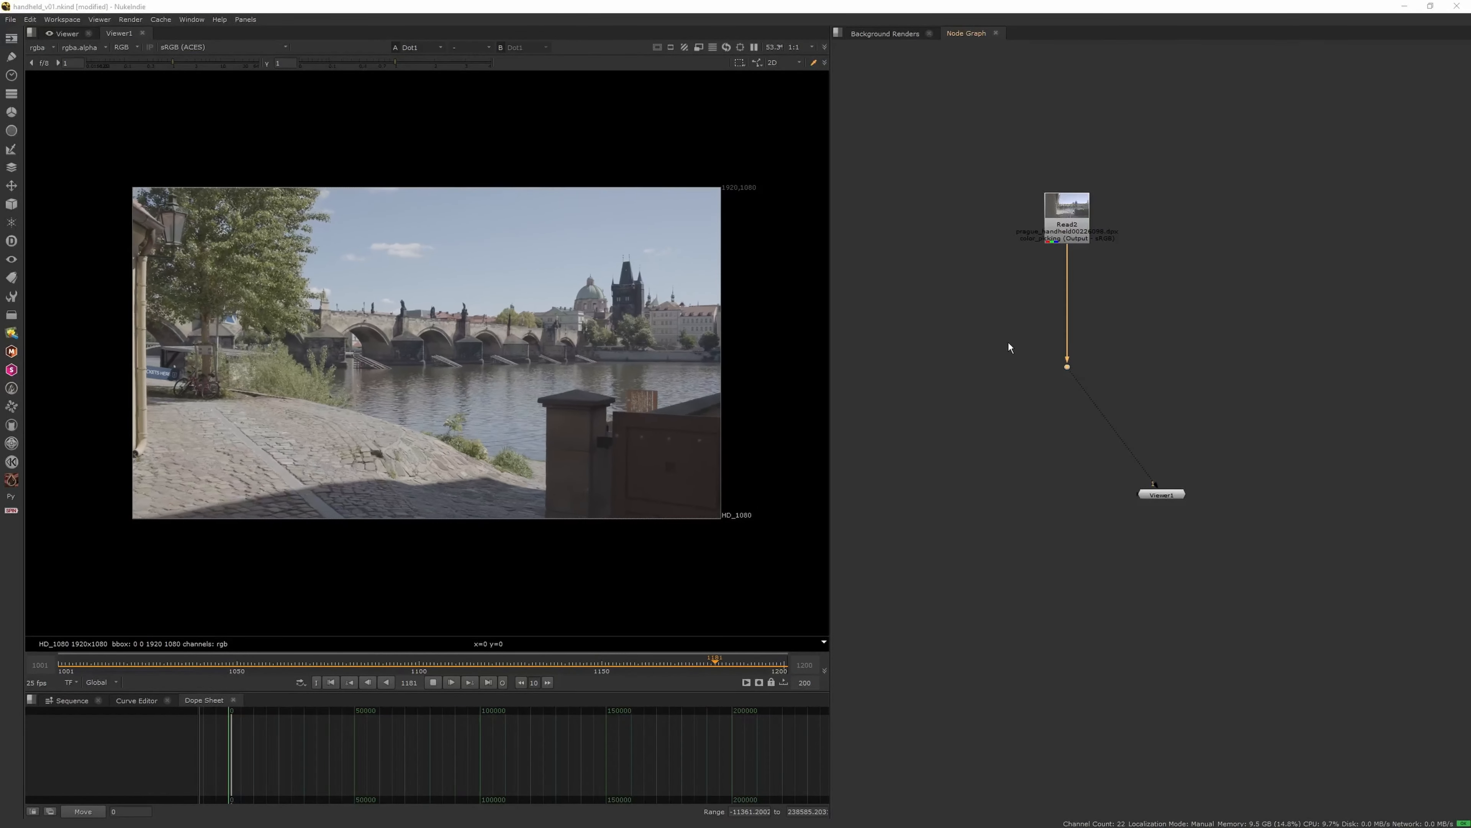
Stop playback, return to the first frame, and save the script
{"action": "scroll", "coordinate": [1002, 382], "scroll_direction": "down", "scroll_amount": 6}
{"action": "scroll", "coordinate": [1047, 395], "scroll_direction": "up", "scroll_amount": 8}
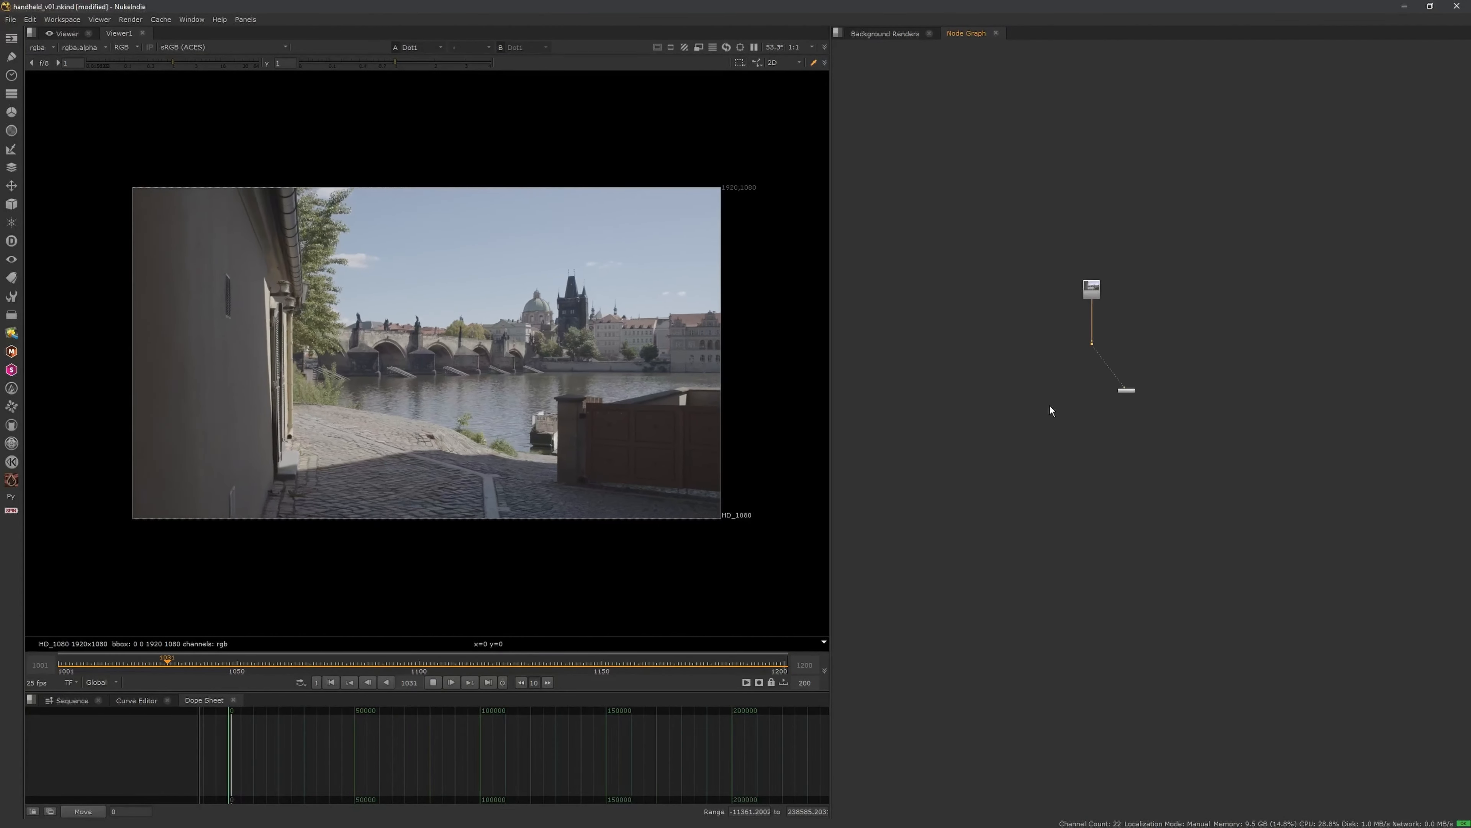
{"action": "scroll", "coordinate": [1065, 397], "scroll_direction": "up", "scroll_amount": 1}
{"action": "middle_click_drag", "start_coordinate": [1100, 352], "coordinate": [1043, 449]}
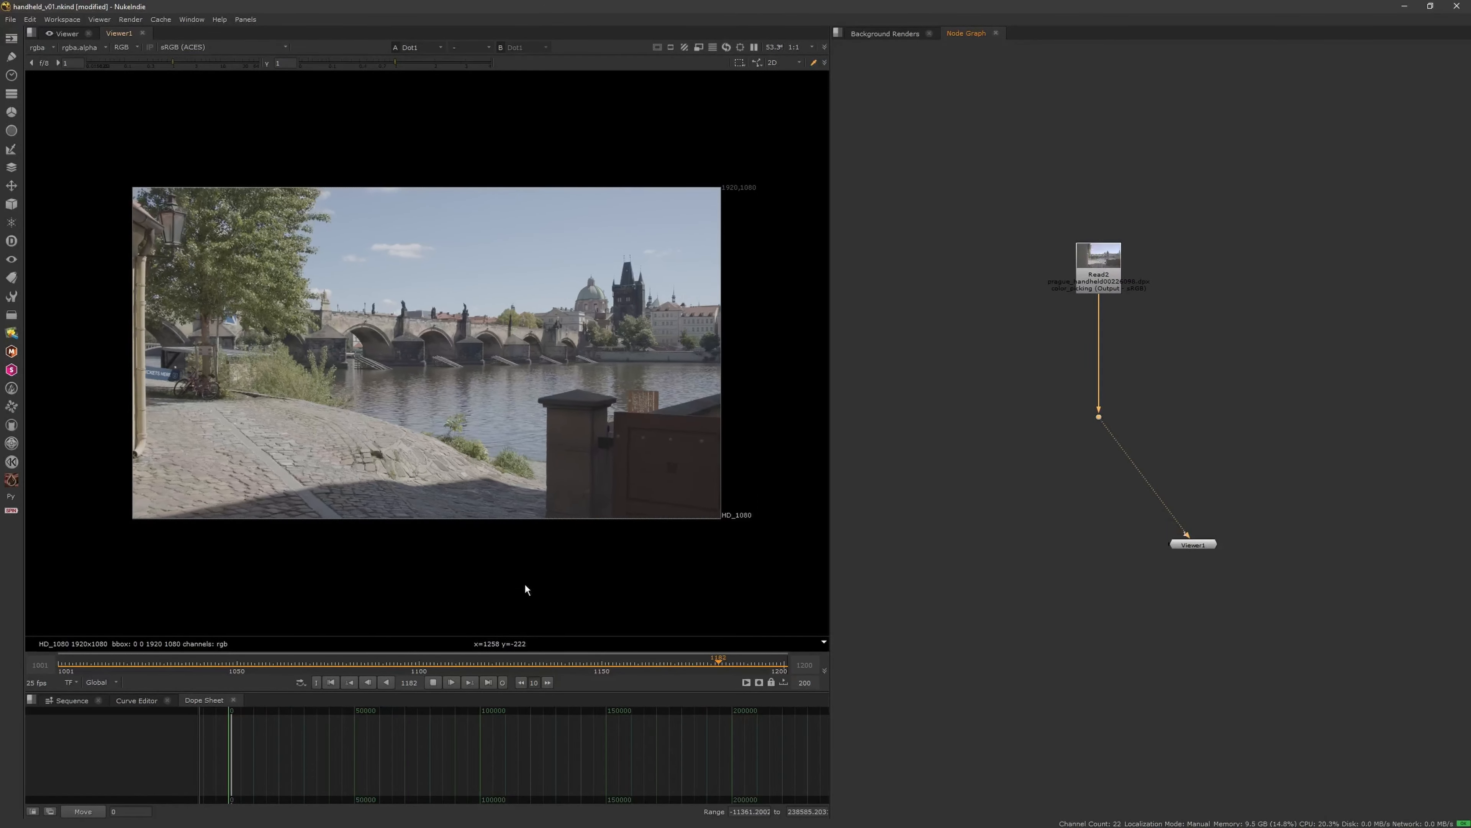
{"action": "left_click", "coordinate": [433, 682]}
{"action": "left_click", "coordinate": [331, 682]}
{"action": "left_click", "coordinate": [1016, 441]}
{"action": "middle_click_drag", "start_coordinate": [1092, 459], "coordinate": [1047, 448]}
{"action": "key", "text": "ctrl+s"}
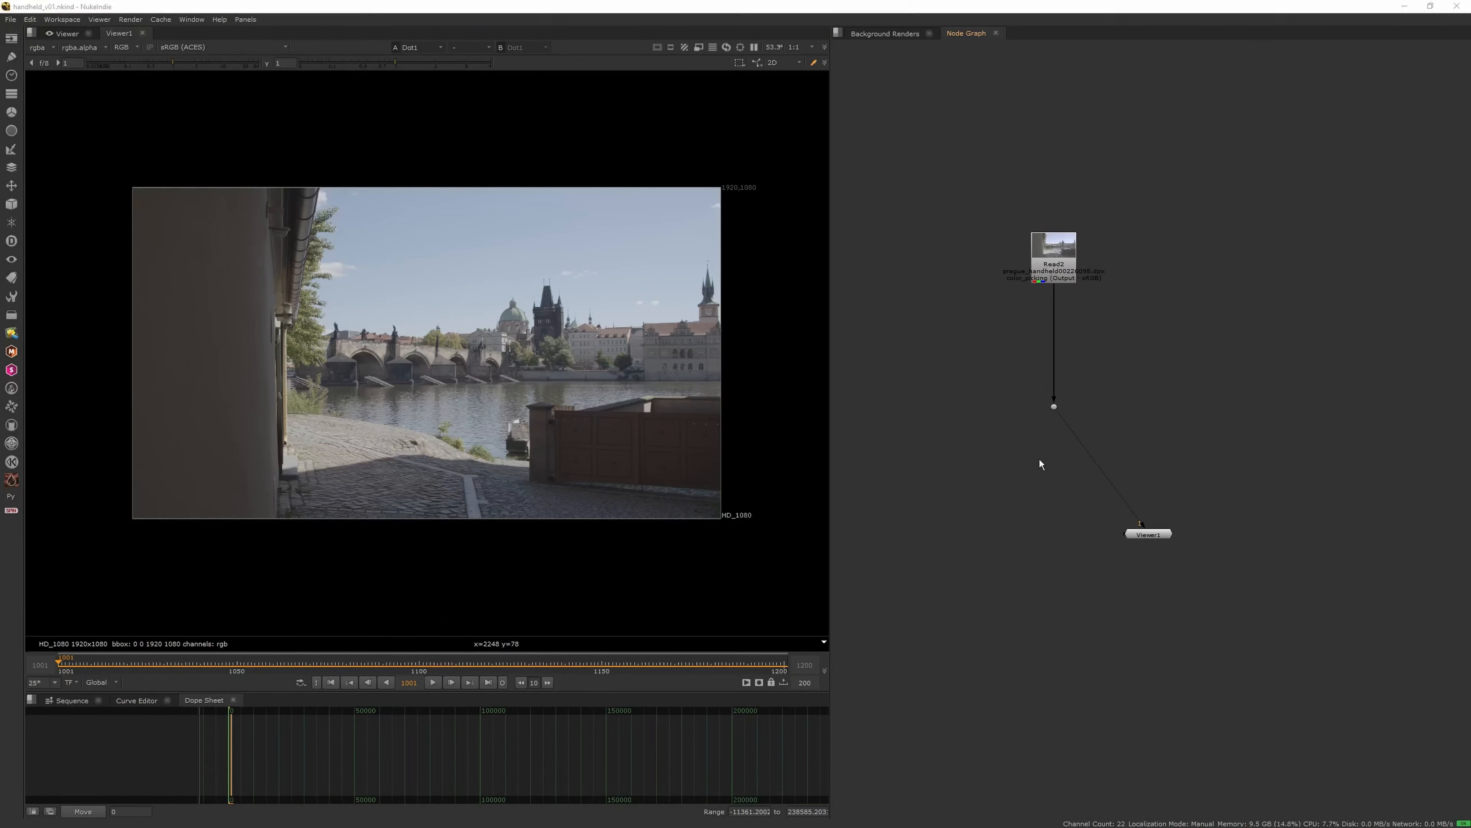
Add a CameraTracker (3D Classic) node and connect its source to the dot below the Read node
{"action": "key", "text": "Tab"}
{"action": "type", "text": "camera"}
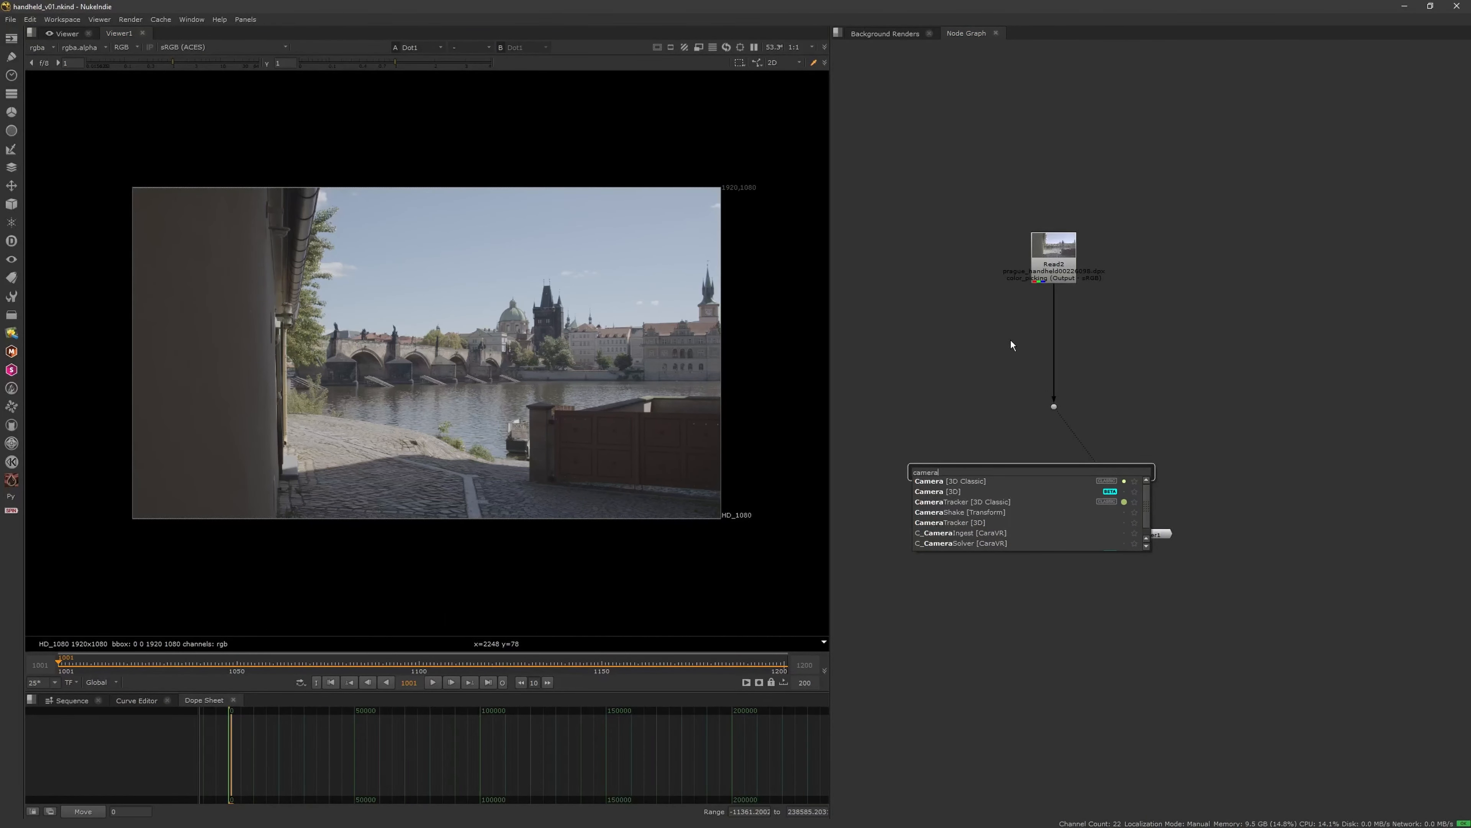
{"action": "left_click", "coordinate": [974, 502]}
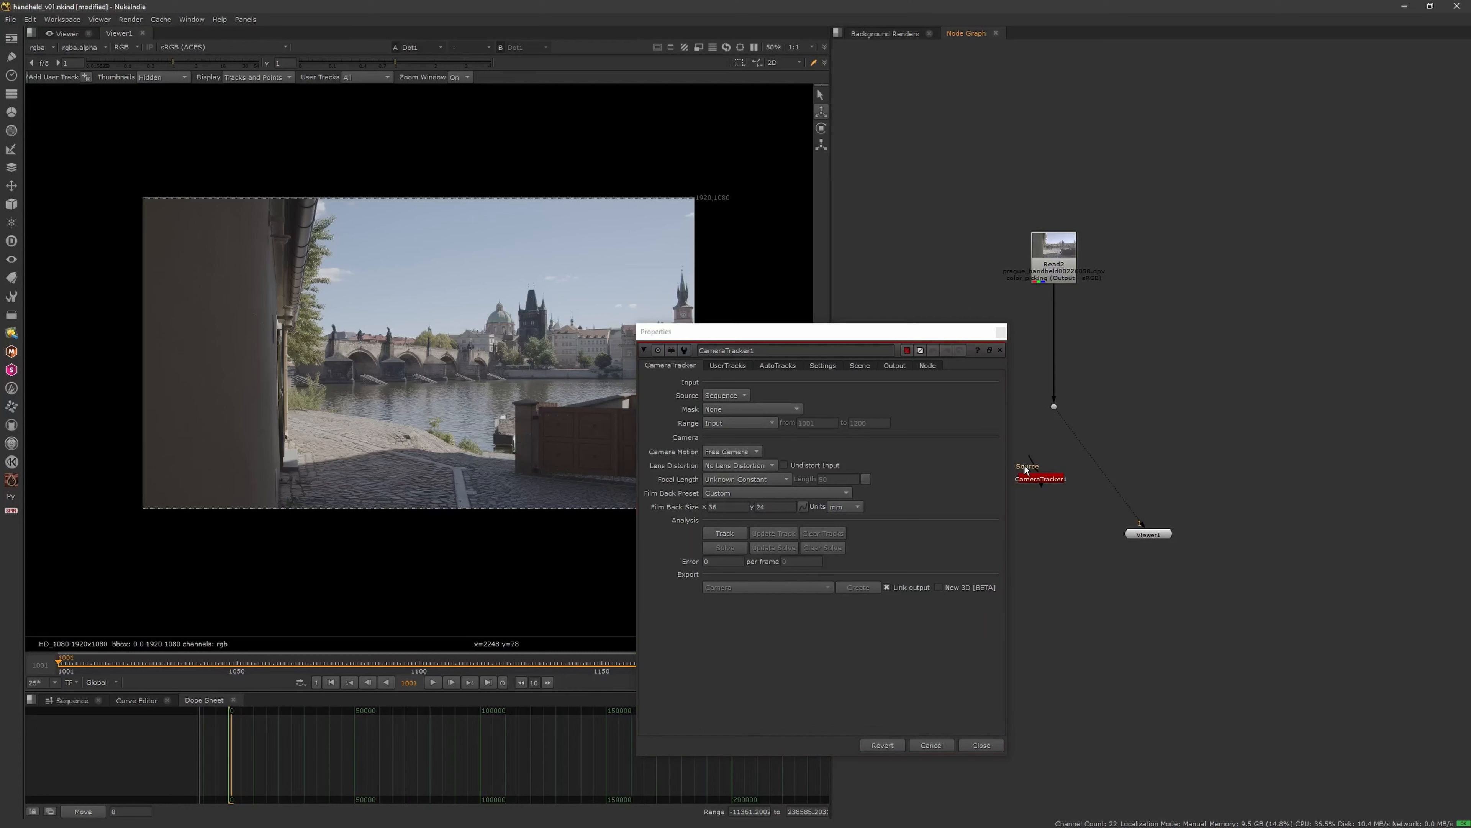
{"action": "left_click_drag", "start_coordinate": [1031, 458], "coordinate": [1054, 408]}
{"action": "left_click_drag", "start_coordinate": [1056, 478], "coordinate": [1067, 478]}
Show the CameraTracker node's output in the viewer and move its properties clear of the image
{"action": "left_click_drag", "start_coordinate": [1139, 536], "coordinate": [1199, 544]}
{"action": "left_click_drag", "start_coordinate": [1002, 332], "coordinate": [1017, 362]}
{"action": "left_click", "coordinate": [1057, 479]}
{"action": "key", "text": "1"}
{"action": "middle_click_drag", "start_coordinate": [1104, 255], "coordinate": [1217, 192]}
{"action": "left_click_drag", "start_coordinate": [938, 334], "coordinate": [1072, 160]}
{"action": "left_click", "coordinate": [877, 279]}
{"action": "left_click_drag", "start_coordinate": [959, 158], "coordinate": [984, 153]}
Examine the footage around frame 1086 for lens characteristics before setting up the camera
{"action": "left_click", "coordinate": [404, 661]}
{"action": "left_click_drag", "start_coordinate": [431, 659], "coordinate": [368, 659]}
{"action": "scroll", "coordinate": [542, 547], "scroll_direction": "up", "scroll_amount": 1}
{"action": "mouse_move", "coordinate": [522, 517]}
{"action": "middle_mouse_down"}
{"action": "mouse_move", "coordinate": [538, 556]}
{"action": "mouse_move", "coordinate": [534, 523]}
{"action": "middle_mouse_up"}
{"action": "scroll", "coordinate": [537, 548], "scroll_direction": "up", "scroll_amount": 2}
{"action": "scroll", "coordinate": [572, 531], "scroll_direction": "down", "scroll_amount": 2}
{"action": "scroll", "coordinate": [533, 522], "scroll_direction": "up", "scroll_amount": 3}
{"action": "scroll", "coordinate": [560, 520], "scroll_direction": "down", "scroll_amount": 2}
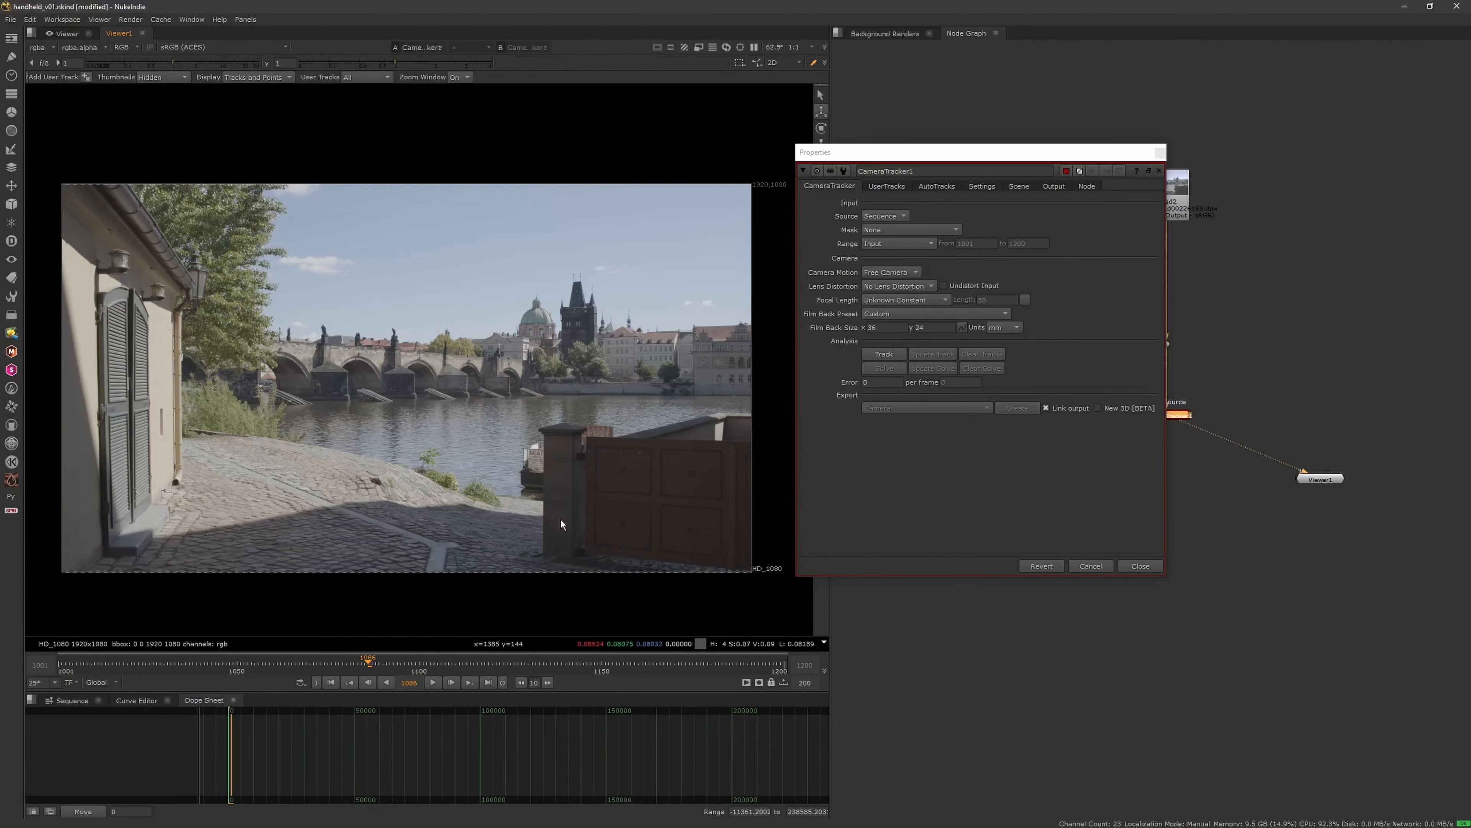
Set the CameraTracker's lens distortion to Unknown Lens
{"action": "left_click", "coordinate": [901, 287]}
{"action": "left_click", "coordinate": [908, 300]}
{"action": "scroll", "coordinate": [651, 549], "scroll_direction": "up", "scroll_amount": 1}
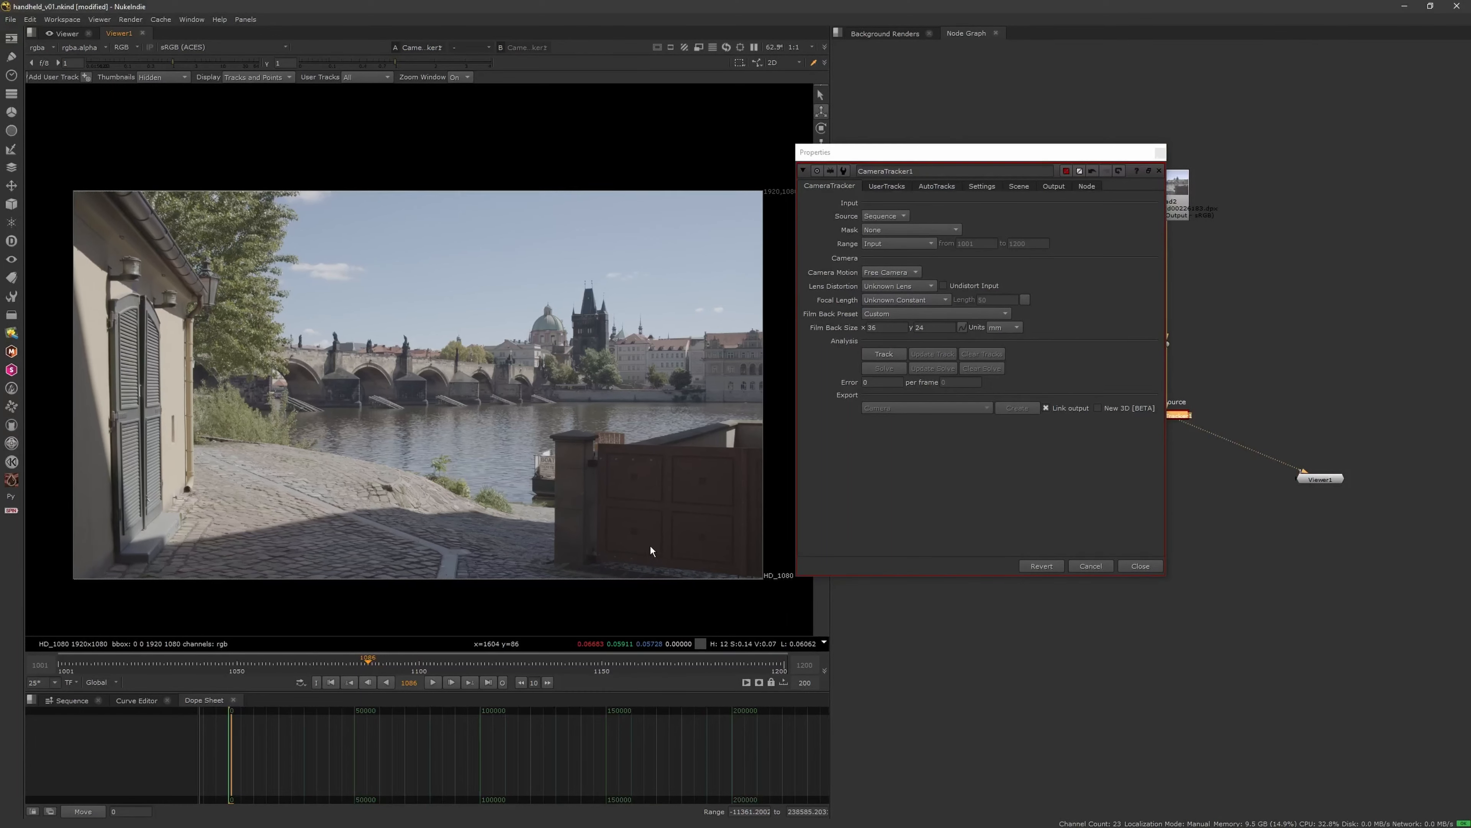
{"action": "middle_click_drag", "start_coordinate": [647, 536], "coordinate": [633, 525]}
{"action": "scroll", "coordinate": [651, 522], "scroll_direction": "up", "scroll_amount": 1}
{"action": "scroll", "coordinate": [651, 524], "scroll_direction": "down", "scroll_amount": 1}
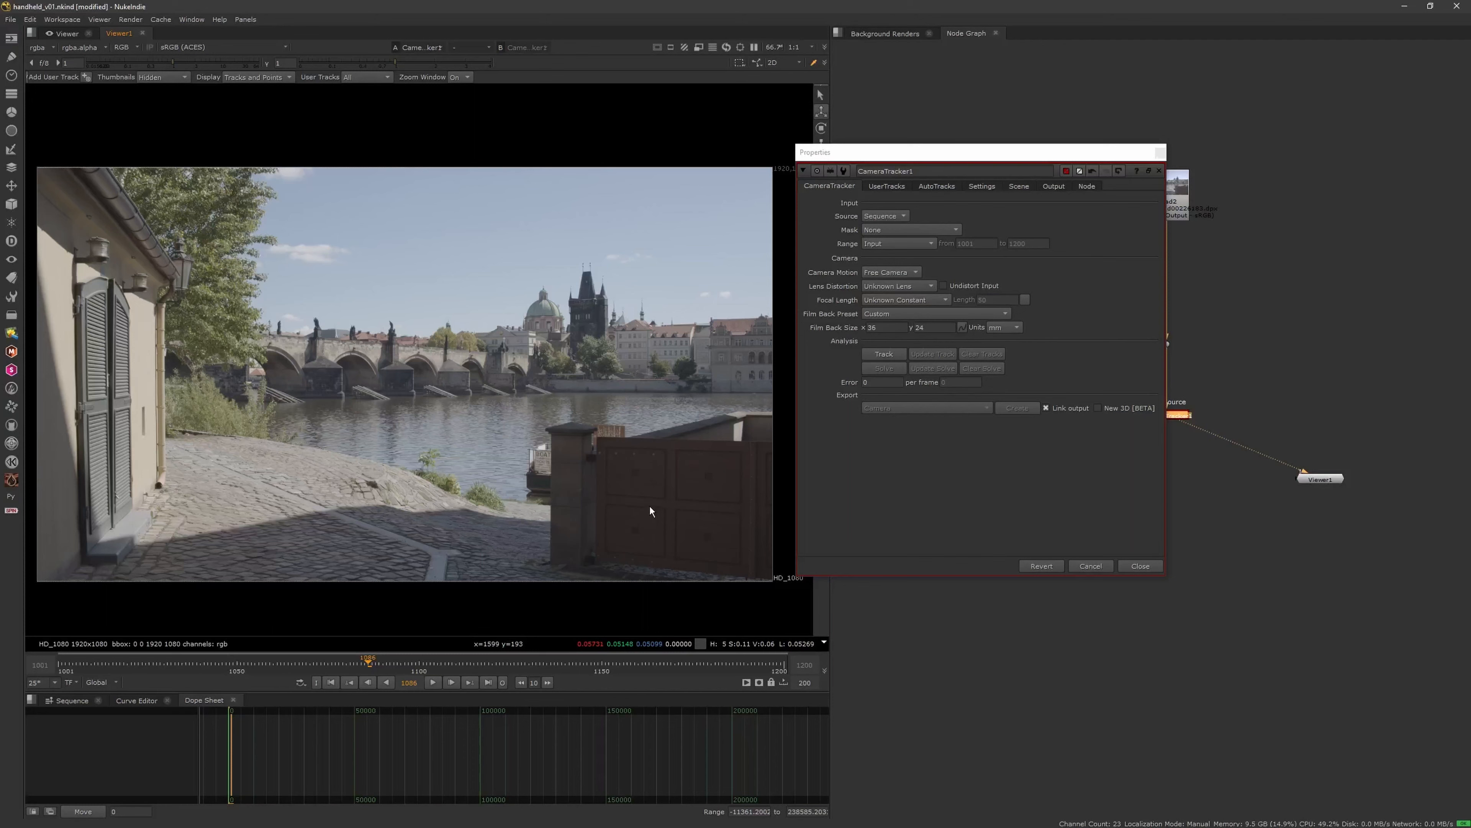
{"action": "middle_click_drag", "start_coordinate": [651, 504], "coordinate": [651, 498]}
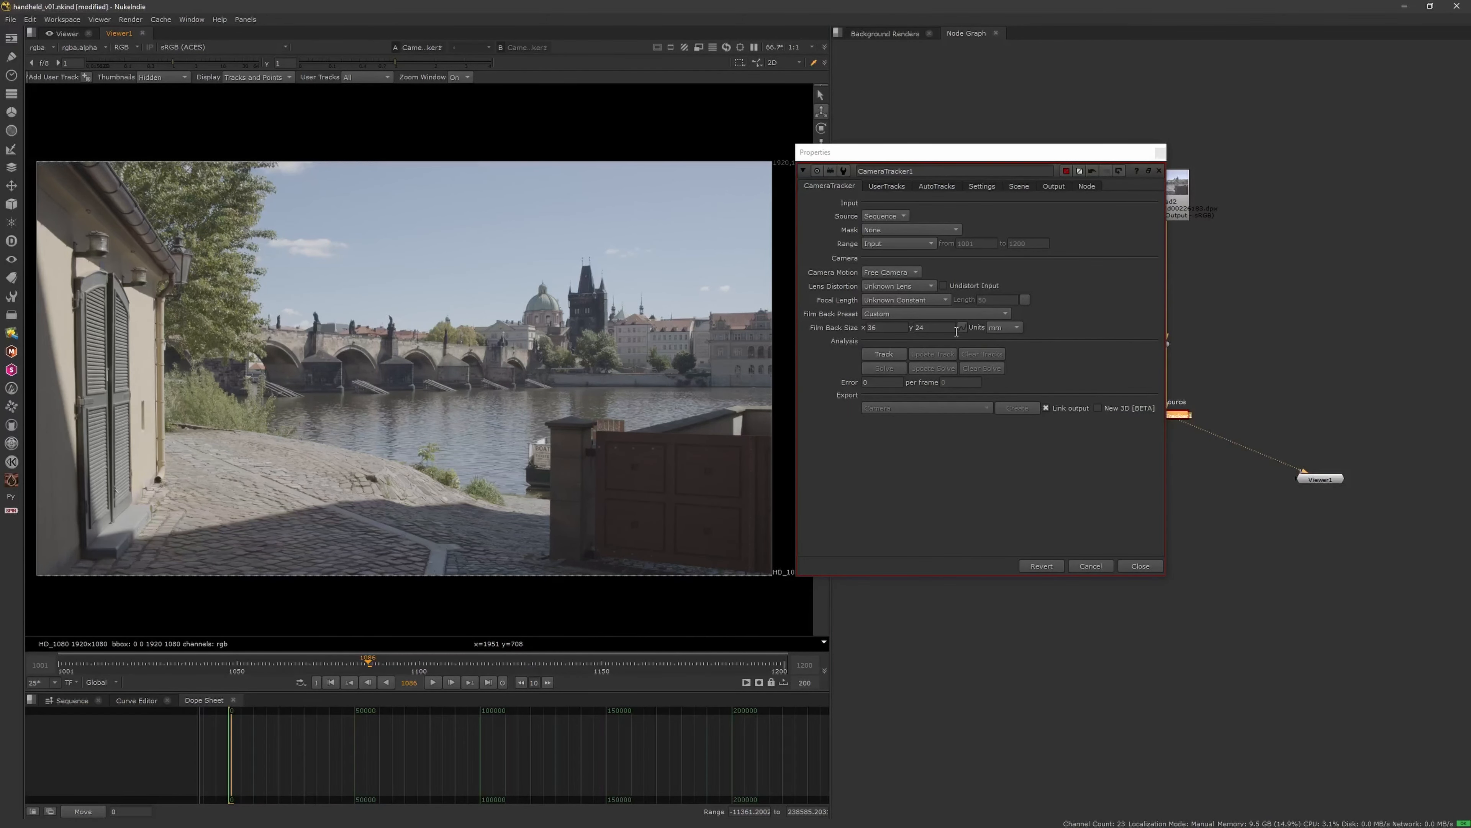
Check the Black Magic film back presets and search the web for "bmpcc 6k sensor size"
{"action": "left_click", "coordinate": [956, 314]}
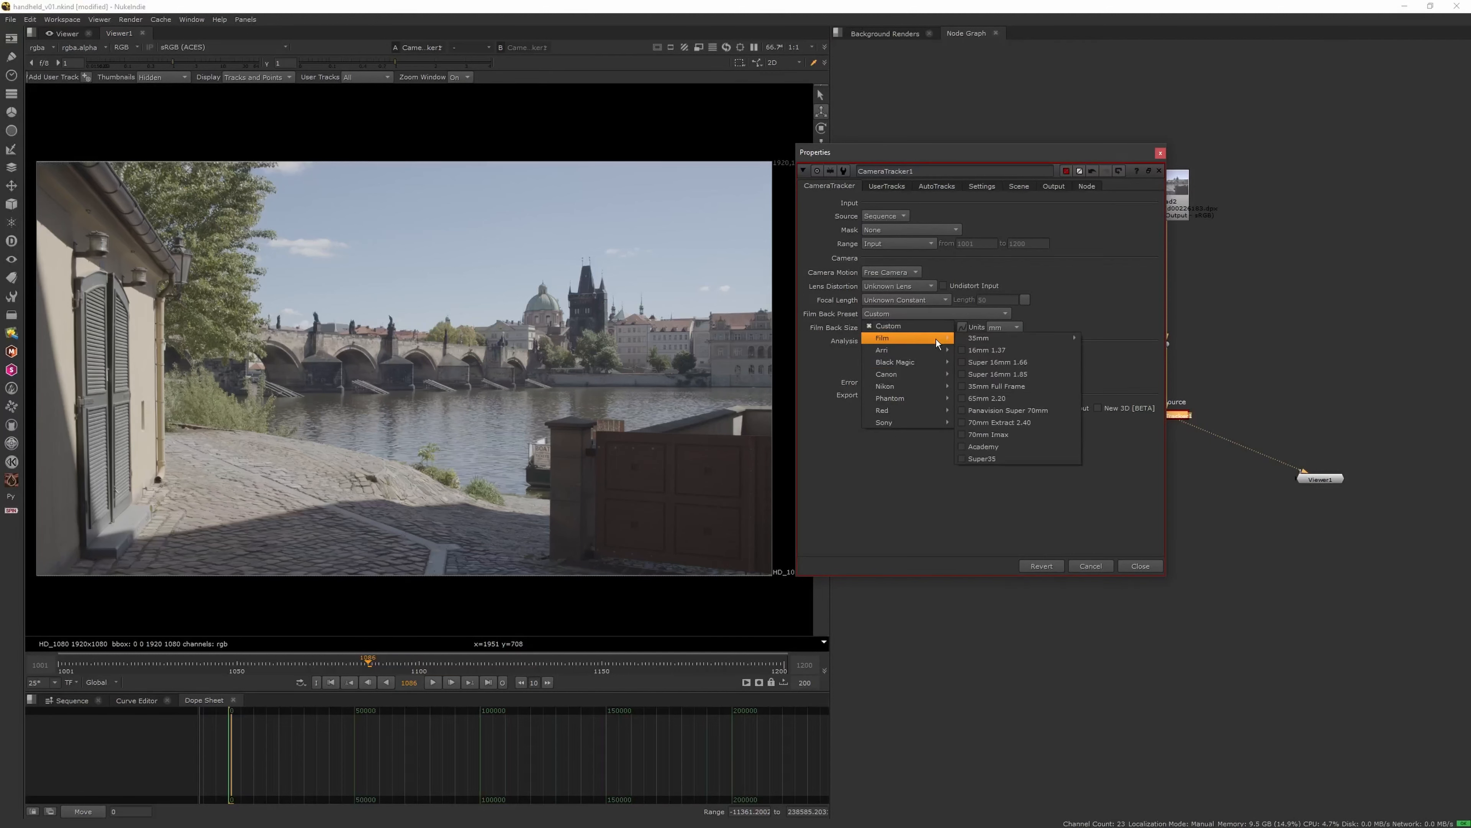
{"action": "mouse_move", "coordinate": [938, 361]}
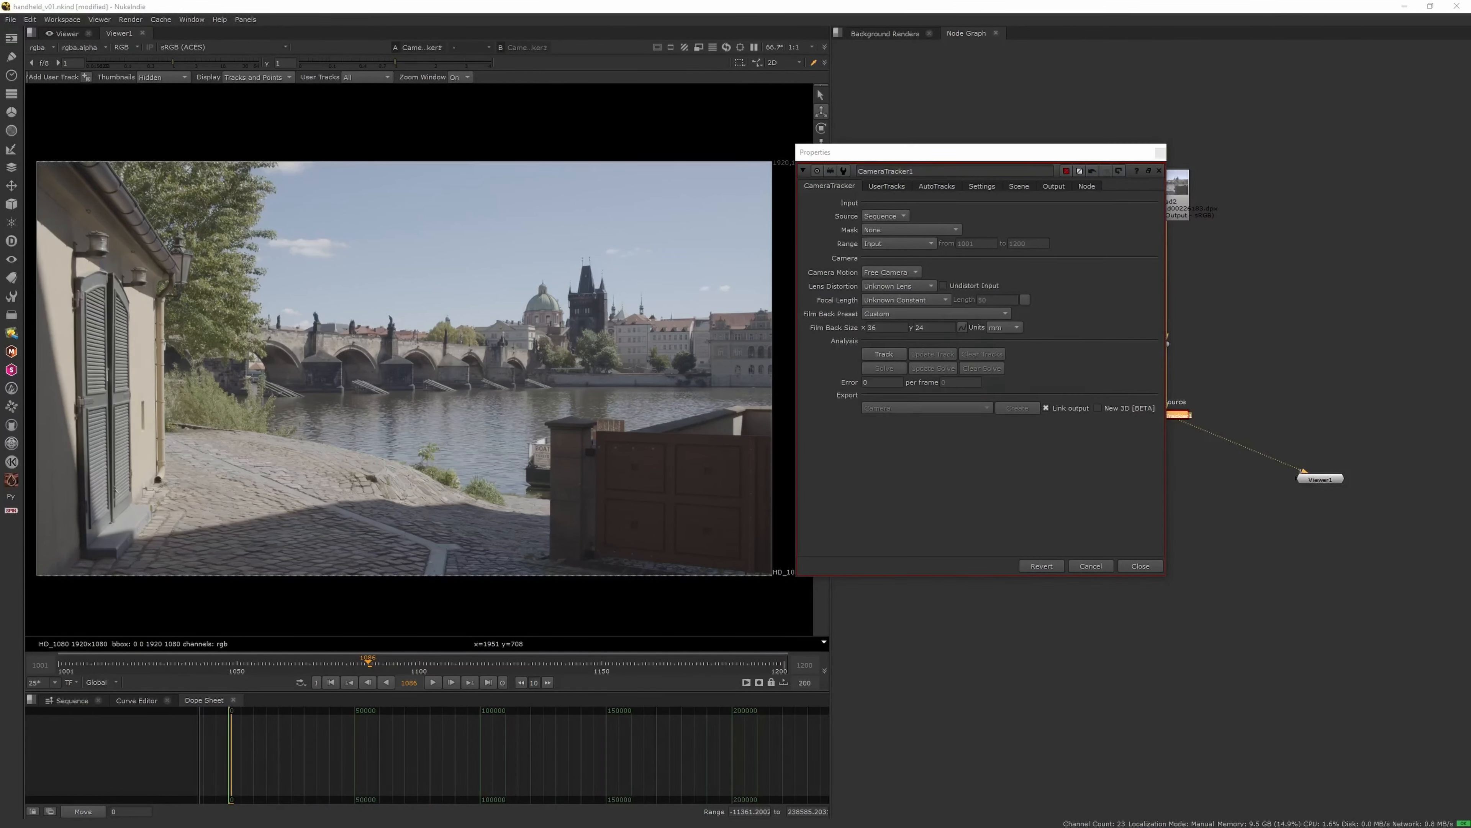
{"action": "left_click_drag", "start_coordinate": [1469, 370], "coordinate": [973, 50]}
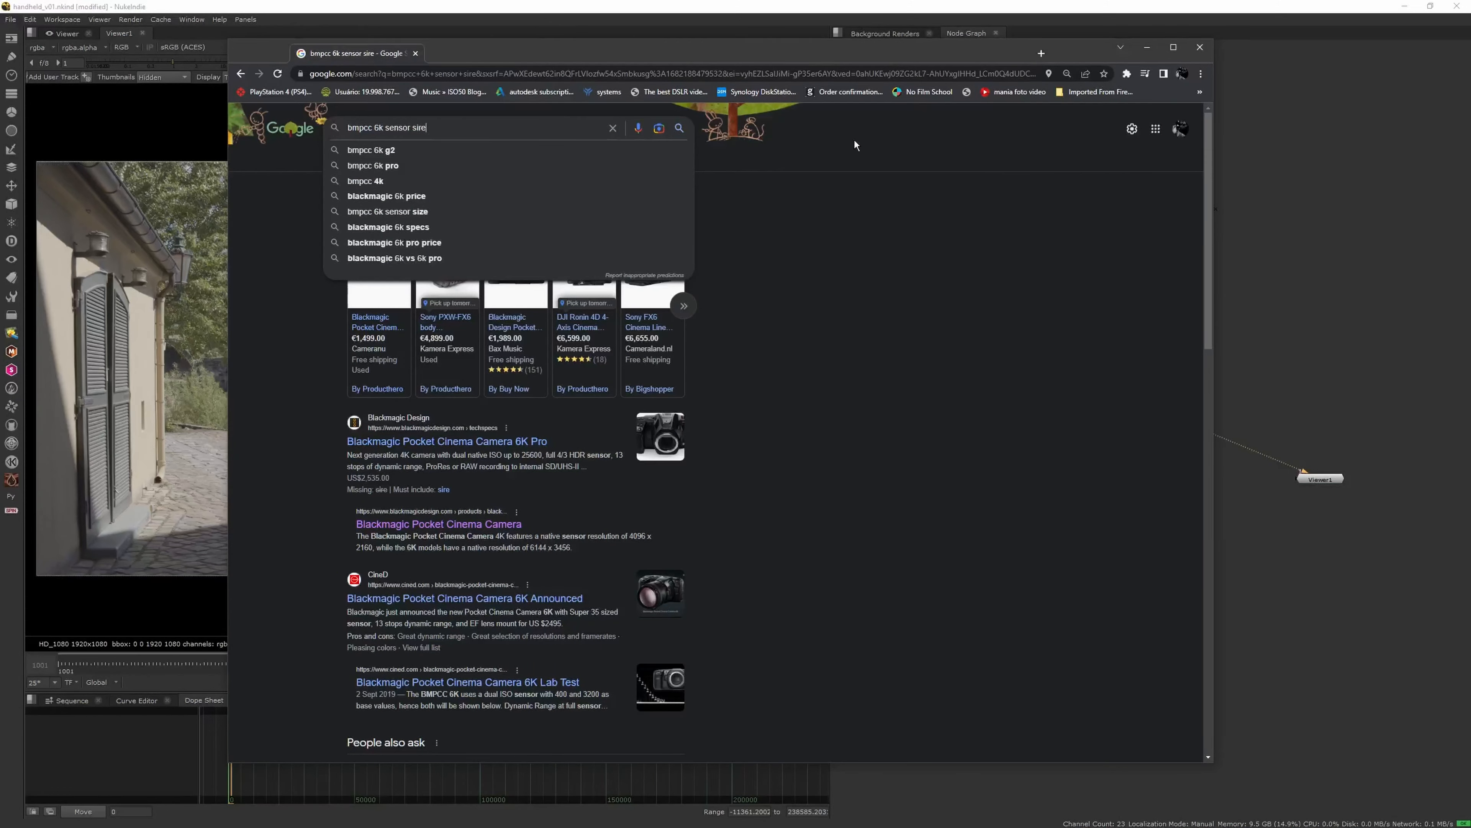
{"action": "key", "text": "Return"}
{"action": "scroll", "coordinate": [763, 429], "scroll_direction": "down", "scroll_amount": 3}
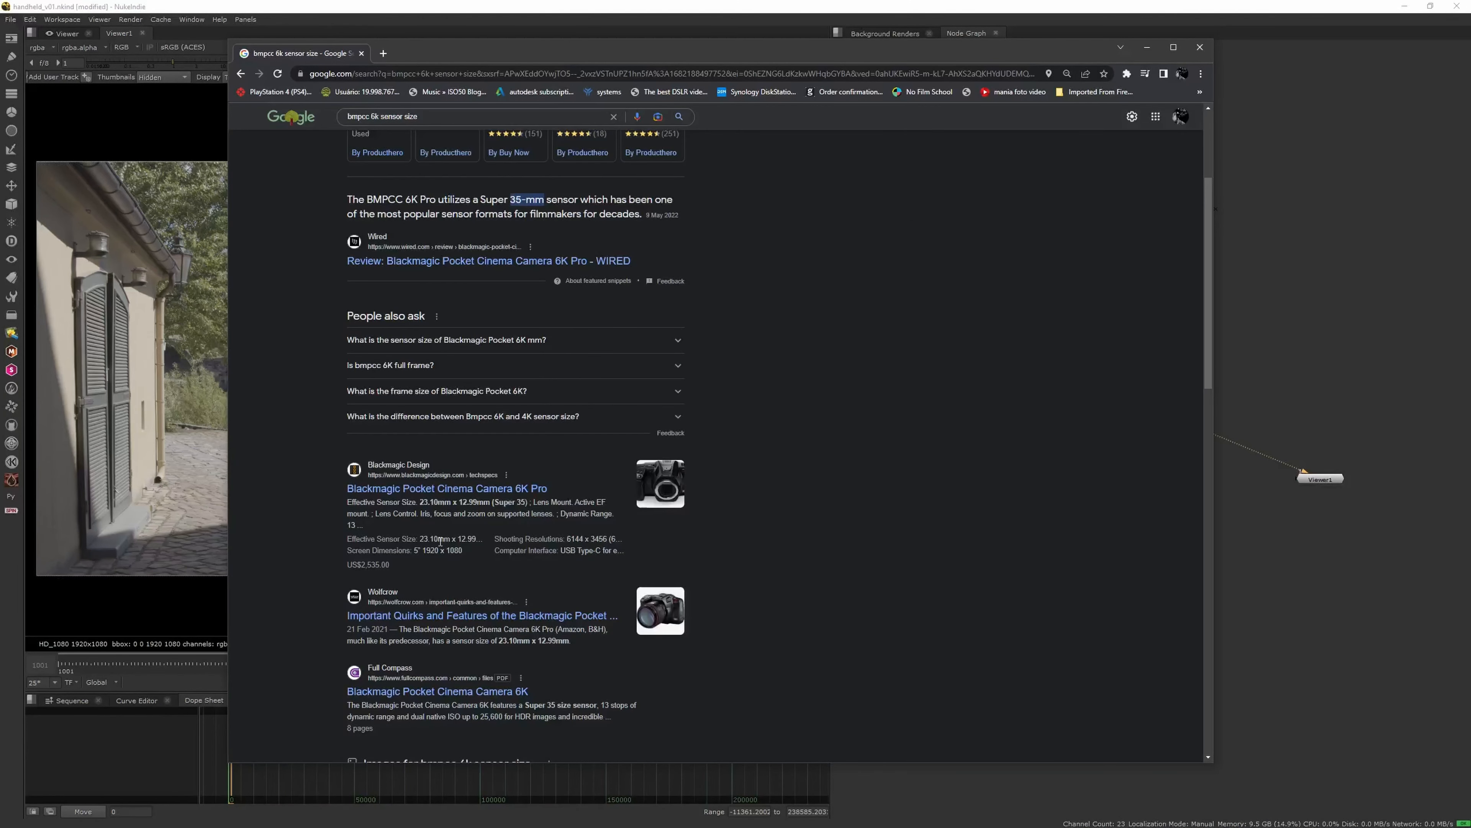
{"action": "left_click_drag", "start_coordinate": [419, 540], "coordinate": [474, 542]}
{"action": "left_click_drag", "start_coordinate": [911, 55], "coordinate": [1470, 39]}
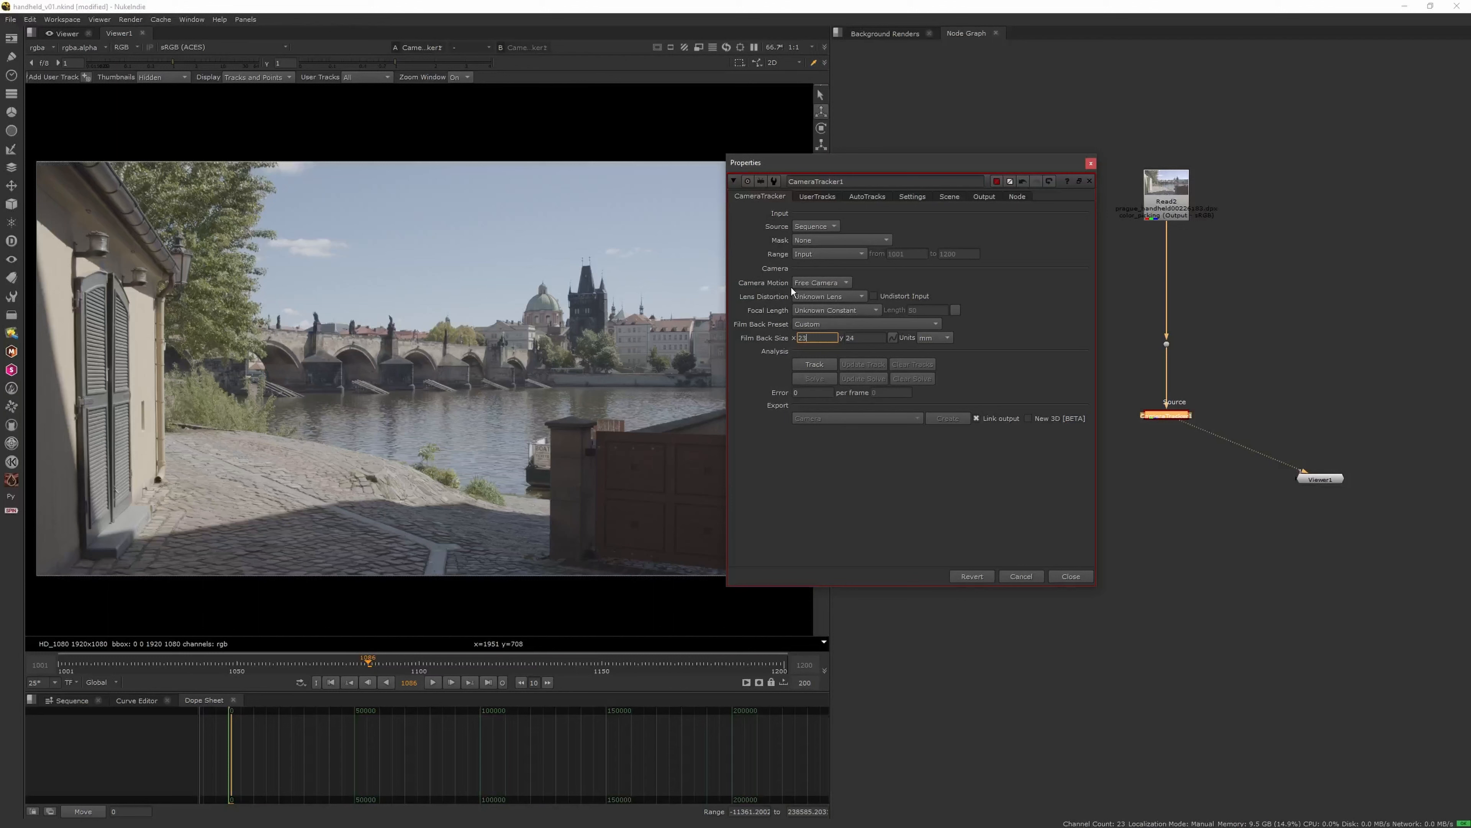
Set the CameraTracker's film back size to 23.1 by 12.99 mm
{"action": "type", "text": "1"}
{"action": "key", "text": "Tab"}
{"action": "key", "text": "Return"}
{"action": "middle_click_drag", "start_coordinate": [1169, 388], "coordinate": [1257, 383]}
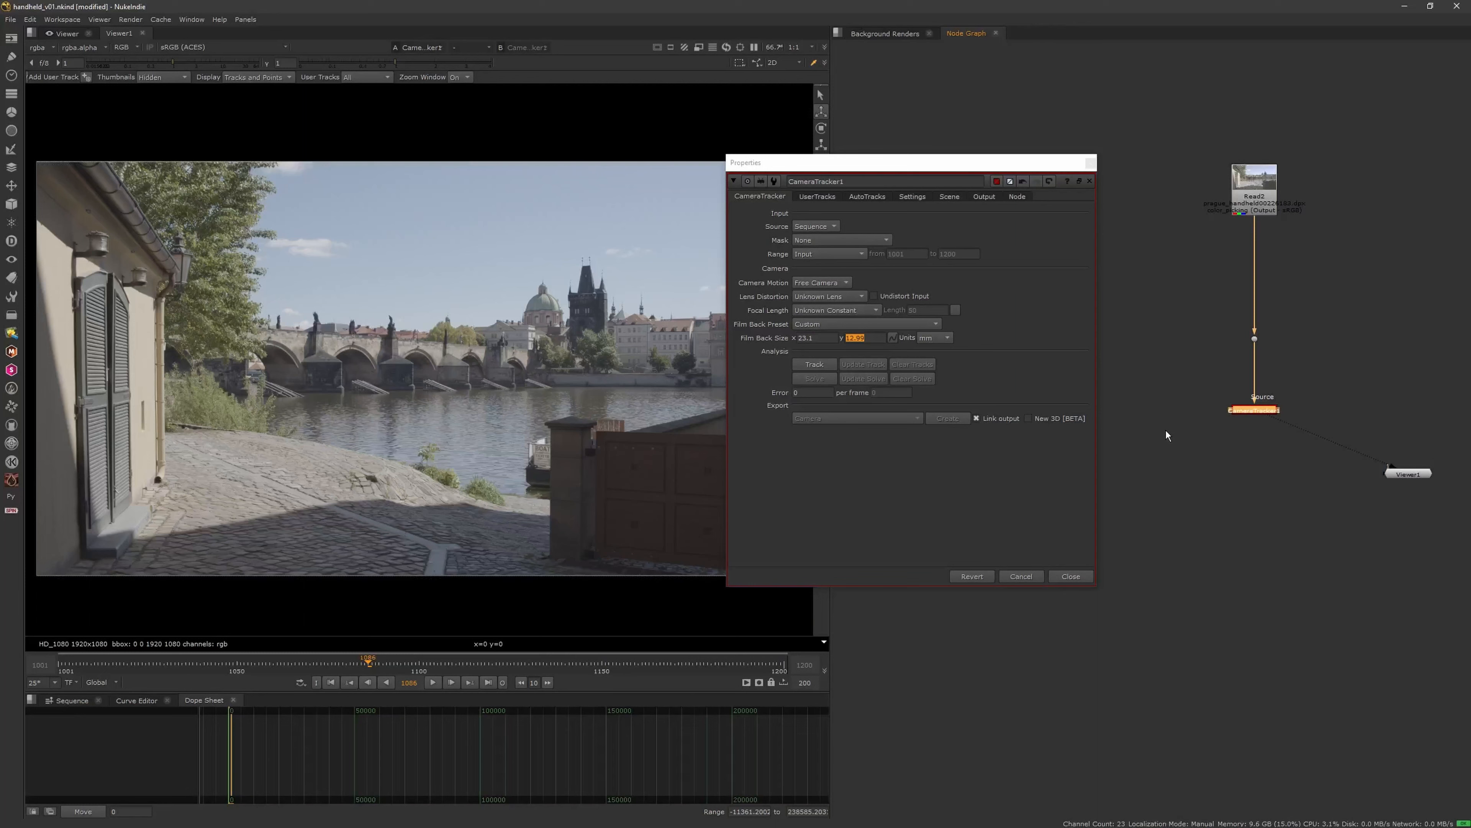
{"action": "middle_click_drag", "start_coordinate": [1167, 431], "coordinate": [1174, 415]}
Review the CameraTracker's feature and tracking settings, and return the timeline to the first frame
{"action": "left_click", "coordinate": [913, 197]}
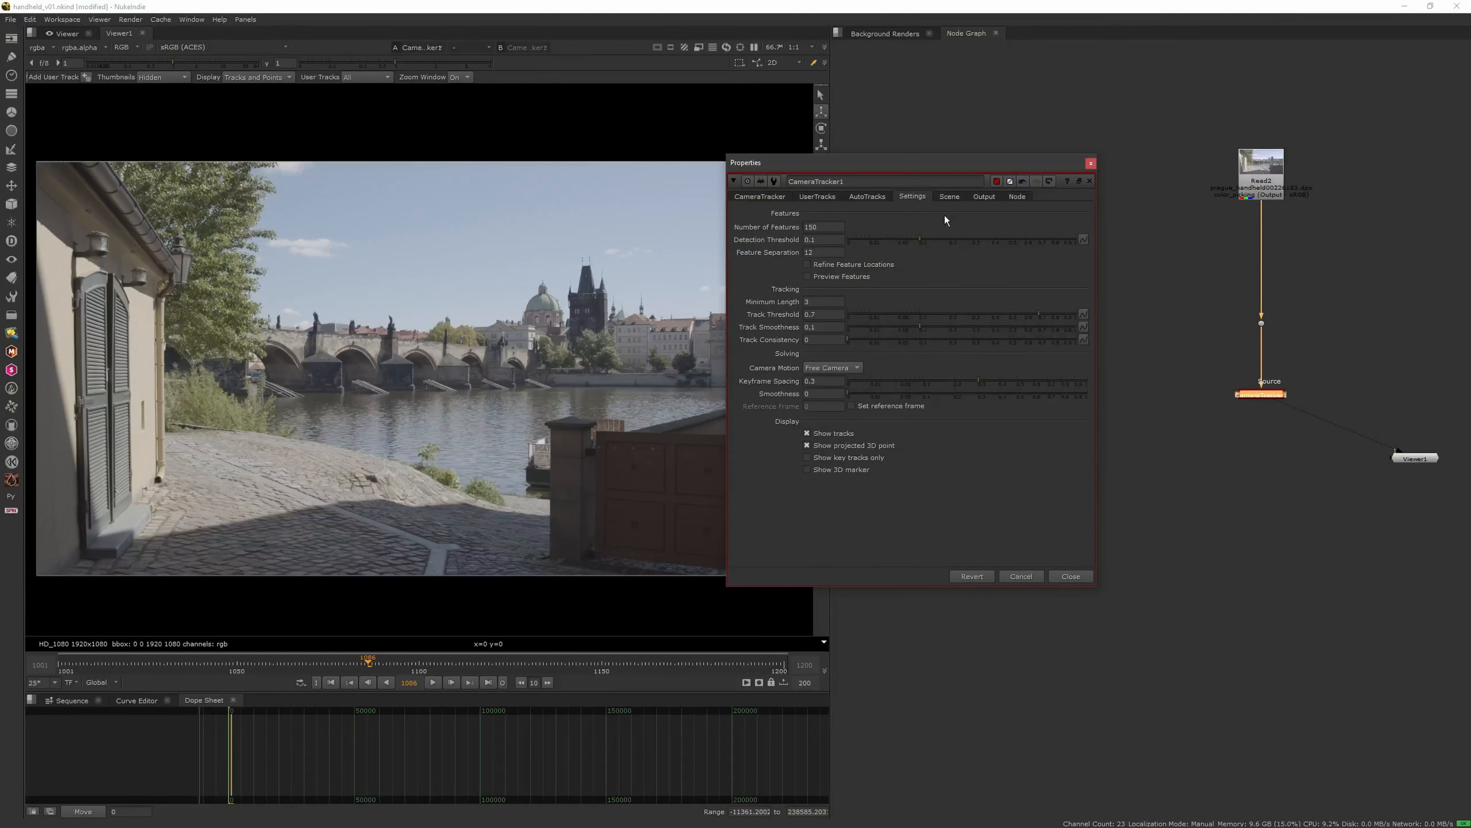
{"action": "left_click_drag", "start_coordinate": [881, 162], "coordinate": [1015, 131]}
{"action": "left_click_drag", "start_coordinate": [368, 656], "coordinate": [256, 661]}
{"action": "left_click", "coordinate": [328, 685]}
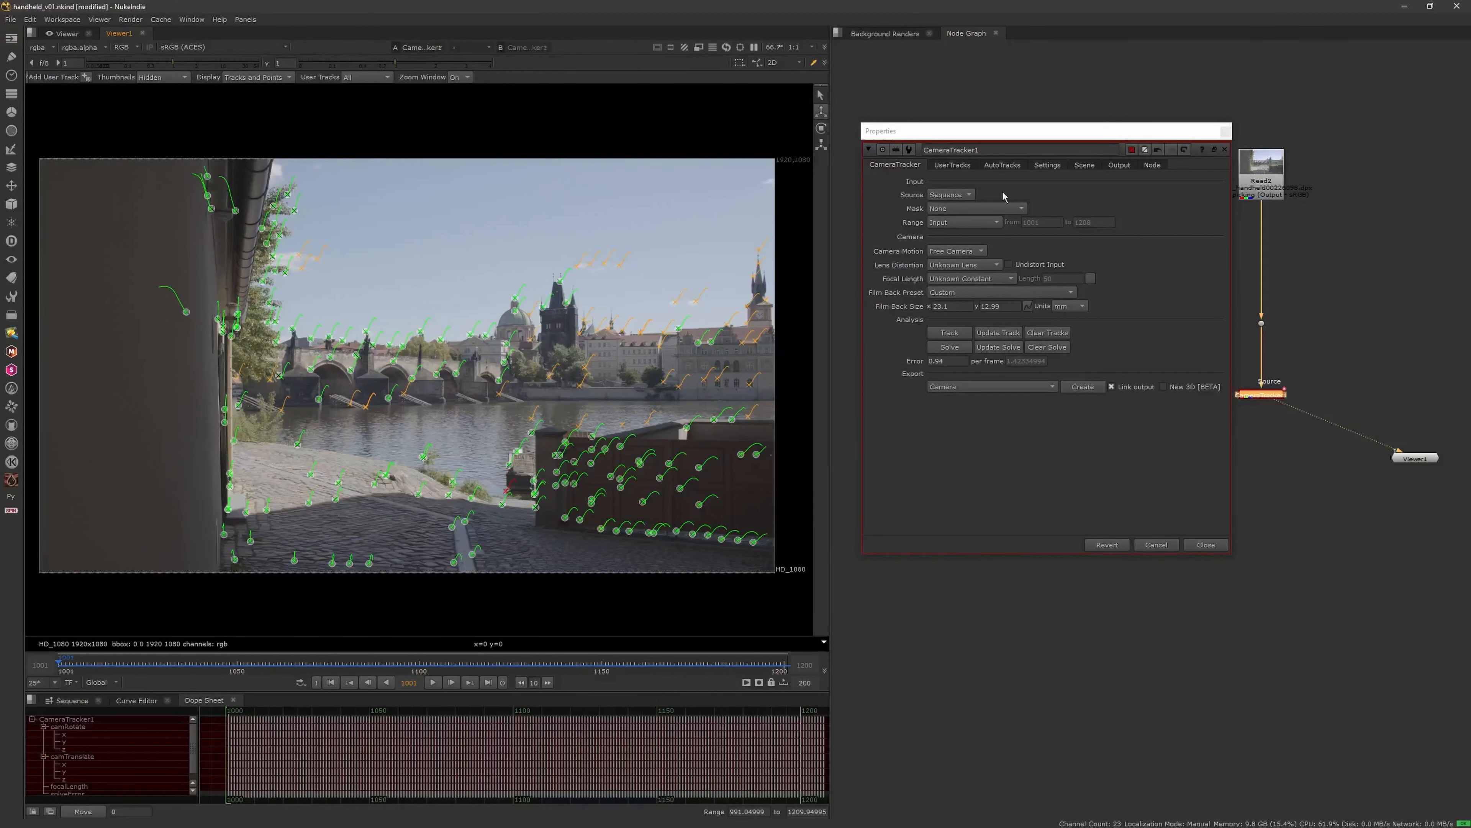
Check the solve error, set the auto-tracks' Max Error to 6, and delete all unsolved tracks
{"action": "left_click_drag", "start_coordinate": [956, 361], "coordinate": [906, 361]}
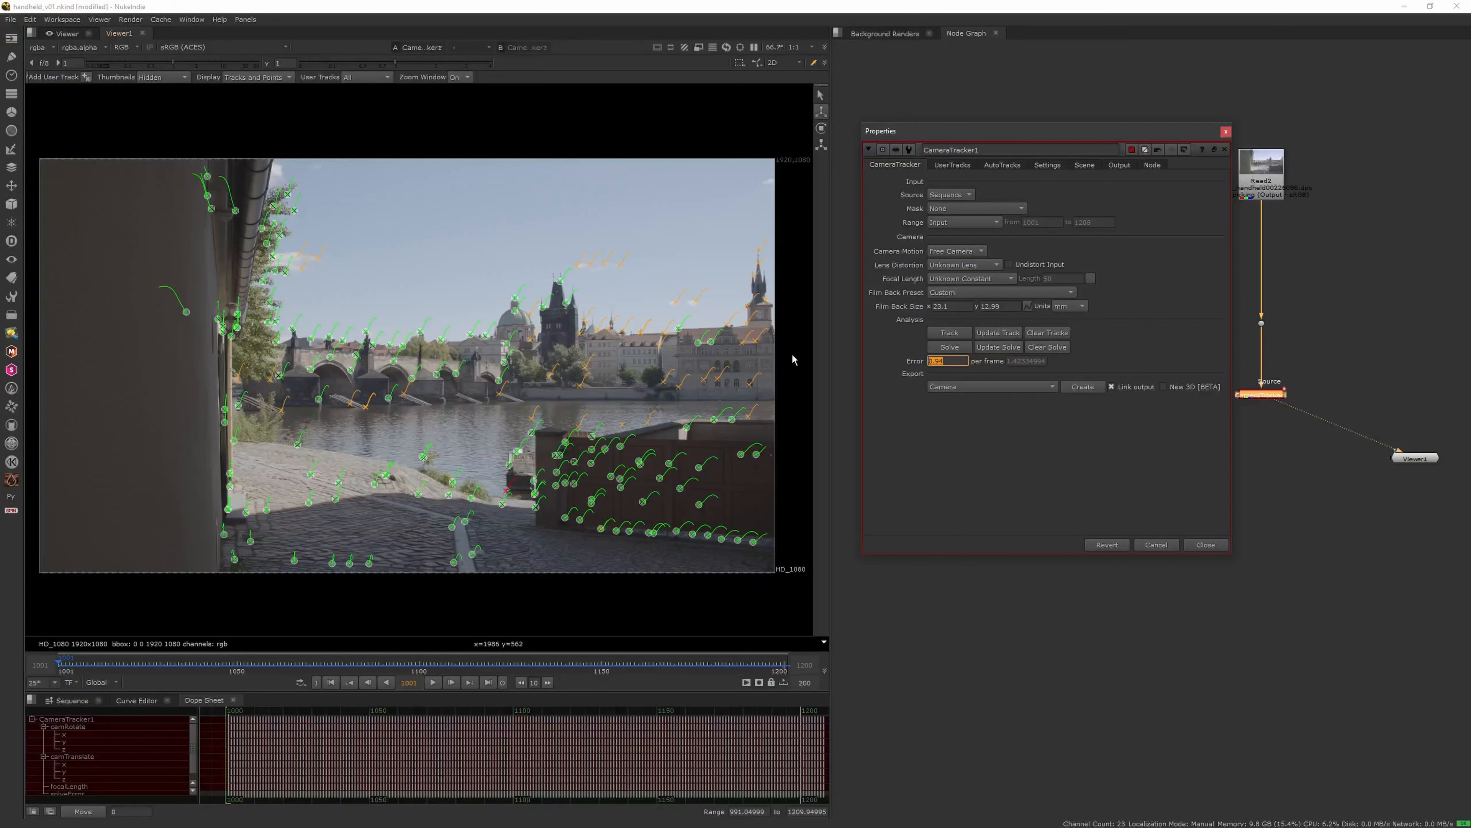
{"action": "left_click", "coordinate": [1003, 166]}
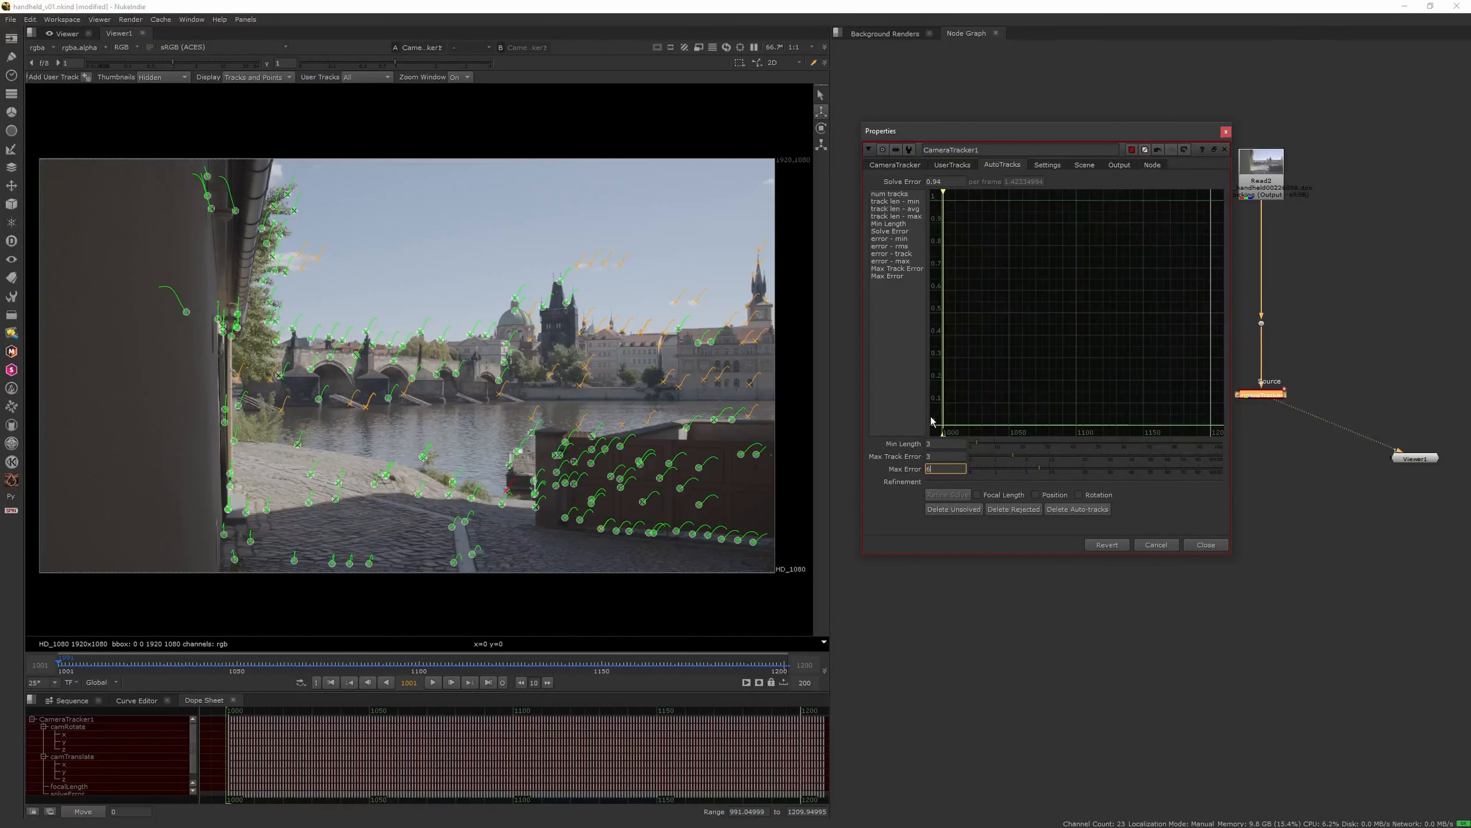
{"action": "left_click", "coordinate": [970, 510]}
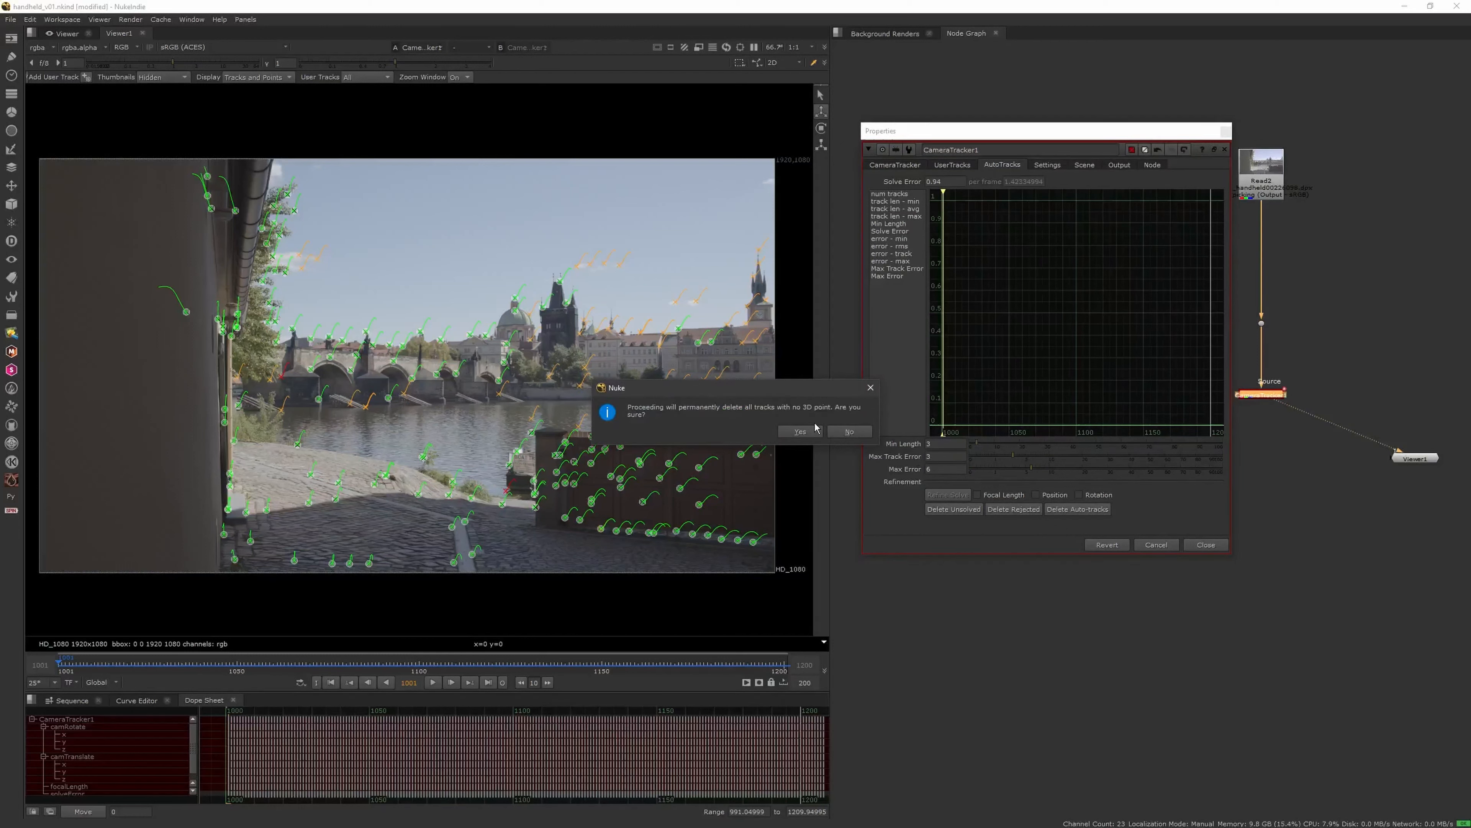
{"action": "left_click", "coordinate": [799, 431]}
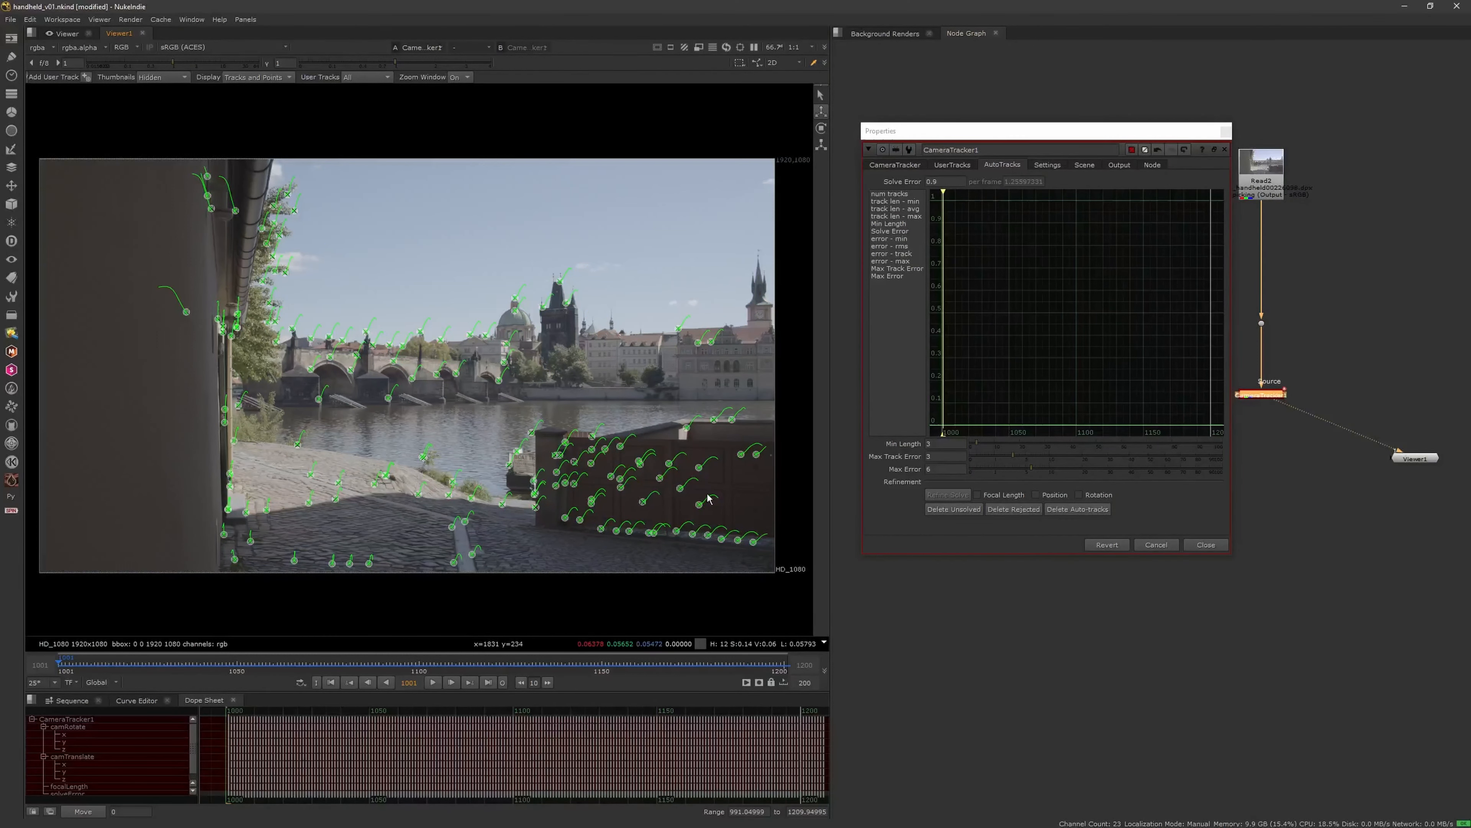
Inspect the remaining tracks over the buildings, bridge and gate, enlarging the viewer to fill the workspace
{"action": "left_click_drag", "start_coordinate": [501, 659], "coordinate": [132, 661]}
{"action": "scroll", "coordinate": [645, 348], "scroll_direction": "down", "scroll_amount": 3}
{"action": "scroll", "coordinate": [678, 314], "scroll_direction": "up", "scroll_amount": 10}
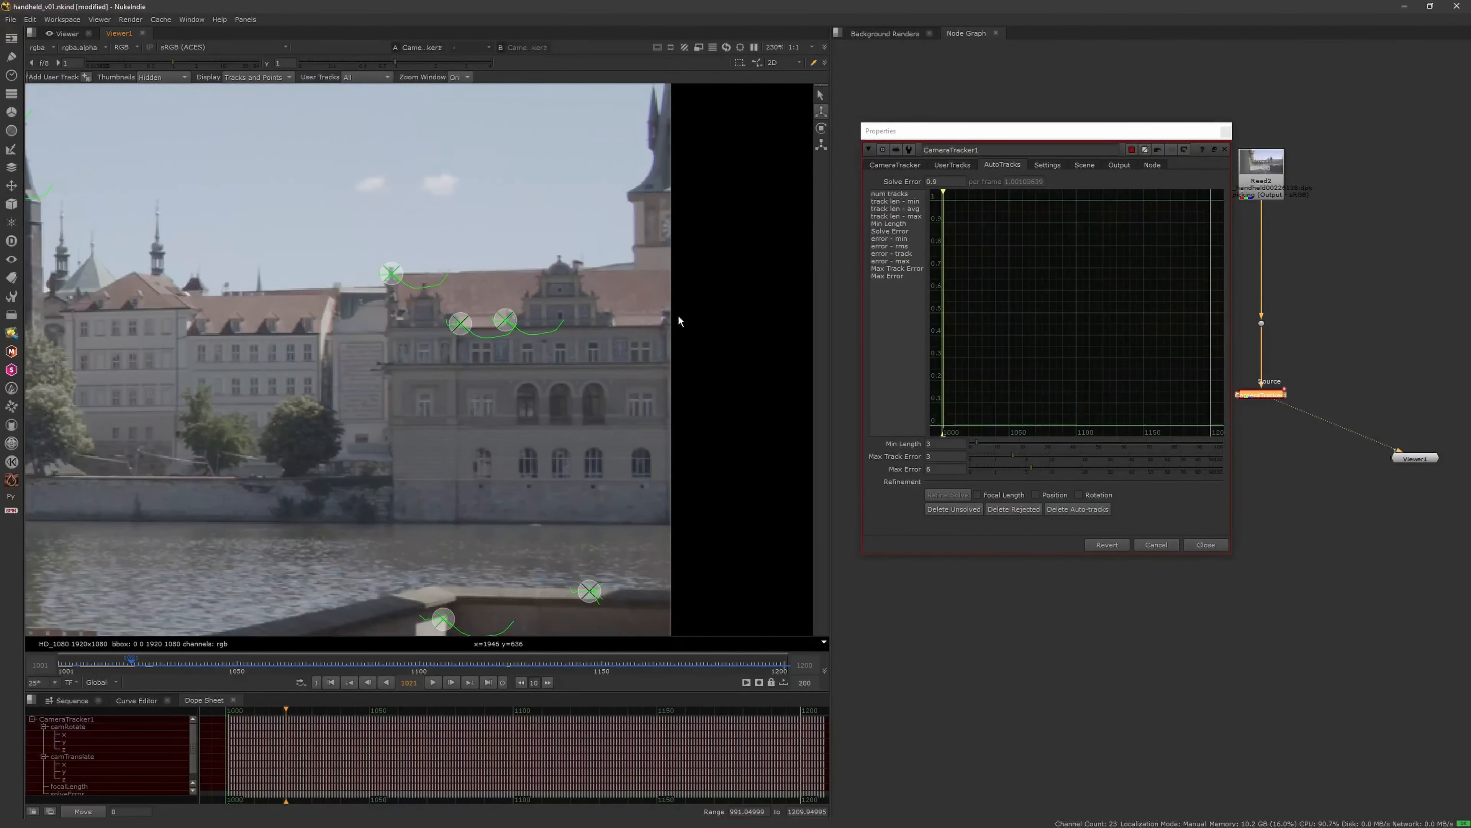
{"action": "scroll", "coordinate": [565, 379], "scroll_direction": "down", "scroll_amount": 8}
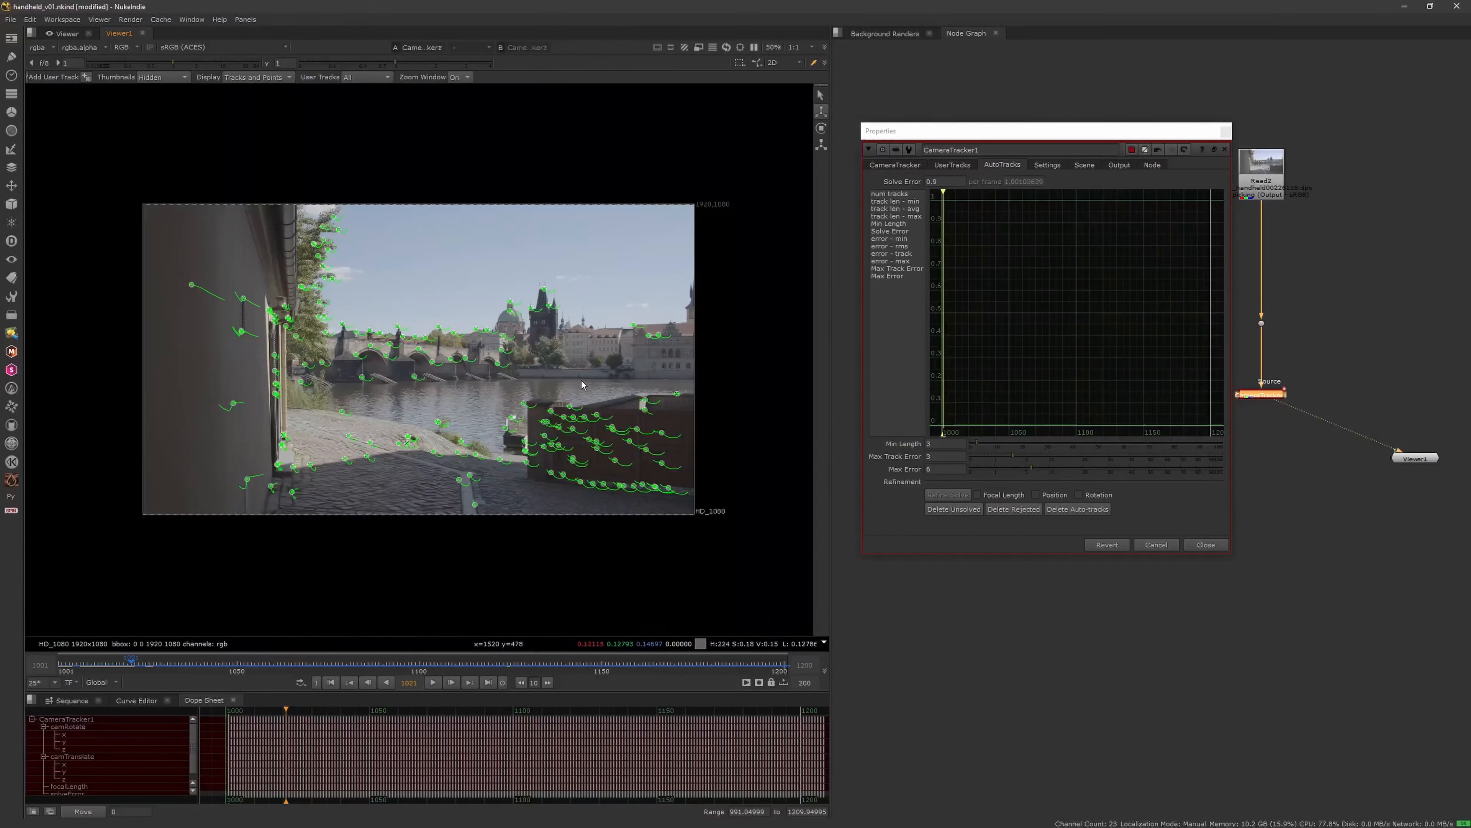
{"action": "key", "text": "f"}
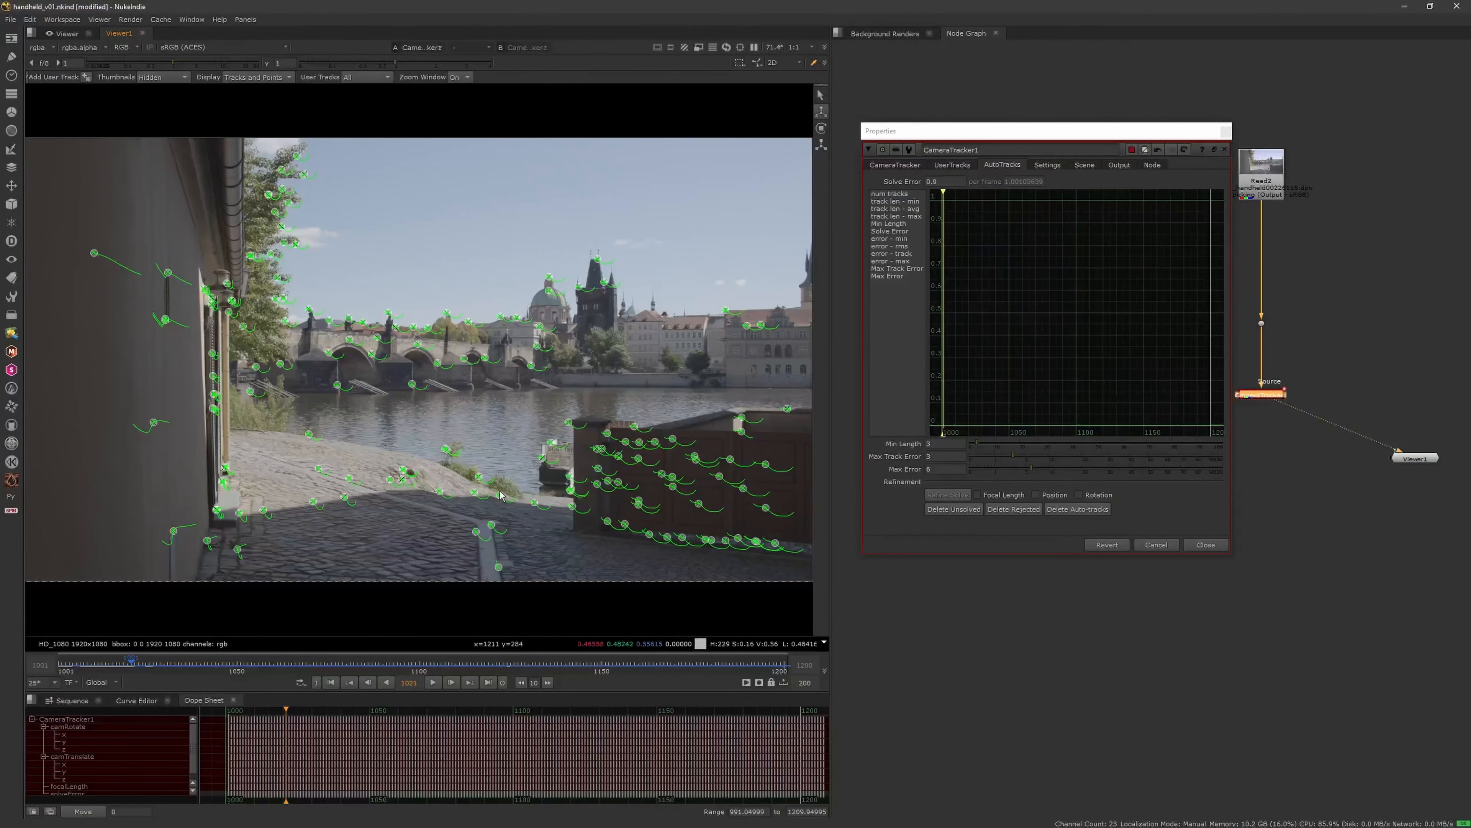
{"action": "left_click_drag", "start_coordinate": [341, 669], "coordinate": [391, 667]}
{"action": "key", "text": "space"}
{"action": "middle_click_drag", "start_coordinate": [616, 481], "coordinate": [540, 462]}
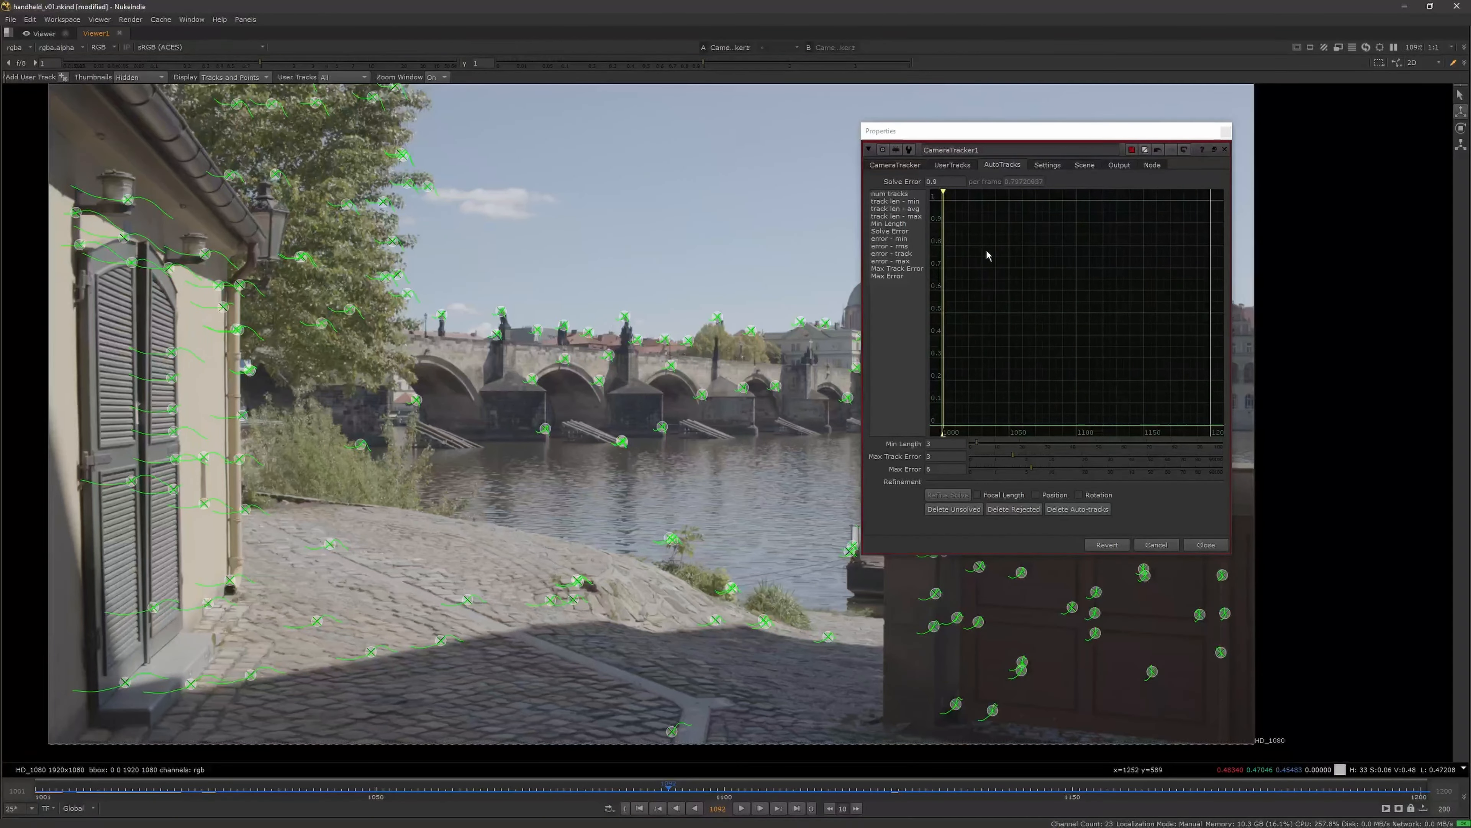
Move the properties clear of the image and check how the tracks follow the bridge, riverbank and gate over time
{"action": "left_click", "coordinate": [1077, 132]}
{"action": "key", "text": "super+Right"}
{"action": "left_click_drag", "start_coordinate": [969, 10], "coordinate": [1329, 283]}
{"action": "middle_click_drag", "start_coordinate": [1013, 279], "coordinate": [872, 299]}
{"action": "scroll", "coordinate": [934, 275], "scroll_direction": "down", "scroll_amount": 3}
{"action": "scroll", "coordinate": [886, 274], "scroll_direction": "up", "scroll_amount": 1}
{"action": "left_click_drag", "start_coordinate": [278, 793], "coordinate": [553, 775]}
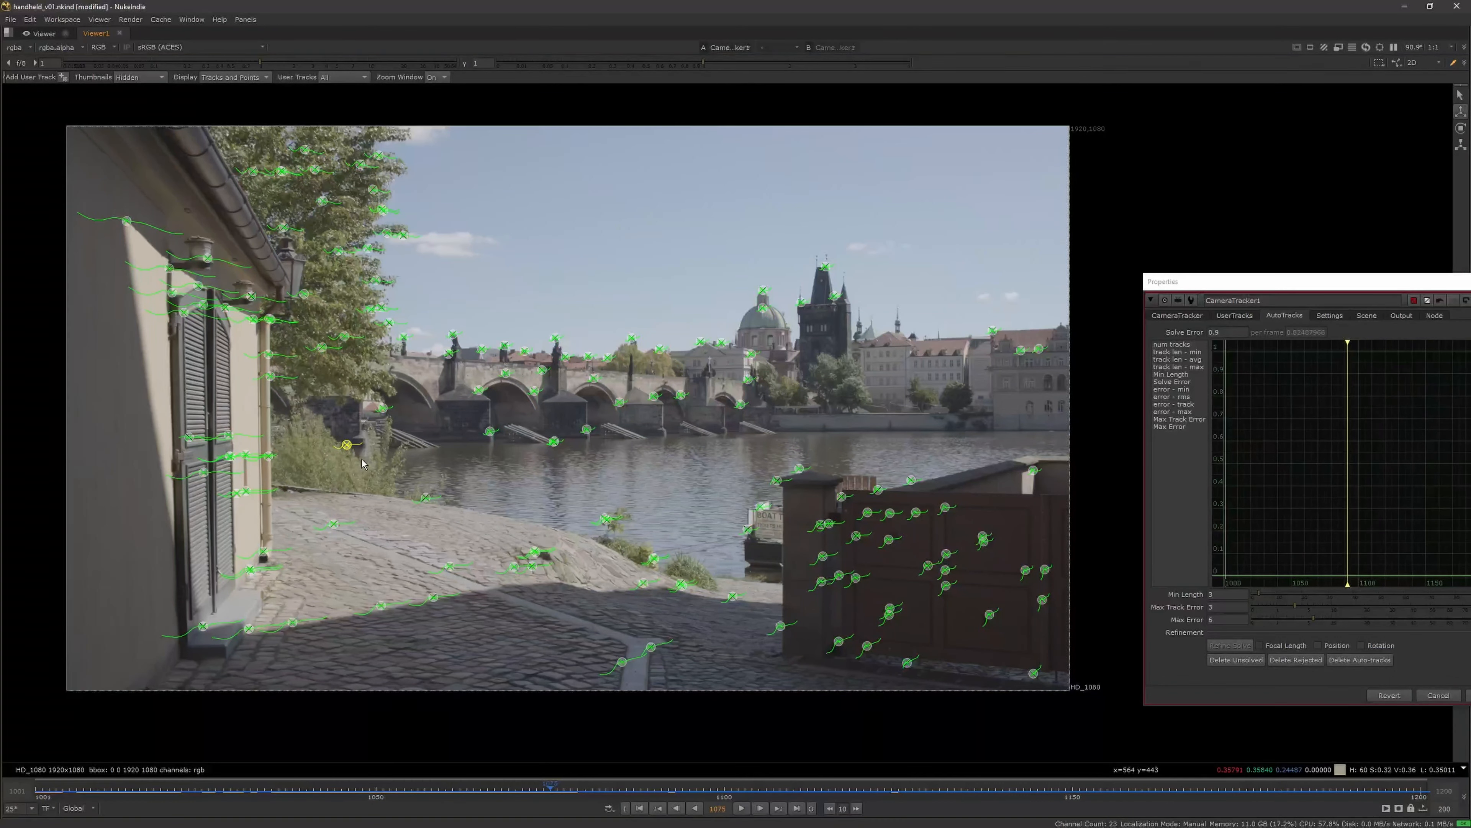
{"action": "left_click_drag", "start_coordinate": [456, 792], "coordinate": [560, 784]}
{"action": "scroll", "coordinate": [808, 447], "scroll_direction": "up", "scroll_amount": 5}
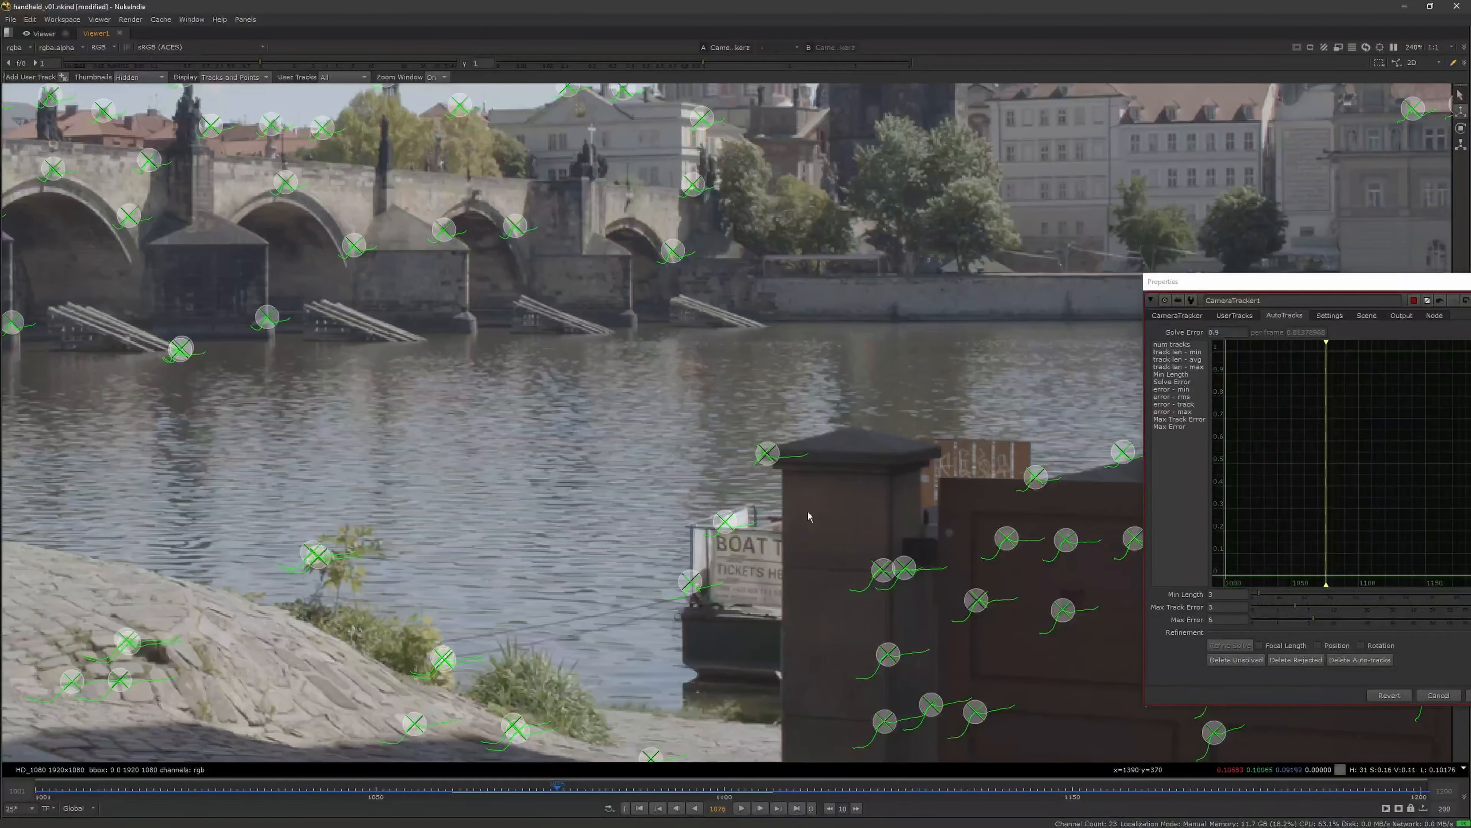
{"action": "left_click_drag", "start_coordinate": [582, 797], "coordinate": [551, 803]}
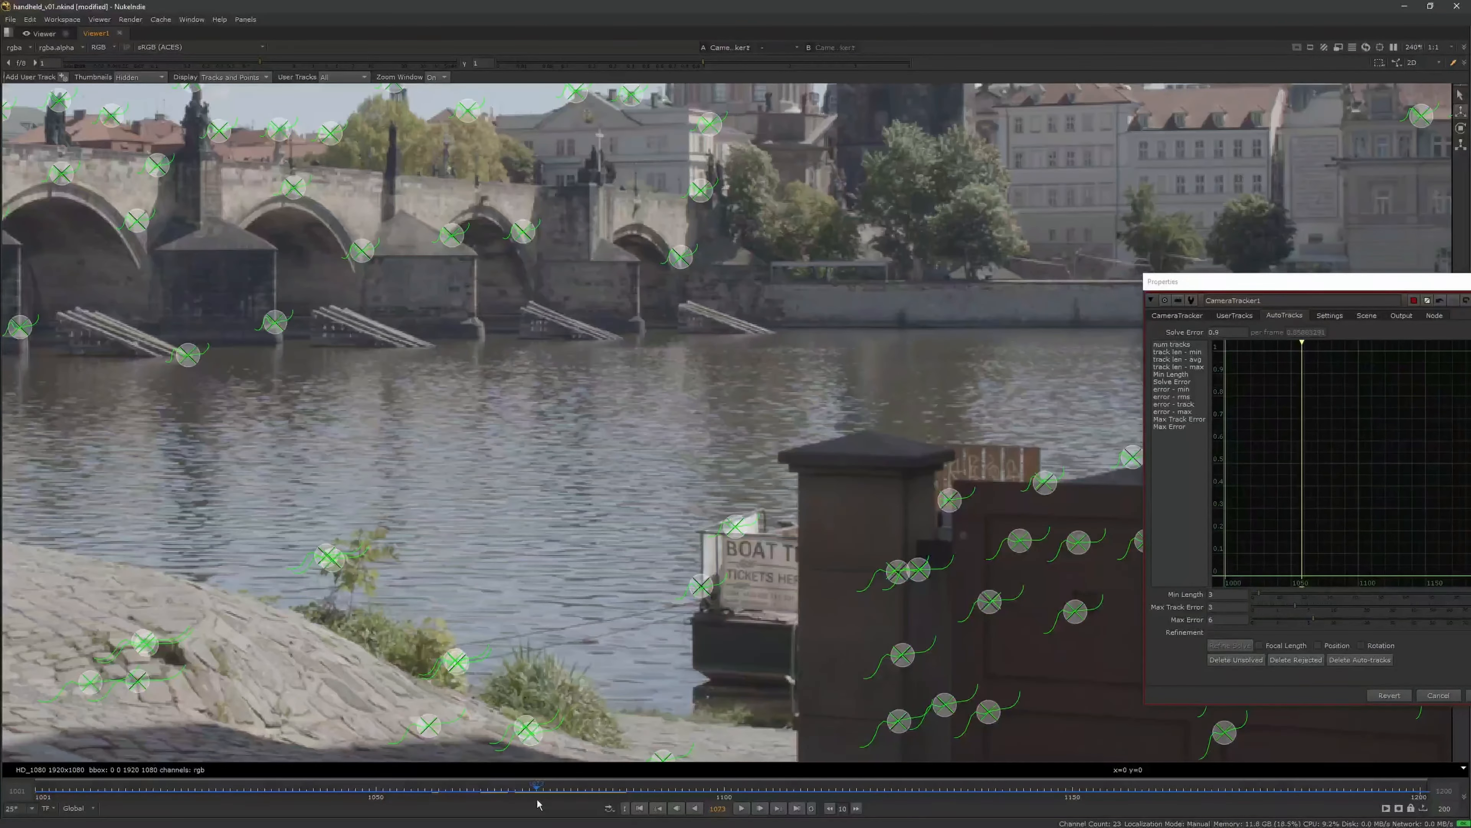
Delete unreliable tracks around the brown gate while checking later frames up to 1126
{"action": "left_click_drag", "start_coordinate": [528, 796], "coordinate": [843, 780]}
{"action": "left_click", "coordinate": [889, 511]}
{"action": "key", "text": "Delete"}
{"action": "middle_click_drag", "start_coordinate": [804, 615], "coordinate": [556, 551]}
{"action": "left_click_drag", "start_coordinate": [845, 784], "coordinate": [905, 784]}
{"action": "key", "text": "Delete"}
{"action": "mouse_move", "coordinate": [809, 650]}
{"action": "middle_mouse_down"}
{"action": "mouse_move", "coordinate": [648, 540]}
{"action": "mouse_move", "coordinate": [588, 538]}
{"action": "middle_mouse_up"}
{"action": "middle_click_drag", "start_coordinate": [919, 576], "coordinate": [777, 571]}
{"action": "middle_click_drag", "start_coordinate": [807, 379], "coordinate": [822, 477]}
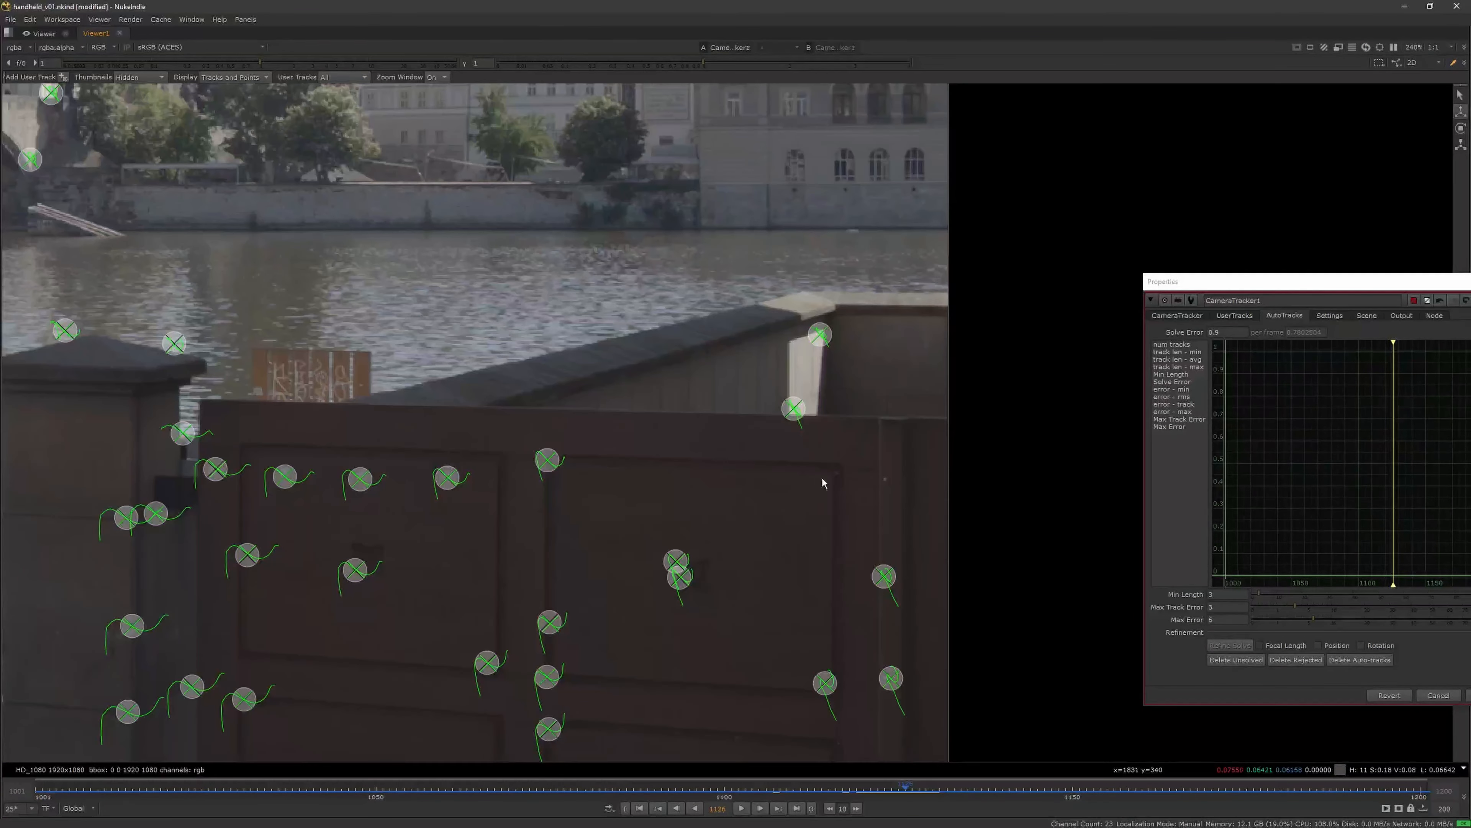
Frame the whole shot with its remaining tracks and update the camera solve over the full input range
{"action": "mouse_move", "coordinate": [913, 794]}
{"action": "left_mouse_down"}
{"action": "mouse_move", "coordinate": [1028, 789]}
{"action": "mouse_move", "coordinate": [933, 786]}
{"action": "left_mouse_up"}
{"action": "middle_click_drag", "start_coordinate": [814, 624], "coordinate": [832, 614]}
{"action": "scroll", "coordinate": [843, 612], "scroll_direction": "down", "scroll_amount": 8}
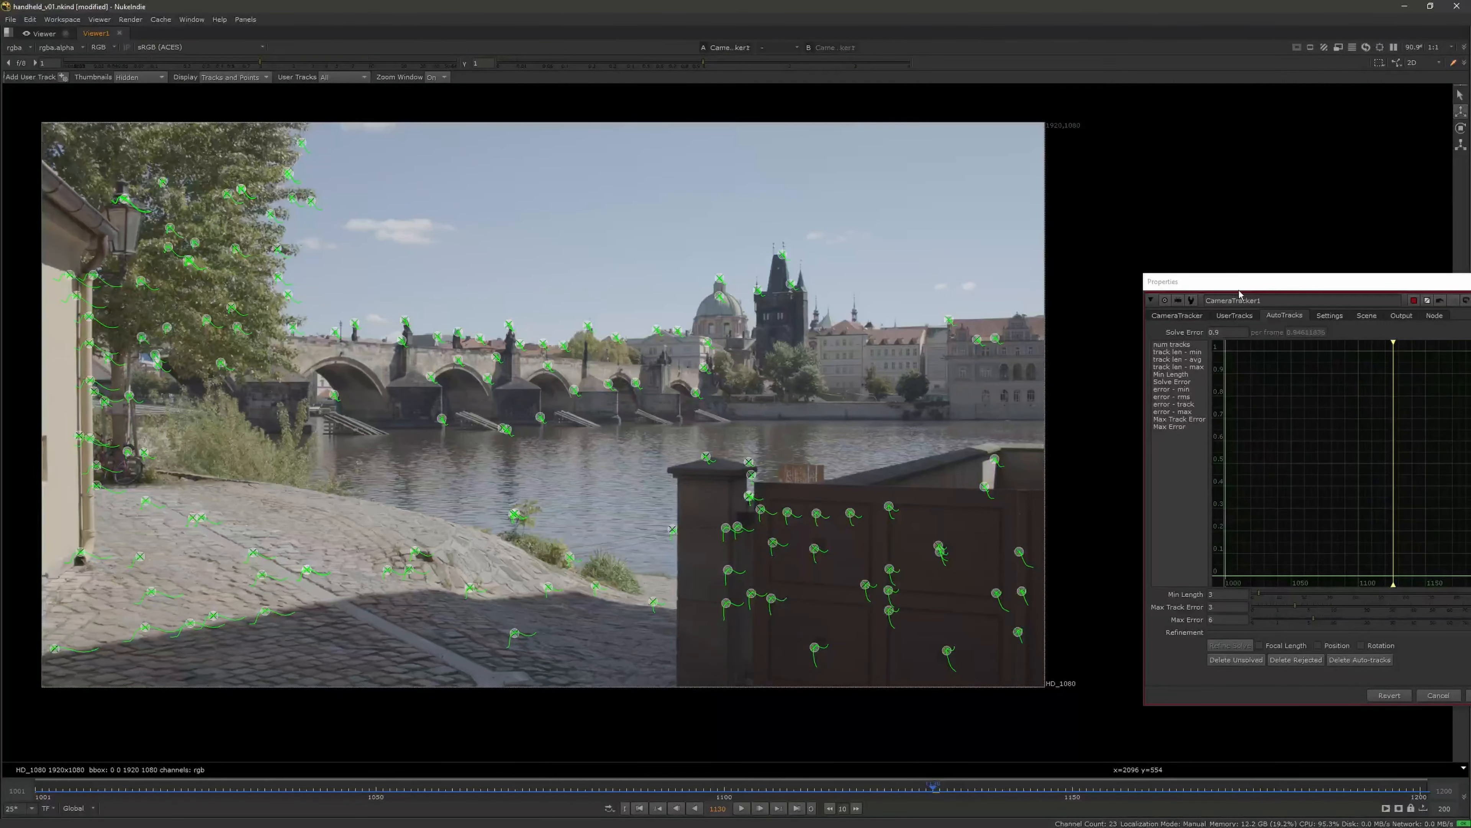
{"action": "left_click_drag", "start_coordinate": [1240, 292], "coordinate": [1209, 270]}
{"action": "left_click", "coordinate": [1146, 267]}
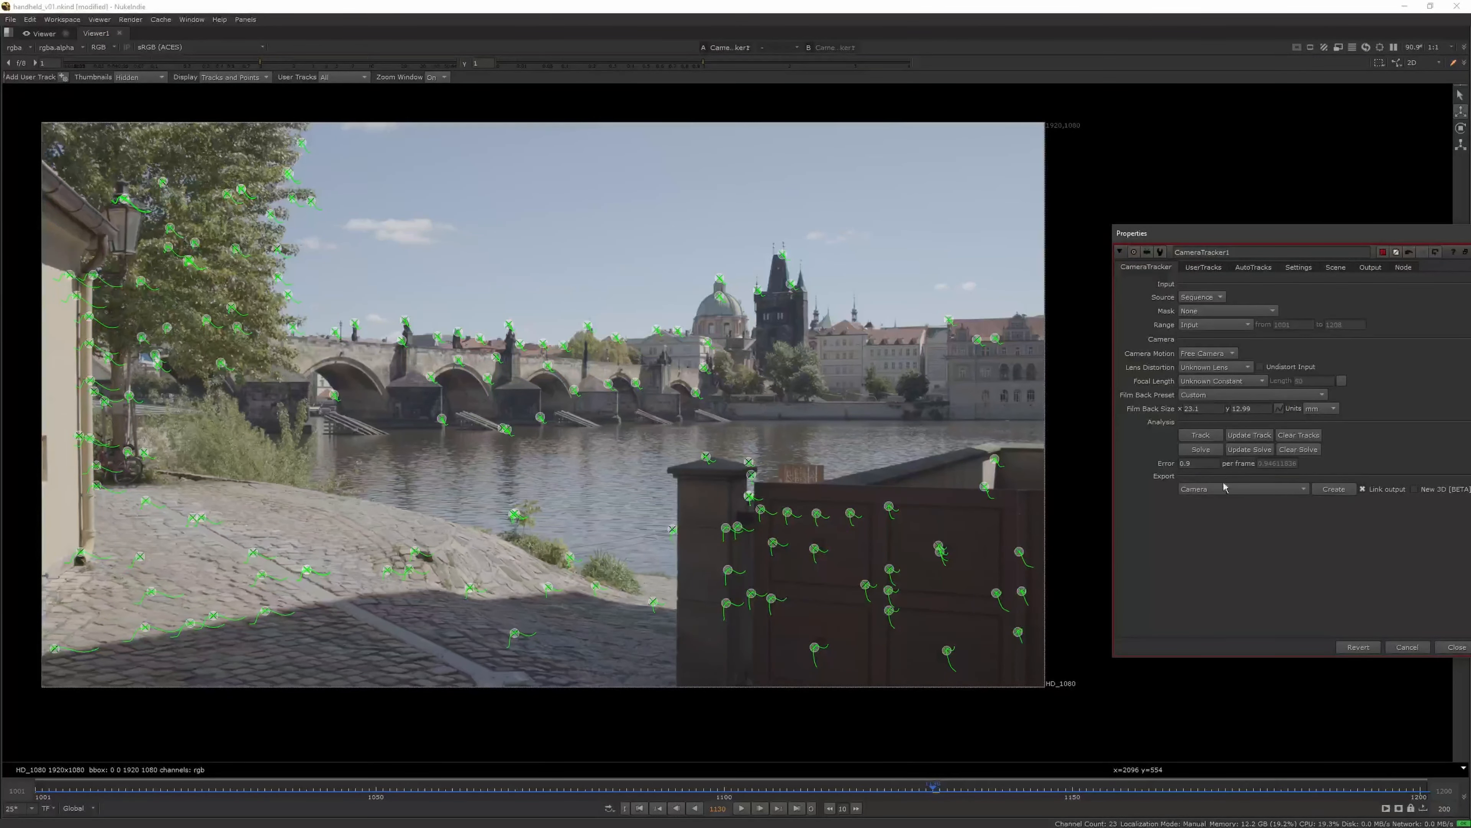
{"action": "left_click", "coordinate": [1249, 450]}
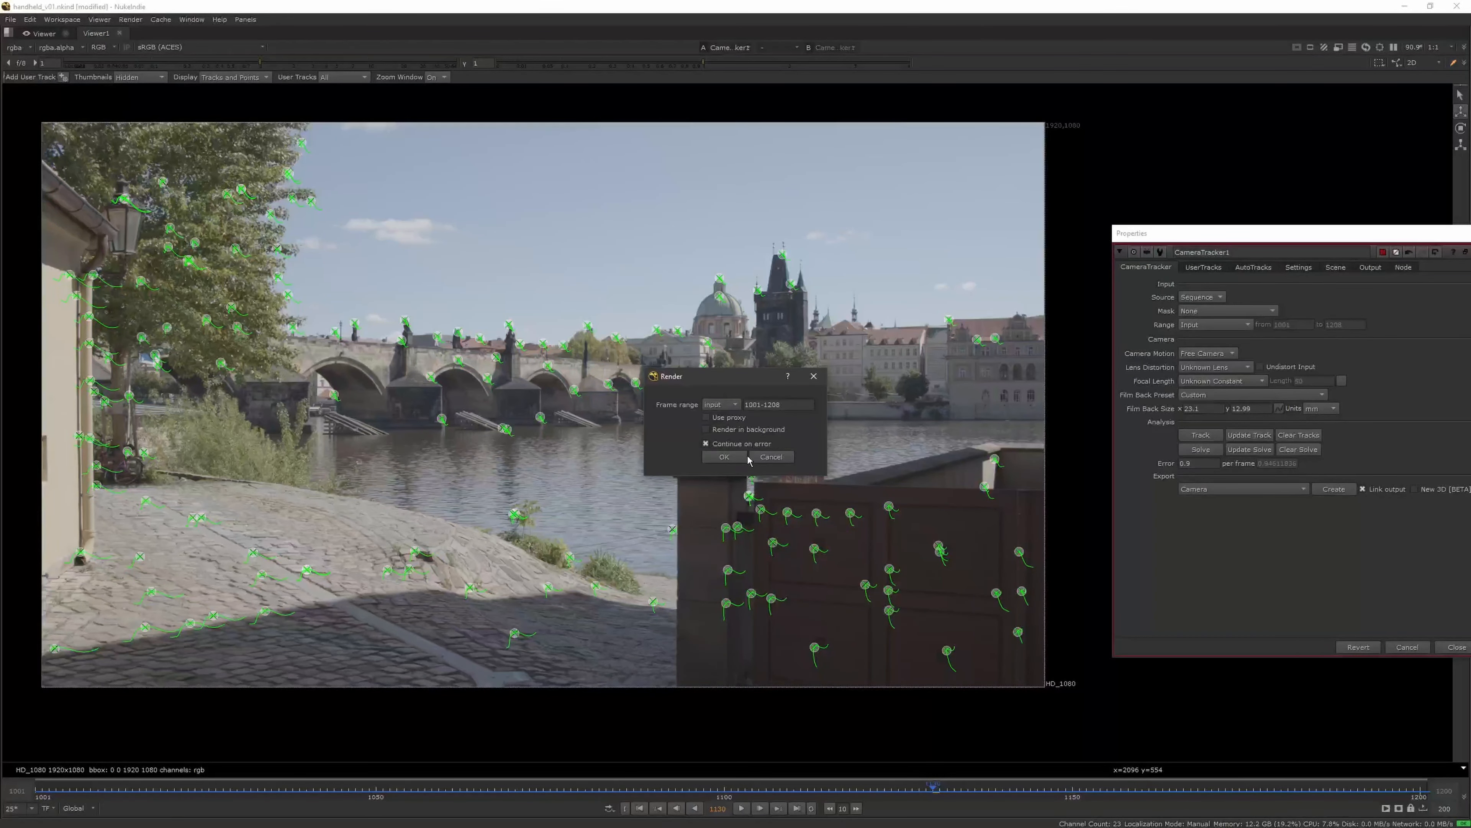
{"action": "left_click", "coordinate": [744, 457]}
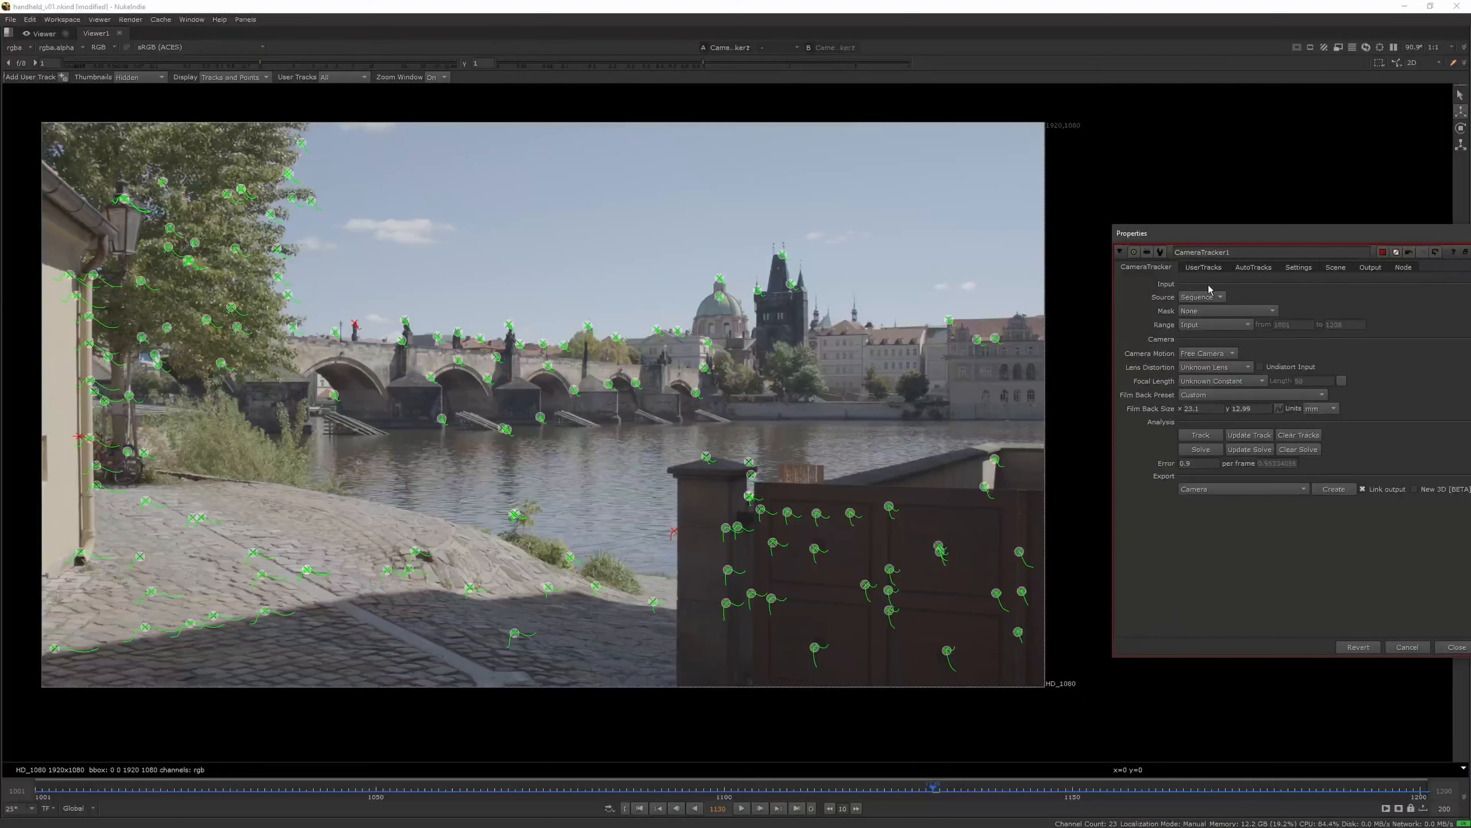
Set the auto-tracks' Max Track Error to 2.8 and Max Error to 4.5, and delete the rejected tracks
{"action": "left_click", "coordinate": [1254, 267]}
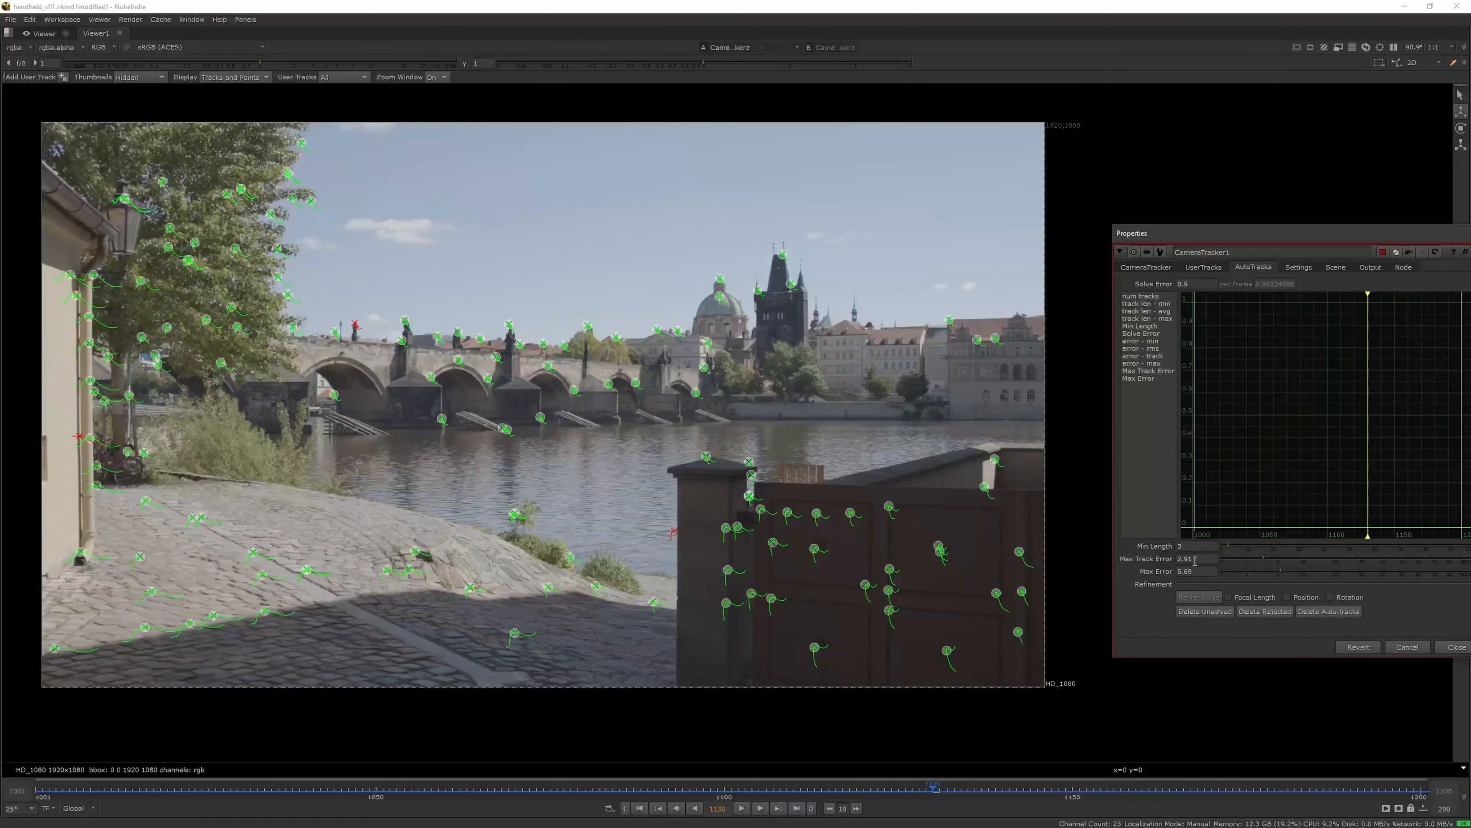
{"action": "type", "text": "2.8"}
{"action": "key", "text": "Tab"}
{"action": "left_click", "coordinate": [1258, 609]}
{"action": "left_click", "coordinate": [802, 431]}
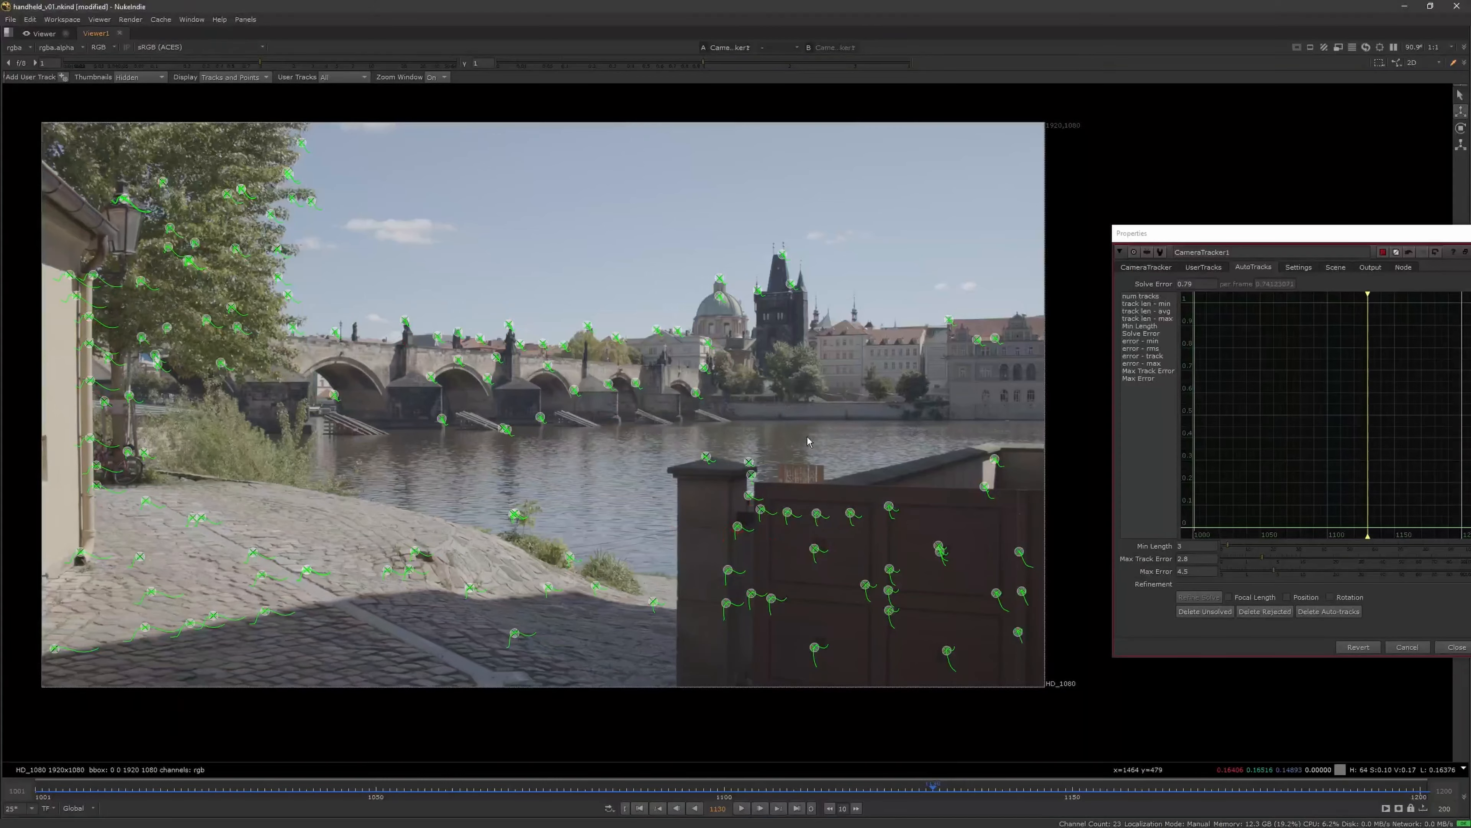
Tighten the auto-track limits to Max Track Error 2.5 and Max Error 4, and delete the rejected tracks
{"action": "left_click_drag", "start_coordinate": [724, 795], "coordinate": [759, 788]}
{"action": "double_click", "coordinate": [1179, 560]}
{"action": "type", "text": "2.5"}
{"action": "key", "text": "Tab"}
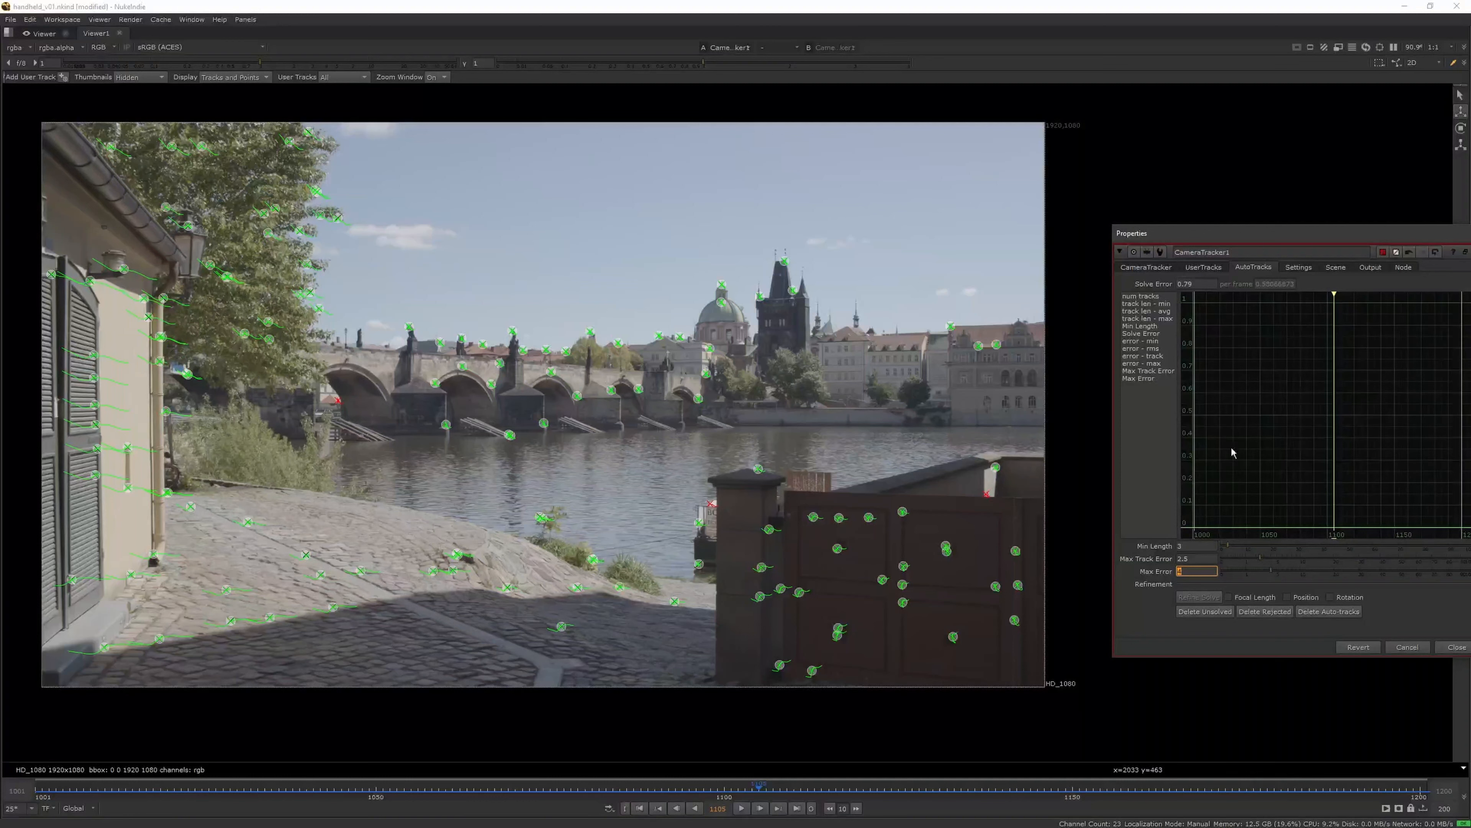
{"action": "left_click", "coordinate": [1250, 614]}
{"action": "left_click", "coordinate": [802, 432]}
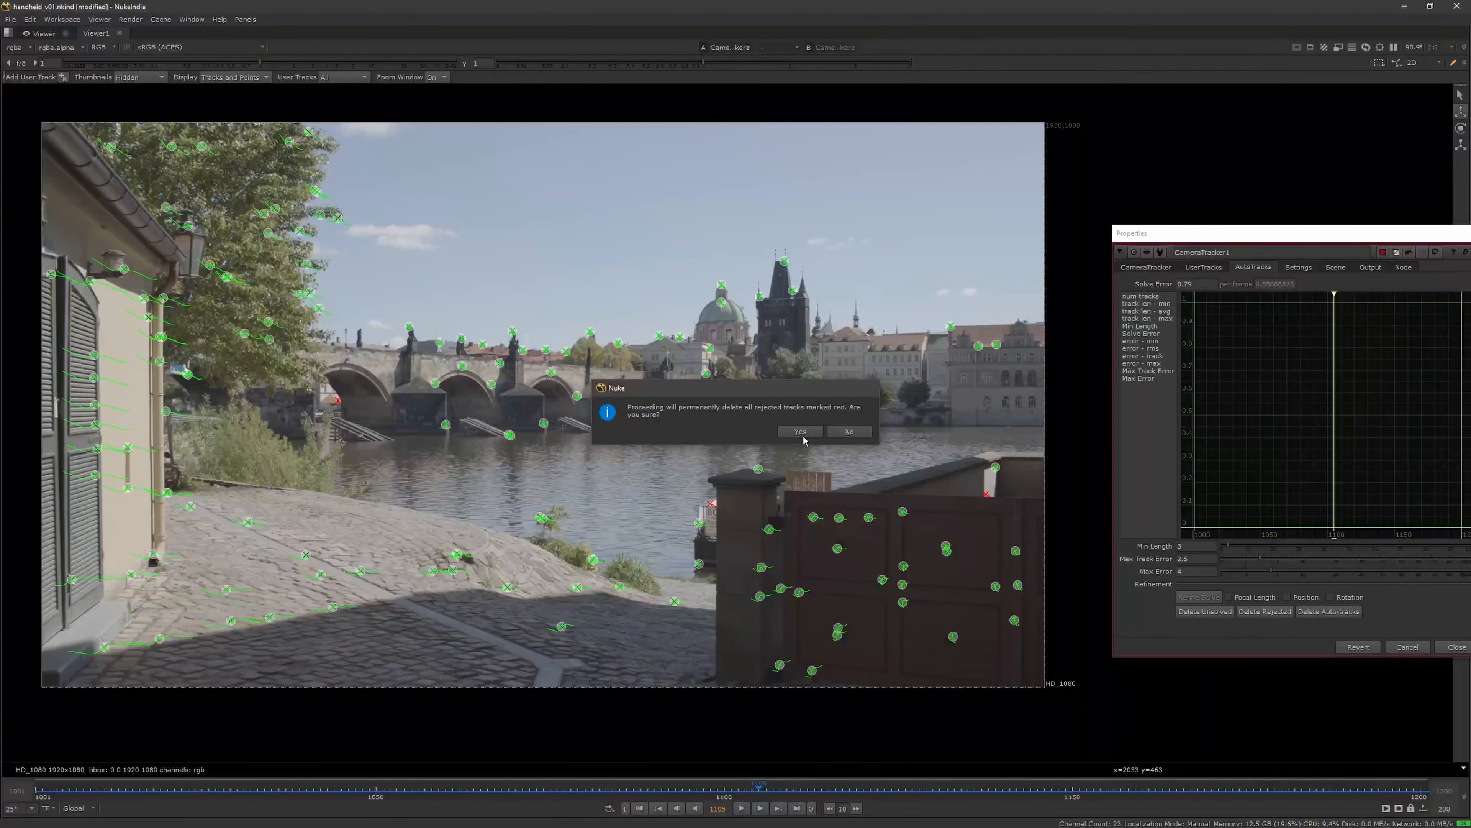
Check the tracks at an earlier frame, update the solve again, and bring up the auto-track error values
{"action": "left_click_drag", "start_coordinate": [665, 787], "coordinate": [442, 760]}
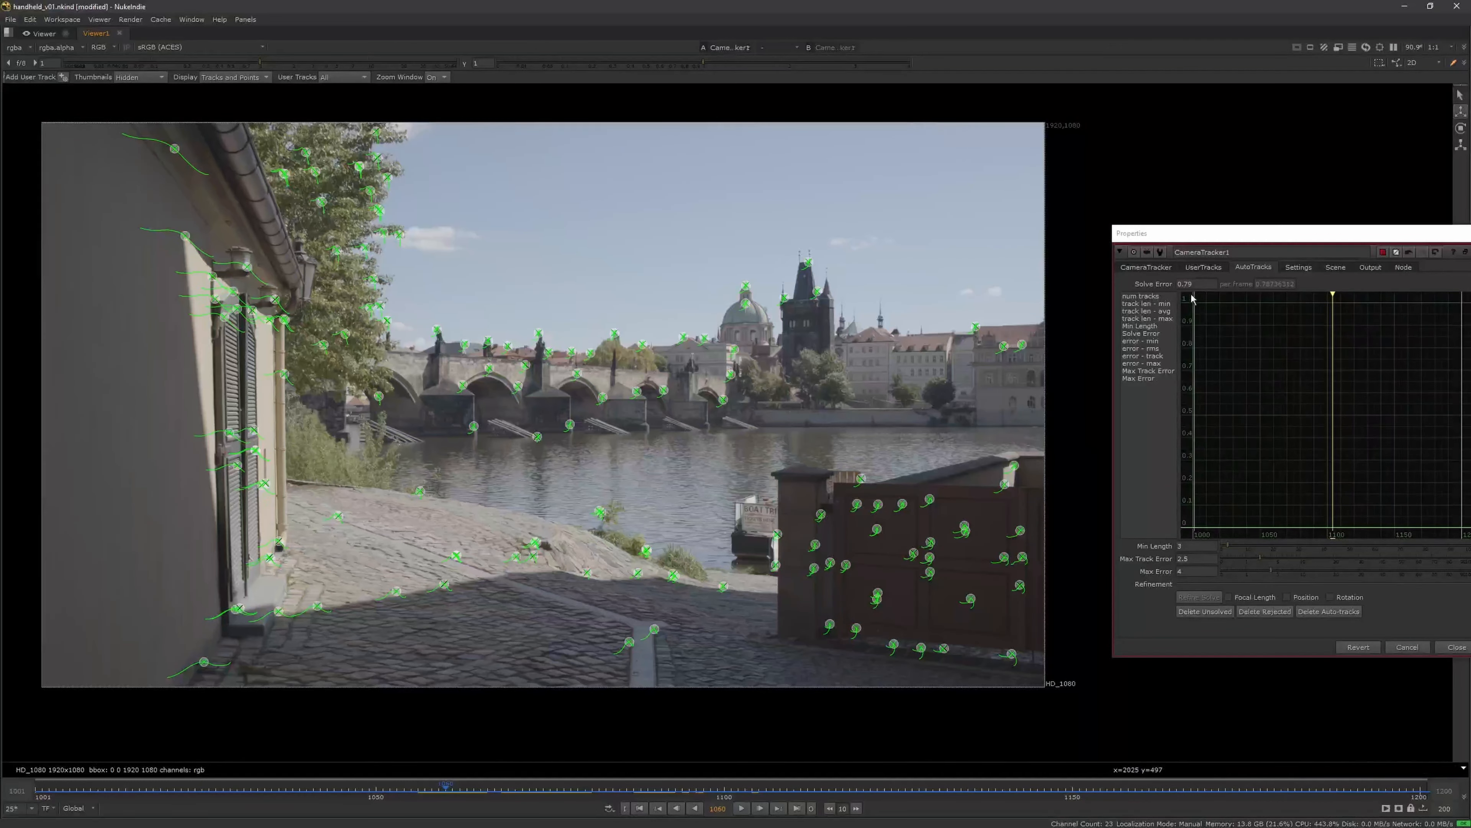
{"action": "left_click", "coordinate": [1149, 268]}
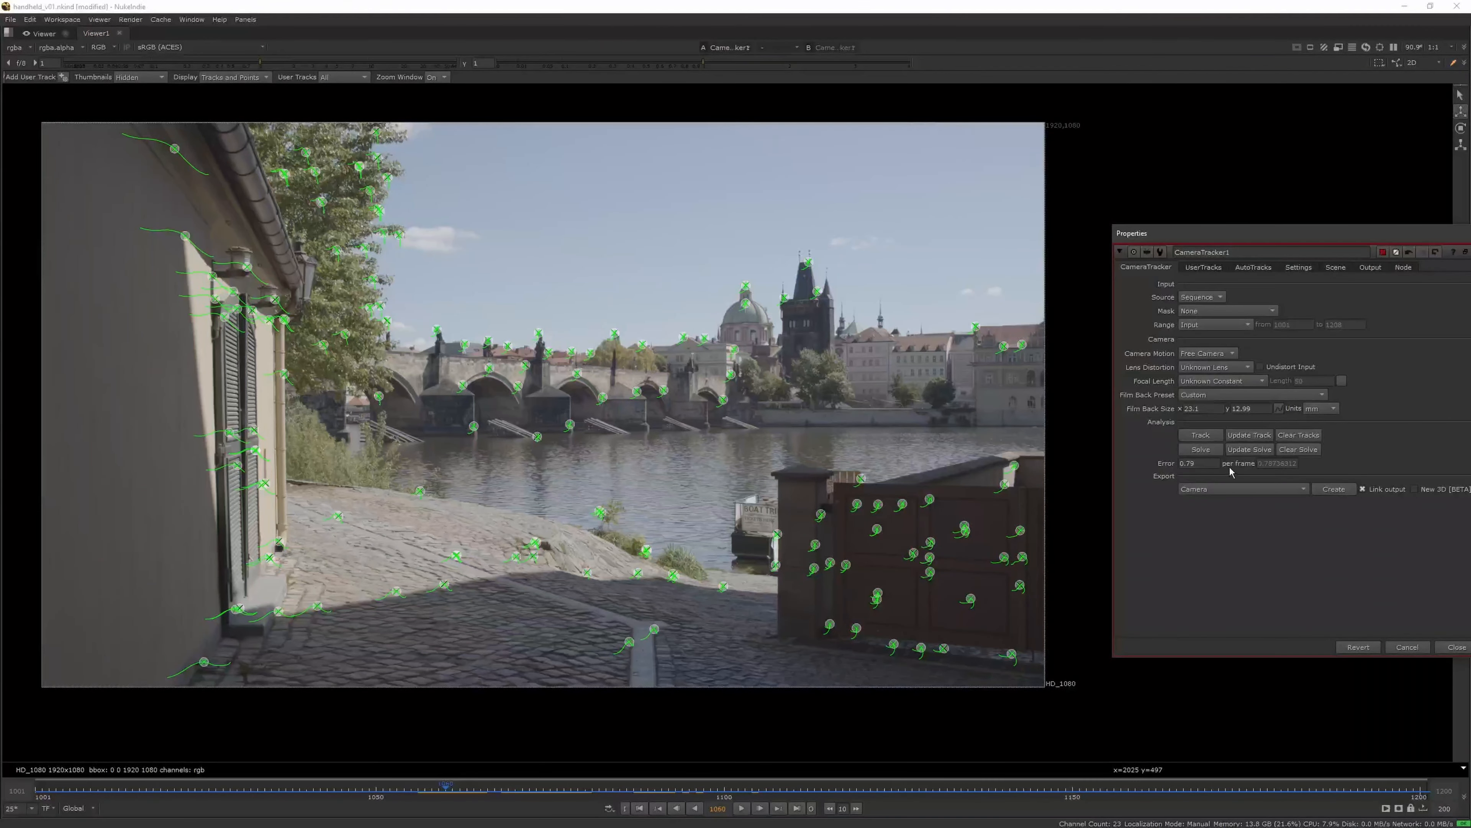
{"action": "left_click", "coordinate": [1245, 452]}
{"action": "left_click", "coordinate": [724, 458]}
{"action": "left_click", "coordinate": [1248, 268]}
Restore the viewer to its normal size beside the node graph and move the tracker properties alongside the nodes
{"action": "left_click_drag", "start_coordinate": [725, 789], "coordinate": [759, 789]}
{"action": "middle_click_drag", "start_coordinate": [776, 593], "coordinate": [783, 616]}
{"action": "key", "text": "space"}
{"action": "middle_click_drag", "start_coordinate": [764, 560], "coordinate": [651, 569]}
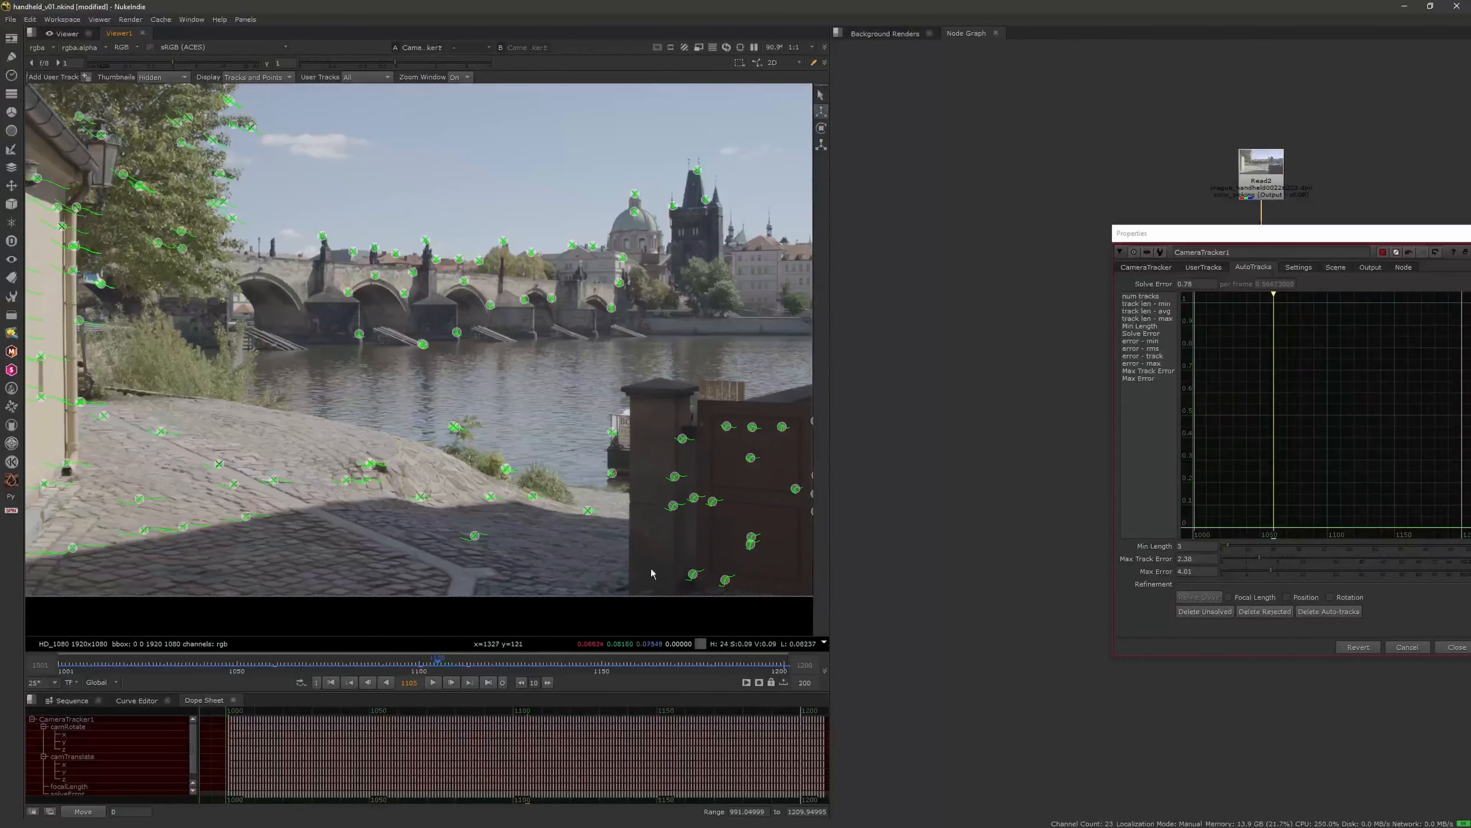
{"action": "scroll", "coordinate": [280, 524], "scroll_direction": "down", "scroll_amount": 2}
{"action": "left_click_drag", "start_coordinate": [1266, 233], "coordinate": [794, 190]}
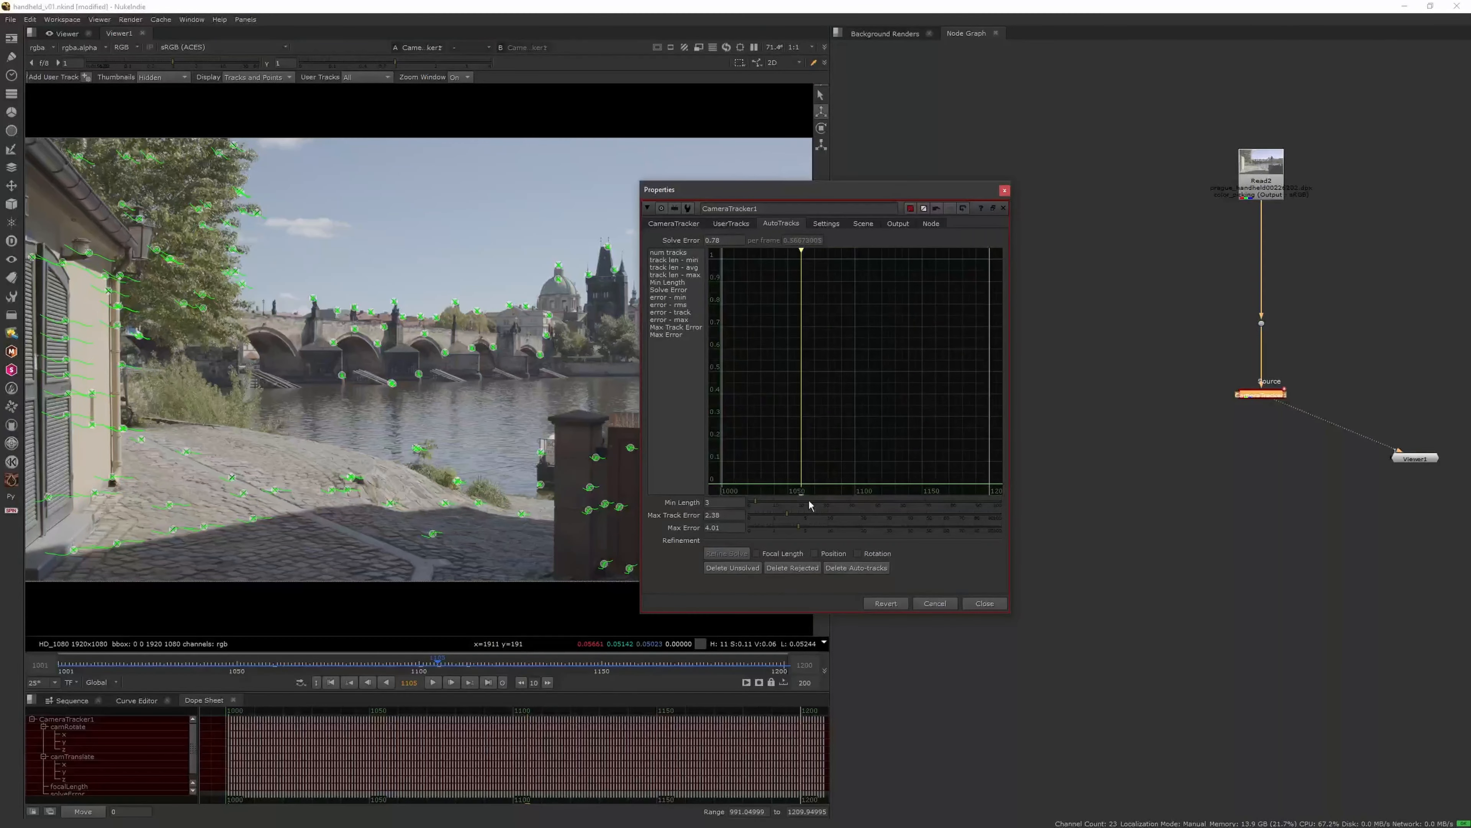
Export the solve as a Scene+ node setup and close the tracker properties
{"action": "left_click", "coordinate": [692, 226]}
{"action": "left_click", "coordinate": [827, 448]}
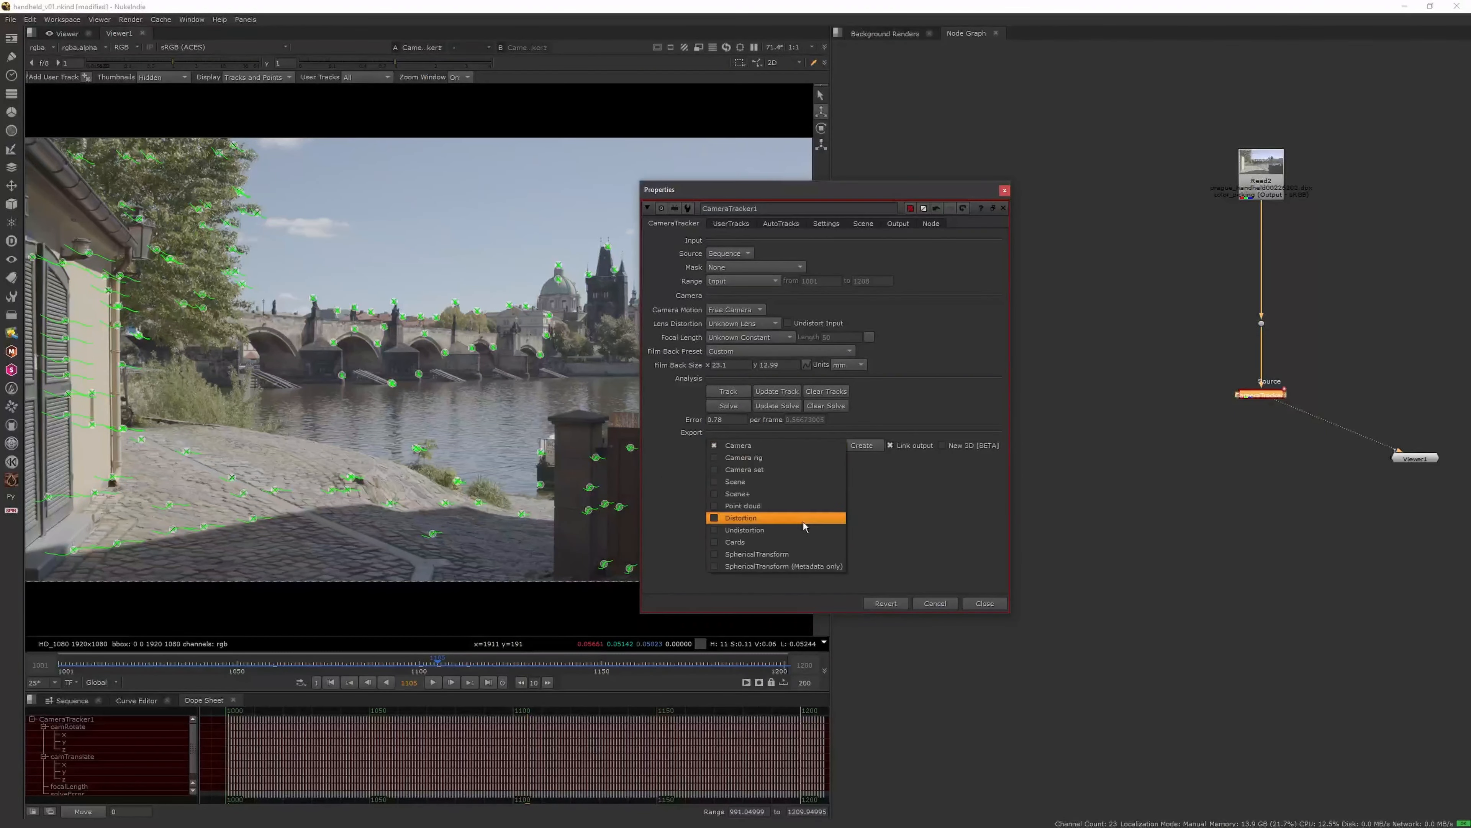
{"action": "left_click", "coordinate": [805, 498]}
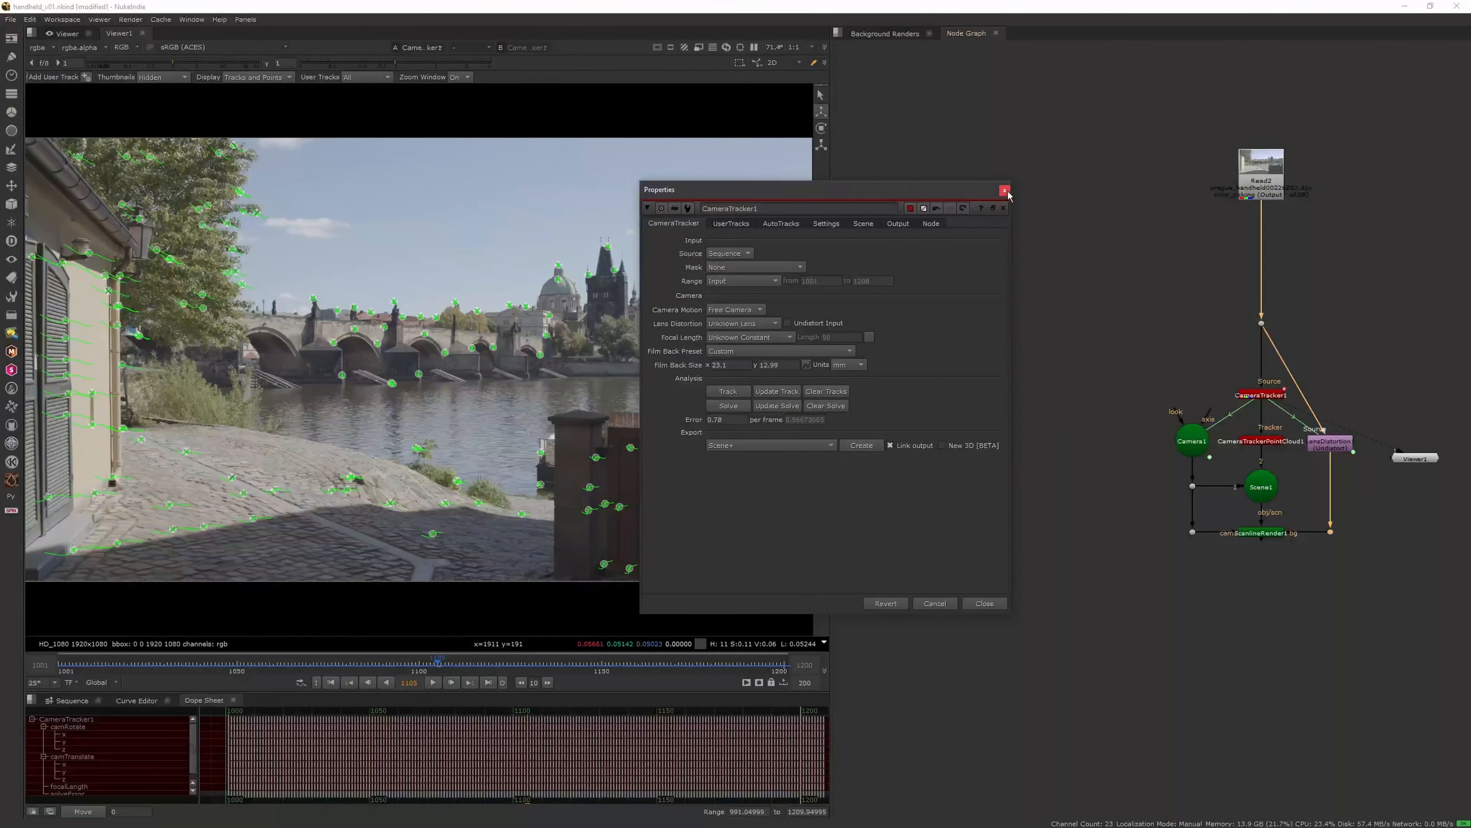
{"action": "left_click", "coordinate": [1005, 190]}
Spread out the exported nodes, moving the scene and ScanlineRender group well below the tracker and the viewer node aside
{"action": "middle_click_drag", "start_coordinate": [1131, 401], "coordinate": [1045, 348]}
{"action": "left_click", "coordinate": [1275, 452]}
{"action": "middle_click_drag", "start_coordinate": [1275, 451], "coordinate": [1175, 372]}
{"action": "left_click_drag", "start_coordinate": [959, 453], "coordinate": [1213, 320]}
{"action": "left_click_drag", "start_coordinate": [1080, 360], "coordinate": [1080, 757]}
{"action": "middle_click_drag", "start_coordinate": [1224, 528], "coordinate": [1192, 360]}
{"action": "left_click", "coordinate": [1192, 359]}
{"action": "left_click_drag", "start_coordinate": [1190, 162], "coordinate": [1336, 482]}
{"action": "middle_click_drag", "start_coordinate": [1205, 346], "coordinate": [1194, 533]}
{"action": "left_click", "coordinate": [1243, 359]}
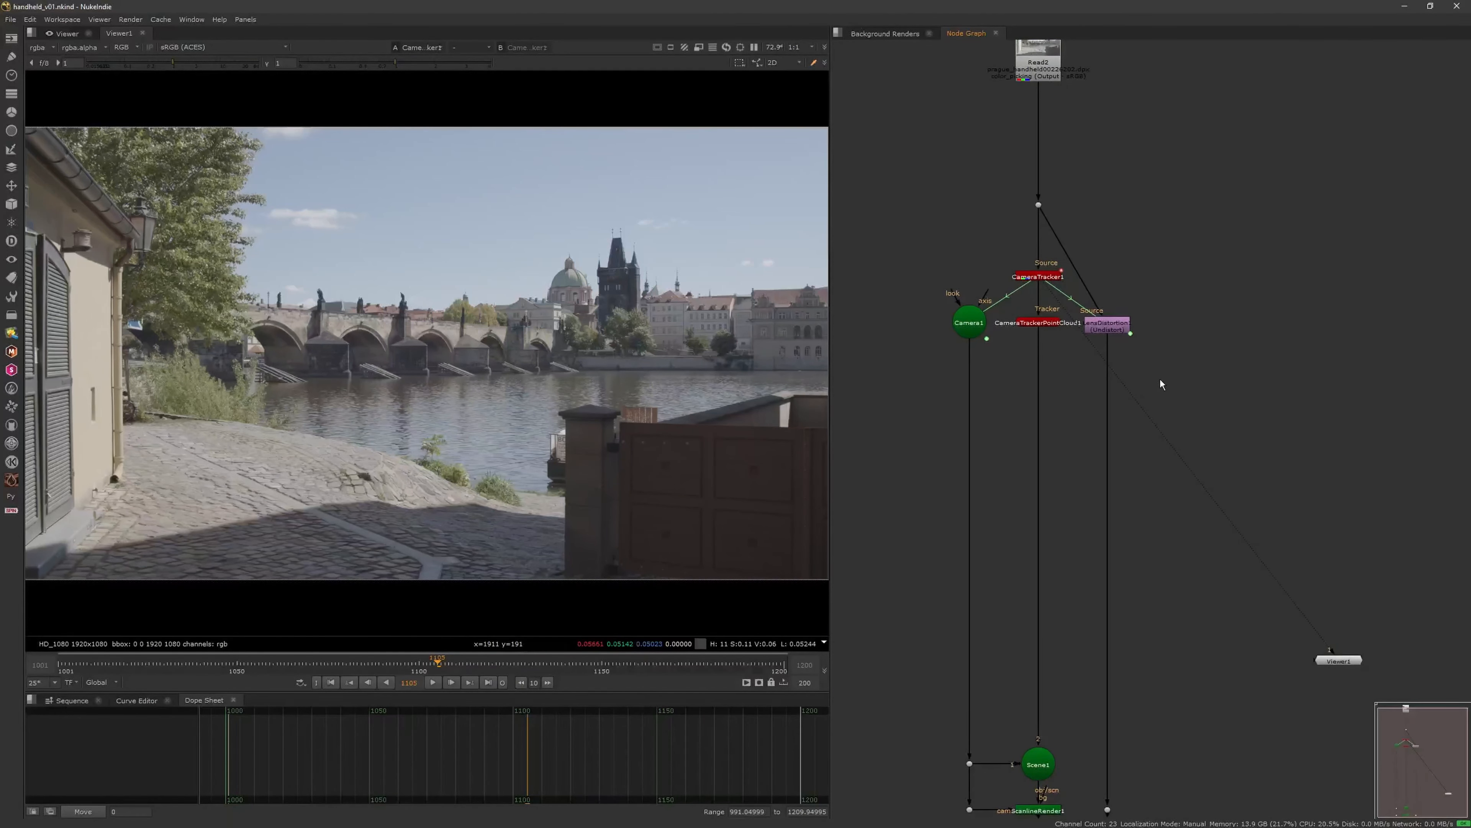
Display the LensDistortion1 result in the viewer with the full frame and bounding box in view
{"action": "scroll", "coordinate": [1160, 380], "scroll_direction": "down", "scroll_amount": 2}
{"action": "scroll", "coordinate": [1101, 372], "scroll_direction": "up", "scroll_amount": 2}
{"action": "left_click", "coordinate": [1168, 316]}
{"action": "key", "text": "1"}
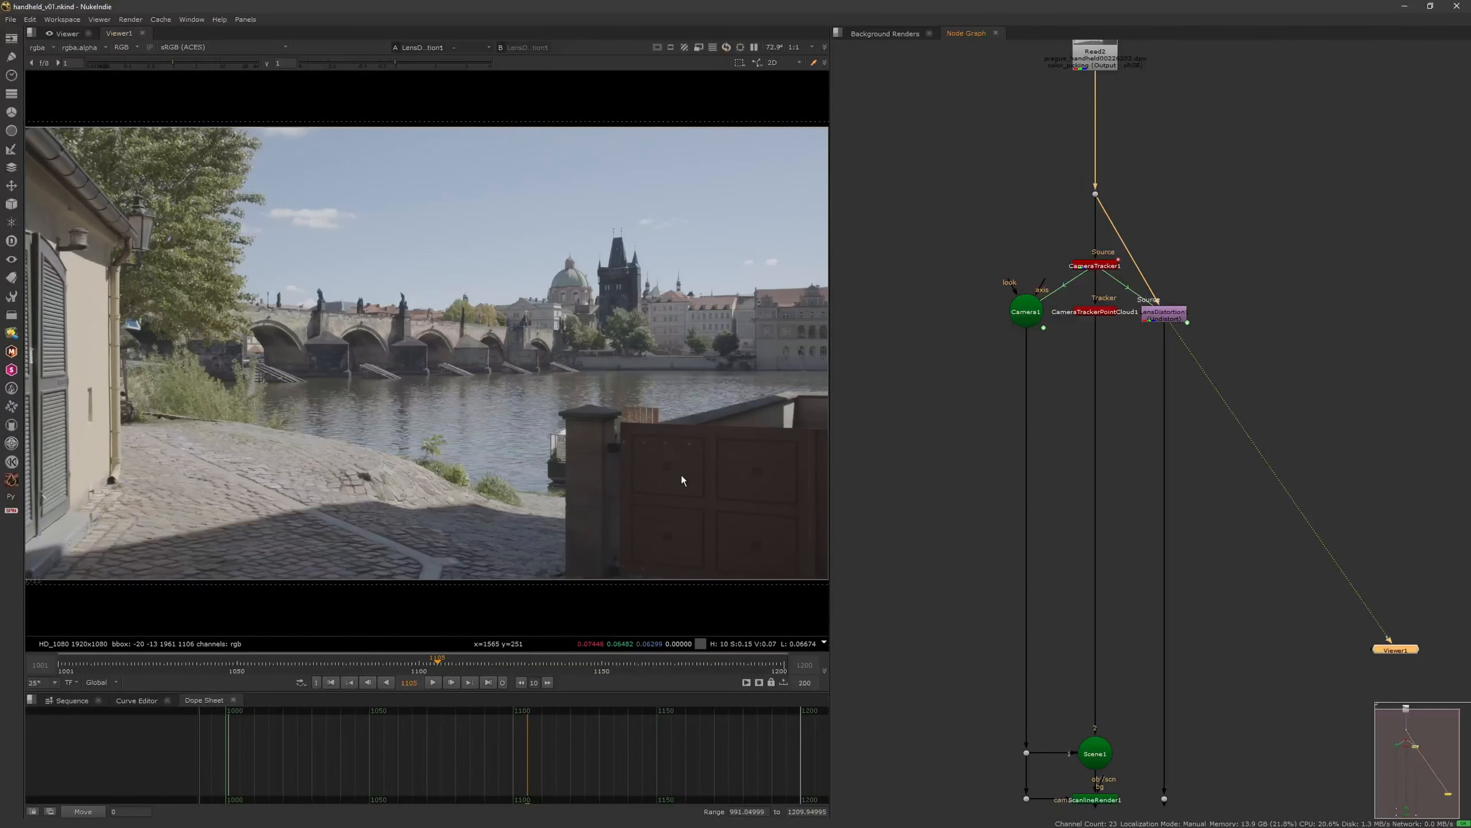
{"action": "scroll", "coordinate": [681, 476], "scroll_direction": "down", "scroll_amount": 2}
{"action": "scroll", "coordinate": [635, 509], "scroll_direction": "up", "scroll_amount": 1}
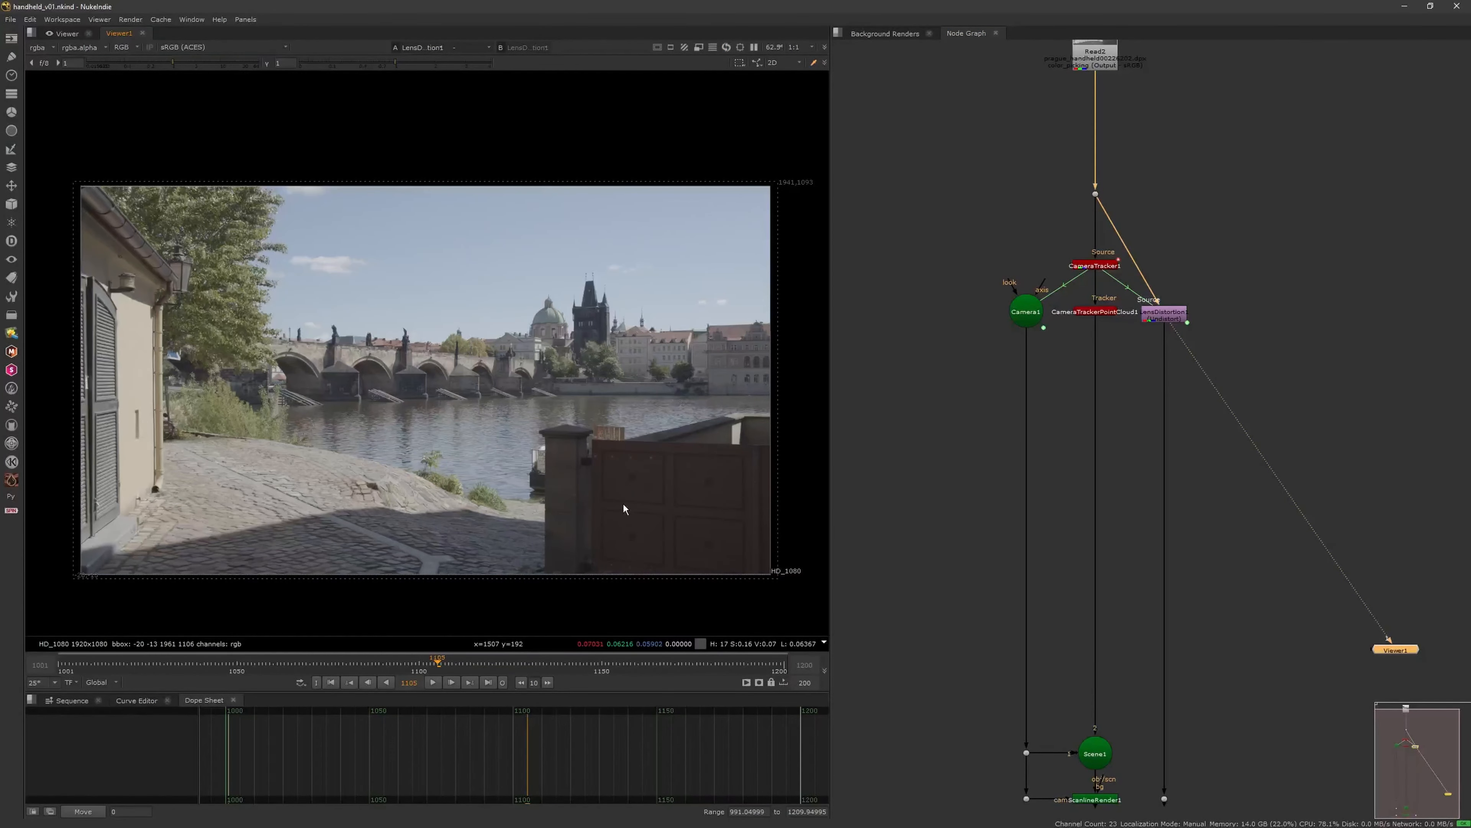
Toggle the LensDistortion1 node off and on several times to compare the original and undistorted plate
{"action": "middle_click_drag", "start_coordinate": [1178, 331], "coordinate": [1181, 336]}
{"action": "left_click", "coordinate": [1182, 323]}
{"action": "key", "text": "d"}
{"action": "key", "text": "d"}
{"action": "key", "text": "d"}
{"action": "key", "text": "d"}
{"action": "key", "text": "d"}
{"action": "key", "text": "d"}
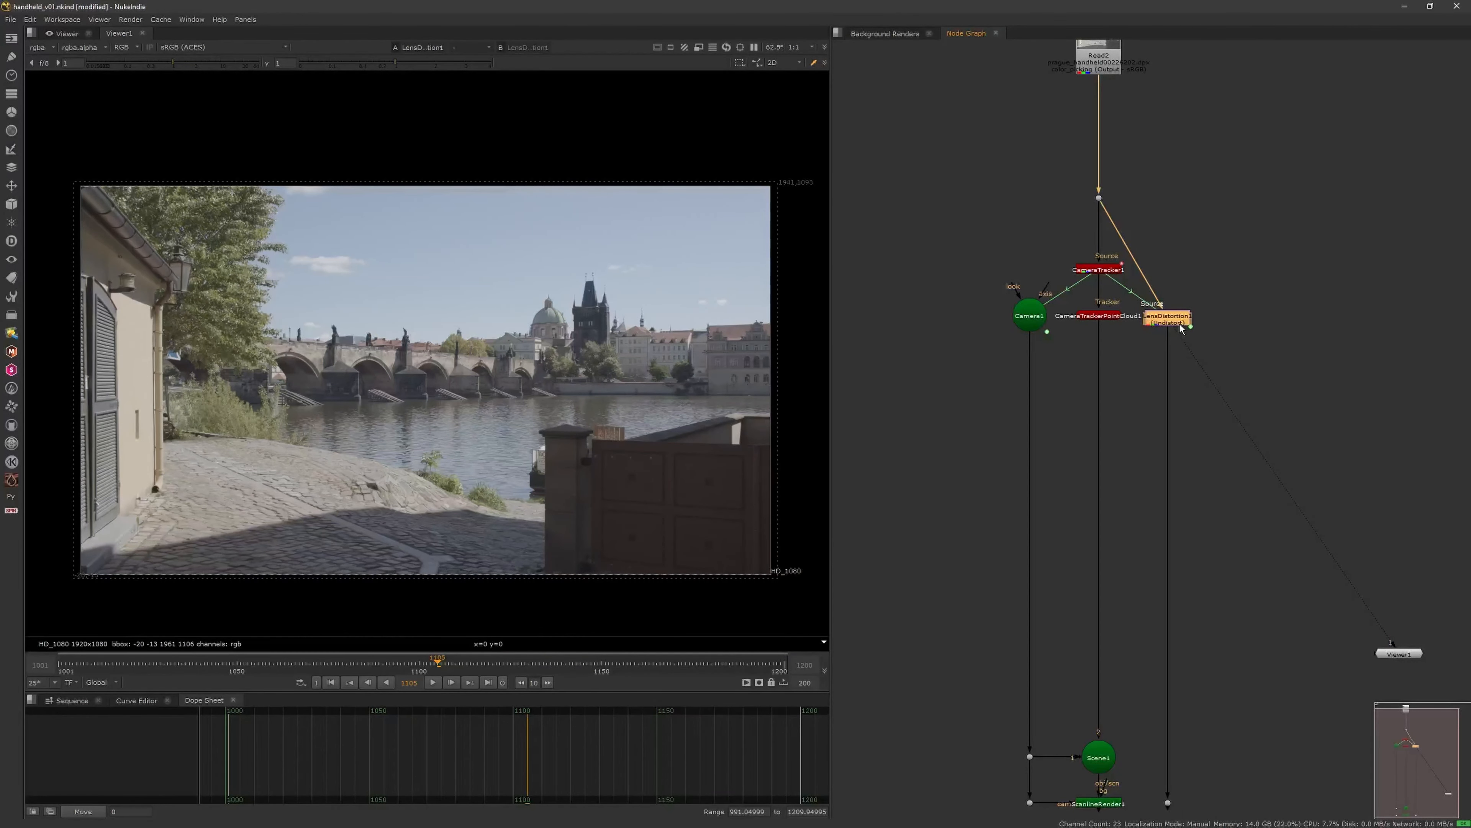
{"action": "left_click", "coordinate": [1207, 290]}
{"action": "scroll", "coordinate": [1205, 289], "scroll_direction": "up", "scroll_amount": 2}
{"action": "middle_click_drag", "start_coordinate": [1196, 281], "coordinate": [1207, 311]}
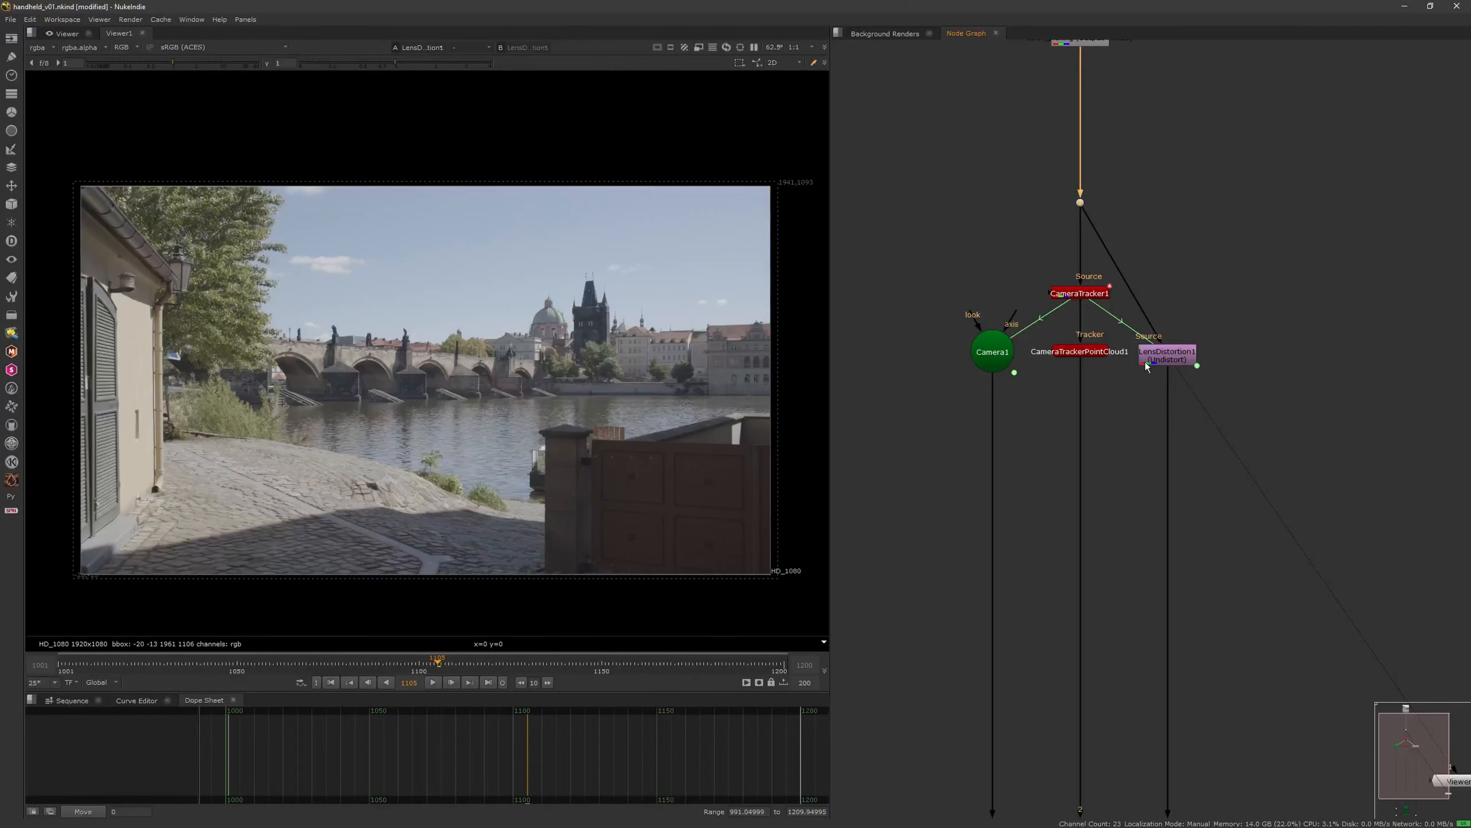
{"action": "left_click_drag", "start_coordinate": [895, 470], "coordinate": [1101, 394]}
{"action": "left_click_drag", "start_coordinate": [912, 515], "coordinate": [1278, 248]}
{"action": "mouse_move", "coordinate": [1158, 359]}
{"action": "left_mouse_down"}
{"action": "mouse_move", "coordinate": [1187, 333]}
{"action": "mouse_move", "coordinate": [1165, 360]}
{"action": "left_mouse_up"}
{"action": "key", "text": "ctrl+z"}
{"action": "left_click", "coordinate": [1266, 331]}
{"action": "left_click", "coordinate": [1176, 359]}
{"action": "left_click", "coordinate": [1171, 365]}
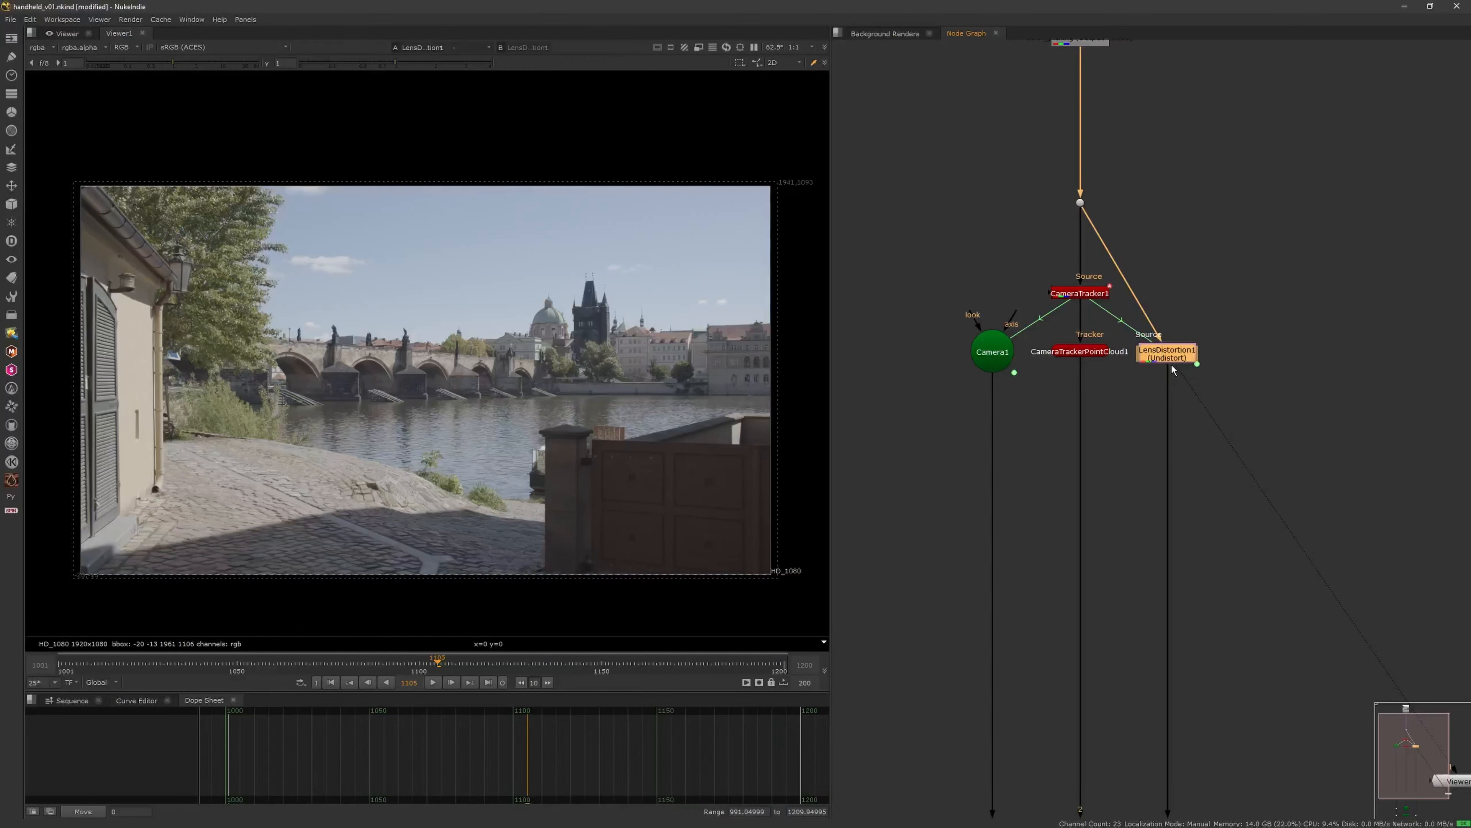
View CameraTrackerPointCloud1 and Scene1, and examine the solved points and camera in the 3D viewer
{"action": "left_click", "coordinate": [1105, 351]}
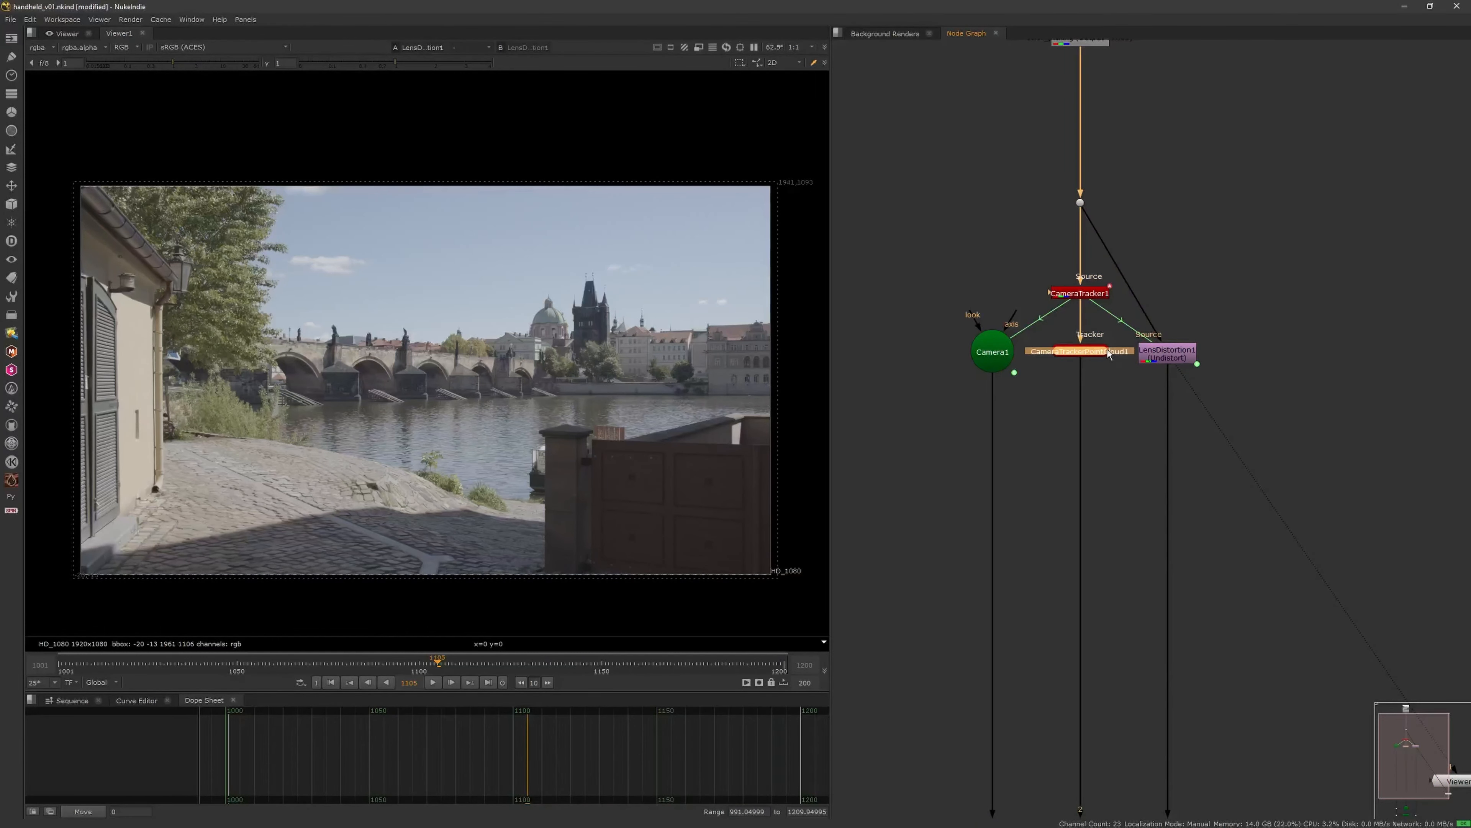
{"action": "key", "text": "1"}
{"action": "middle_click_drag", "start_coordinate": [1071, 661], "coordinate": [1060, 457]}
{"action": "scroll", "coordinate": [1059, 458], "scroll_direction": "down", "scroll_amount": 6}
{"action": "left_click", "coordinate": [1063, 544]}
{"action": "key", "text": "1"}
{"action": "scroll", "coordinate": [541, 319], "scroll_direction": "up", "scroll_amount": 4}
{"action": "middle_click_drag", "start_coordinate": [542, 319], "coordinate": [467, 377]}
{"action": "mouse_move", "coordinate": [543, 475]}
{"action": "middle_mouse_down"}
{"action": "mouse_move", "coordinate": [494, 561]}
{"action": "mouse_move", "coordinate": [478, 520]}
{"action": "mouse_move", "coordinate": [592, 478]}
{"action": "mouse_move", "coordinate": [617, 444]}
{"action": "mouse_move", "coordinate": [588, 438]}
{"action": "mouse_move", "coordinate": [559, 493]}
{"action": "middle_mouse_up"}
{"action": "key", "text": "Tab"}
{"action": "key", "text": "Tab"}
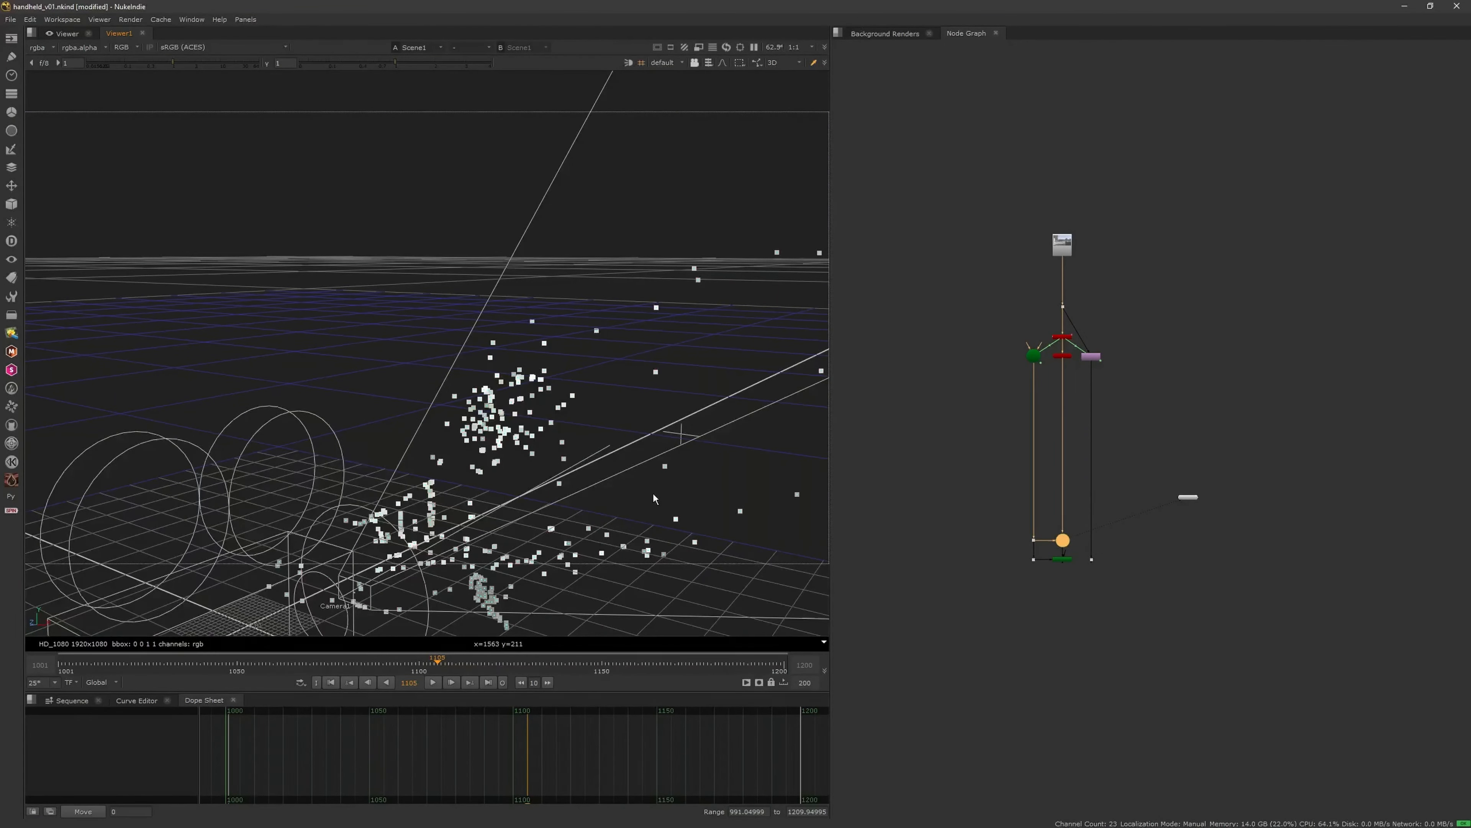
Return the viewer to the CameraTracker1 image and open its properties, placed below the tracking nodes
{"action": "scroll", "coordinate": [1058, 368], "scroll_direction": "up", "scroll_amount": 4}
{"action": "left_click", "coordinate": [1074, 339], "text": "ctrl+shift"}
{"action": "key", "text": "Tab"}
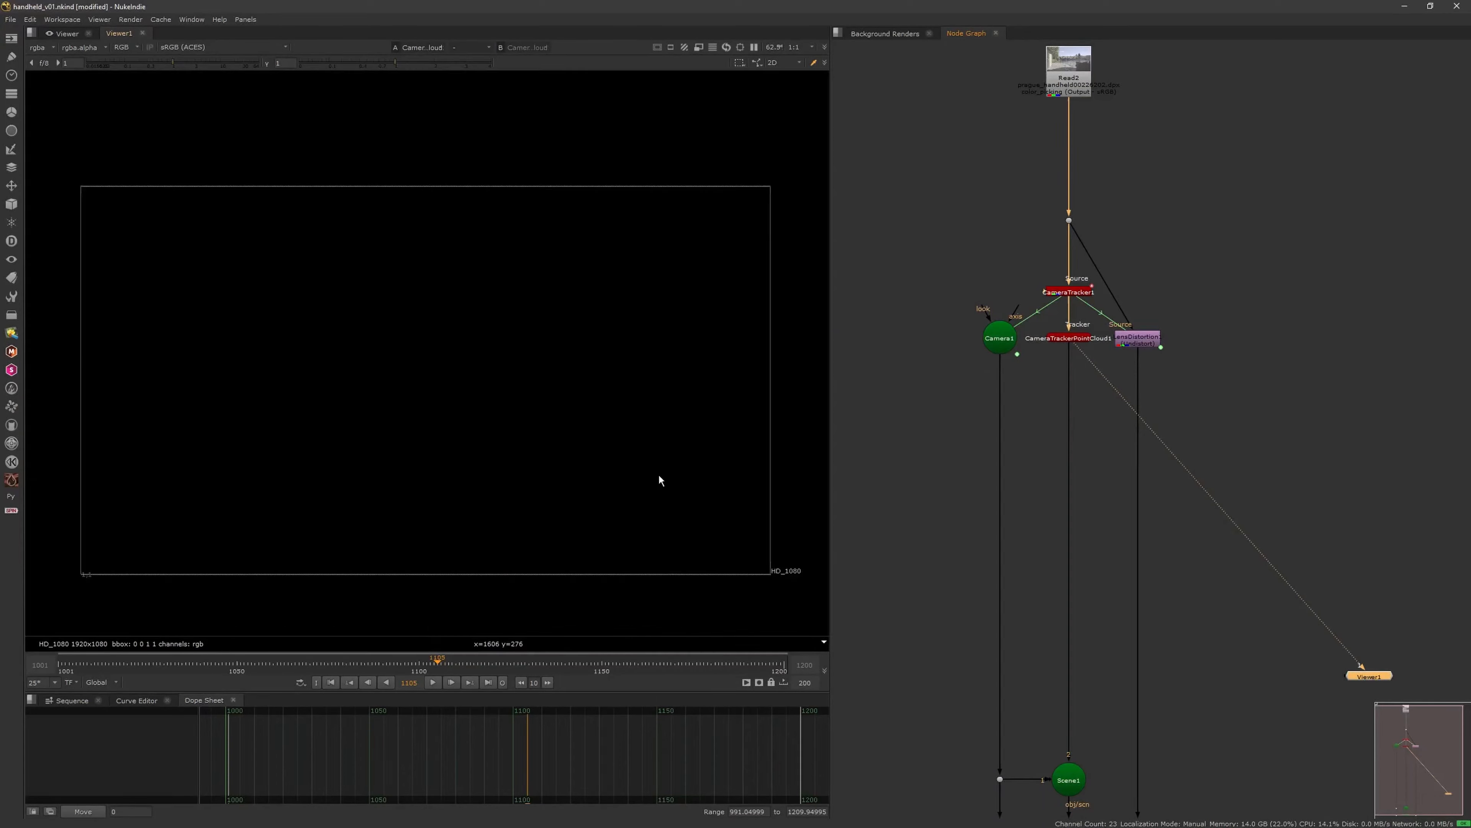
{"action": "left_click", "coordinate": [1135, 341], "text": "ctrl+shift"}
{"action": "left_click", "coordinate": [1076, 293], "text": "ctrl+shift"}
{"action": "left_click", "coordinate": [1076, 337]}
{"action": "left_click_drag", "start_coordinate": [1075, 288], "coordinate": [1075, 291]}
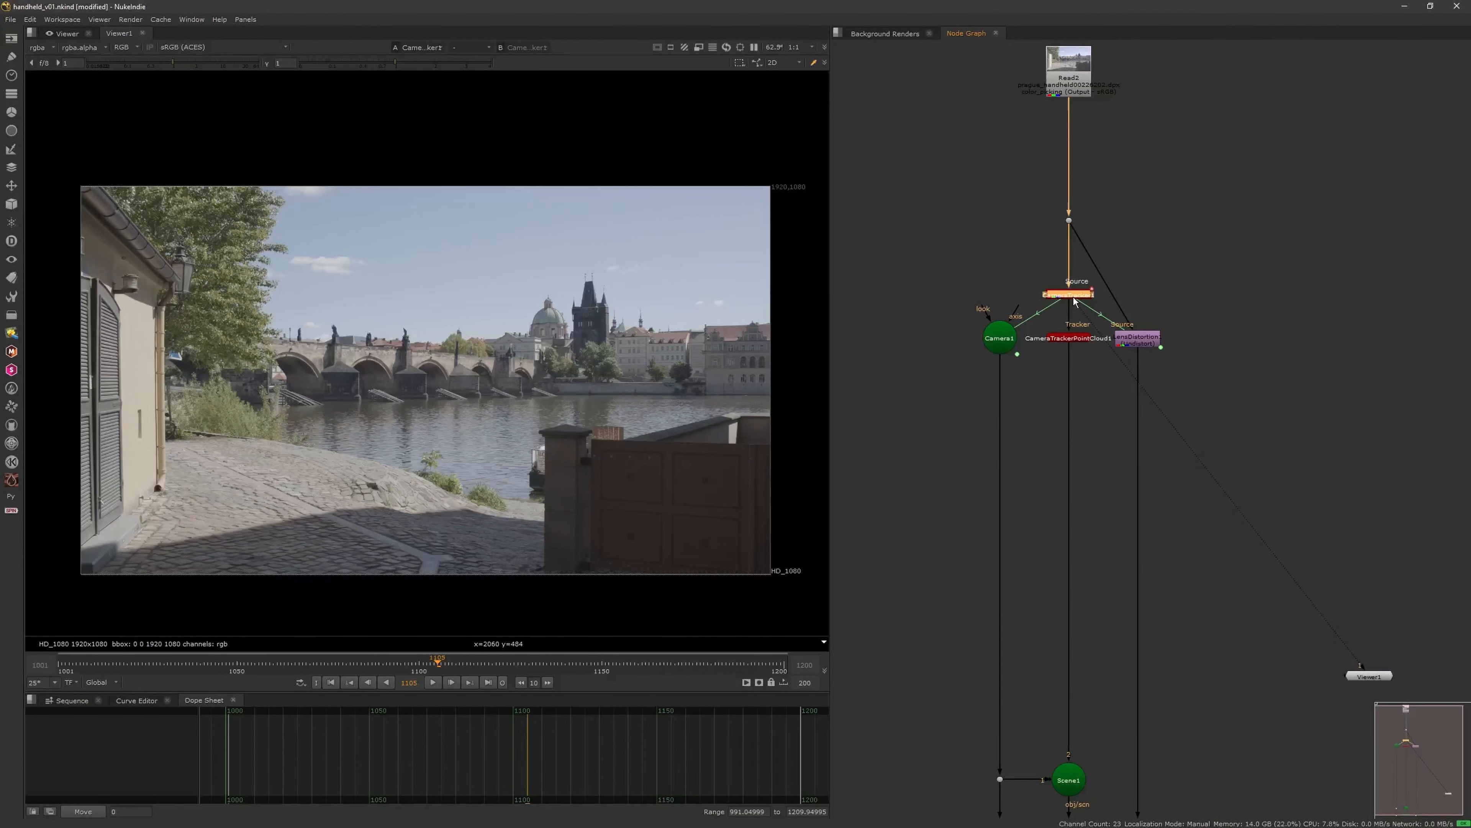
{"action": "double_click", "coordinate": [1075, 298]}
{"action": "left_click_drag", "start_coordinate": [848, 190], "coordinate": [1058, 573]}
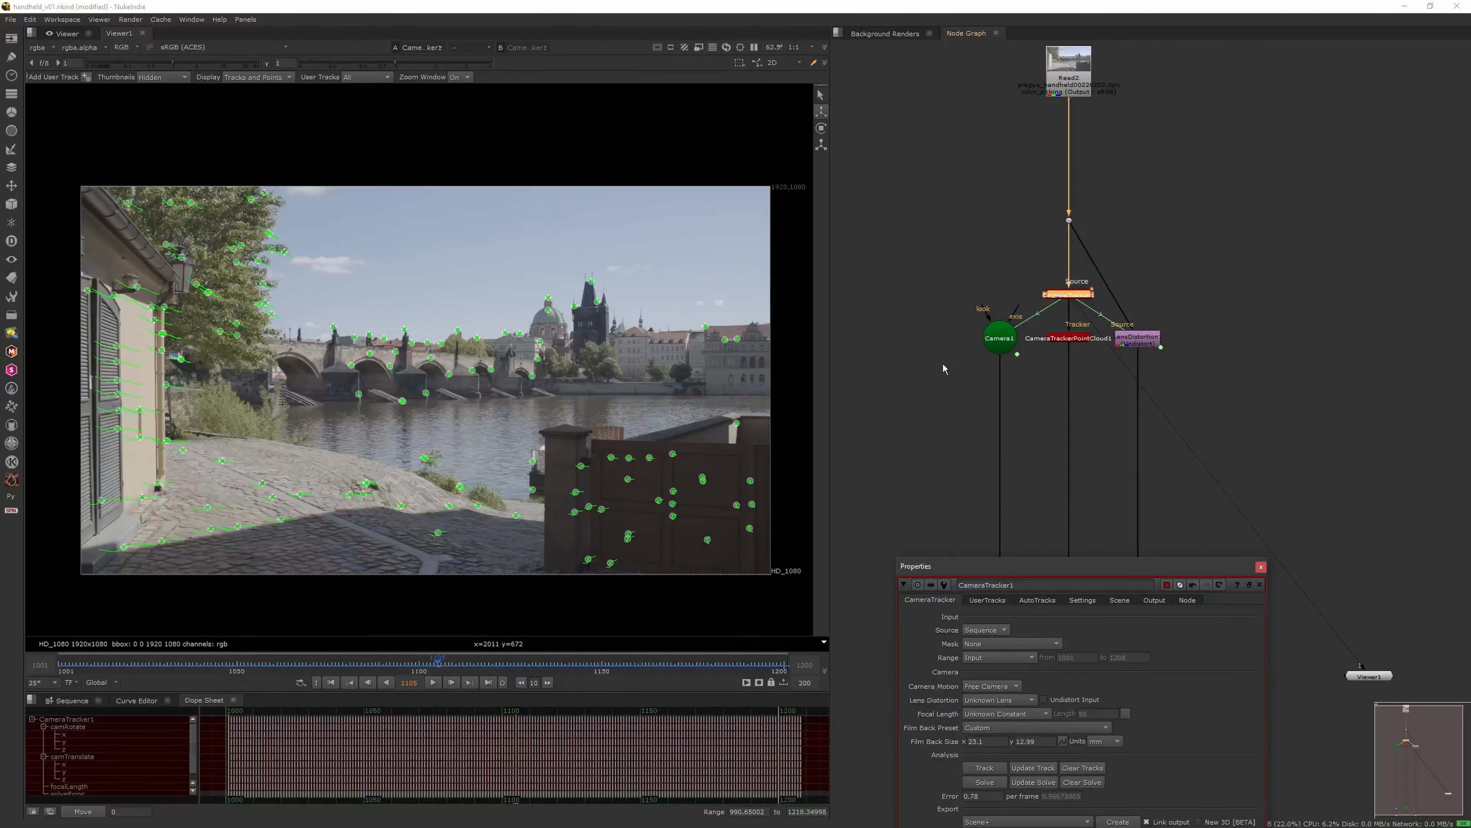
At frame 1017, select several tracks on the shaded cobblestone ground and set the ground plane to them
{"action": "key", "text": "f"}
{"action": "middle_click_drag", "start_coordinate": [1015, 365], "coordinate": [995, 306]}
{"action": "middle_click_drag", "start_coordinate": [556, 400], "coordinate": [555, 336]}
{"action": "left_click_drag", "start_coordinate": [436, 667], "coordinate": [115, 655]}
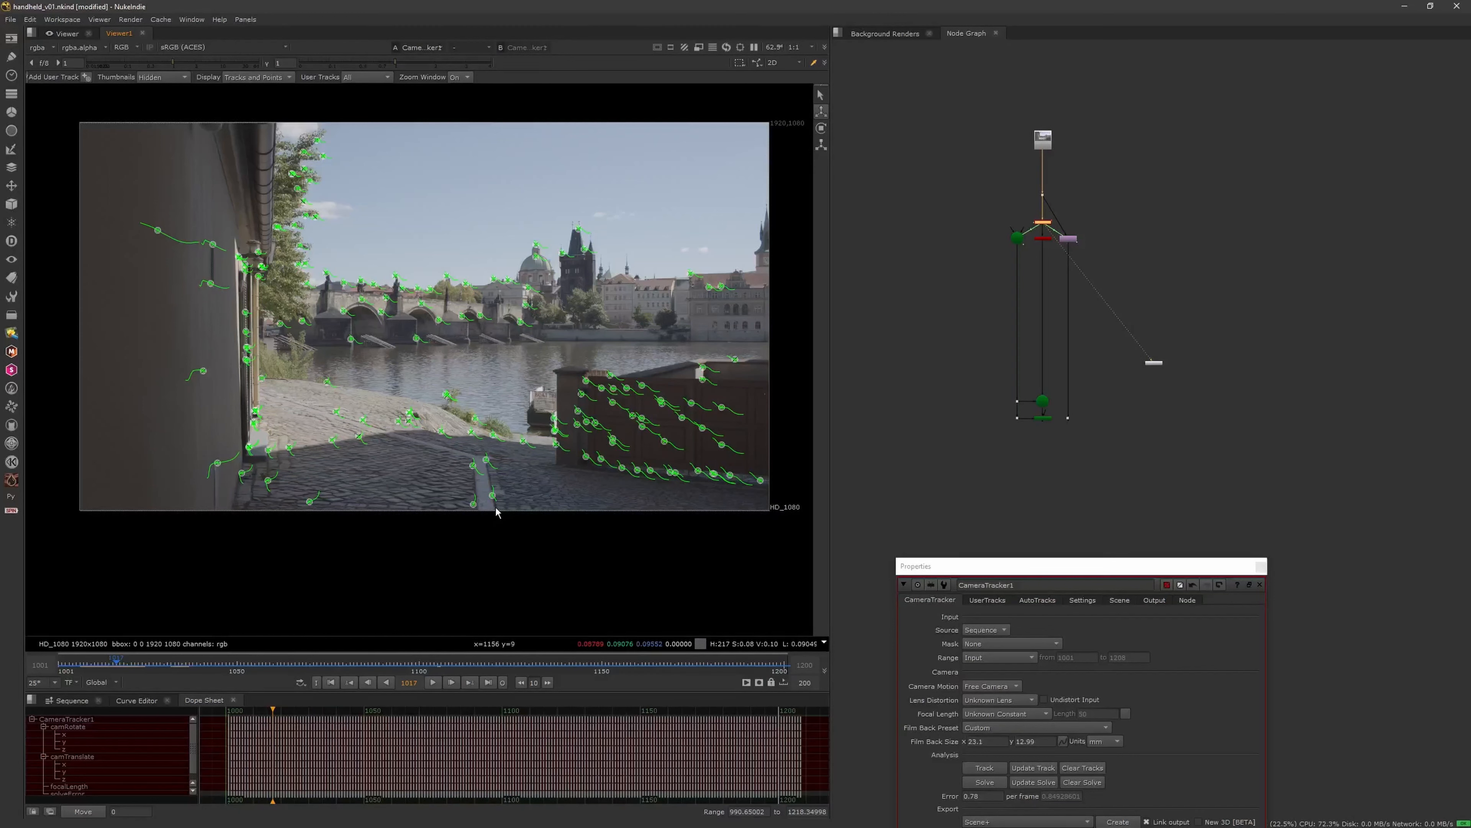
{"action": "left_click_drag", "start_coordinate": [279, 529], "coordinate": [450, 408]}
{"action": "left_click", "coordinate": [422, 531]}
{"action": "left_click_drag", "start_coordinate": [511, 459], "coordinate": [512, 459]}
{"action": "left_click_drag", "start_coordinate": [328, 517], "coordinate": [287, 426]}
{"action": "mouse_move", "coordinate": [360, 487]}
{"action": "left_mouse_down"}
{"action": "mouse_move", "coordinate": [510, 484]}
{"action": "mouse_move", "coordinate": [488, 456]}
{"action": "left_mouse_up"}
{"action": "right_click", "coordinate": [486, 465]}
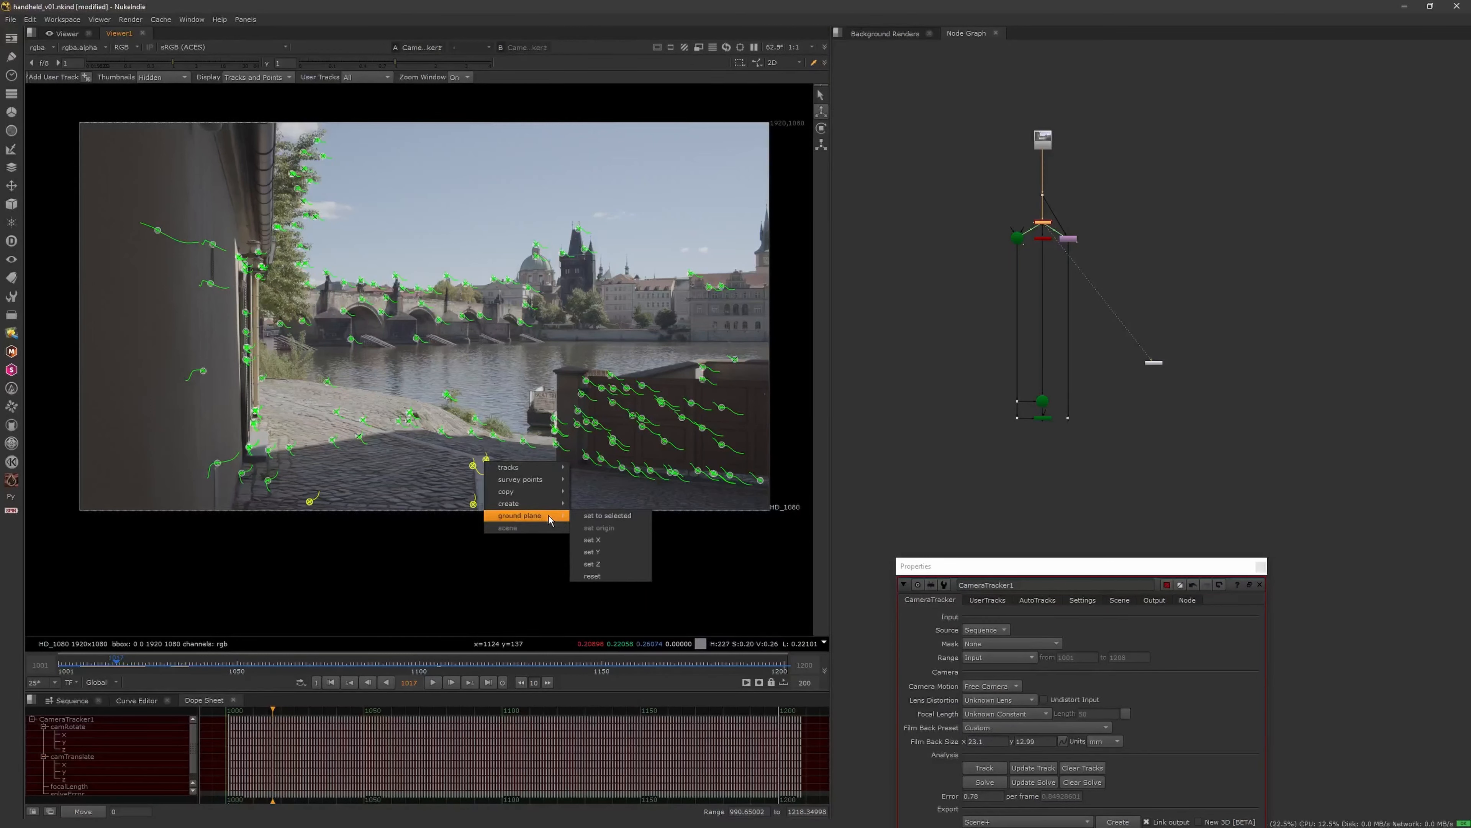
{"action": "left_click", "coordinate": [585, 515]}
Check how the point cloud sits on the ground grid in the 3D view, then return to the image
{"action": "key", "text": "Tab"}
{"action": "scroll", "coordinate": [589, 490], "scroll_direction": "down", "scroll_amount": 5}
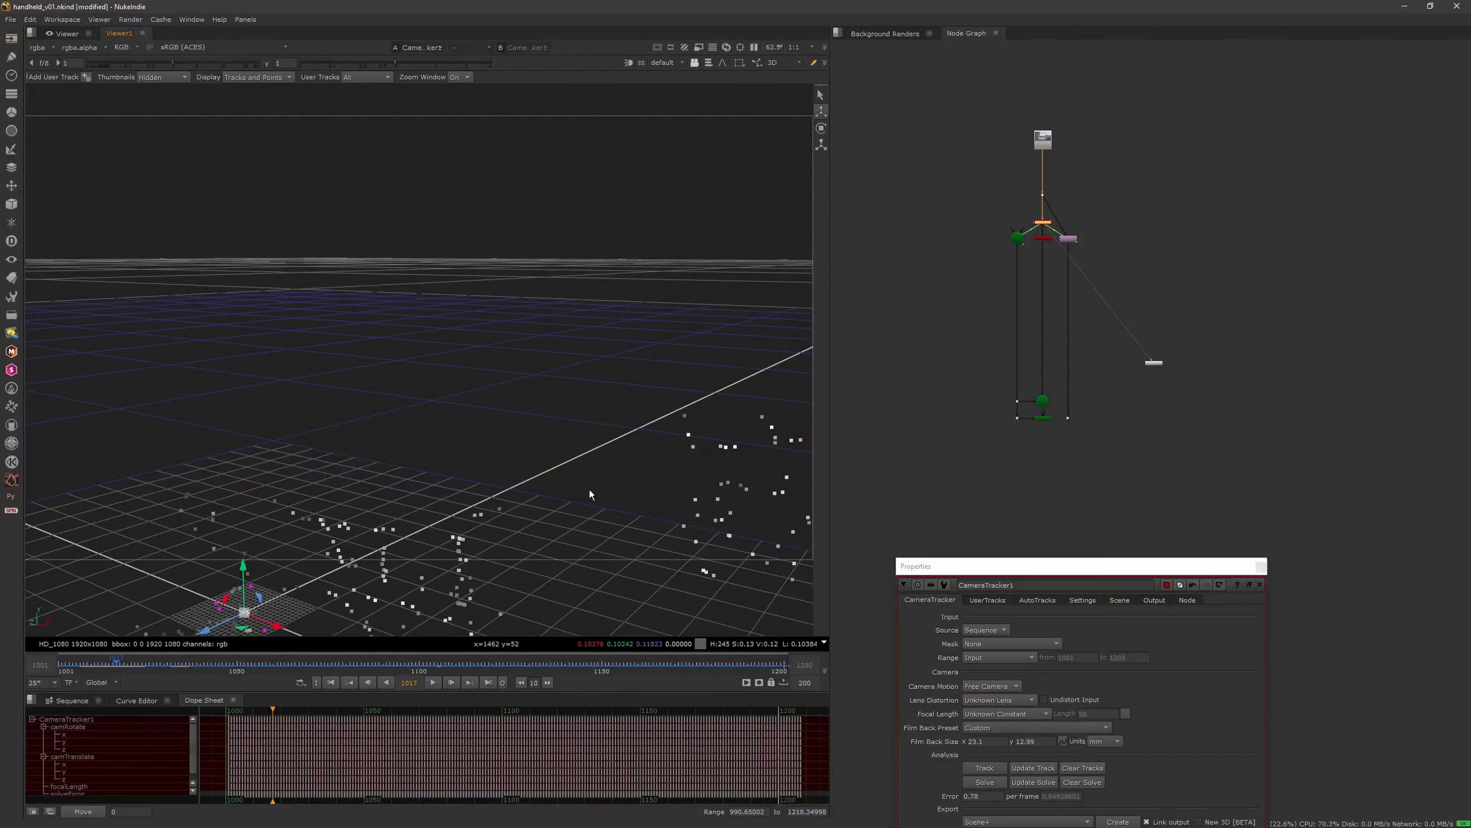
{"action": "left_click_drag", "start_coordinate": [510, 482], "coordinate": [608, 470], "text": "ctrl"}
{"action": "key", "text": "Tab"}
Create a card from the selected ground tracks, inspect it in 3D, and close the card's properties
{"action": "right_click", "coordinate": [486, 462]}
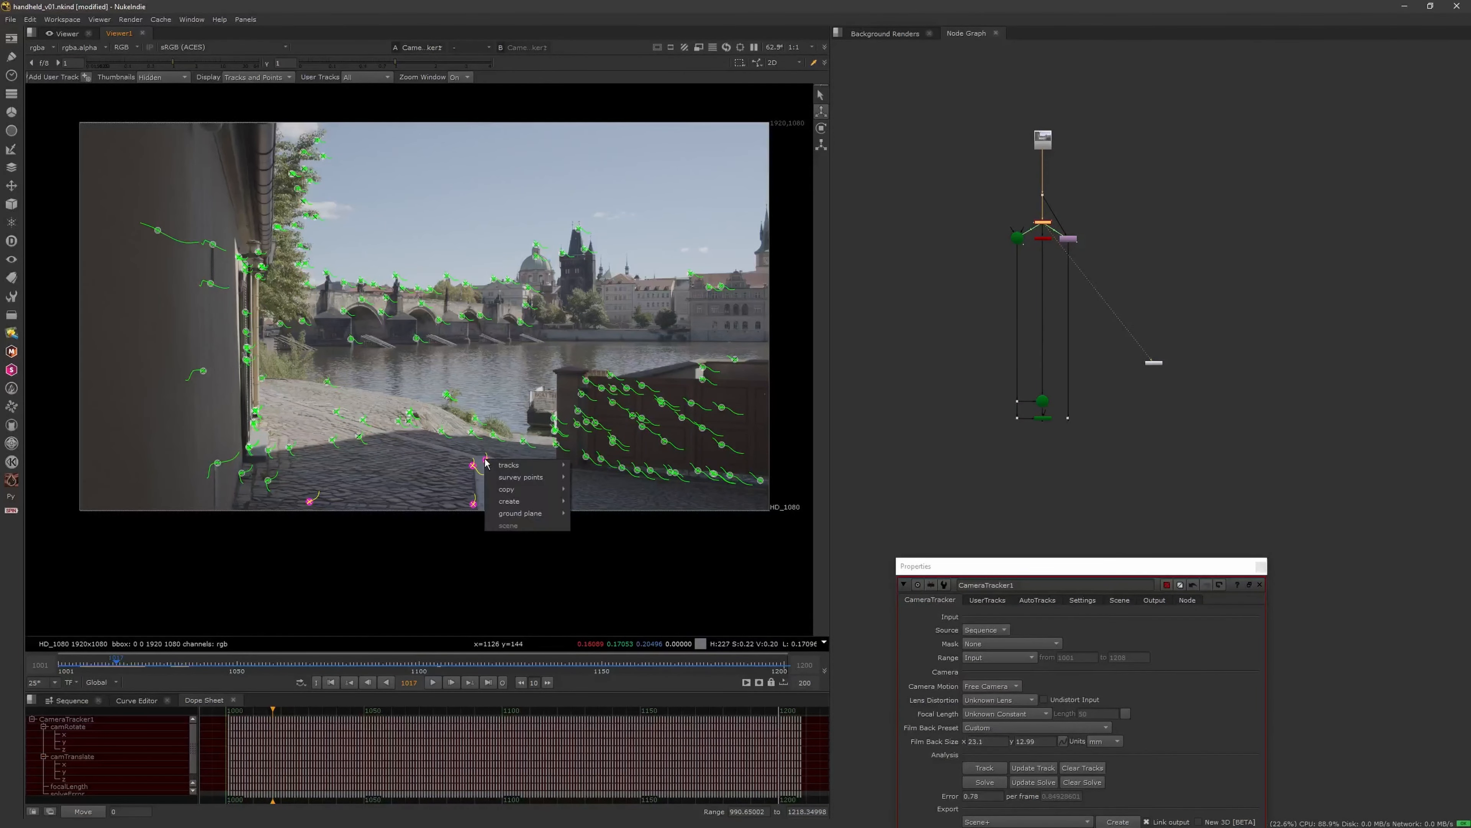
{"action": "mouse_move", "coordinate": [509, 501]}
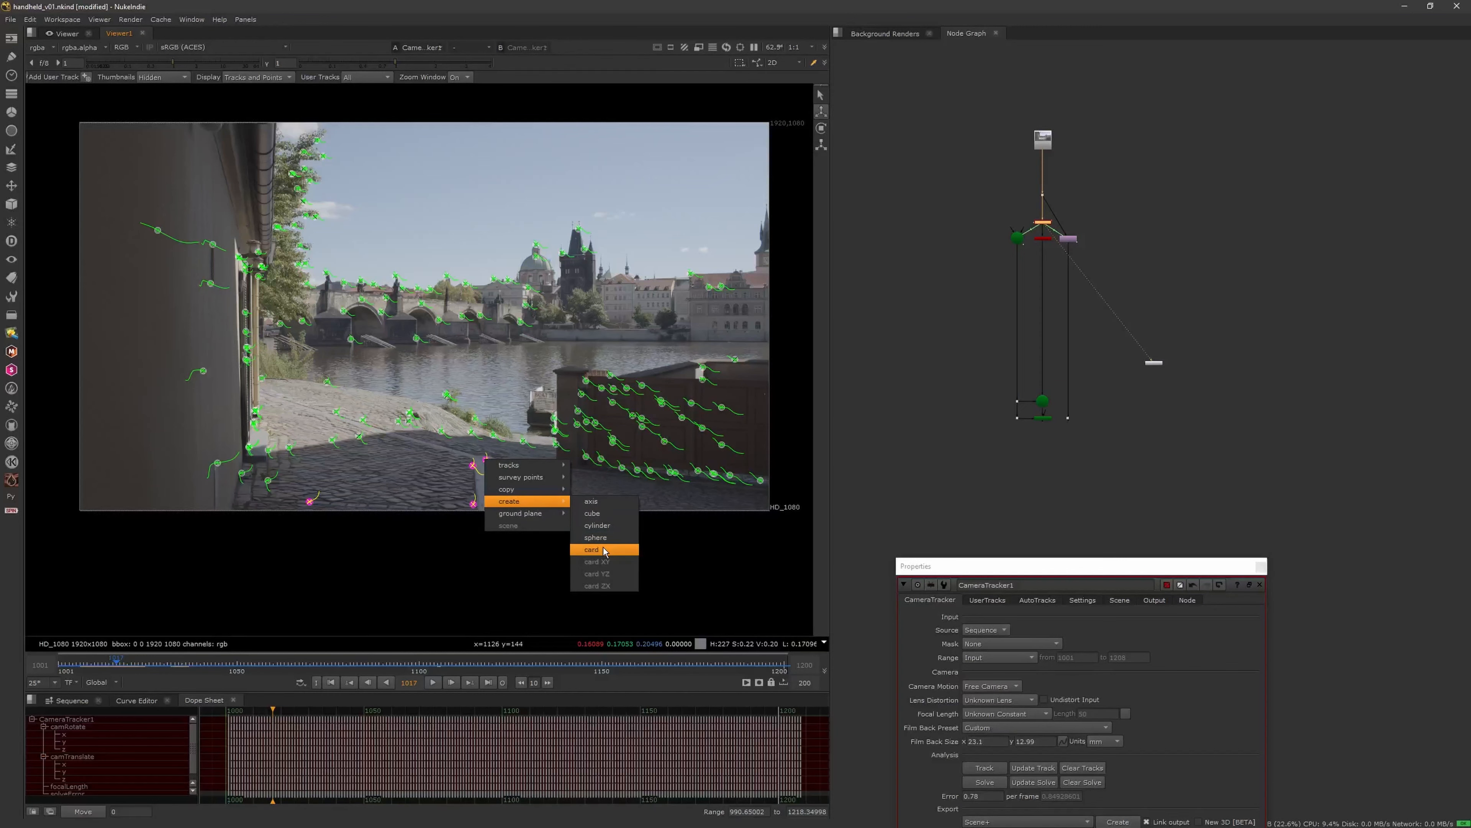
{"action": "left_click", "coordinate": [597, 549]}
{"action": "left_click_drag", "start_coordinate": [579, 477], "coordinate": [481, 538], "text": "ctrl"}
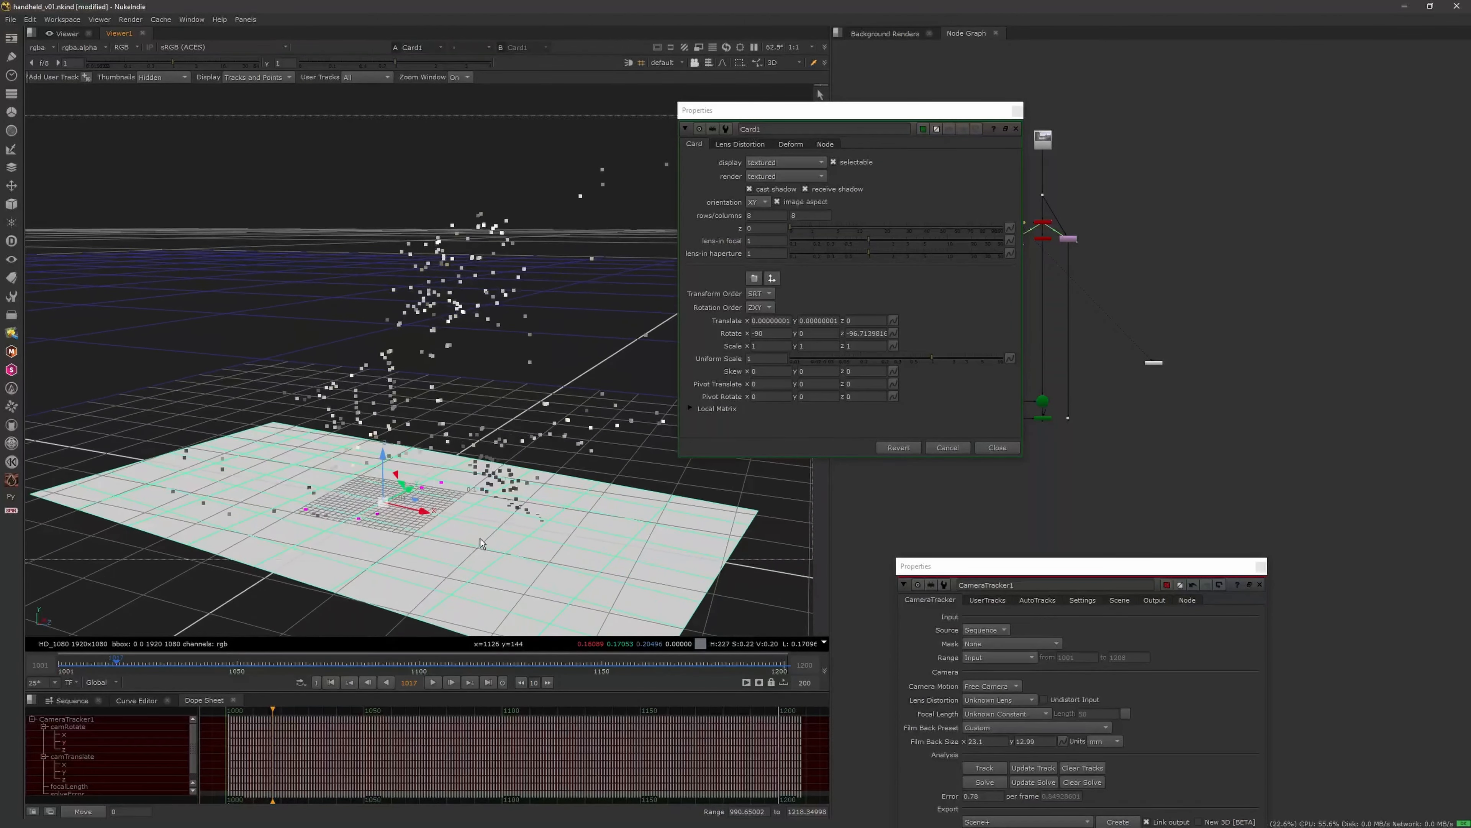
{"action": "left_click", "coordinate": [997, 447]}
Connect Card1 to Scene1 and view the combined scene in 3D
{"action": "scroll", "coordinate": [1035, 348], "scroll_direction": "up", "scroll_amount": 3}
{"action": "scroll", "coordinate": [1136, 297], "scroll_direction": "up", "scroll_amount": 3}
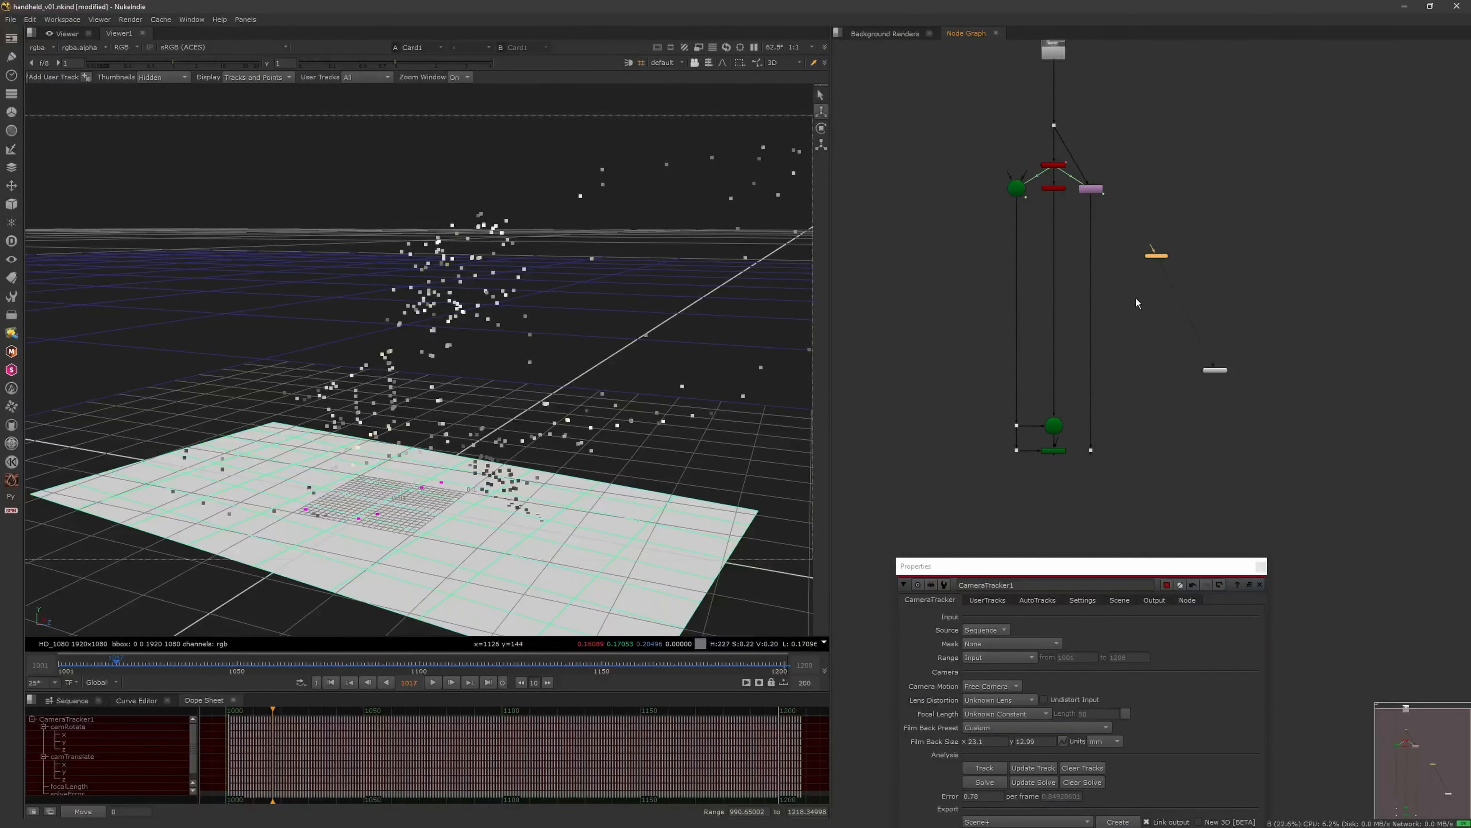
{"action": "left_click_drag", "start_coordinate": [1091, 181], "coordinate": [1083, 219]}
{"action": "middle_click_drag", "start_coordinate": [1082, 220], "coordinate": [1194, 181]}
{"action": "left_click_drag", "start_coordinate": [1196, 146], "coordinate": [1009, 442]}
{"action": "left_click", "coordinate": [1018, 444]}
{"action": "key", "text": "1"}
{"action": "scroll", "coordinate": [628, 463], "scroll_direction": "down", "scroll_amount": 2}
{"action": "left_click_drag", "start_coordinate": [628, 464], "coordinate": [438, 443], "text": "ctrl"}
Return the viewer to 2D and display the tracked plate through CameraTracker1
{"action": "key", "text": "Tab"}
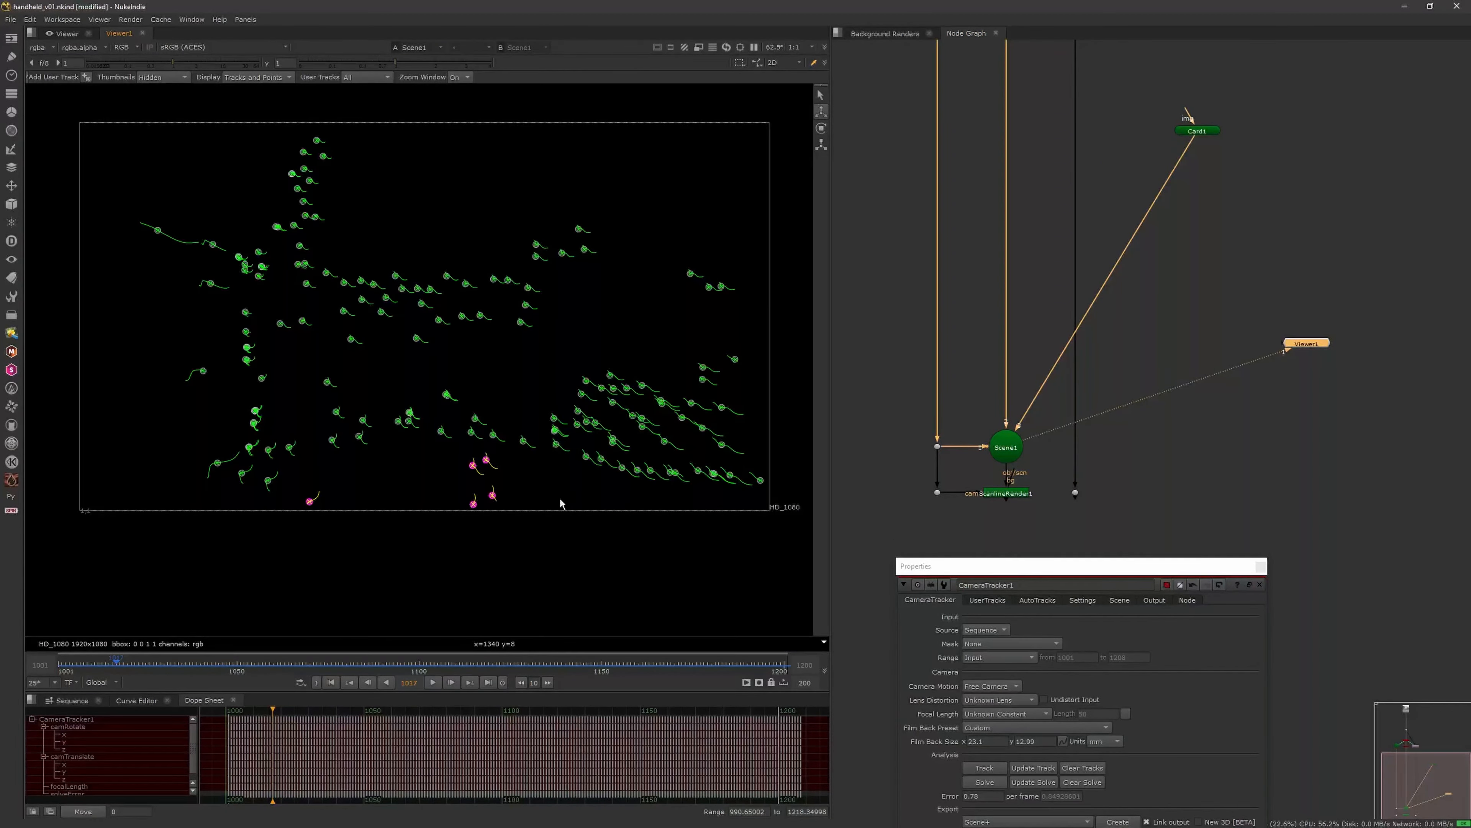
{"action": "scroll", "coordinate": [1018, 472], "scroll_direction": "down", "scroll_amount": 2}
{"action": "middle_click_drag", "start_coordinate": [1018, 364], "coordinate": [1021, 434]}
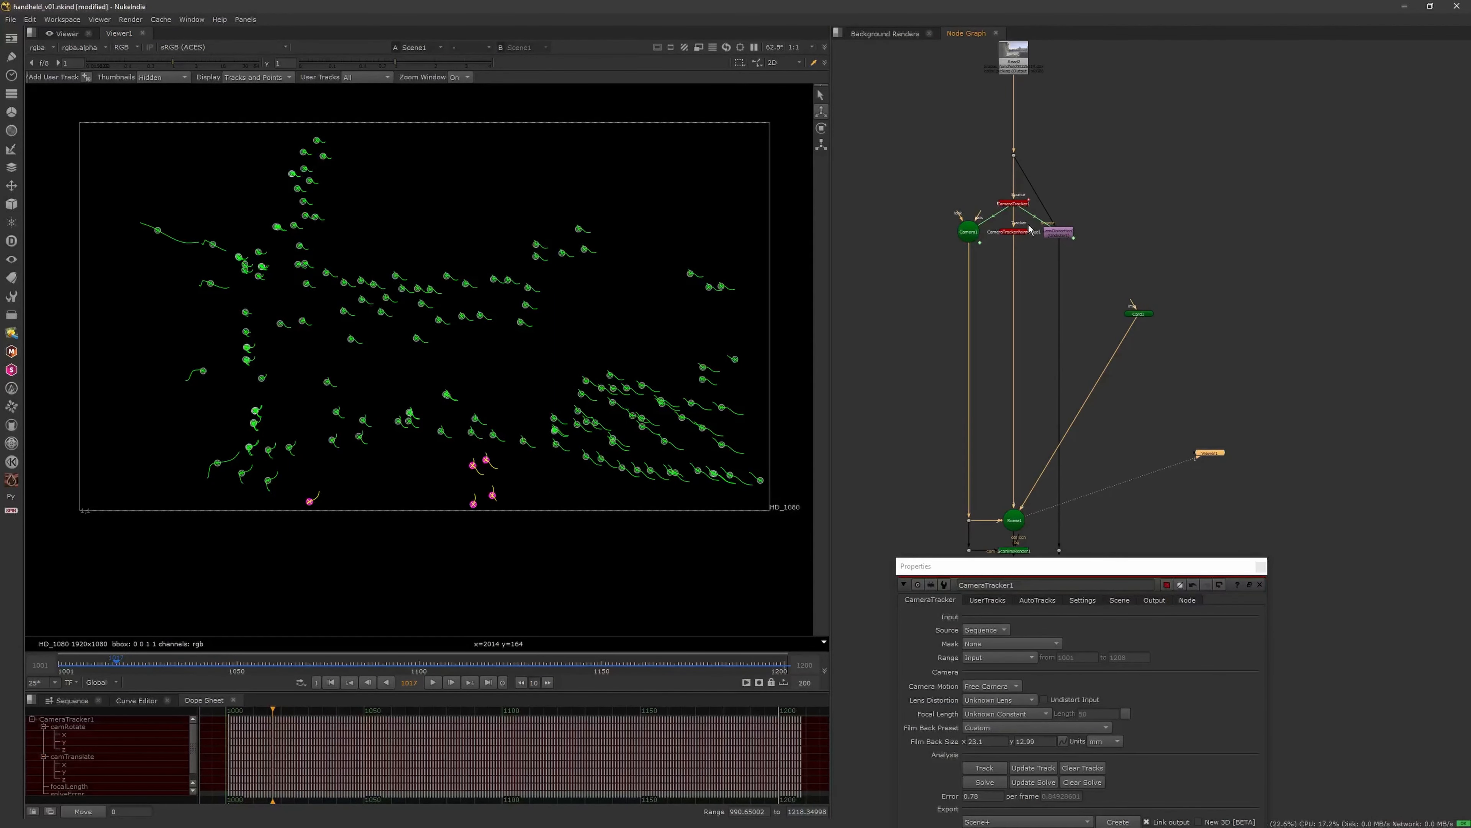
{"action": "left_click", "coordinate": [1027, 231]}
{"action": "key", "text": "1"}
{"action": "key", "text": "Tab"}
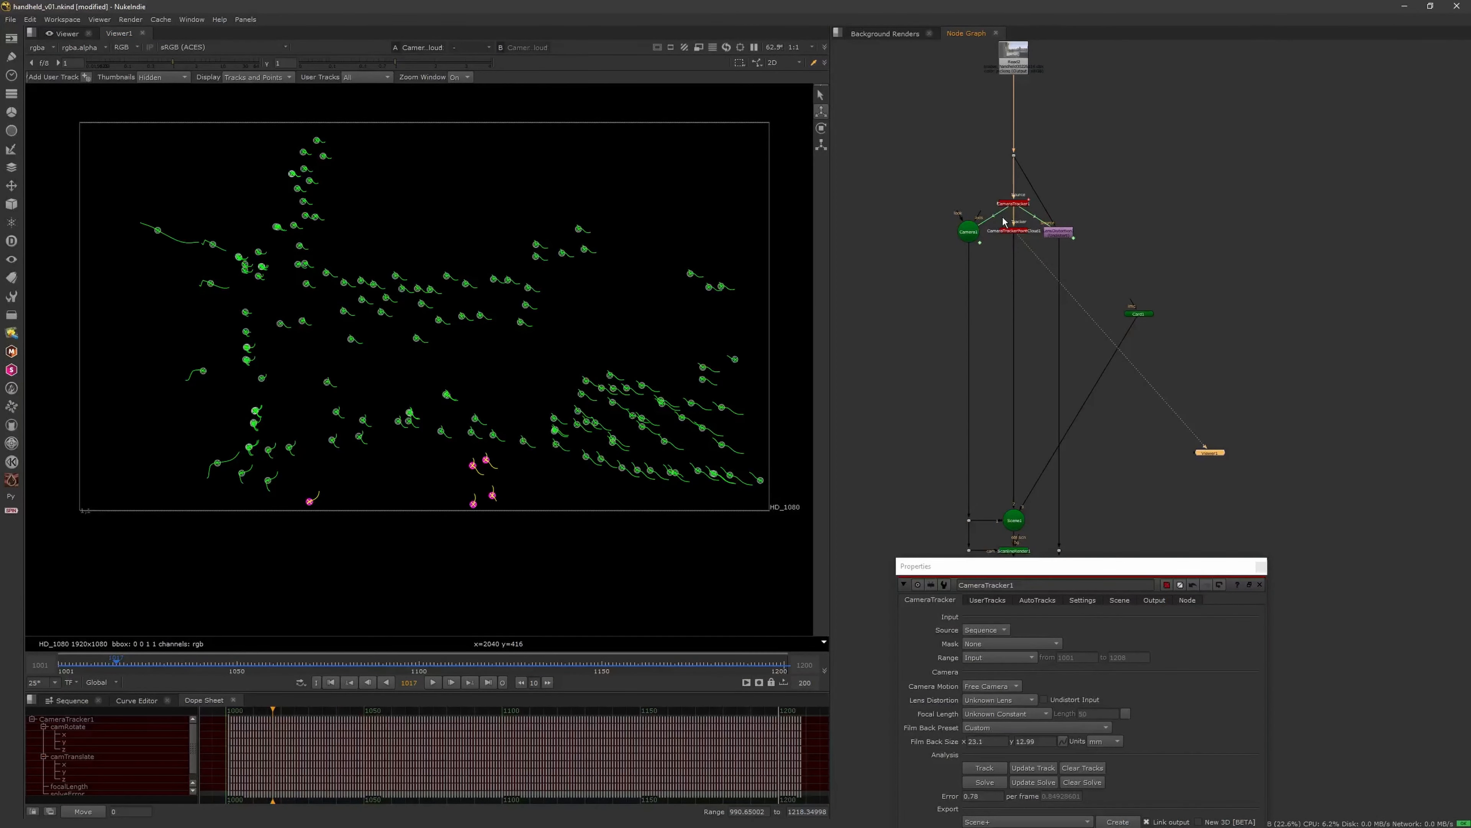
{"action": "key", "text": "1"}
Place Card1 beside Scene1 and delete the dot under the LensDistortion node next to ScanlineRender1
{"action": "middle_click_drag", "start_coordinate": [1183, 465], "coordinate": [1168, 336]}
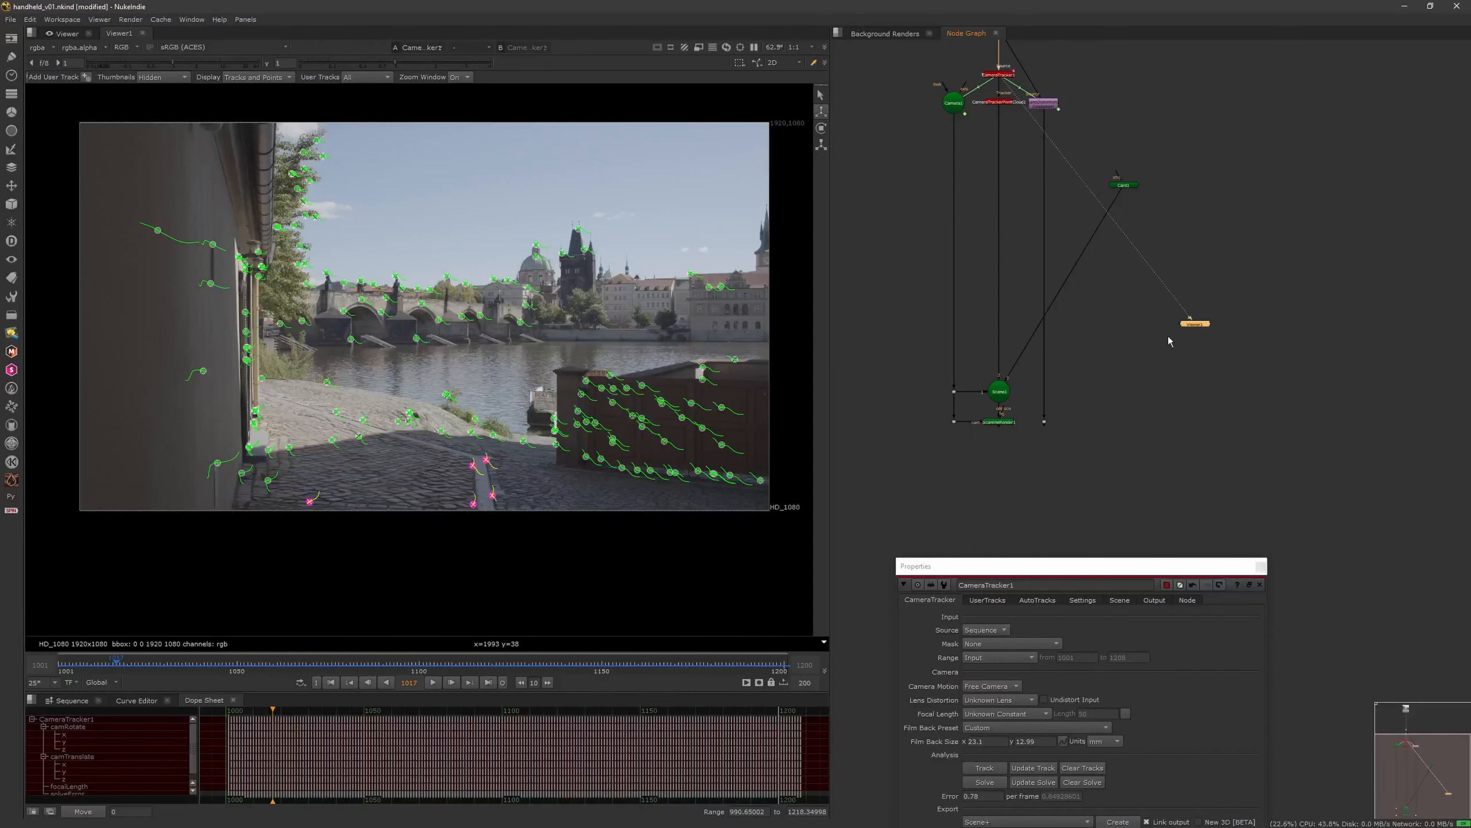
{"action": "middle_click_drag", "start_coordinate": [1074, 417], "coordinate": [1085, 392]}
{"action": "left_click_drag", "start_coordinate": [1075, 387], "coordinate": [1034, 451]}
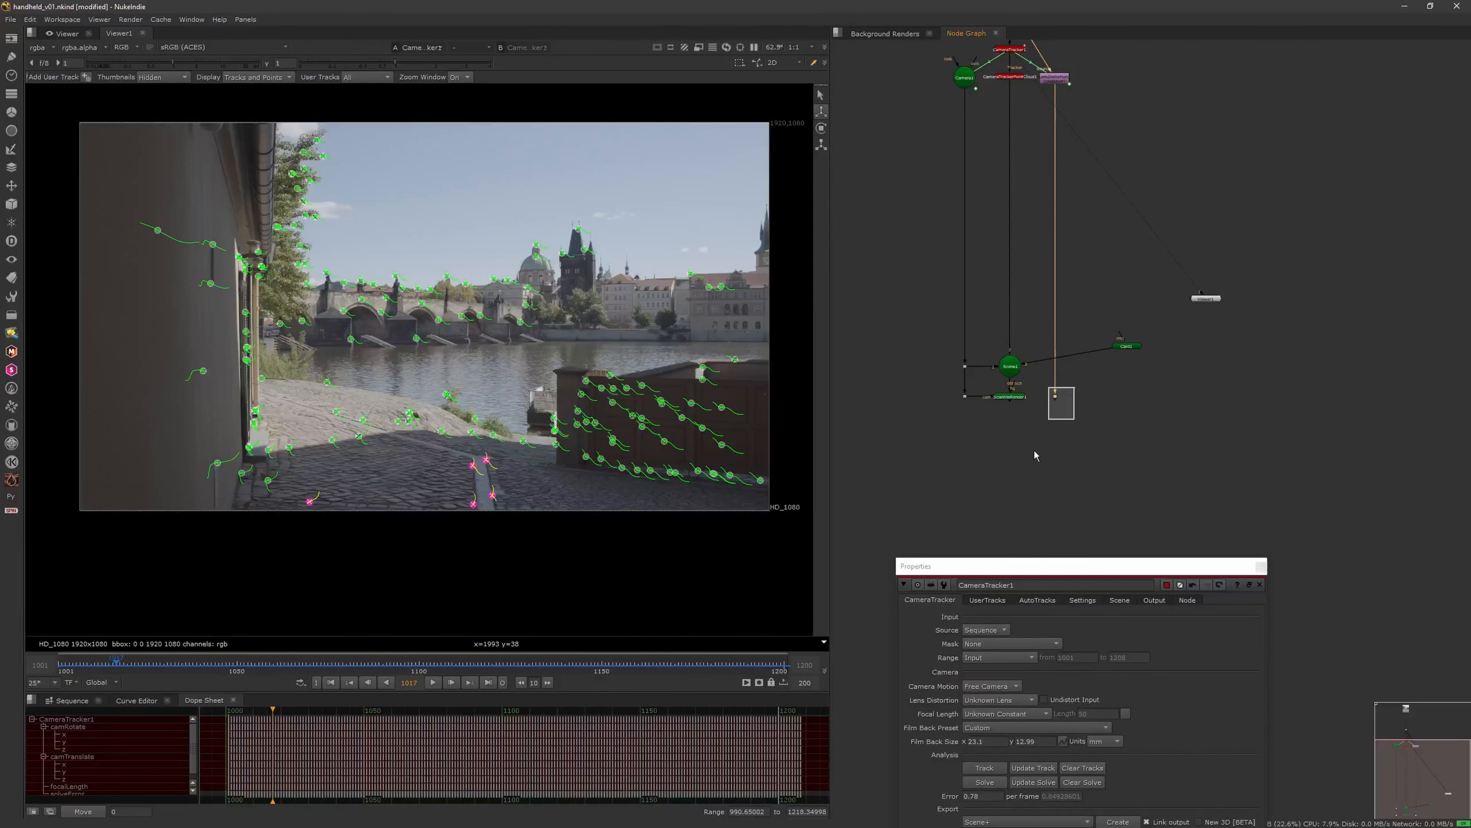
{"action": "key", "text": "Delete"}
Display Scene1 in 3D and inspect the card, camera and point cloud together
{"action": "left_click", "coordinate": [1019, 397]}
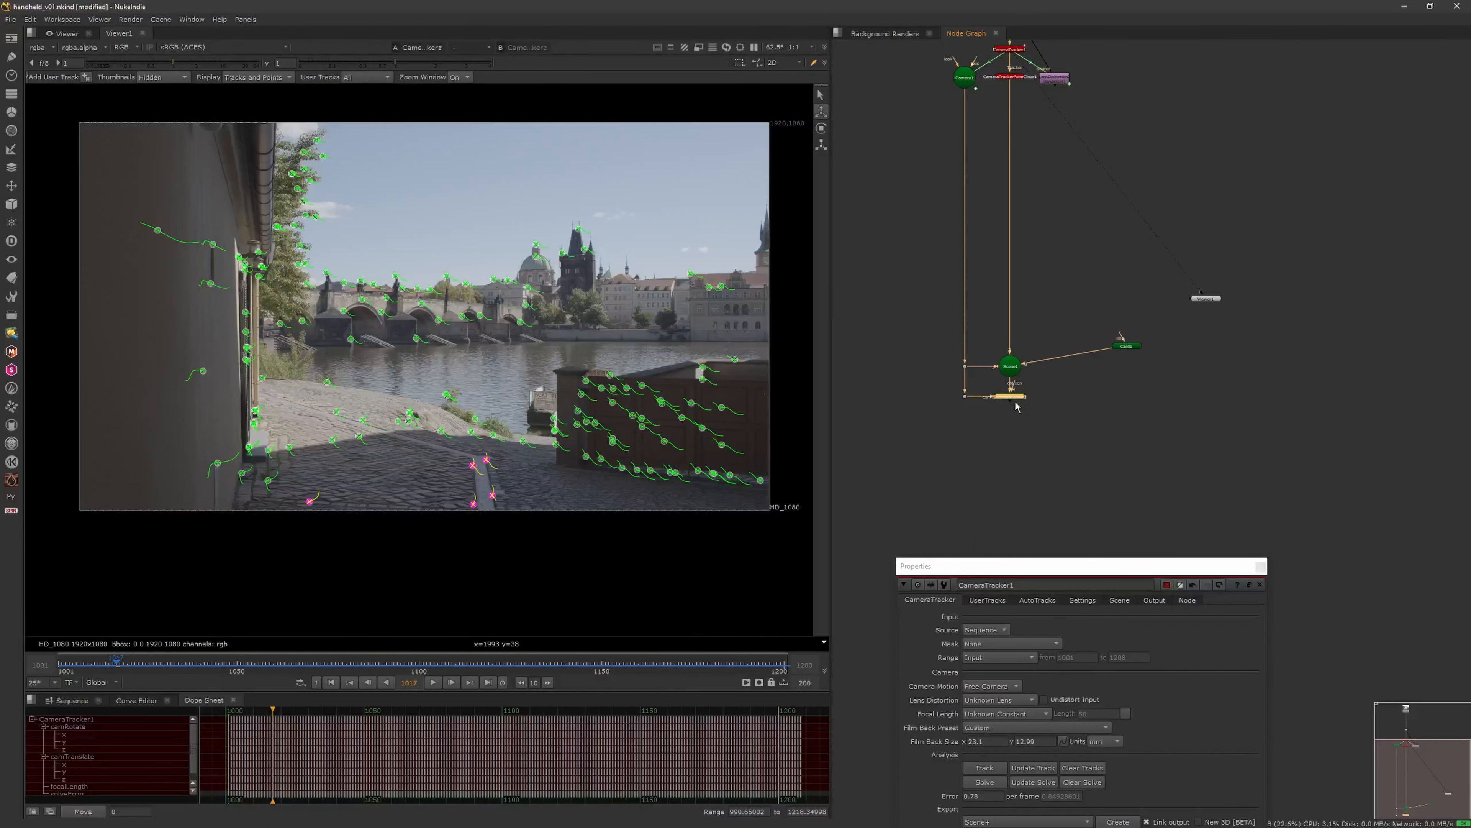
{"action": "left_click", "coordinate": [1012, 373], "text": "ctrl+shift"}
{"action": "scroll", "coordinate": [548, 517], "scroll_direction": "down", "scroll_amount": 3}
{"action": "left_click_drag", "start_coordinate": [512, 478], "coordinate": [540, 518], "text": "ctrl"}
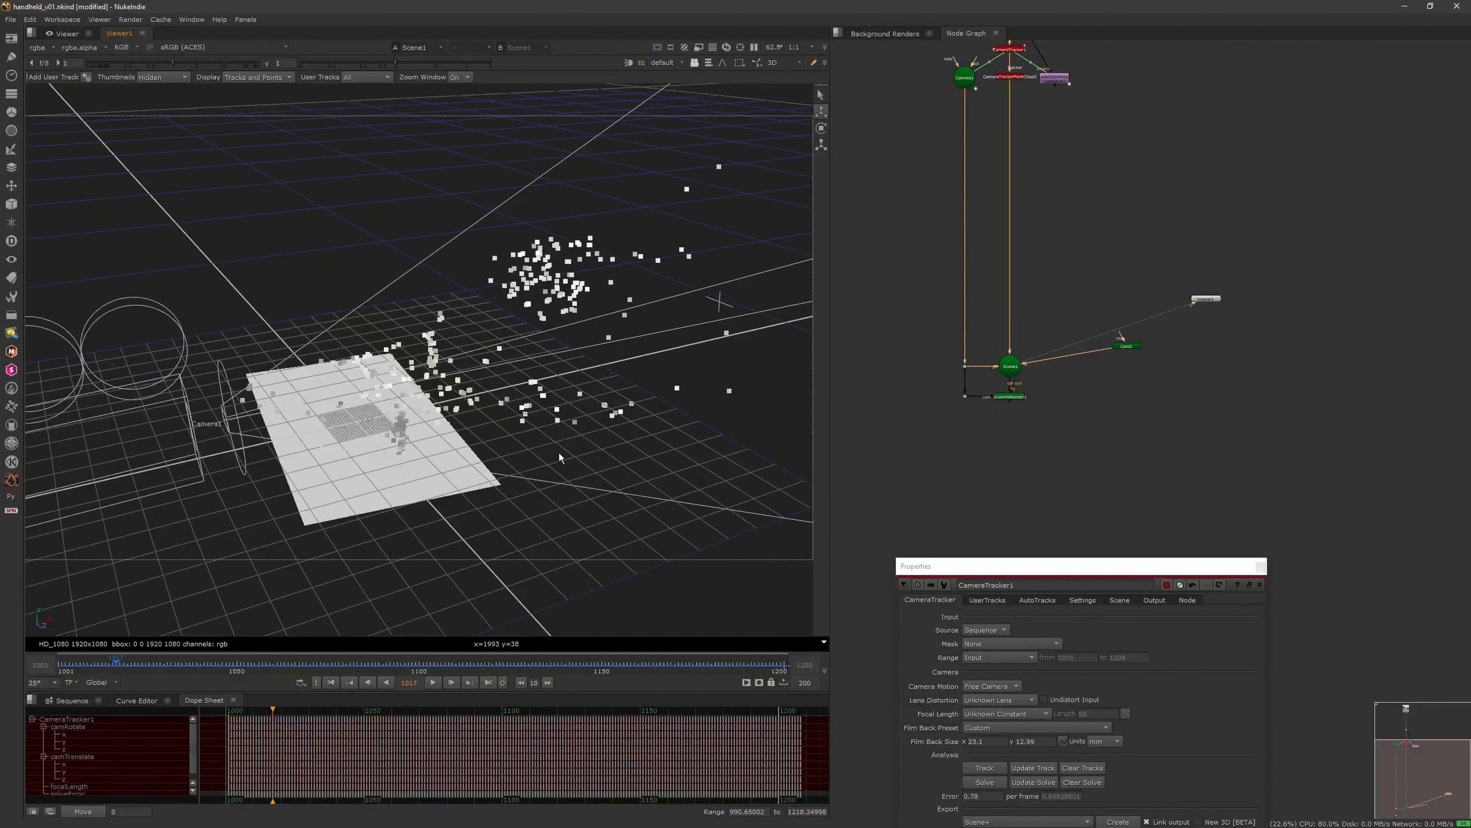
Switch to ScanlineRender1 and view its rendered point cloud in 2D
{"action": "key", "text": "Tab"}
{"action": "left_click", "coordinate": [1010, 399], "text": "ctrl+shift"}
{"action": "key", "text": "Tab"}
{"action": "key", "text": "Tab"}
{"action": "scroll", "coordinate": [371, 664], "scroll_direction": "down", "scroll_amount": 3}
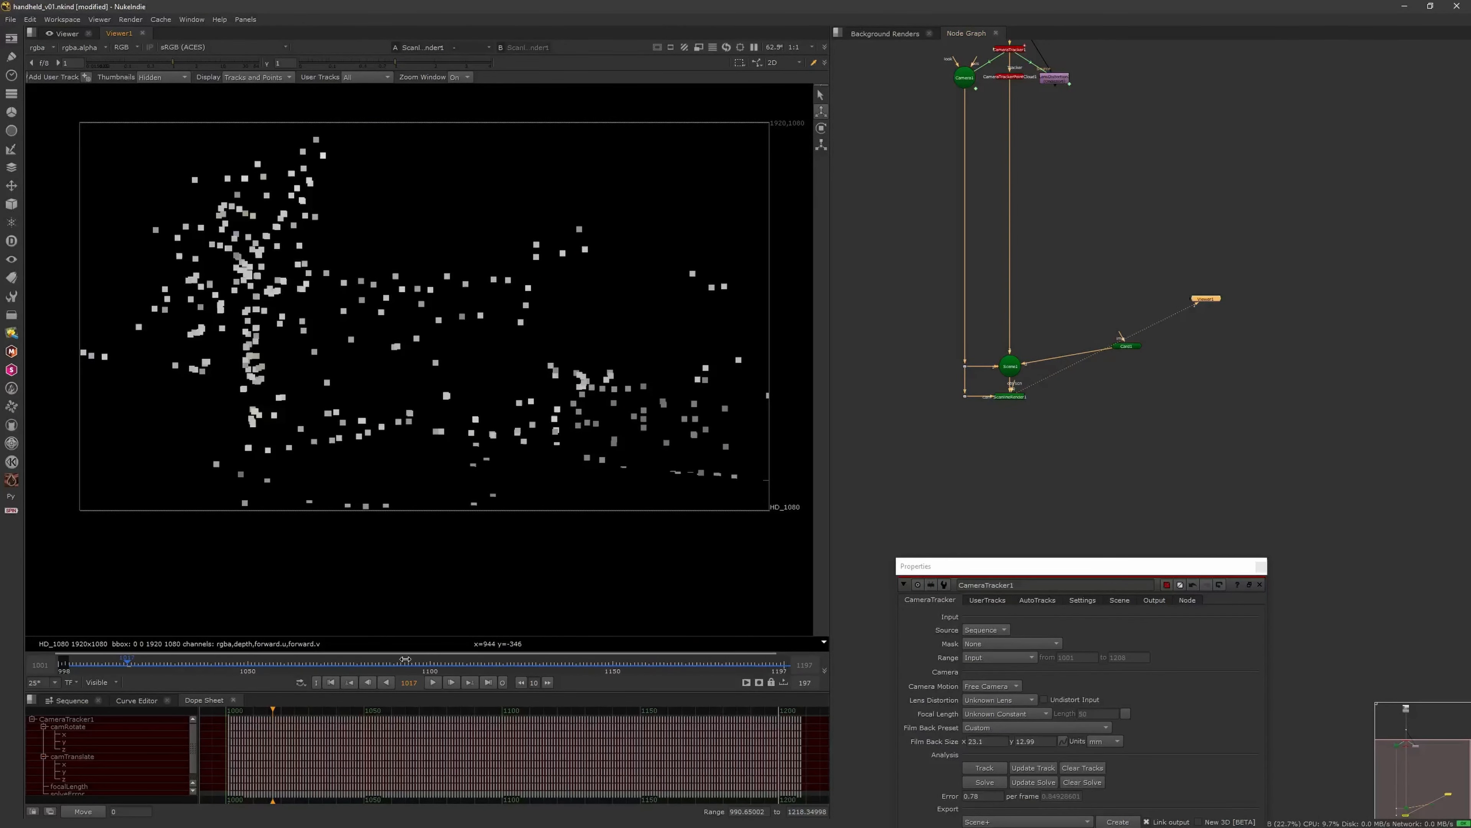
{"action": "middle_click", "coordinate": [347, 659]}
{"action": "middle_click_drag", "start_coordinate": [394, 608], "coordinate": [395, 613]}
Add a CheckerBoard node and connect it to Card1's image input
{"action": "left_click", "coordinate": [1107, 233]}
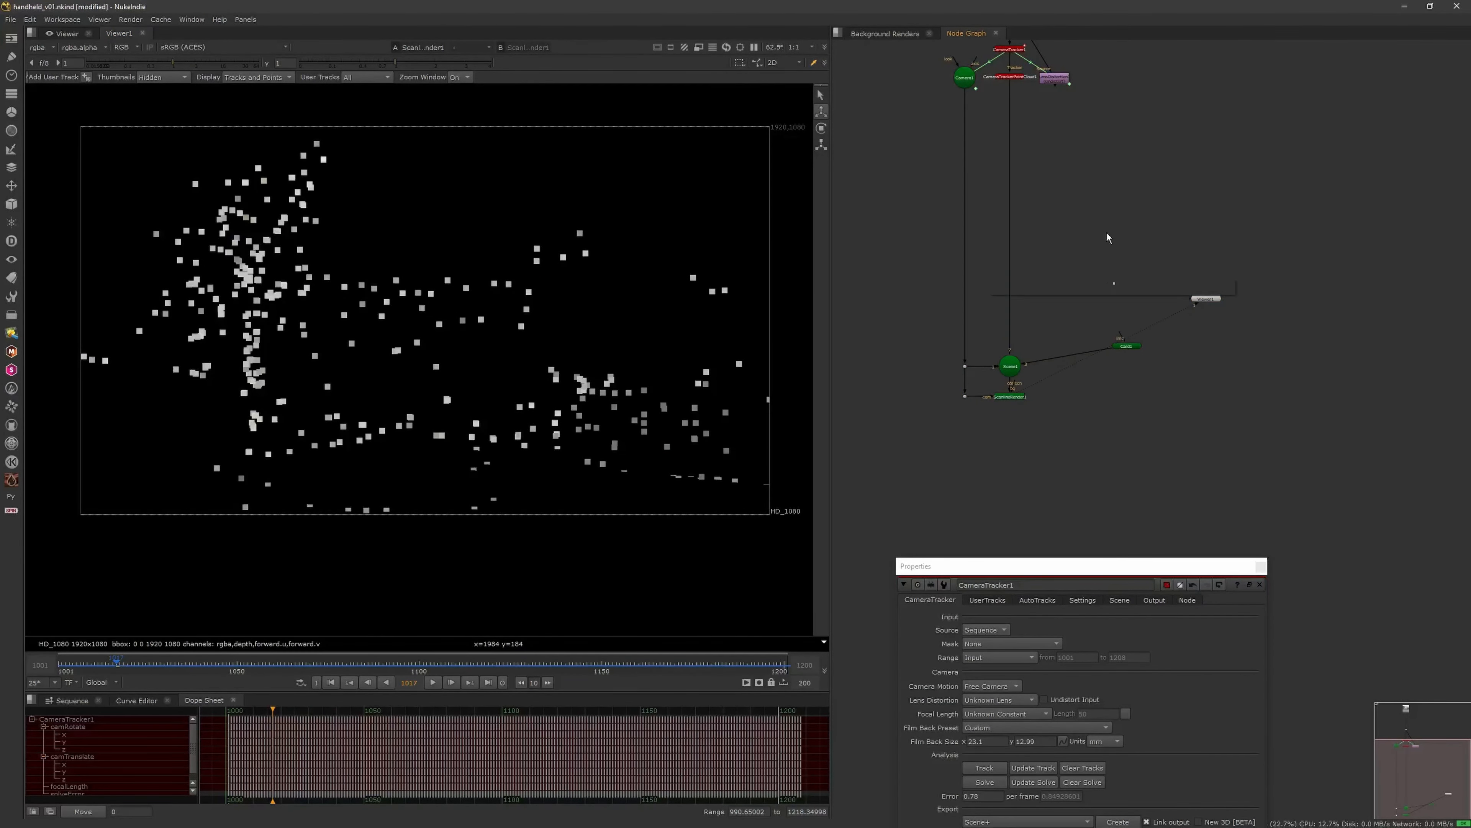
{"action": "key", "text": "Tab"}
{"action": "type", "text": "chec"}
{"action": "left_click", "coordinate": [1030, 296]}
{"action": "left_click", "coordinate": [1081, 202]}
{"action": "mouse_move", "coordinate": [1125, 289]}
{"action": "left_mouse_down"}
{"action": "mouse_move", "coordinate": [1124, 324]}
{"action": "mouse_move", "coordinate": [1118, 294]}
{"action": "left_mouse_up"}
{"action": "left_click_drag", "start_coordinate": [1117, 289], "coordinate": [1133, 292]}
{"action": "left_click", "coordinate": [1072, 394]}
Branch the plate off above CameraTracker1 with a dot placed to one side of the node tree
{"action": "middle_click_drag", "start_coordinate": [1004, 412], "coordinate": [1110, 385]}
{"action": "scroll", "coordinate": [1067, 413], "scroll_direction": "down", "scroll_amount": 3}
{"action": "middle_click_drag", "start_coordinate": [1027, 420], "coordinate": [1037, 411]}
{"action": "middle_click_drag", "start_coordinate": [1005, 152], "coordinate": [1036, 186]}
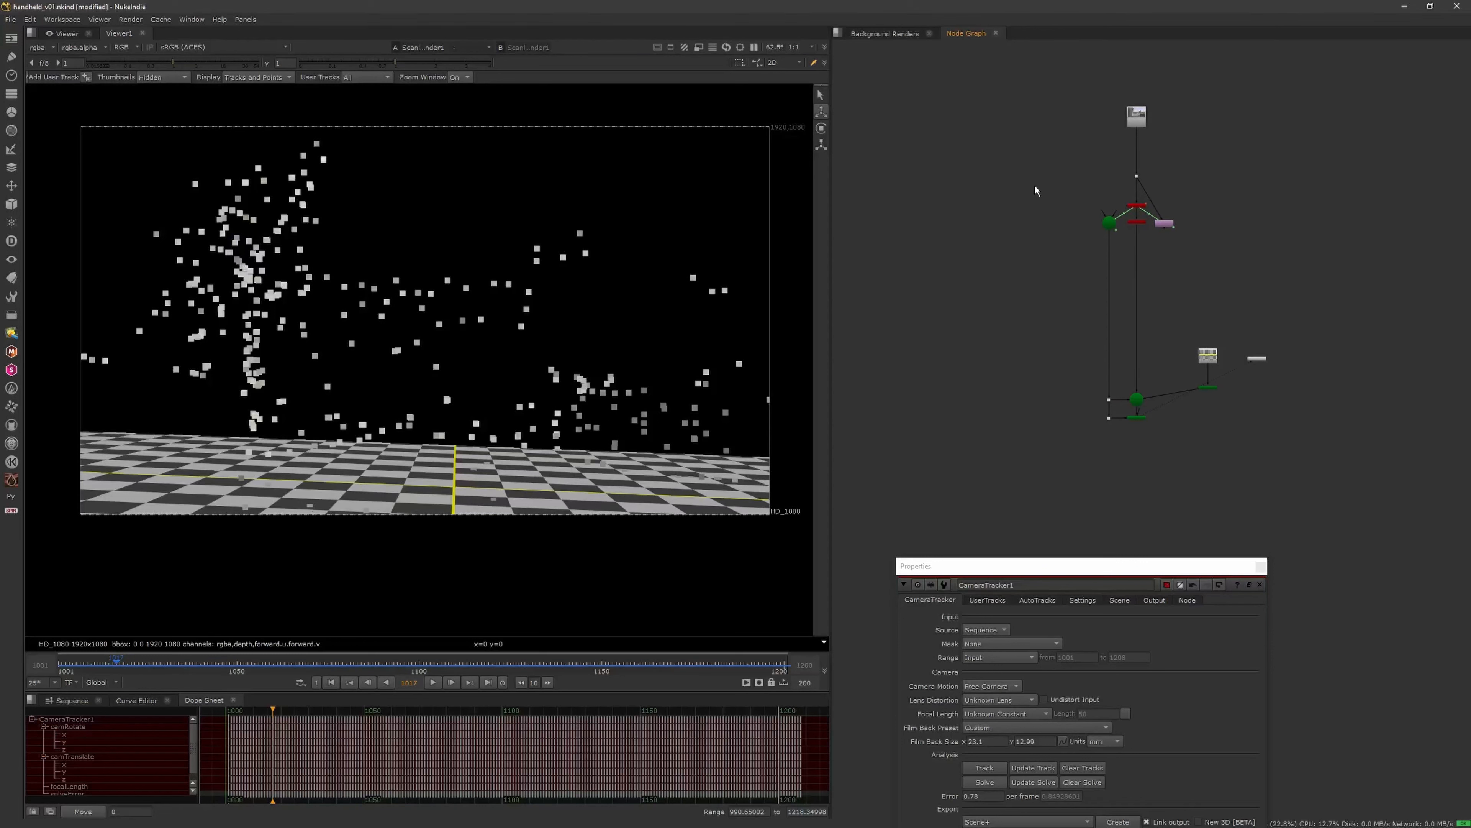
{"action": "left_click_drag", "start_coordinate": [998, 183], "coordinate": [1140, 182]}
{"action": "left_click_drag", "start_coordinate": [1006, 195], "coordinate": [979, 176]}
Merge the ScanlineRender output, passed through a second LensDistortion node, over the plate branch and play back Merge1
{"action": "middle_click_drag", "start_coordinate": [991, 550], "coordinate": [982, 502]}
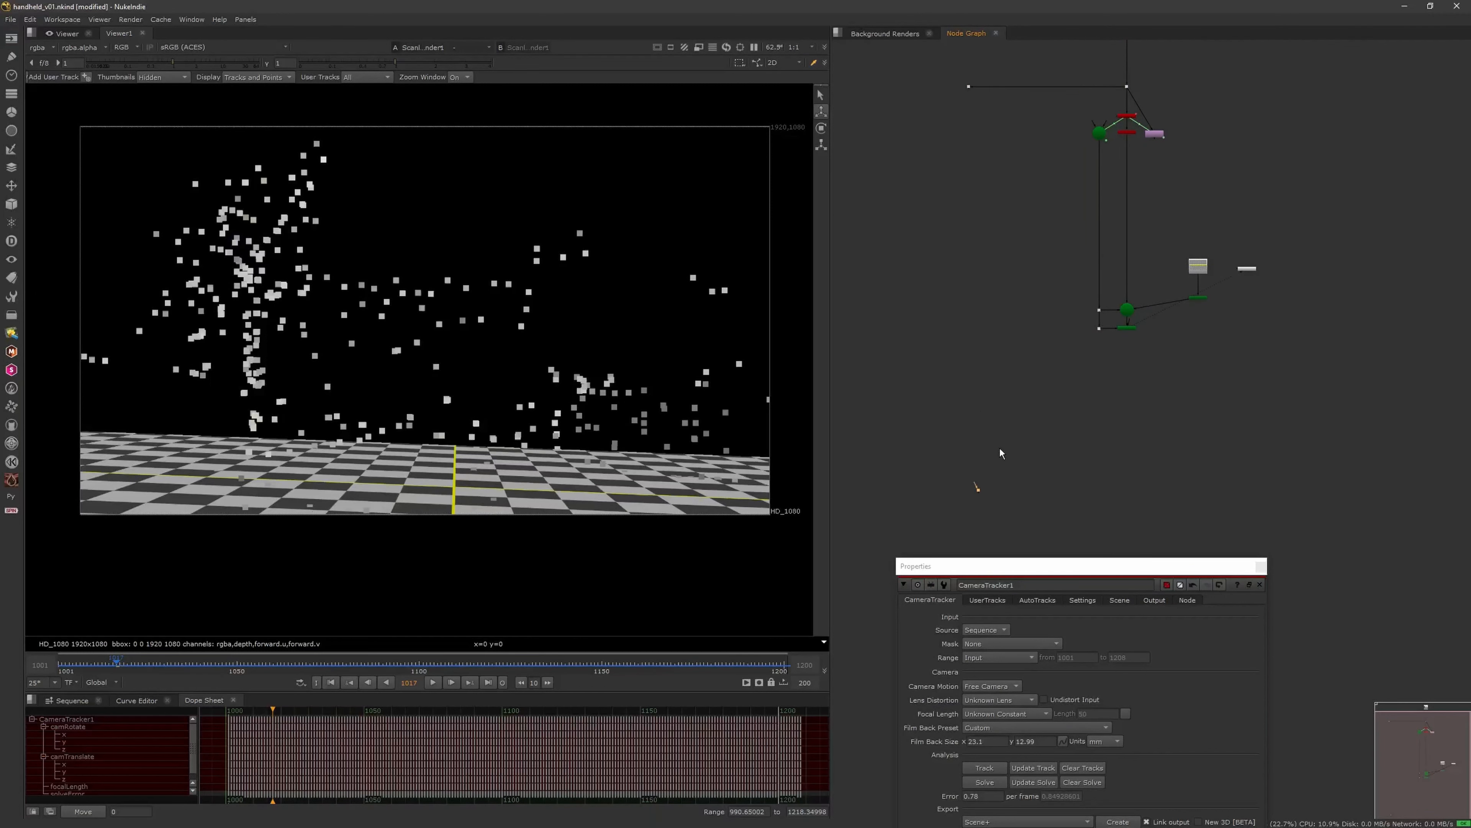
{"action": "left_click_drag", "start_coordinate": [979, 494], "coordinate": [970, 495]}
{"action": "left_click_drag", "start_coordinate": [967, 523], "coordinate": [969, 528]}
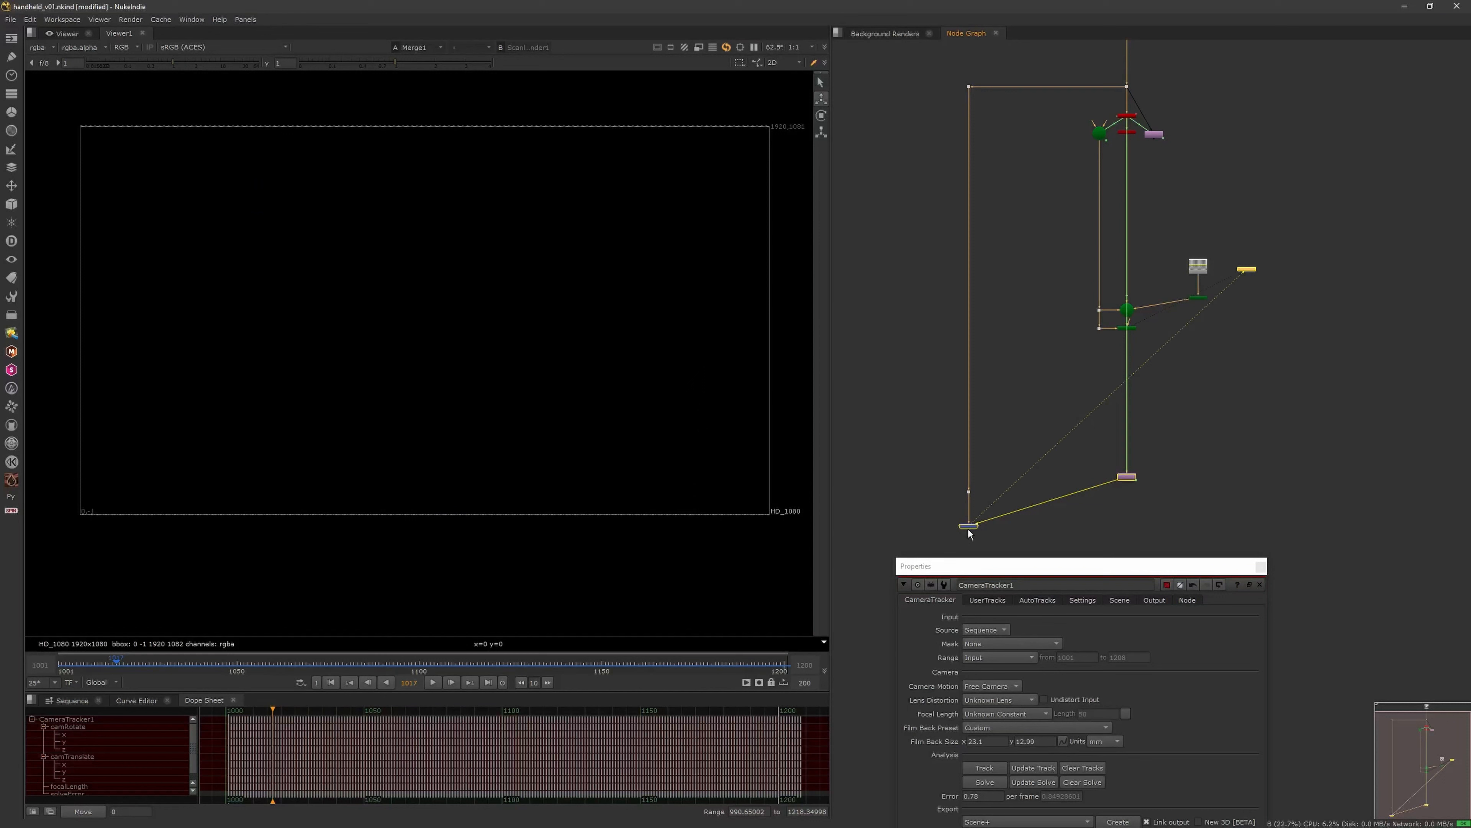
{"action": "left_click", "coordinate": [972, 534]}
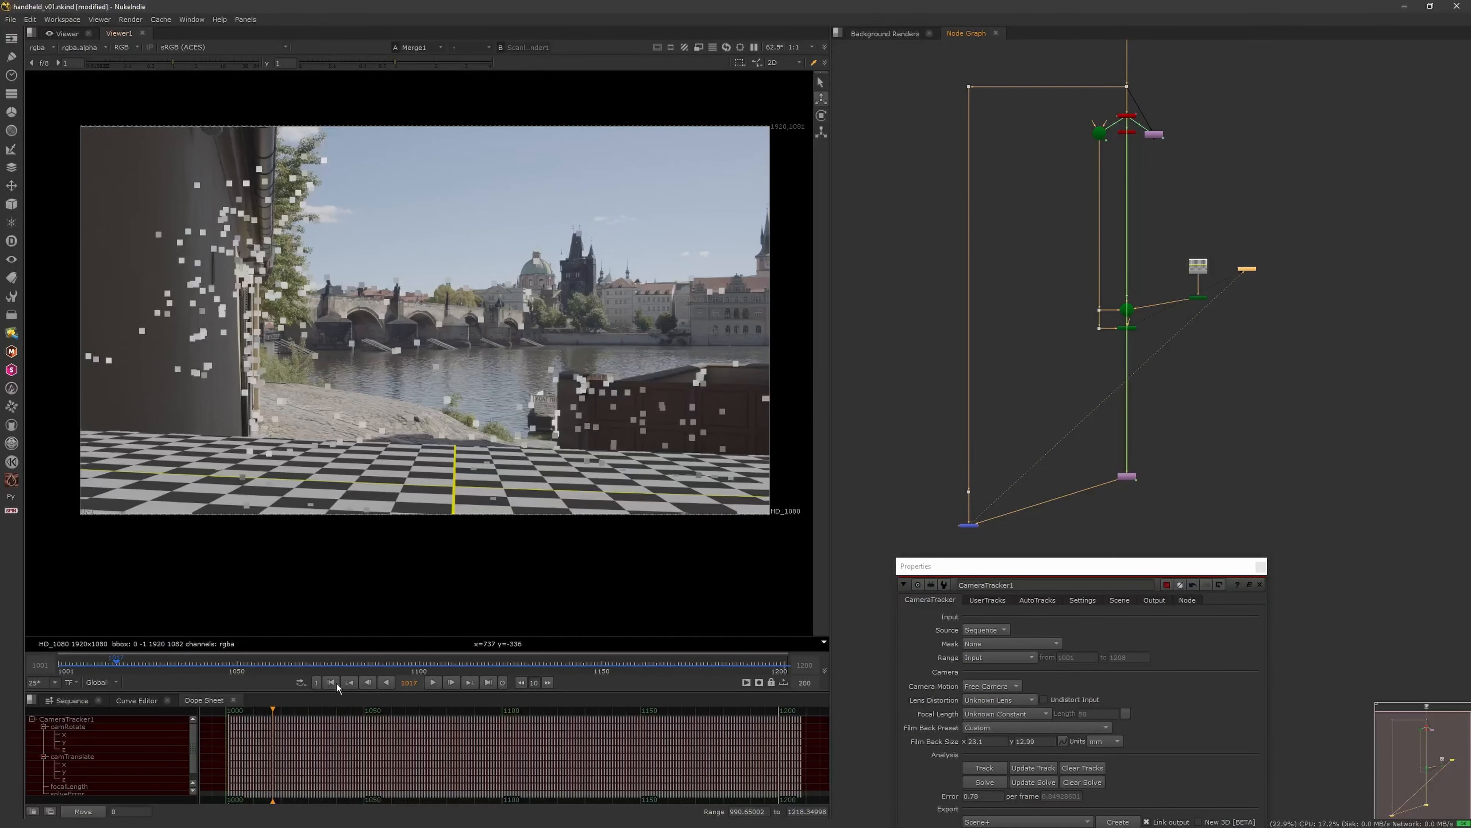
{"action": "left_click", "coordinate": [432, 682]}
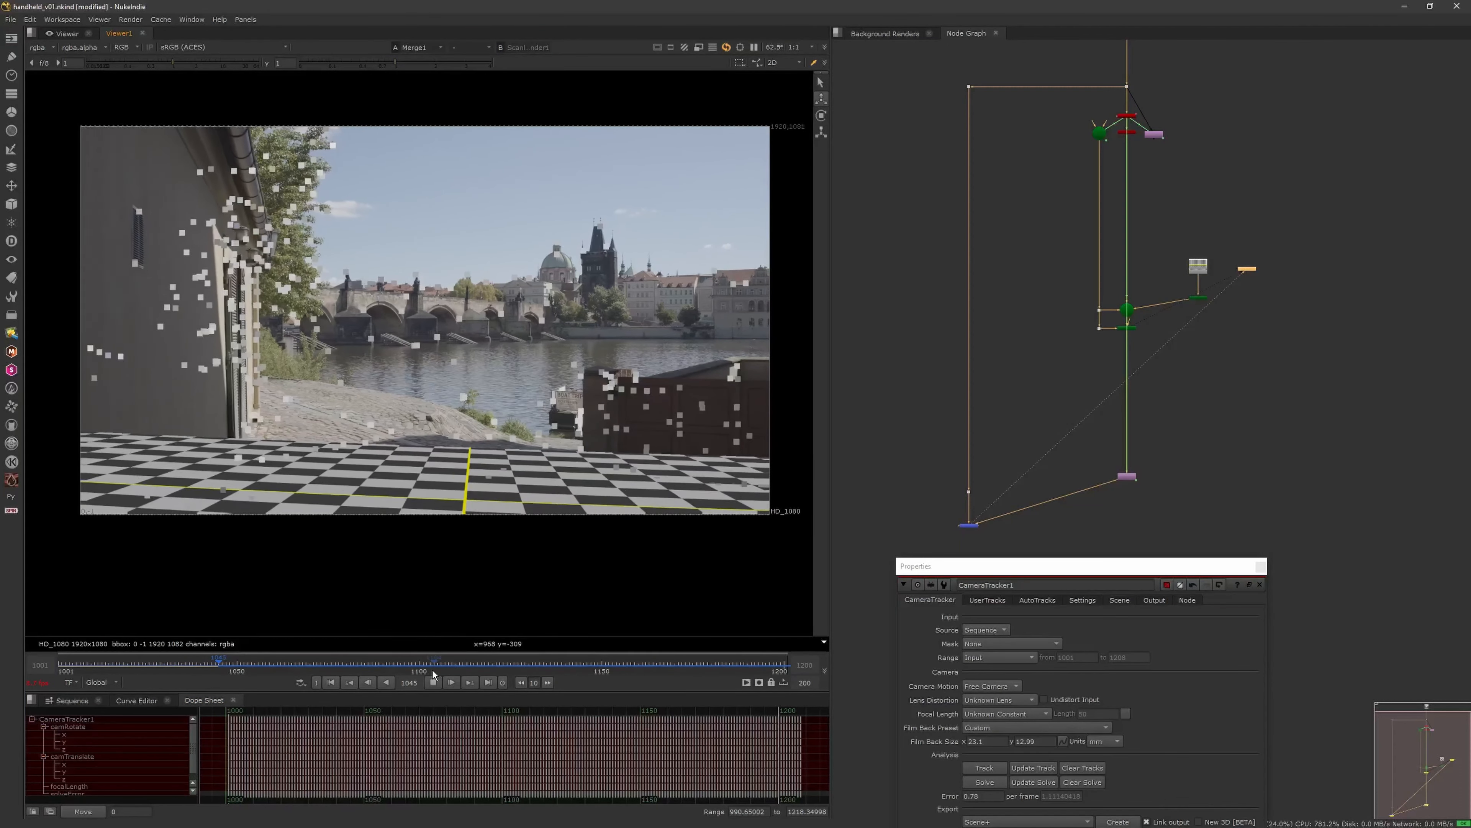
{"action": "left_click", "coordinate": [432, 682]}
Align Card1 with Scene1, hide the viewer overlays and set the card's y scale to 7.4
{"action": "scroll", "coordinate": [1176, 313], "scroll_direction": "up", "scroll_amount": 3}
{"action": "left_click_drag", "start_coordinate": [1191, 295], "coordinate": [1188, 312]}
{"action": "double_click", "coordinate": [1188, 315]}
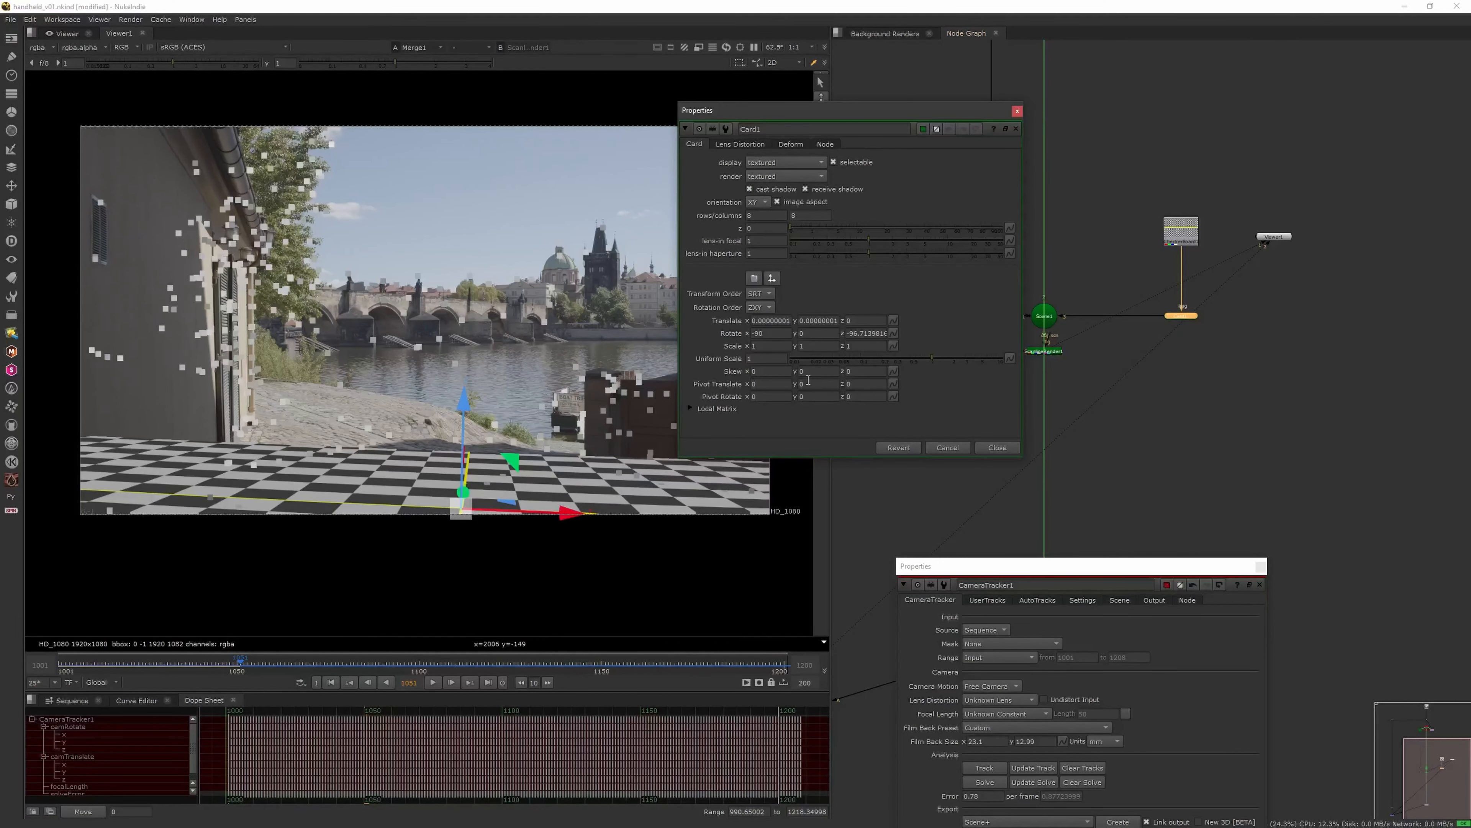
{"action": "middle_click_drag", "start_coordinate": [580, 429], "coordinate": [582, 439]}
{"action": "key", "text": "q"}
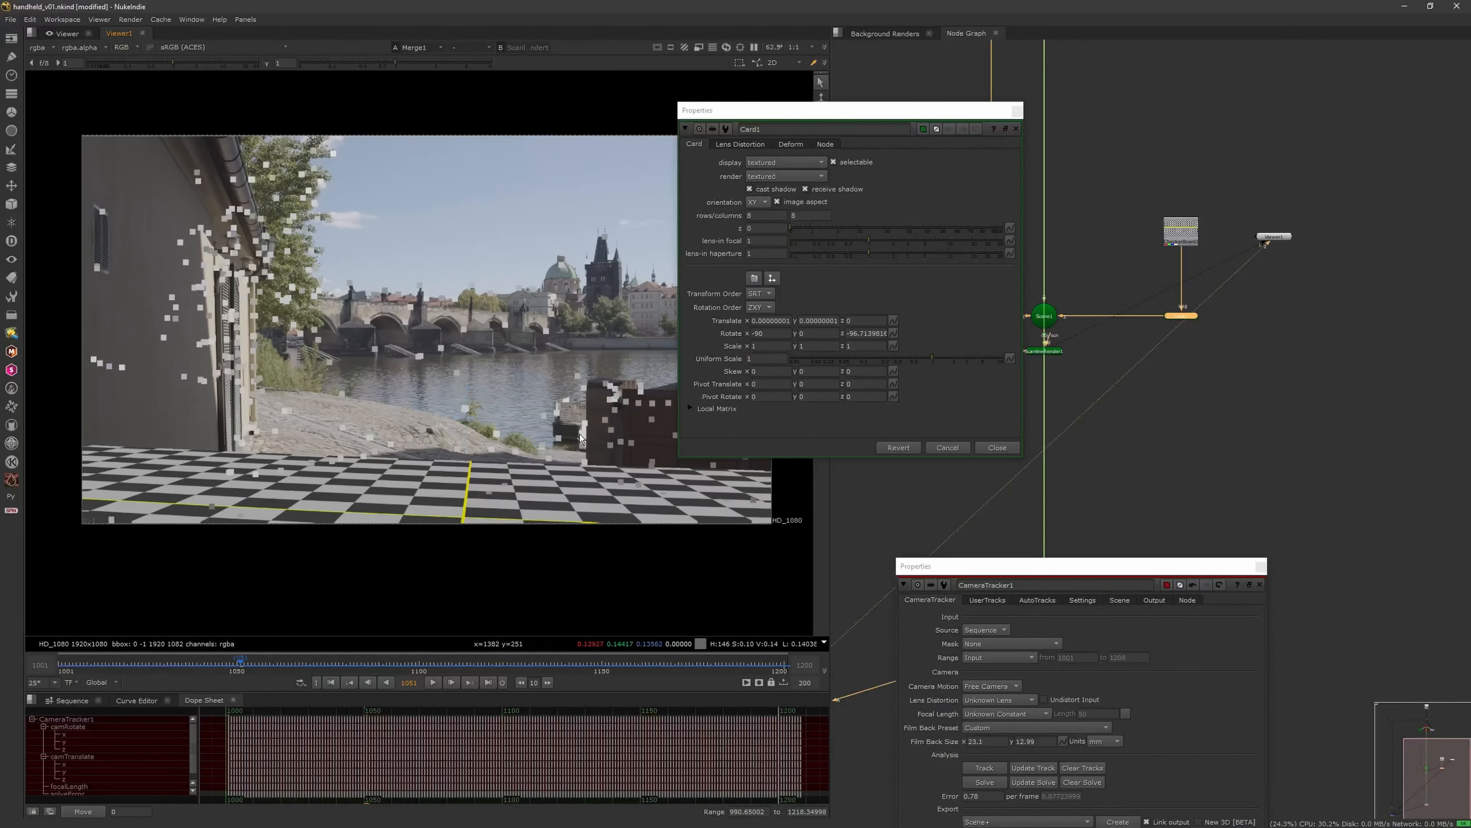
{"action": "left_click_drag", "start_coordinate": [924, 357], "coordinate": [957, 372]}
{"action": "key", "text": "ctrl+z"}
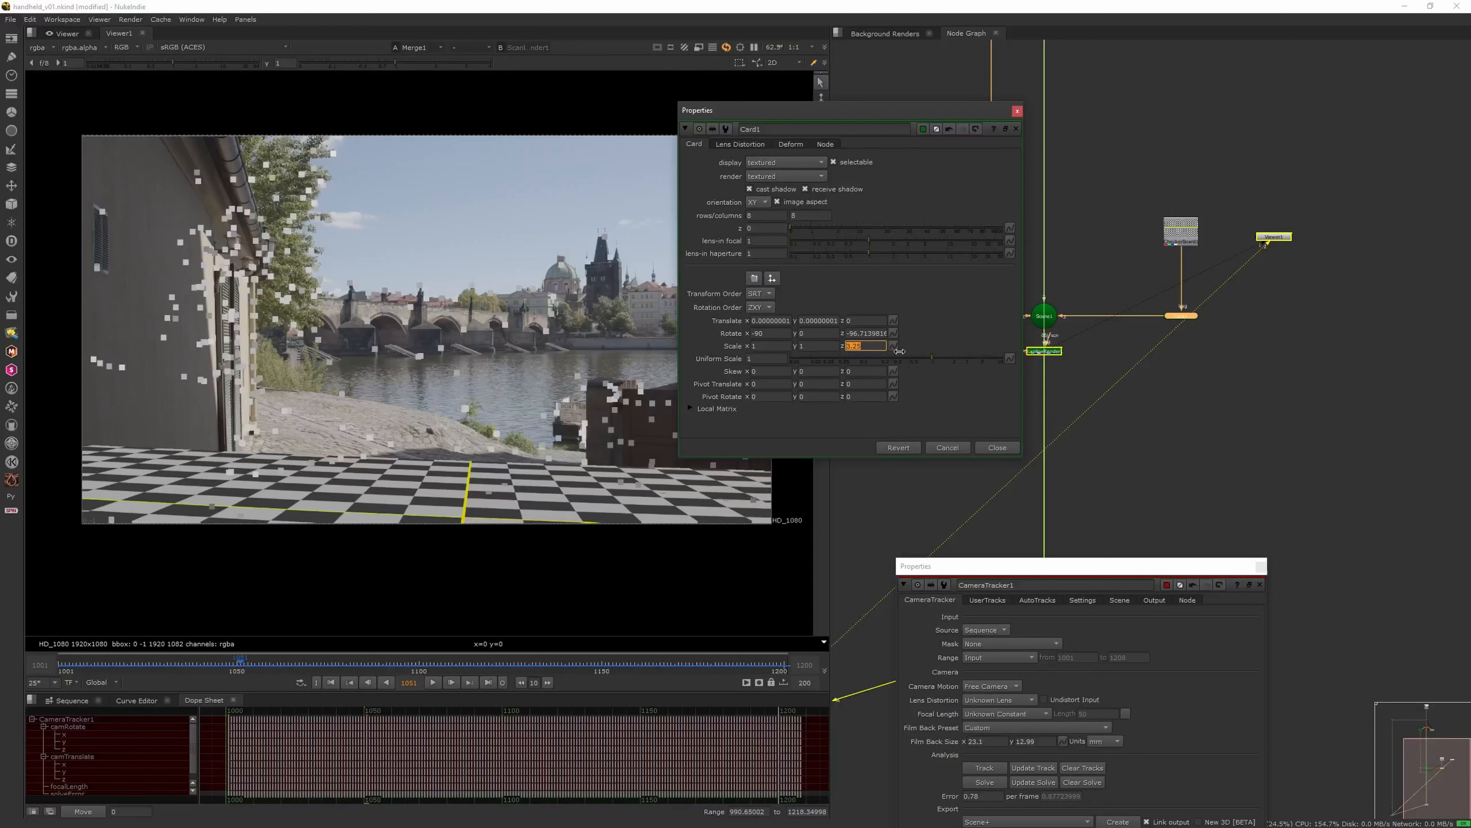
{"action": "mouse_move", "coordinate": [812, 346]}
{"action": "middle_mouse_down"}
{"action": "mouse_move", "coordinate": [855, 348]}
{"action": "mouse_move", "coordinate": [805, 351]}
{"action": "middle_mouse_up"}
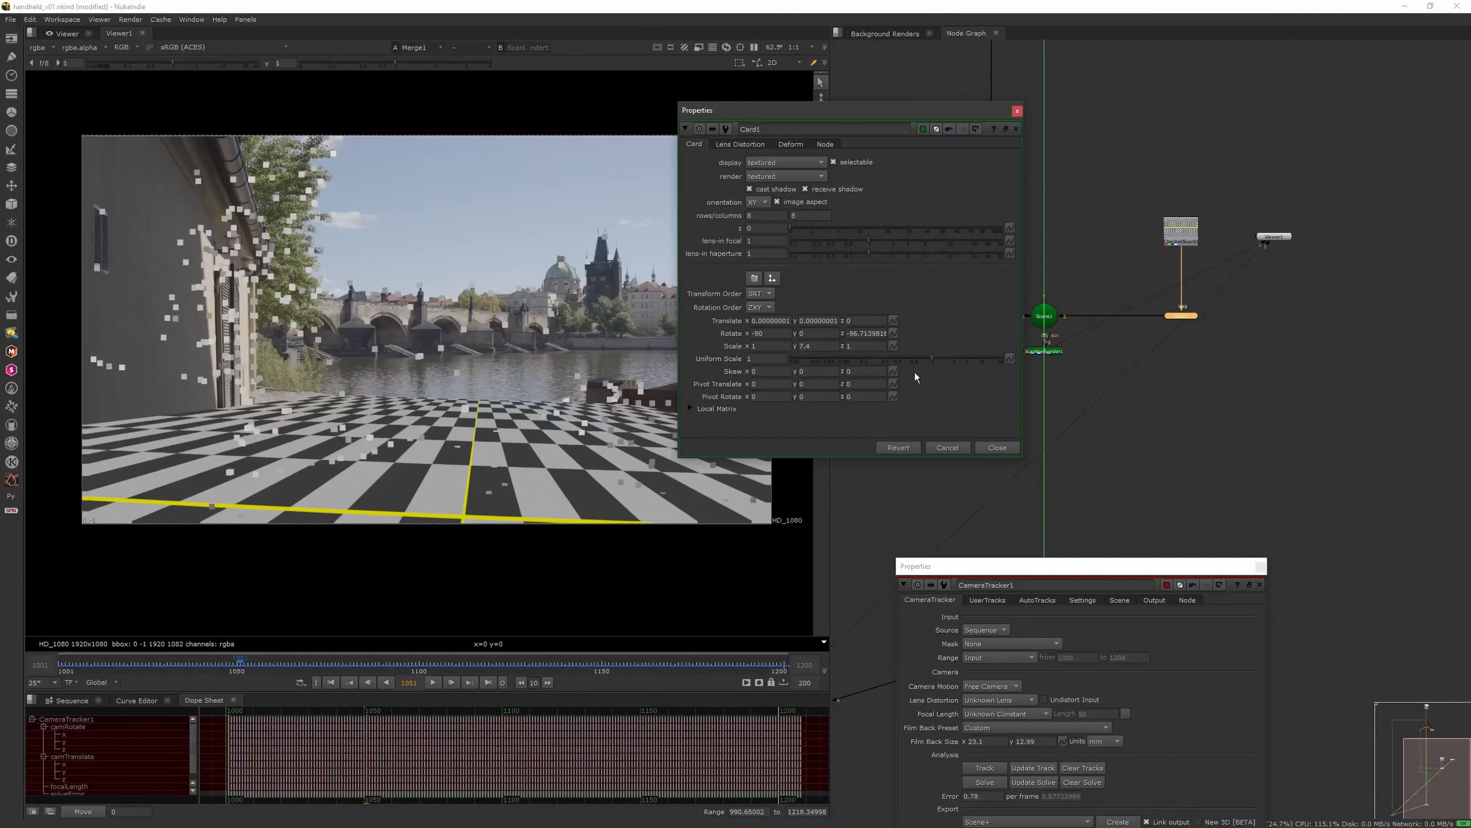
{"action": "left_click", "coordinate": [1007, 448]}
Set Merge1's mix to 0.3 so the checkerboard is semi-transparent over the plate
{"action": "scroll", "coordinate": [1060, 340], "scroll_direction": "down", "scroll_amount": 3}
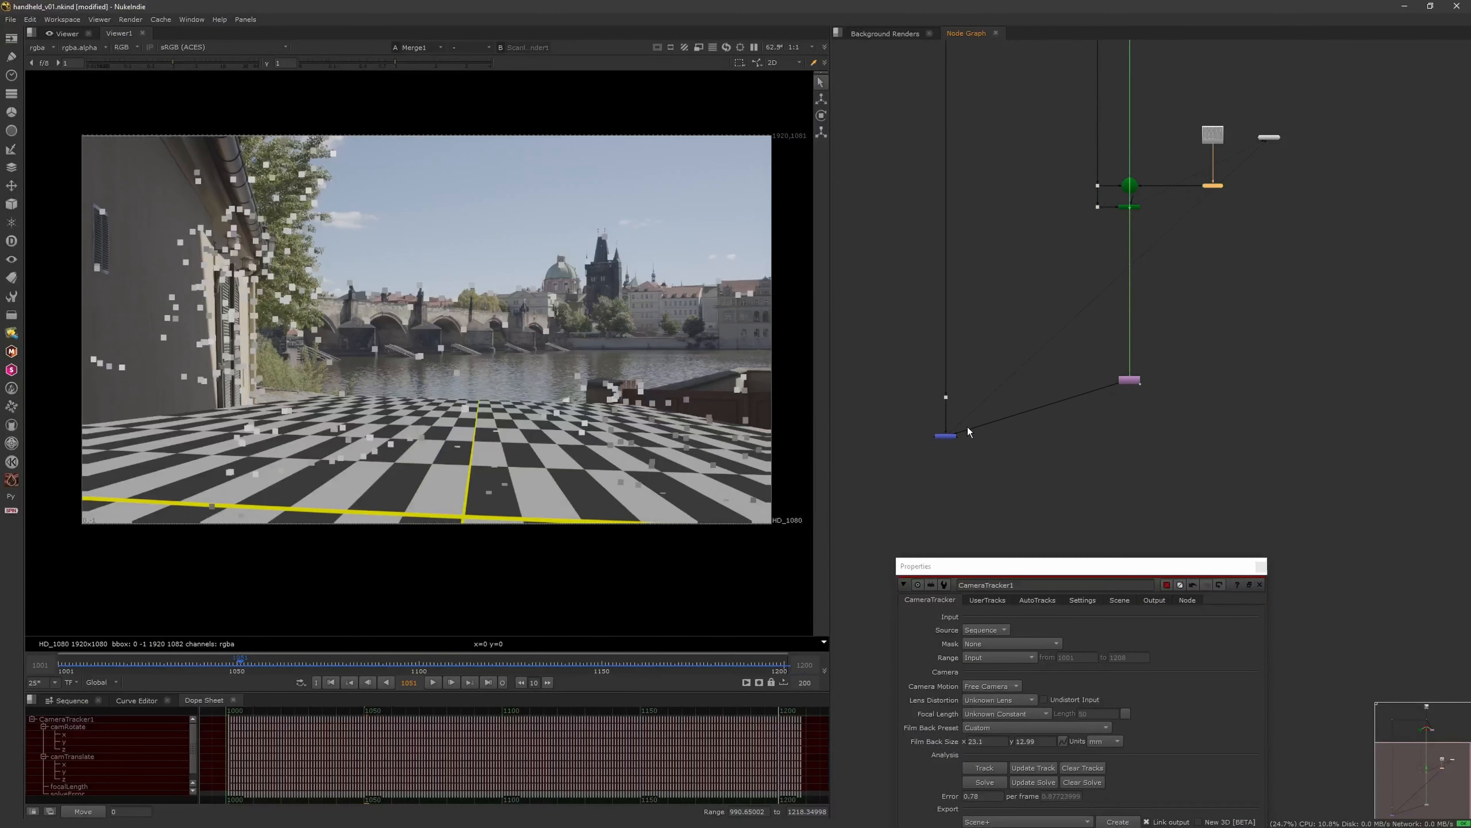
{"action": "double_click", "coordinate": [943, 436]}
{"action": "left_click", "coordinate": [791, 615]}
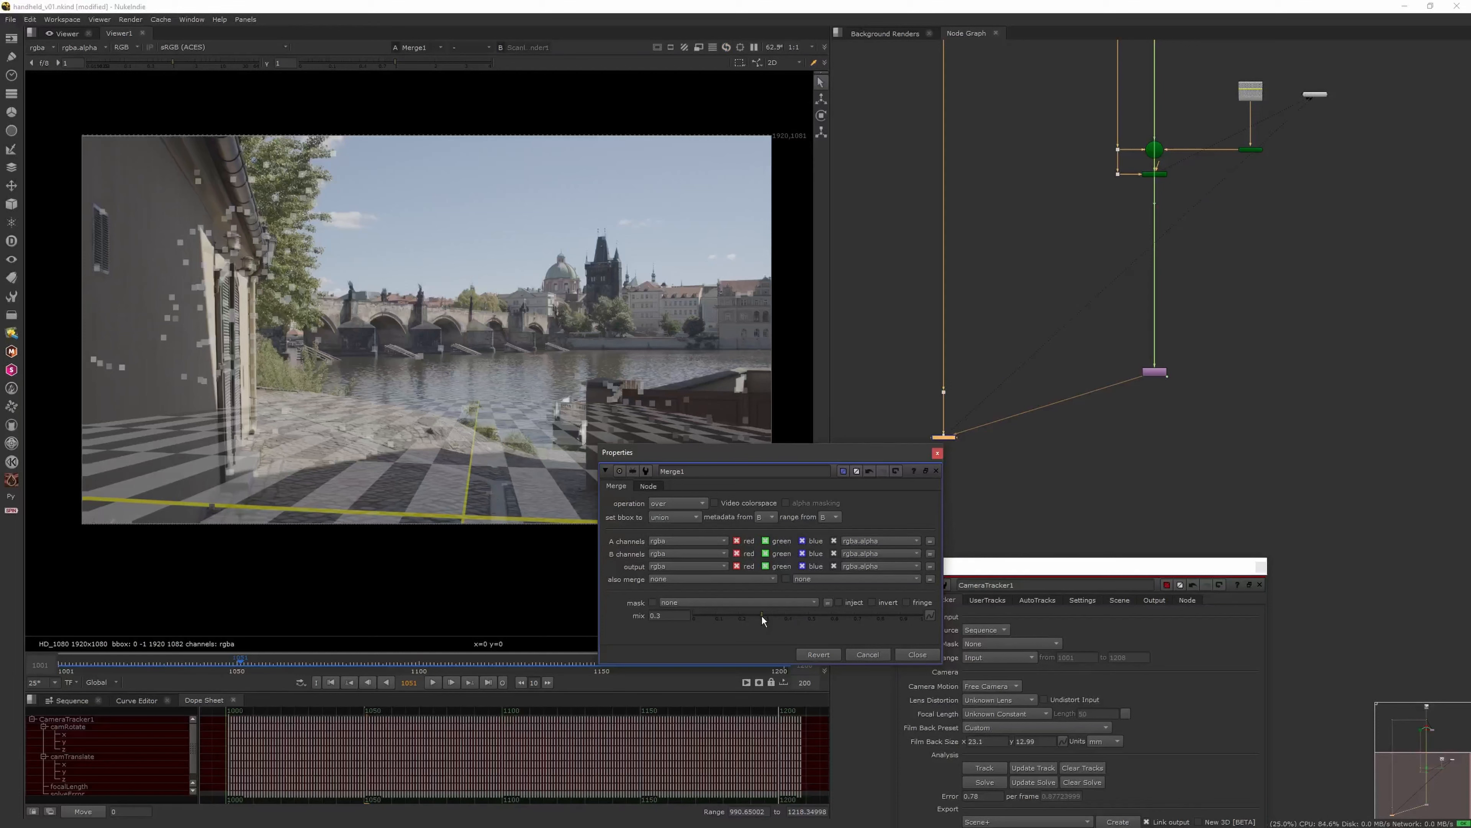
Play the composite repeatedly from the first frame and check how the checkerboard sticks to the cobblestone ground
{"action": "left_click", "coordinate": [329, 683]}
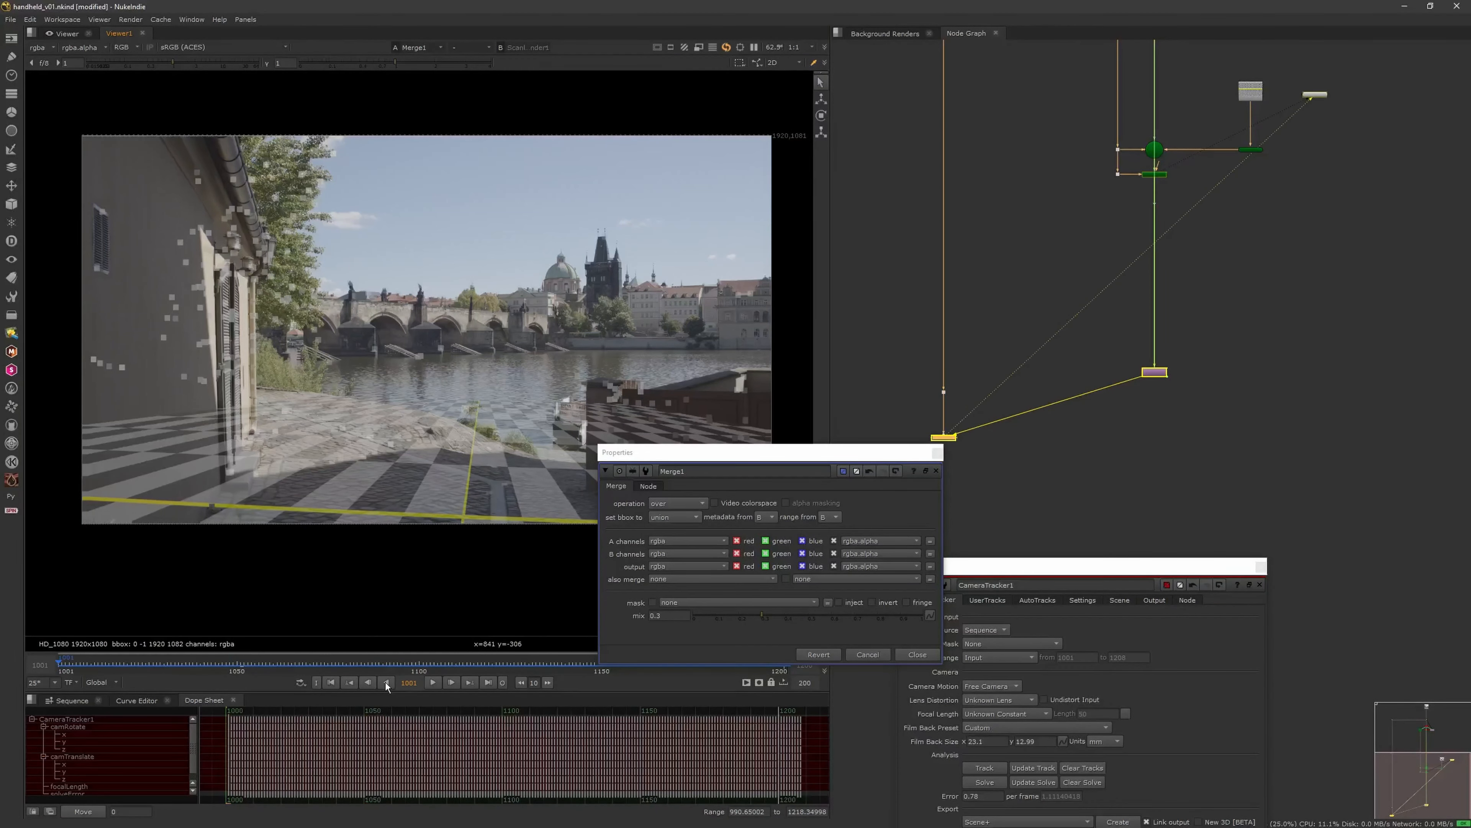
{"action": "left_click_drag", "start_coordinate": [865, 449], "coordinate": [1193, 288]}
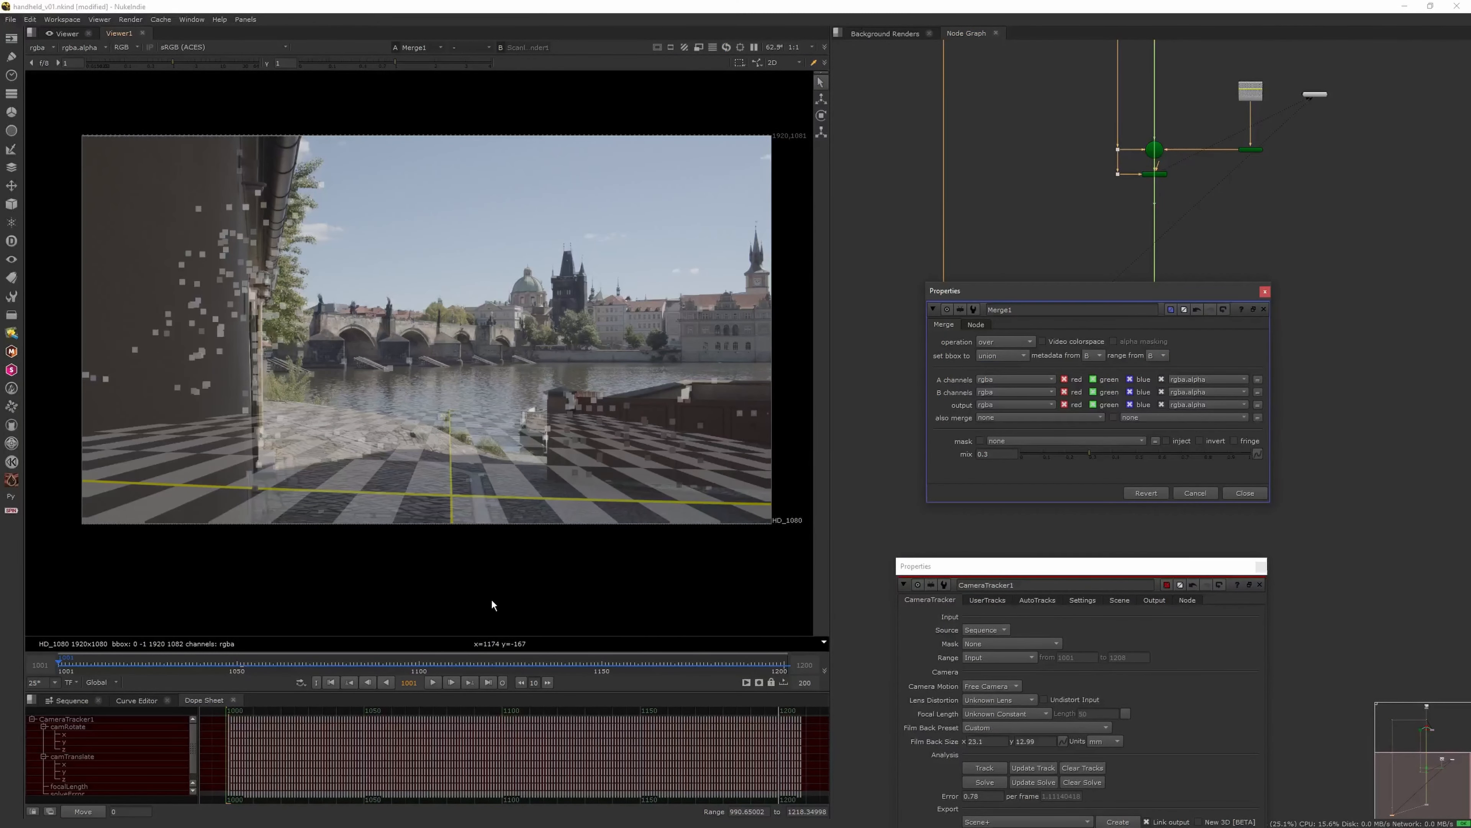
{"action": "left_click", "coordinate": [434, 682]}
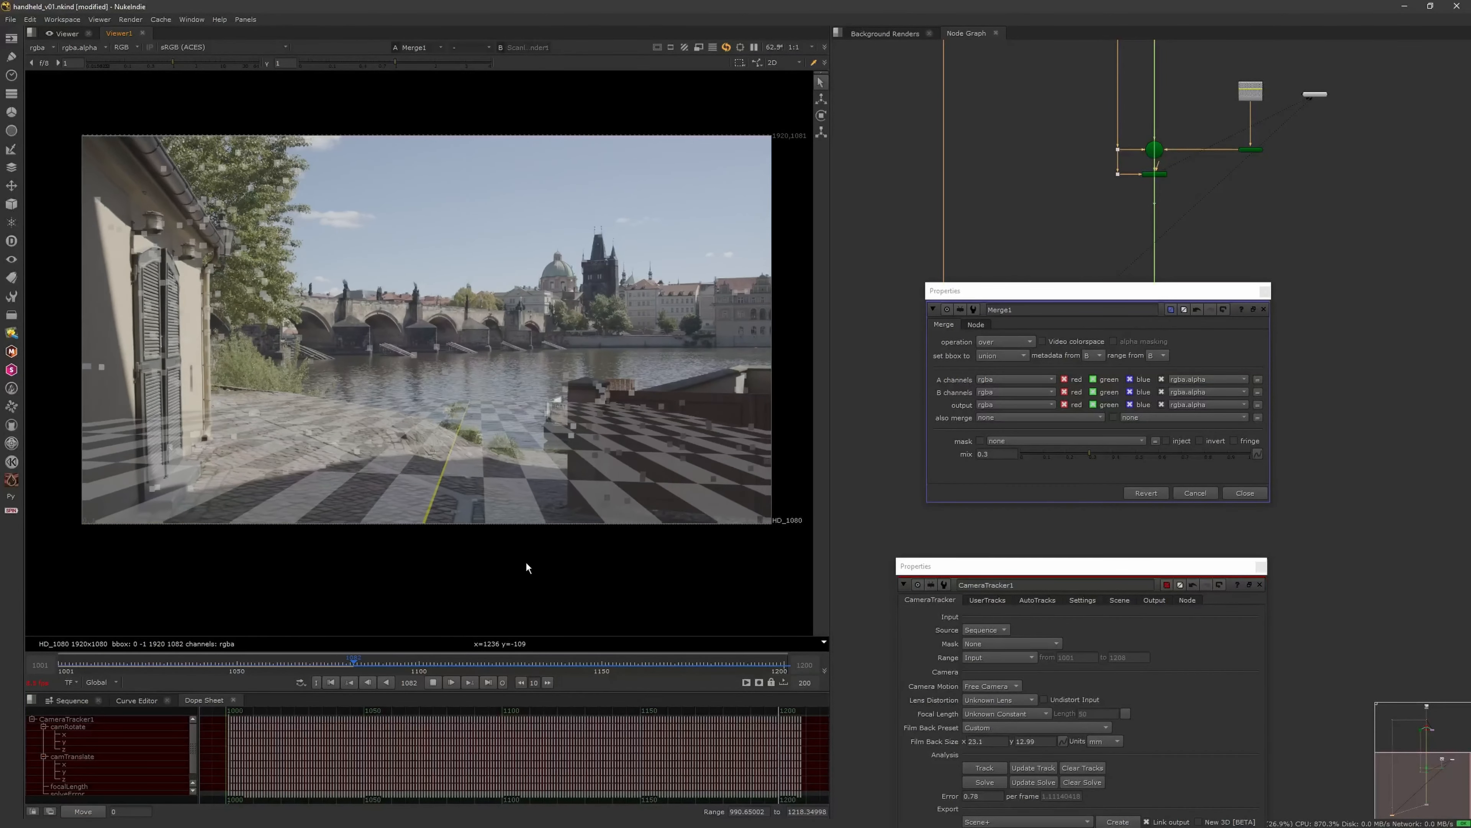
{"action": "left_click", "coordinate": [331, 683]}
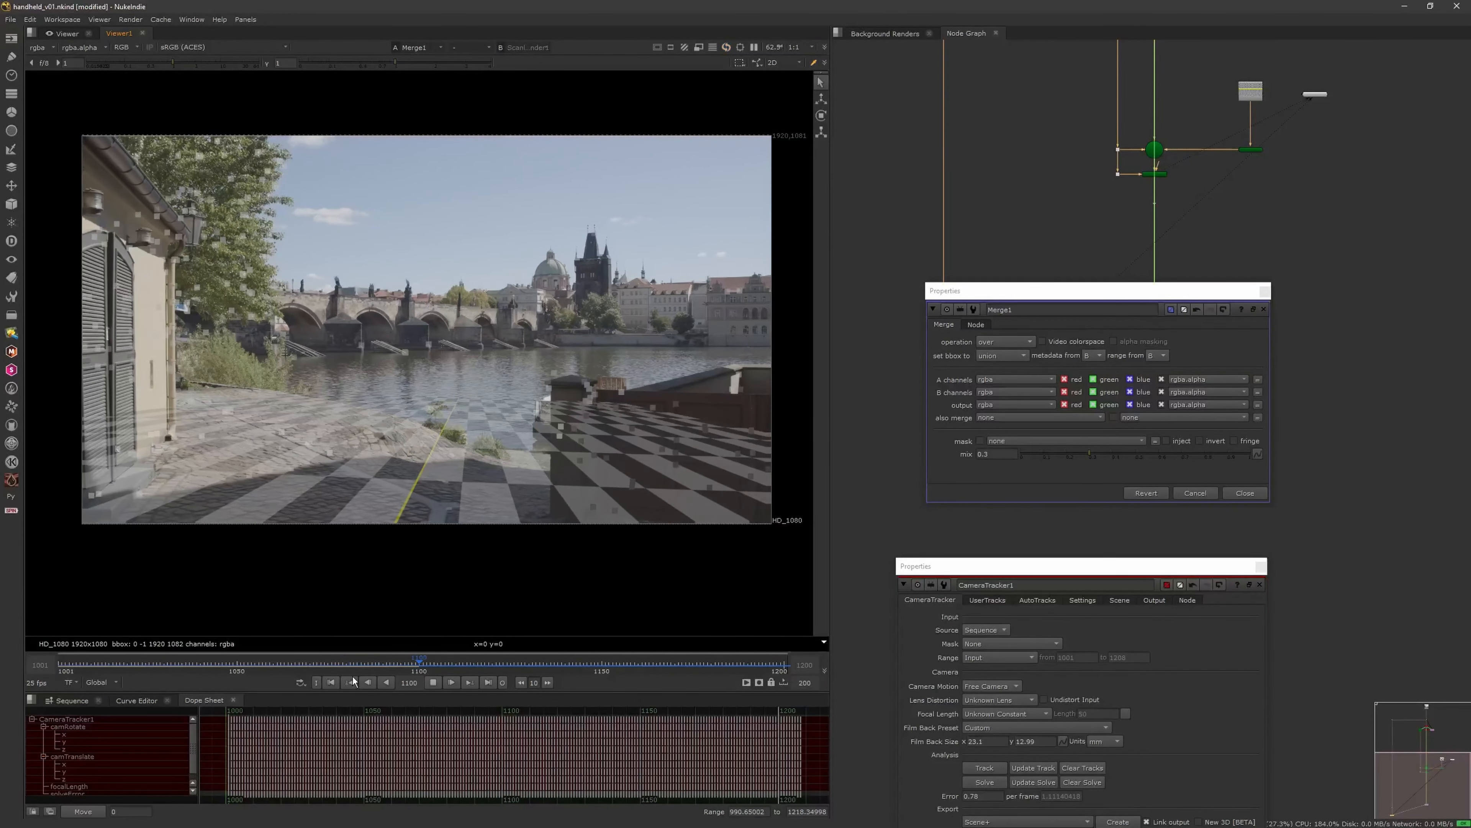
{"action": "left_click", "coordinate": [335, 679]}
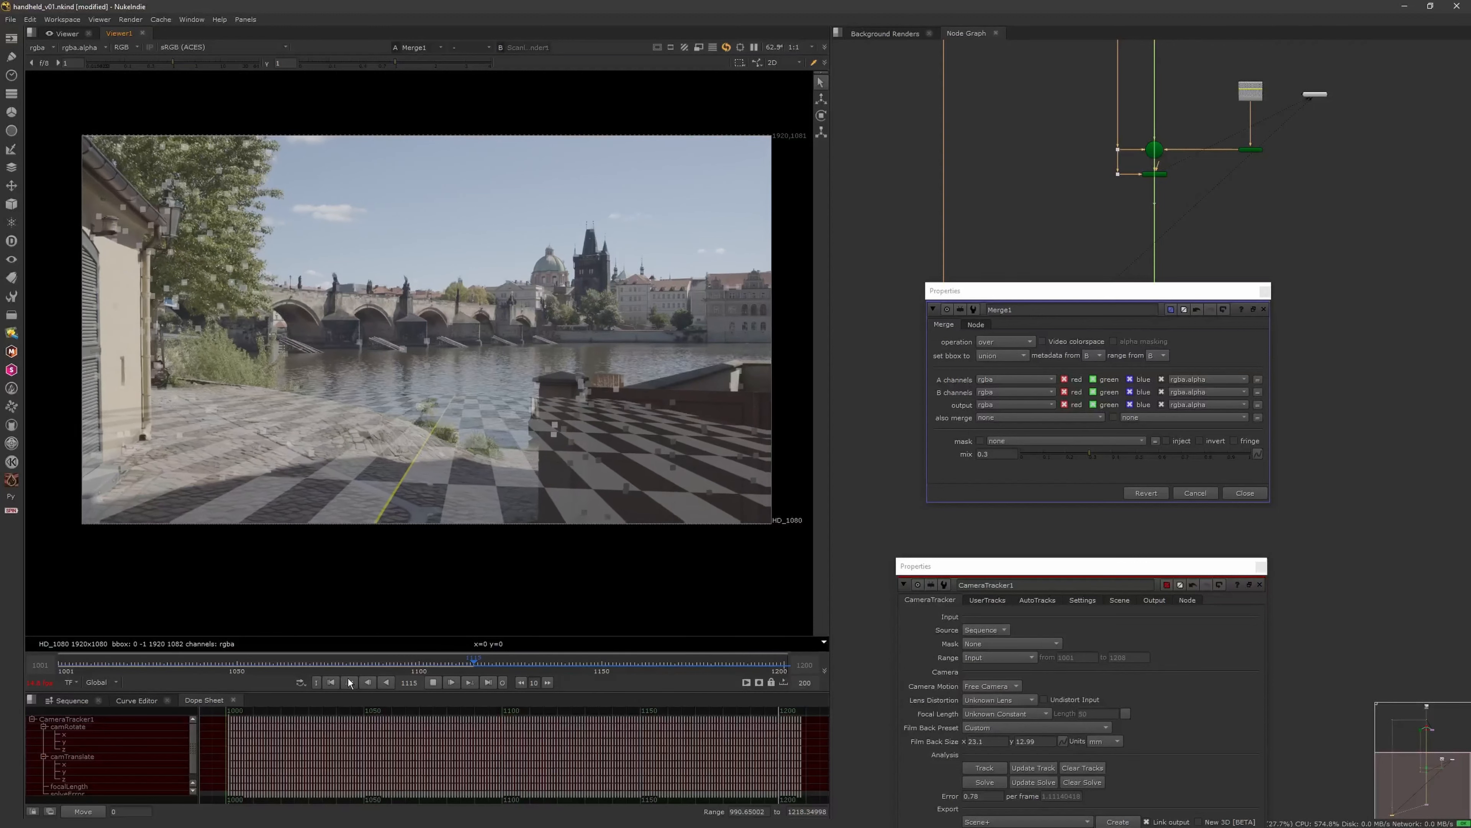
{"action": "left_click", "coordinate": [333, 682]}
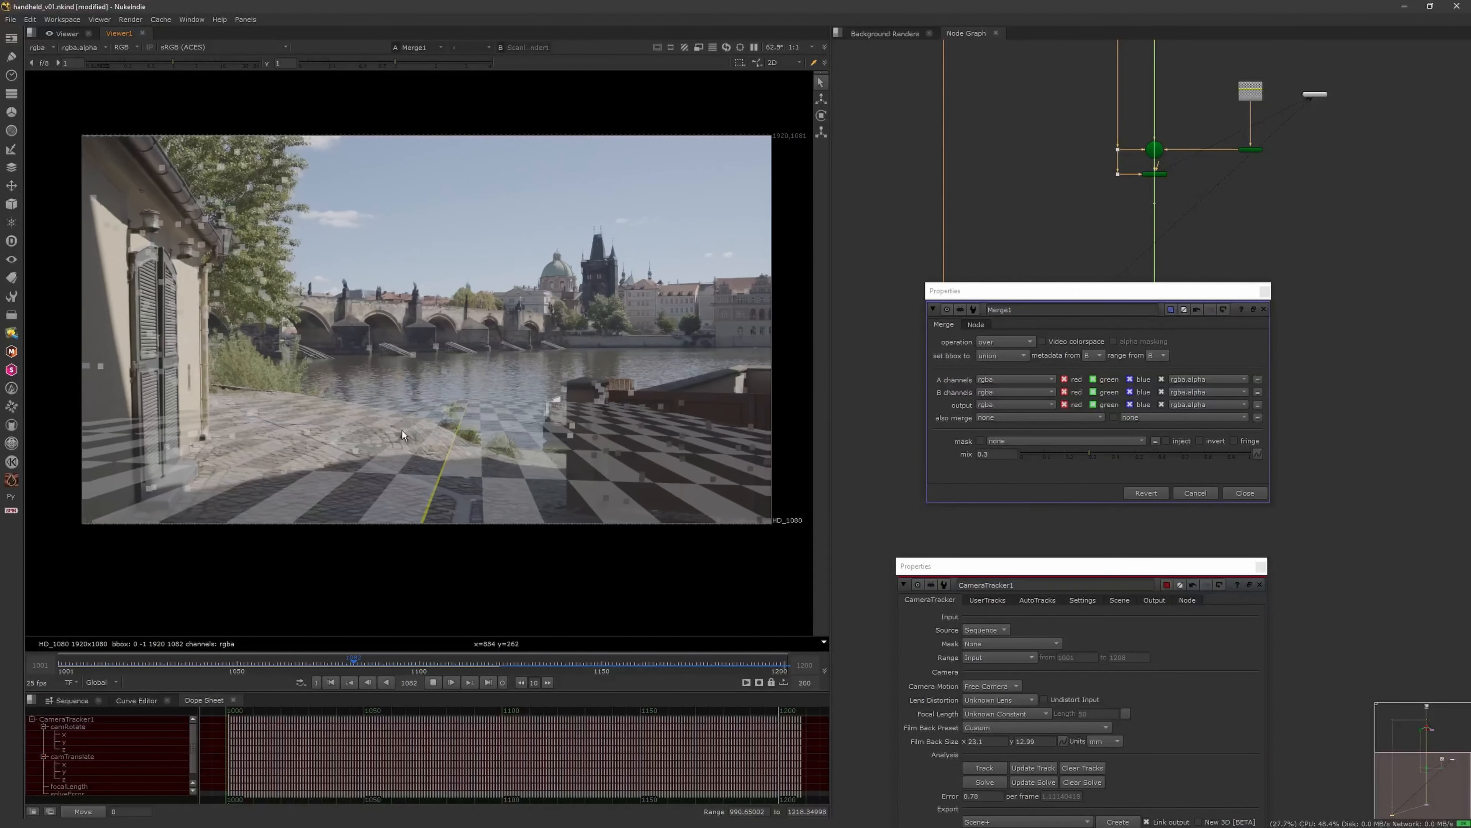
{"action": "left_click", "coordinate": [432, 682]}
{"action": "left_click", "coordinate": [331, 682]}
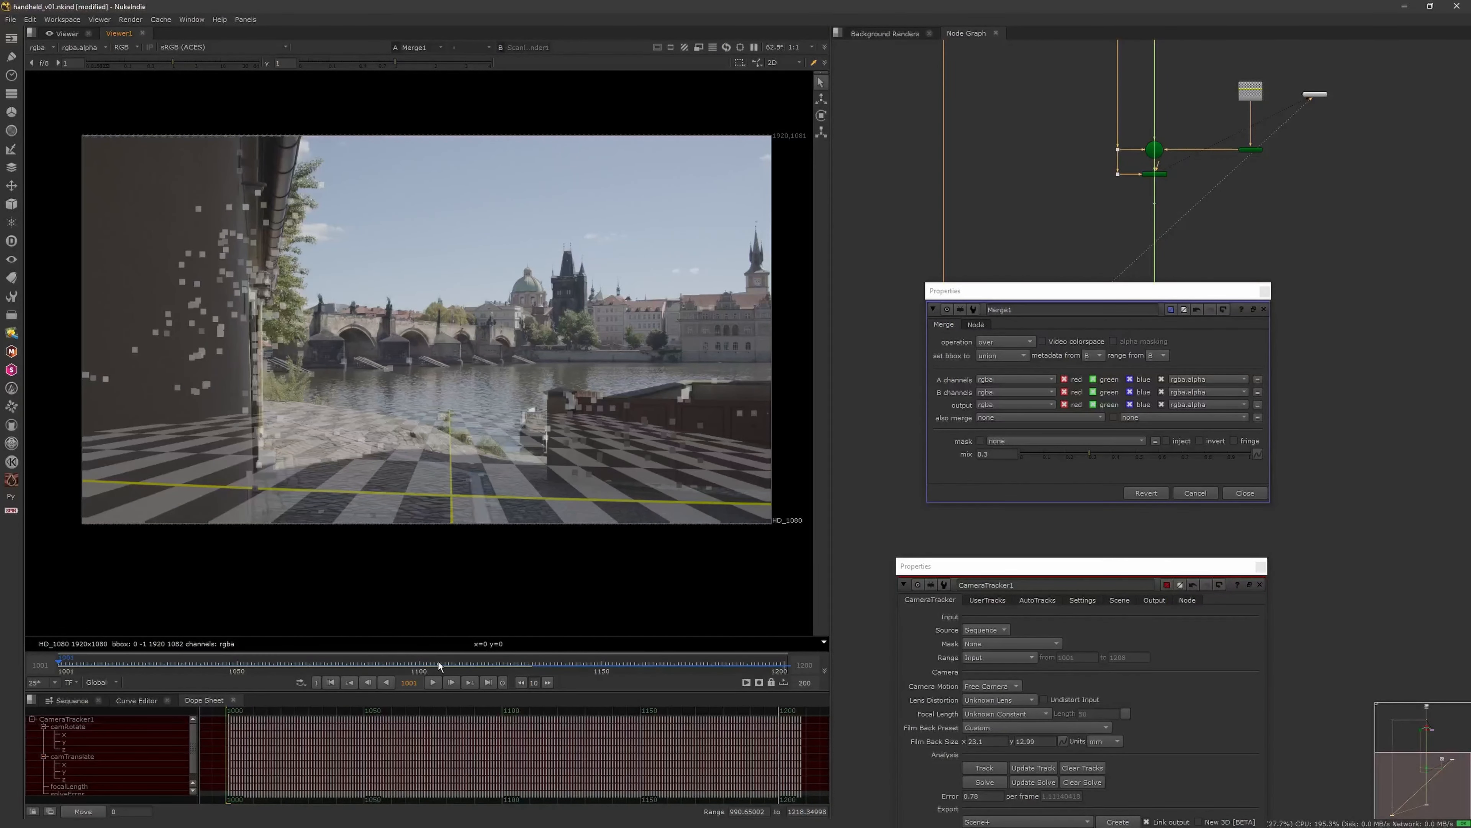
{"action": "left_click", "coordinate": [432, 682]}
{"action": "left_click", "coordinate": [433, 682]}
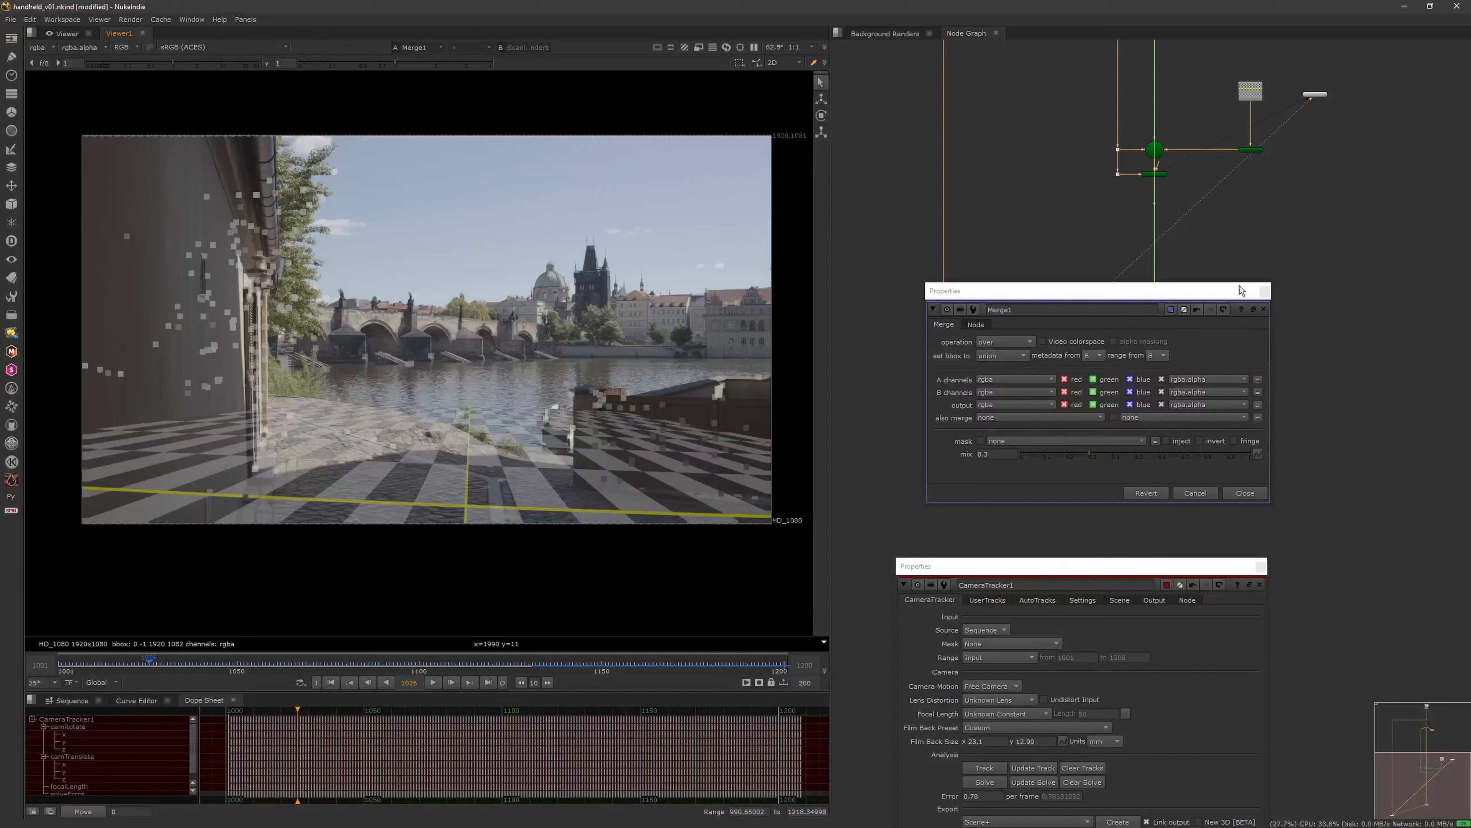
Close the Merge1 and CameraTracker1 properties
{"action": "left_click", "coordinate": [1265, 292]}
{"action": "left_click", "coordinate": [1261, 565]}
{"action": "left_click", "coordinate": [921, 394]}
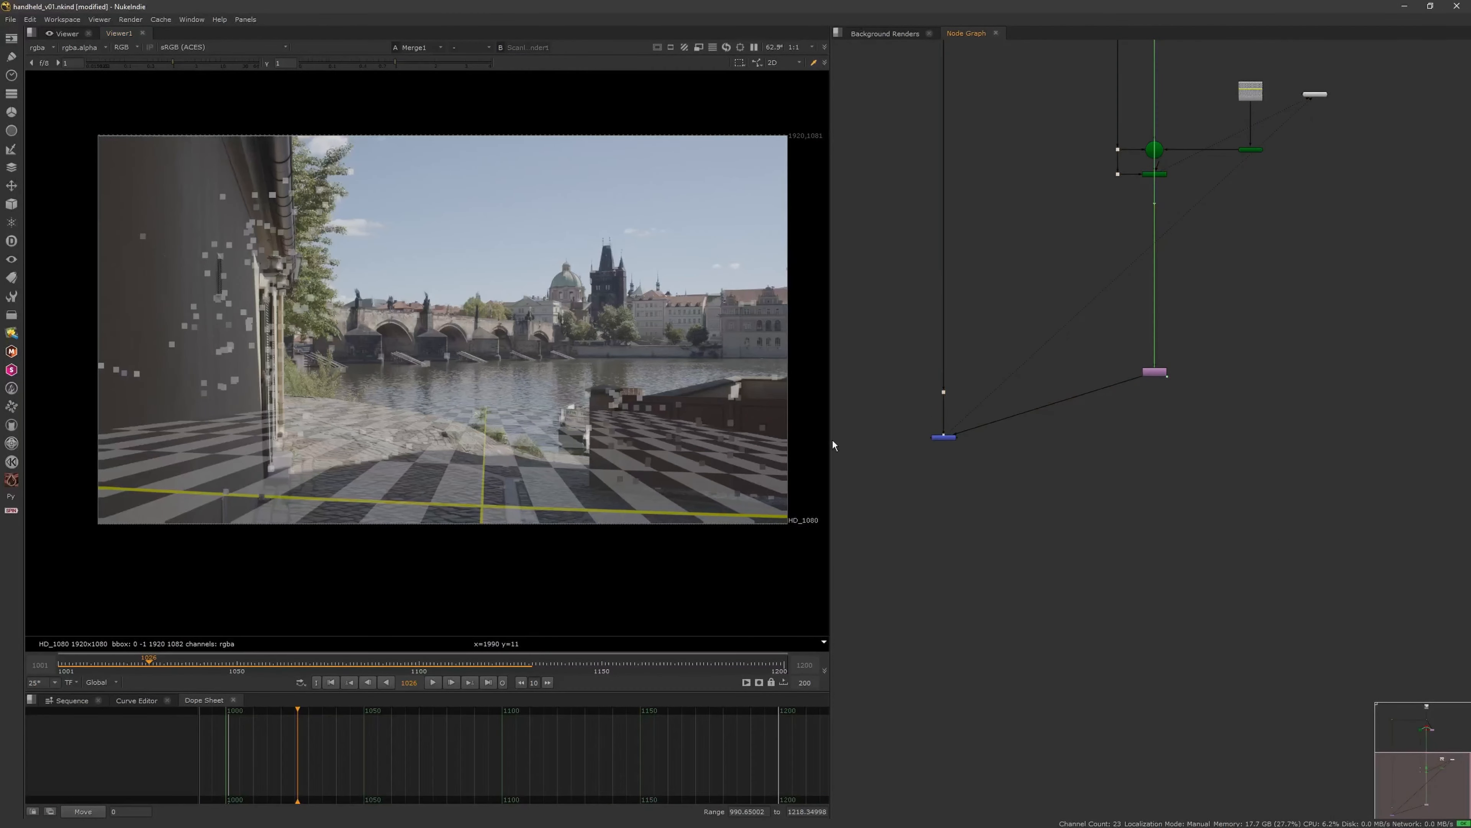
Set Card1's y scale to 2 and close its properties
{"action": "middle_click_drag", "start_coordinate": [1035, 237], "coordinate": [1020, 418]}
{"action": "scroll", "coordinate": [1035, 330], "scroll_direction": "up", "scroll_amount": 2}
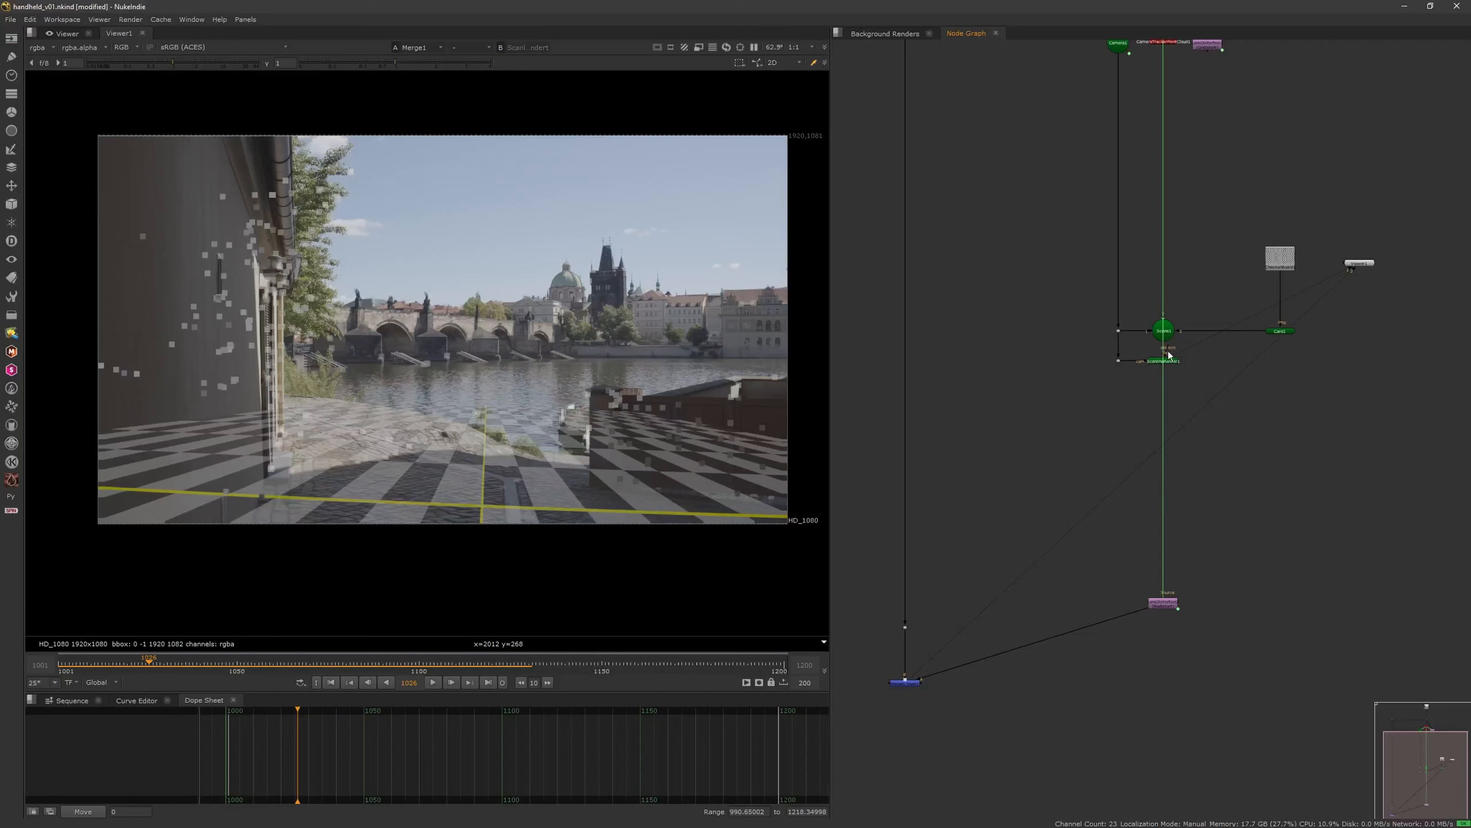
{"action": "middle_click_drag", "start_coordinate": [1204, 335], "coordinate": [1161, 318]}
{"action": "double_click", "coordinate": [1237, 314]}
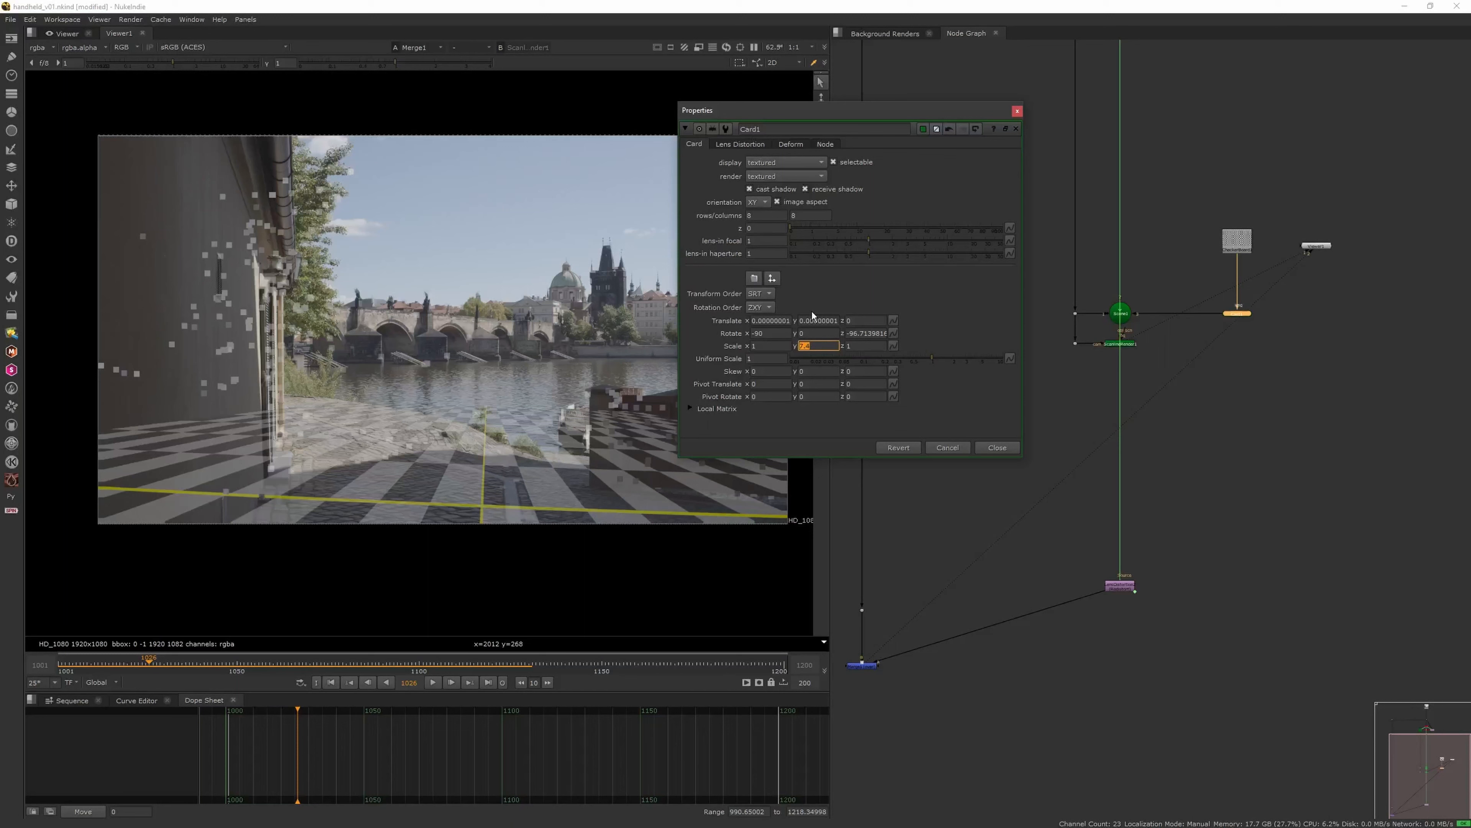
{"action": "type", "text": "5"}
{"action": "type", "text": "2"}
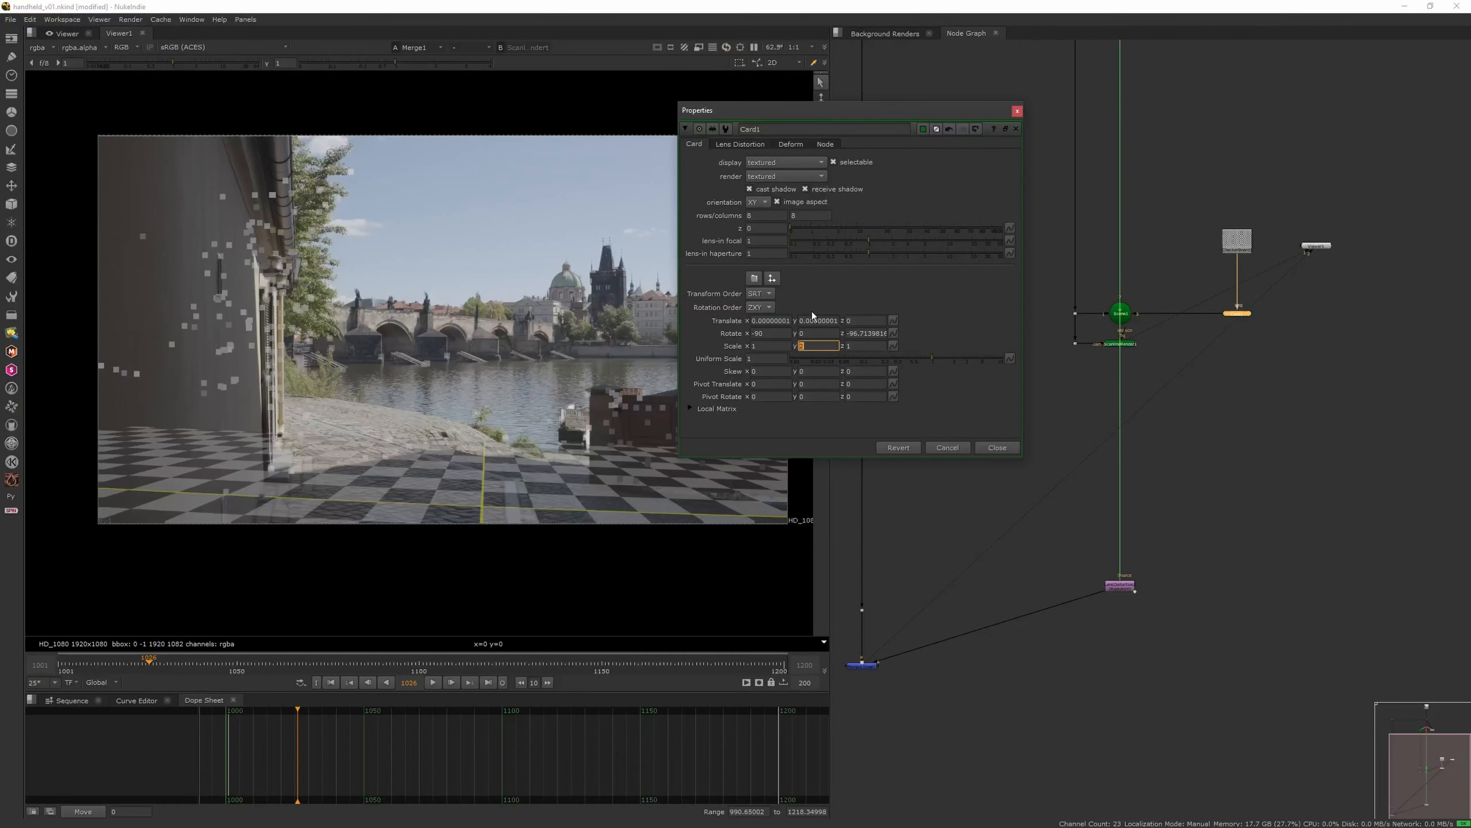
{"action": "left_click", "coordinate": [978, 453]}
Go to frame 1030, set the playback in-point there and clear it again
{"action": "left_click_drag", "start_coordinate": [460, 666], "coordinate": [164, 670]}
{"action": "left_click", "coordinate": [317, 682]}
{"action": "middle_click_drag", "start_coordinate": [1162, 283], "coordinate": [1101, 308]}
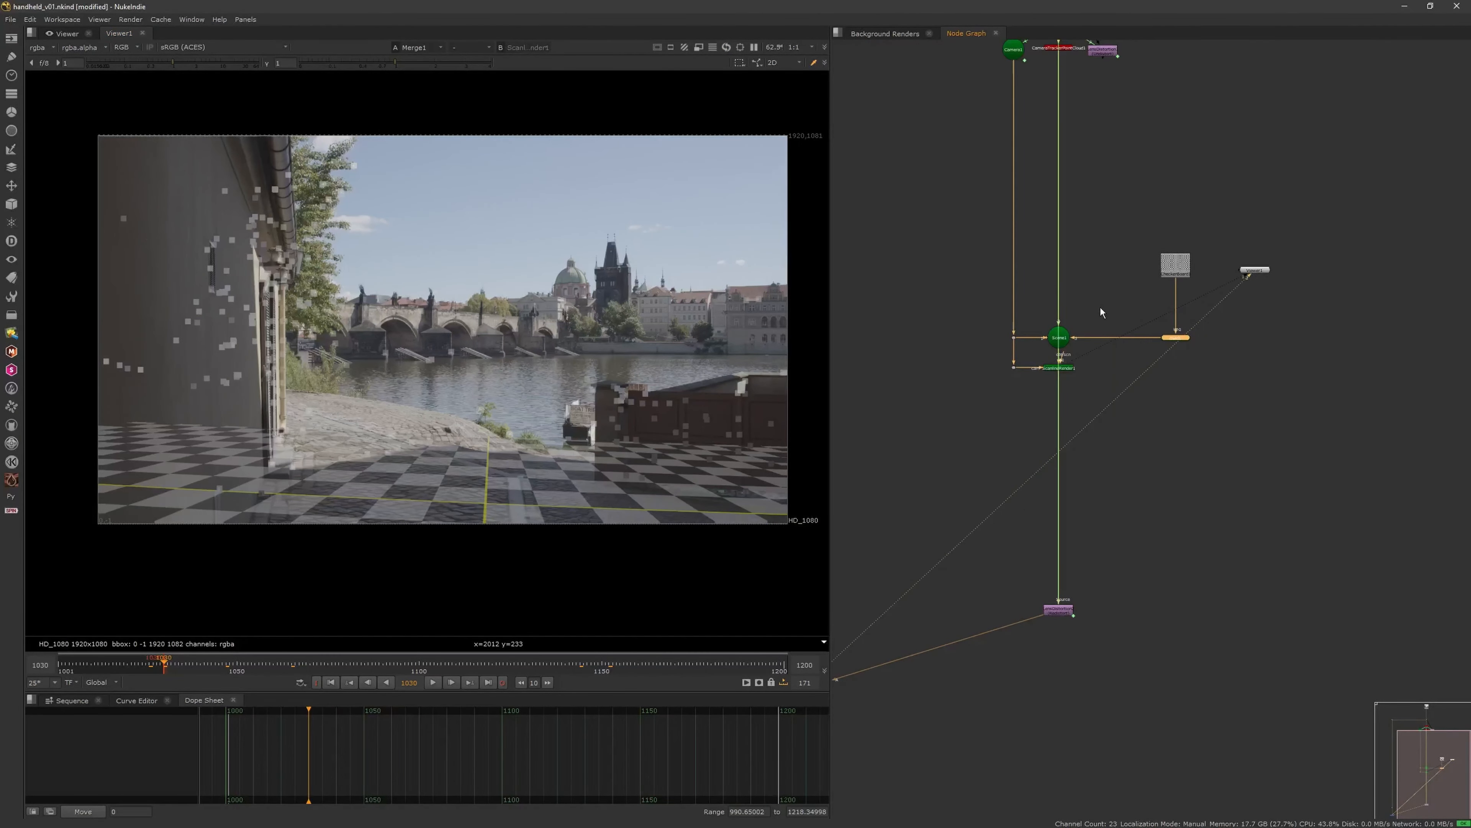
{"action": "left_click", "coordinate": [317, 682]}
Display CameraTracker1 in the viewer and open its properties
{"action": "middle_click_drag", "start_coordinate": [1097, 133], "coordinate": [1093, 311]}
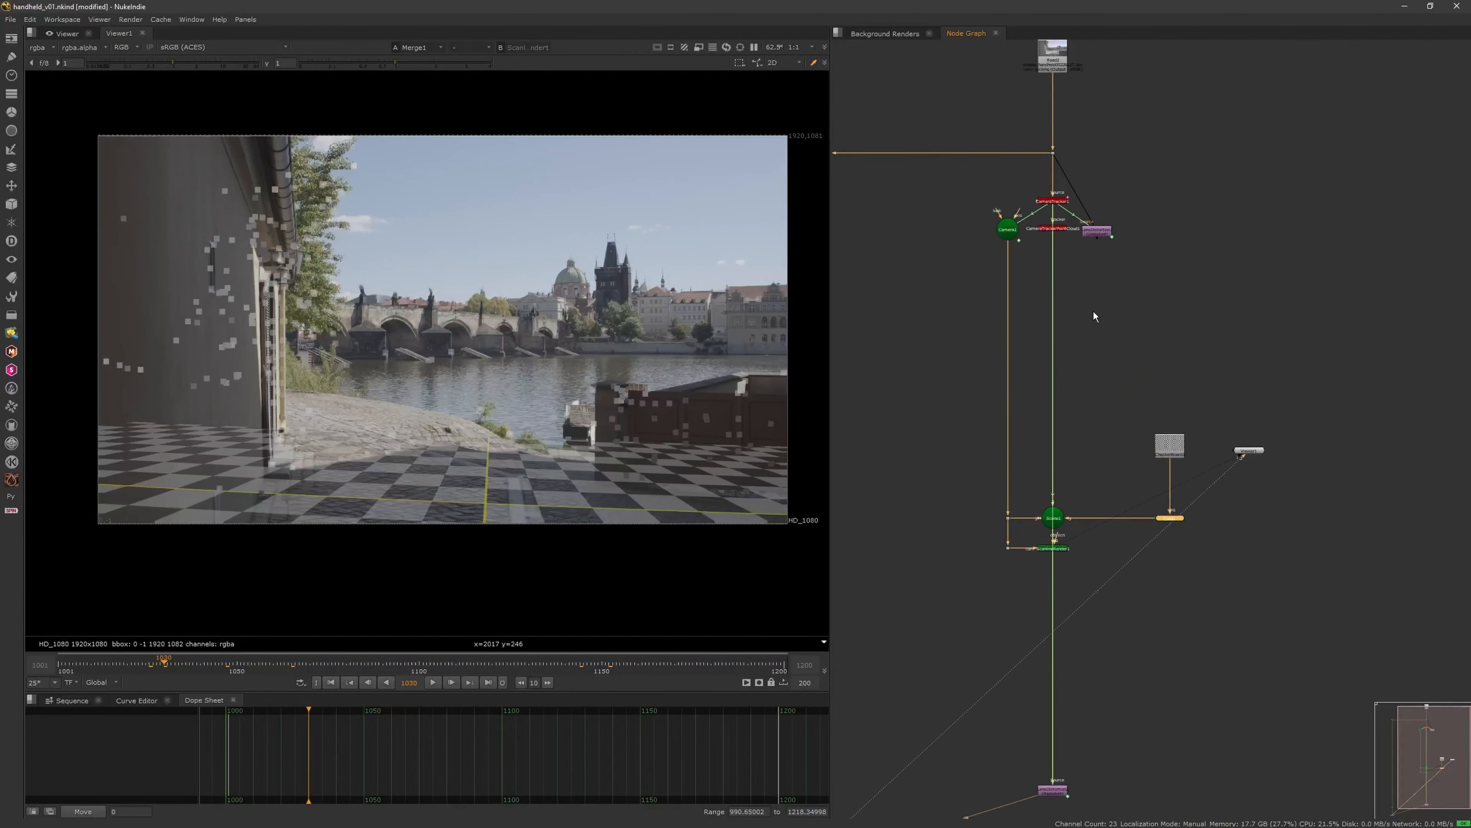
{"action": "scroll", "coordinate": [1092, 305], "scroll_direction": "up", "scroll_amount": 3}
{"action": "left_click", "coordinate": [1044, 154]}
{"action": "key", "text": "1"}
{"action": "double_click", "coordinate": [1049, 150]}
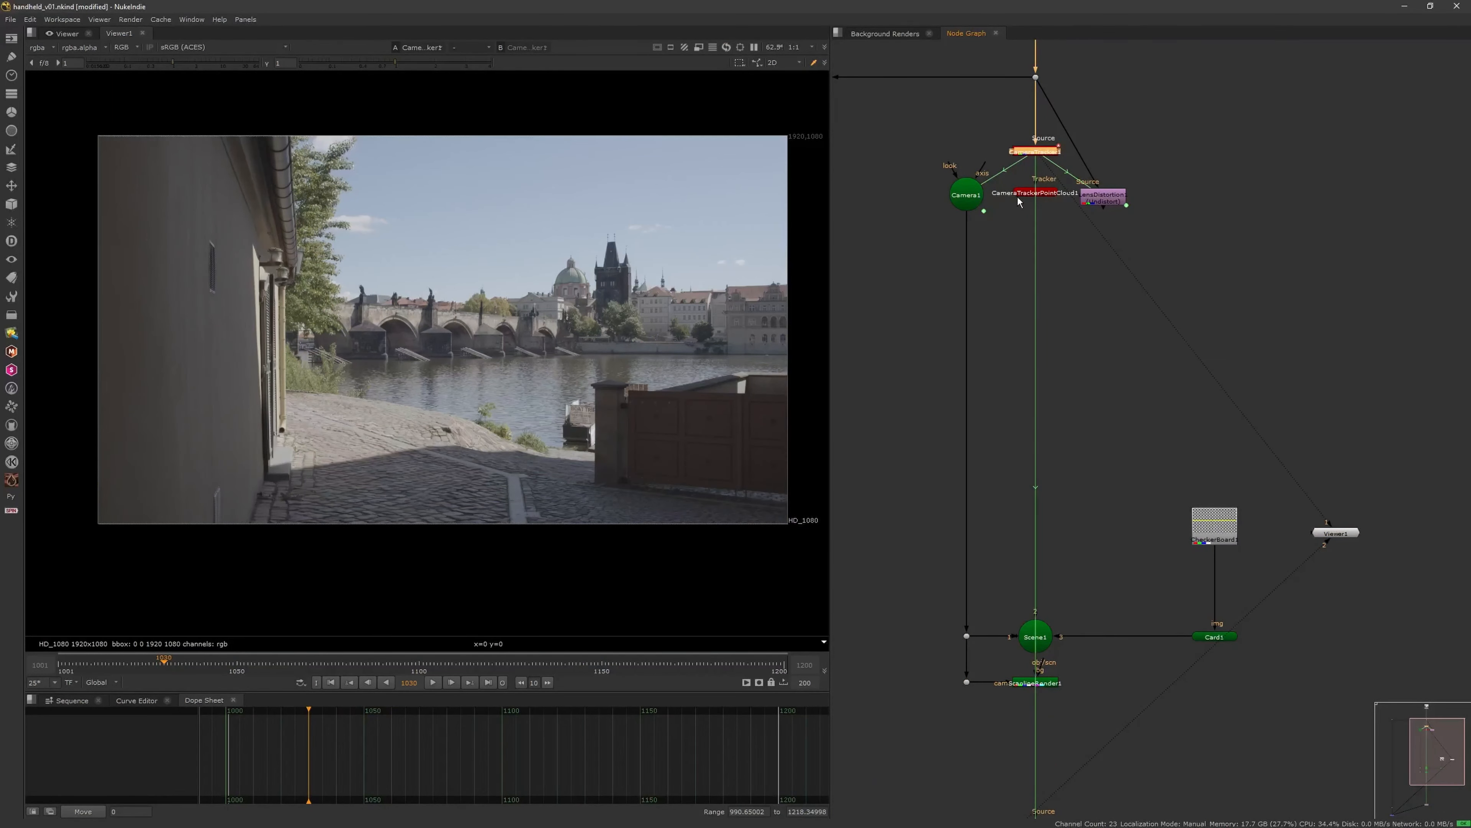
At frame 1034, select the three tracks on the building wall and create a card from them
{"action": "mouse_move", "coordinate": [165, 660]}
{"action": "left_mouse_down"}
{"action": "mouse_move", "coordinate": [116, 658]}
{"action": "mouse_move", "coordinate": [180, 656]}
{"action": "left_mouse_up"}
{"action": "left_click_drag", "start_coordinate": [182, 198], "coordinate": [248, 524]}
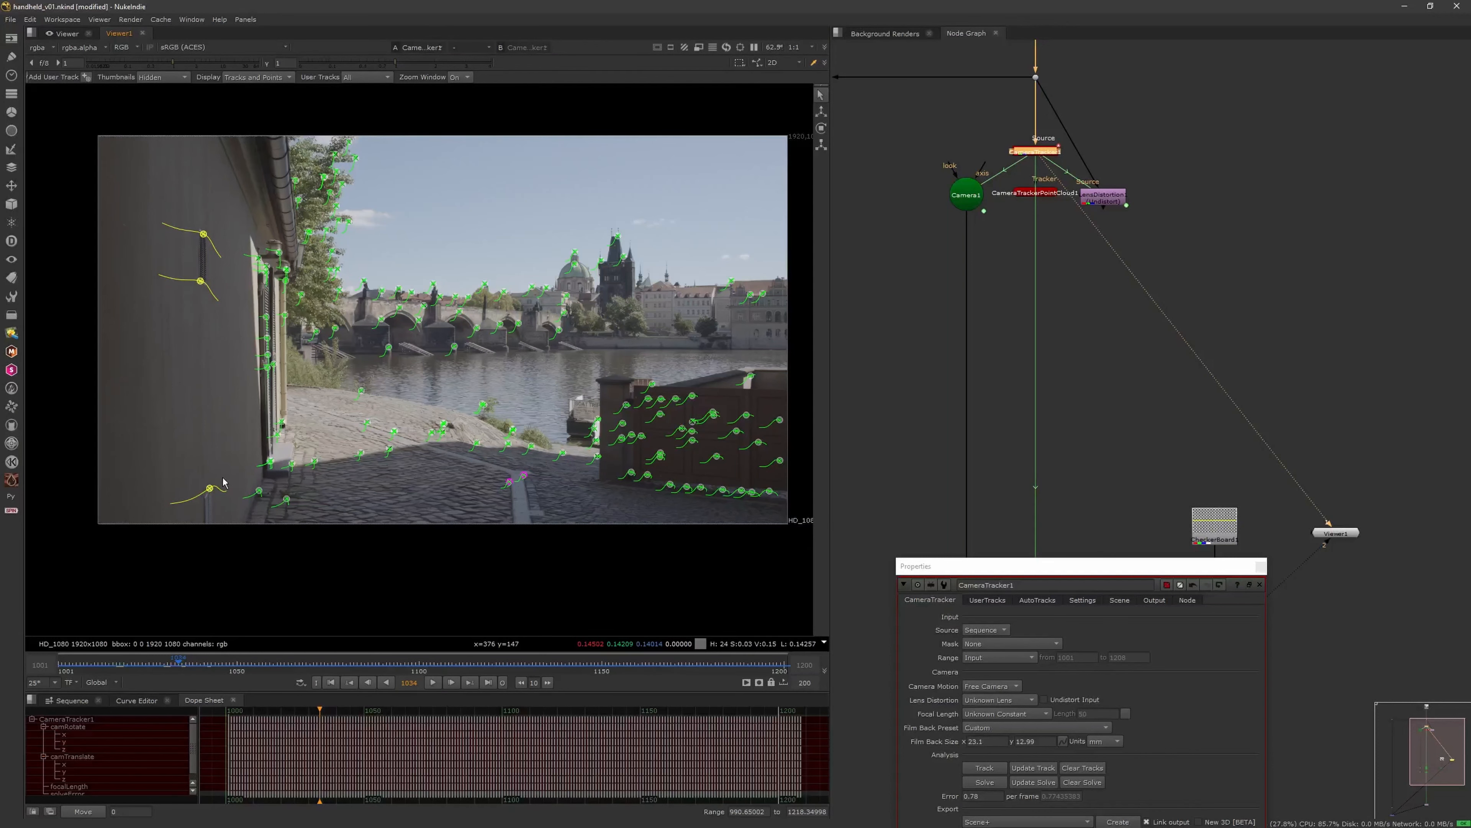
{"action": "right_click", "coordinate": [210, 490]}
{"action": "mouse_move", "coordinate": [249, 529]}
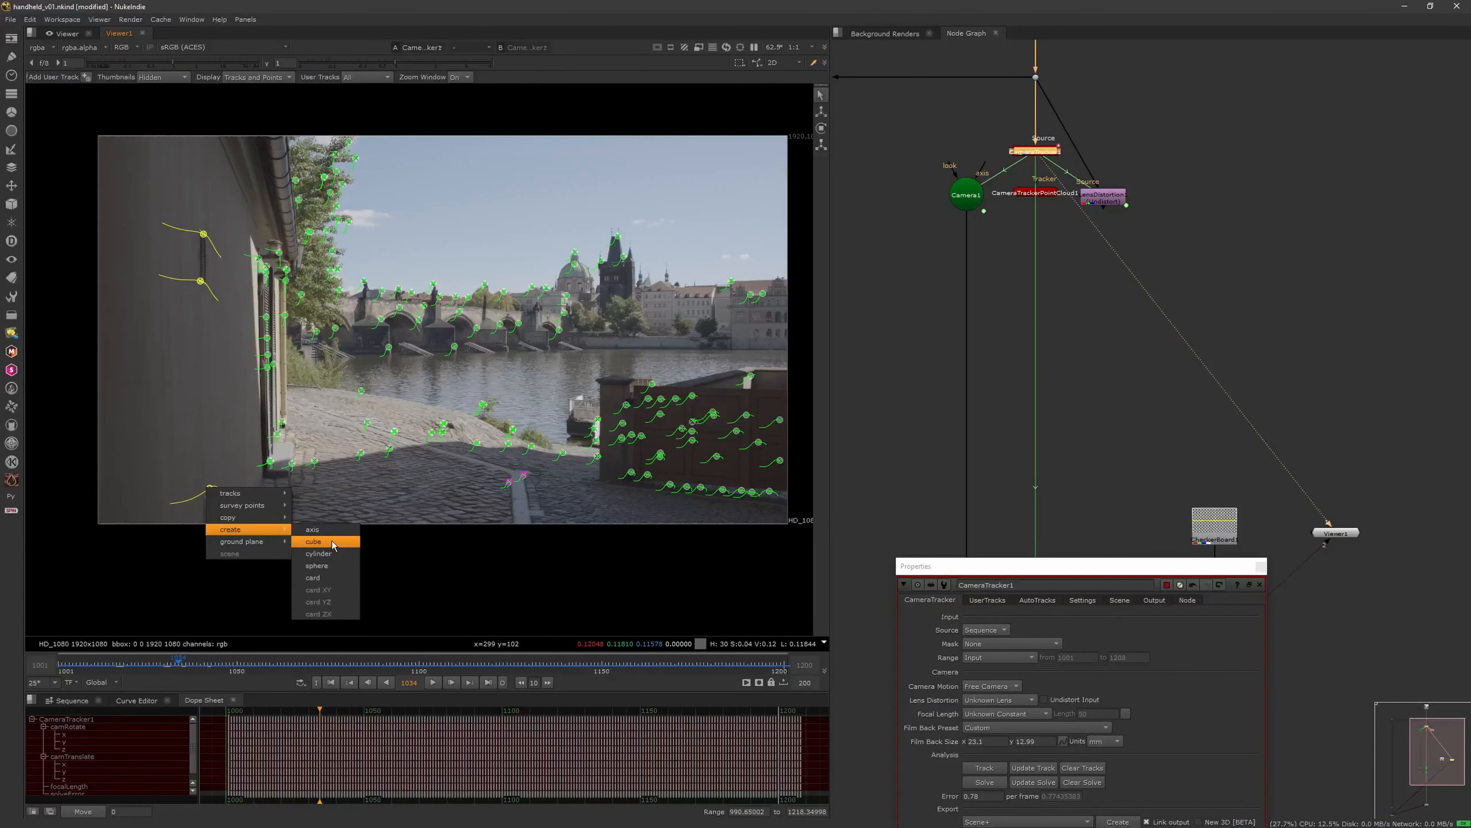
{"action": "left_click", "coordinate": [328, 576]}
Move the new Card2 node down beside the checkerboard, above Scene1
{"action": "left_click_drag", "start_coordinate": [528, 441], "coordinate": [479, 419], "text": "ctrl"}
{"action": "scroll", "coordinate": [480, 424], "scroll_direction": "up", "scroll_amount": 1}
{"action": "left_click", "coordinate": [976, 381]}
{"action": "scroll", "coordinate": [910, 411], "scroll_direction": "down", "scroll_amount": 3}
{"action": "middle_click_drag", "start_coordinate": [910, 412], "coordinate": [939, 289]}
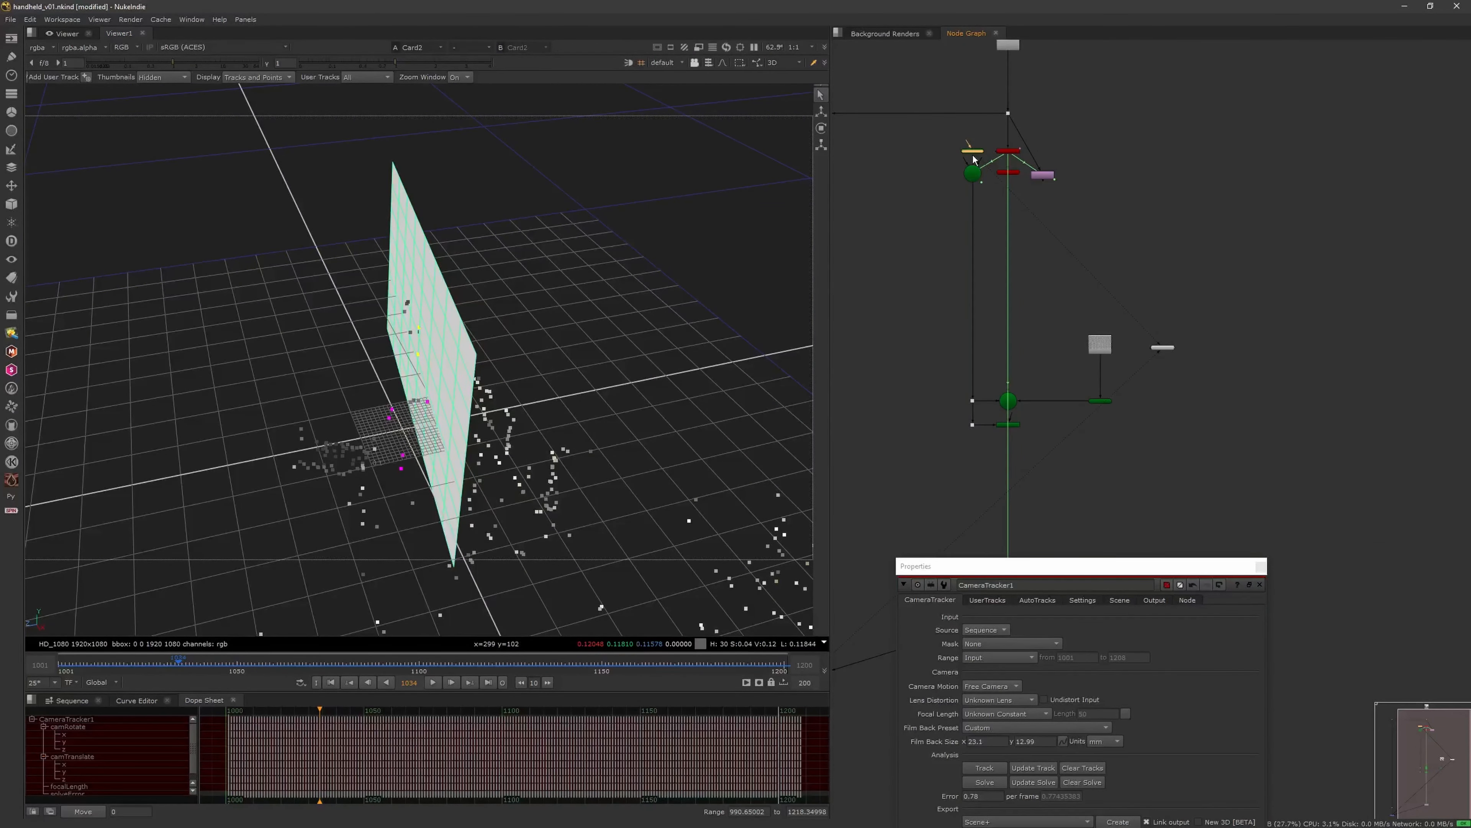
{"action": "left_click_drag", "start_coordinate": [1045, 264], "coordinate": [1054, 328]}
{"action": "middle_click_drag", "start_coordinate": [1057, 390], "coordinate": [1028, 306]}
{"action": "scroll", "coordinate": [1024, 309], "scroll_direction": "up", "scroll_amount": 3}
{"action": "left_click", "coordinate": [1005, 224]}
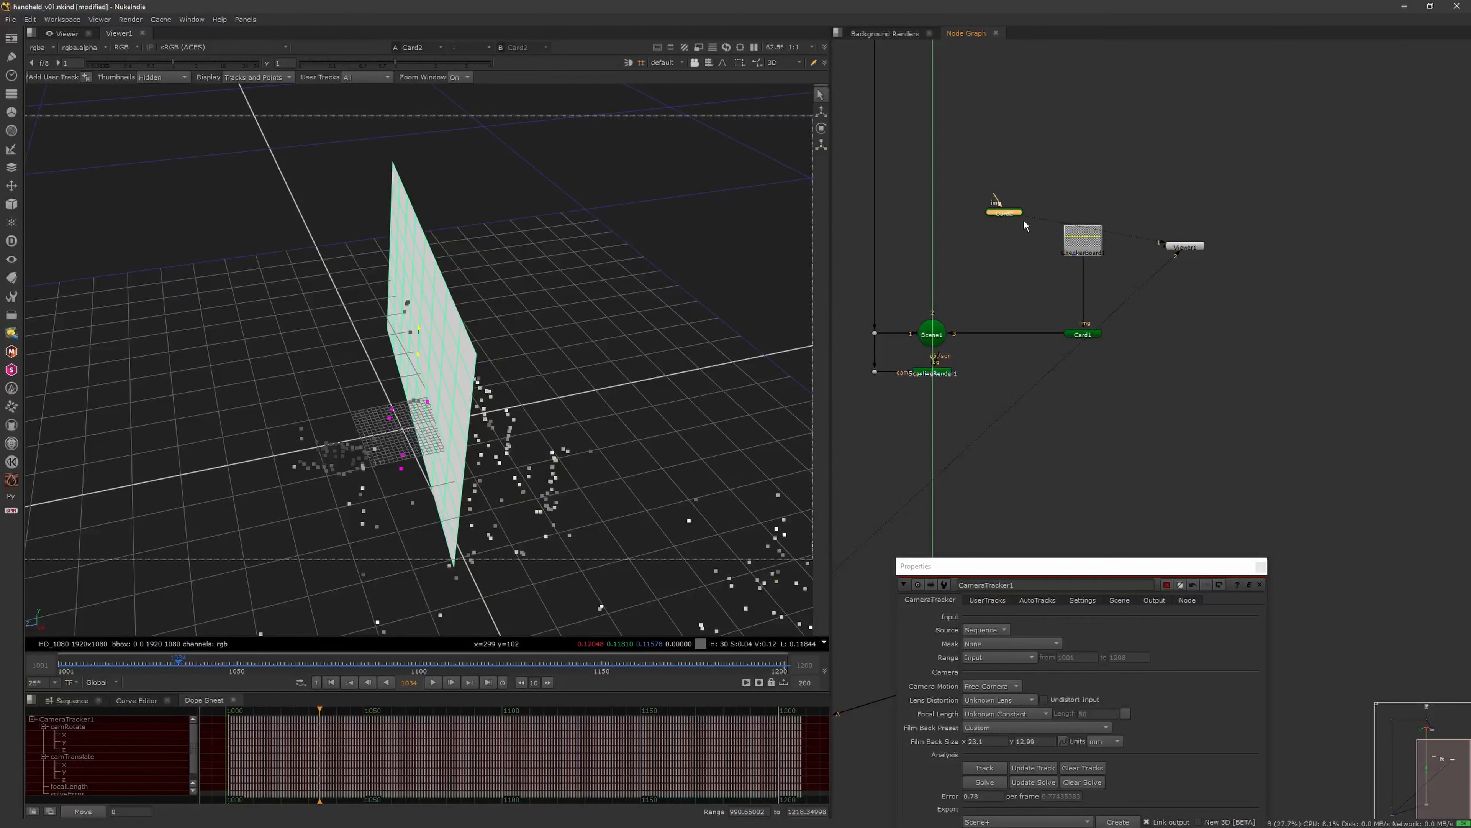
Connect Card2 to Scene1 and use the checkerboard as its image input
{"action": "key", "text": "1"}
{"action": "left_click_drag", "start_coordinate": [951, 318], "coordinate": [948, 319]}
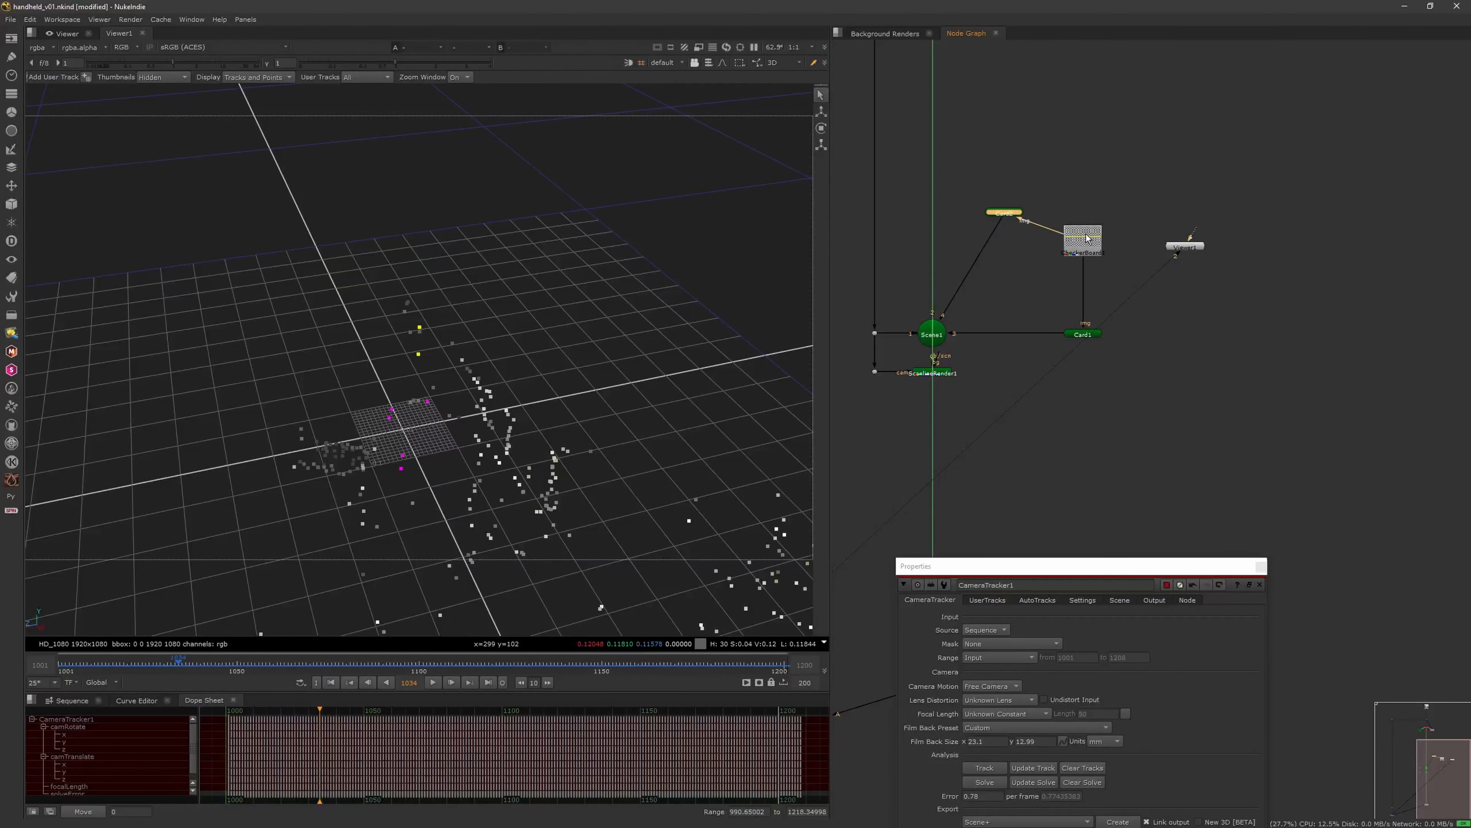
{"action": "left_click_drag", "start_coordinate": [1087, 238], "coordinate": [1077, 149]}
{"action": "middle_click_drag", "start_coordinate": [1012, 221], "coordinate": [1039, 205]}
View Scene1 in 3D, and return to the Merge1 composite to examine the wall card over the plate
{"action": "left_click", "coordinate": [962, 316]}
{"action": "key", "text": "1"}
{"action": "left_click_drag", "start_coordinate": [569, 420], "coordinate": [614, 432], "text": "ctrl"}
{"action": "scroll", "coordinate": [568, 380], "scroll_direction": "up", "scroll_amount": 3}
{"action": "key", "text": "Tab"}
{"action": "middle_click_drag", "start_coordinate": [958, 386], "coordinate": [993, 365]}
{"action": "key", "text": "2"}
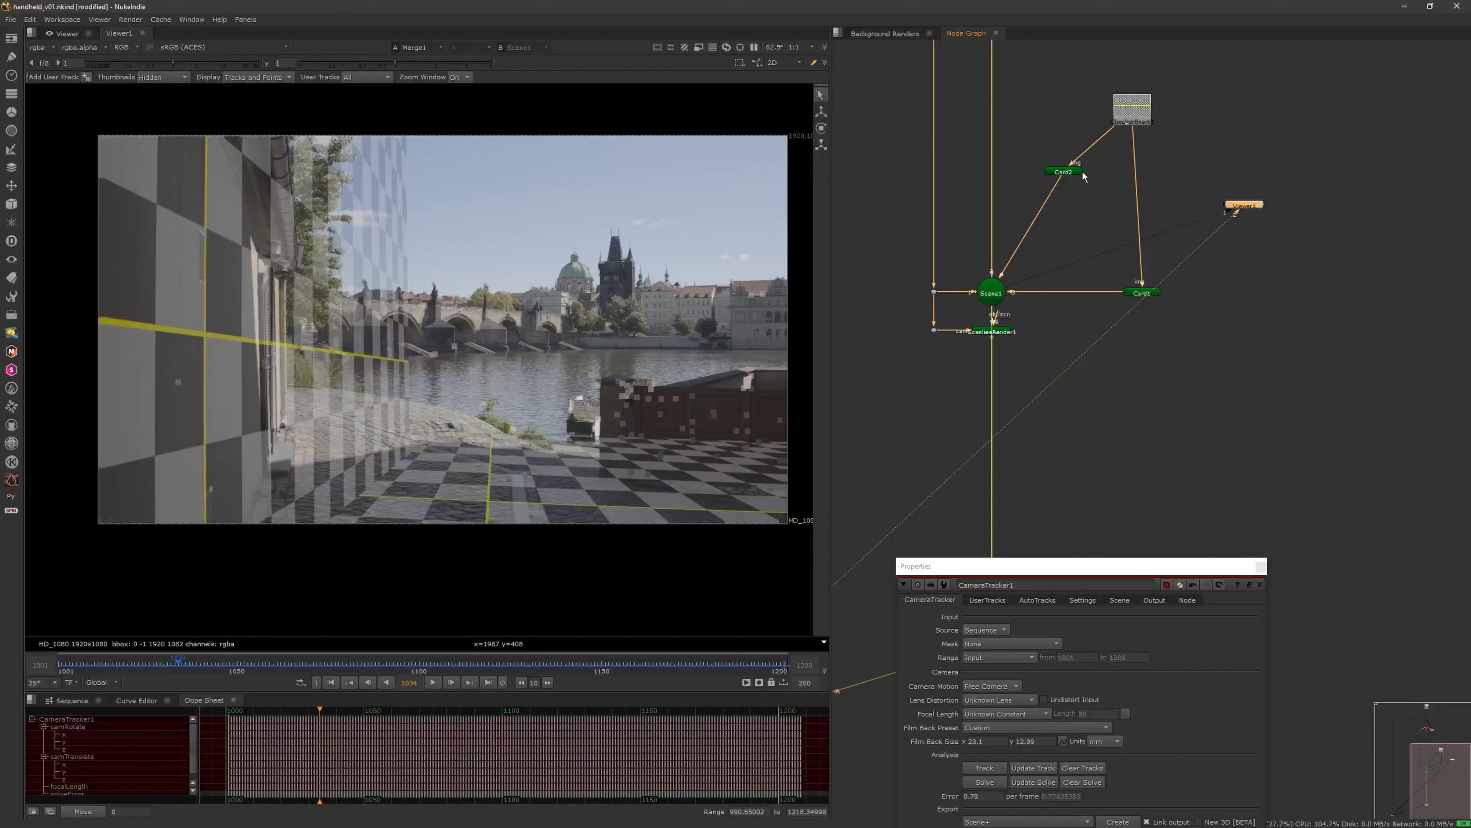
Set Card2's uniform scale to 0.175 and check its fit on the wall from the first frame
{"action": "double_click", "coordinate": [1076, 173]}
{"action": "left_click_drag", "start_coordinate": [901, 292], "coordinate": [830, 292]}
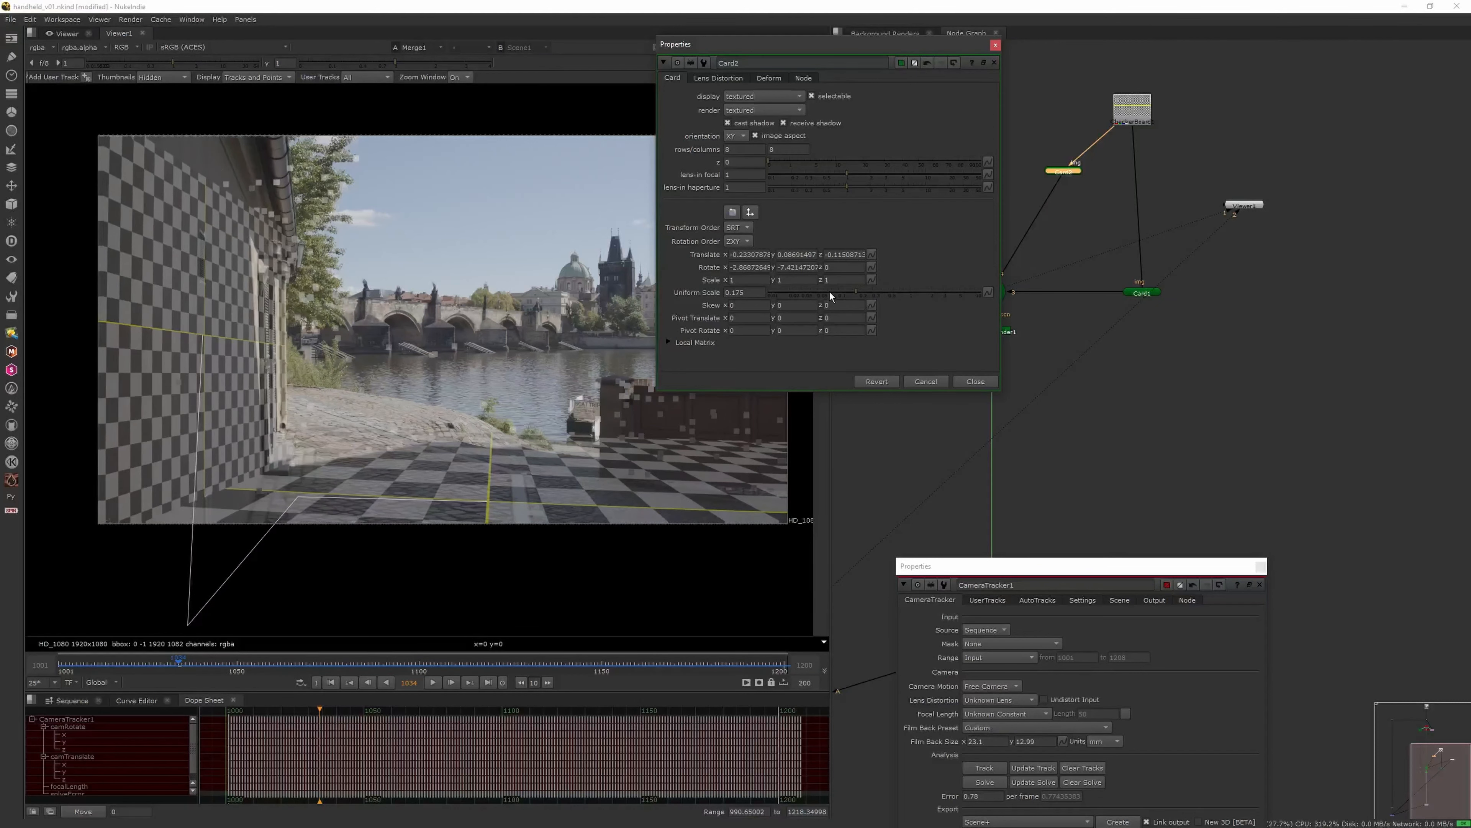
{"action": "left_click", "coordinate": [331, 683]}
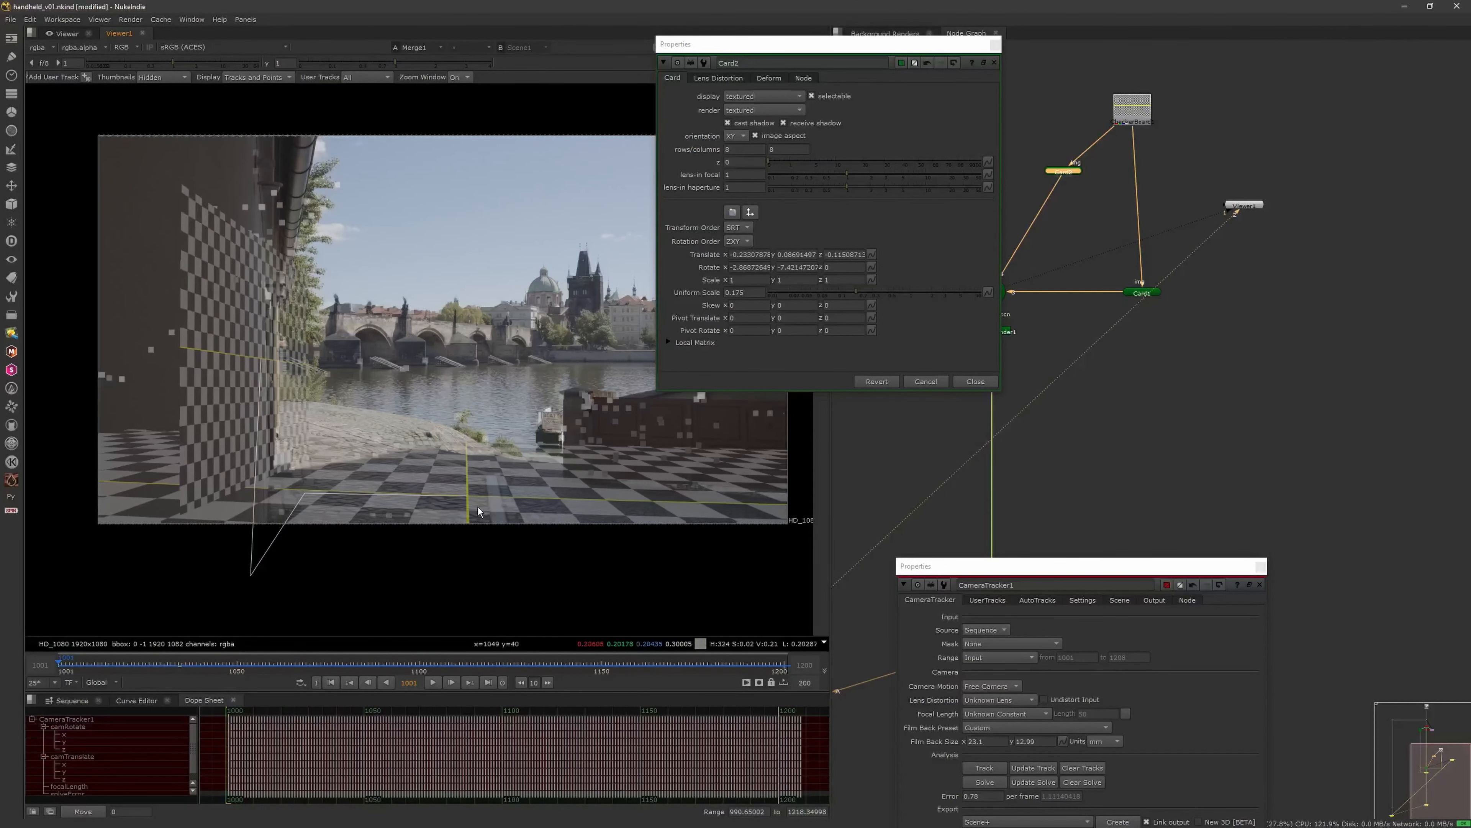
{"action": "mouse_move", "coordinate": [91, 668]}
{"action": "left_mouse_down"}
{"action": "mouse_move", "coordinate": [187, 675]}
{"action": "mouse_move", "coordinate": [114, 673]}
{"action": "left_mouse_up"}
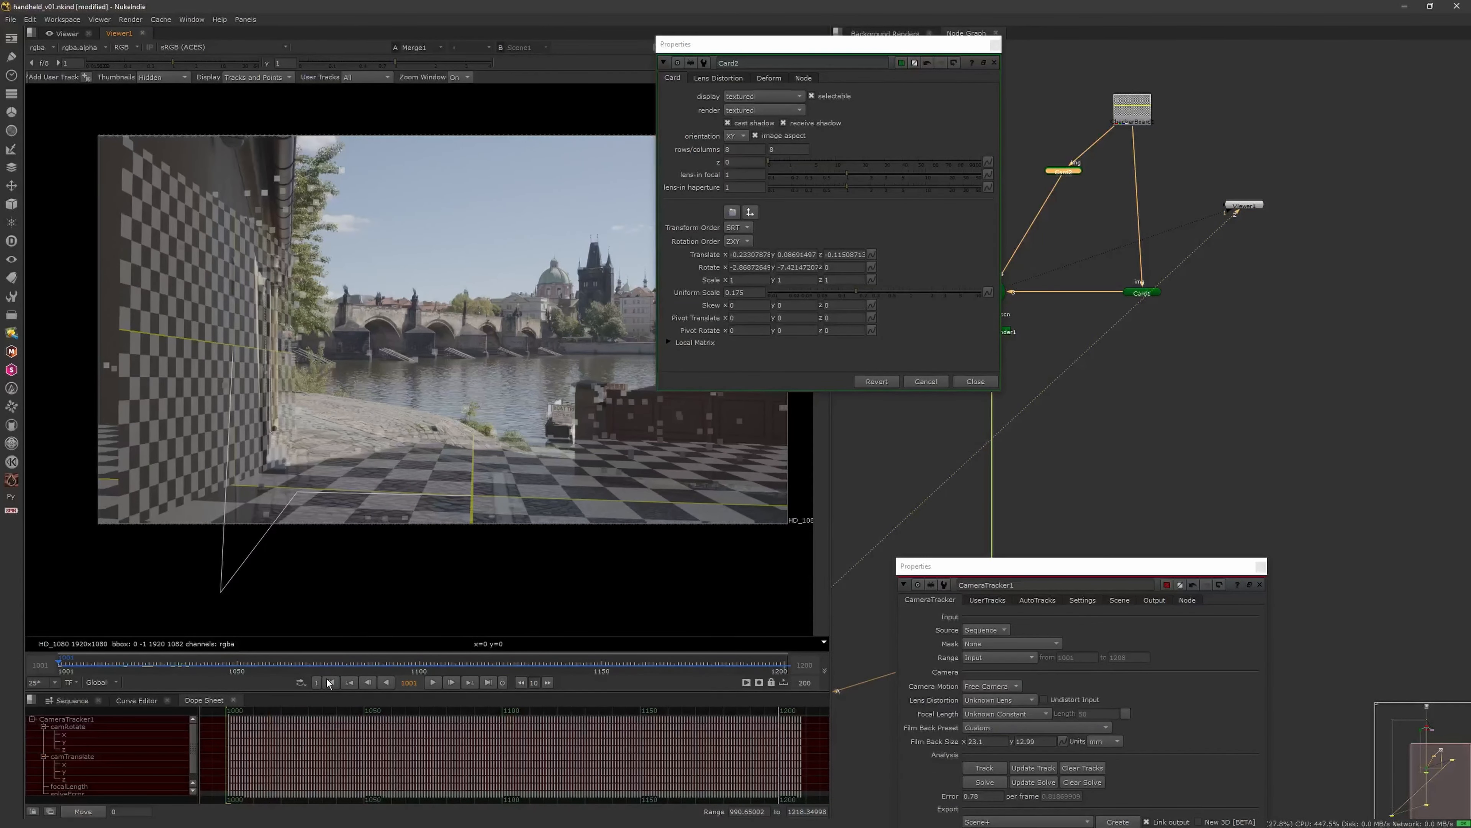
{"action": "left_click", "coordinate": [979, 382]}
Disable Card1 and examine the solved wall points from above in the 3D view
{"action": "key", "text": "Tab"}
{"action": "middle_click_drag", "start_coordinate": [1005, 345], "coordinate": [1014, 382]}
{"action": "scroll", "coordinate": [1008, 382], "scroll_direction": "down", "scroll_amount": 3}
{"action": "left_click", "coordinate": [1094, 345]}
{"action": "scroll", "coordinate": [568, 371], "scroll_direction": "up", "scroll_amount": 4}
{"action": "mouse_move", "coordinate": [566, 367]}
{"action": "left_mouse_down", "text": "ctrl"}
{"action": "mouse_move", "coordinate": [655, 373]}
{"action": "mouse_move", "coordinate": [536, 381]}
{"action": "mouse_move", "coordinate": [552, 377]}
{"action": "left_mouse_up", "text": "ctrl"}
{"action": "key", "text": "d"}
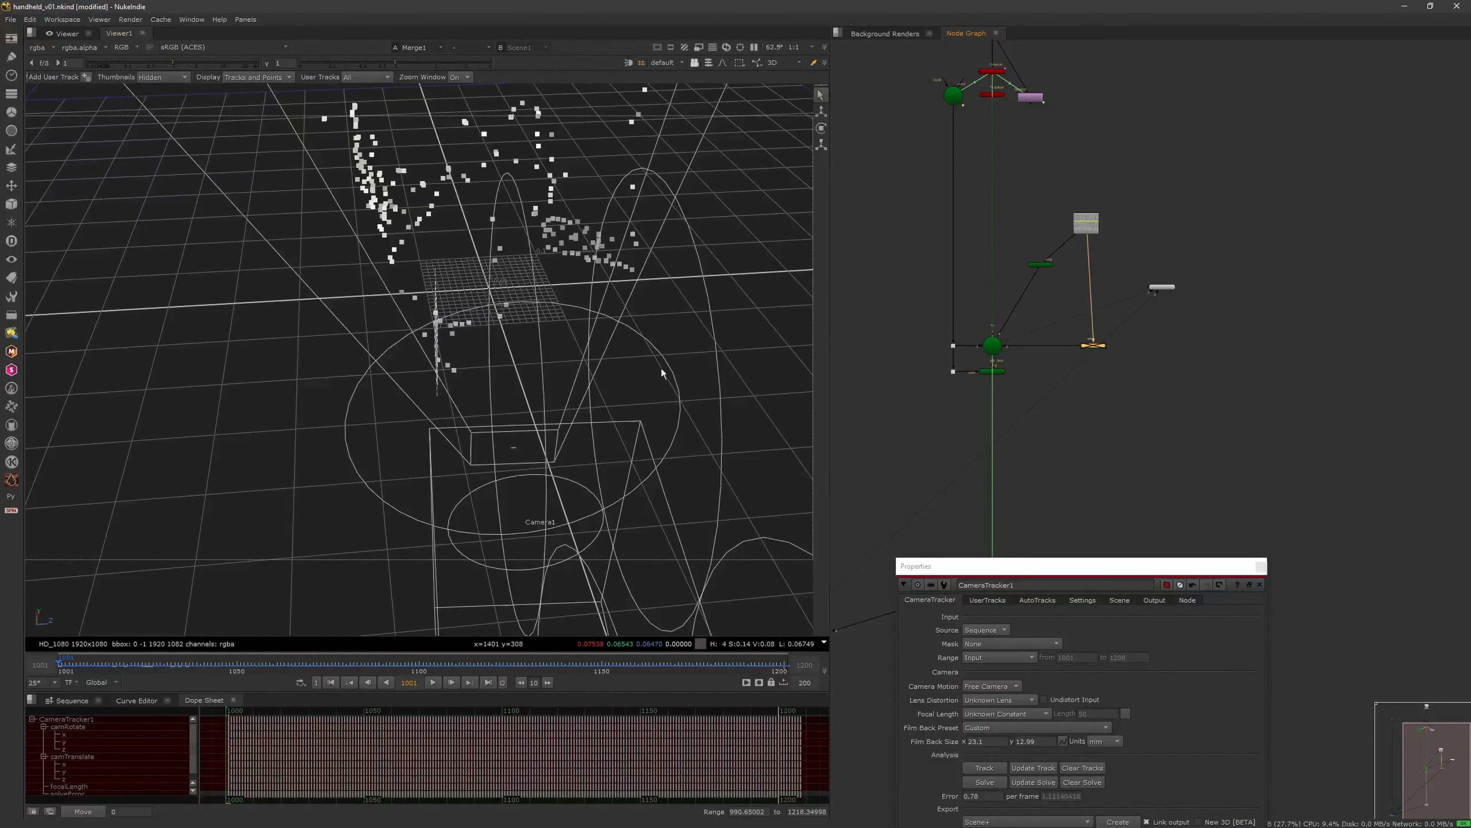
{"action": "scroll", "coordinate": [661, 367], "scroll_direction": "up", "scroll_amount": 6}
{"action": "left_click_drag", "start_coordinate": [551, 406], "coordinate": [560, 509], "text": "ctrl"}
{"action": "scroll", "coordinate": [1084, 306], "scroll_direction": "up", "scroll_amount": 4}
Add a PointCloudGenerator node near the camera tracker
{"action": "middle_click_drag", "start_coordinate": [1060, 266], "coordinate": [1106, 289]}
{"action": "middle_click_drag", "start_coordinate": [999, 208], "coordinate": [1164, 376]}
{"action": "scroll", "coordinate": [1165, 376], "scroll_direction": "down", "scroll_amount": 3}
{"action": "left_click", "coordinate": [1015, 289]}
{"action": "key", "text": "Tab"}
{"action": "left_click", "coordinate": [1064, 259]}
{"action": "key", "text": "Tab"}
{"action": "type", "text": "point"}
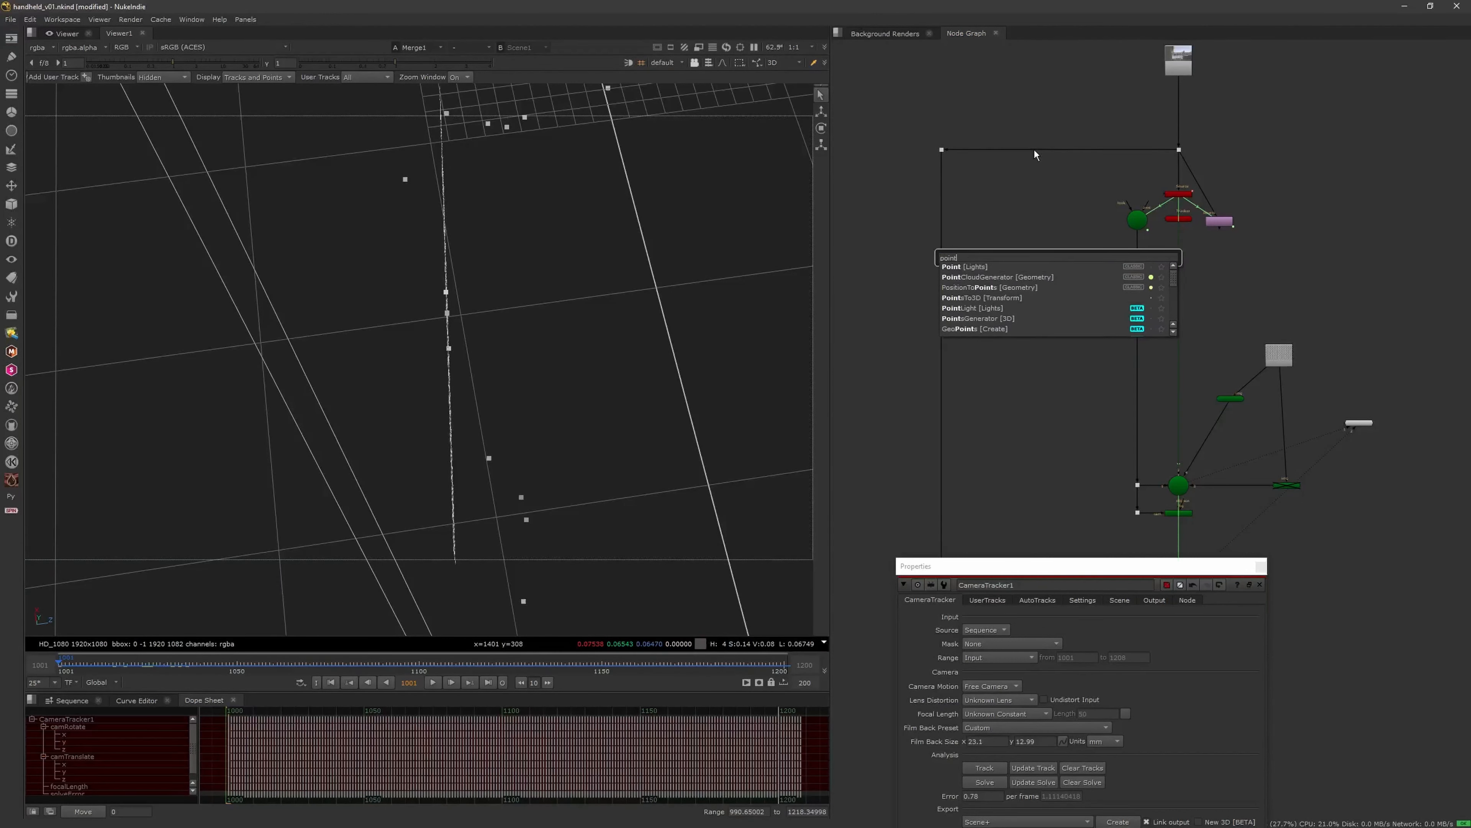
{"action": "key", "text": "Down"}
{"action": "key", "text": "Down"}
{"action": "key", "text": "Return"}
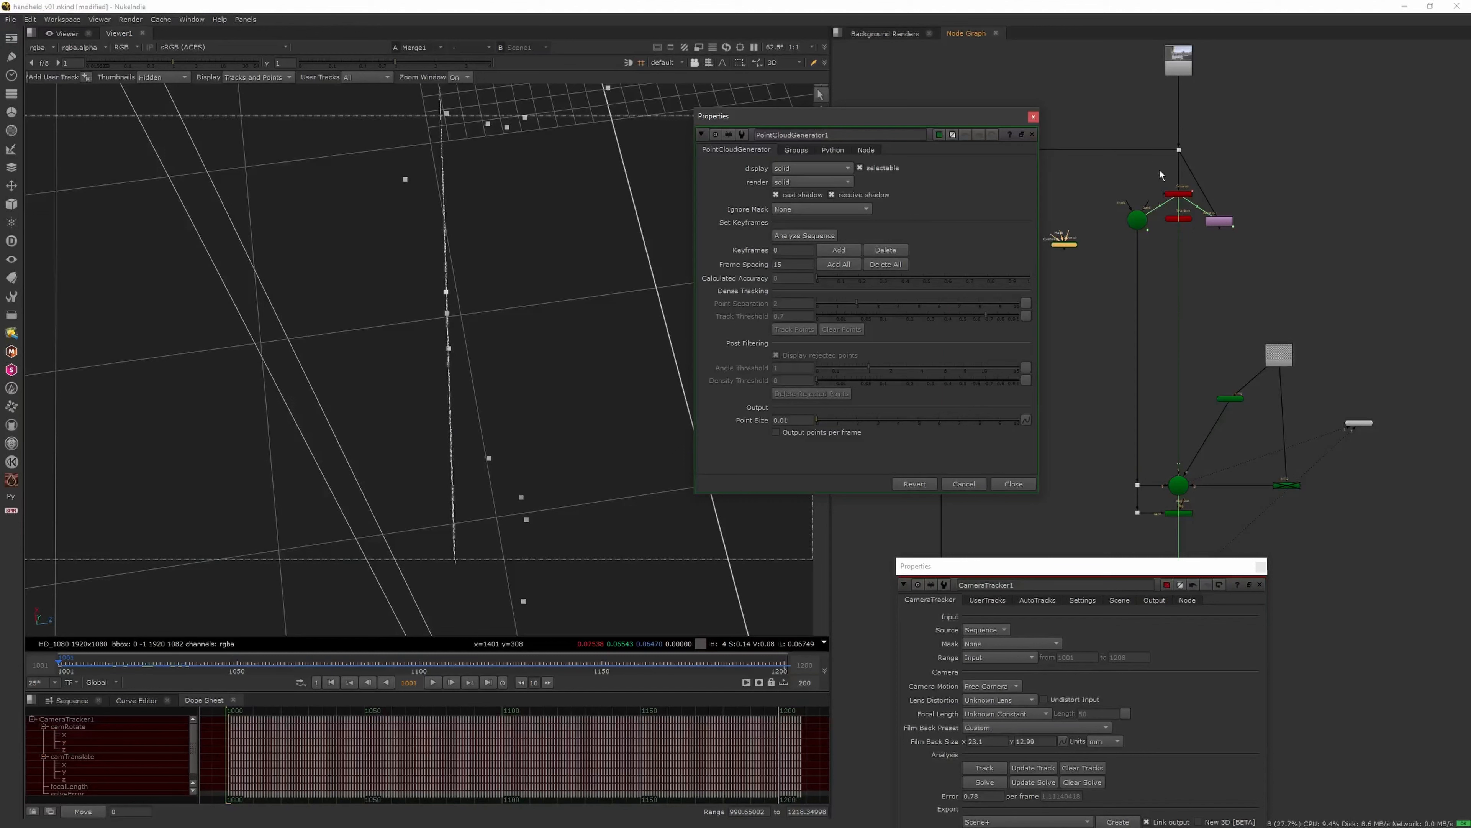
Connect PointCloudGenerator1's Source to the plate and its Camera input to Camera1, and display it in the viewer
{"action": "scroll", "coordinate": [1080, 219], "scroll_direction": "up", "scroll_amount": 3}
{"action": "middle_click_drag", "start_coordinate": [1080, 218], "coordinate": [1164, 219]}
{"action": "middle_click_drag", "start_coordinate": [1258, 277], "coordinate": [1248, 234]}
{"action": "left_click_drag", "start_coordinate": [1248, 404], "coordinate": [1249, 247], "text": "ctrl"}
{"action": "left_click_drag", "start_coordinate": [1128, 221], "coordinate": [1137, 248]}
{"action": "middle_click_drag", "start_coordinate": [1138, 113], "coordinate": [1156, 108]}
{"action": "left_click", "coordinate": [1136, 58], "text": "ctrl"}
{"action": "left_click_drag", "start_coordinate": [1161, 223], "coordinate": [1135, 58]}
{"action": "left_click_drag", "start_coordinate": [1162, 248], "coordinate": [1144, 250]}
{"action": "key", "text": "1"}
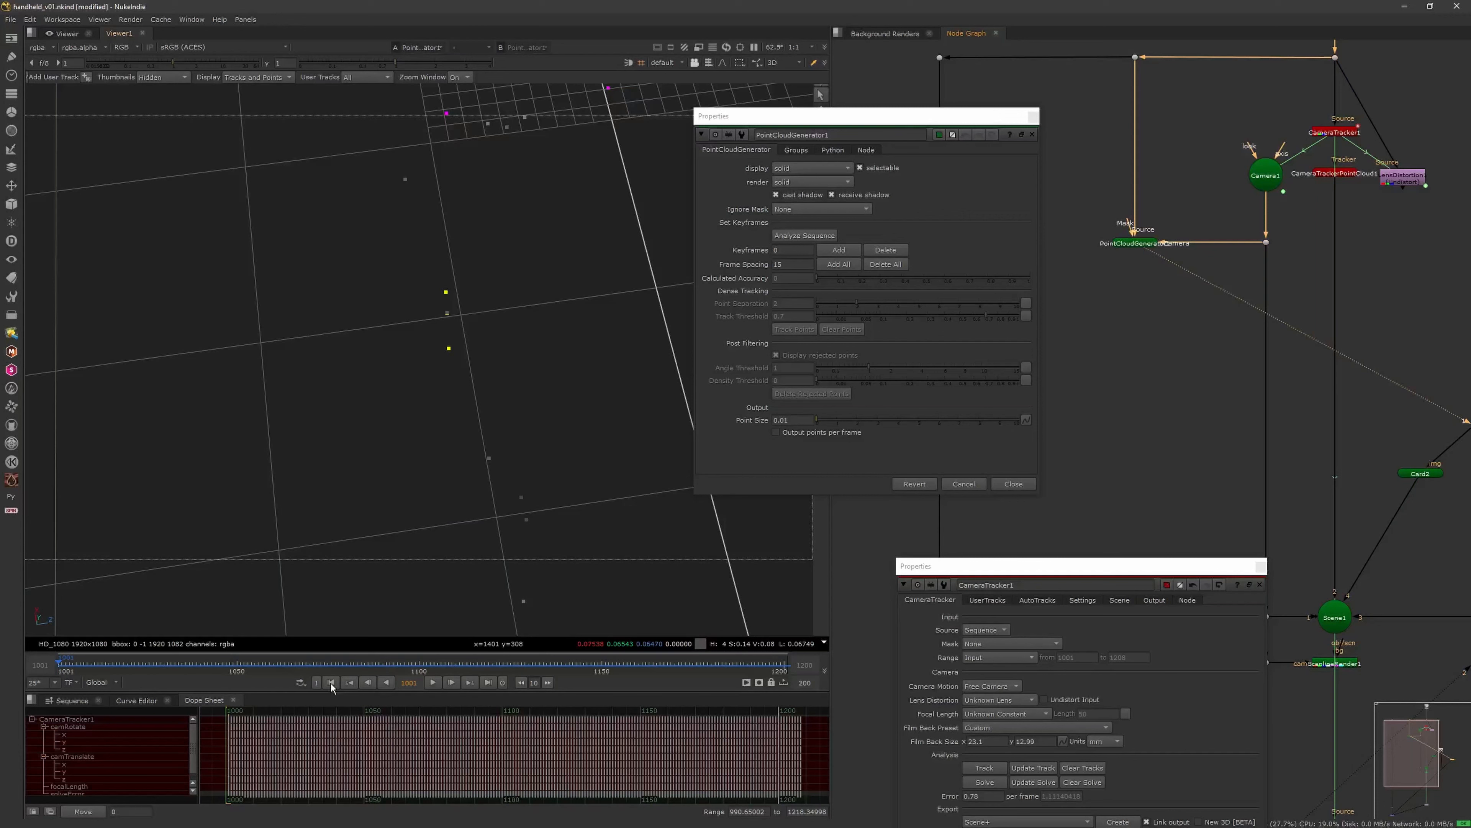
Set PointCloudGenerator1's frame spacing to 5 and add all keyframes
{"action": "double_click", "coordinate": [796, 264]}
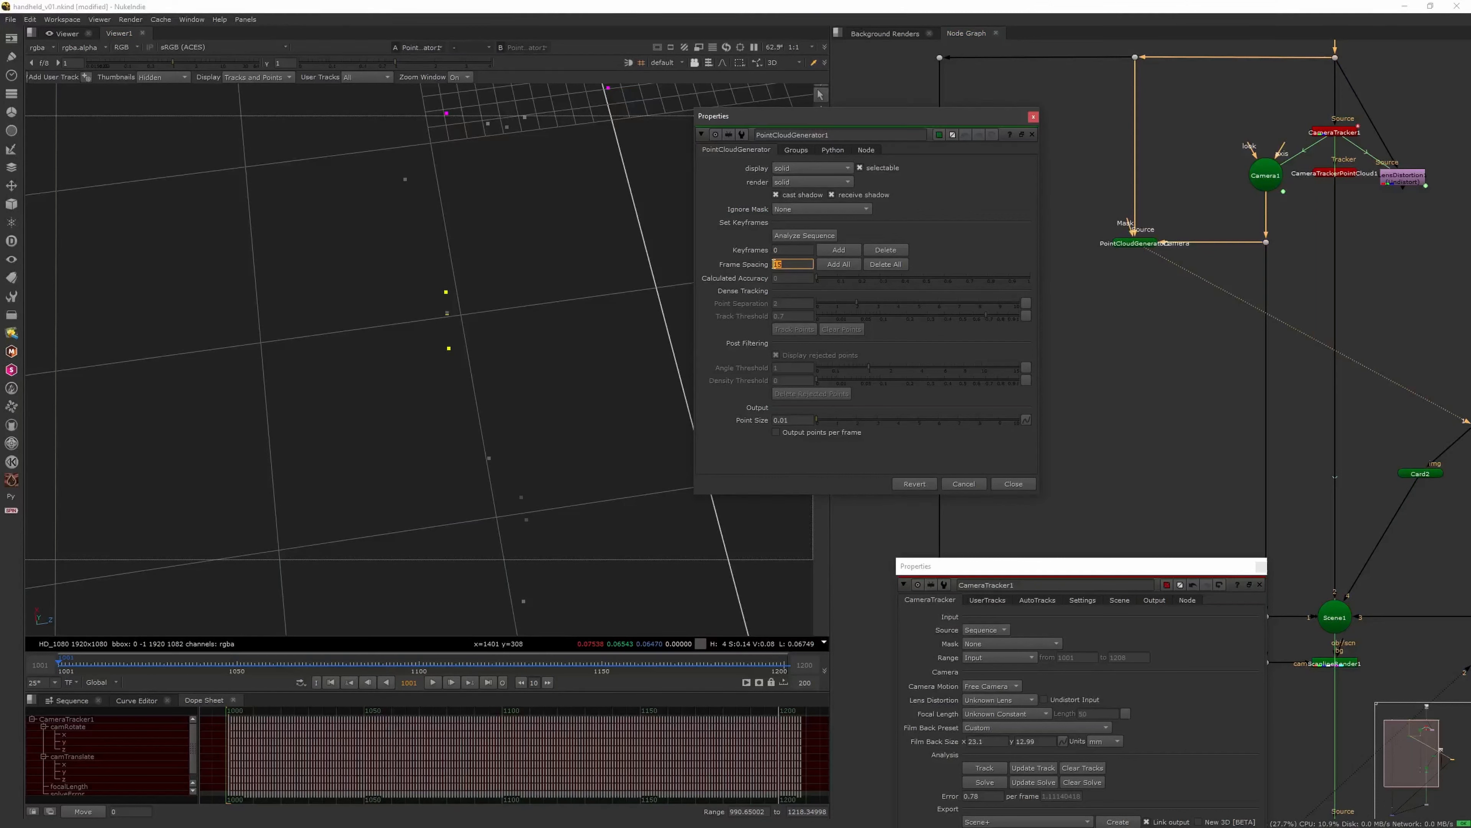
{"action": "type", "text": "5"}
{"action": "left_click", "coordinate": [834, 269]}
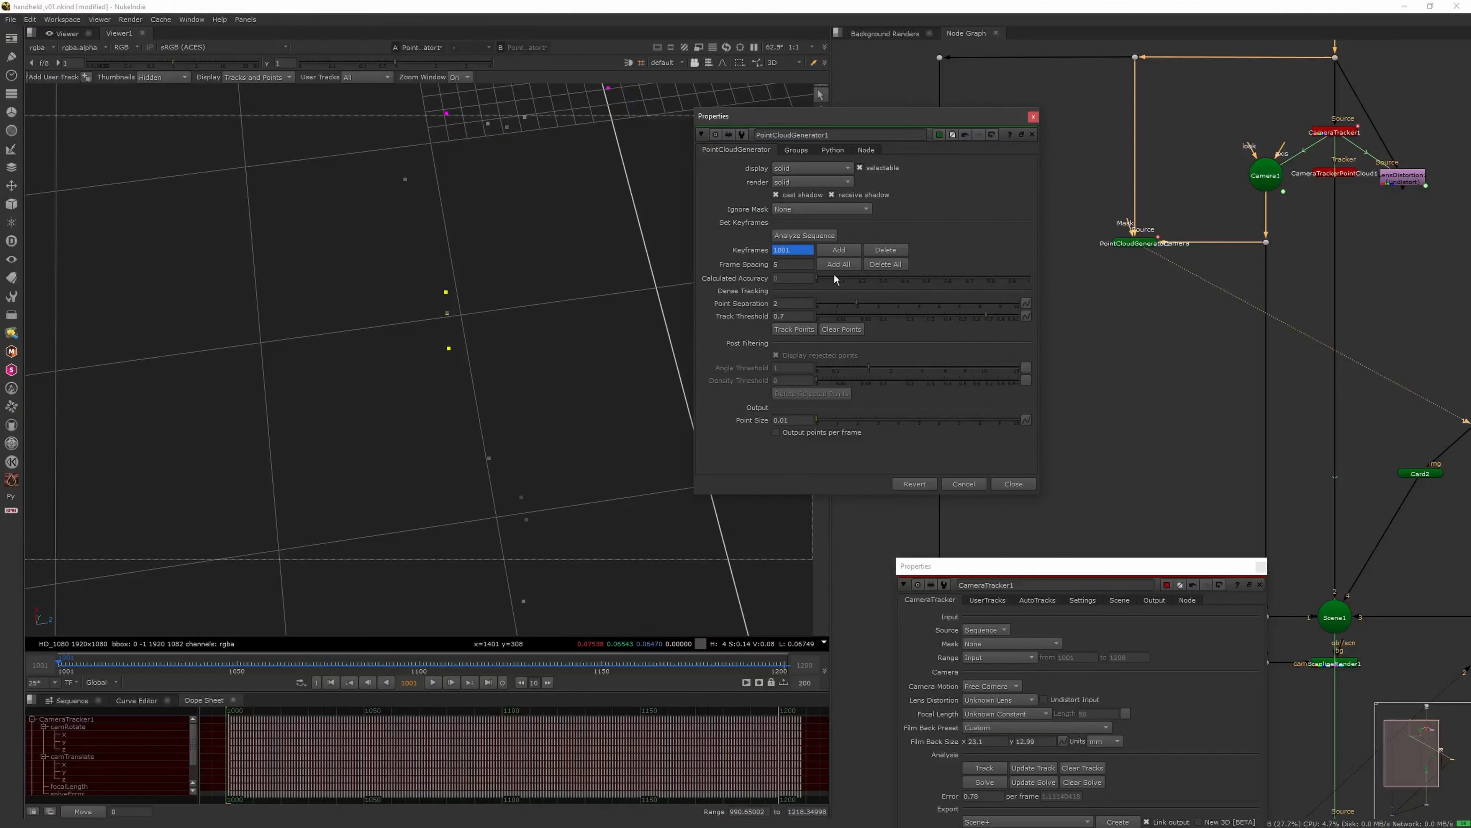
Track the dense point cloud using a Viewer1 frame range
{"action": "left_click", "coordinate": [794, 329]}
{"action": "left_click", "coordinate": [729, 402]}
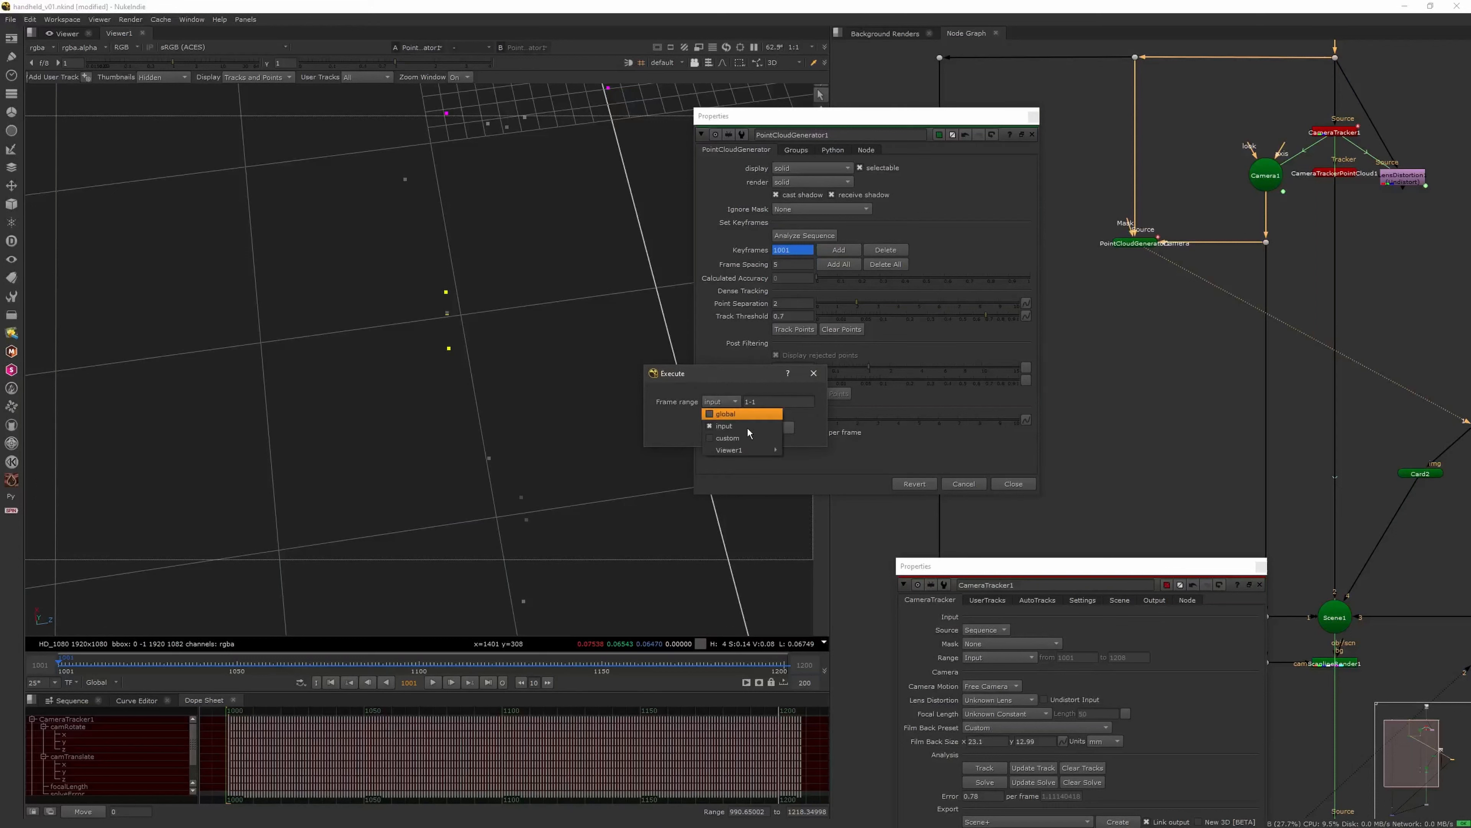
{"action": "left_click", "coordinate": [795, 451]}
{"action": "key", "text": "Return"}
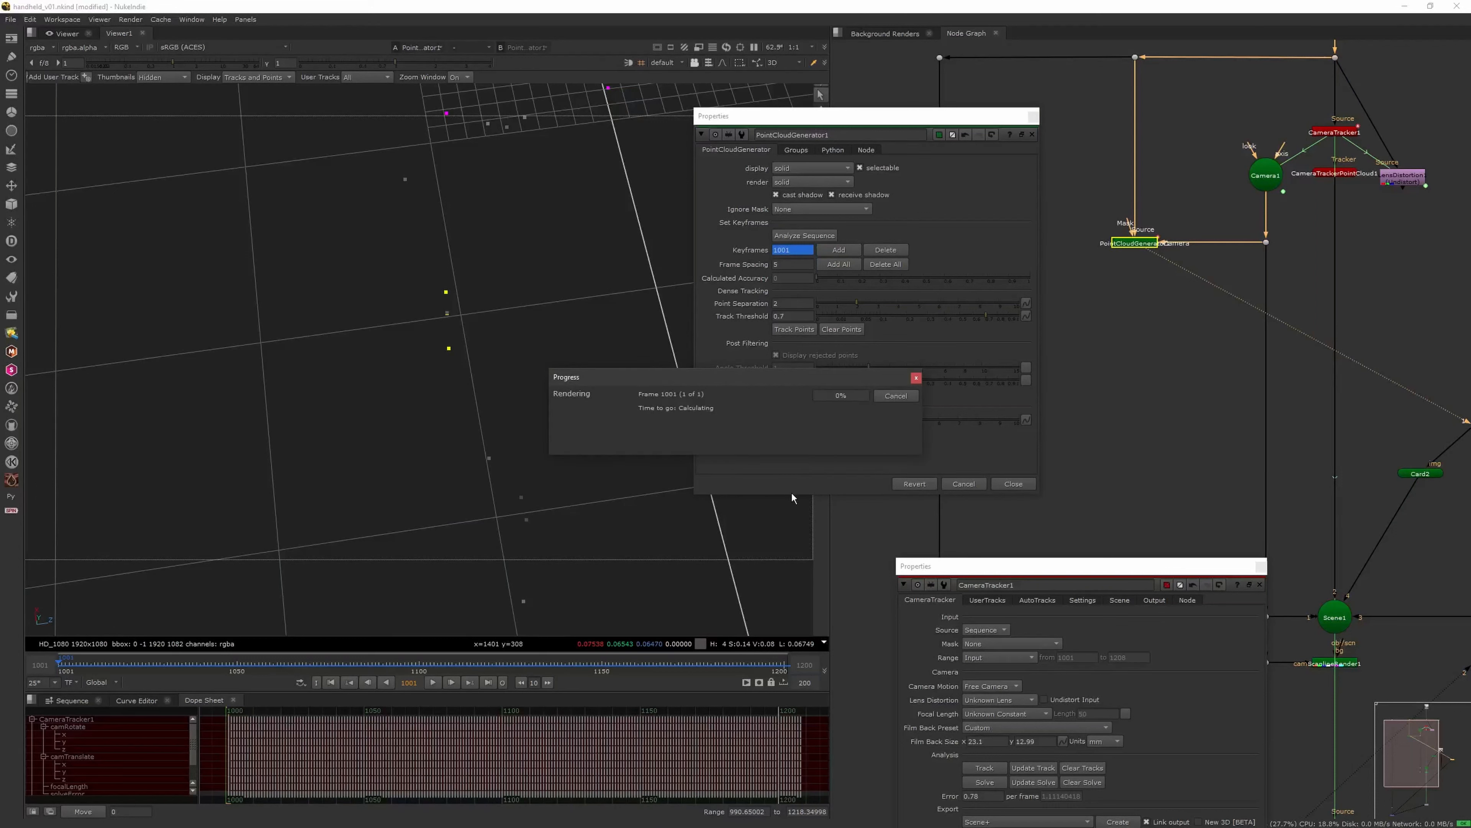
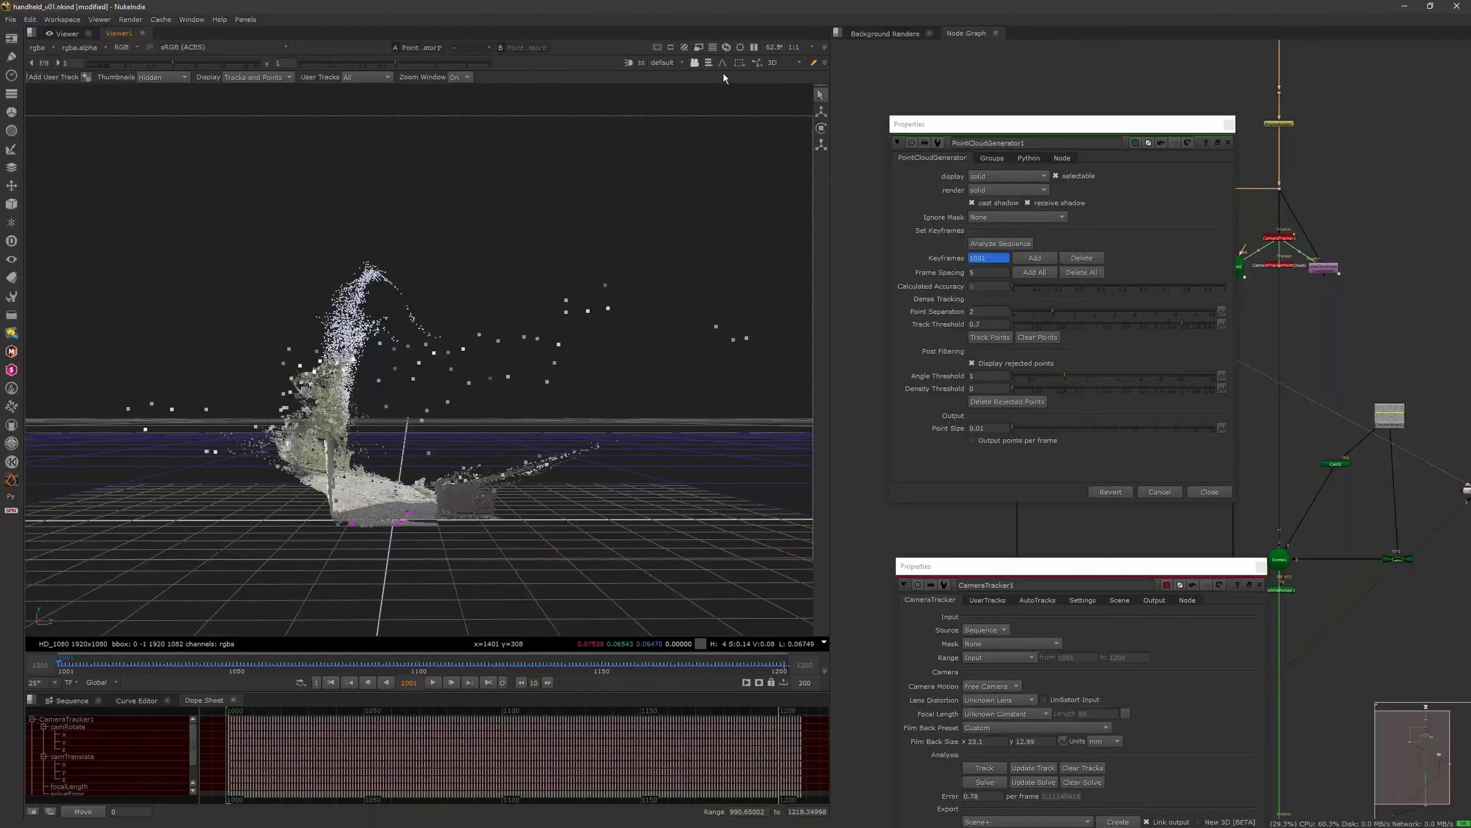
Switch the viewer selection to lasso and show PointCloudGenerator1's Groups settings
{"action": "left_click", "coordinate": [759, 98]}
{"action": "left_click_drag", "start_coordinate": [603, 256], "coordinate": [449, 387]}
{"action": "left_click", "coordinate": [742, 63]}
{"action": "left_click", "coordinate": [756, 102]}
{"action": "left_click_drag", "start_coordinate": [1139, 124], "coordinate": [988, 109]}
{"action": "left_click", "coordinate": [840, 143]}
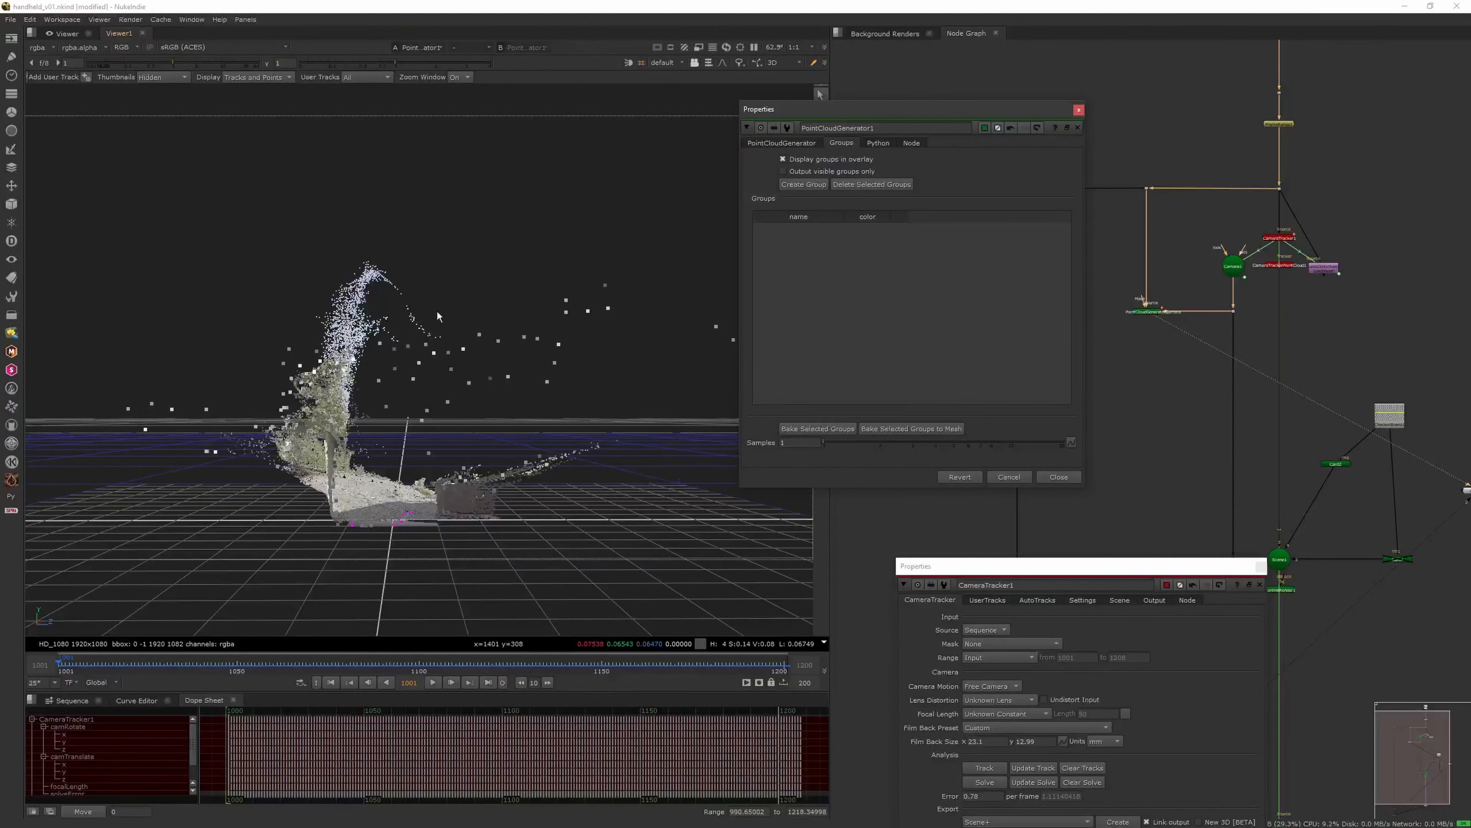
Switch the 3D selection mode to vertex selection
{"action": "middle_click_drag", "start_coordinate": [371, 316], "coordinate": [341, 526]}
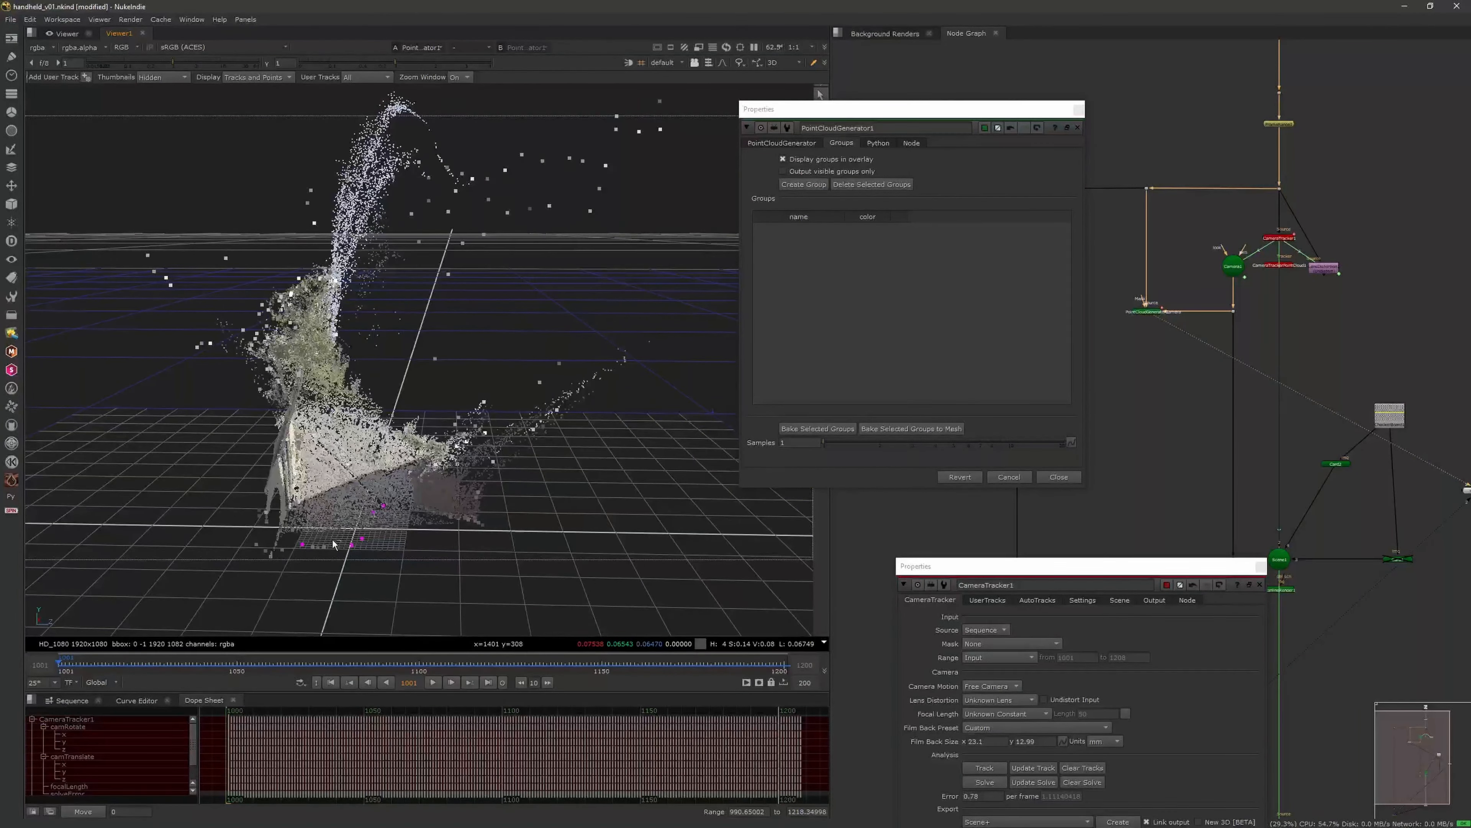
{"action": "left_click_drag", "start_coordinate": [333, 539], "coordinate": [248, 552]}
{"action": "left_click", "coordinate": [716, 68]}
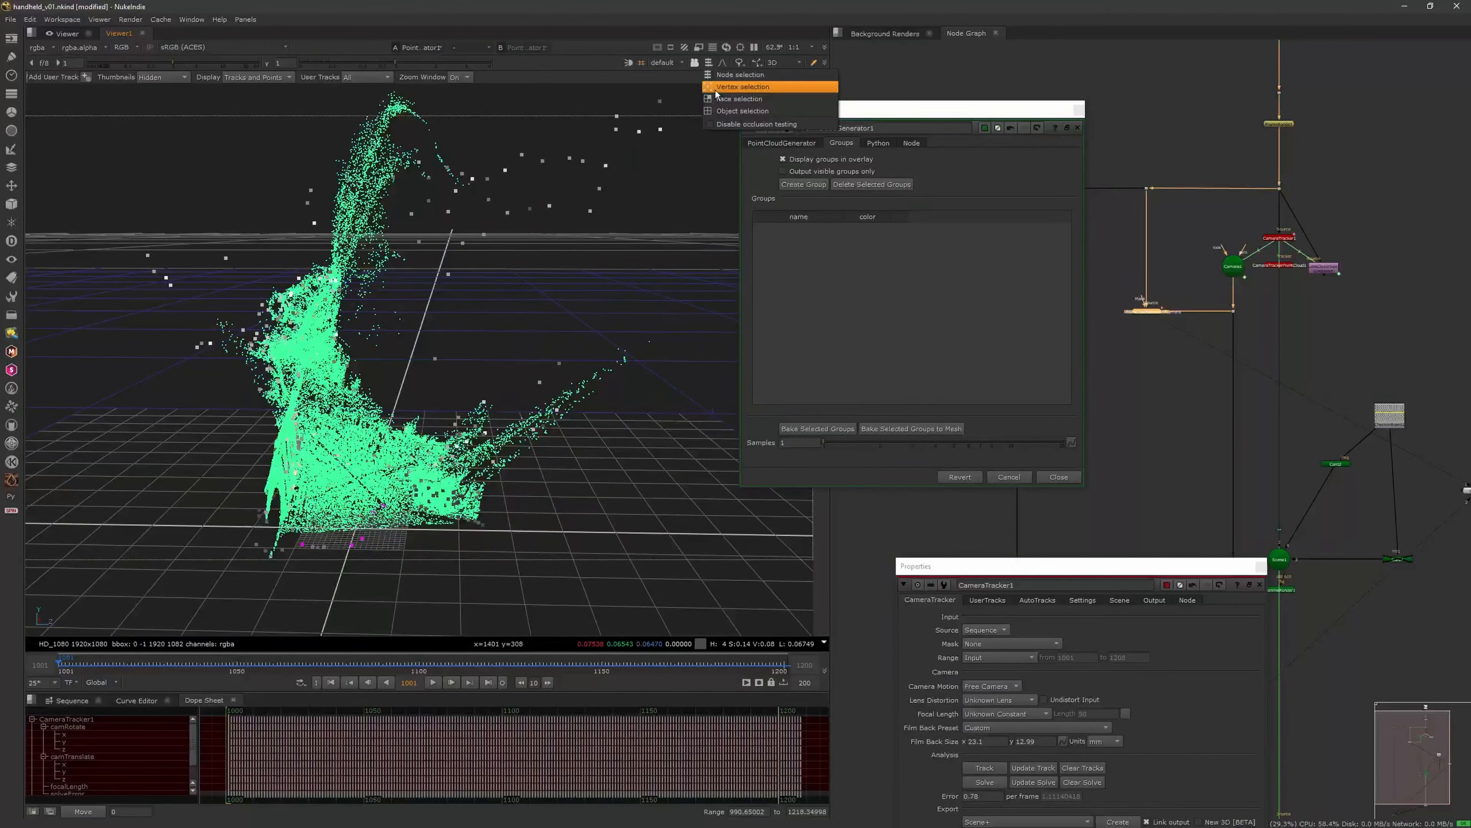
{"action": "left_click", "coordinate": [720, 95]}
Lasso-select the lower part of the point cloud, covering the wall and ground, and add the far branch of points
{"action": "middle_click_drag", "start_coordinate": [483, 363], "coordinate": [463, 410]}
{"action": "left_click", "coordinate": [451, 336]}
{"action": "left_click_drag", "start_coordinate": [452, 336], "coordinate": [359, 537], "text": "ctrl"}
{"action": "left_click_drag", "start_coordinate": [318, 597], "coordinate": [331, 591], "text": "ctrl"}
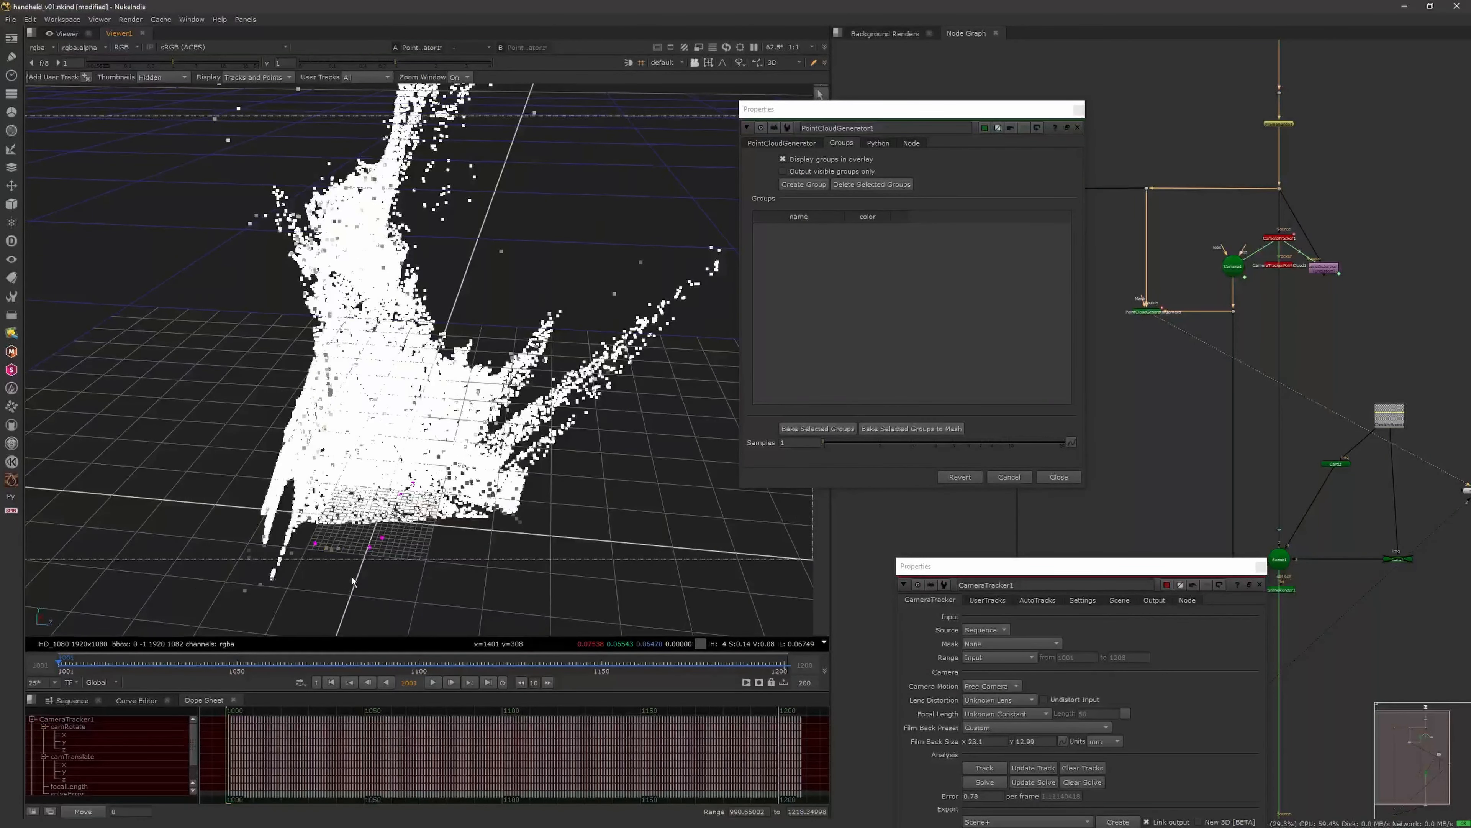
{"action": "mouse_move", "coordinate": [191, 507]}
{"action": "left_mouse_down"}
{"action": "mouse_move", "coordinate": [284, 464]}
{"action": "mouse_move", "coordinate": [322, 307]}
{"action": "left_mouse_up"}
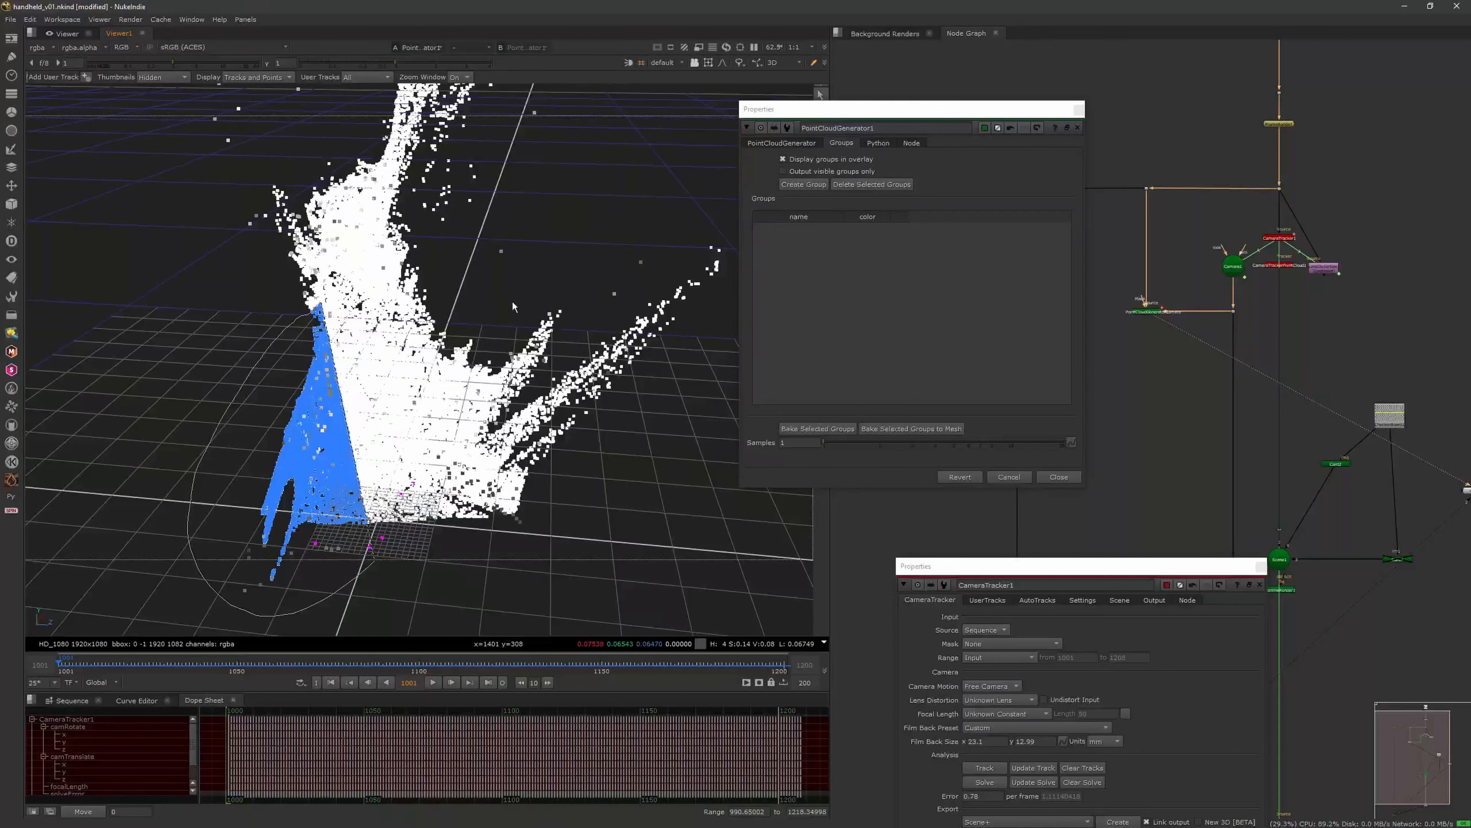
{"action": "left_click_drag", "start_coordinate": [512, 306], "coordinate": [529, 304]}
{"action": "left_click_drag", "start_coordinate": [613, 424], "coordinate": [620, 428]}
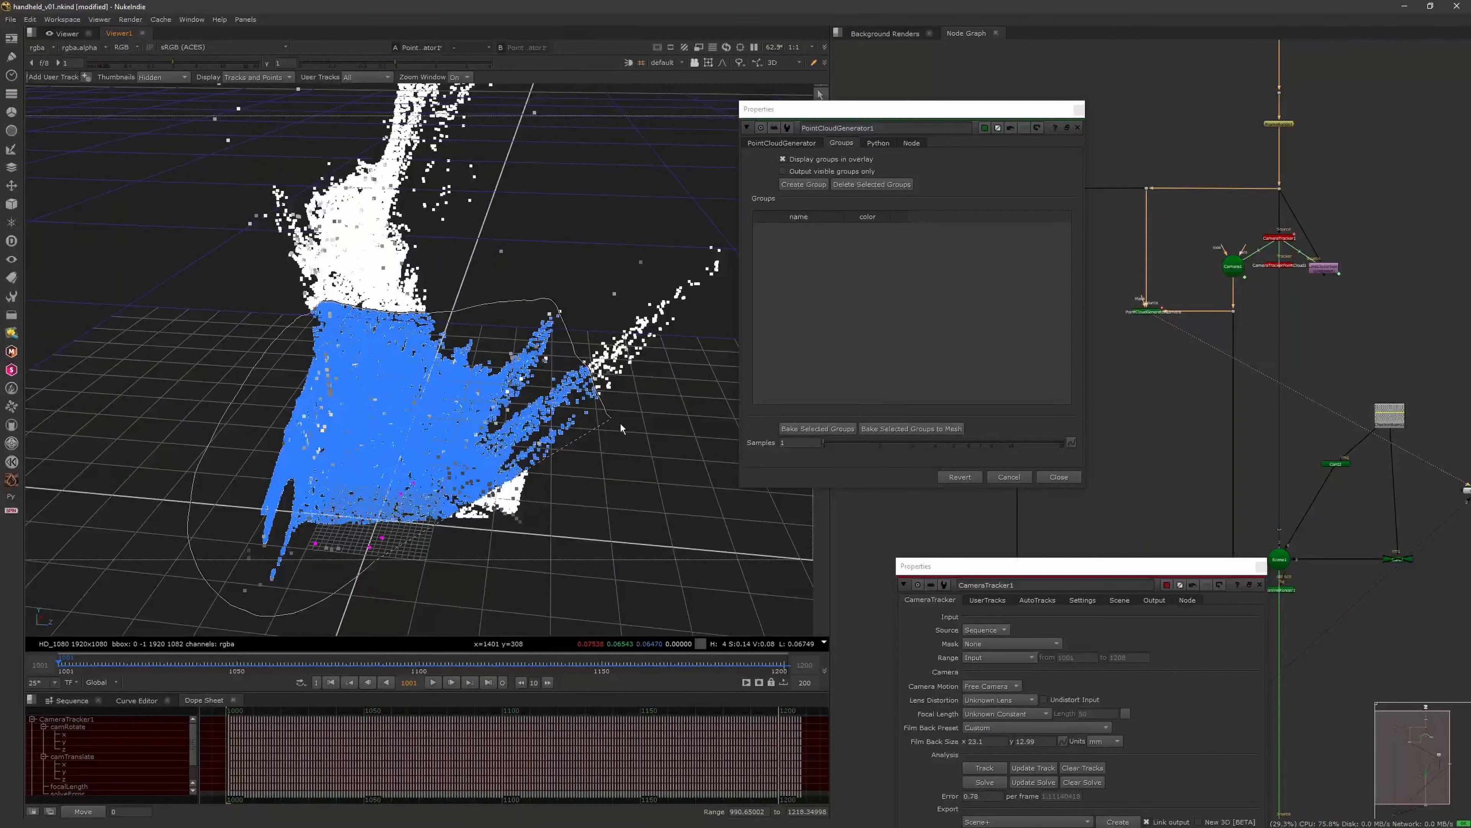
{"action": "left_click_drag", "start_coordinate": [661, 501], "coordinate": [664, 503]}
{"action": "mouse_move", "coordinate": [655, 412]}
{"action": "left_mouse_down", "text": "shift"}
{"action": "mouse_move", "coordinate": [605, 434]}
{"action": "mouse_move", "coordinate": [552, 304]}
{"action": "mouse_move", "coordinate": [733, 248]}
{"action": "left_mouse_up", "text": "shift"}
{"action": "mouse_move", "coordinate": [625, 371]}
{"action": "left_mouse_down", "text": "ctrl"}
{"action": "mouse_move", "coordinate": [458, 319]}
{"action": "mouse_move", "coordinate": [394, 357]}
{"action": "mouse_move", "coordinate": [387, 395]}
{"action": "left_mouse_up", "text": "ctrl"}
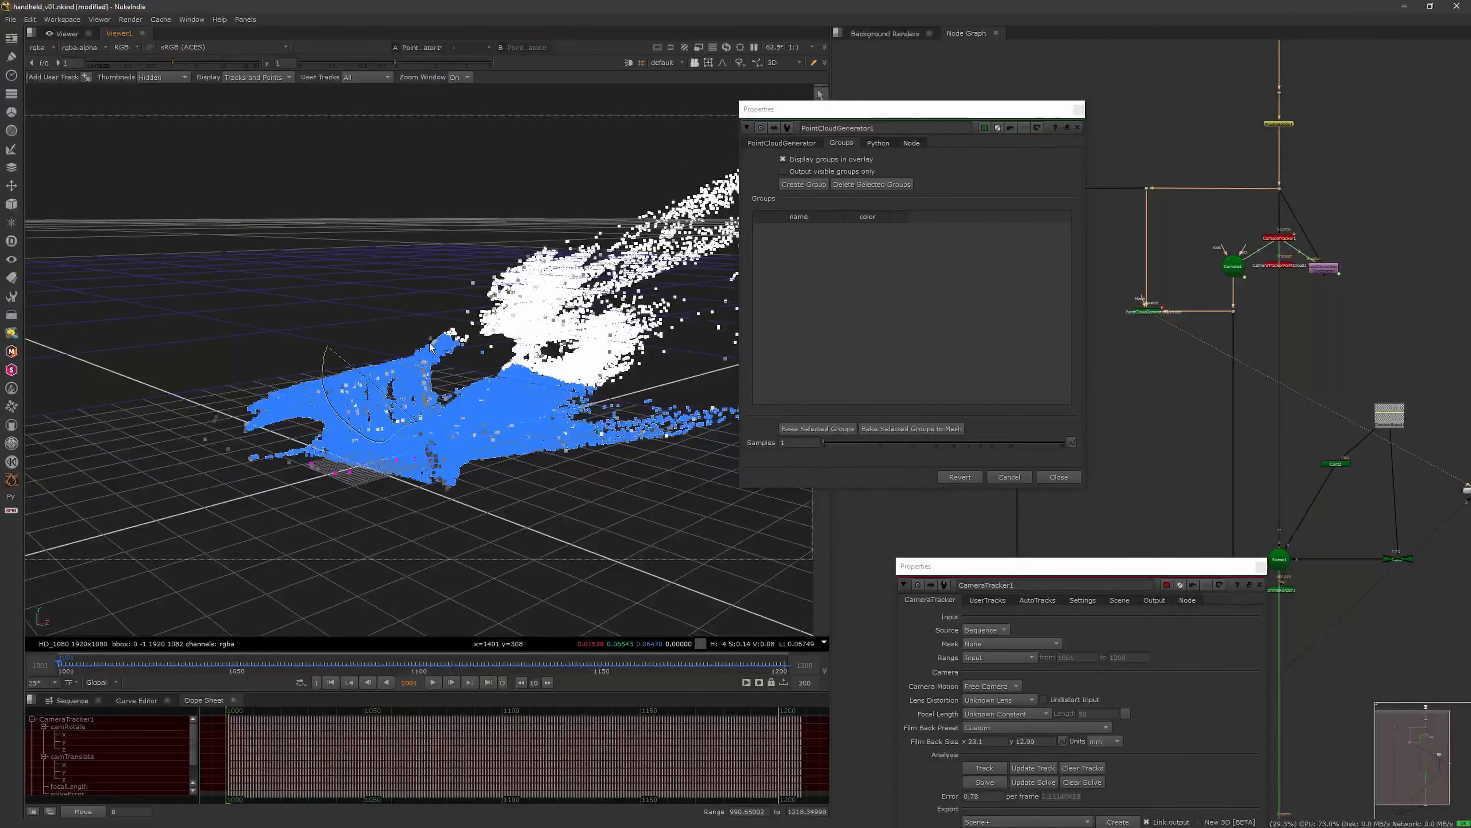
{"action": "left_click_drag", "start_coordinate": [453, 381], "coordinate": [786, 315], "text": "ctrl"}
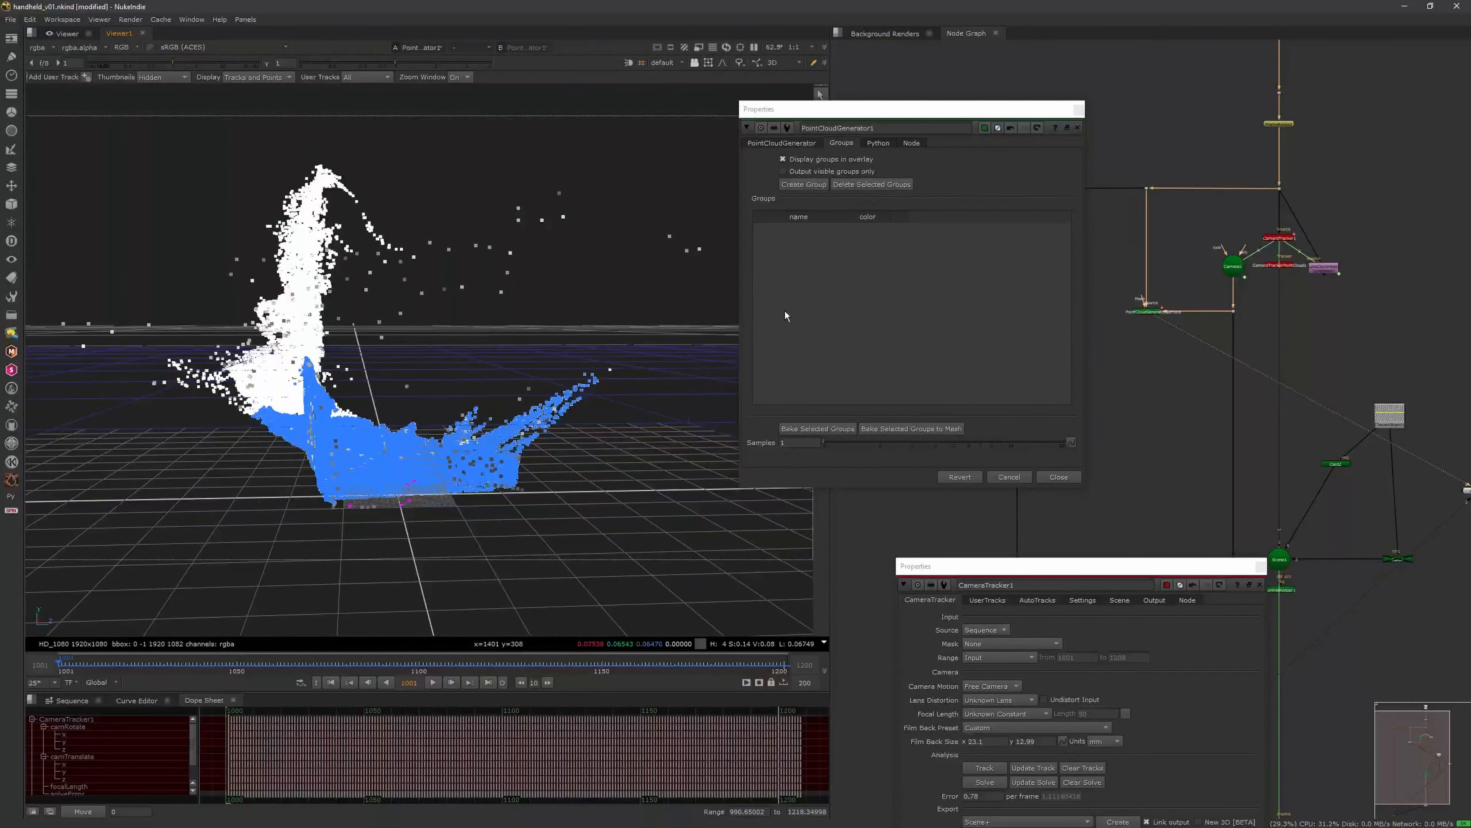
Create a group from the selected points and bake it to a mesh
{"action": "left_click", "coordinate": [818, 186]}
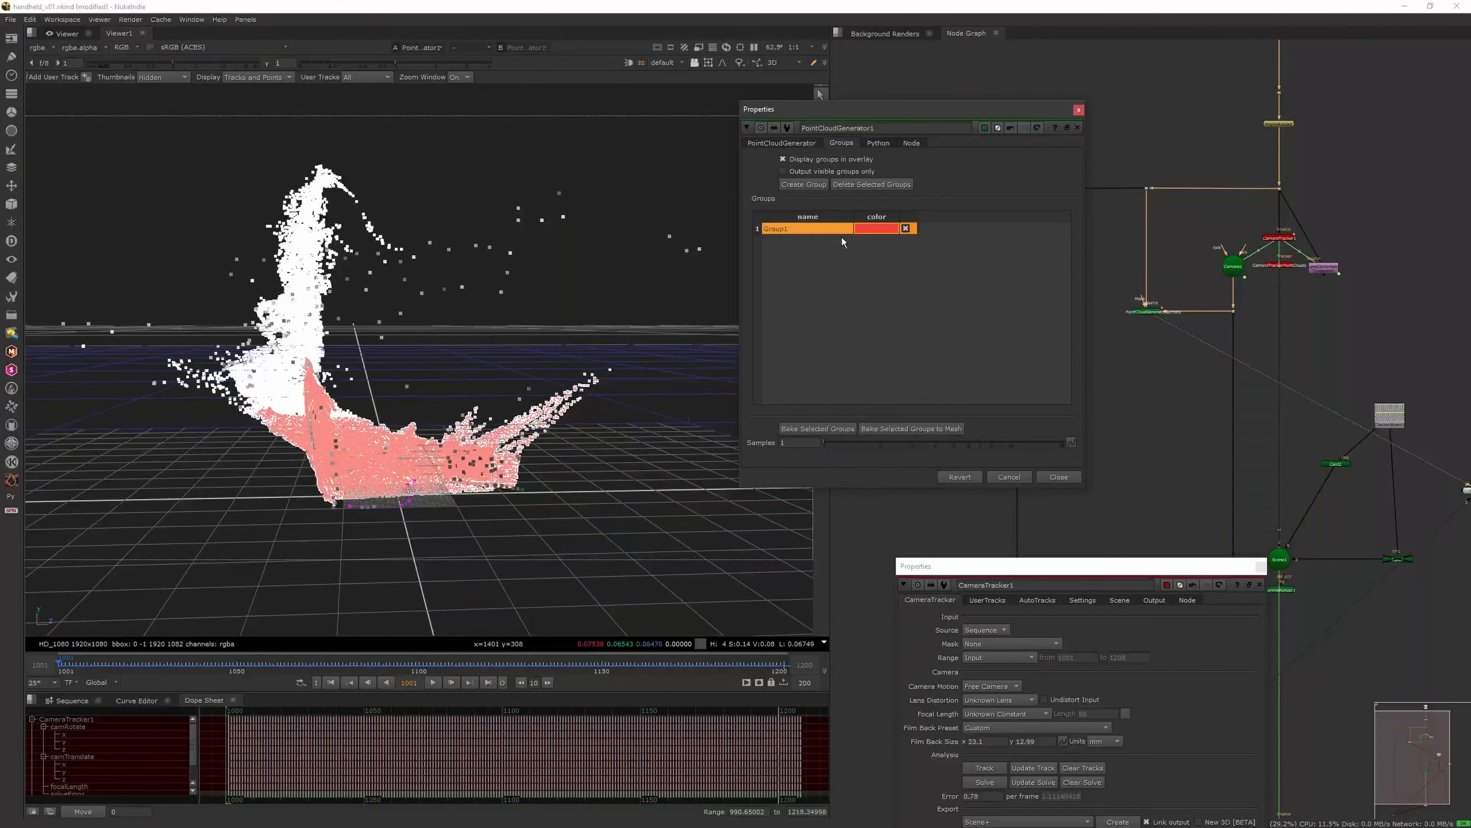
{"action": "left_click", "coordinate": [908, 428]}
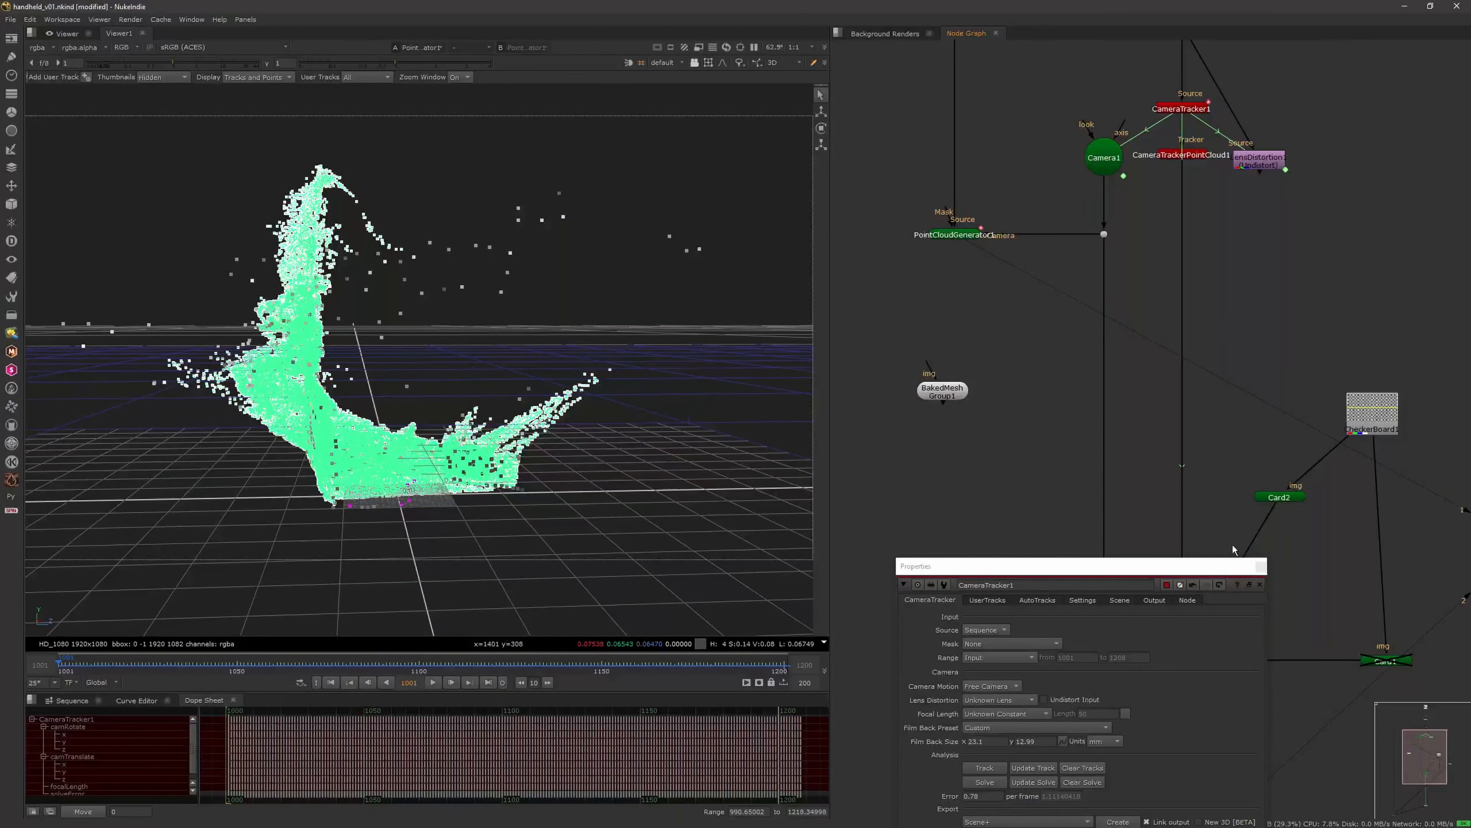
Display the baked mesh in the viewer and switch the selection mode back to node selection
{"action": "left_click", "coordinate": [1261, 566]}
{"action": "left_click", "coordinate": [955, 397]}
{"action": "key", "text": "1"}
{"action": "left_click", "coordinate": [936, 444]}
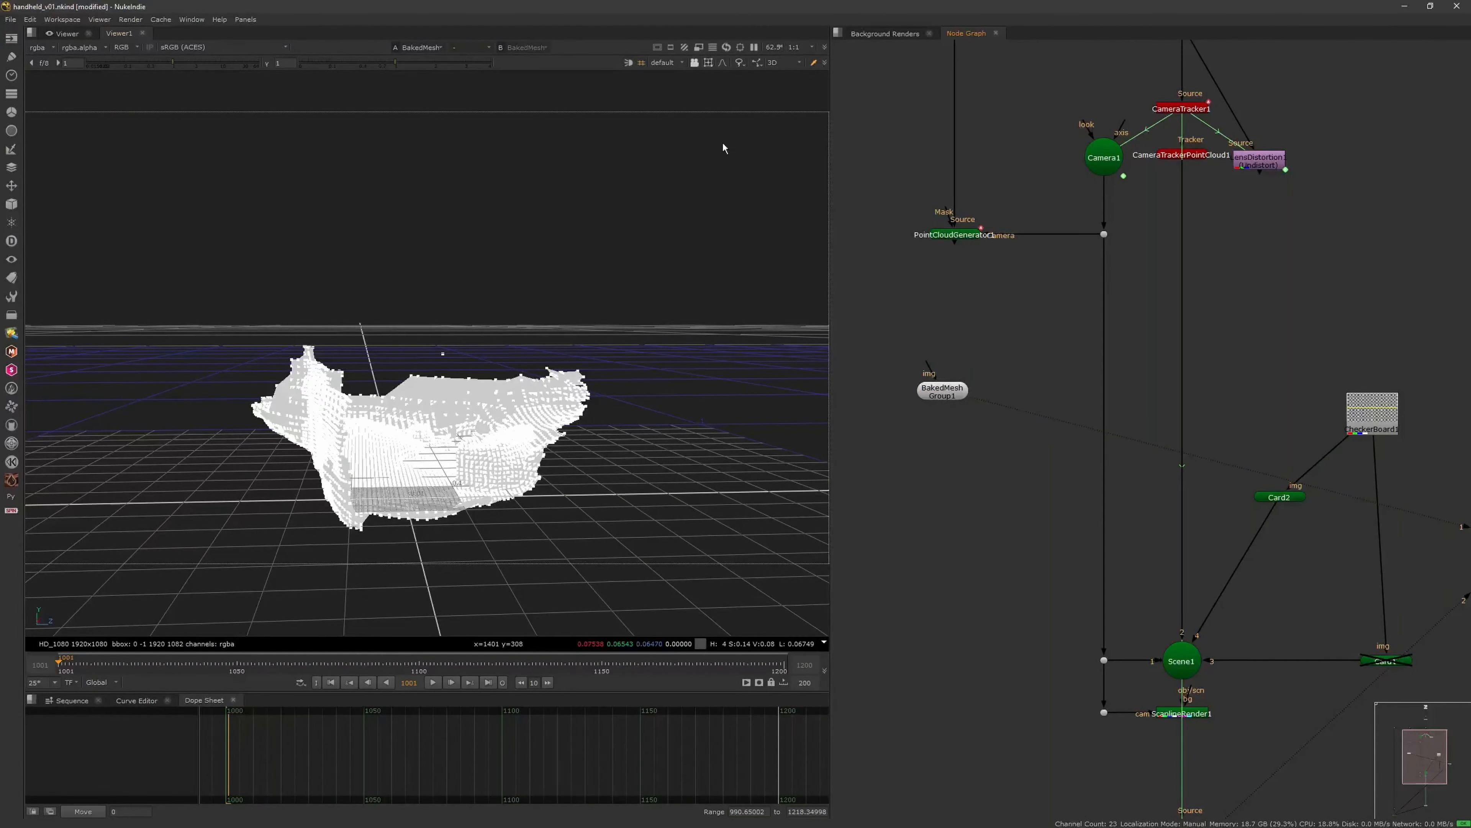
{"action": "left_click", "coordinate": [708, 62]}
{"action": "left_click", "coordinate": [719, 76]}
{"action": "left_click_drag", "start_coordinate": [678, 194], "coordinate": [530, 399], "text": "ctrl"}
{"action": "scroll", "coordinate": [976, 428], "scroll_direction": "down", "scroll_amount": 4}
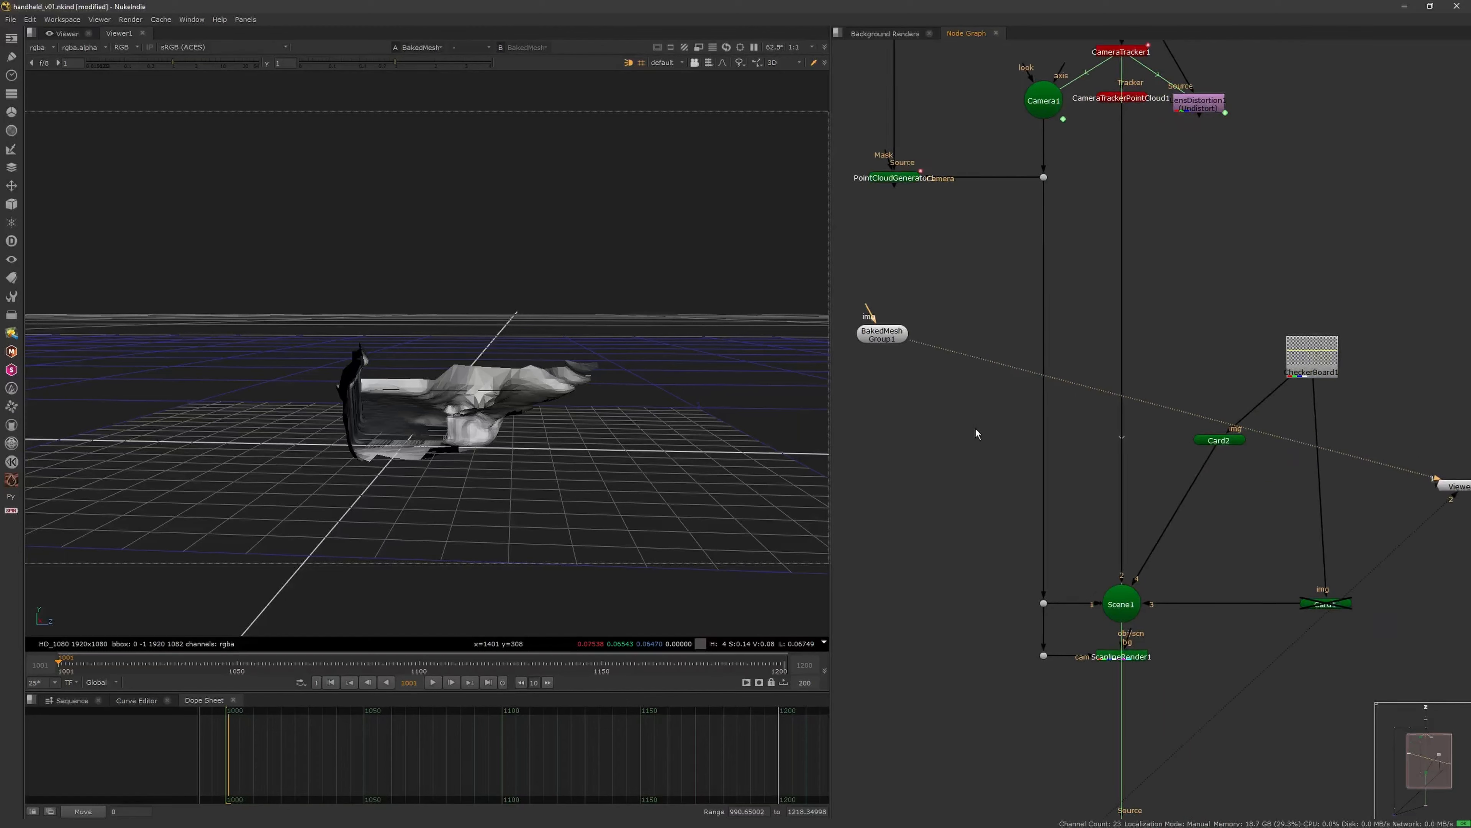
Feed the baked mesh through an ApplyMaterial with a BasicMaterial and connect the result to Scene1
{"action": "left_click_drag", "start_coordinate": [942, 364], "coordinate": [1143, 351]}
{"action": "left_click", "coordinate": [1127, 343]}
{"action": "scroll", "coordinate": [1127, 343], "scroll_direction": "up", "scroll_amount": 4}
{"action": "middle_click_drag", "start_coordinate": [1118, 319], "coordinate": [1138, 314]}
{"action": "left_click_drag", "start_coordinate": [1151, 331], "coordinate": [883, 445]}
{"action": "middle_click_drag", "start_coordinate": [961, 468], "coordinate": [1017, 391]}
{"action": "left_click_drag", "start_coordinate": [941, 383], "coordinate": [1090, 514]}
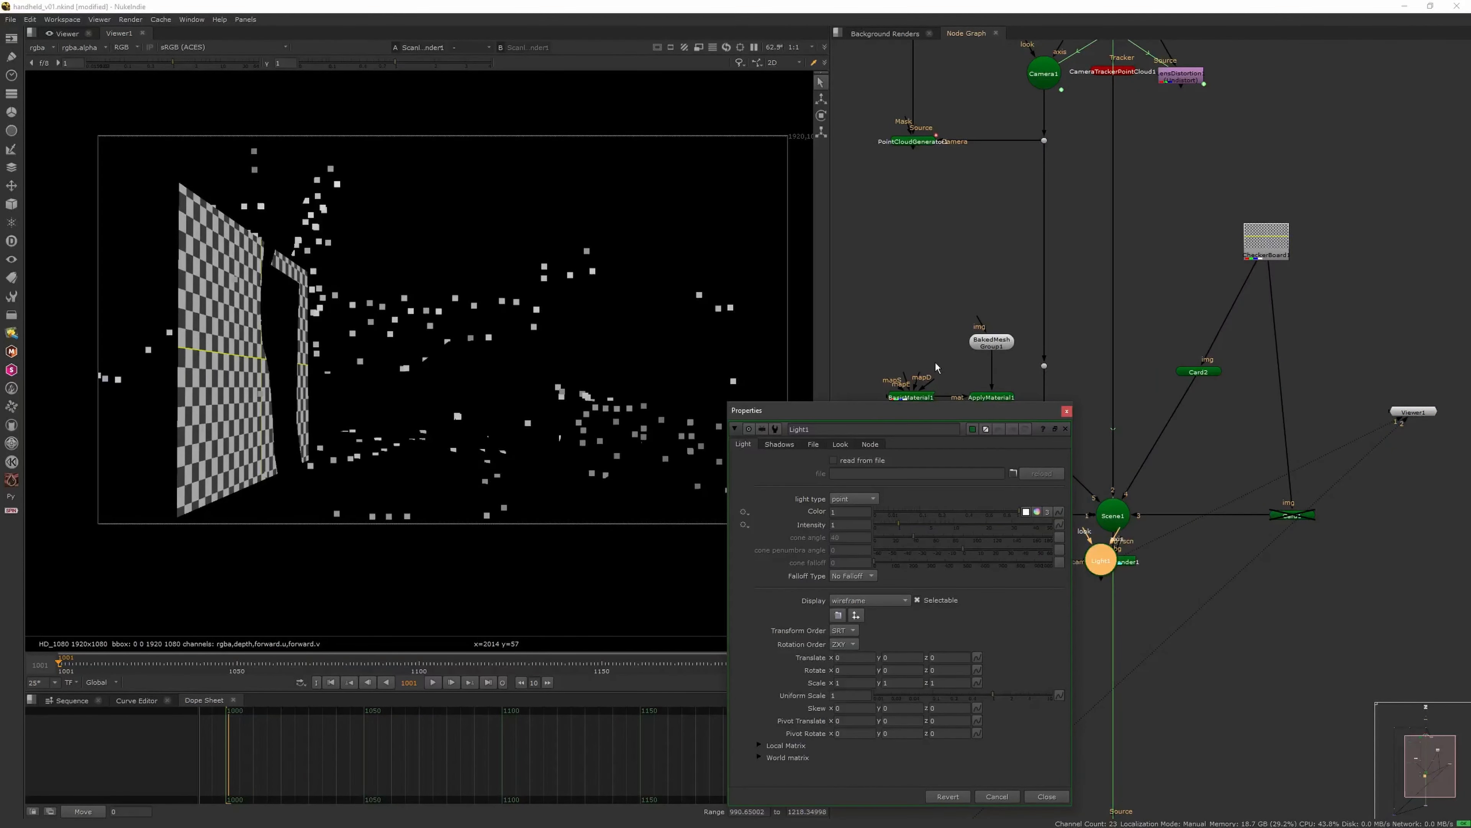
Connect Light1 to Scene1 and display the scene in the 3D viewer
{"action": "left_click", "coordinate": [1067, 411]}
{"action": "left_click_drag", "start_coordinate": [1105, 561], "coordinate": [1155, 504]}
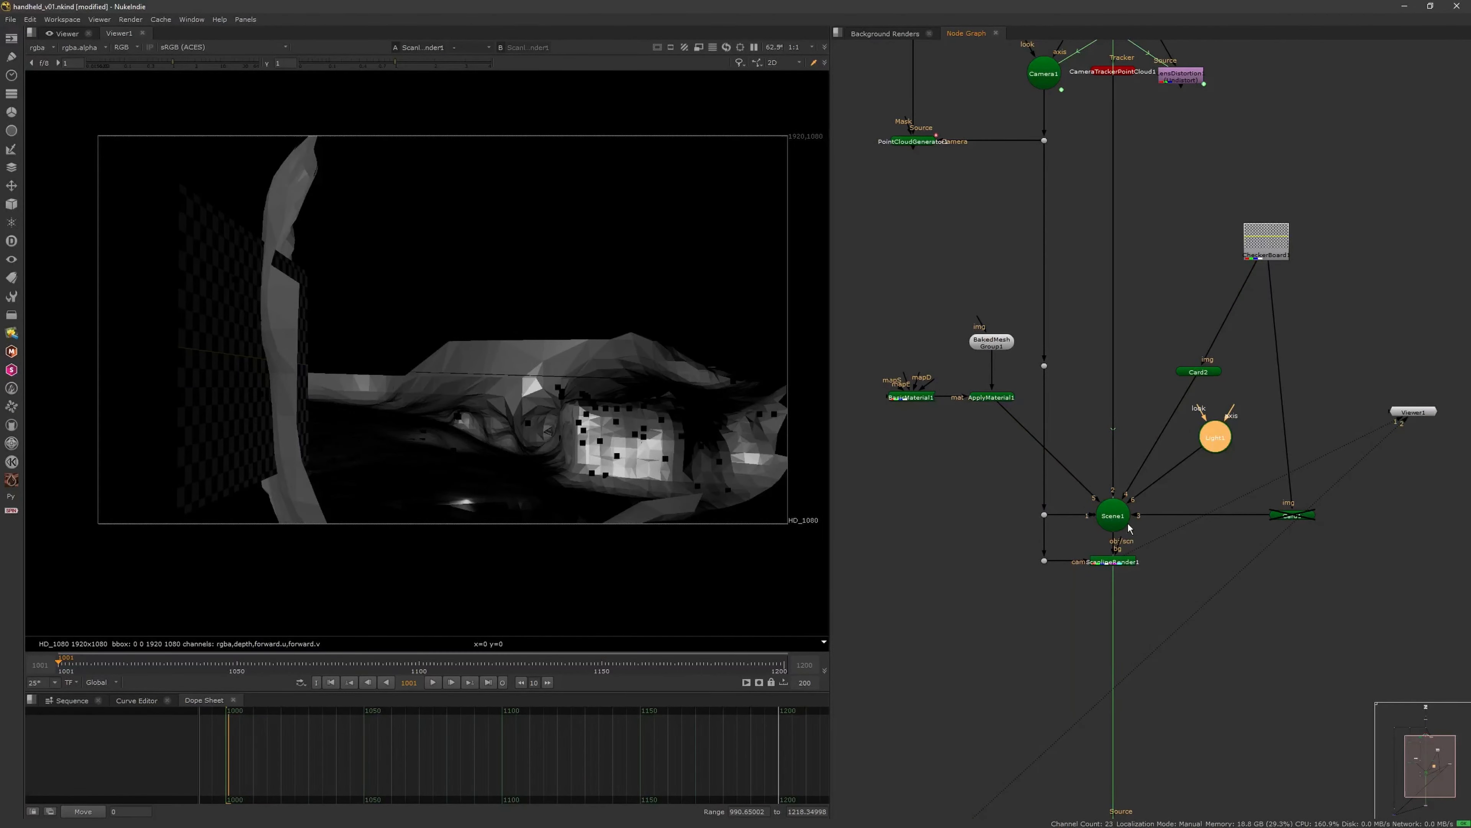
{"action": "left_click", "coordinate": [1112, 524]}
{"action": "key", "text": "1"}
{"action": "left_click", "coordinate": [679, 526]}
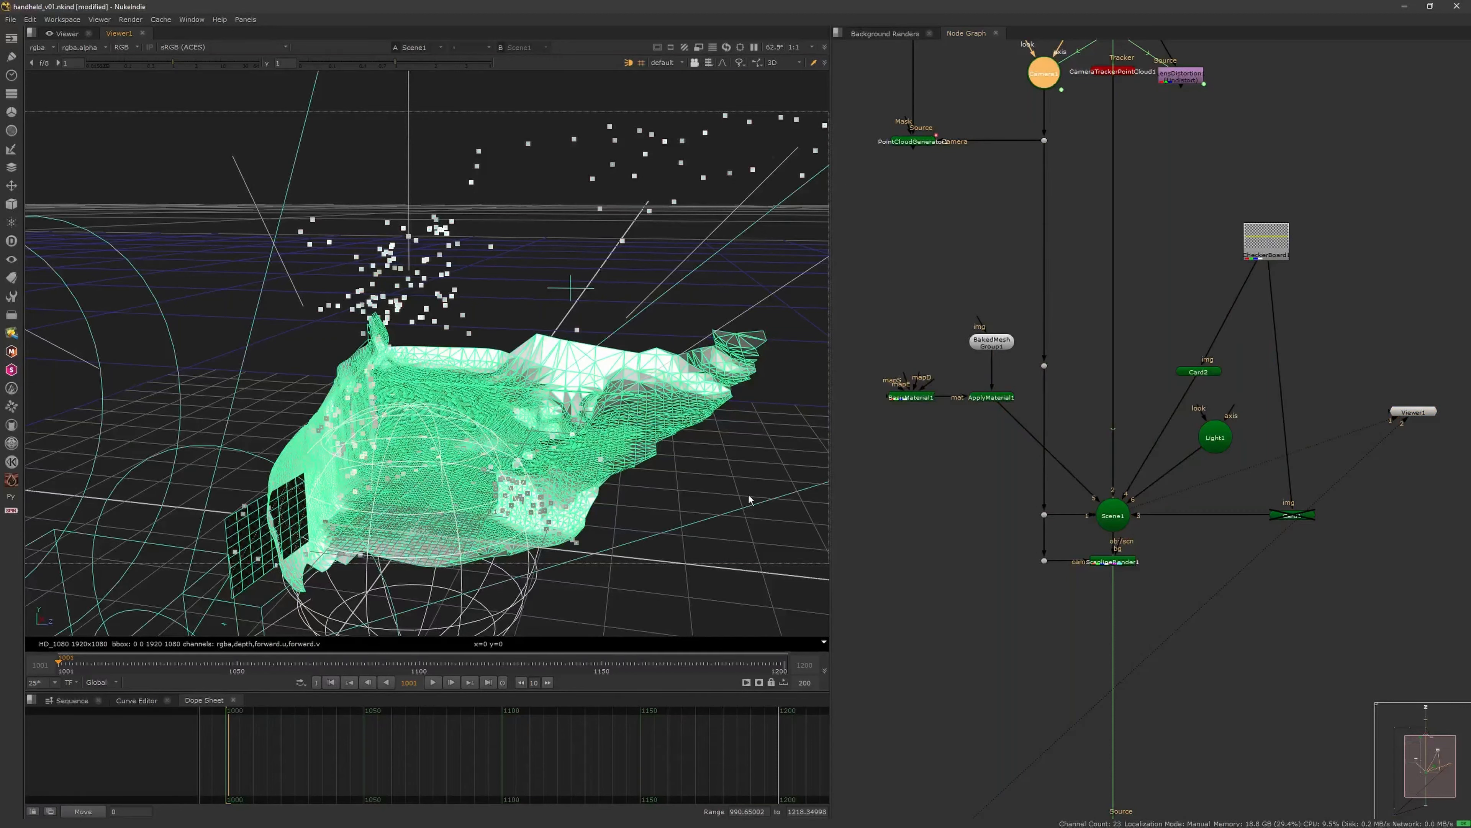
Set Light1's uniform scale to 0.07 and raise the light to a y translate of 0.303
{"action": "double_click", "coordinate": [1211, 440]}
{"action": "left_click", "coordinate": [927, 695]}
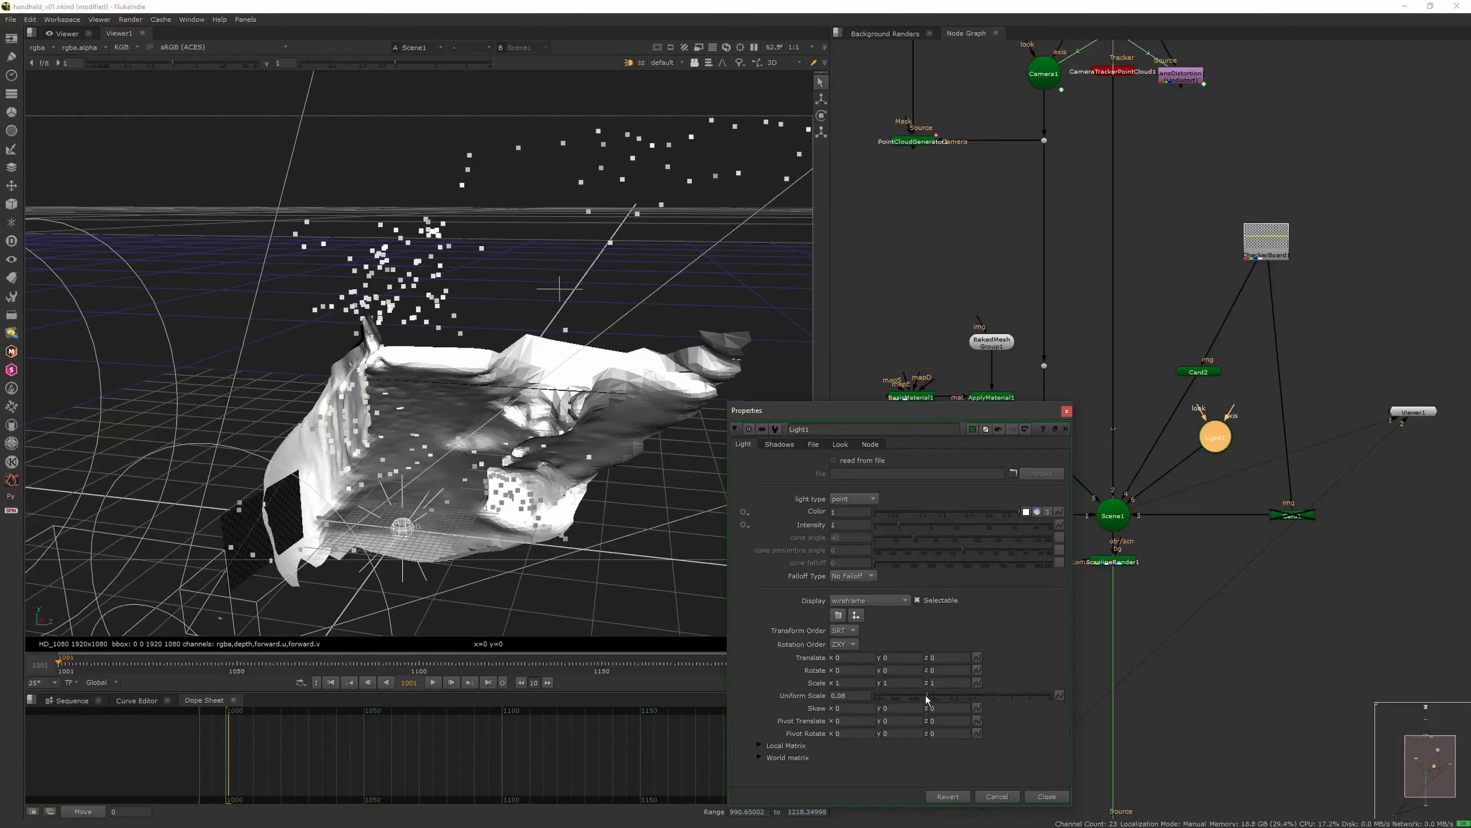
{"action": "left_click", "coordinate": [399, 525]}
{"action": "scroll", "coordinate": [405, 503], "scroll_direction": "down", "scroll_amount": 4}
{"action": "left_click_drag", "start_coordinate": [660, 307], "coordinate": [615, 344], "text": "ctrl"}
{"action": "left_click", "coordinate": [820, 103]}
{"action": "left_click_drag", "start_coordinate": [396, 392], "coordinate": [396, 348]}
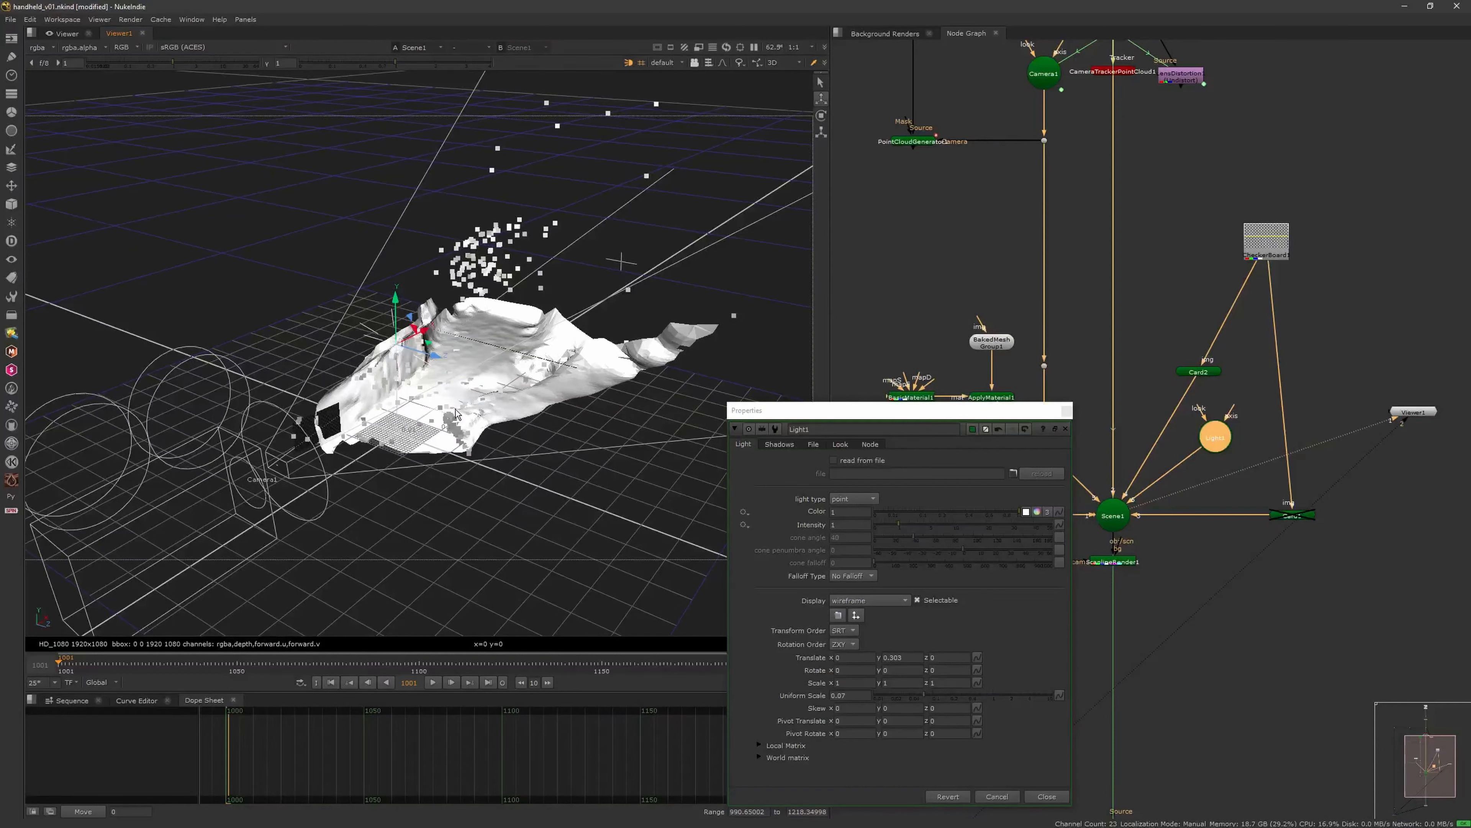
Check the Merge1 composite and the ScanlineRender1 output in the 2D viewer, scrubbing the shot to frame 1075
{"action": "key", "text": "Tab"}
{"action": "left_click", "coordinate": [1190, 593]}
{"action": "key", "text": "2"}
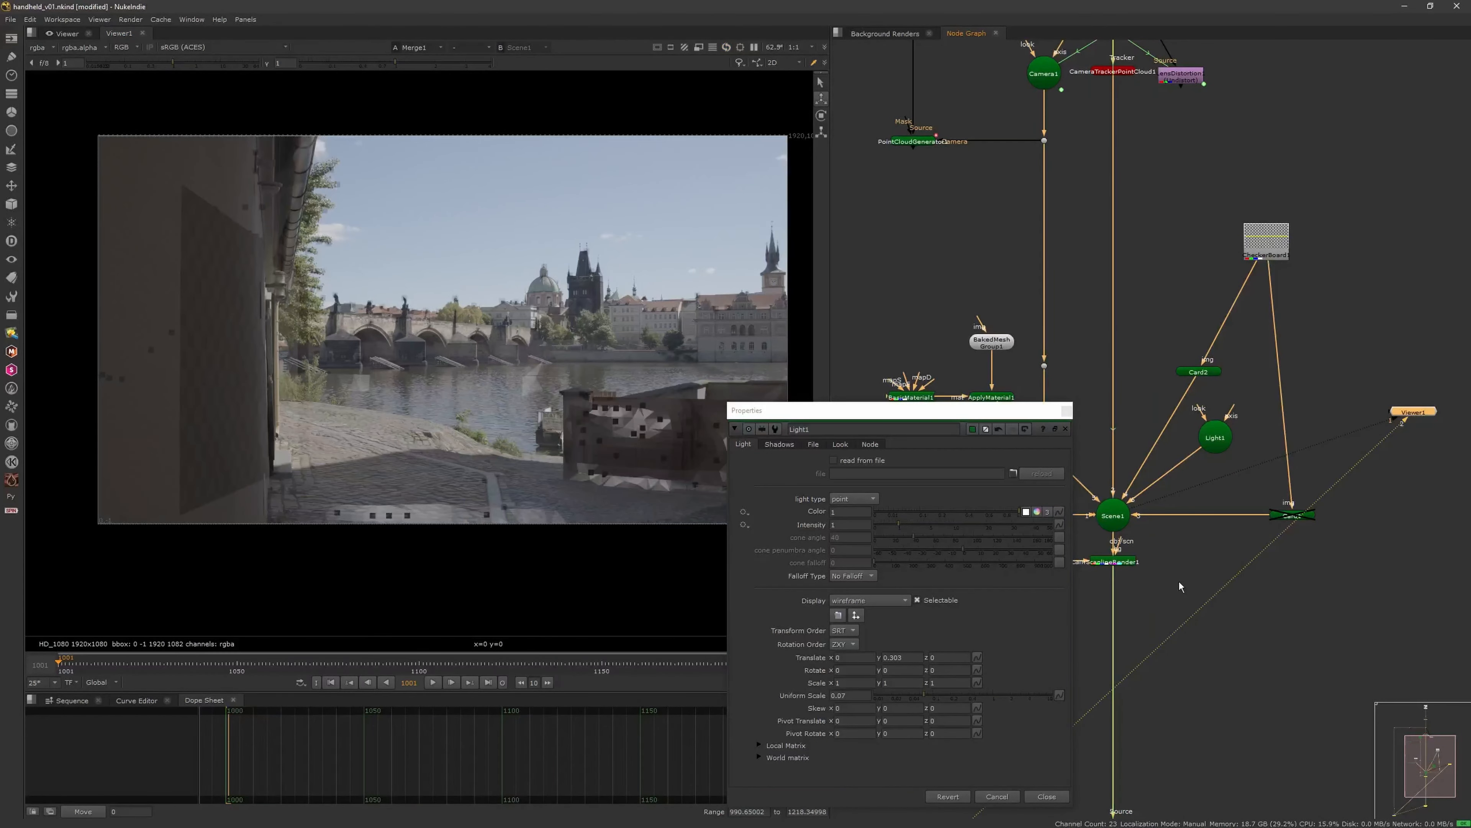
{"action": "left_click", "coordinate": [1067, 412]}
{"action": "key", "text": "1"}
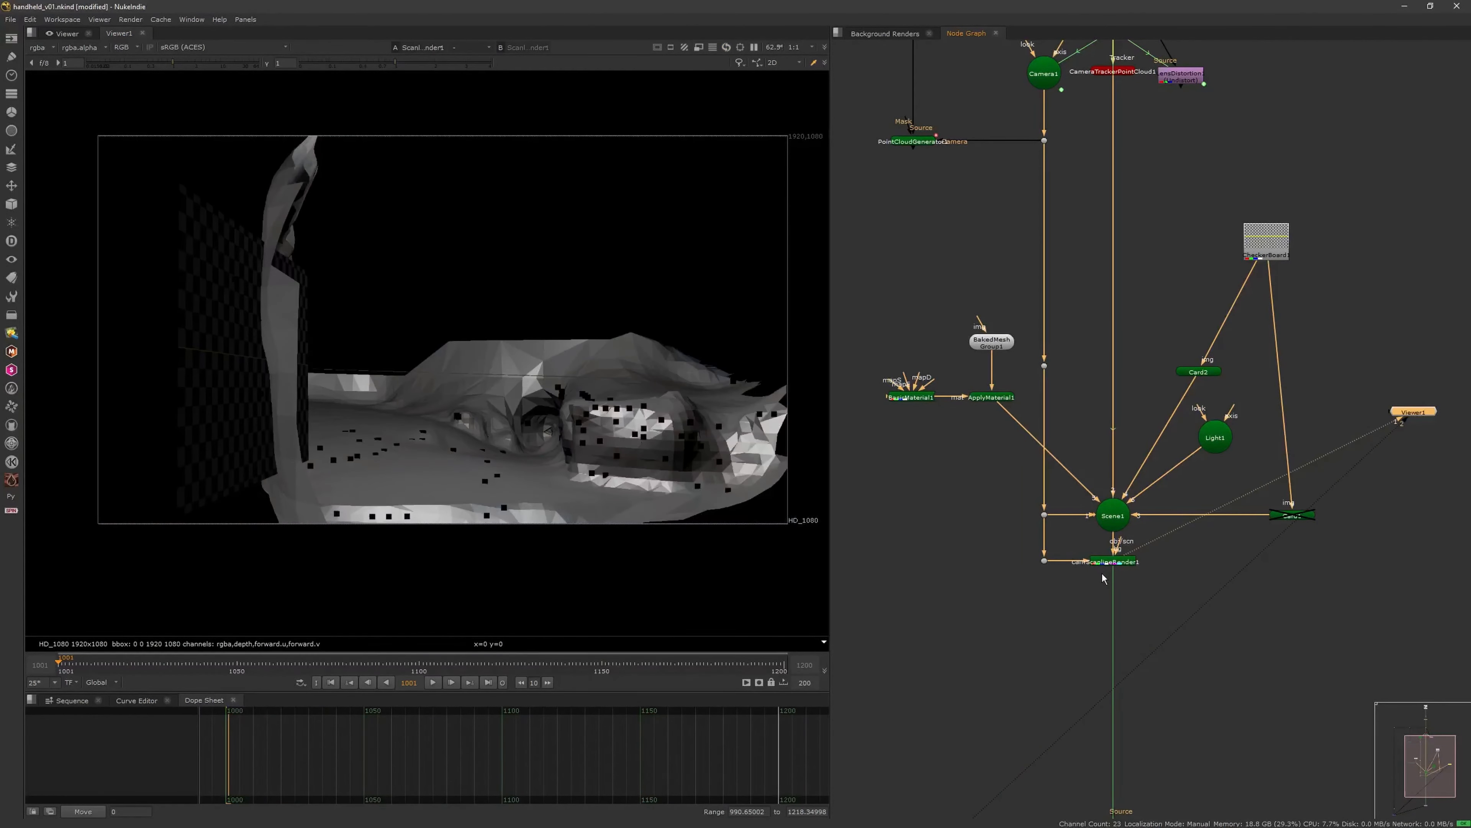
{"action": "left_click_drag", "start_coordinate": [342, 665], "coordinate": [332, 662]}
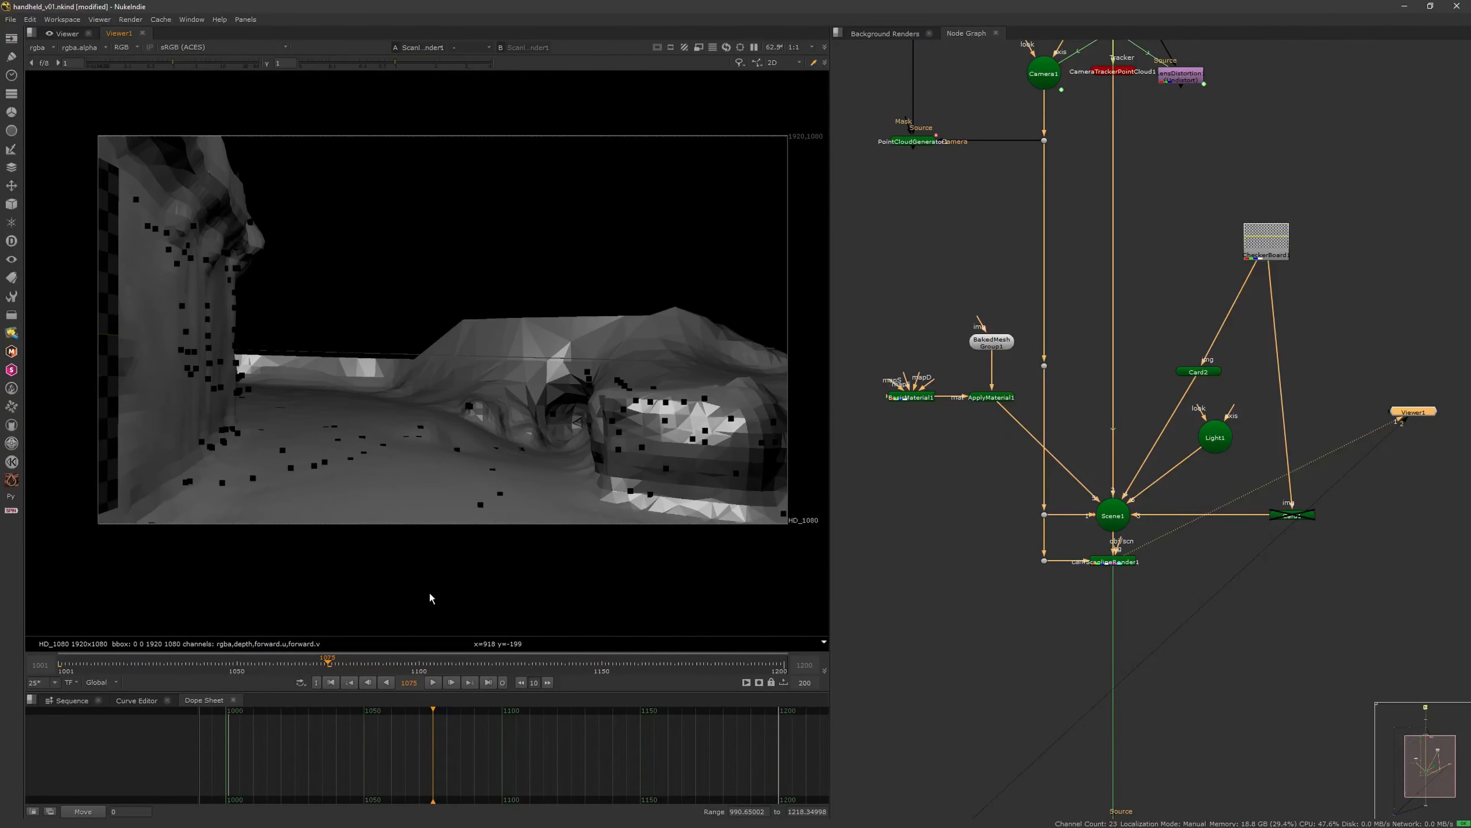
Display Scene1 in the 3D viewer and examine how the wall card sits relative to the baked mesh
{"action": "left_click", "coordinate": [1109, 515]}
{"action": "key", "text": "1"}
{"action": "left_click", "coordinate": [935, 491]}
{"action": "left_click_drag", "start_coordinate": [811, 499], "coordinate": [530, 475], "text": "ctrl"}
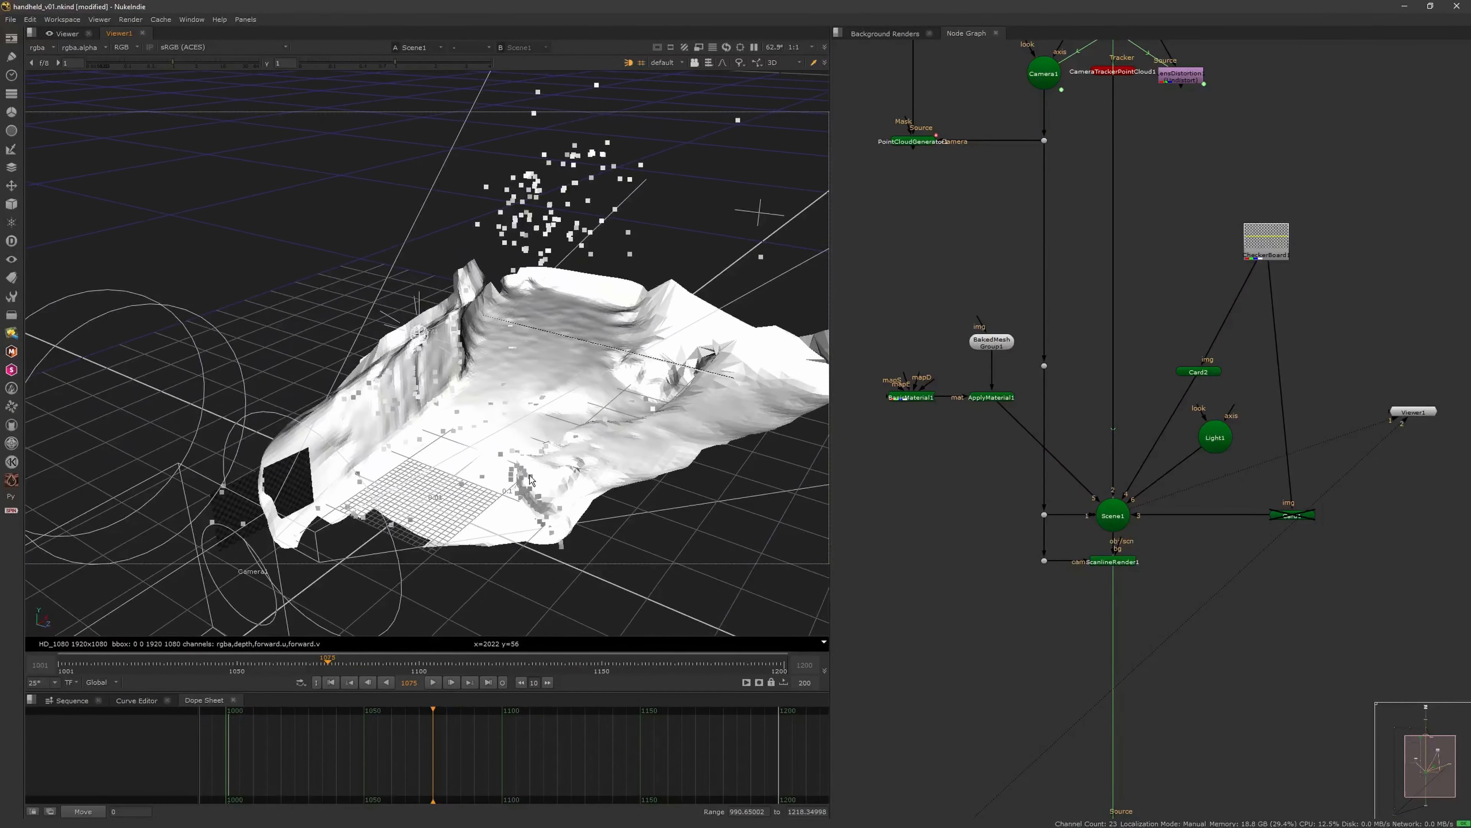
{"action": "scroll", "coordinate": [530, 475], "scroll_direction": "up", "scroll_amount": 3}
{"action": "left_click_drag", "start_coordinate": [417, 510], "coordinate": [565, 452], "text": "alt"}
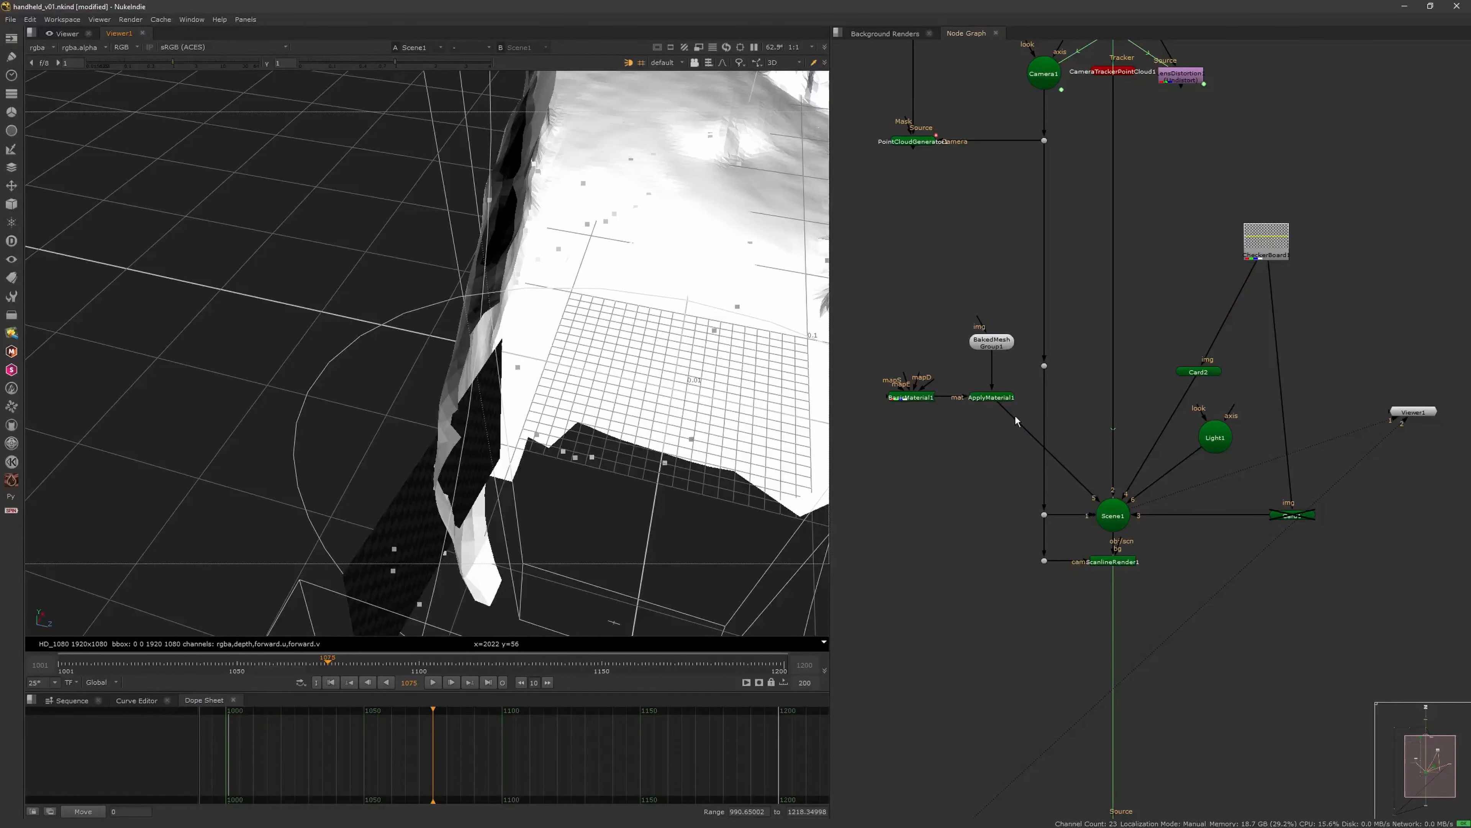
Open Card2's properties and move and rotate the card to lie against the mesh's wall
{"action": "double_click", "coordinate": [1199, 372]}
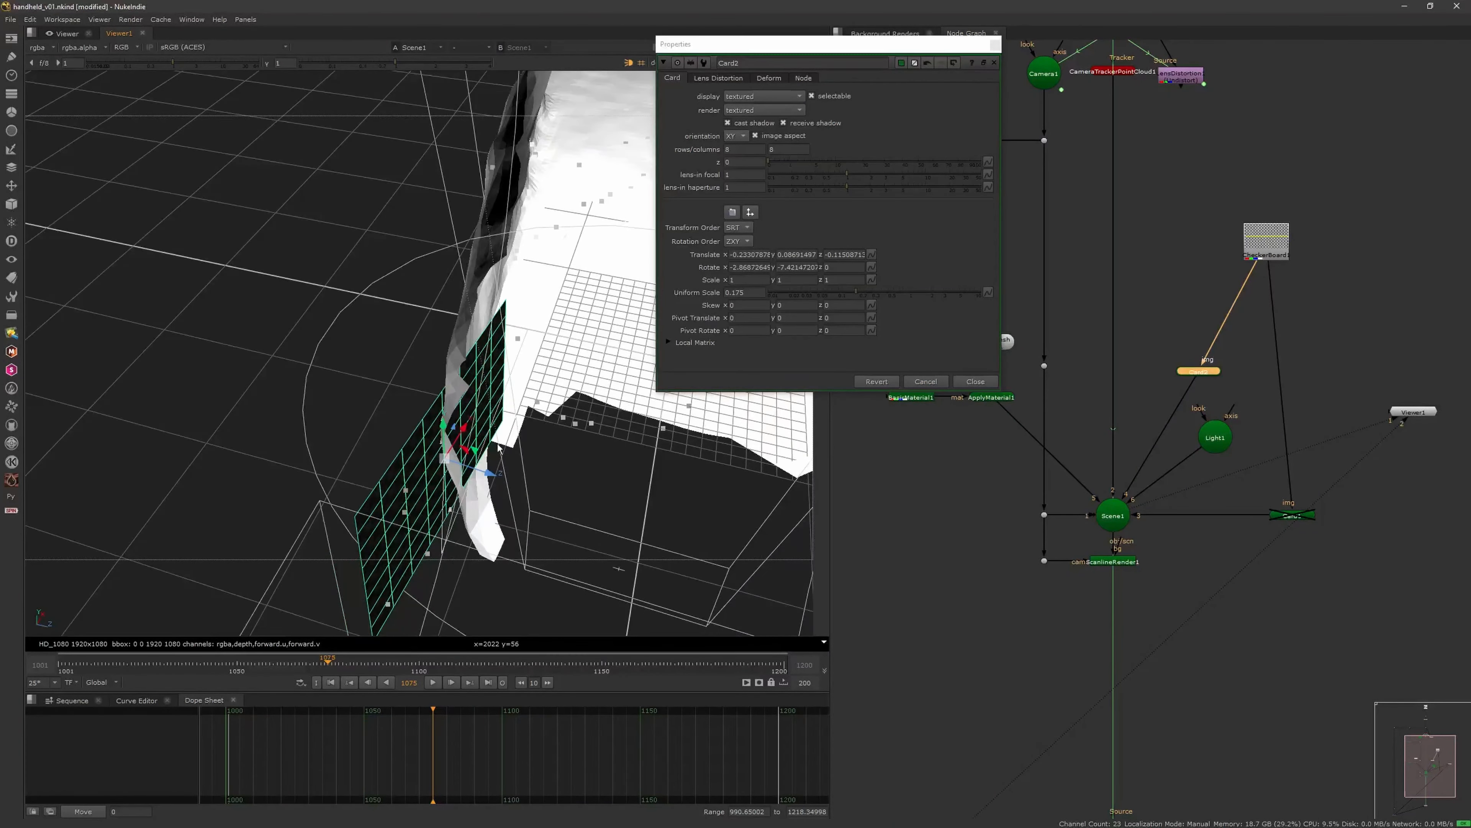
{"action": "left_click_drag", "start_coordinate": [730, 42], "coordinate": [997, 77]}
{"action": "middle_click_drag", "start_coordinate": [771, 238], "coordinate": [667, 310]}
{"action": "key", "text": "e"}
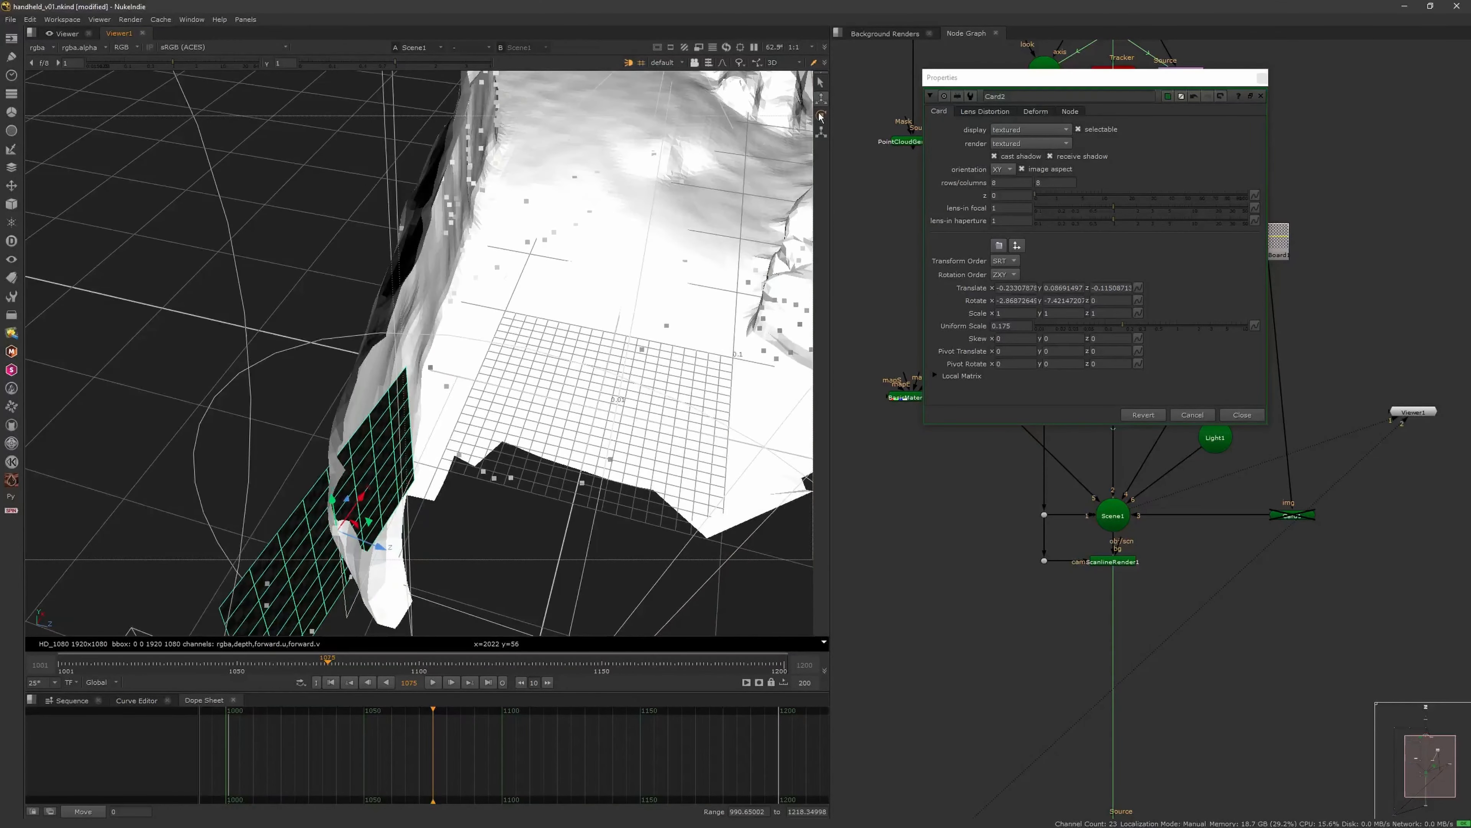
{"action": "middle_click_drag", "start_coordinate": [521, 446], "coordinate": [612, 319]}
{"action": "left_click_drag", "start_coordinate": [464, 425], "coordinate": [544, 332]}
{"action": "left_click", "coordinate": [823, 101]}
{"action": "scroll", "coordinate": [569, 389], "scroll_direction": "down", "scroll_amount": 3}
{"action": "scroll", "coordinate": [531, 347], "scroll_direction": "up", "scroll_amount": 4}
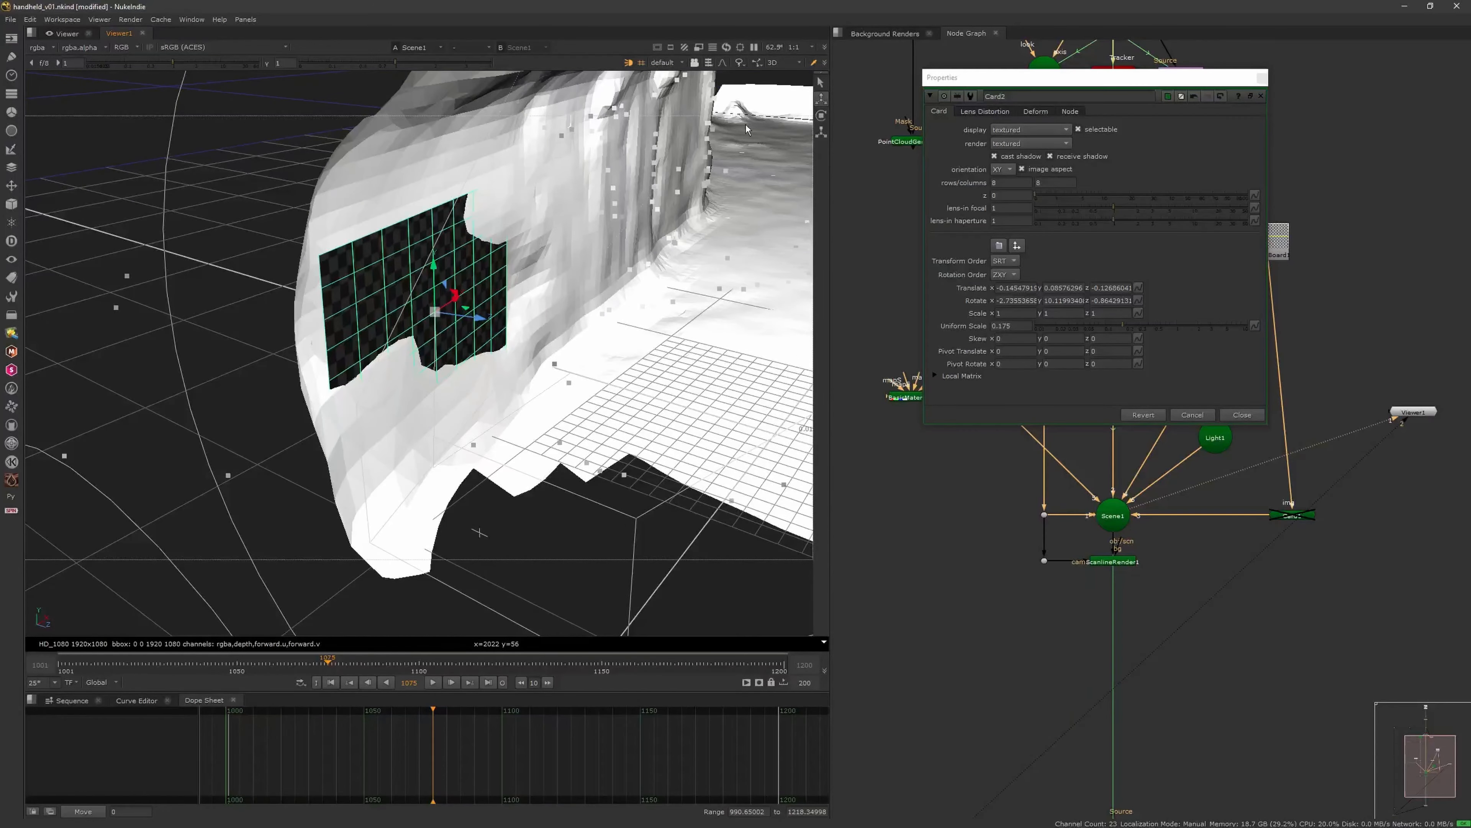
Refine Card2's tilt against the wall and set its scale to x 1.9, y 1.6 and z 2.9
{"action": "left_click", "coordinate": [822, 117]}
{"action": "left_click_drag", "start_coordinate": [466, 277], "coordinate": [472, 298]}
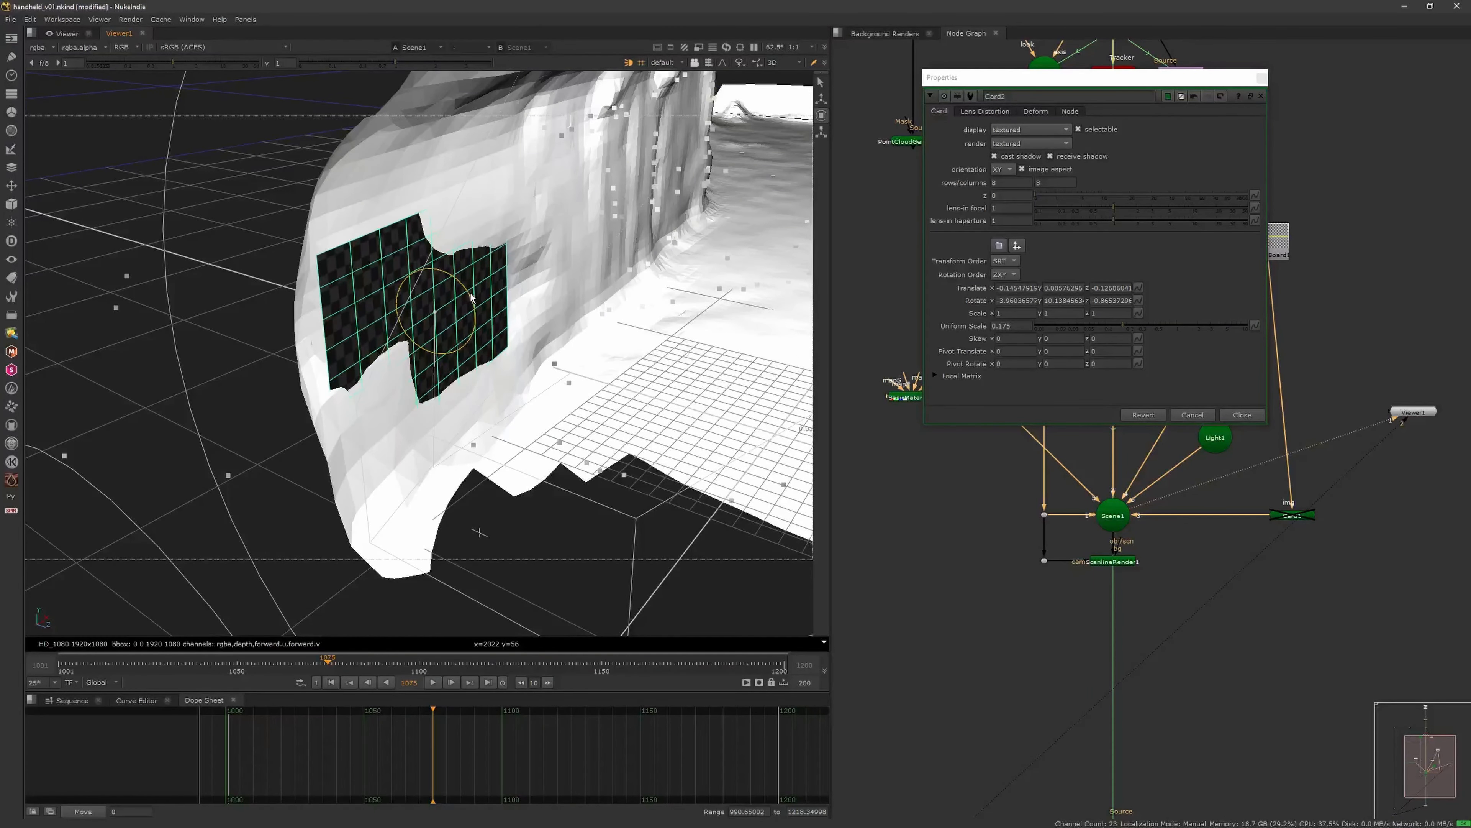
{"action": "left_click", "coordinate": [819, 84]}
{"action": "left_click_drag", "start_coordinate": [620, 187], "coordinate": [535, 293], "text": "ctrl"}
{"action": "middle_click_drag", "start_coordinate": [1075, 313], "coordinate": [1109, 311]}
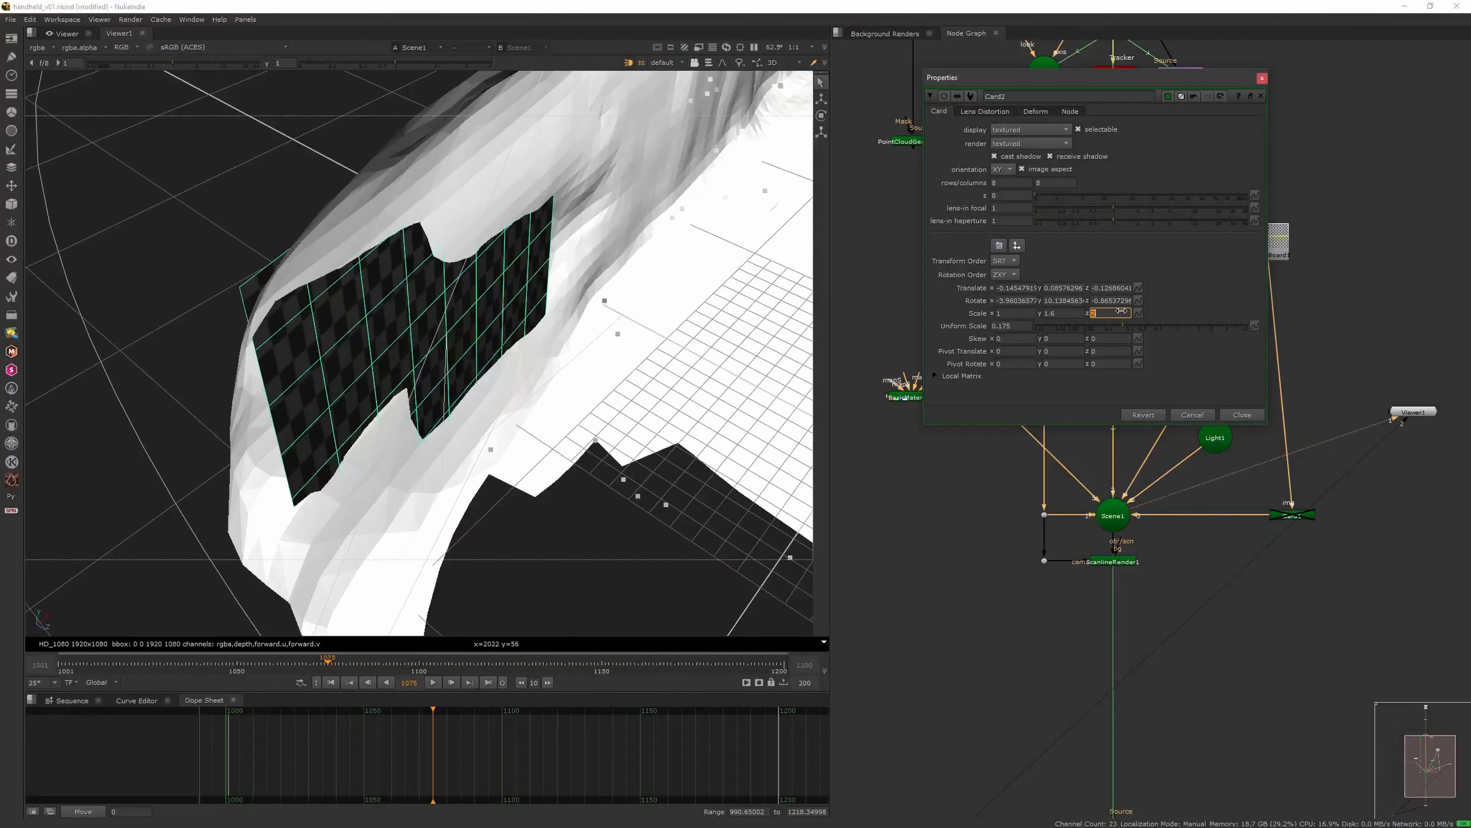
{"action": "middle_click_drag", "start_coordinate": [1018, 313], "coordinate": [1044, 314]}
{"action": "left_click_drag", "start_coordinate": [561, 305], "coordinate": [598, 312], "text": "ctrl"}
Rotate Card2 flush with the mesh wall, slide it to an x translate of about -0.089, and close its properties
{"action": "left_click", "coordinate": [822, 118]}
{"action": "left_click_drag", "start_coordinate": [485, 321], "coordinate": [482, 321]}
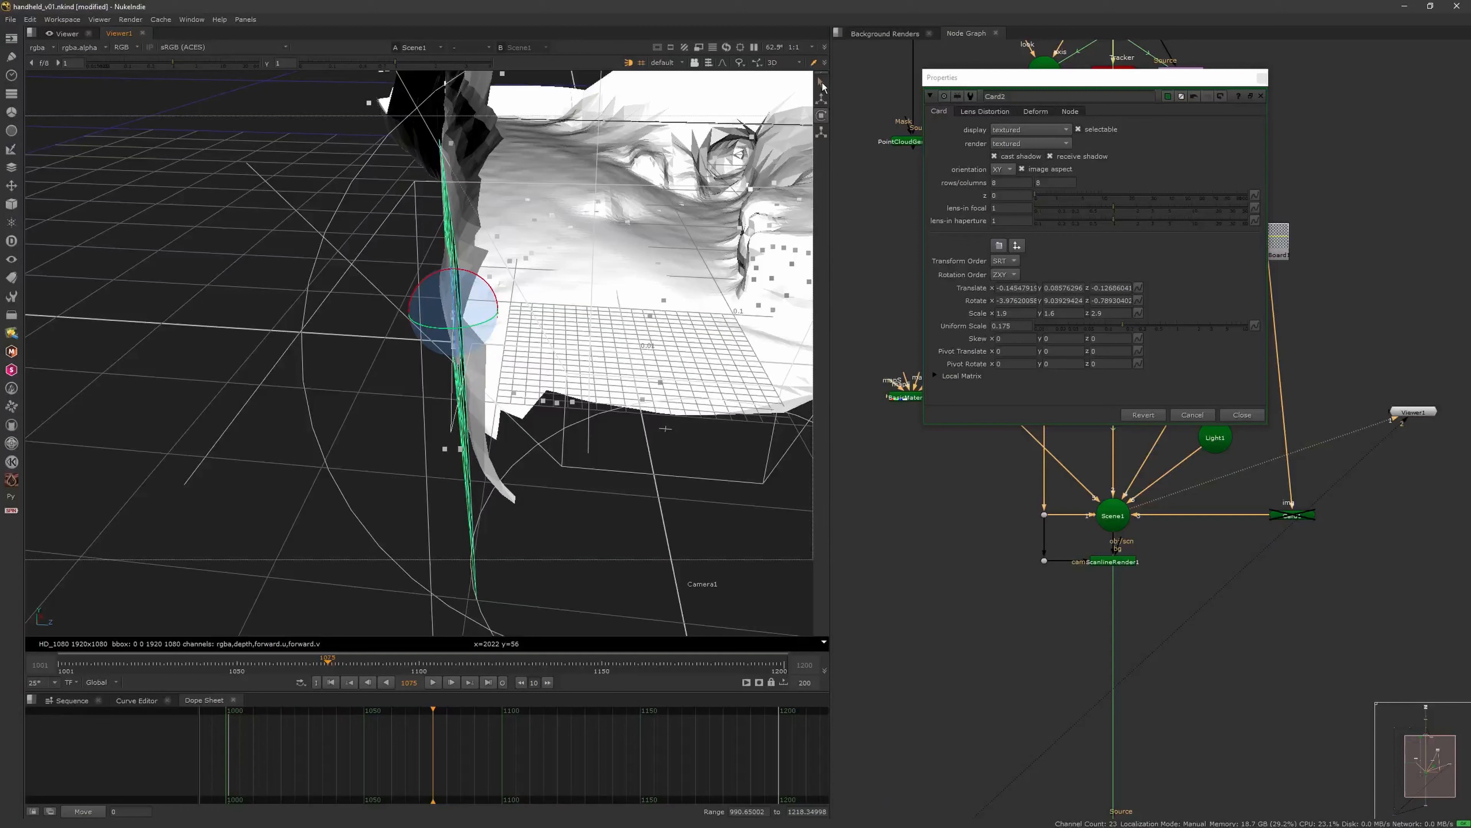
{"action": "left_click", "coordinate": [822, 85]}
{"action": "mouse_move", "coordinate": [503, 308]}
{"action": "left_mouse_down"}
{"action": "mouse_move", "coordinate": [470, 350]}
{"action": "mouse_move", "coordinate": [430, 325]}
{"action": "mouse_move", "coordinate": [539, 280]}
{"action": "mouse_move", "coordinate": [503, 320]}
{"action": "left_mouse_up"}
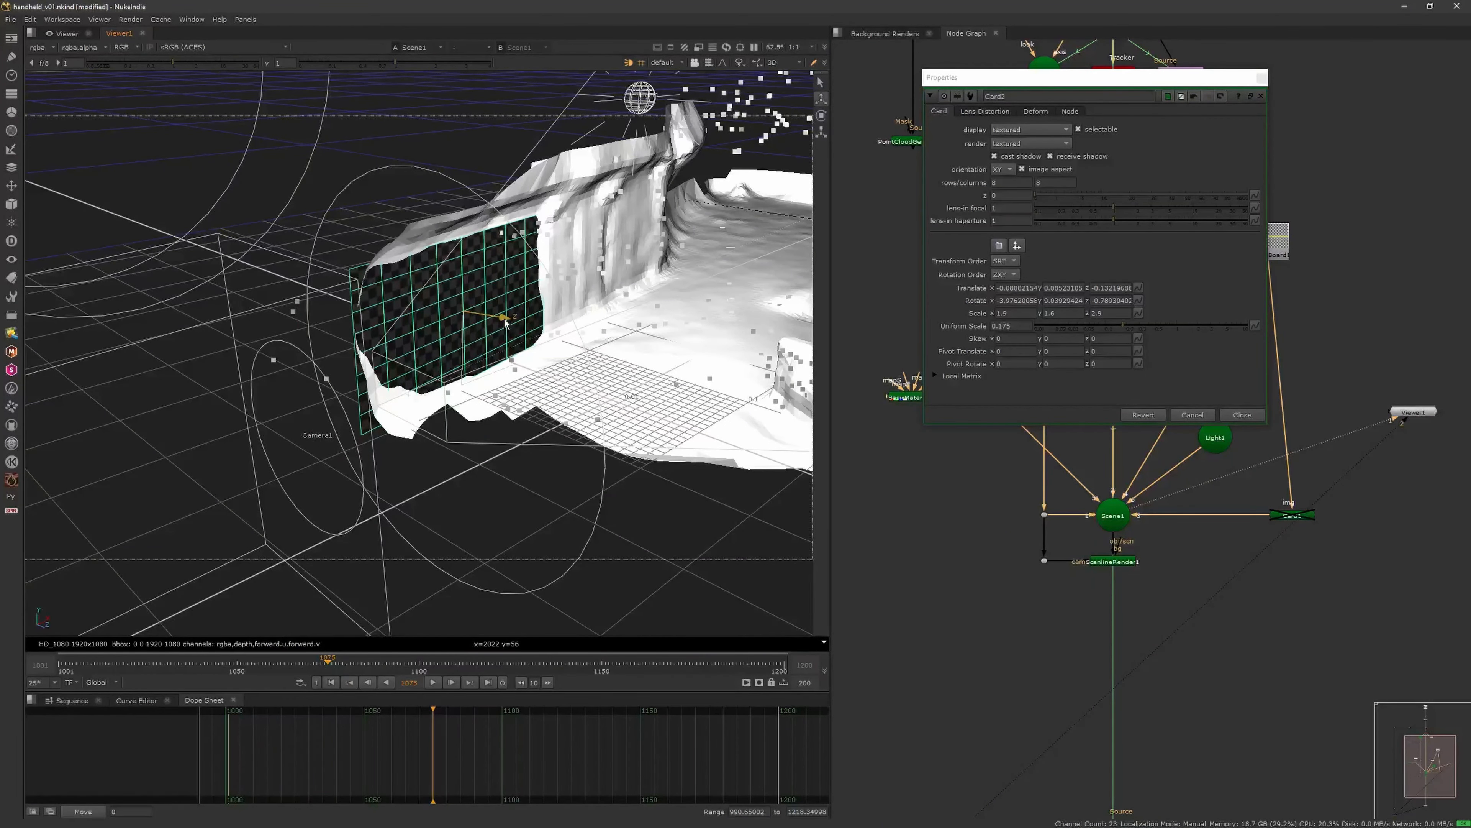
{"action": "scroll", "coordinate": [626, 333], "scroll_direction": "down", "scroll_amount": 2}
{"action": "left_click", "coordinate": [1238, 416]}
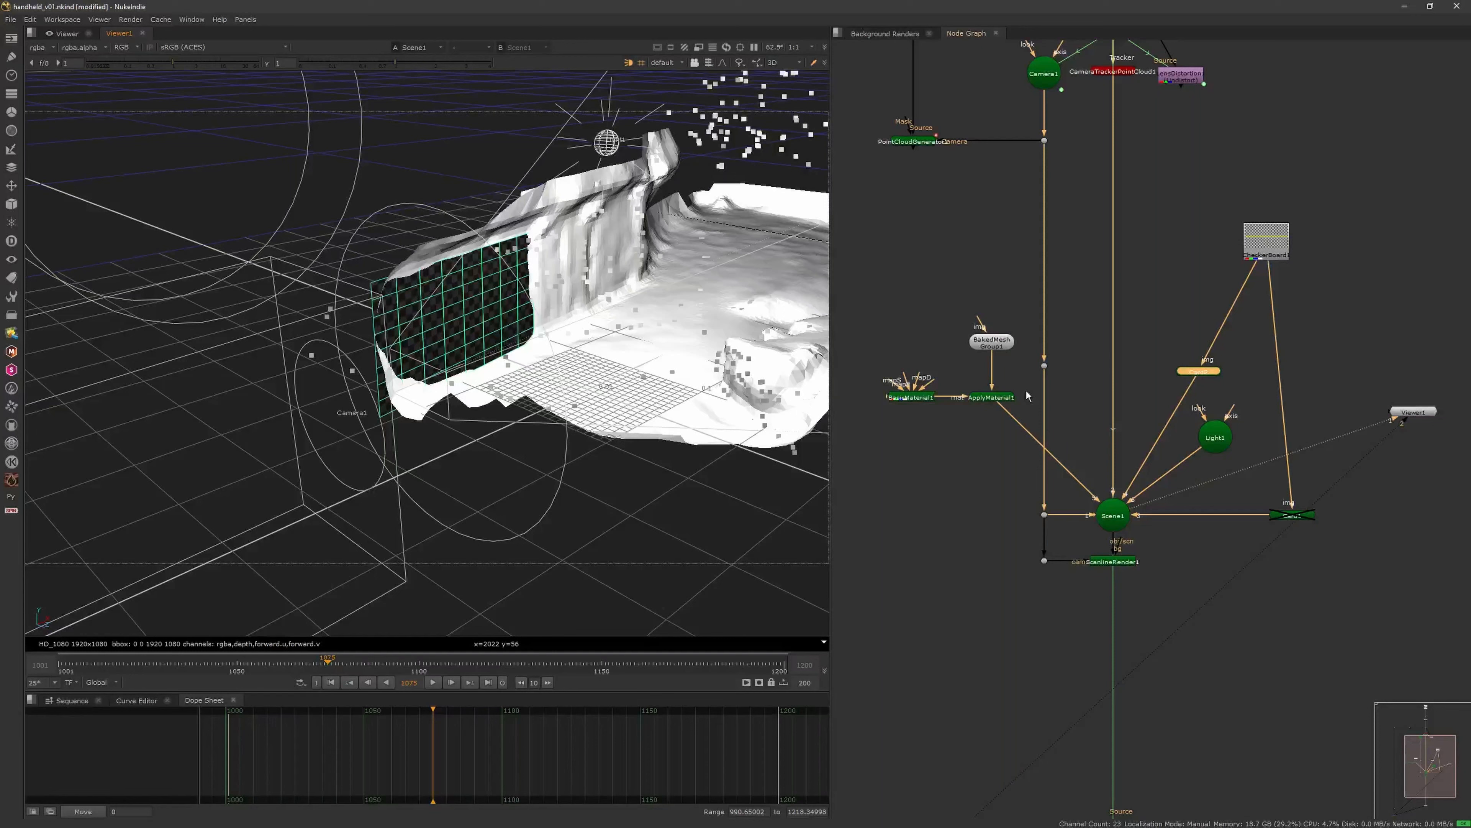
Disable the BakedMesh group node and display the Merge1 composite in the viewer
{"action": "left_click", "coordinate": [1004, 399]}
{"action": "left_click", "coordinate": [1006, 426]}
{"action": "key", "text": "d"}
{"action": "left_click", "coordinate": [1009, 487]}
{"action": "mouse_move", "coordinate": [1008, 488]}
{"action": "middle_mouse_down"}
{"action": "mouse_move", "coordinate": [971, 490]}
{"action": "mouse_move", "coordinate": [1003, 501]}
{"action": "mouse_move", "coordinate": [1020, 484]}
{"action": "middle_mouse_up"}
{"action": "scroll", "coordinate": [976, 491], "scroll_direction": "down", "scroll_amount": 4}
{"action": "key", "text": "2"}
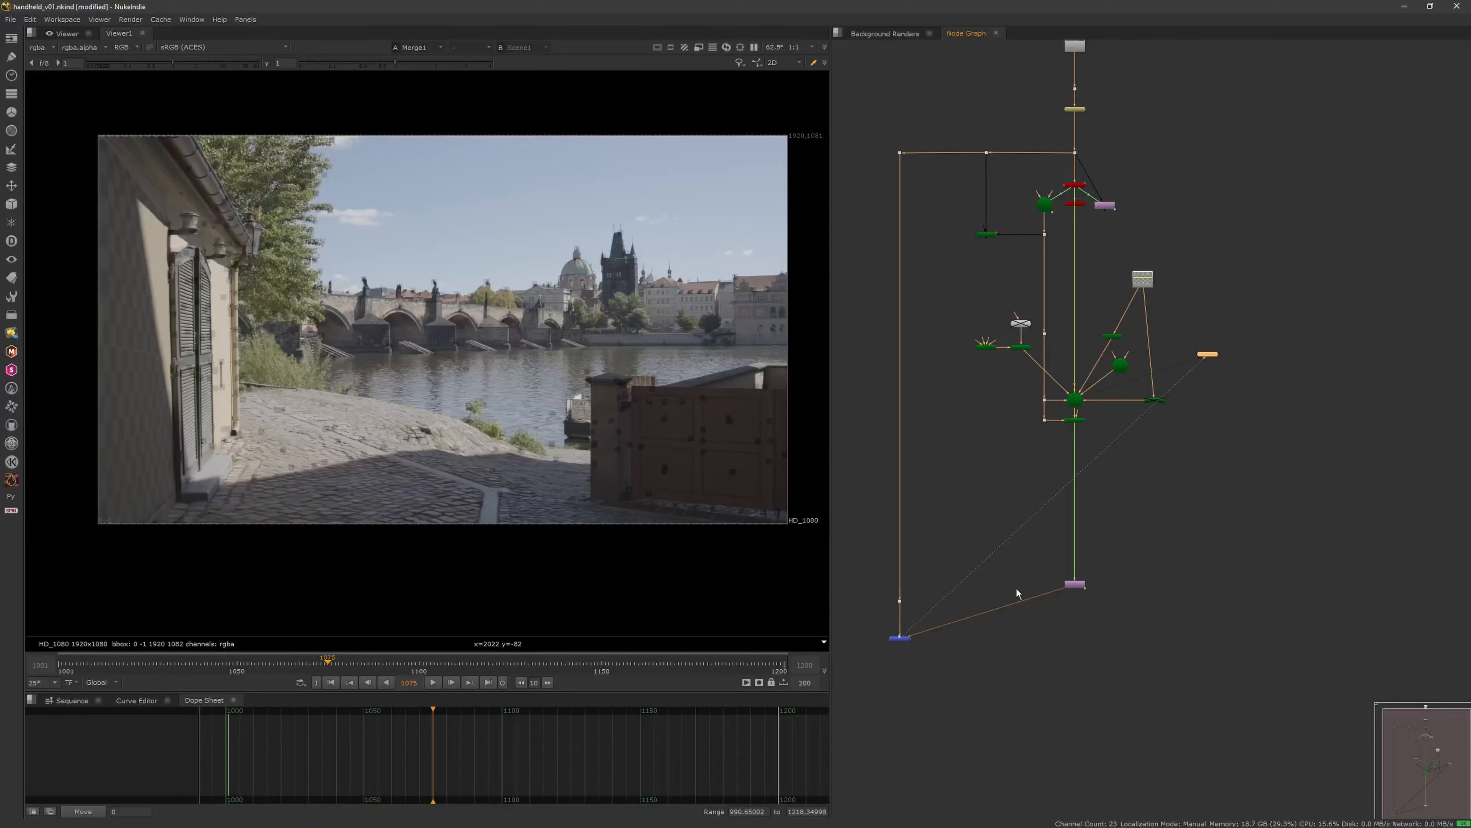
Strengthen the checkerboard overlay in Merge1's properties and close them
{"action": "double_click", "coordinate": [899, 638]}
{"action": "left_click_drag", "start_coordinate": [1094, 455], "coordinate": [1176, 451]}
{"action": "left_click", "coordinate": [1265, 292]}
Disable the CameraTrackerPointCloud1 node and re-enable the ground card, Card1
{"action": "left_click", "coordinate": [1078, 203]}
{"action": "key", "text": "d"}
{"action": "scroll", "coordinate": [1153, 400], "scroll_direction": "up", "scroll_amount": 3}
{"action": "left_click", "coordinate": [1150, 399]}
{"action": "key", "text": "d"}
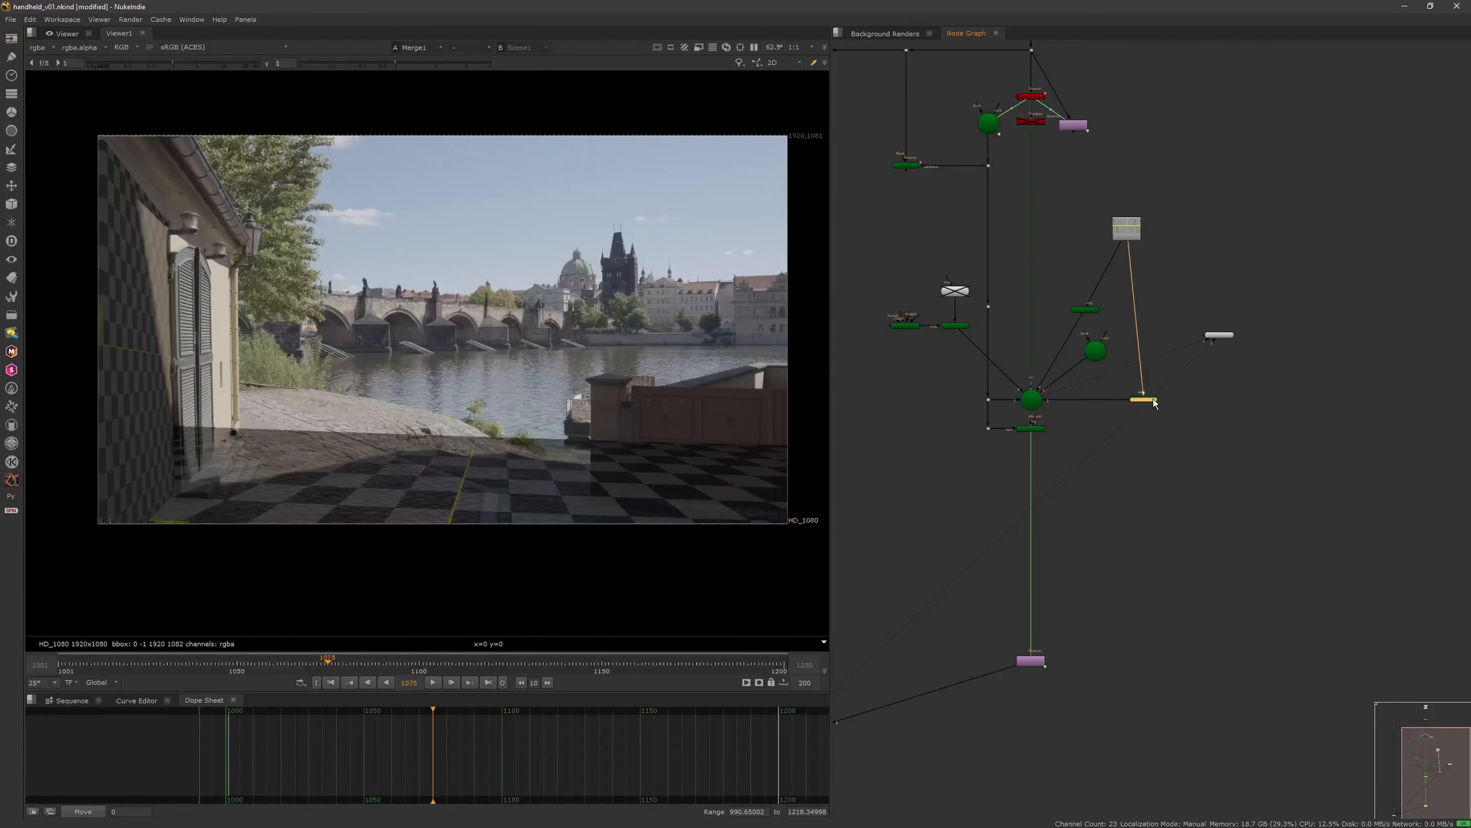
Set Card1's uniform scale to 0.31 and move the card across the ground to the foot of the wall
{"action": "double_click", "coordinate": [1148, 400]}
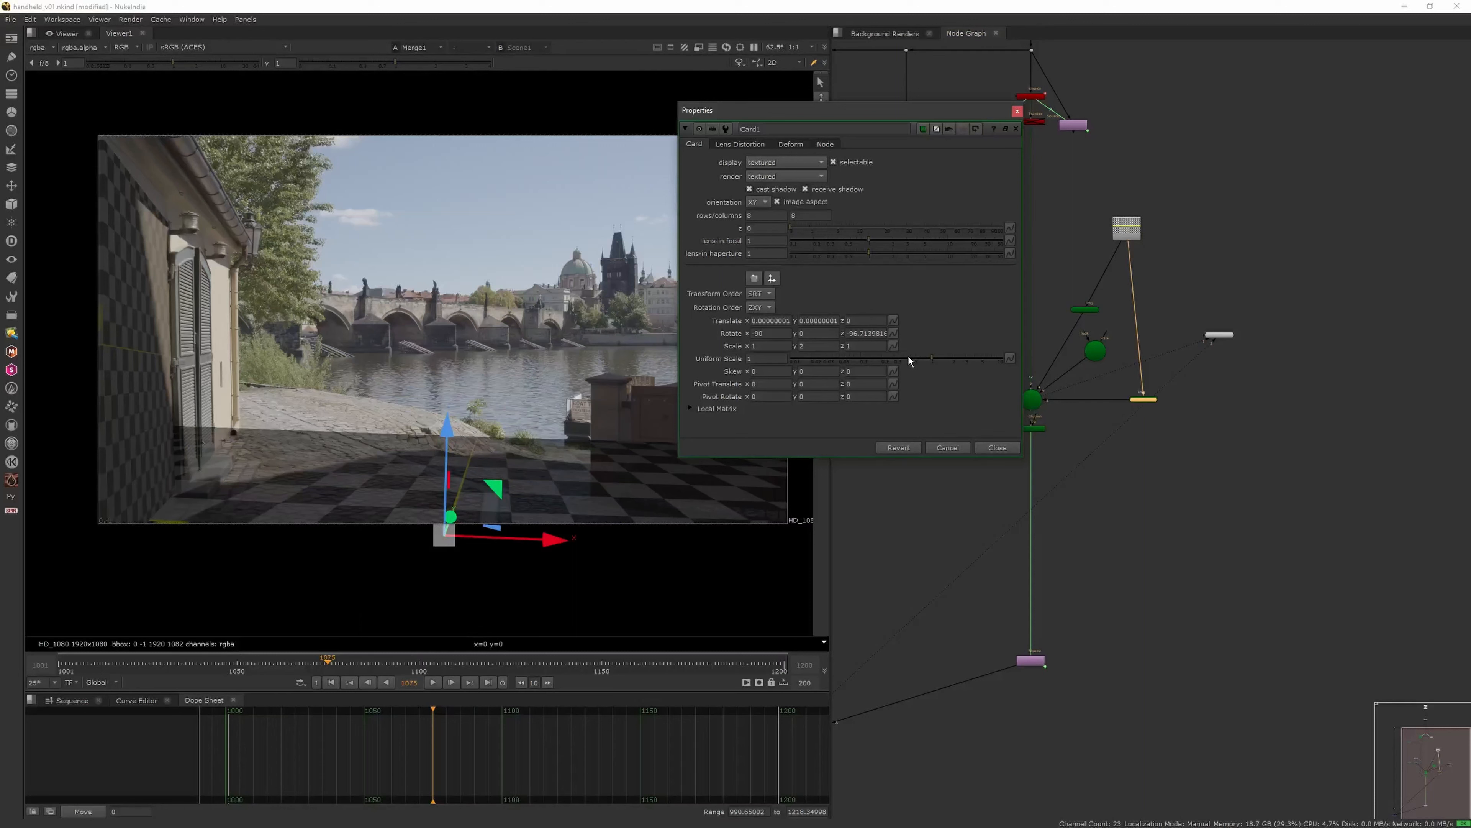
{"action": "left_click_drag", "start_coordinate": [927, 110], "coordinate": [1096, 81]}
{"action": "left_click_drag", "start_coordinate": [548, 540], "coordinate": [445, 534]}
{"action": "left_click_drag", "start_coordinate": [1092, 333], "coordinate": [1068, 332]}
{"action": "left_click_drag", "start_coordinate": [440, 534], "coordinate": [369, 535]}
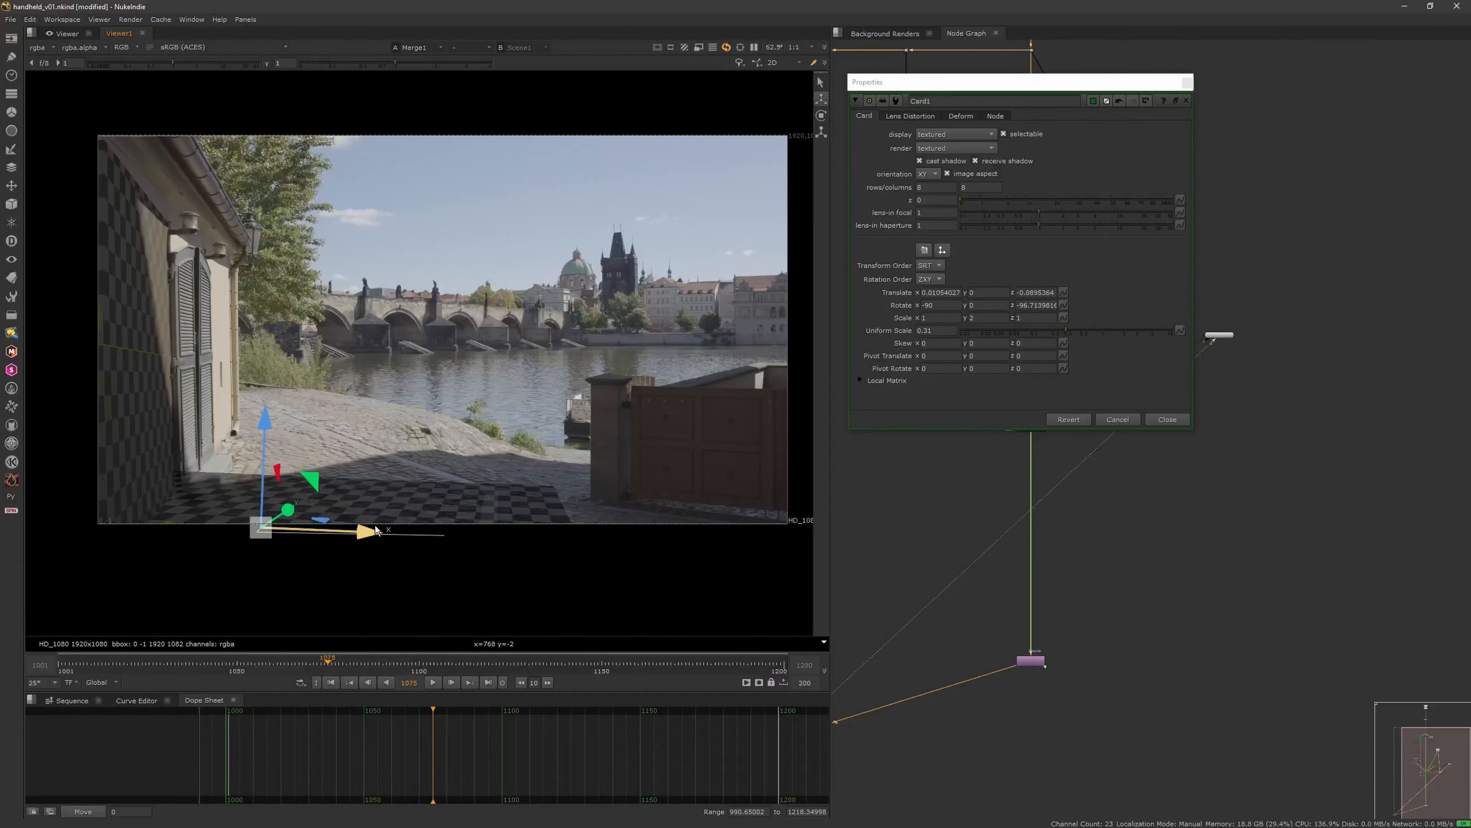
Rotate Card1 to about -16.5 degrees in z, check its alignment in the 3D view, and close its properties
{"action": "middle_click_drag", "start_coordinate": [811, 255], "coordinate": [763, 252]}
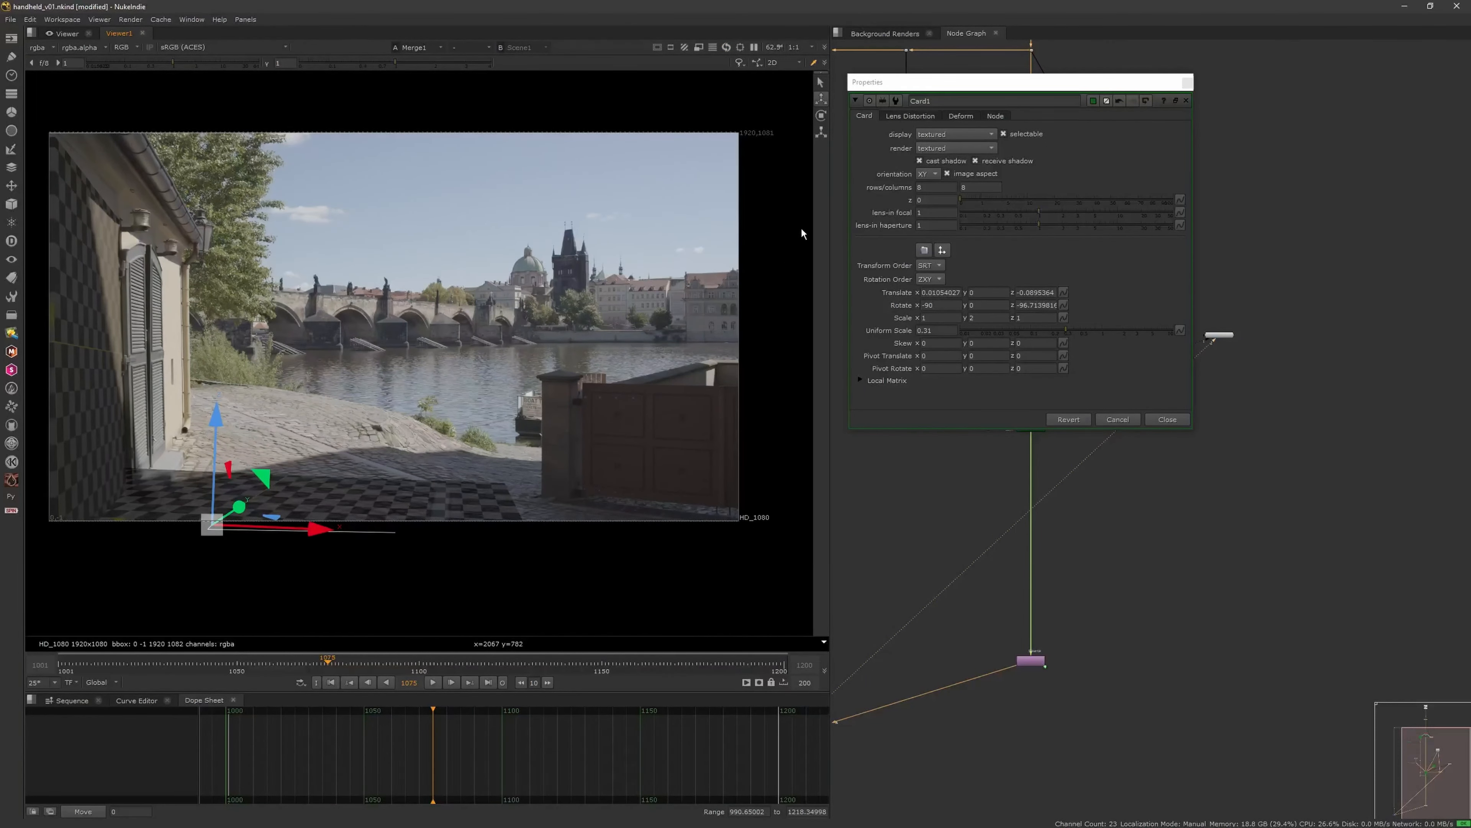
{"action": "left_click", "coordinate": [821, 121]}
{"action": "left_click_drag", "start_coordinate": [258, 547], "coordinate": [97, 560]}
{"action": "left_click_drag", "start_coordinate": [239, 548], "coordinate": [112, 538]}
{"action": "left_click_drag", "start_coordinate": [202, 547], "coordinate": [226, 547]}
{"action": "key", "text": "Tab"}
{"action": "left_click_drag", "start_coordinate": [487, 400], "coordinate": [609, 400], "text": "ctrl"}
{"action": "left_click", "coordinate": [1177, 418]}
Re-enable the BakedMesh group node and compare the mesh with both checkerboard cards in the 3D view
{"action": "middle_click_drag", "start_coordinate": [992, 331], "coordinate": [1075, 330]}
{"action": "scroll", "coordinate": [1076, 330], "scroll_direction": "up", "scroll_amount": 4}
{"action": "left_click", "coordinate": [1019, 266]}
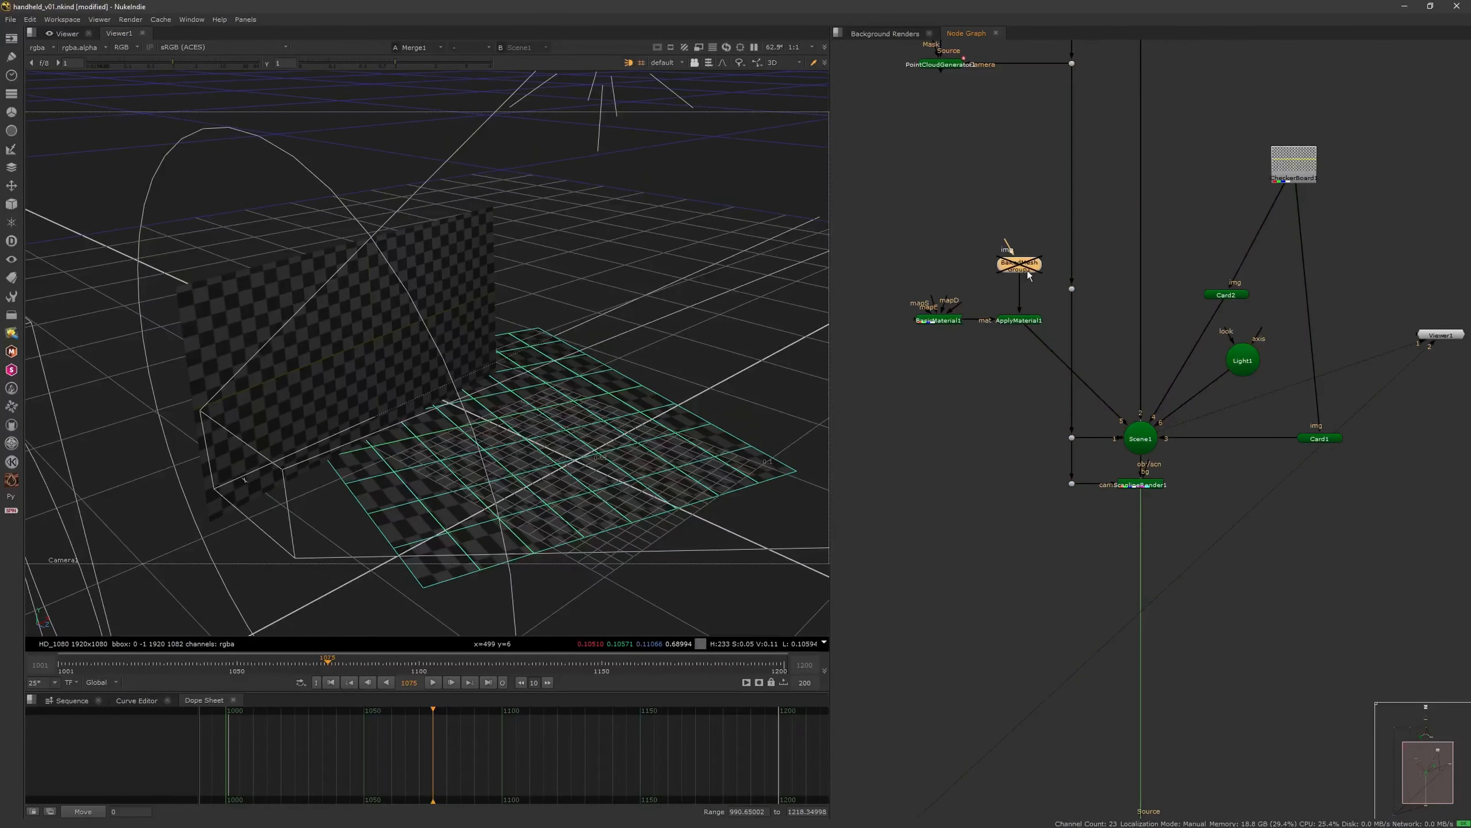
{"action": "key", "text": "d"}
{"action": "scroll", "coordinate": [658, 412], "scroll_direction": "down", "scroll_amount": 1}
{"action": "left_click_drag", "start_coordinate": [635, 440], "coordinate": [699, 516], "text": "ctrl"}
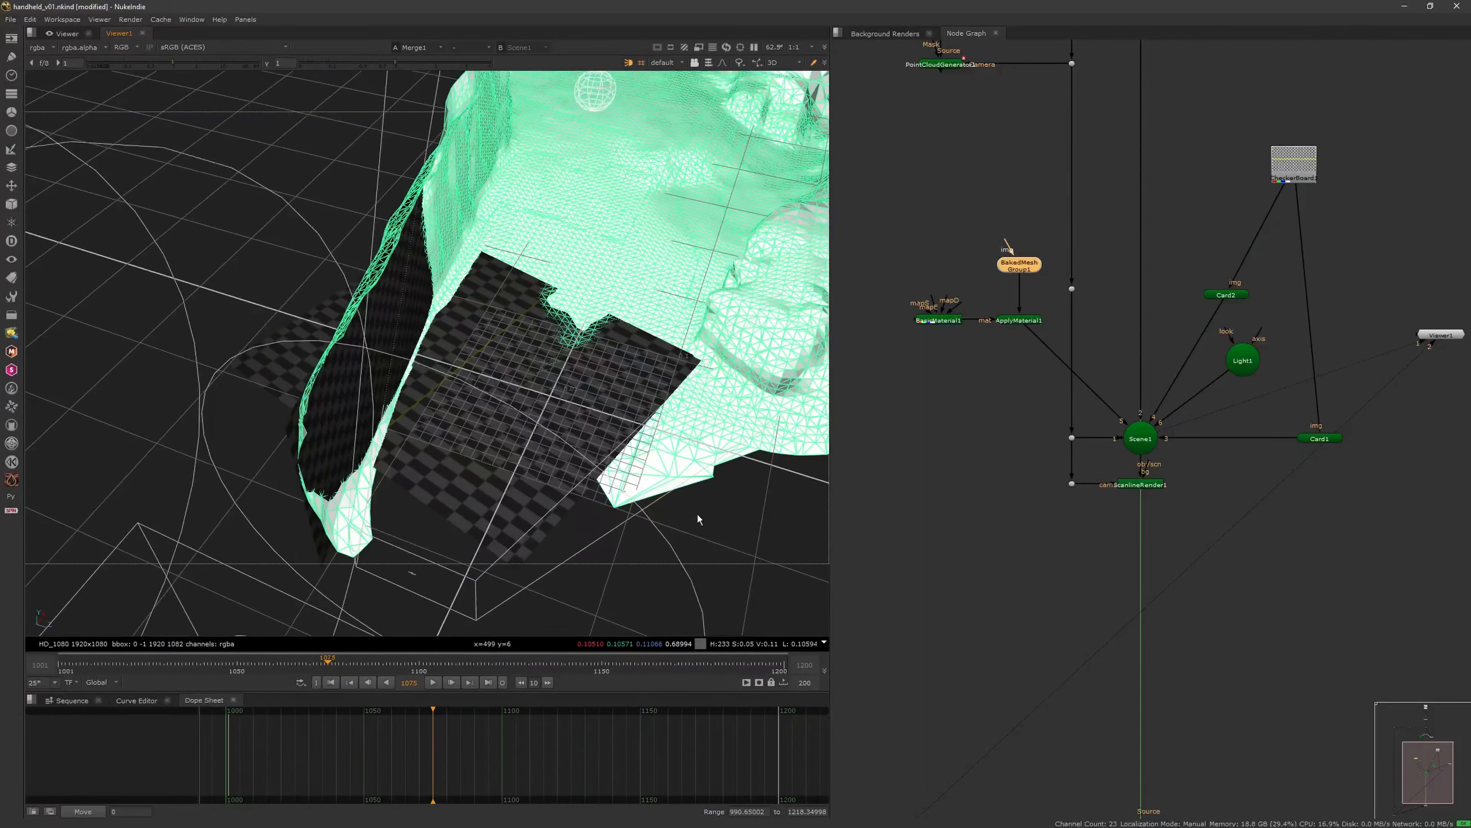
Reopen Card1's properties and rotate the card to about -26.5 degrees in z, checking it against the composite
{"action": "double_click", "coordinate": [1320, 436]}
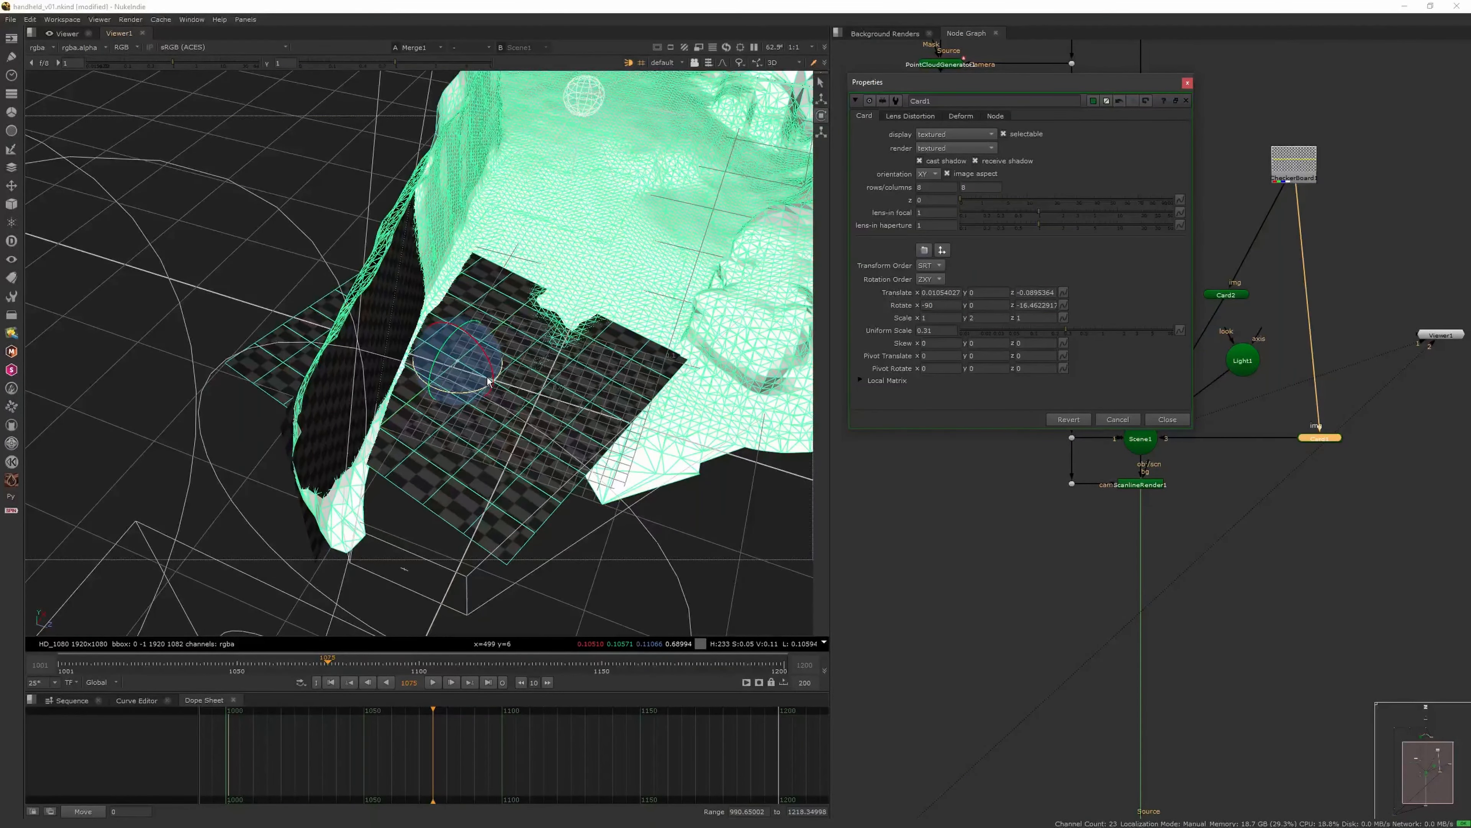
{"action": "left_click", "coordinate": [488, 380]}
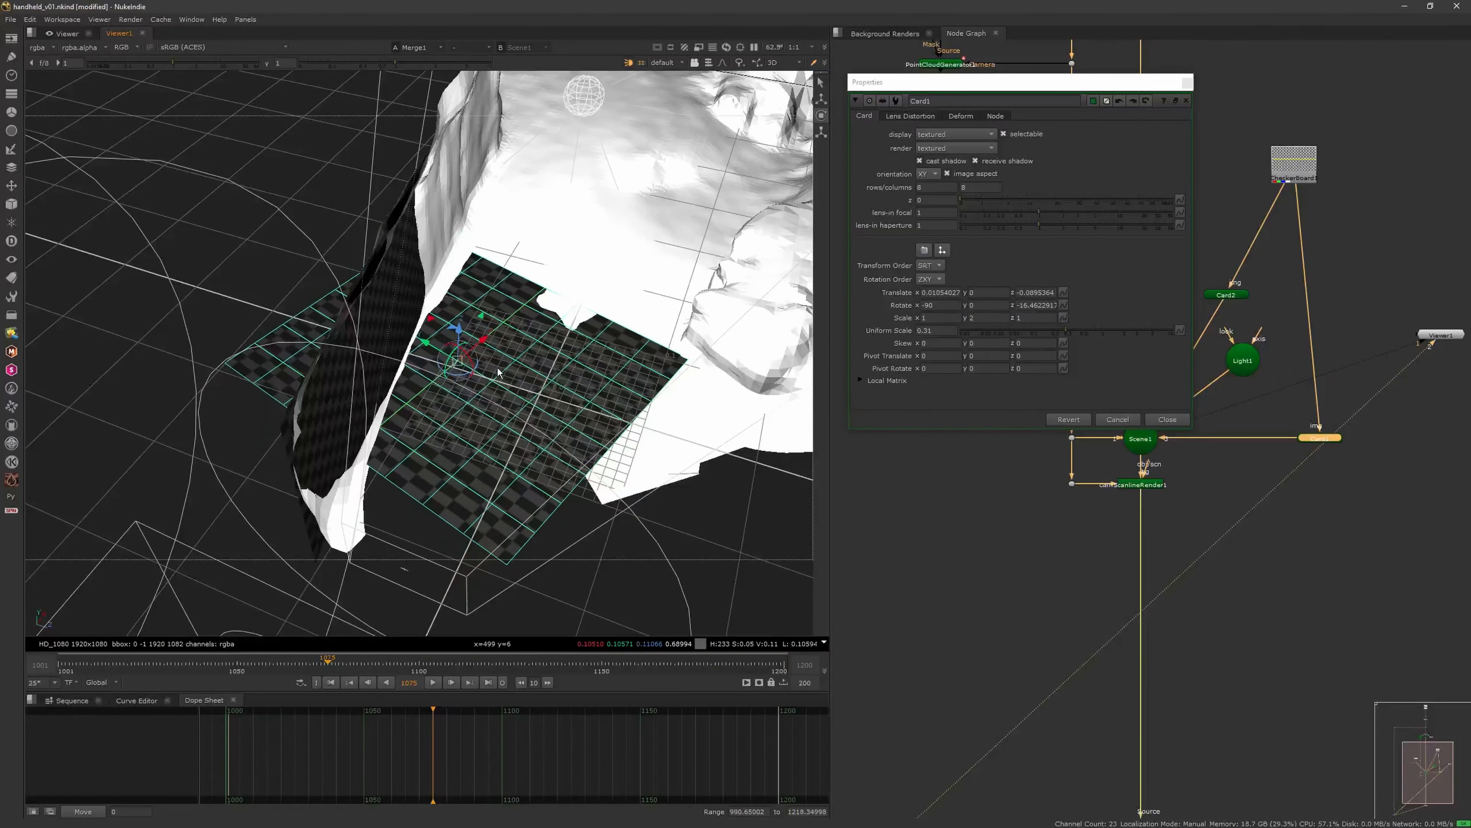
{"action": "left_click_drag", "start_coordinate": [499, 372], "coordinate": [471, 396], "text": "ctrl"}
{"action": "key", "text": "Tab"}
{"action": "key", "text": "Tab"}
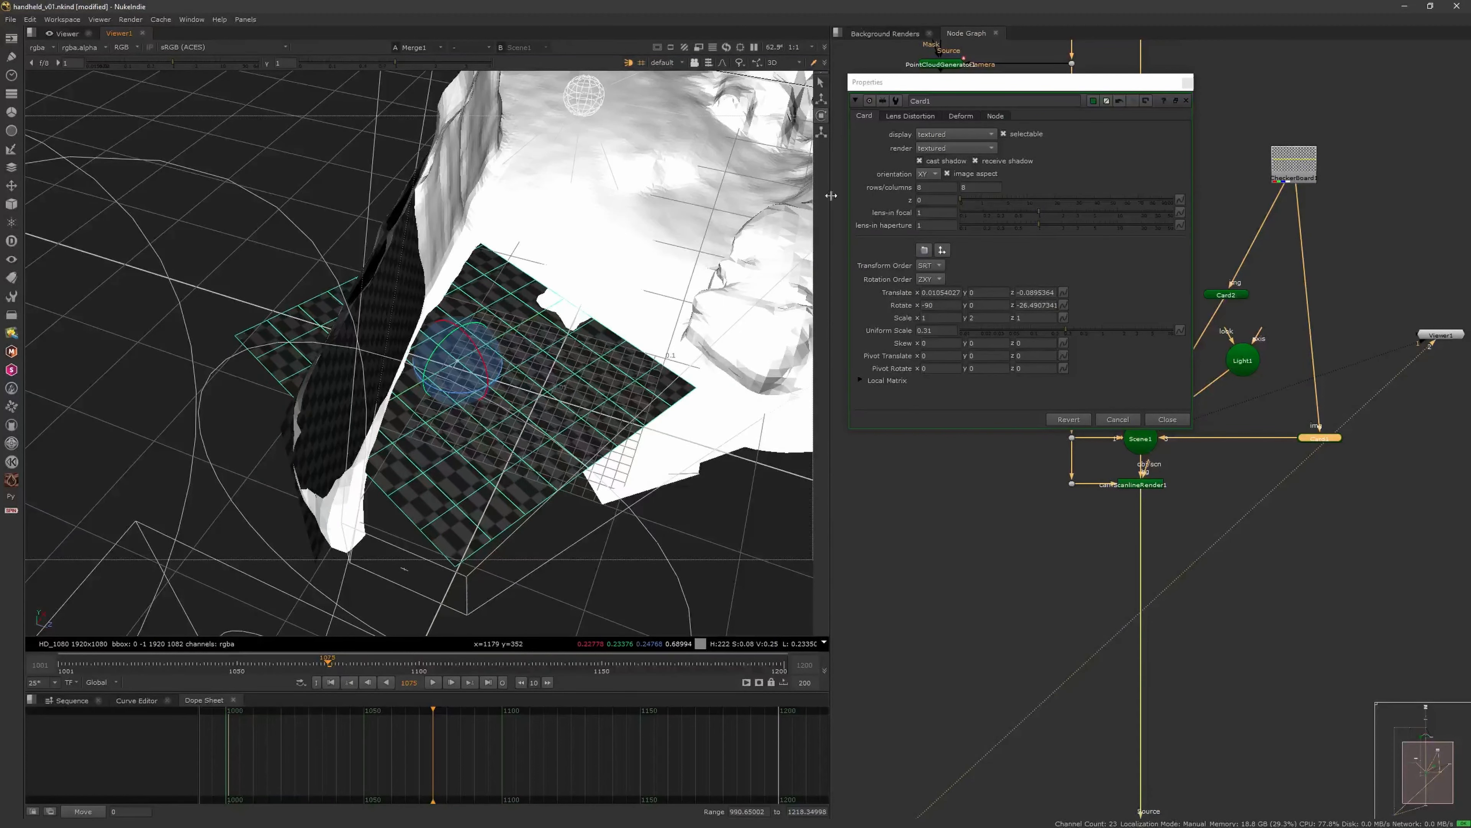
Move Card1 to a translate of about x 0.085, z -0.052 and tilt it to match the mesh's ground
{"action": "left_click_drag", "start_coordinate": [458, 359], "coordinate": [514, 322]}
{"action": "key", "text": "Tab"}
{"action": "key", "text": "Tab"}
{"action": "key", "text": "Tab"}
{"action": "key", "text": "Tab"}
{"action": "key", "text": "Tab"}
{"action": "key", "text": "Tab"}
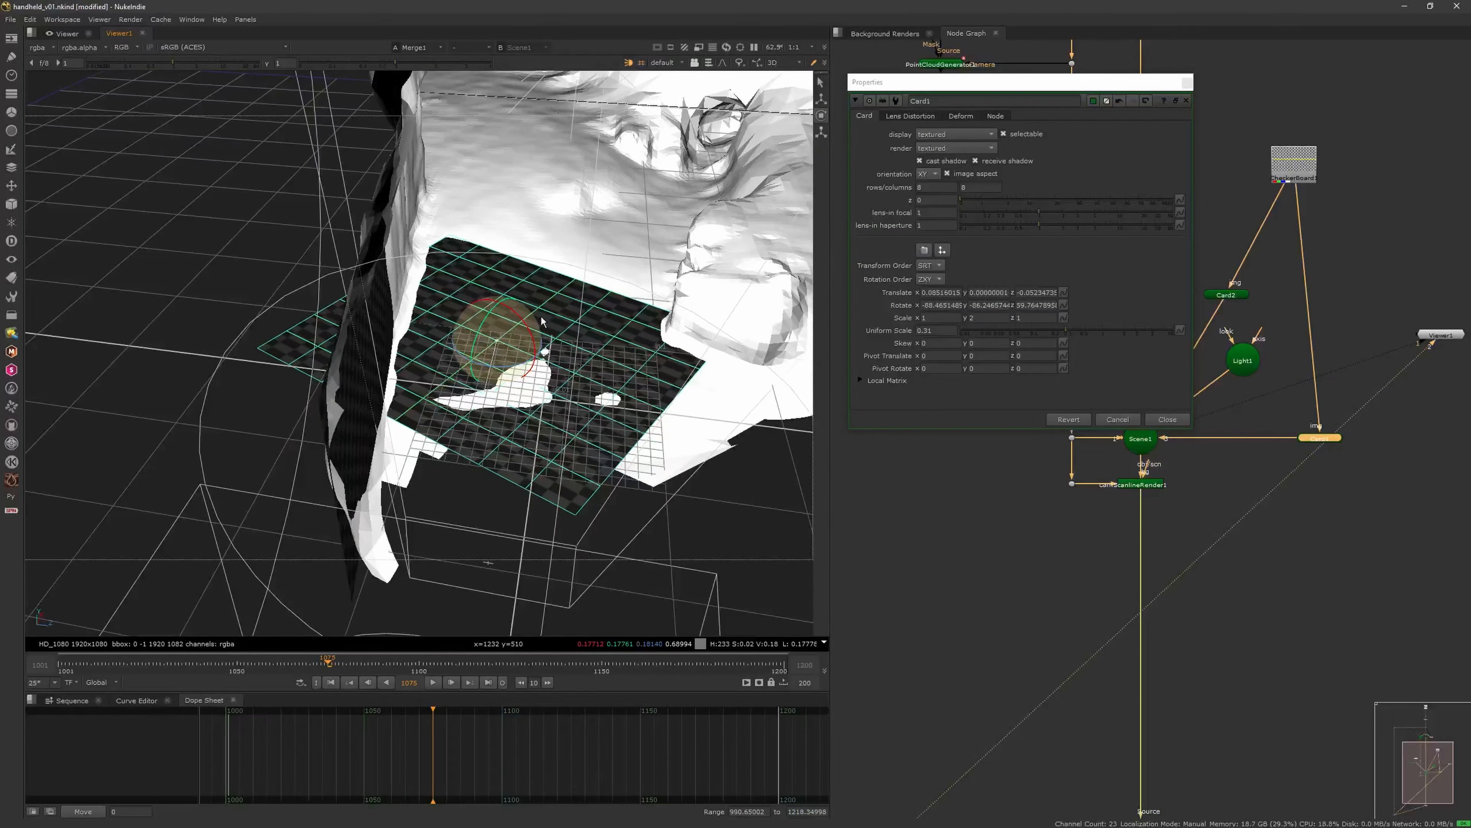
Slide Card1 along the ground to an x translate of about 0.111, check the composite, and close its properties
{"action": "left_click", "coordinate": [822, 100]}
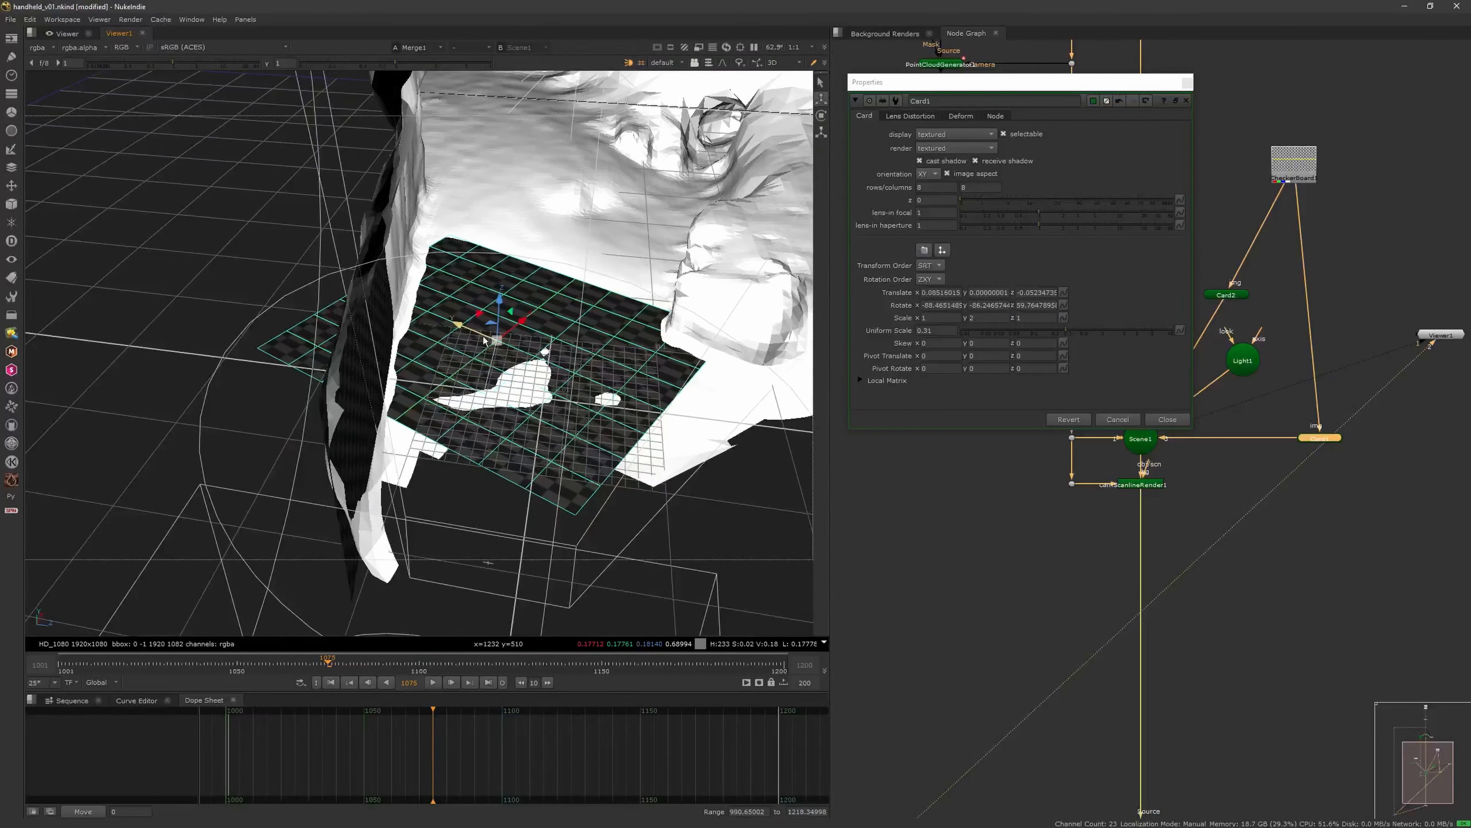
{"action": "left_click_drag", "start_coordinate": [516, 330], "coordinate": [548, 318]}
{"action": "key", "text": "Tab"}
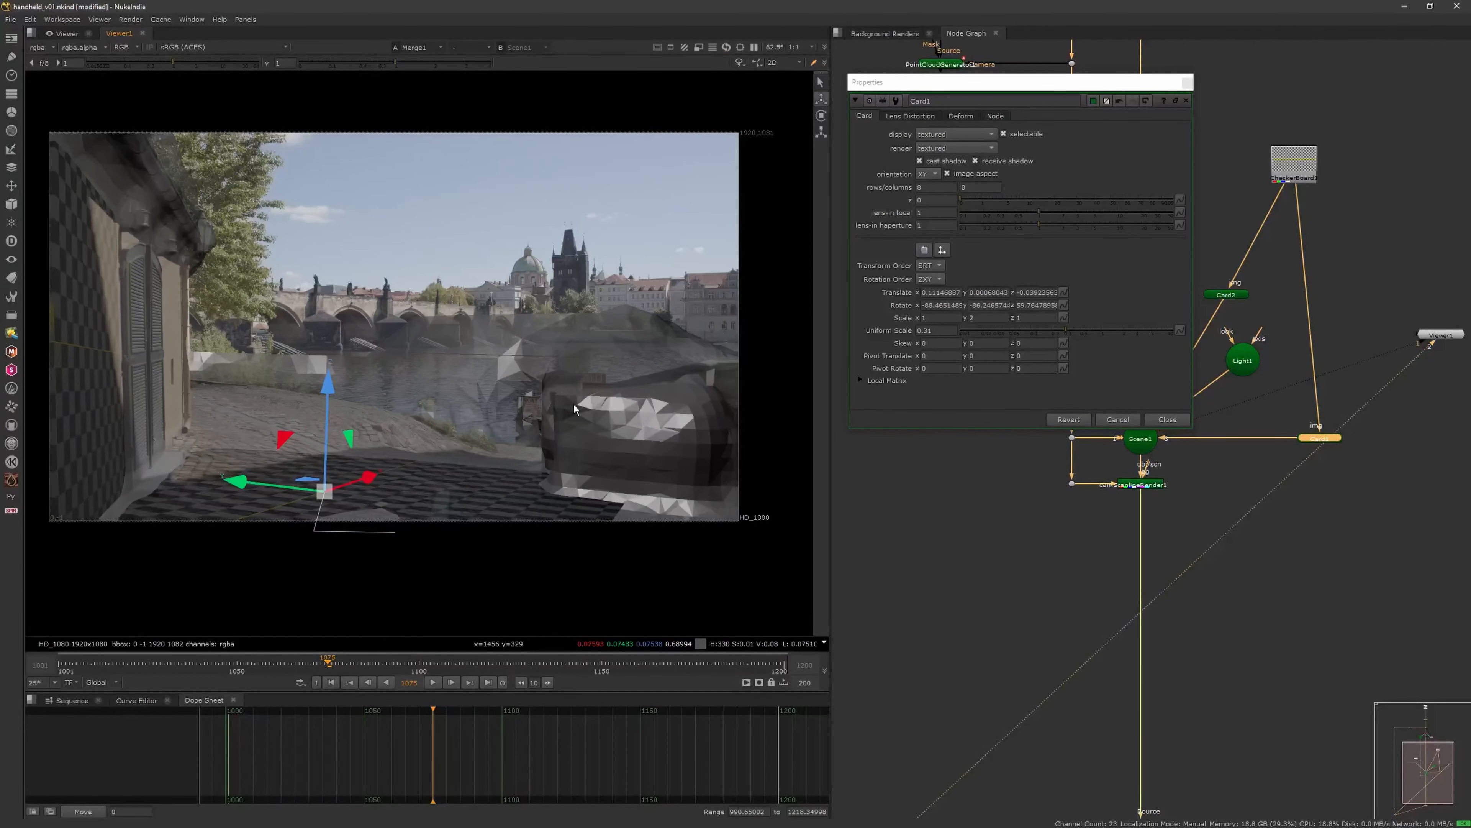
{"action": "left_click", "coordinate": [1168, 419]}
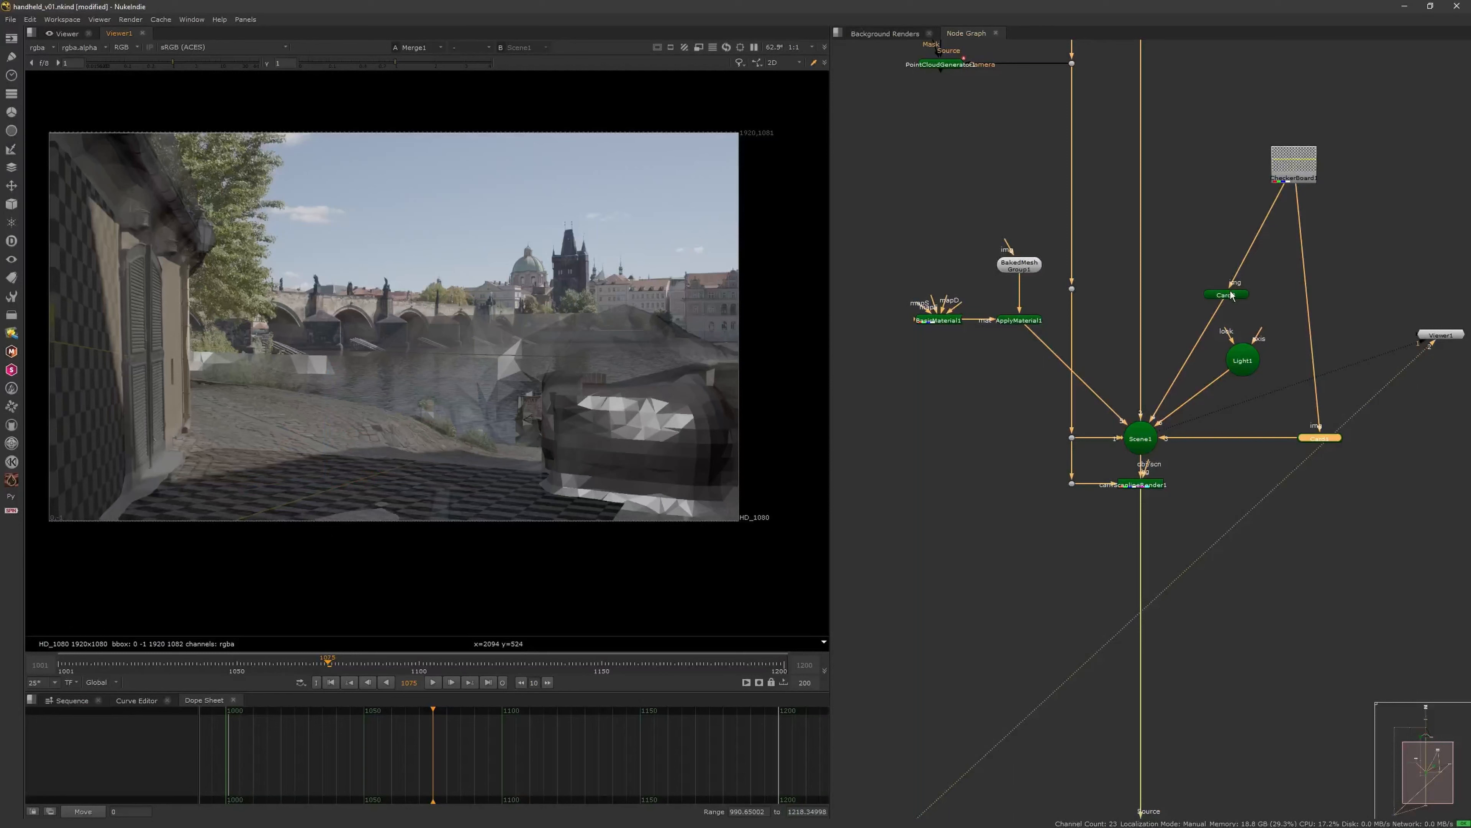
Open Card2's properties and set its scale to 3.8 in x and 2.9 in y
{"action": "double_click", "coordinate": [1226, 296]}
{"action": "middle_click_drag", "start_coordinate": [1061, 312], "coordinate": [1099, 317]}
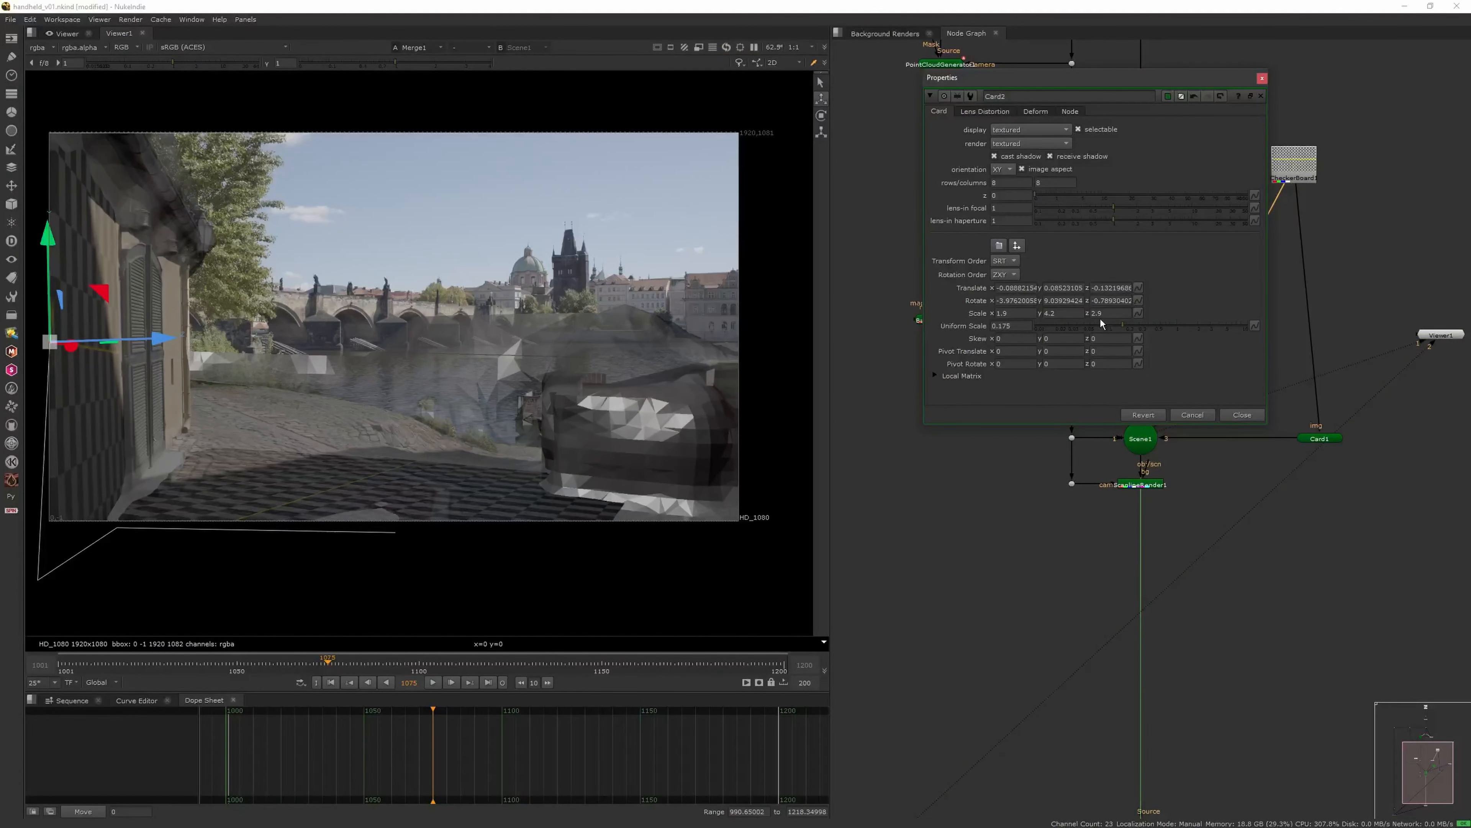
{"action": "key", "text": "Tab"}
{"action": "left_click_drag", "start_coordinate": [600, 448], "coordinate": [517, 409], "text": "ctrl"}
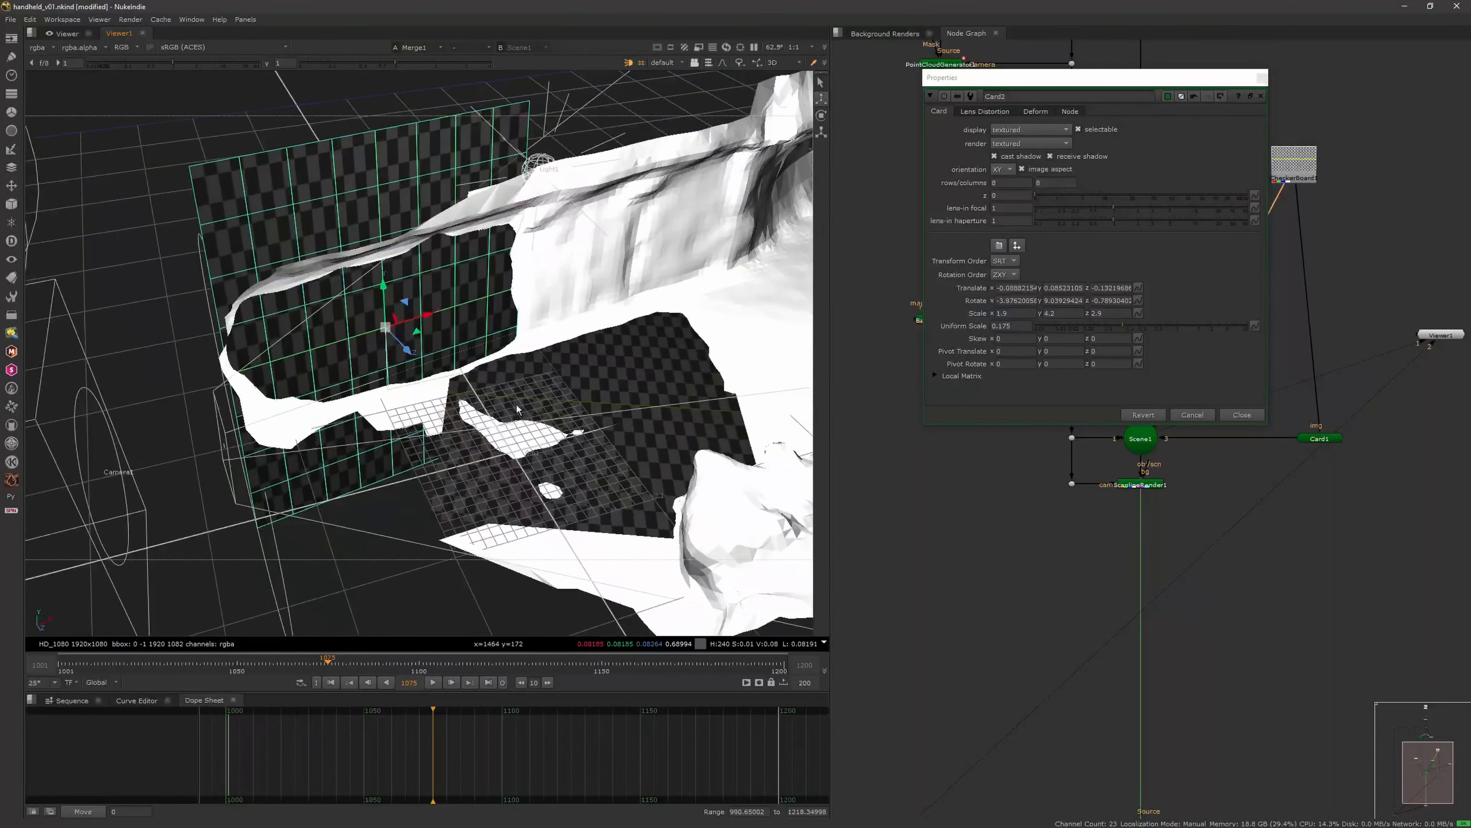
{"action": "left_click", "coordinate": [1063, 309]}
{"action": "left_click_drag", "start_coordinate": [1103, 308], "coordinate": [1050, 311]}
Rotate Card2 to about 7.55 degrees in y, slide it to an x translate of about 0.066, and close its properties
{"action": "key", "text": "e"}
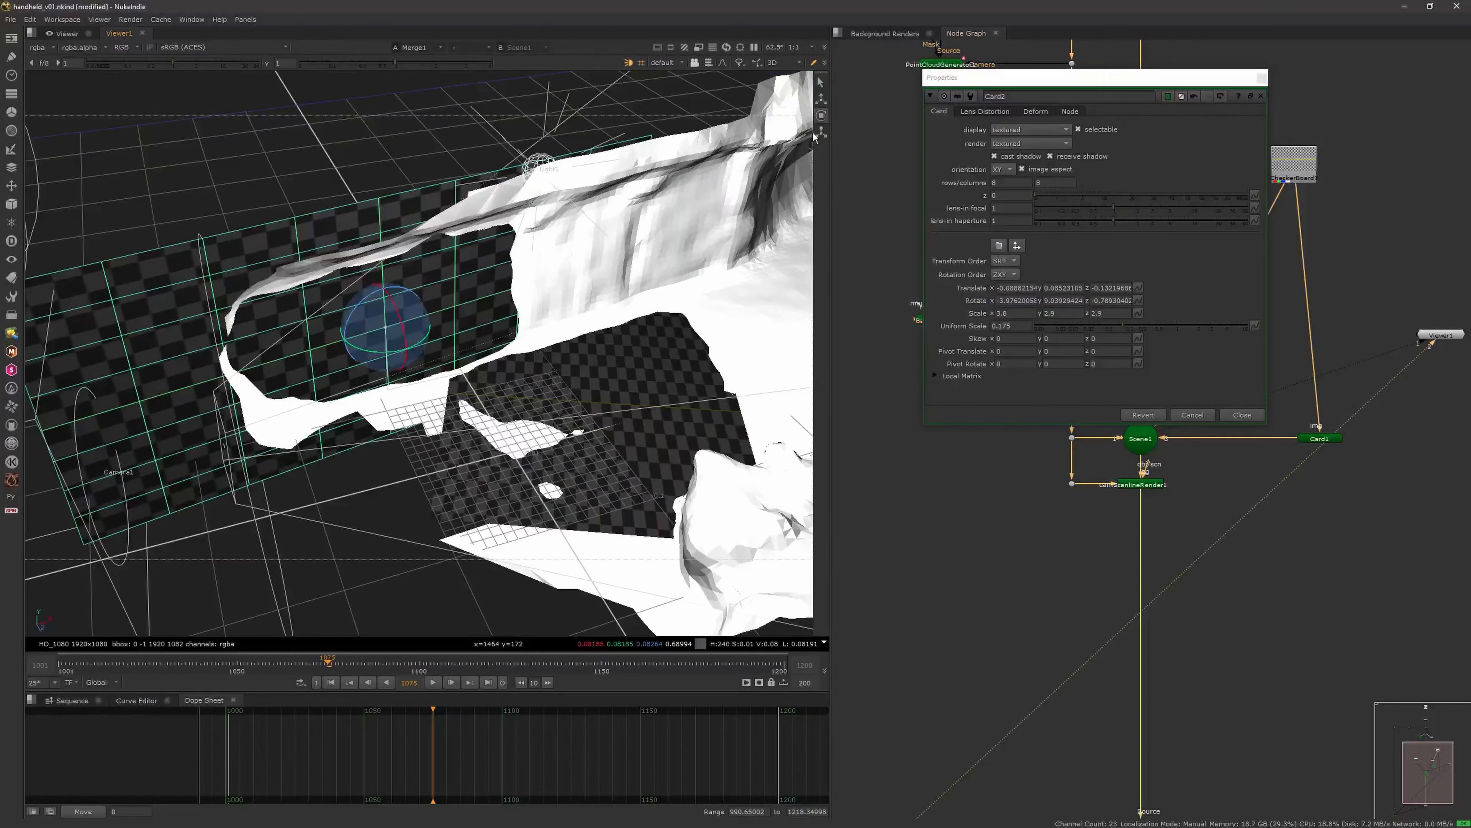
{"action": "left_click_drag", "start_coordinate": [423, 347], "coordinate": [421, 347]}
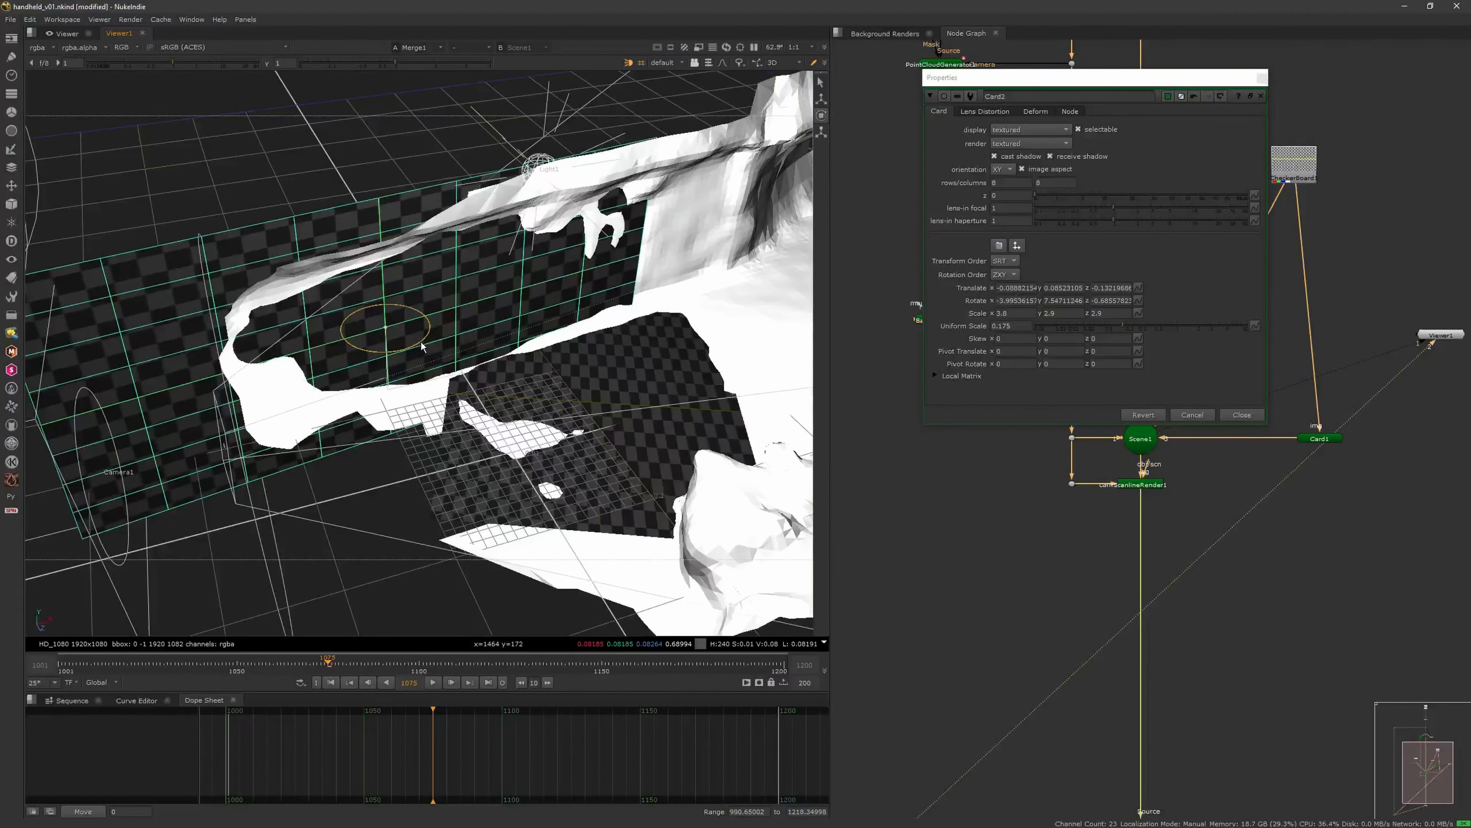
{"action": "left_click", "coordinate": [822, 99]}
{"action": "left_click_drag", "start_coordinate": [423, 339], "coordinate": [592, 290]}
{"action": "key", "text": "Tab"}
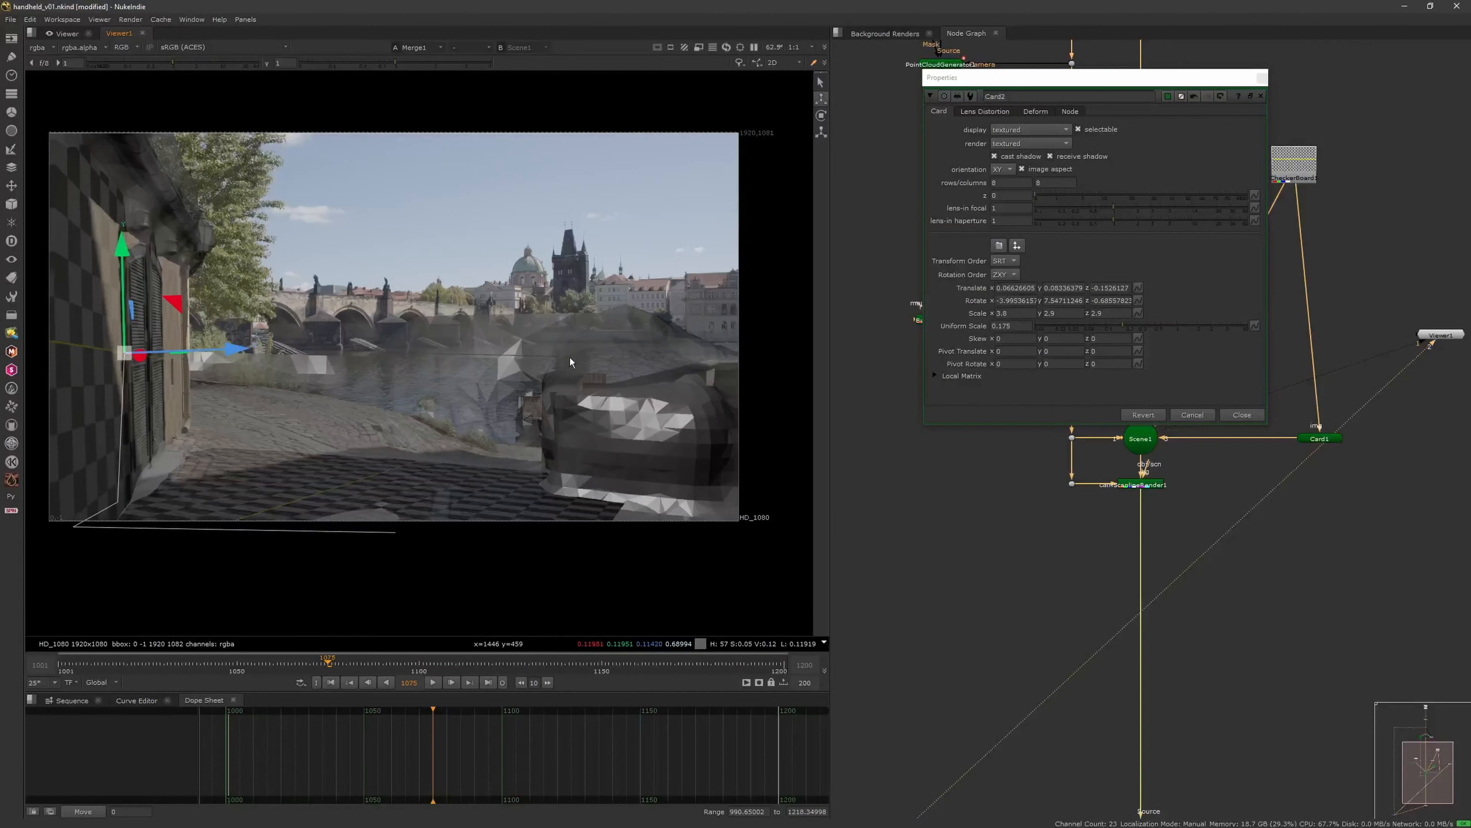
{"action": "left_click", "coordinate": [1242, 415]}
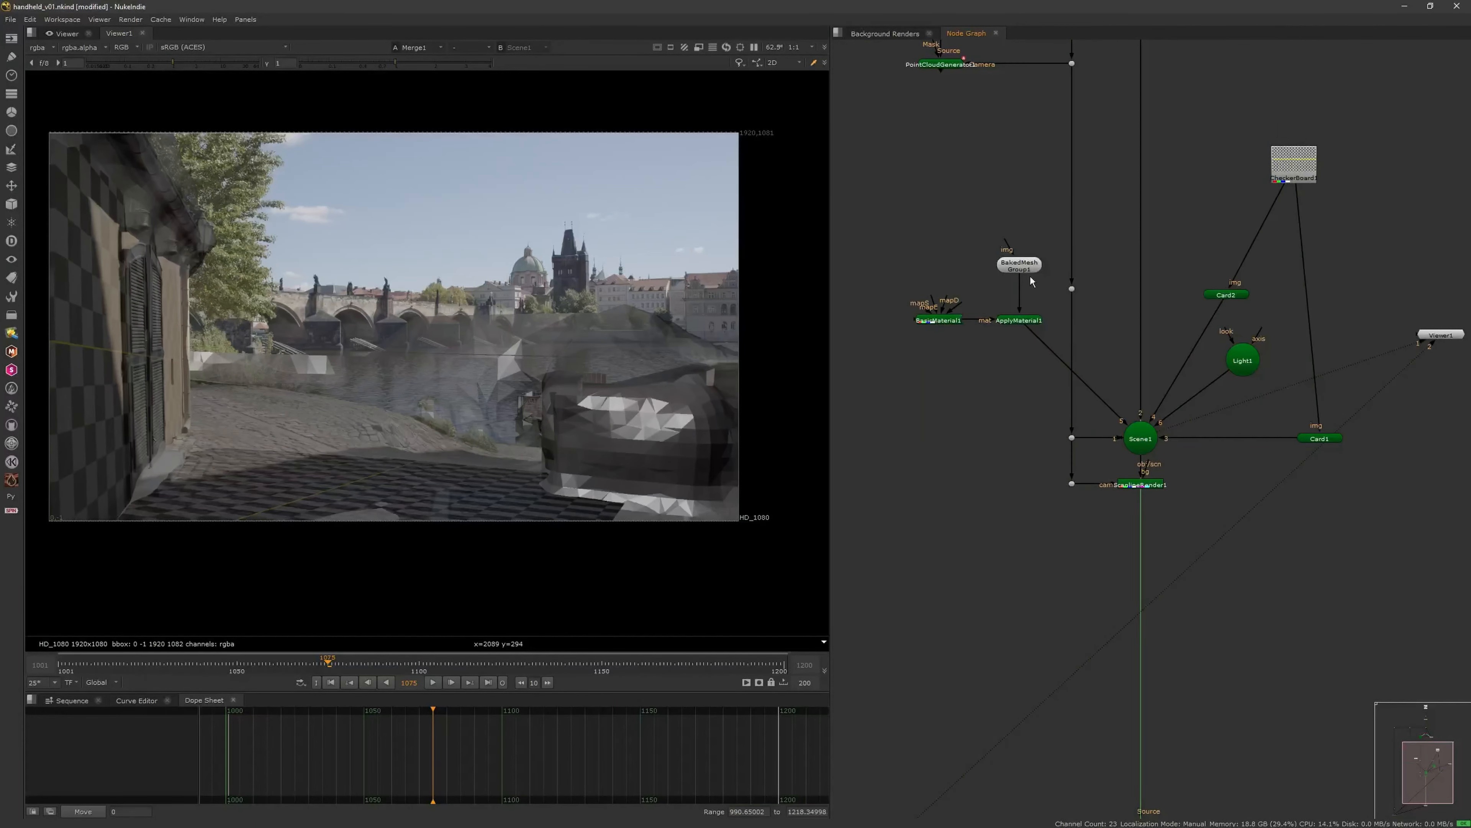
Check the composite with the BakedMesh group disabled, and re-enable the mesh in the 3D view
{"action": "key", "text": "d"}
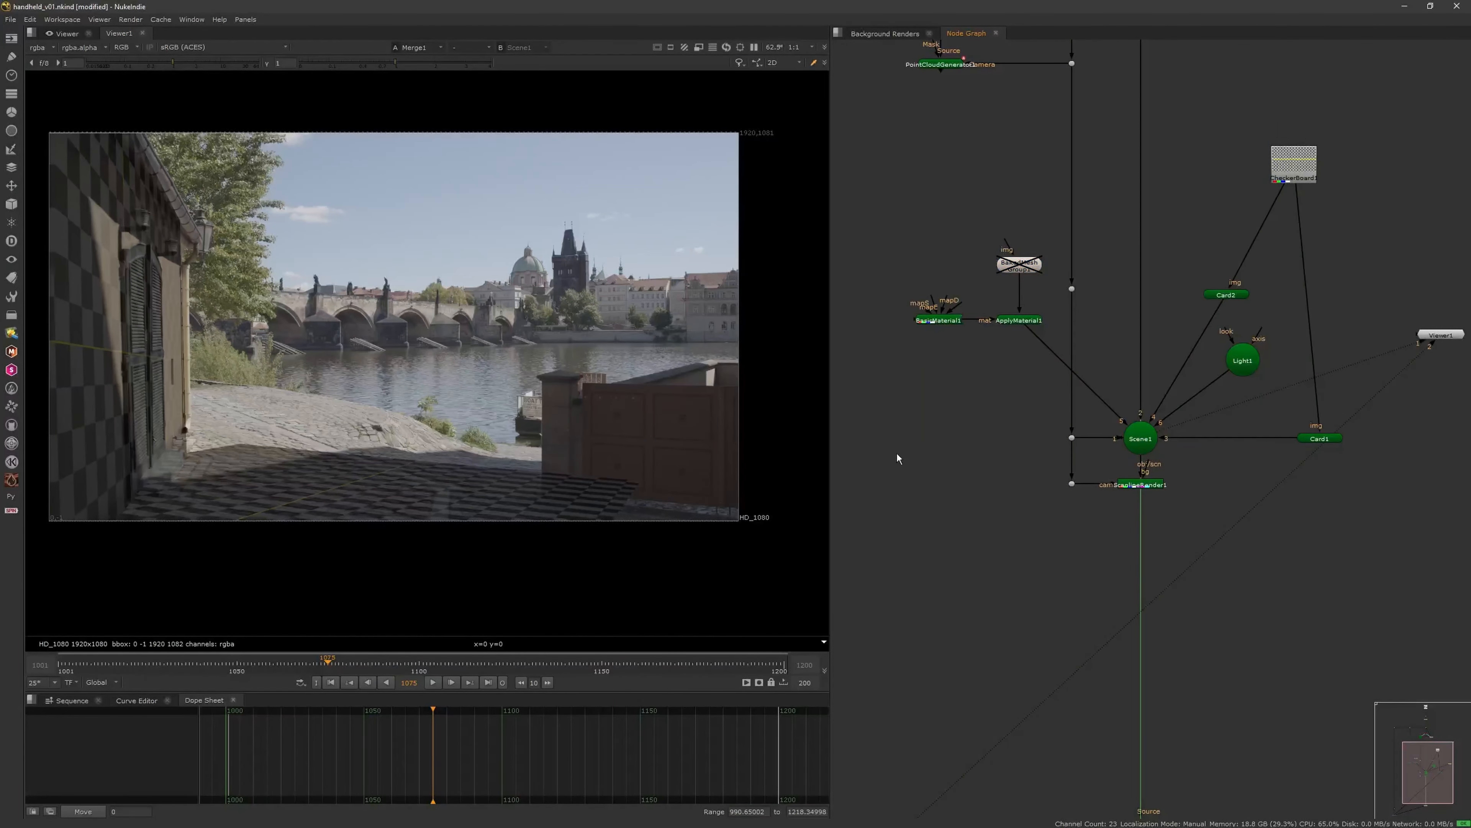
{"action": "key", "text": "Tab"}
{"action": "left_click", "coordinate": [1026, 265]}
{"action": "key", "text": "d"}
{"action": "middle_click_drag", "start_coordinate": [699, 422], "coordinate": [715, 450], "text": "alt"}
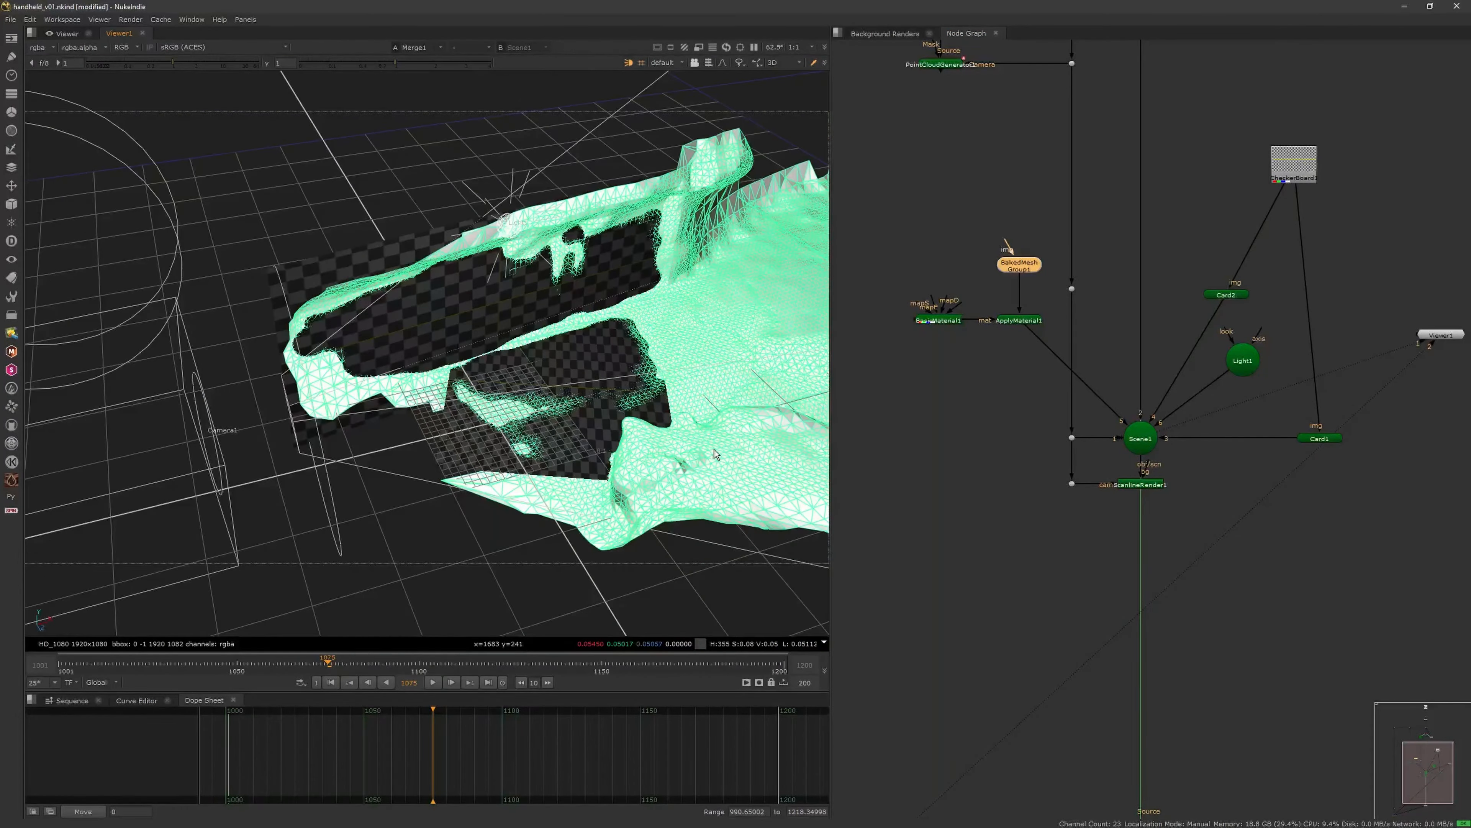
Examine the baked mesh around the gate in the 3D view and locate the camera tracker nodes
{"action": "left_click_drag", "start_coordinate": [714, 453], "coordinate": [798, 394], "text": "ctrl"}
{"action": "middle_click_drag", "start_coordinate": [798, 395], "coordinate": [811, 426], "text": "alt"}
{"action": "left_click_drag", "start_coordinate": [811, 427], "coordinate": [659, 415], "text": "alt"}
{"action": "middle_click_drag", "start_coordinate": [636, 433], "coordinate": [678, 432], "text": "alt"}
{"action": "mouse_move", "coordinate": [677, 432]}
{"action": "left_mouse_down", "text": "alt"}
{"action": "mouse_move", "coordinate": [646, 424]}
{"action": "mouse_move", "coordinate": [685, 412]}
{"action": "mouse_move", "coordinate": [692, 441]}
{"action": "left_mouse_up", "text": "alt"}
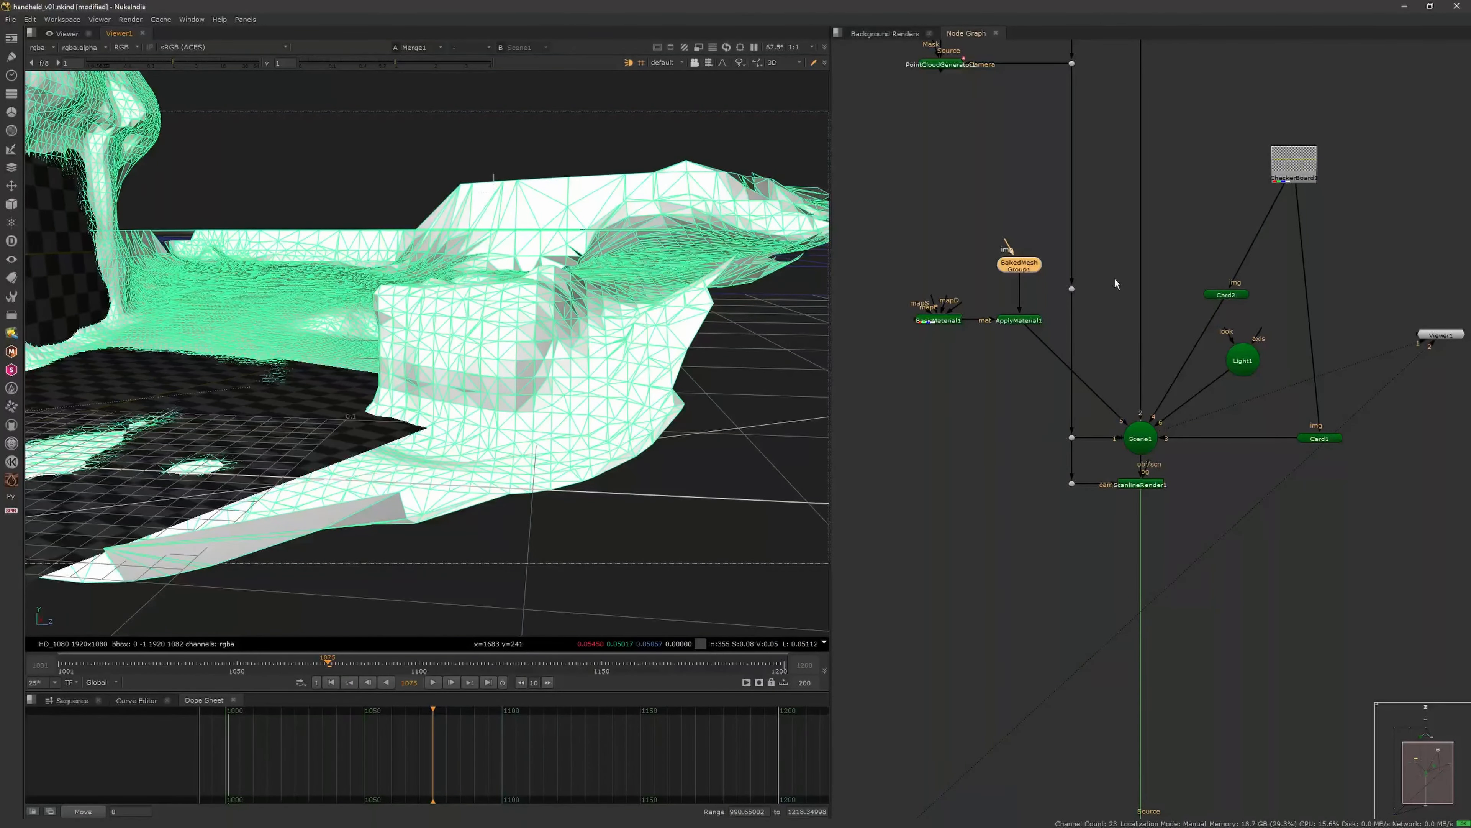
{"action": "scroll", "coordinate": [1124, 237], "scroll_direction": "up", "scroll_amount": 1}
{"action": "scroll", "coordinate": [1147, 185], "scroll_direction": "down", "scroll_amount": 4}
{"action": "scroll", "coordinate": [1156, 151], "scroll_direction": "up", "scroll_amount": 2}
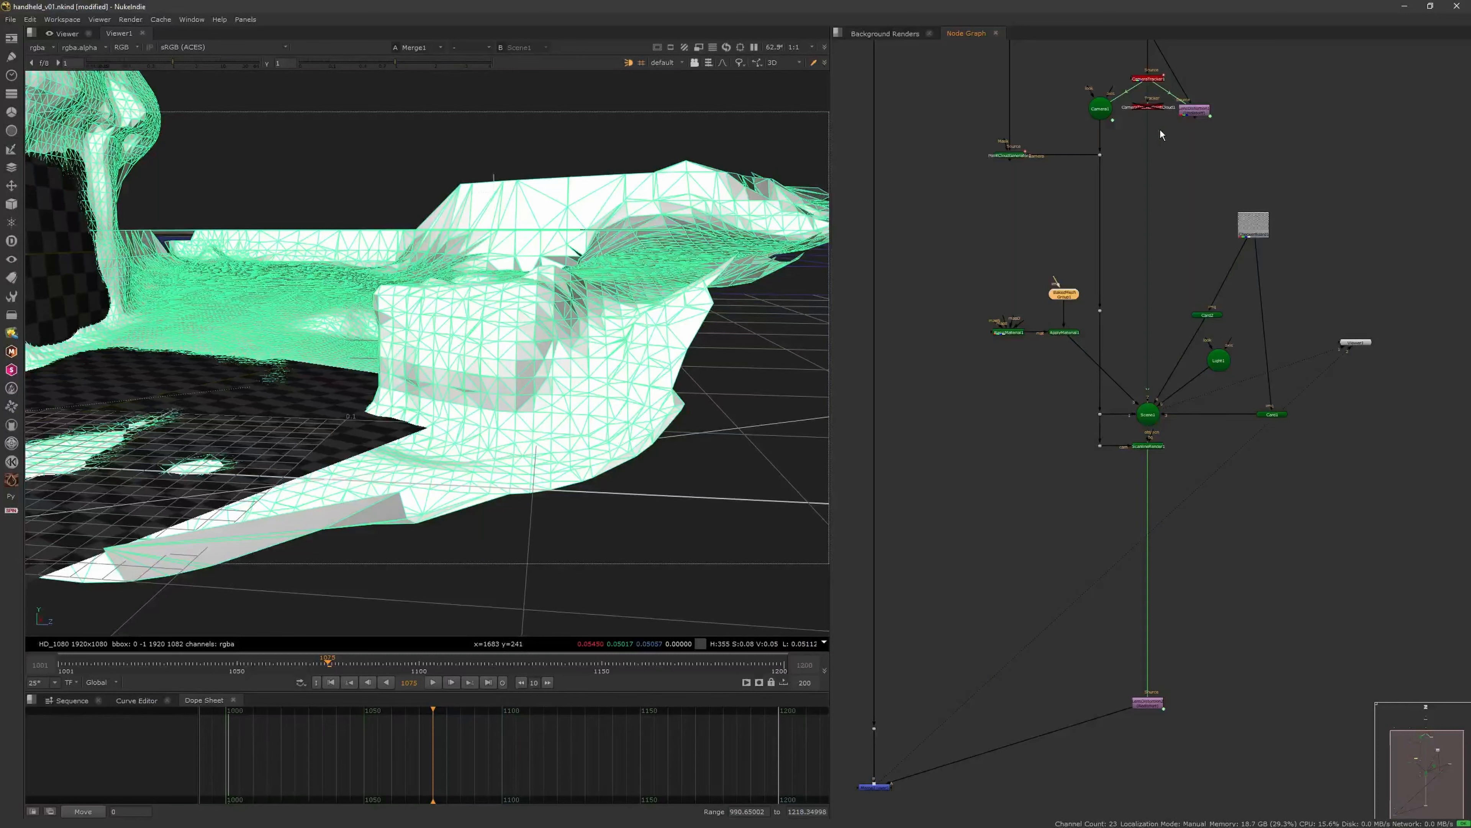
Enable the CameraTracker point cloud, view CameraTracker1 over the footage, and open its properties to show the tracks on the gate
{"action": "left_click", "coordinate": [1152, 110]}
{"action": "key", "text": "d"}
{"action": "left_click", "coordinate": [1153, 80]}
{"action": "key", "text": "1"}
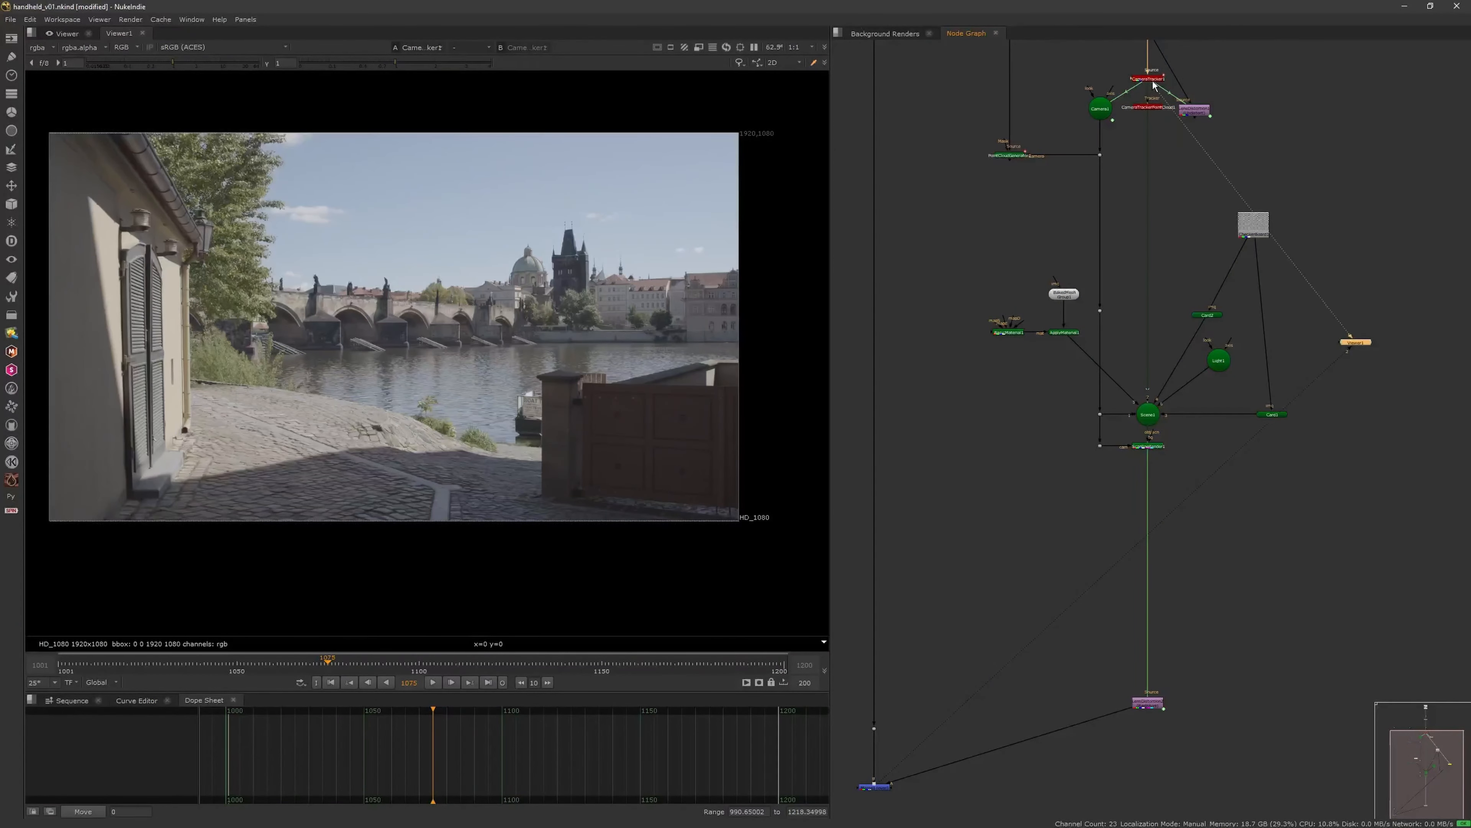
{"action": "key", "text": "Return"}
{"action": "middle_click_drag", "start_coordinate": [668, 460], "coordinate": [591, 432]}
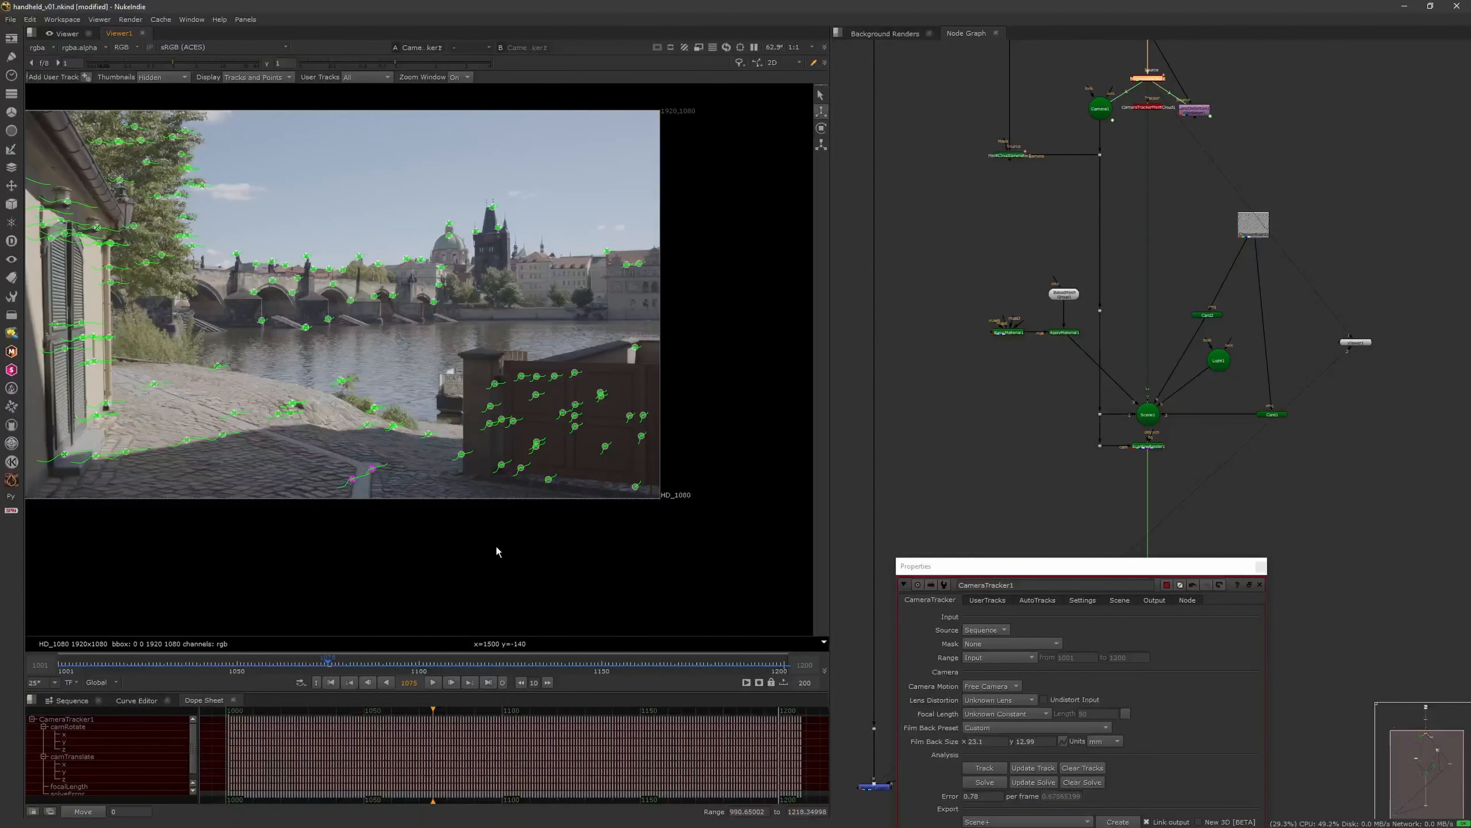
{"action": "scroll", "coordinate": [540, 511], "scroll_direction": "up", "scroll_amount": 2}
{"action": "scroll", "coordinate": [553, 484], "scroll_direction": "up", "scroll_amount": 3}
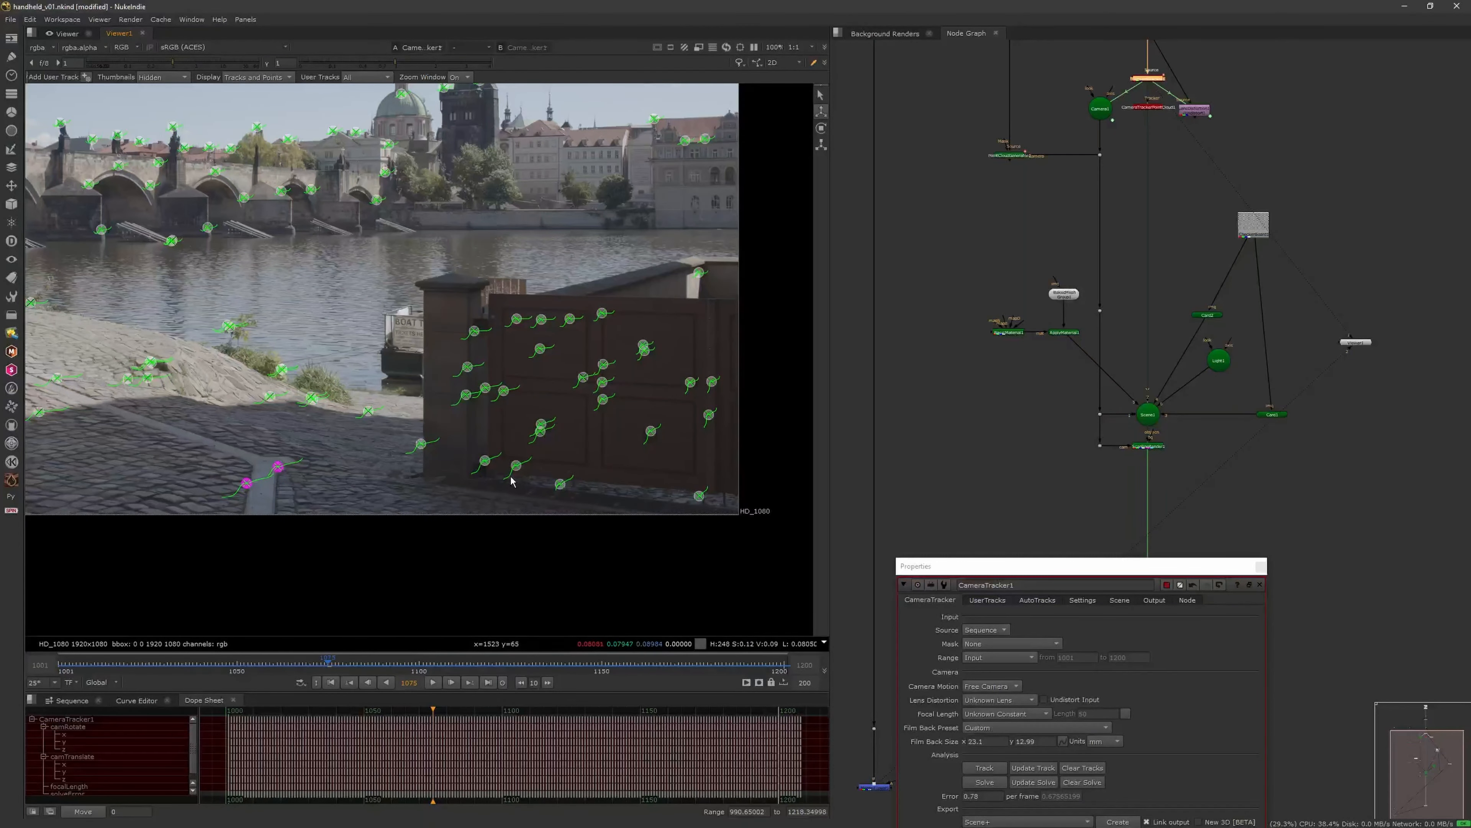
Select the track points across the gate, create a card from them, and close the new card's properties
{"action": "left_click_drag", "start_coordinate": [539, 310], "coordinate": [616, 308]}
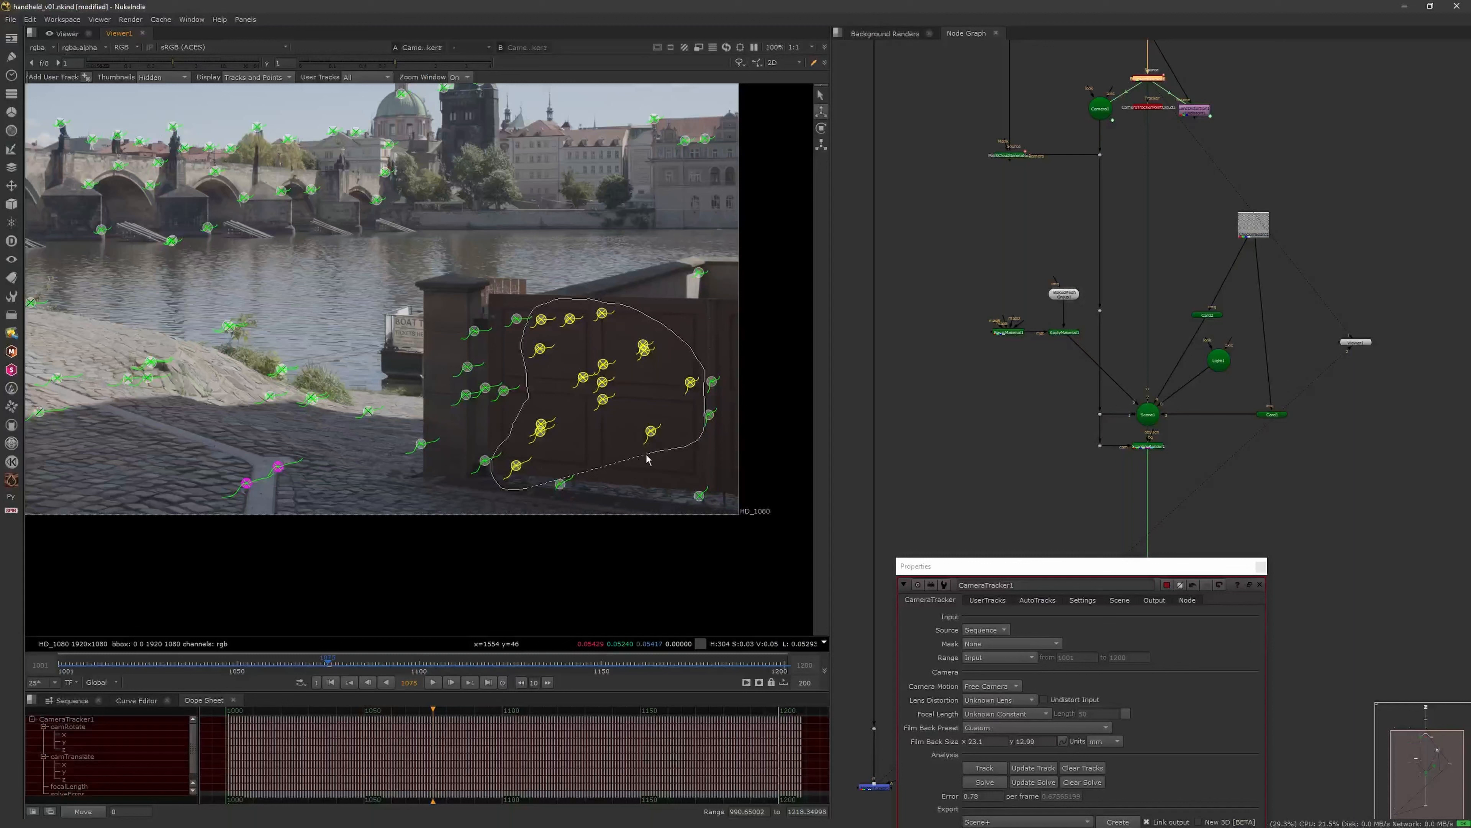
{"action": "left_click_drag", "start_coordinate": [568, 475], "coordinate": [569, 474]}
{"action": "right_click", "coordinate": [603, 401]}
{"action": "mouse_move", "coordinate": [666, 448]}
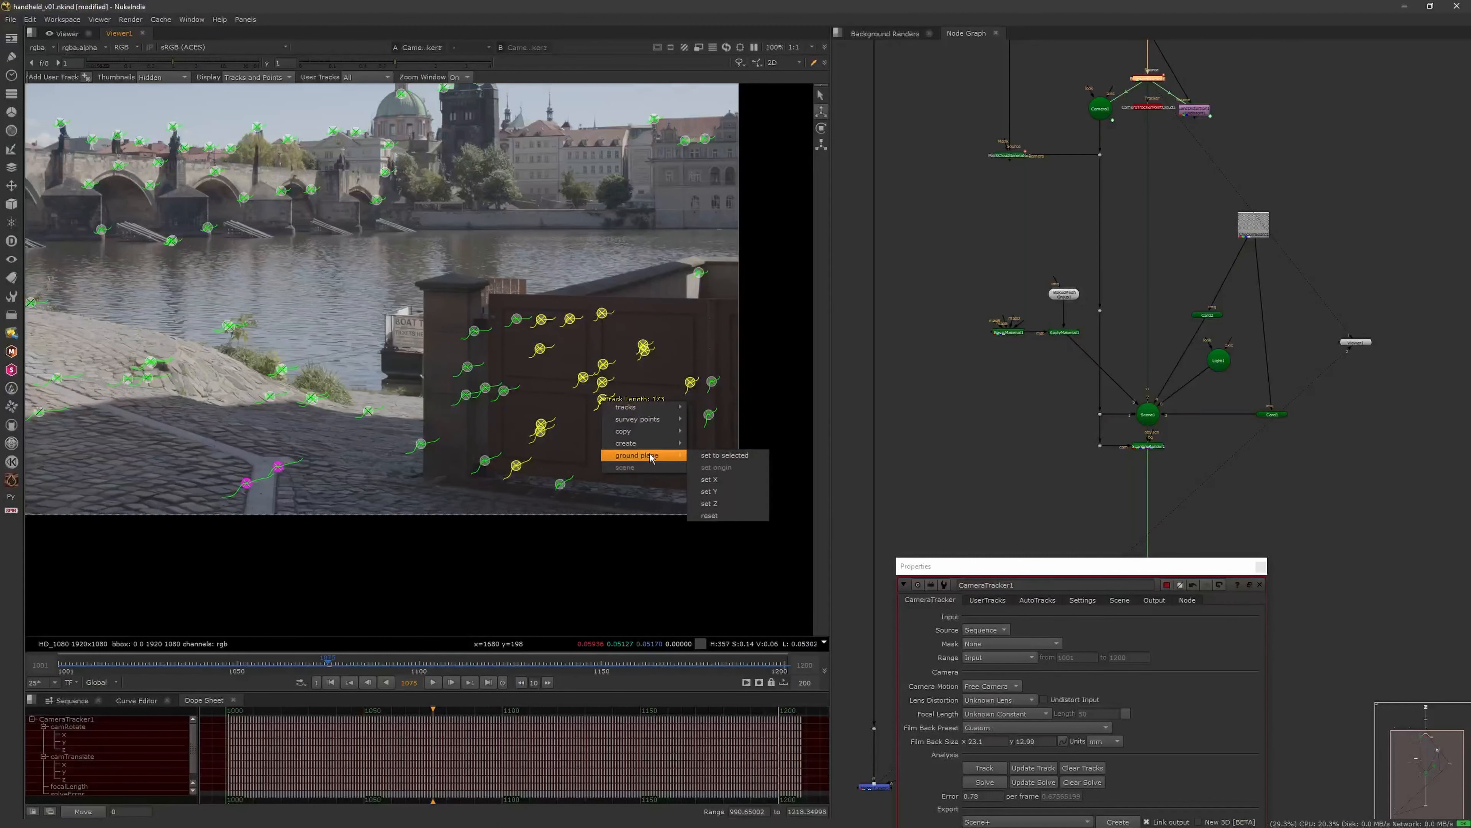
{"action": "left_click", "coordinate": [723, 492]}
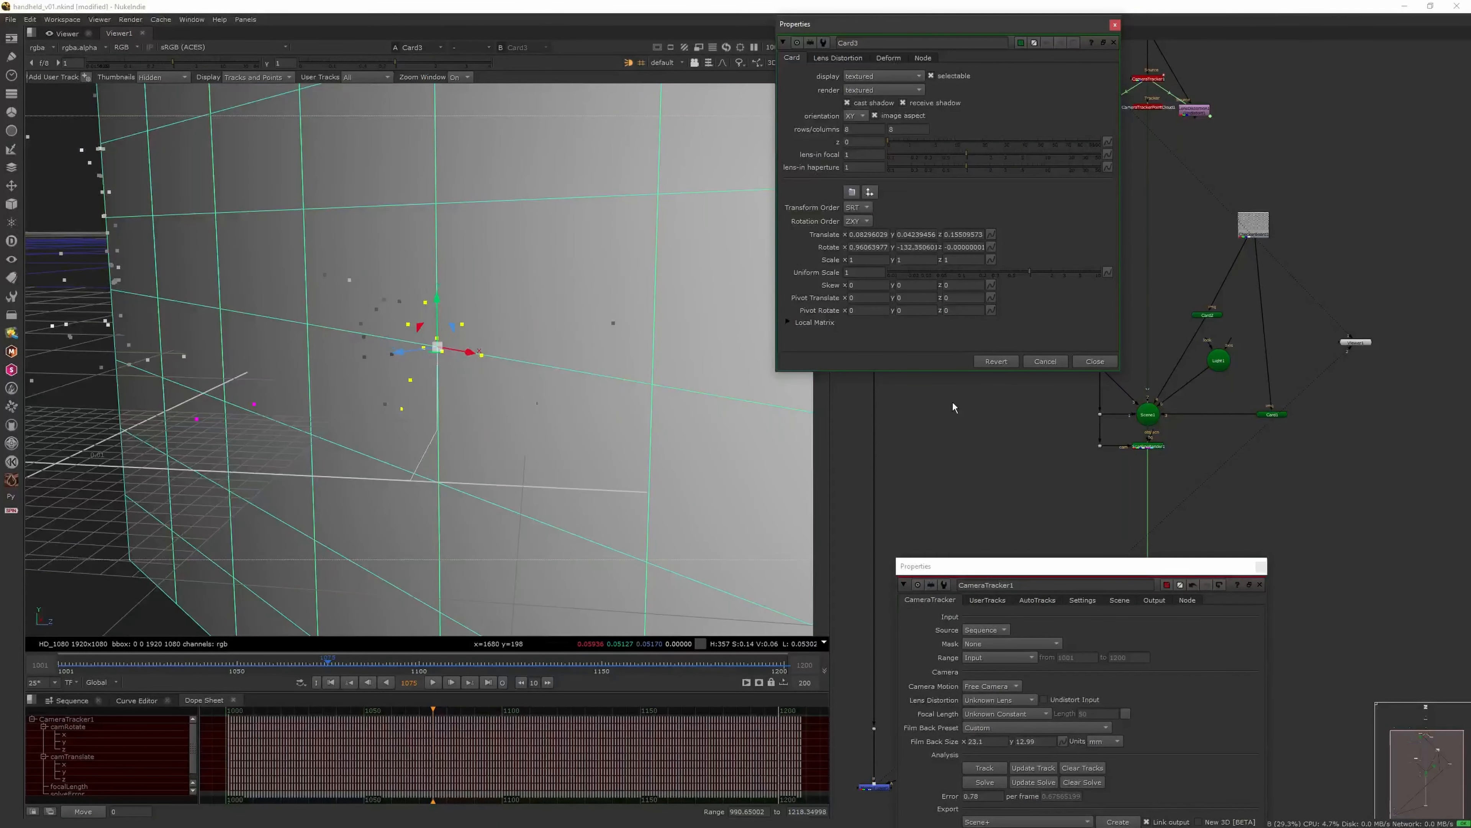
{"action": "left_click", "coordinate": [1095, 361]}
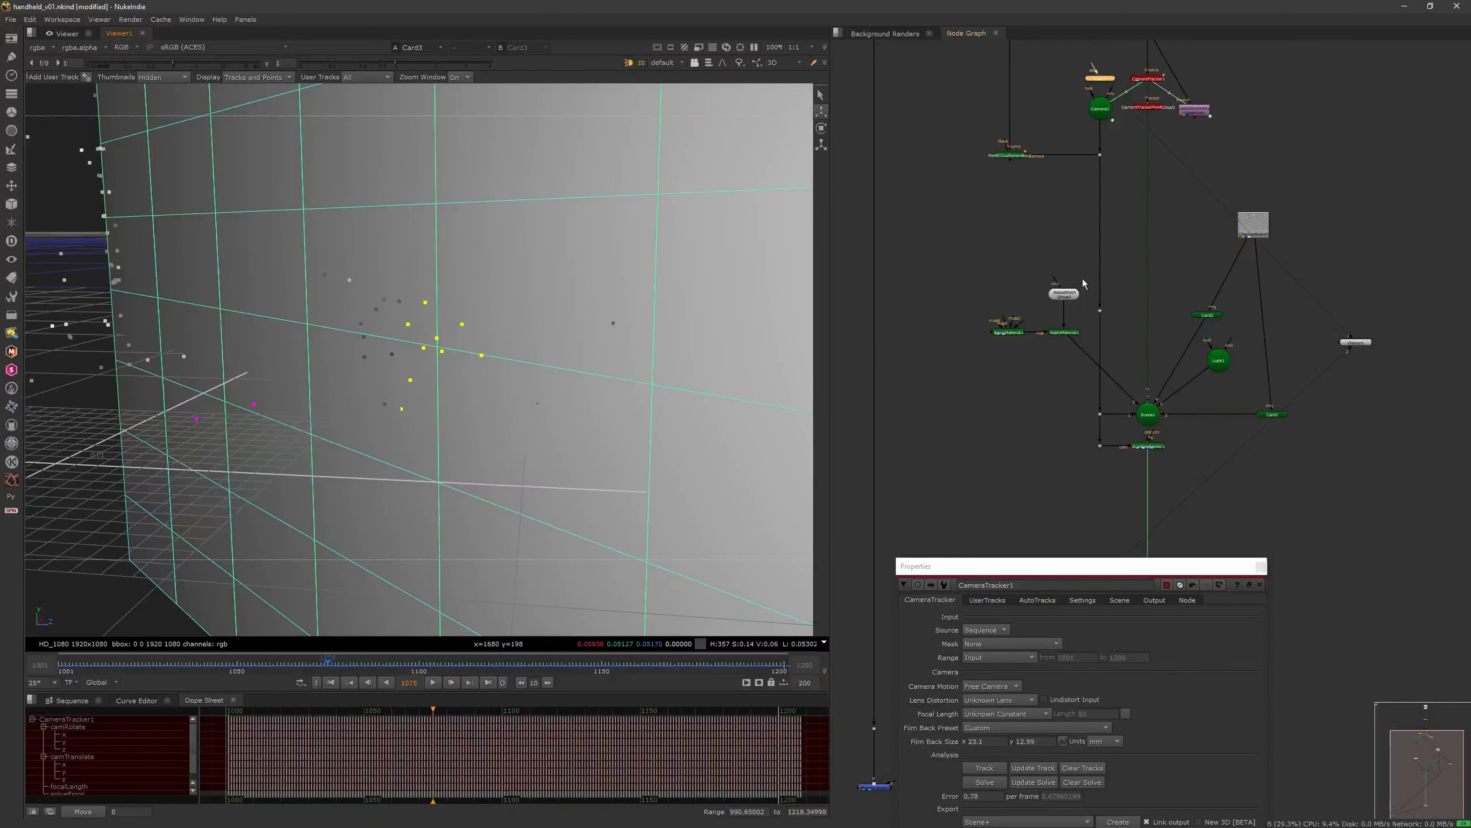
Connect Card3 to the checkerboard and Scene1, move Light1 clear of the connections, and view Scene1
{"action": "middle_click_drag", "start_coordinate": [1089, 204], "coordinate": [1080, 277]}
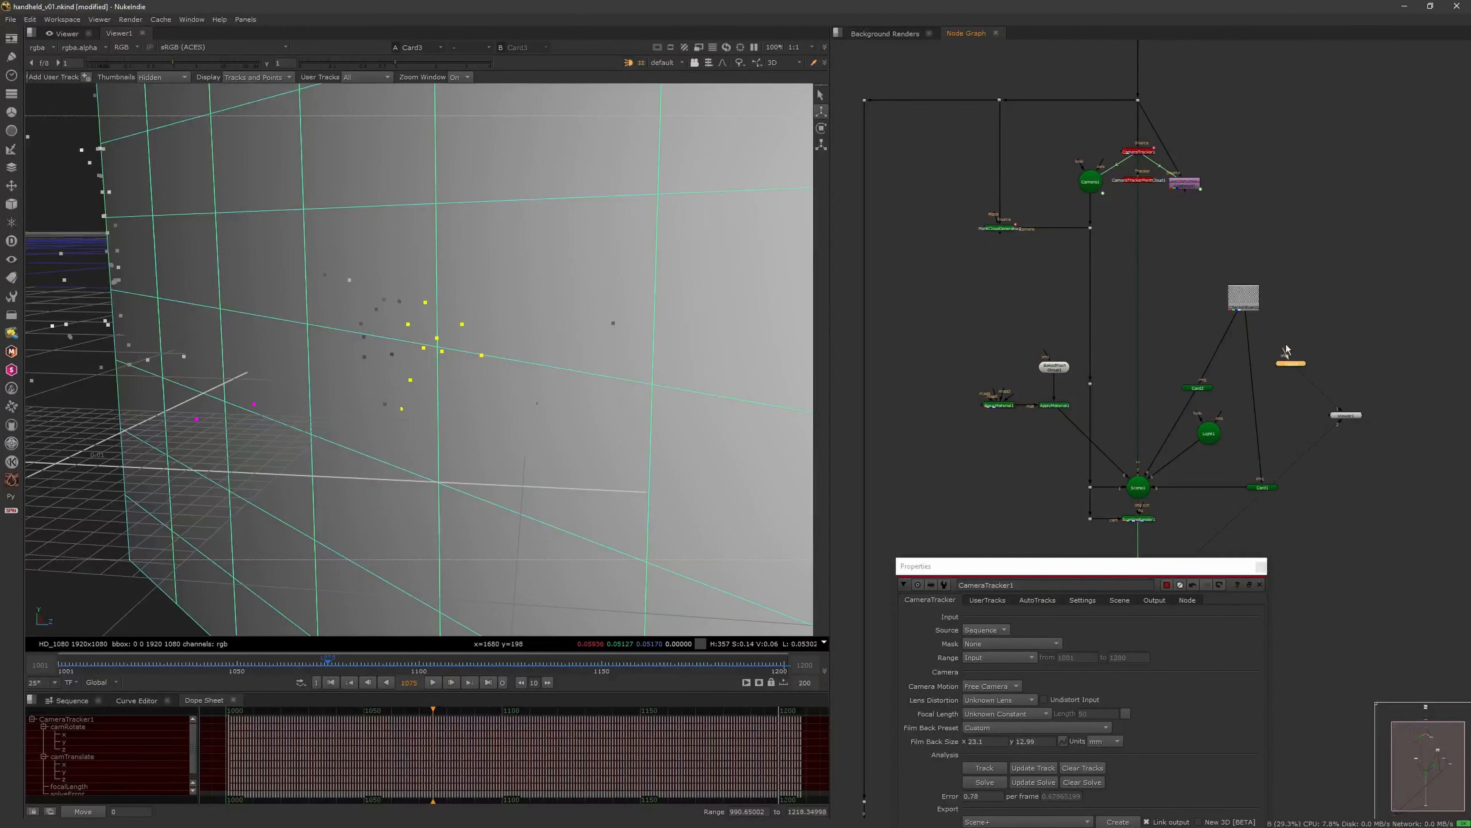
{"action": "left_click_drag", "start_coordinate": [1246, 303], "coordinate": [1246, 304]}
{"action": "left_click_drag", "start_coordinate": [1293, 369], "coordinate": [1021, 496]}
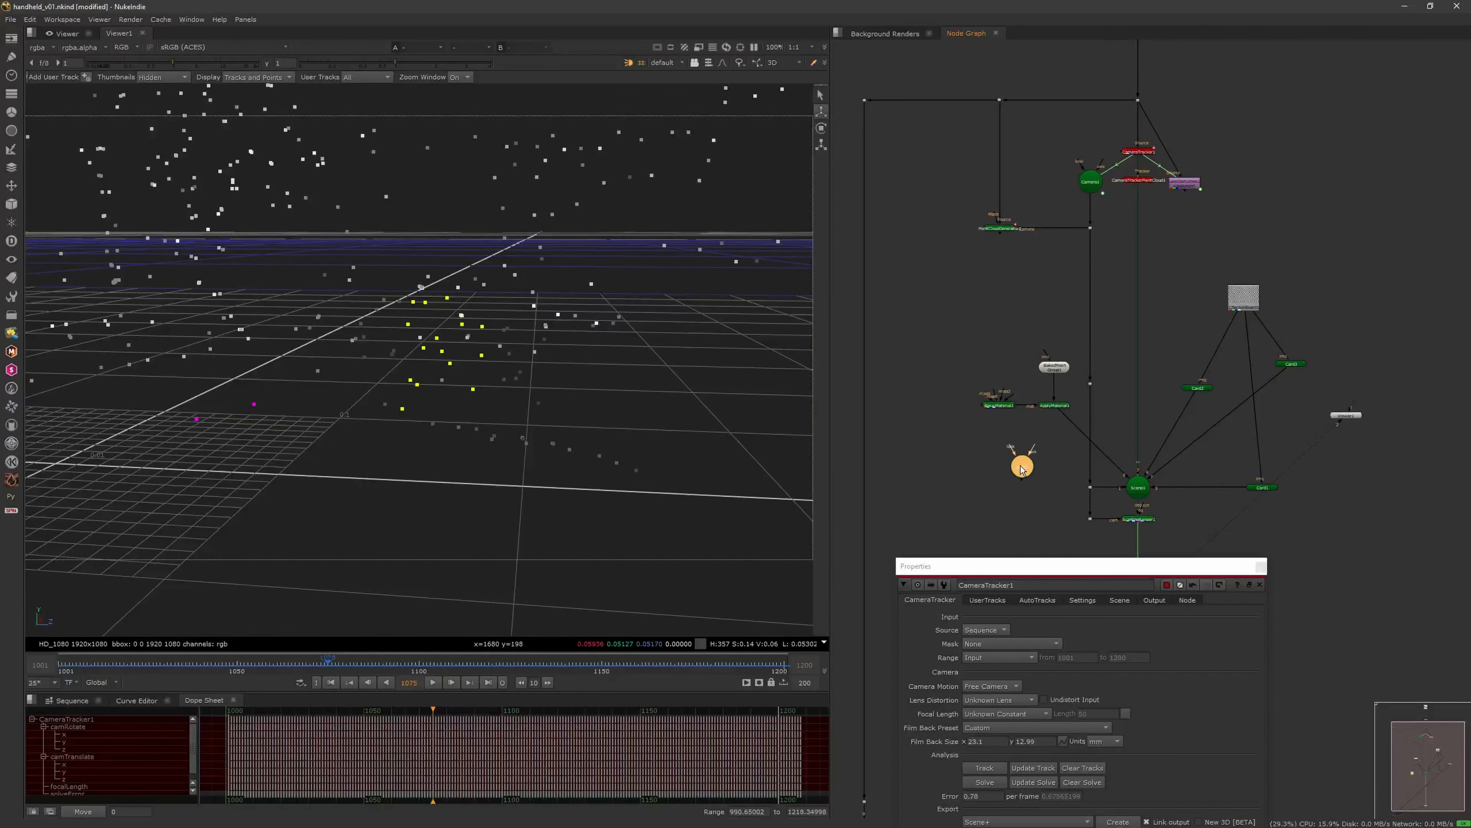
{"action": "left_click_drag", "start_coordinate": [1288, 369], "coordinate": [1290, 377]}
{"action": "left_click", "coordinate": [1139, 487]}
{"action": "key", "text": "1"}
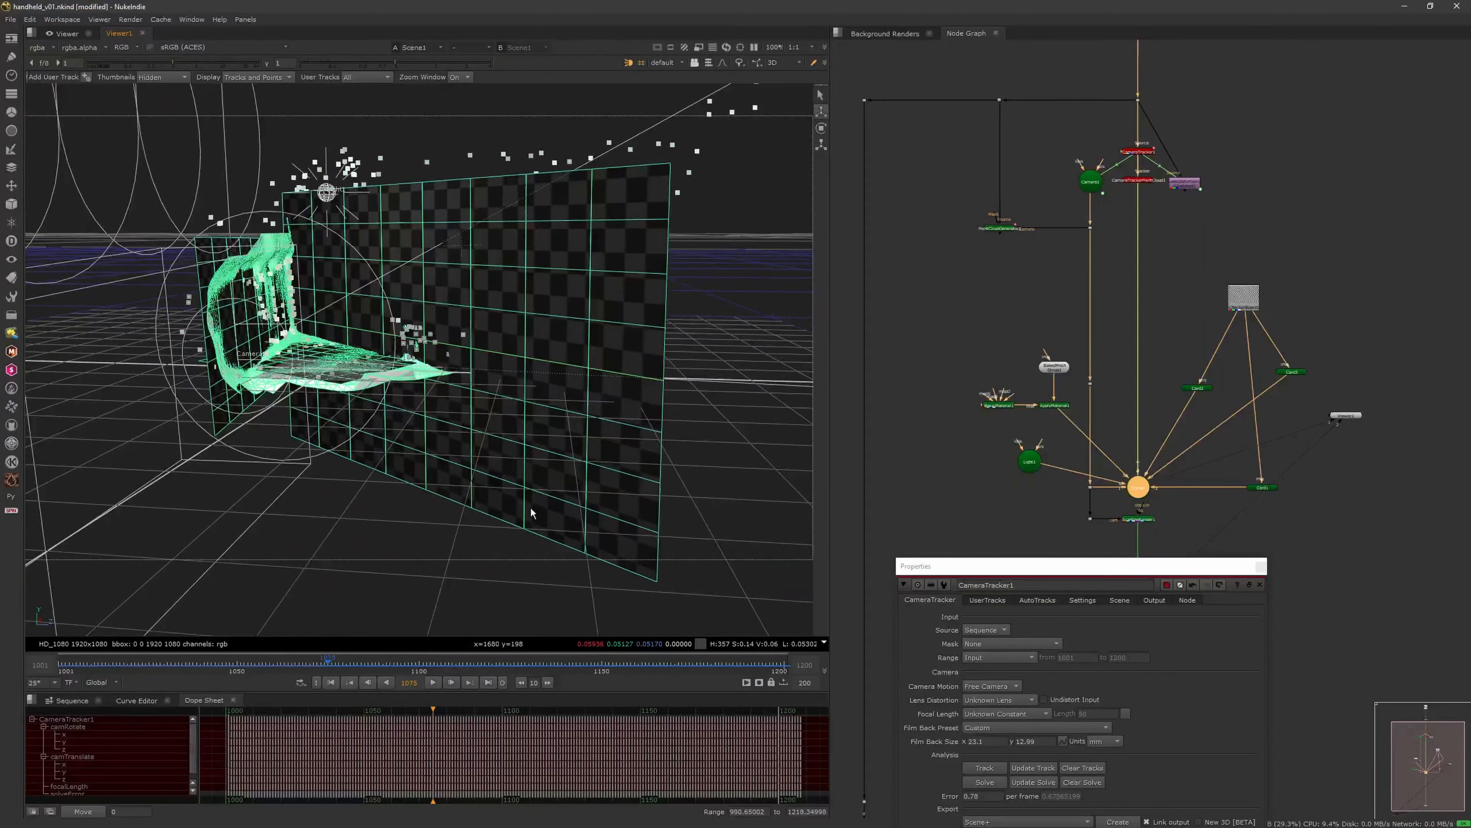
Open Card3's properties and set its uniform scale to 0.225
{"action": "double_click", "coordinate": [1288, 373]}
{"action": "left_click_drag", "start_coordinate": [1030, 271], "coordinate": [984, 271]}
{"action": "scroll", "coordinate": [429, 445], "scroll_direction": "up", "scroll_amount": 10}
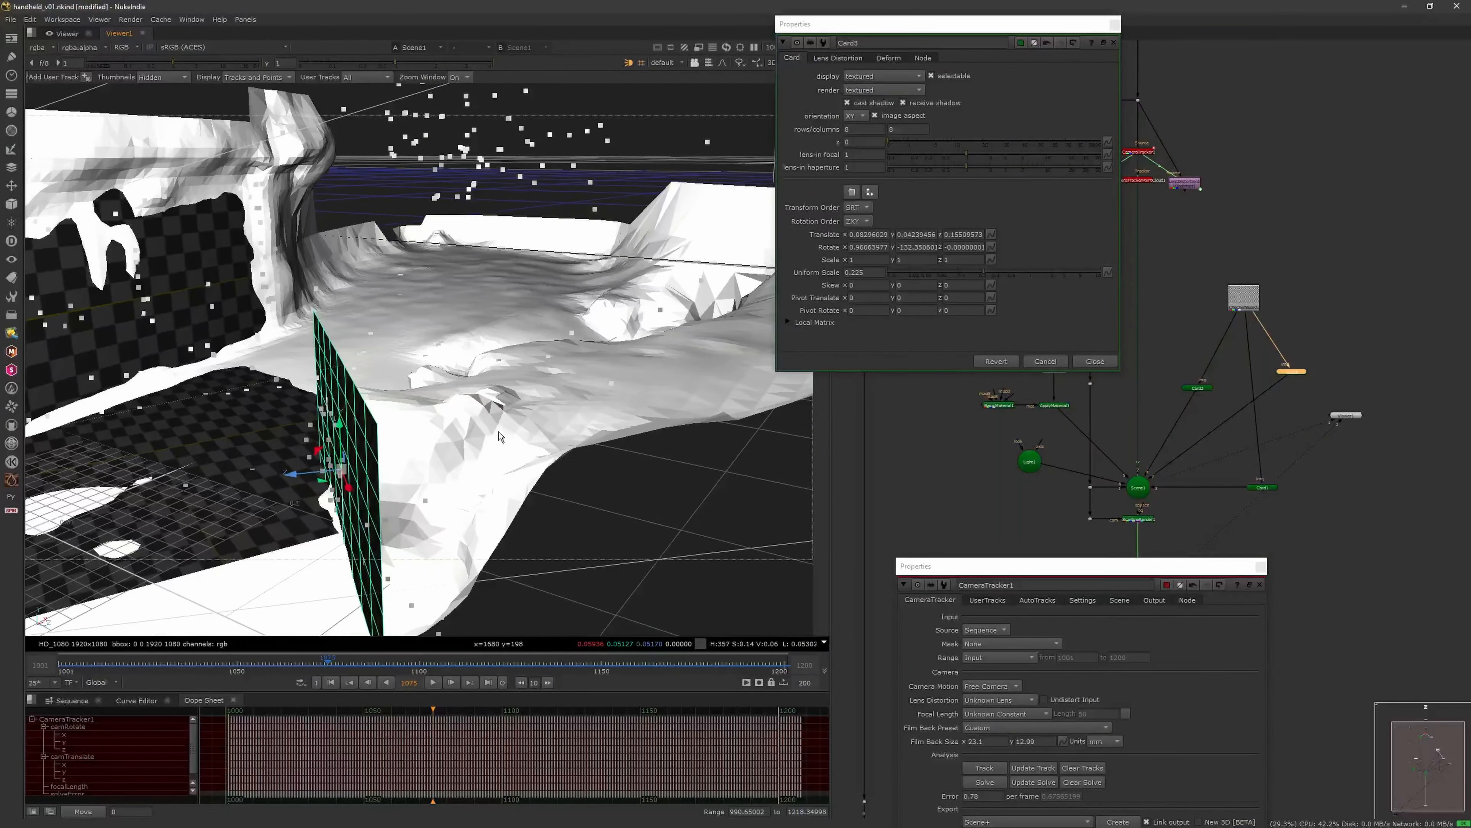
{"action": "left_click_drag", "start_coordinate": [429, 445], "coordinate": [437, 497], "text": "ctrl"}
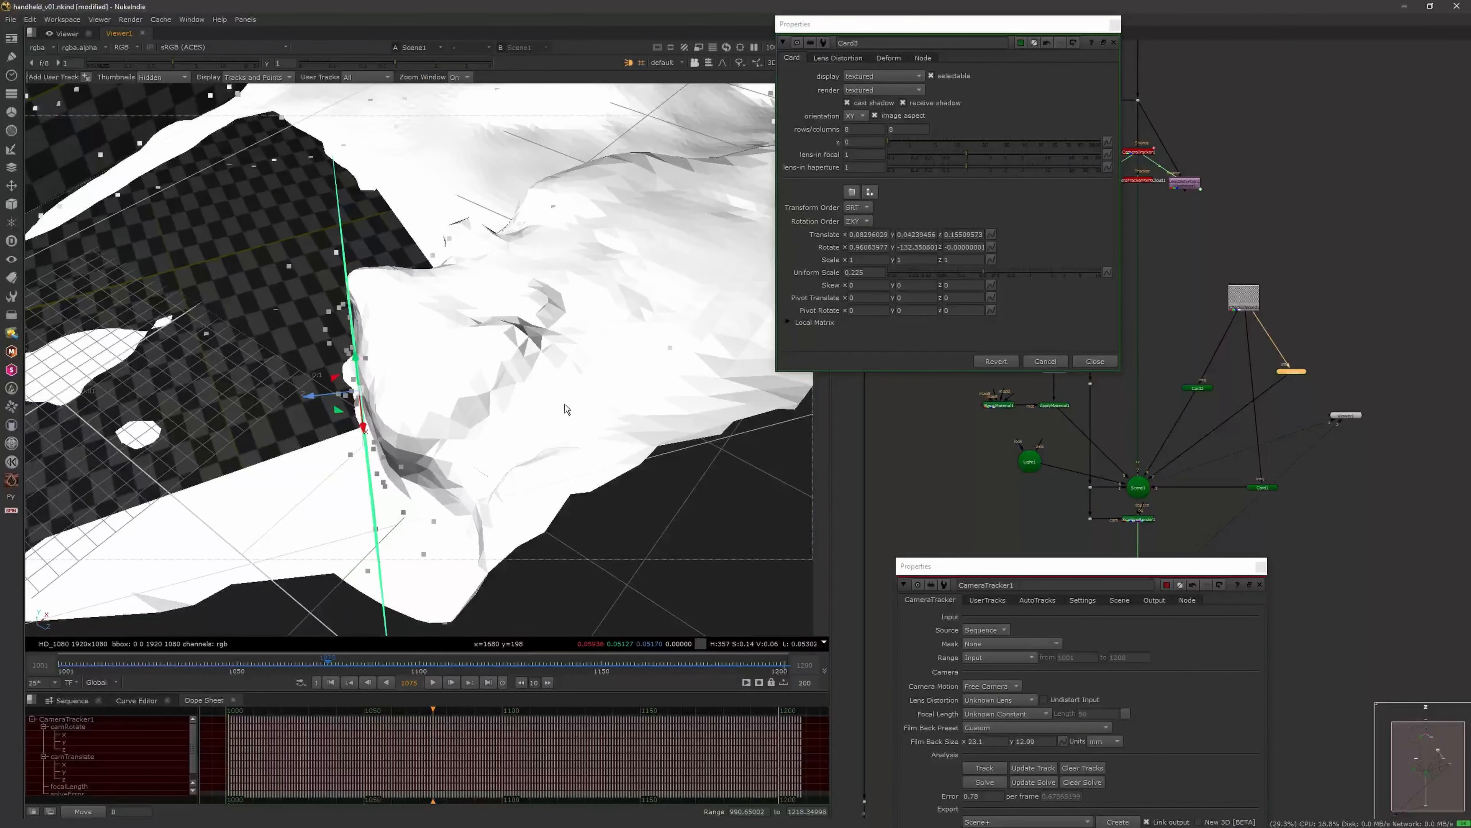
Rotate Card3 to about -125.47 degrees in y and slide it onto the gate's track points at about 0.157 in z
{"action": "left_click_drag", "start_coordinate": [954, 24], "coordinate": [1141, 7]}
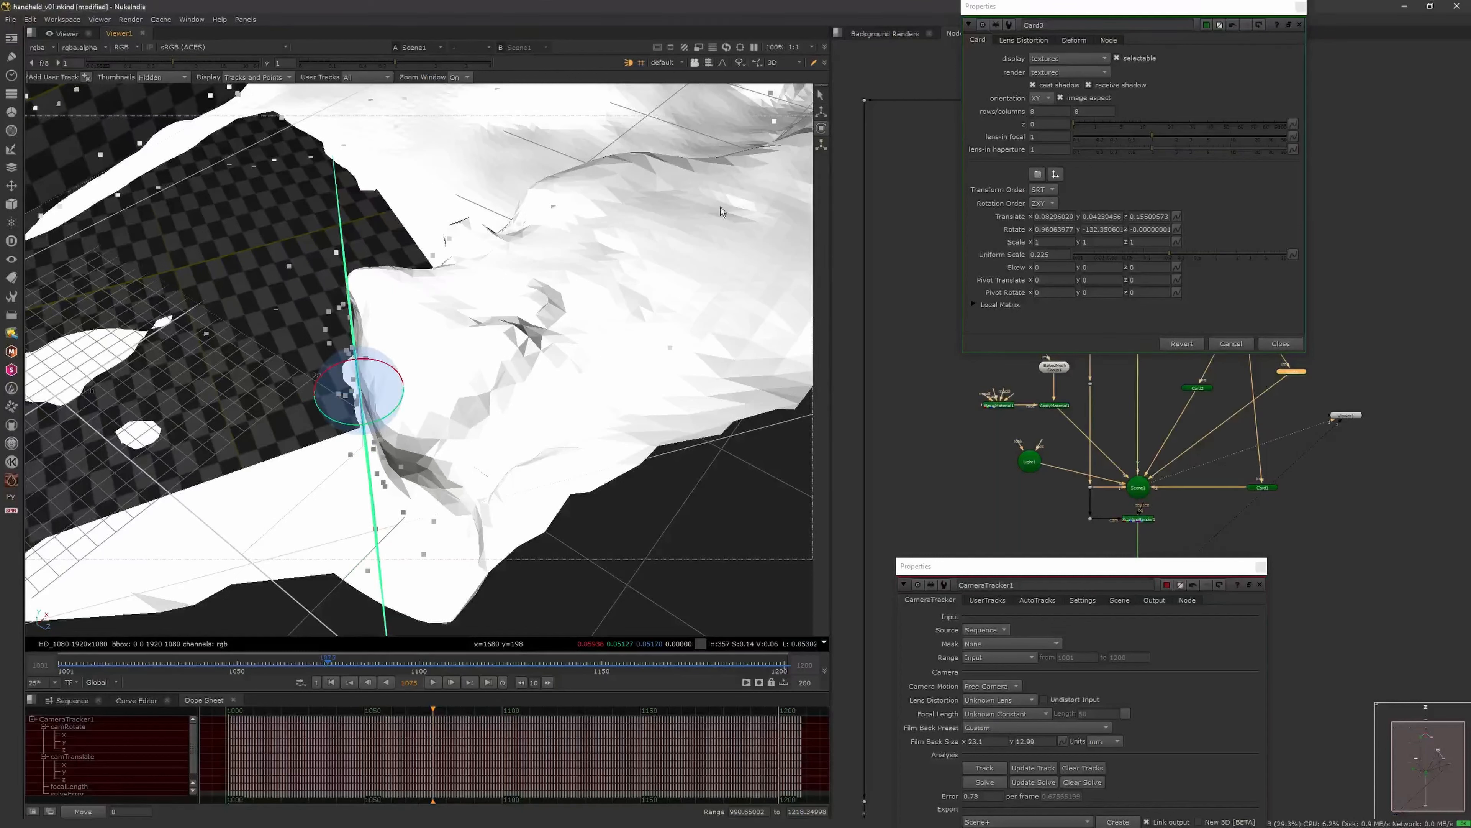
{"action": "mouse_move", "coordinate": [343, 445]}
{"action": "left_mouse_down", "text": "ctrl"}
{"action": "mouse_move", "coordinate": [357, 428]}
{"action": "mouse_move", "coordinate": [394, 443]}
{"action": "mouse_move", "coordinate": [349, 456]}
{"action": "left_mouse_up", "text": "ctrl"}
{"action": "scroll", "coordinate": [430, 420], "scroll_direction": "down", "scroll_amount": 3}
{"action": "left_click_drag", "start_coordinate": [401, 392], "coordinate": [358, 361]}
{"action": "left_click", "coordinate": [820, 112]}
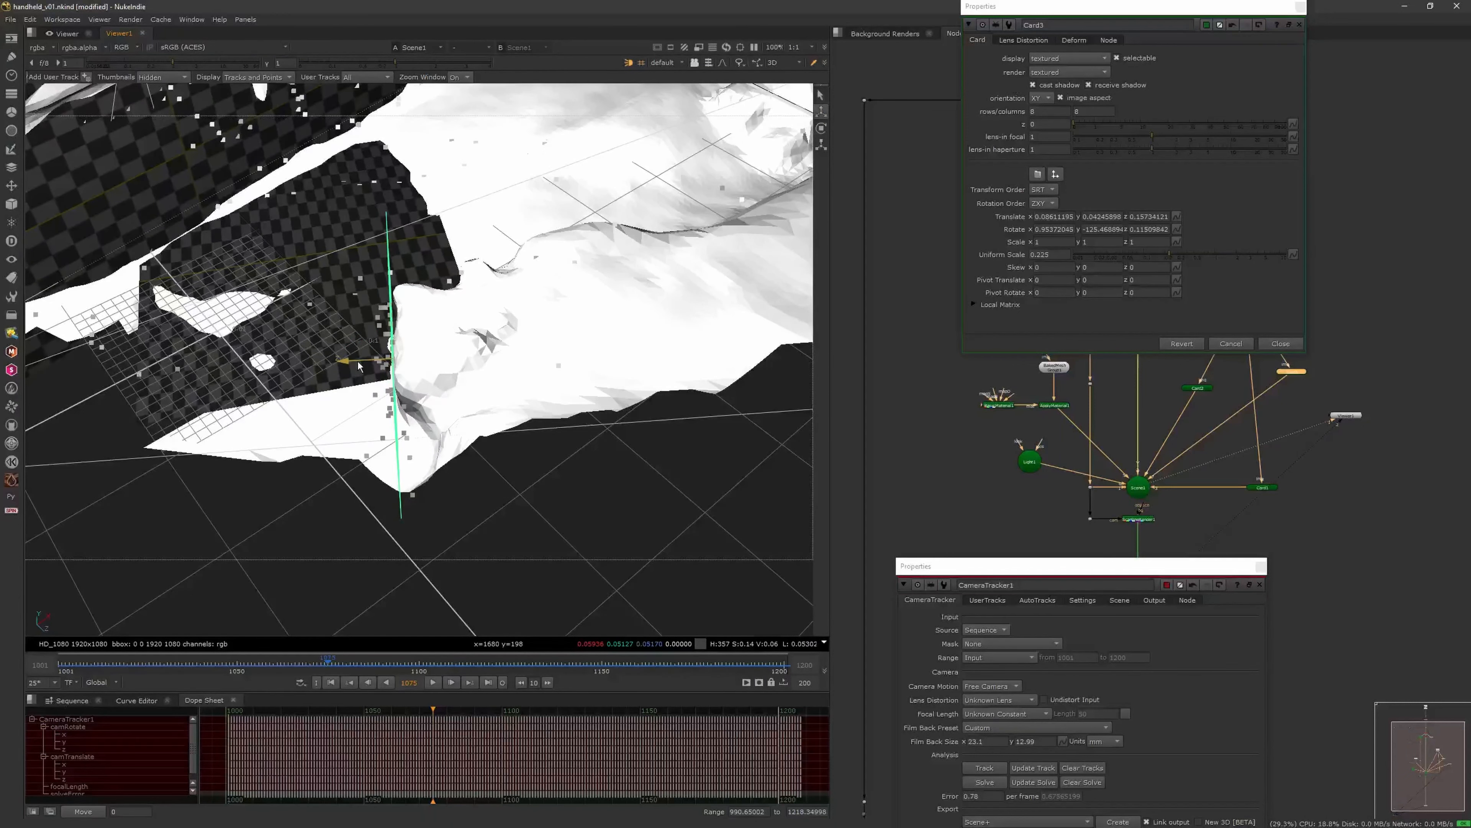
{"action": "mouse_move", "coordinate": [424, 369]}
{"action": "middle_mouse_down", "text": "alt"}
{"action": "mouse_move", "coordinate": [483, 350]}
{"action": "mouse_move", "coordinate": [449, 356]}
{"action": "middle_mouse_up", "text": "alt"}
{"action": "left_click_drag", "start_coordinate": [398, 361], "coordinate": [629, 232], "text": "ctrl"}
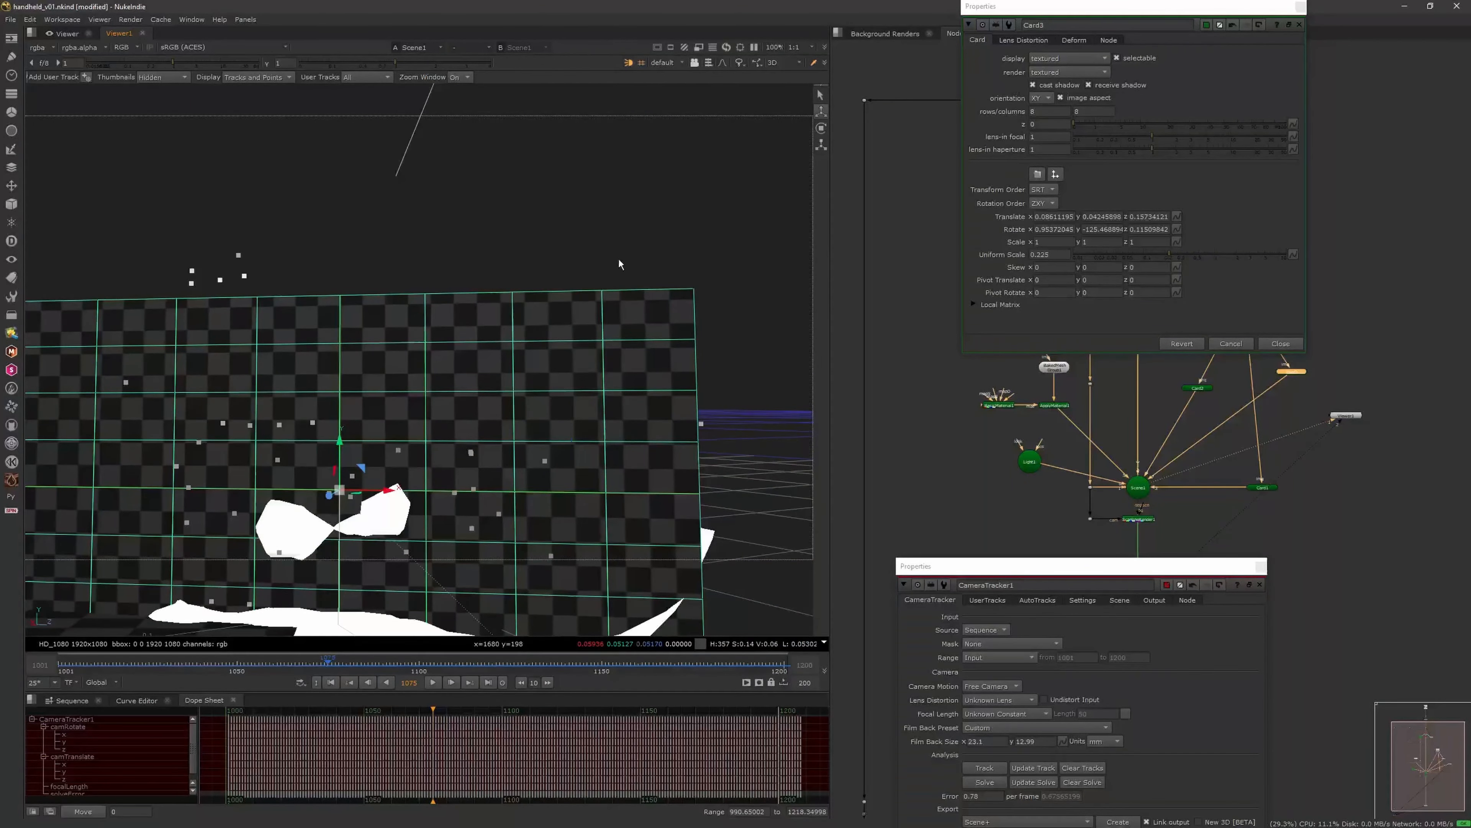
Close Card3's properties and disable the BakedMesh group so only the cards and track points show in 3D
{"action": "left_click", "coordinate": [1255, 338]}
{"action": "left_click", "coordinate": [1281, 341]}
{"action": "left_click", "coordinate": [1052, 370]}
{"action": "key", "text": "d"}
{"action": "scroll", "coordinate": [536, 453], "scroll_direction": "down", "scroll_amount": 6}
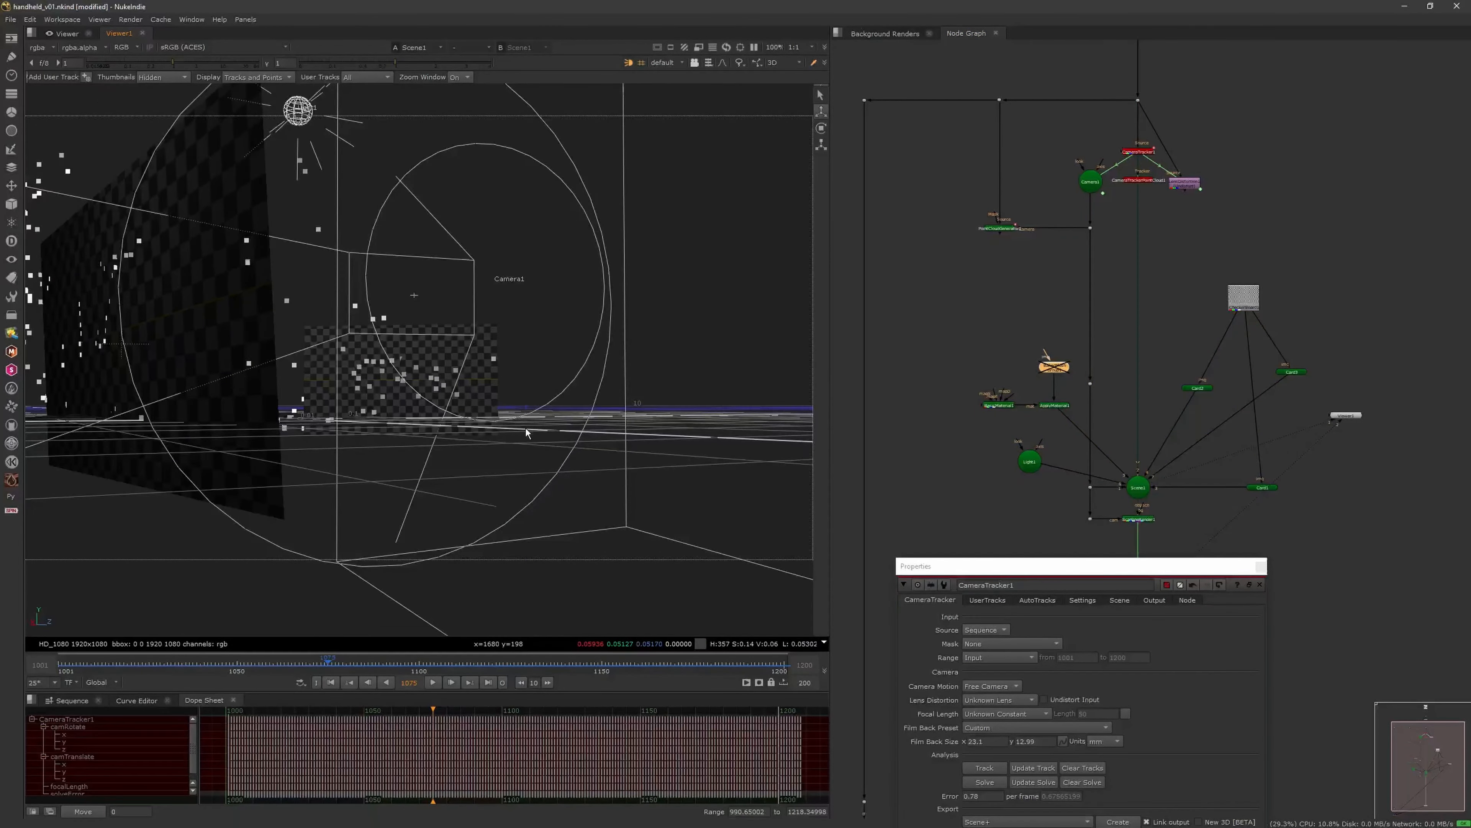
{"action": "scroll", "coordinate": [590, 390], "scroll_direction": "up", "scroll_amount": 3}
{"action": "left_click_drag", "start_coordinate": [594, 388], "coordinate": [561, 479], "text": "ctrl"}
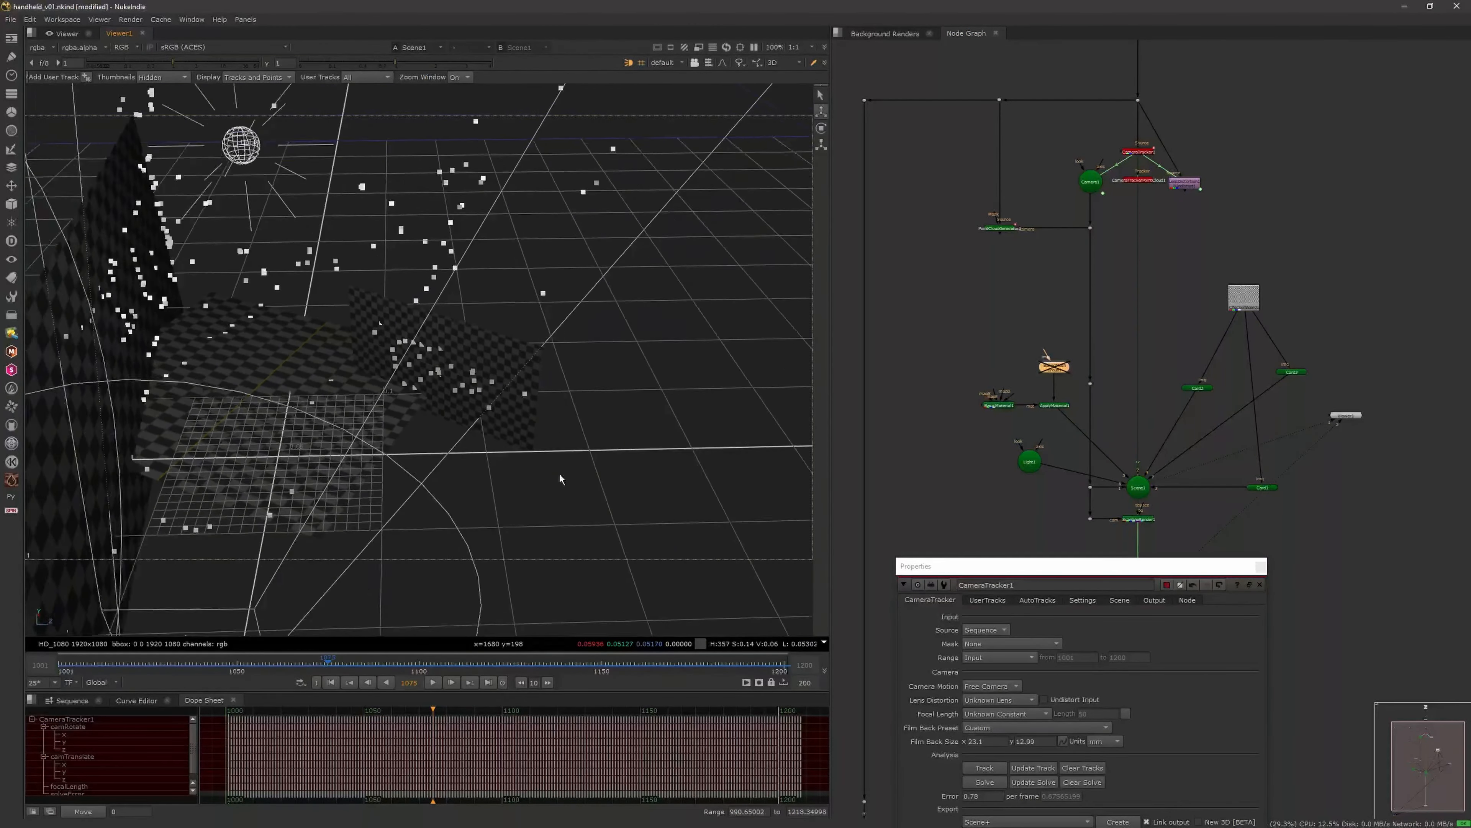
Disable the CameraTracker point cloud and close the CameraTracker1 properties
{"action": "scroll", "coordinate": [672, 394], "scroll_direction": "down", "scroll_amount": 1}
{"action": "left_click", "coordinate": [1137, 184]}
{"action": "key", "text": "d"}
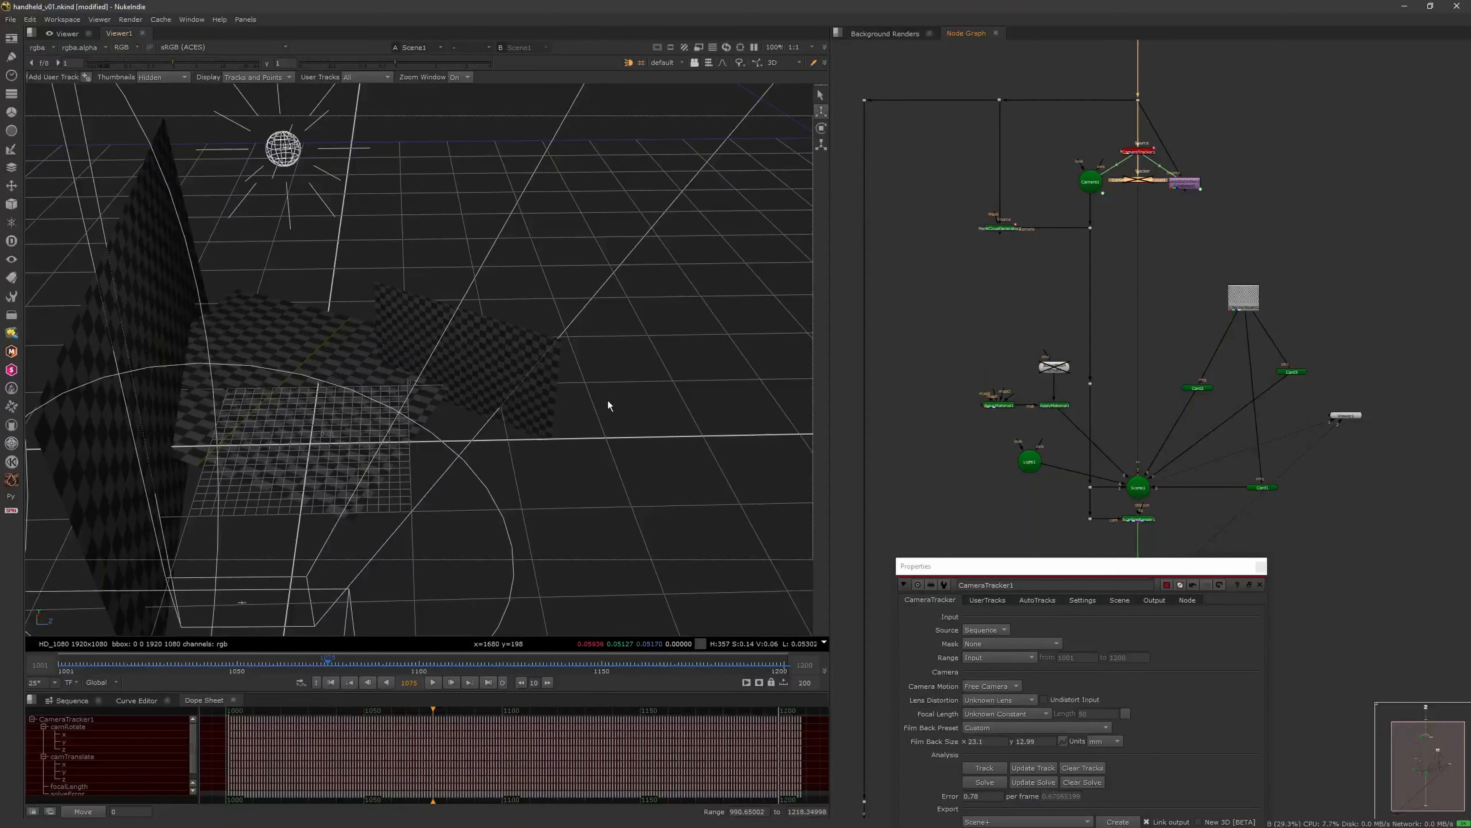
{"action": "scroll", "coordinate": [602, 409], "scroll_direction": "down", "scroll_amount": 2}
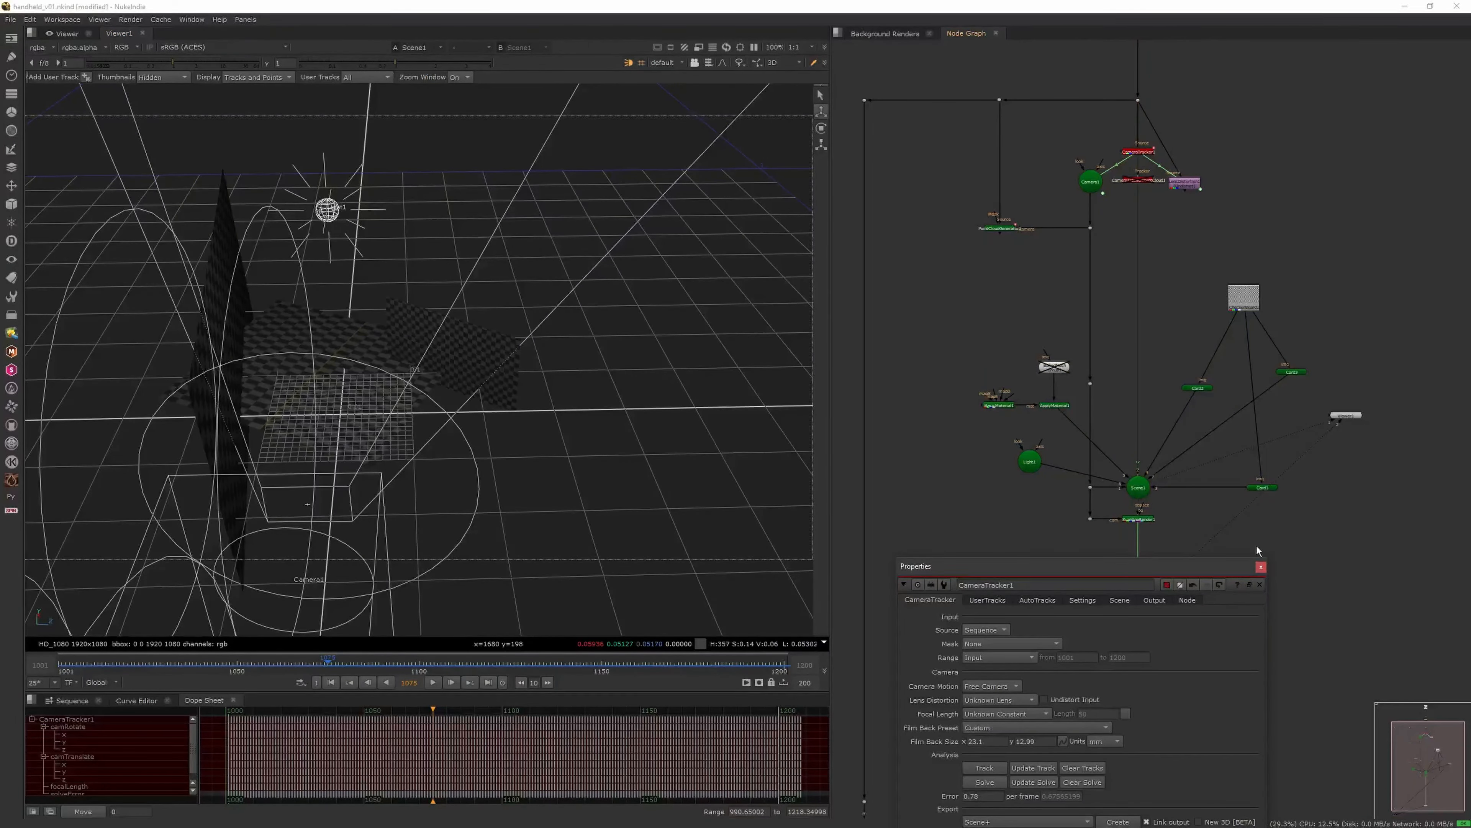
{"action": "scroll", "coordinate": [1269, 522], "scroll_direction": "down", "scroll_amount": 4}
{"action": "left_click", "coordinate": [1260, 567]}
Delete the Light1 node from the scene setup
{"action": "scroll", "coordinate": [1269, 524], "scroll_direction": "up", "scroll_amount": 1}
{"action": "middle_click_drag", "start_coordinate": [1273, 522], "coordinate": [1200, 470]}
{"action": "scroll", "coordinate": [1135, 406], "scroll_direction": "up", "scroll_amount": 3}
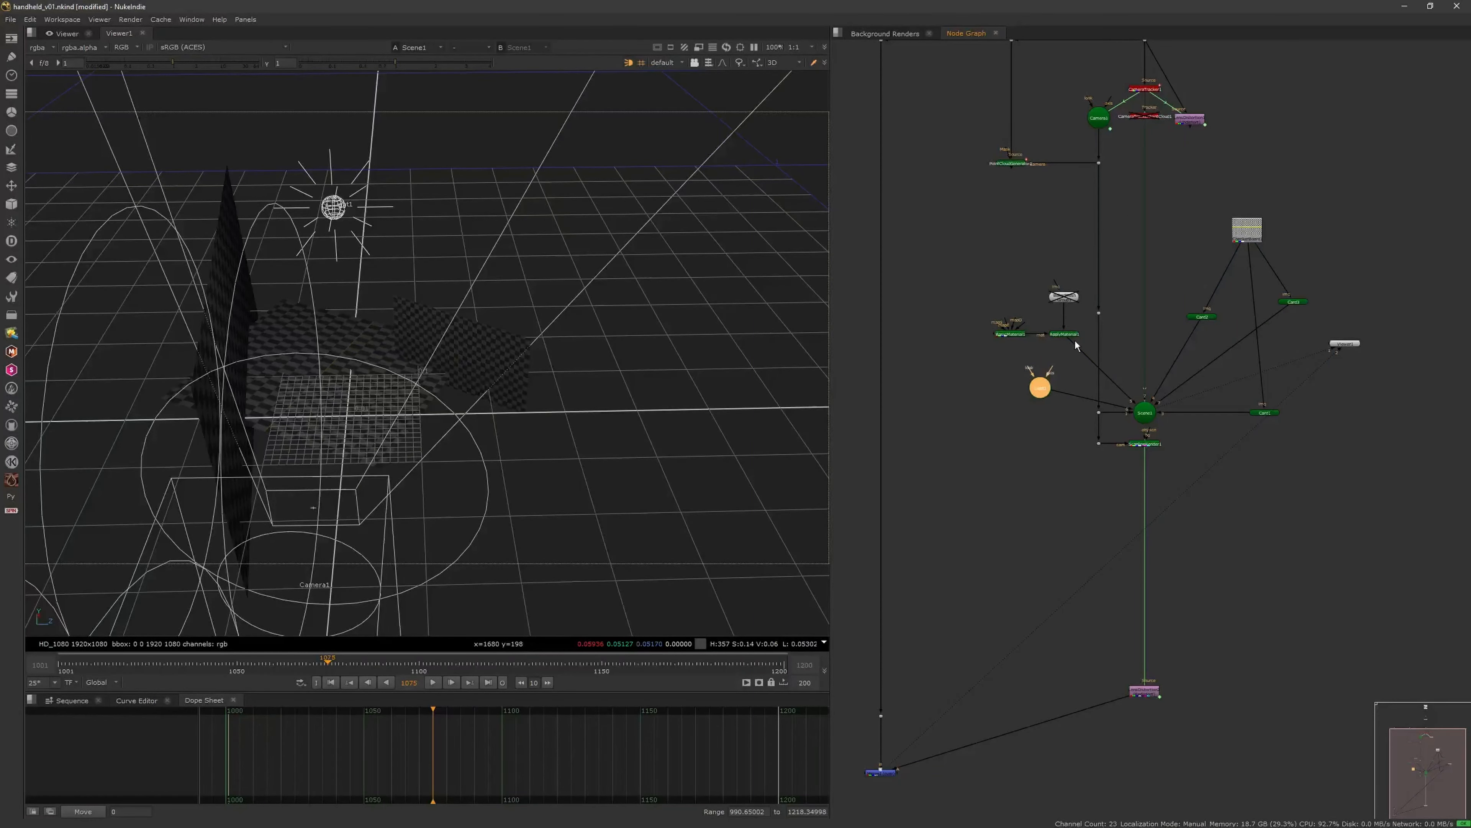
{"action": "key", "text": "Delete"}
View the Merge1 composite at the first frame and check how the new card sits on the gate
{"action": "middle_click_drag", "start_coordinate": [957, 599], "coordinate": [960, 478]}
{"action": "key", "text": "2"}
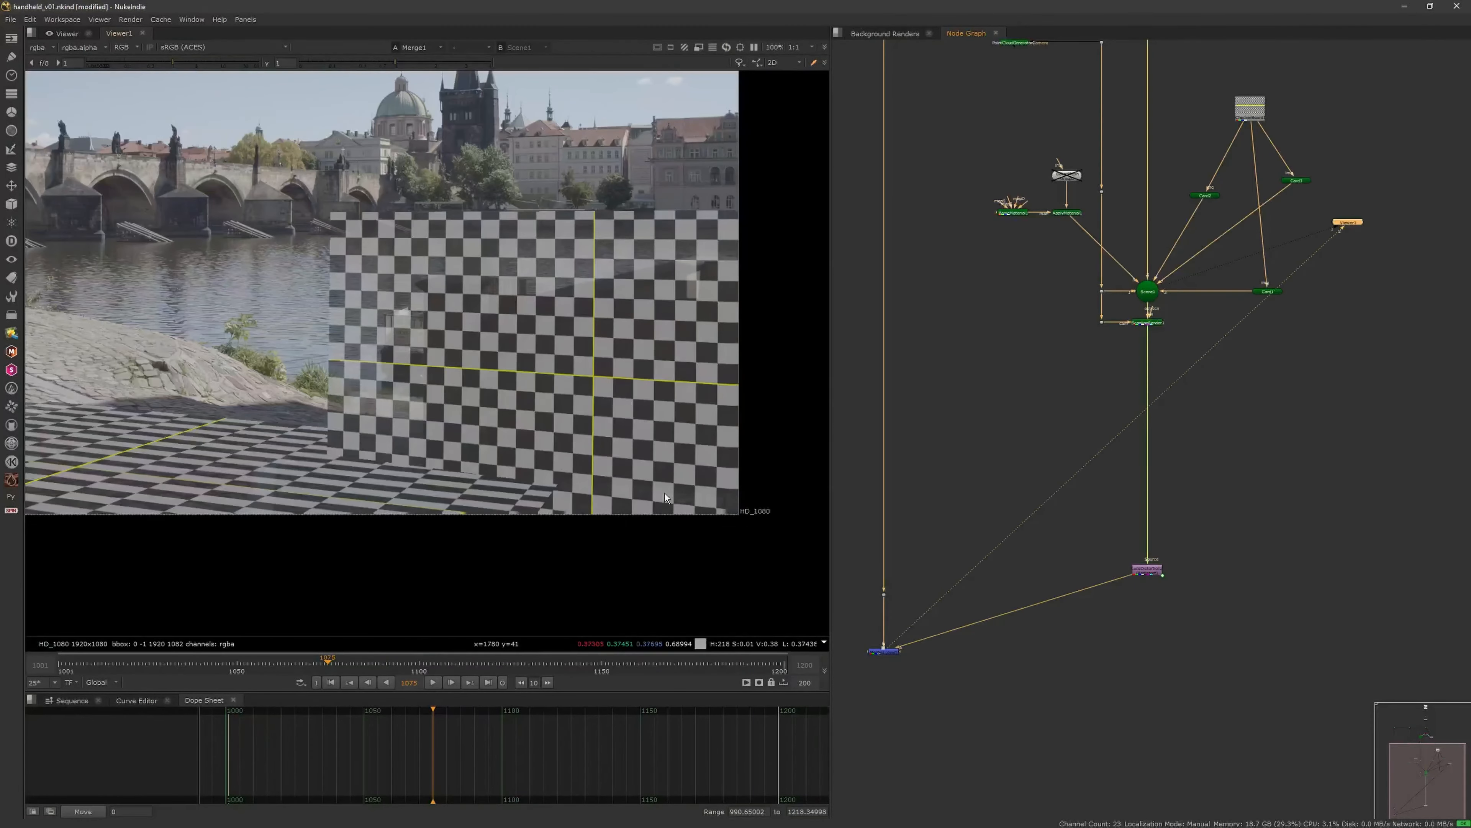
{"action": "key", "text": "minus"}
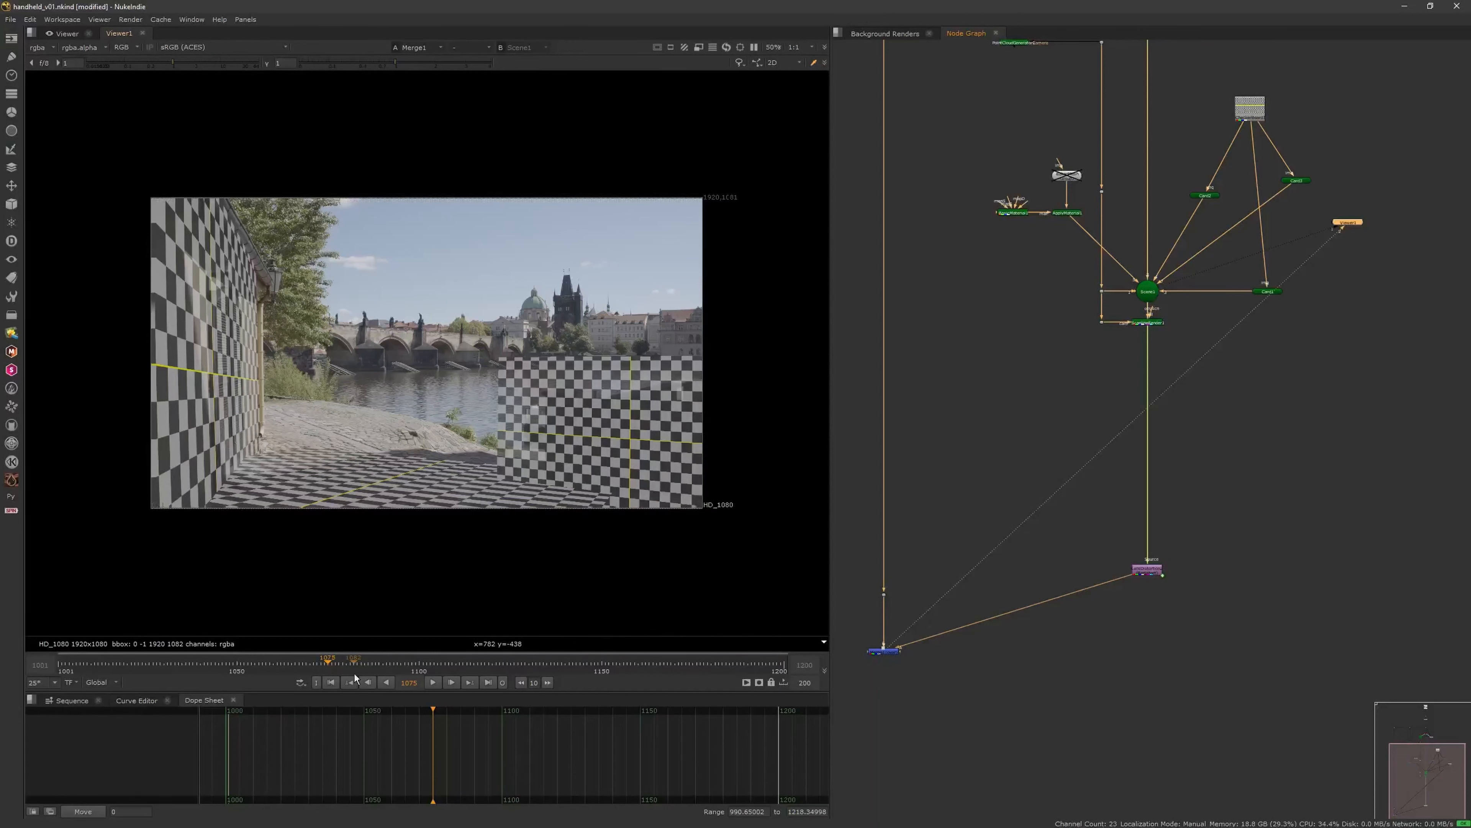
{"action": "left_click", "coordinate": [328, 684]}
{"action": "scroll", "coordinate": [661, 462], "scroll_direction": "up", "scroll_amount": 5}
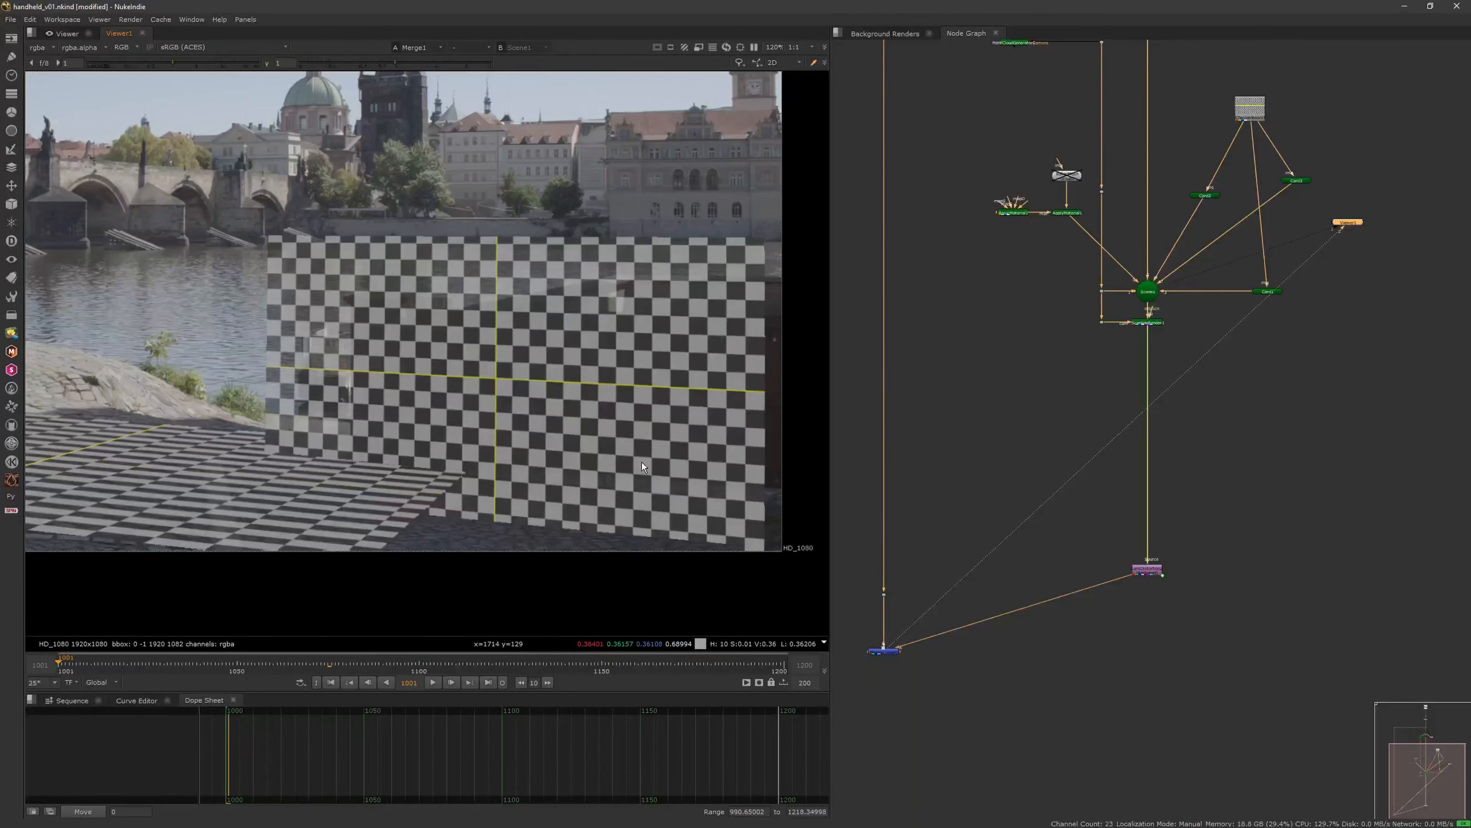
{"action": "scroll", "coordinate": [1148, 325], "scroll_direction": "up", "scroll_amount": 2}
Reopen Card3's properties, set its uniform scale to 0.14, and slide it along the gate to a z translate of about 0.186
{"action": "middle_click_drag", "start_coordinate": [1146, 320], "coordinate": [1054, 401]}
{"action": "left_click", "coordinate": [1289, 190]}
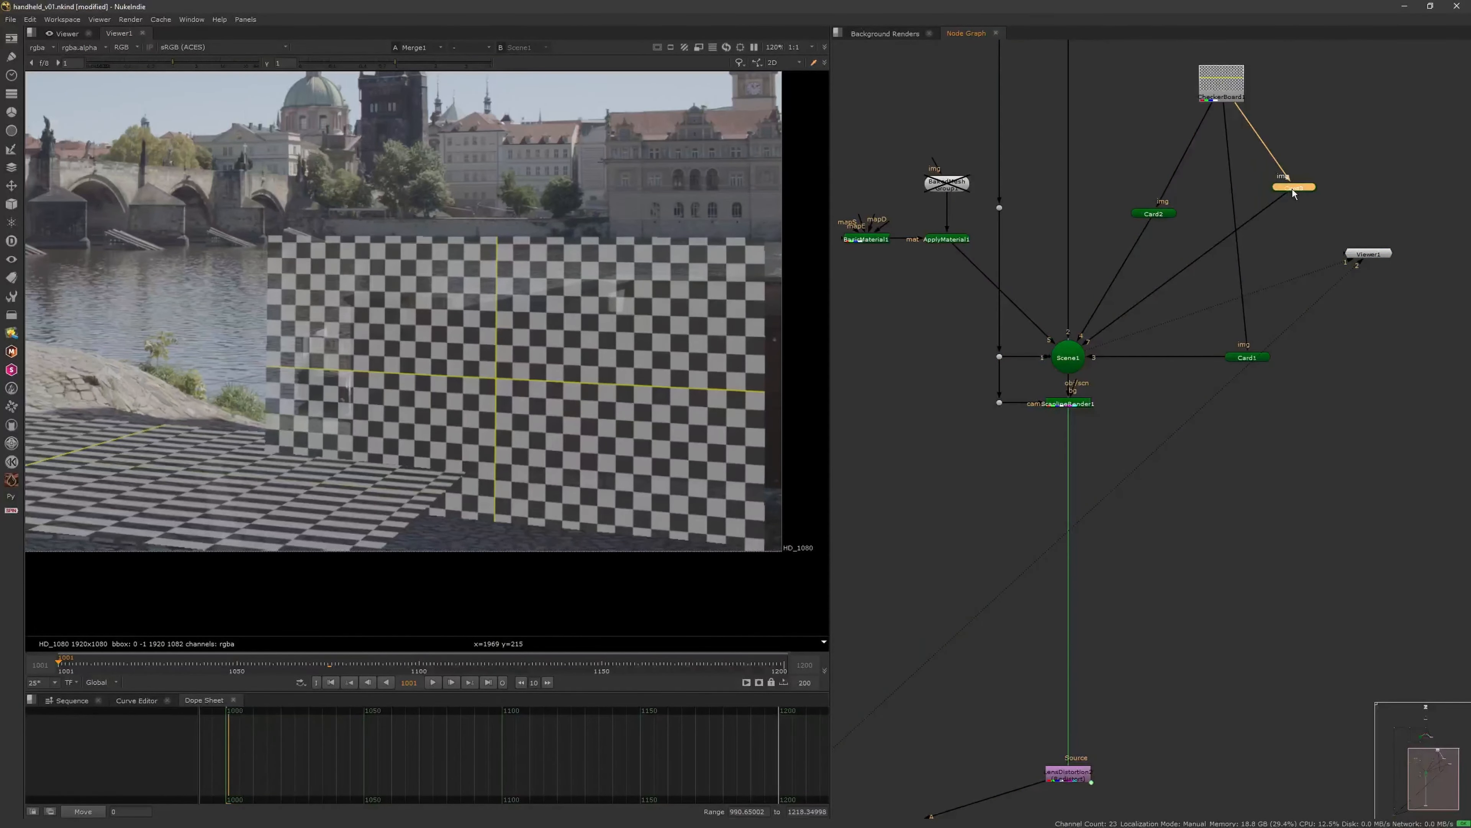
{"action": "double_click", "coordinate": [1295, 188]}
{"action": "left_click_drag", "start_coordinate": [1162, 255], "coordinate": [1159, 256]}
{"action": "left_click_drag", "start_coordinate": [601, 389], "coordinate": [709, 401]}
{"action": "left_click", "coordinate": [876, 436]}
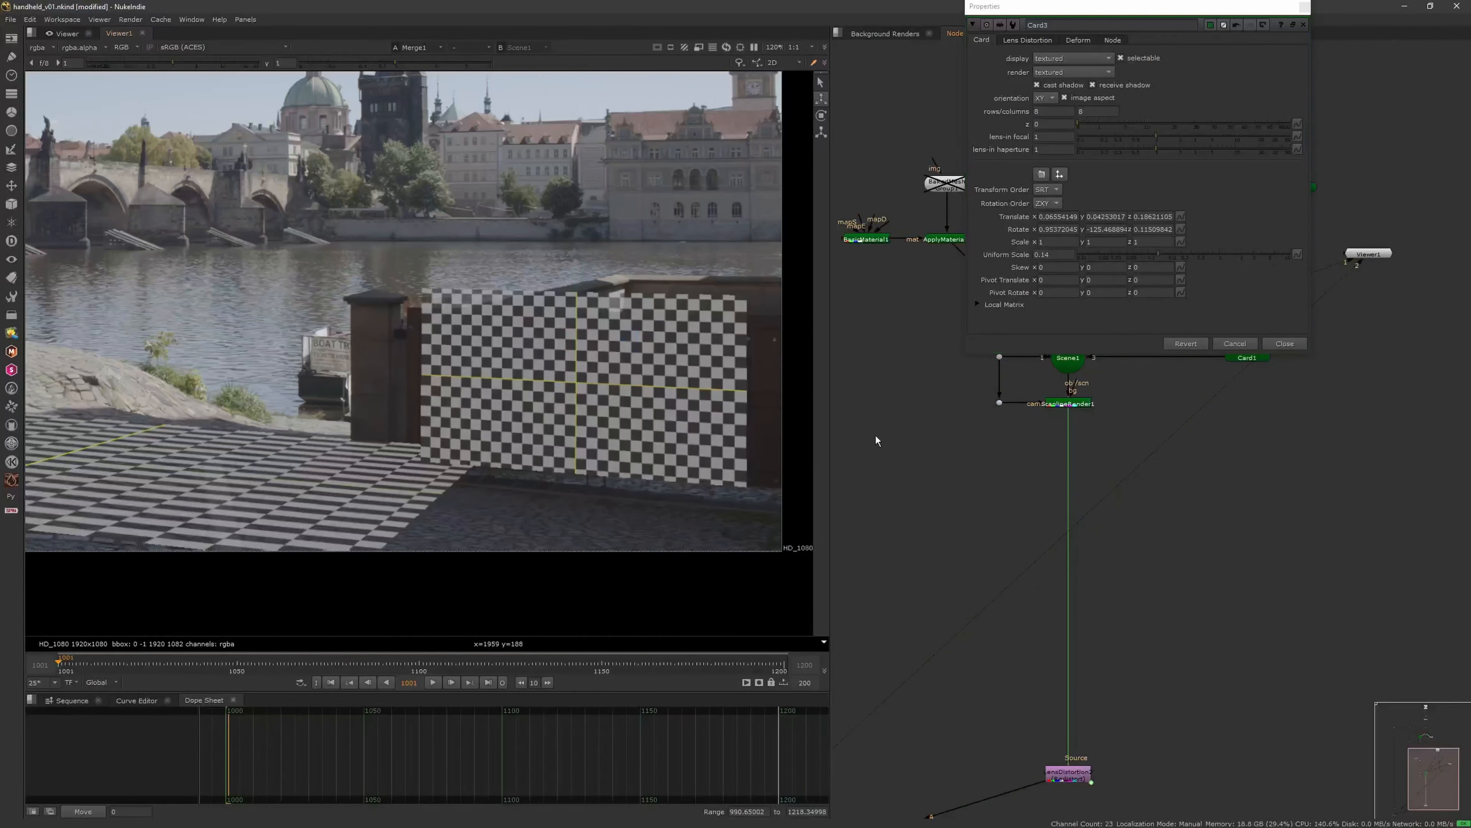
Connect the source footage above CameraTracker1 to a spare viewer input and return to the Merge1 composite
{"action": "middle_click_drag", "start_coordinate": [915, 398], "coordinate": [898, 536]}
{"action": "scroll", "coordinate": [930, 447], "scroll_direction": "down", "scroll_amount": 2}
{"action": "middle_click_drag", "start_coordinate": [896, 187], "coordinate": [913, 575]}
{"action": "left_click", "coordinate": [1042, 437]}
{"action": "key", "text": "3"}
{"action": "middle_click_drag", "start_coordinate": [931, 457], "coordinate": [947, 392]}
{"action": "key", "text": "1"}
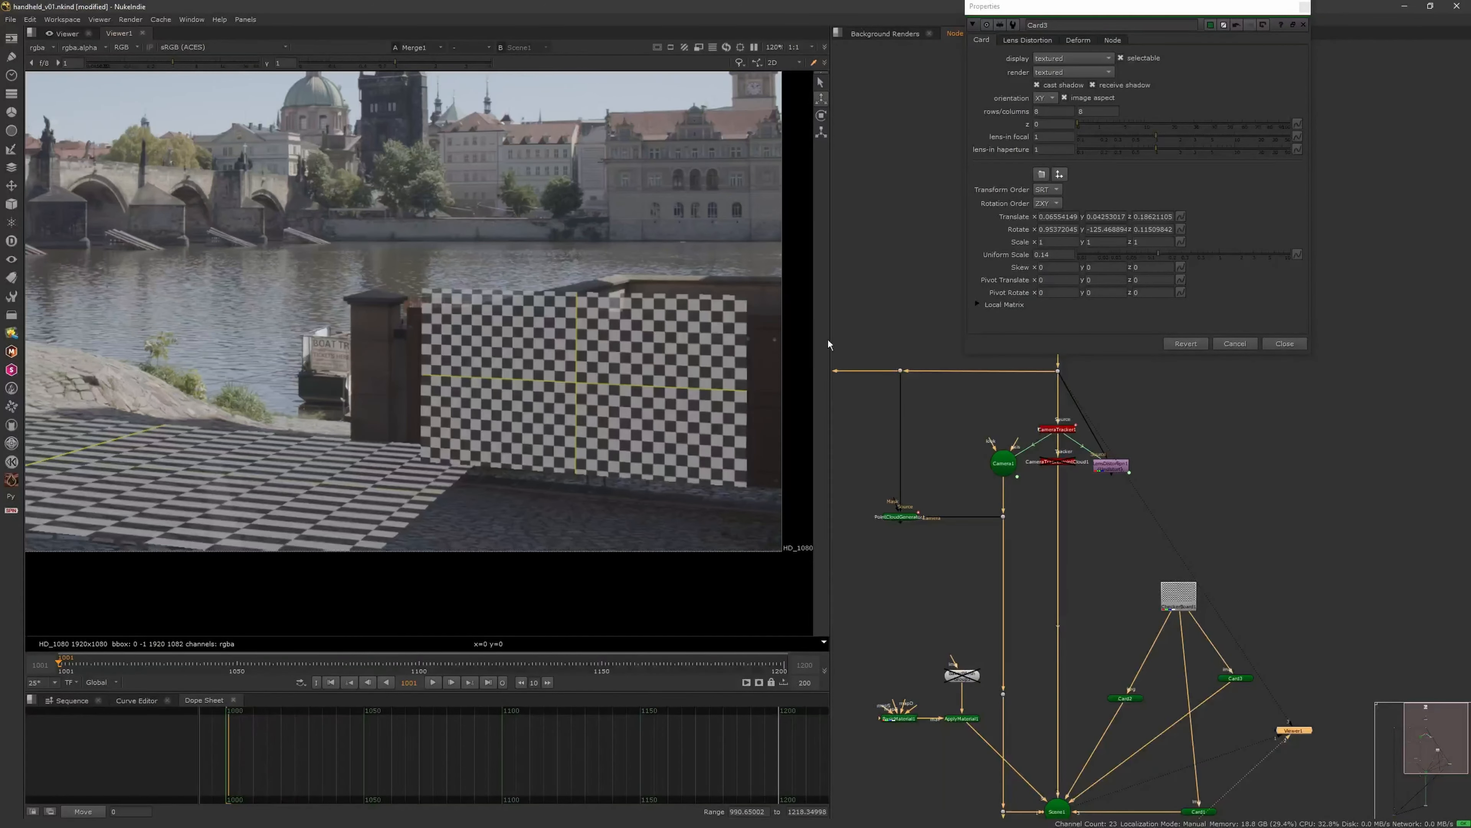
{"action": "middle_click_drag", "start_coordinate": [1280, 706], "coordinate": [1195, 509]}
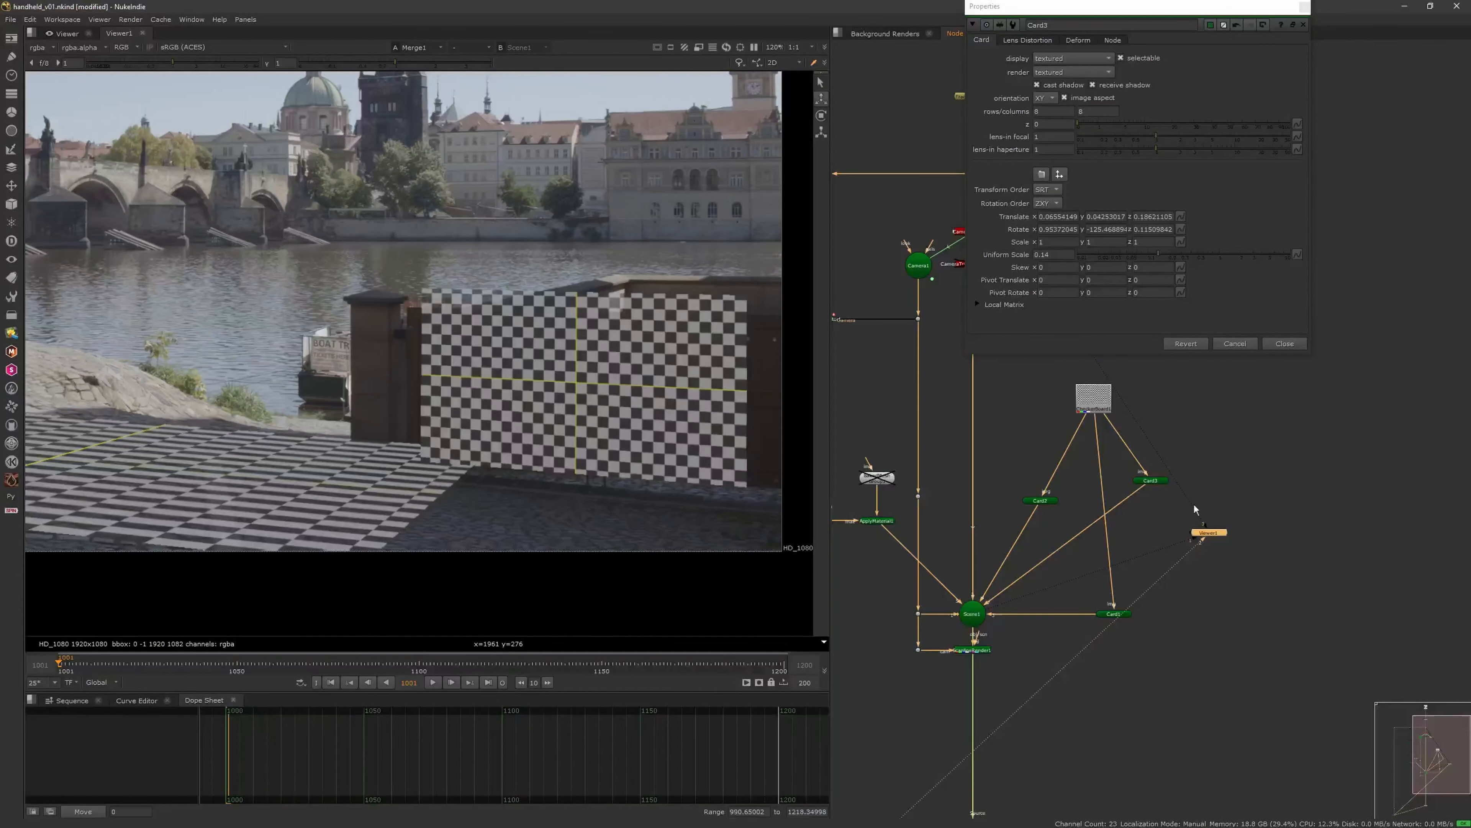
Stretch Card3 to an x scale of about 1.204 and lower it to a y translate of about 0.032
{"action": "left_click", "coordinate": [1157, 480]}
{"action": "left_click_drag", "start_coordinate": [580, 277], "coordinate": [580, 296]}
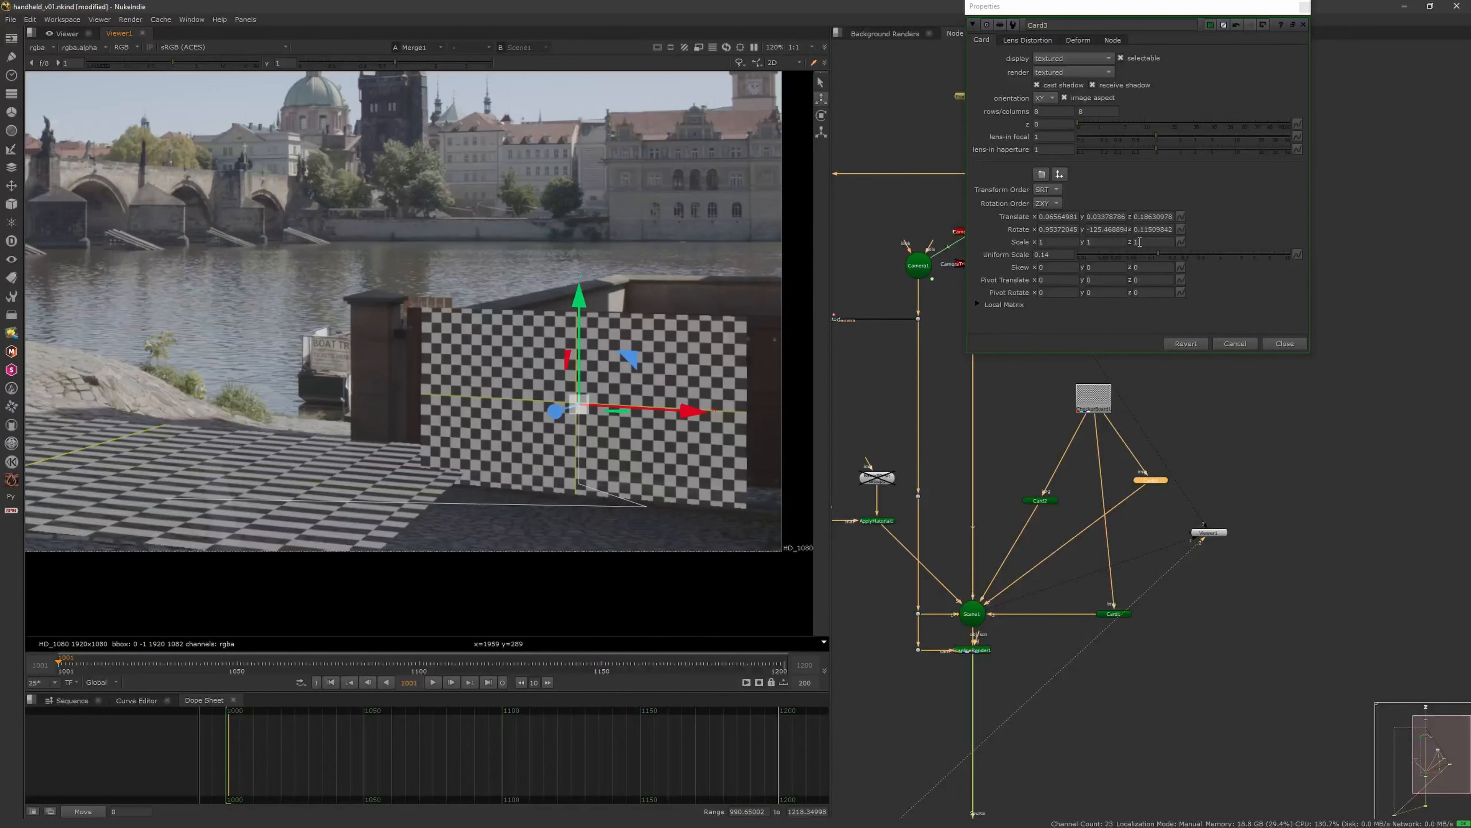
{"action": "left_click", "coordinate": [821, 114]}
{"action": "left_click", "coordinate": [820, 132]}
{"action": "left_click_drag", "start_coordinate": [690, 411], "coordinate": [793, 419]}
{"action": "left_click_drag", "start_coordinate": [698, 411], "coordinate": [733, 413]}
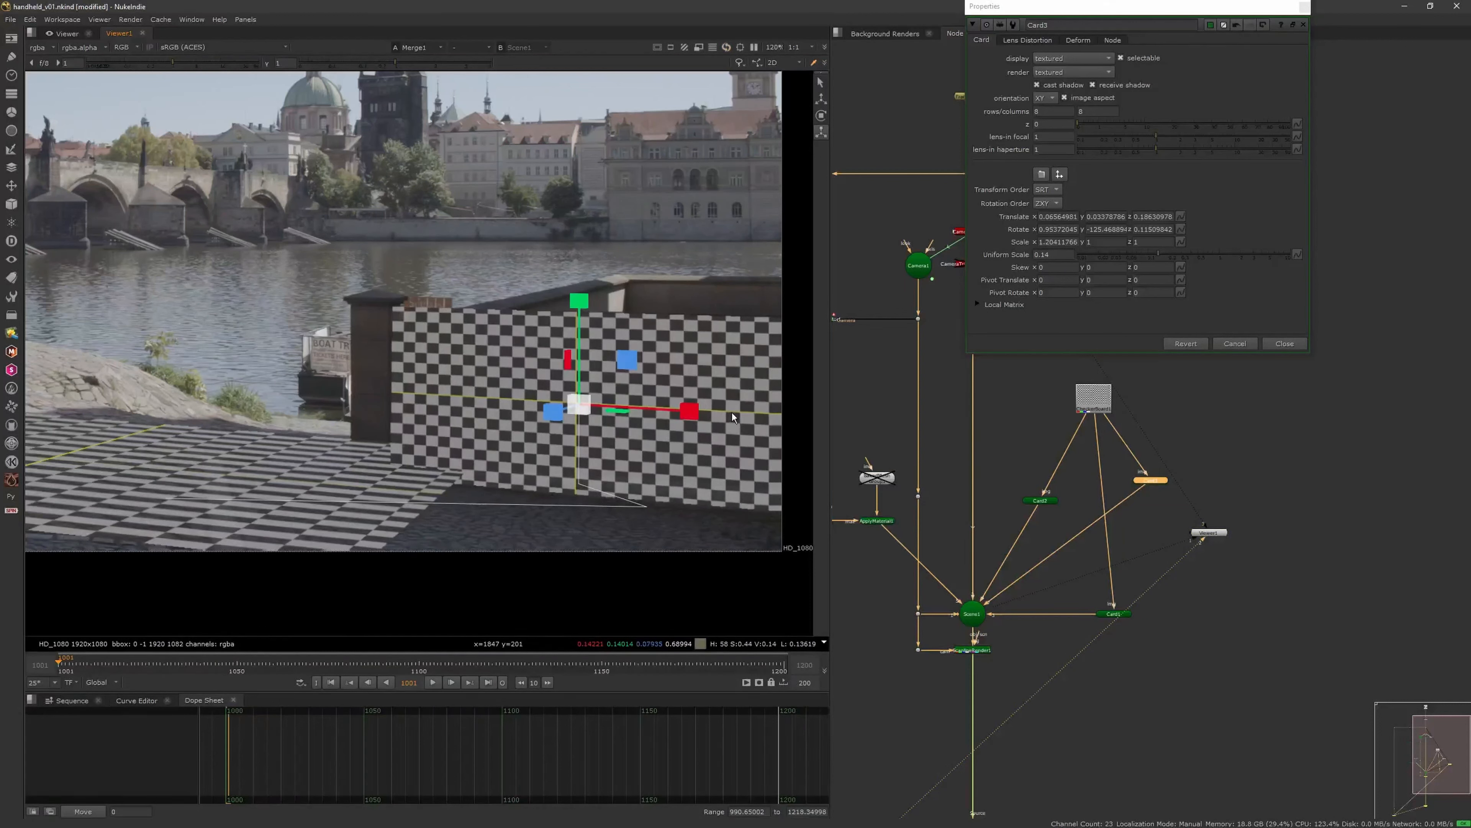
{"action": "left_click", "coordinate": [820, 102]}
{"action": "left_click_drag", "start_coordinate": [578, 293], "coordinate": [581, 302]}
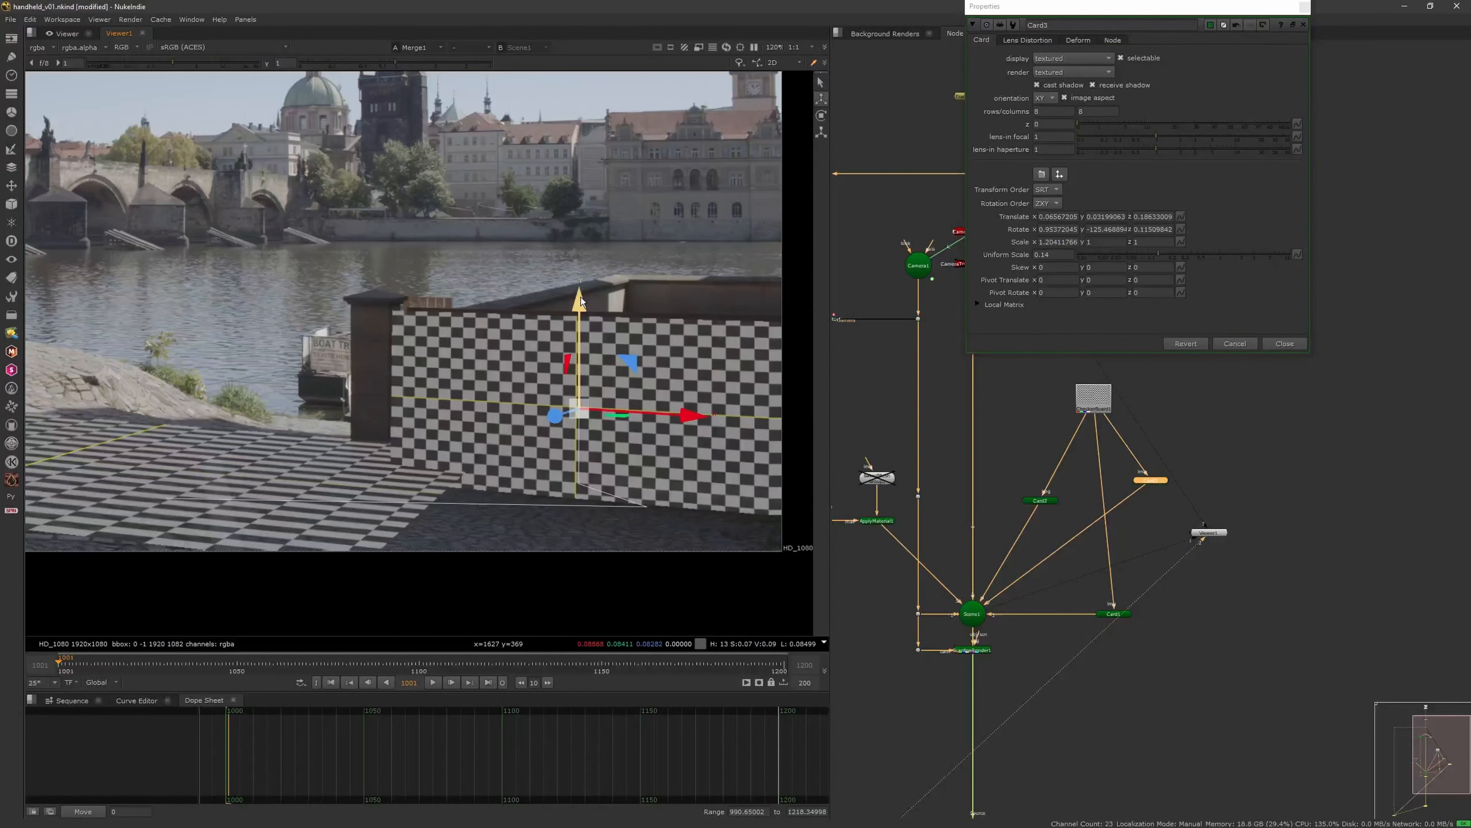
Scrub the composite to check the cards against the footage, return to the first frame, and close Card3's properties
{"action": "scroll", "coordinate": [626, 359], "scroll_direction": "down", "scroll_amount": 2}
{"action": "middle_click_drag", "start_coordinate": [623, 358], "coordinate": [640, 454]}
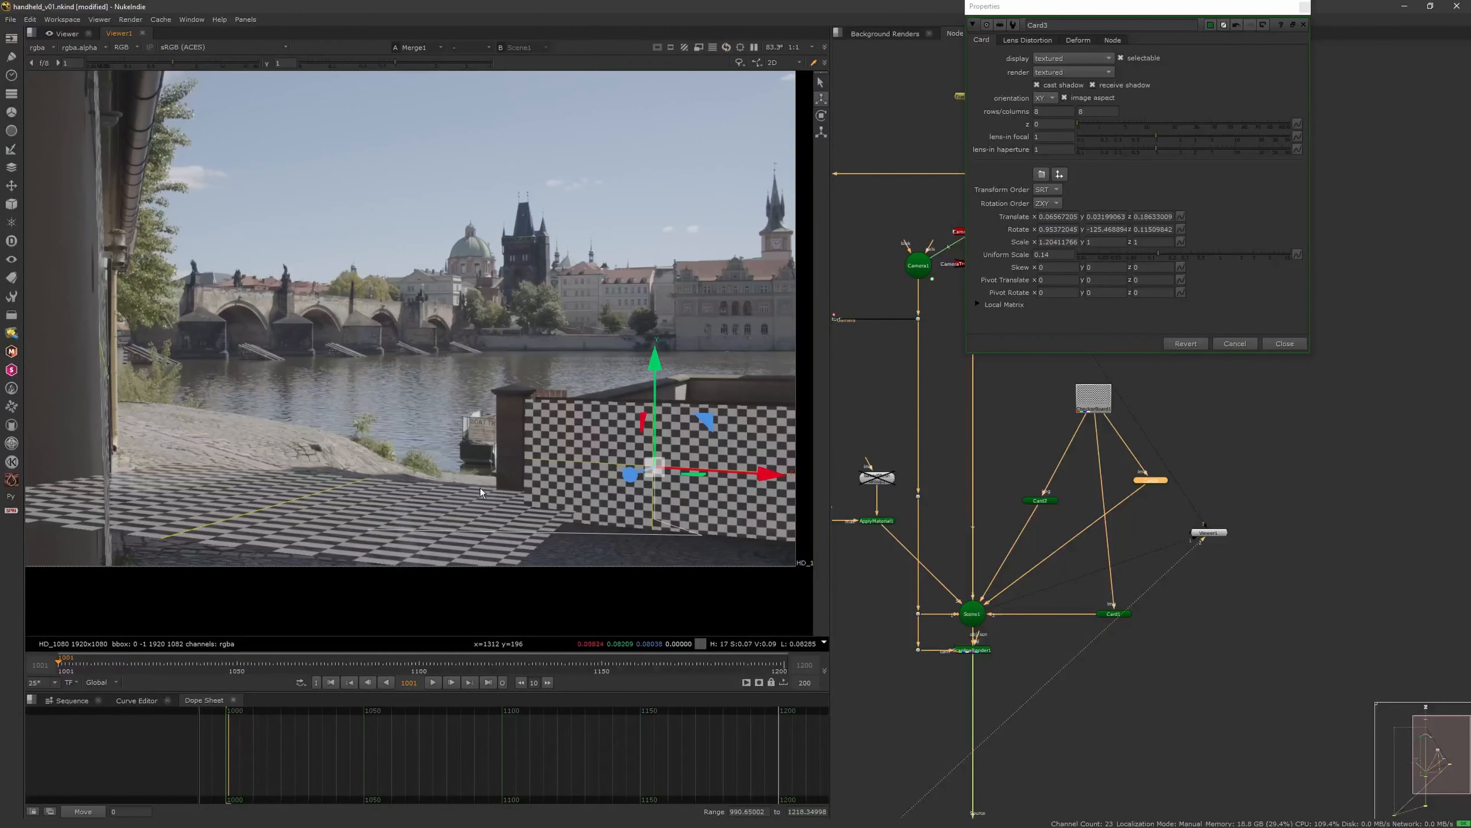
{"action": "left_click_drag", "start_coordinate": [111, 668], "coordinate": [329, 657]}
{"action": "left_click", "coordinate": [332, 683]}
{"action": "left_click", "coordinate": [1285, 346]}
{"action": "left_click", "coordinate": [1297, 387]}
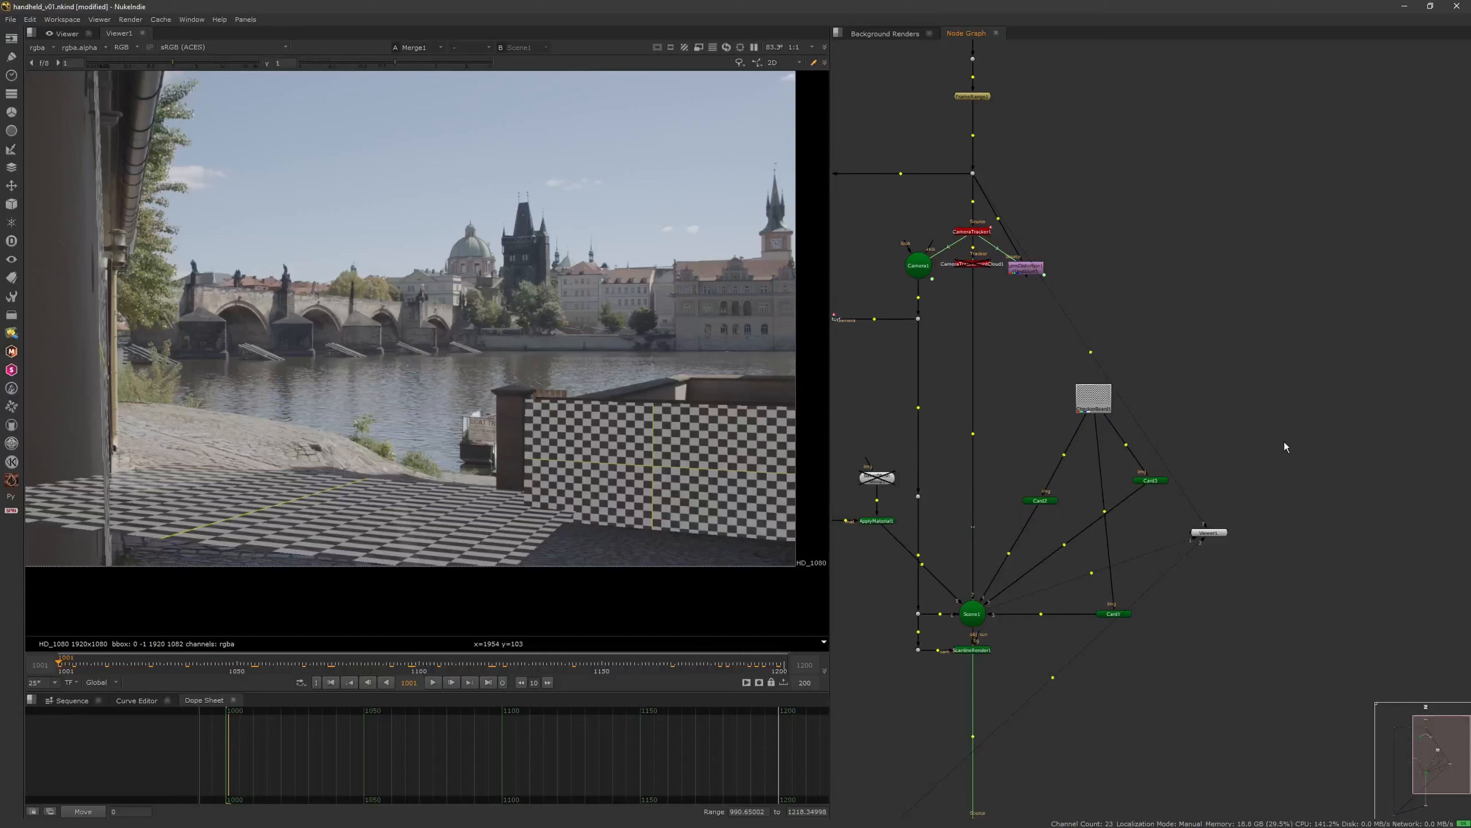
Add an unconnected FrameHold node beside the camera tracking nodes
{"action": "key", "text": "f"}
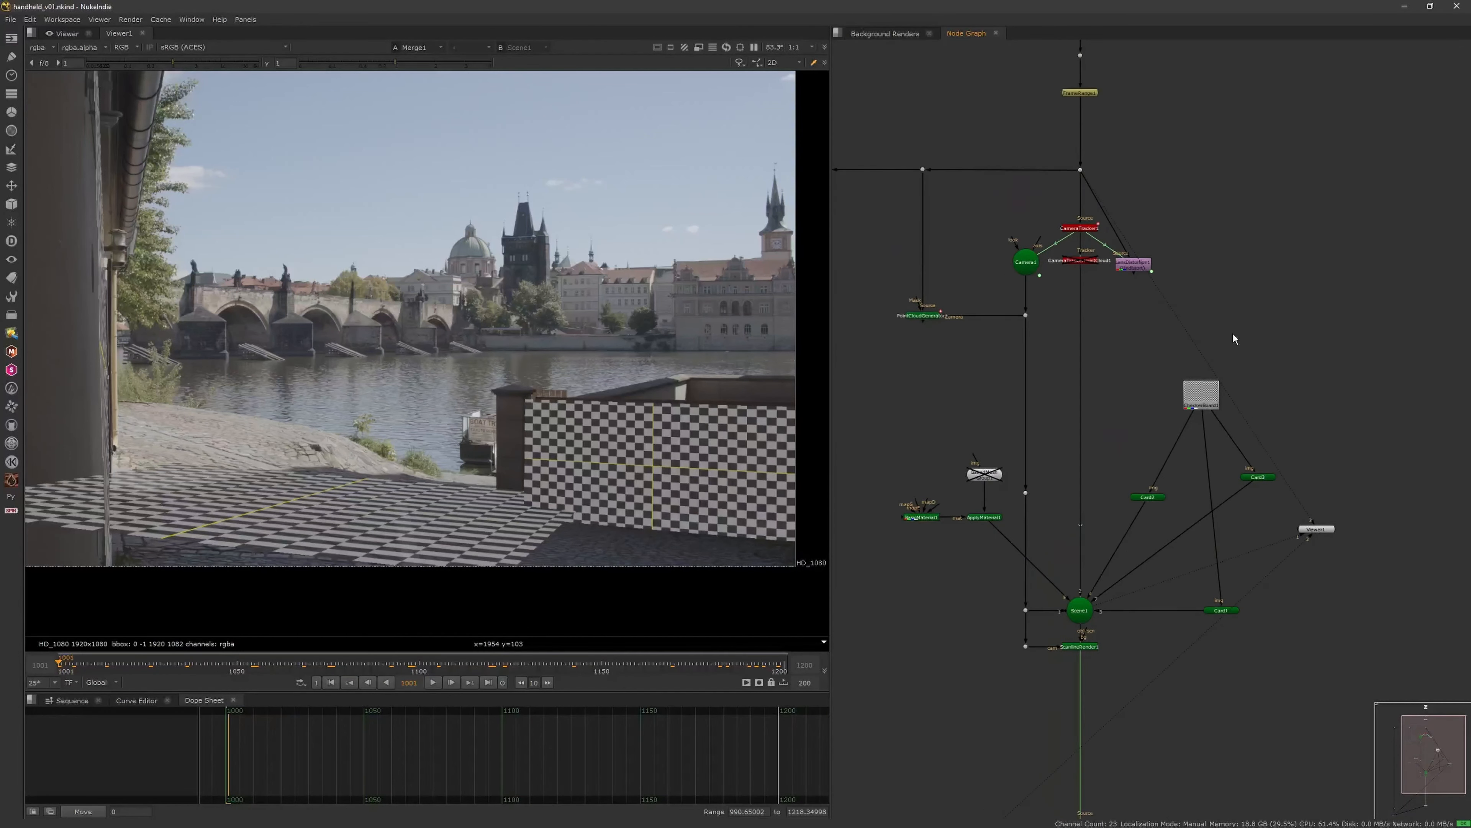
{"action": "key", "text": "Tab"}
{"action": "type", "text": "frame"}
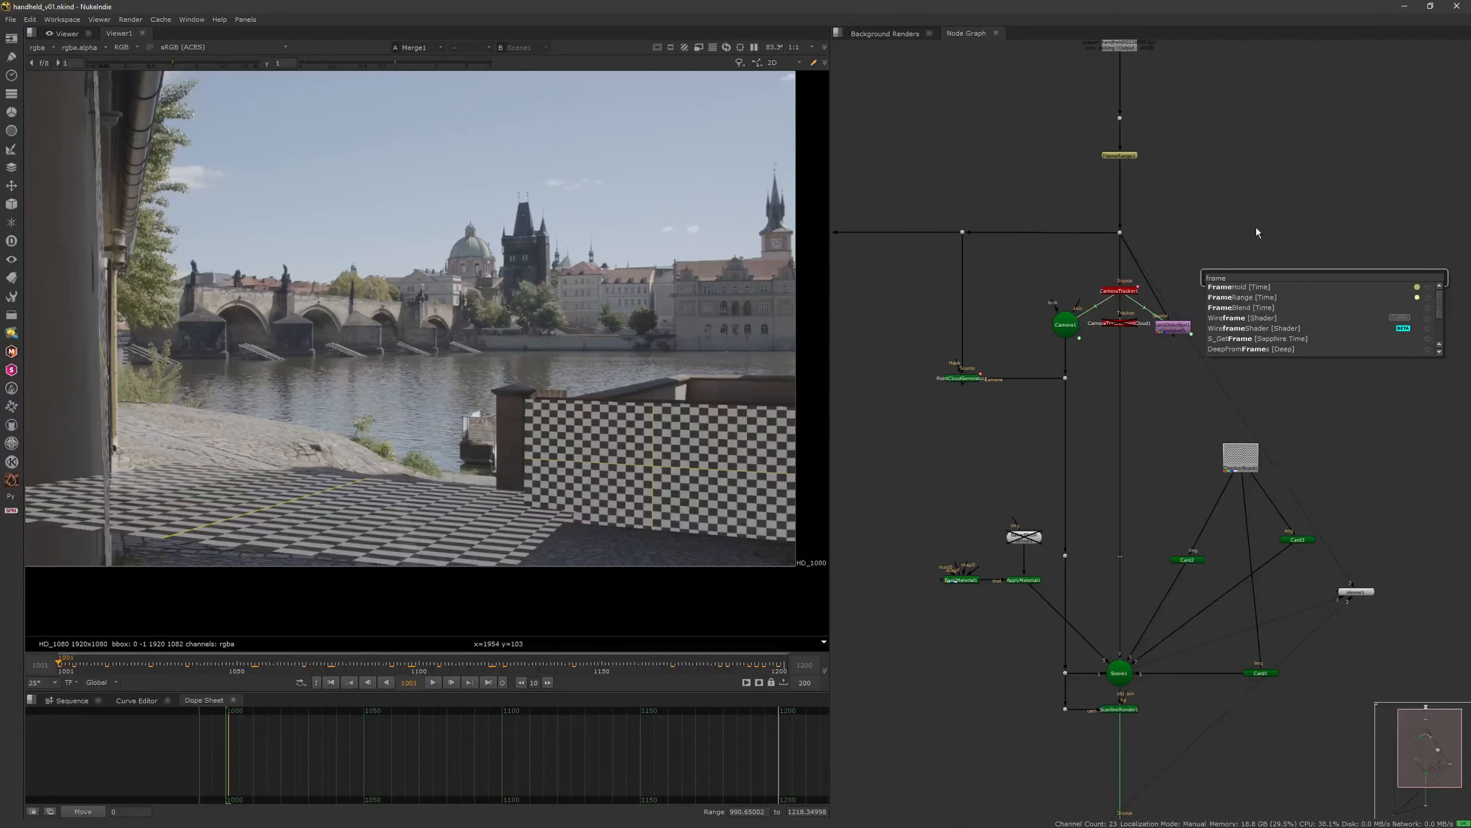
{"action": "left_click", "coordinate": [1239, 287]}
{"action": "key", "text": "ctrl+shift+a"}
Arrange the three cards in a row below the checkerboard and move the Viewer node away below the scene nodes
{"action": "middle_click_drag", "start_coordinate": [1324, 335], "coordinate": [1278, 250]}
{"action": "scroll", "coordinate": [1269, 267], "scroll_direction": "down", "scroll_amount": 4}
{"action": "scroll", "coordinate": [1246, 290], "scroll_direction": "up", "scroll_amount": 2}
{"action": "middle_click_drag", "start_coordinate": [1291, 388], "coordinate": [1251, 318]}
{"action": "scroll", "coordinate": [1211, 354], "scroll_direction": "up", "scroll_amount": 2}
{"action": "left_click_drag", "start_coordinate": [1193, 406], "coordinate": [1216, 302]}
{"action": "left_click", "coordinate": [1219, 288]}
{"action": "left_click", "coordinate": [1125, 307]}
{"action": "left_click_drag", "start_coordinate": [1280, 338], "coordinate": [1353, 679]}
{"action": "left_click", "coordinate": [1324, 436]}
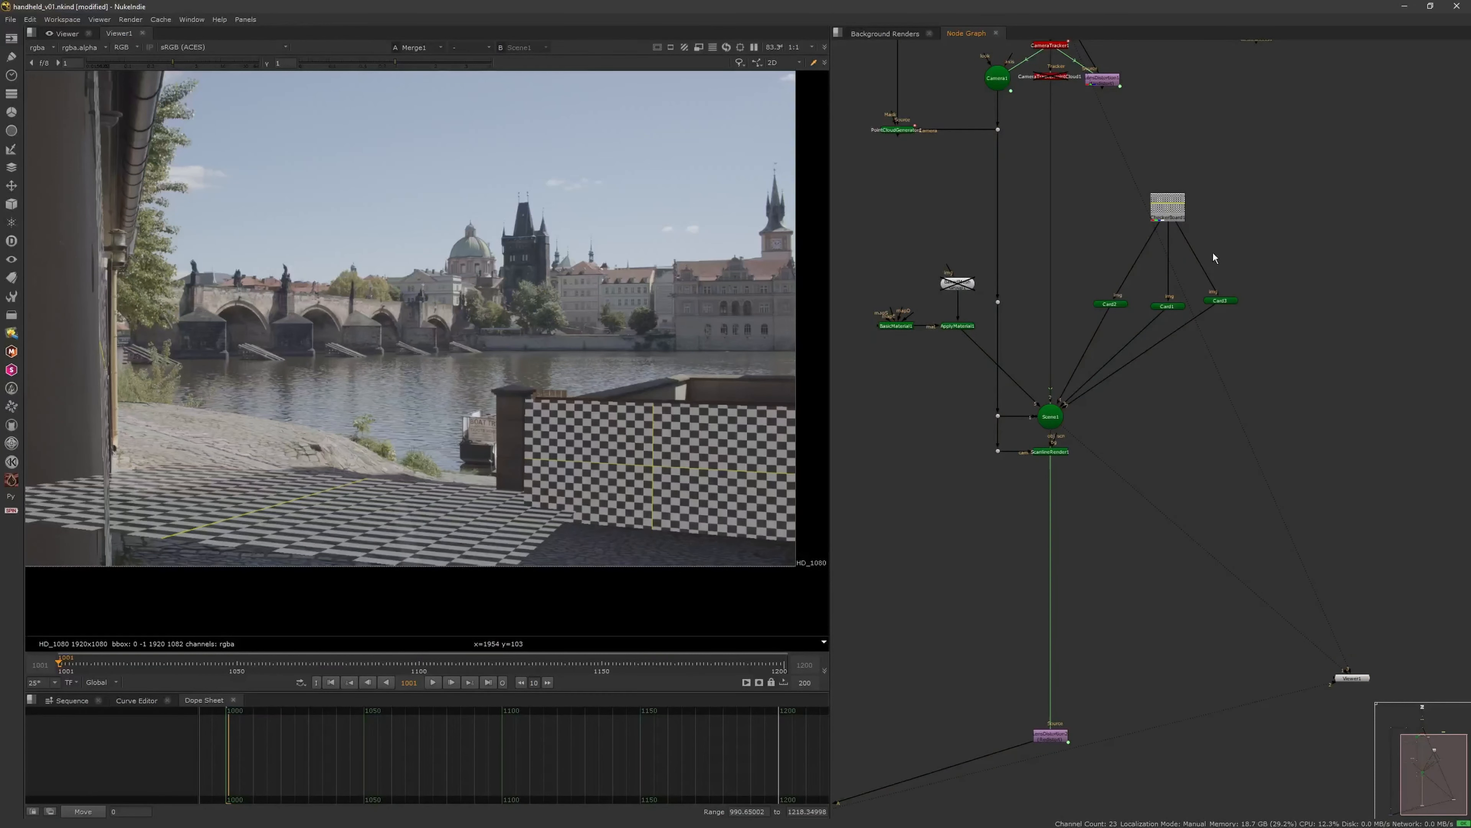
Shift the ApplyMaterial1 group, with its basic material and disabled input node, farther away from the camera line
{"action": "middle_click_drag", "start_coordinate": [1194, 233], "coordinate": [1257, 295]}
{"action": "left_click_drag", "start_coordinate": [911, 316], "coordinate": [1045, 413]}
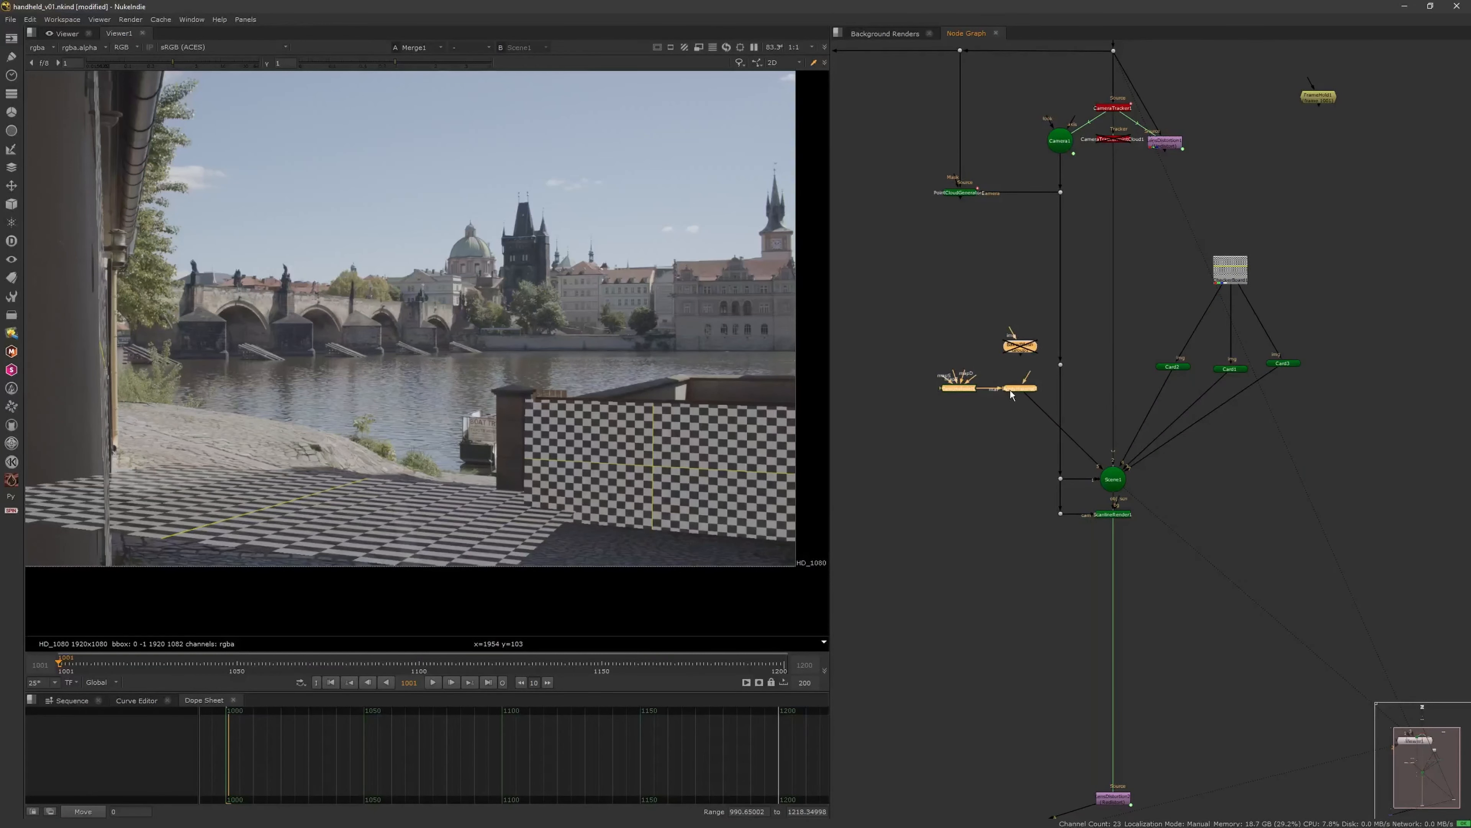
{"action": "left_click_drag", "start_coordinate": [936, 324], "coordinate": [1060, 427]}
{"action": "left_click_drag", "start_coordinate": [1023, 349], "coordinate": [965, 353]}
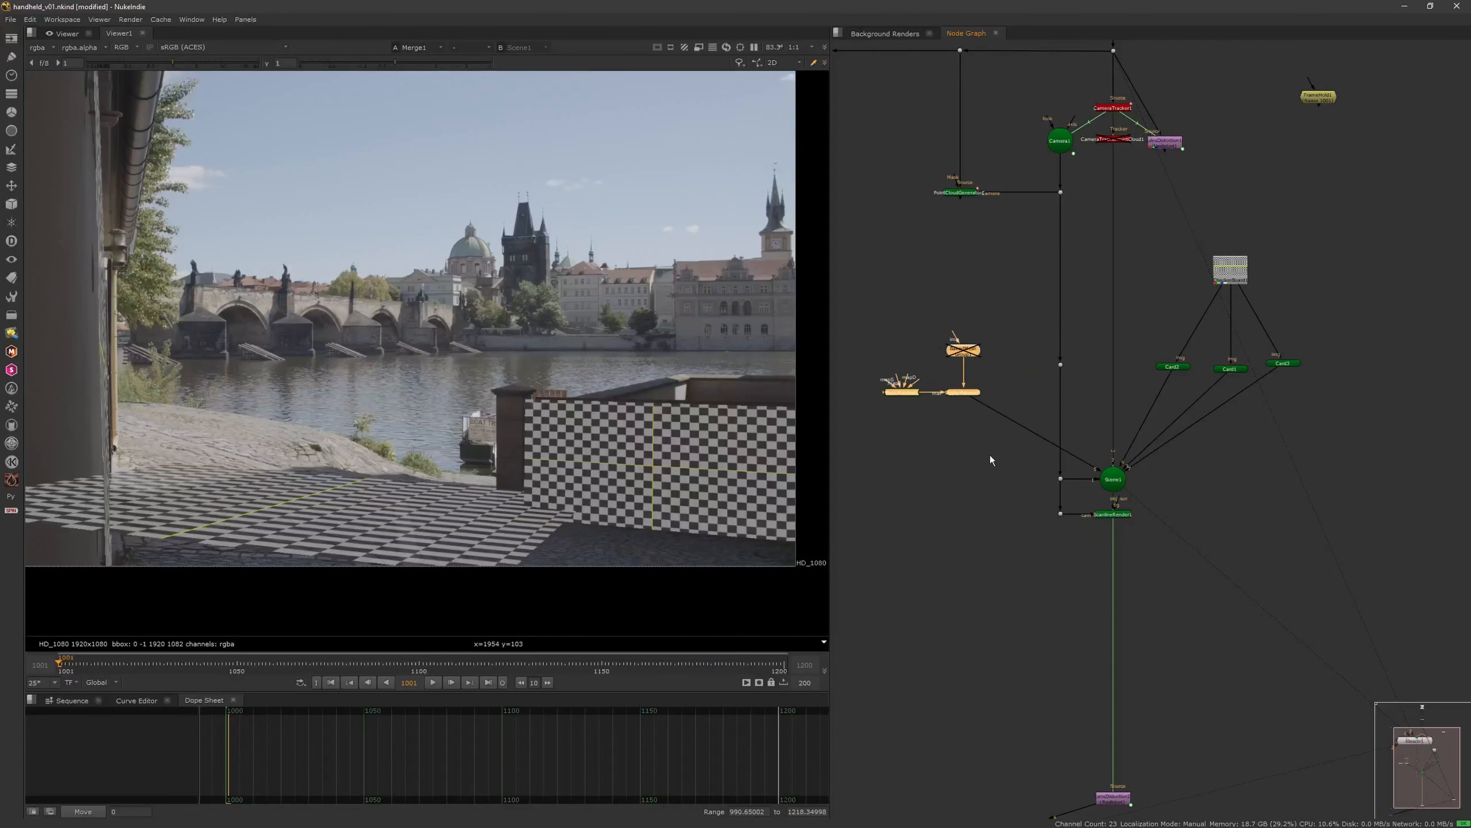
{"action": "left_click", "coordinate": [990, 457]}
Add a second ApplyMaterial node beside the cards and close its properties
{"action": "middle_click_drag", "start_coordinate": [1294, 352], "coordinate": [1250, 337]}
{"action": "left_click", "coordinate": [1333, 327]}
{"action": "key", "text": "Tab"}
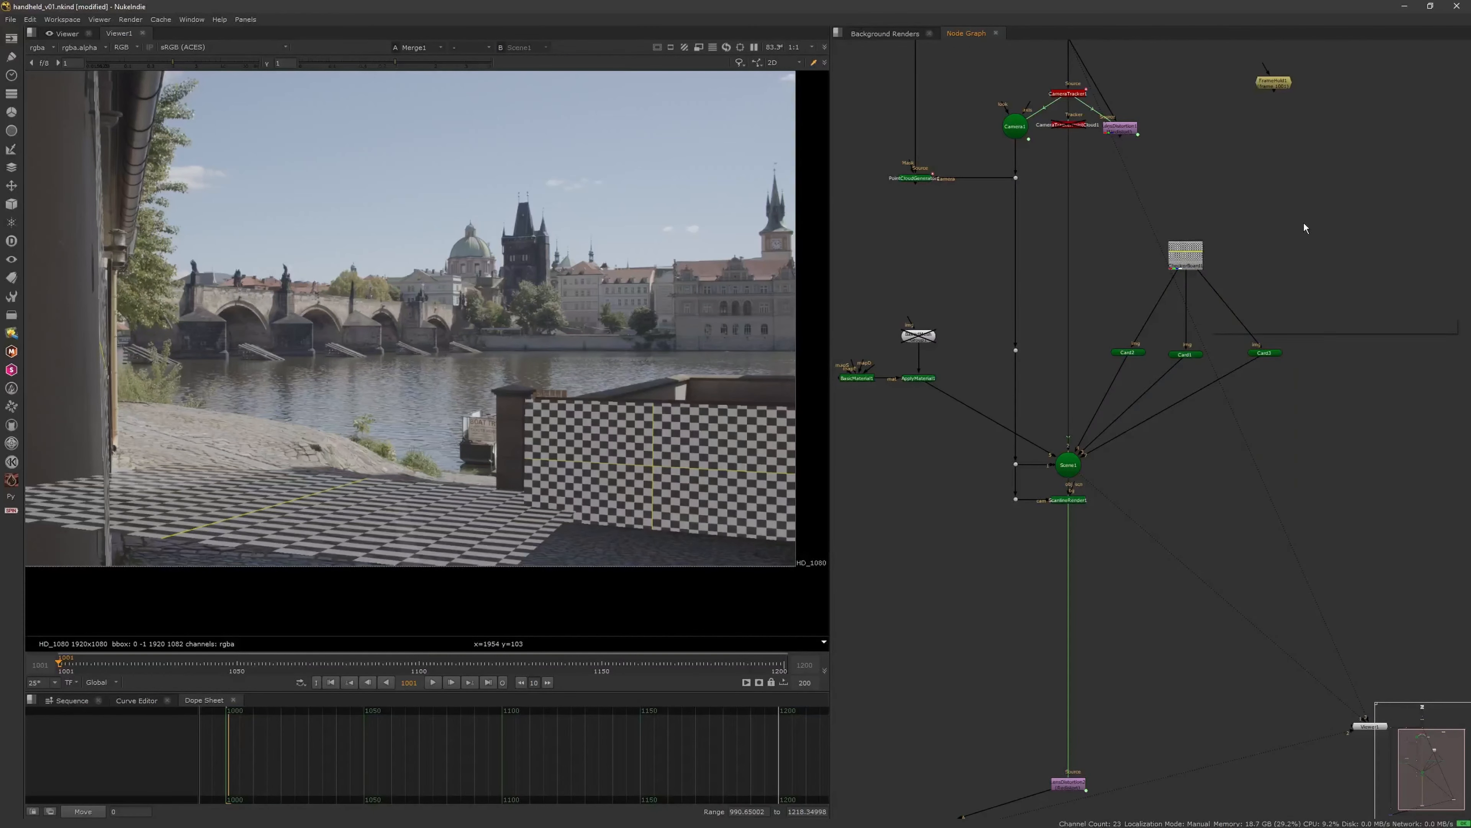
{"action": "type", "text": "appl"}
{"action": "key", "text": "Return"}
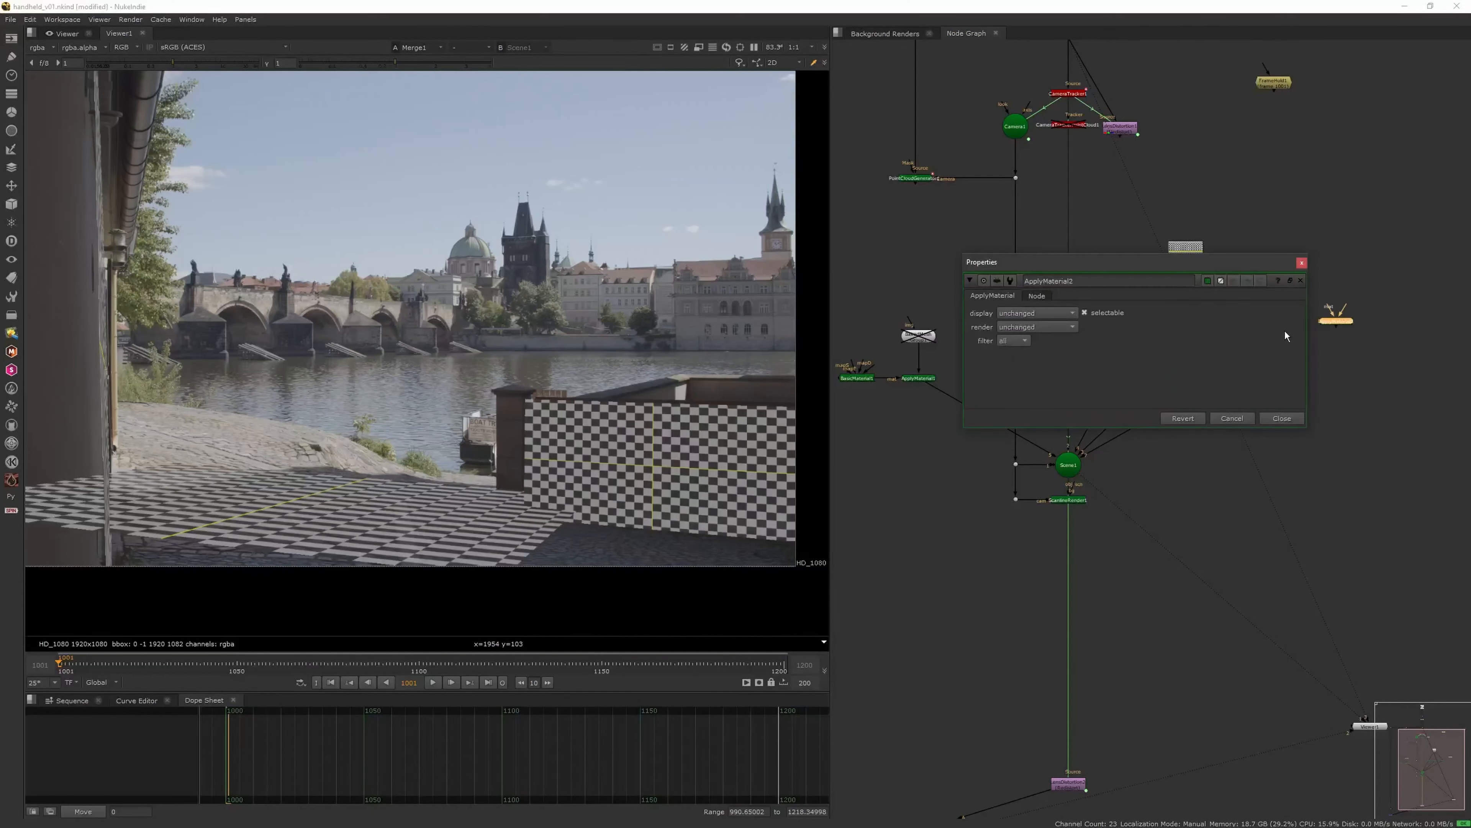
{"action": "left_click", "coordinate": [1302, 261]}
Add a Project3D node near the new ApplyMaterial node
{"action": "key", "text": "Tab"}
{"action": "type", "text": "proje"}
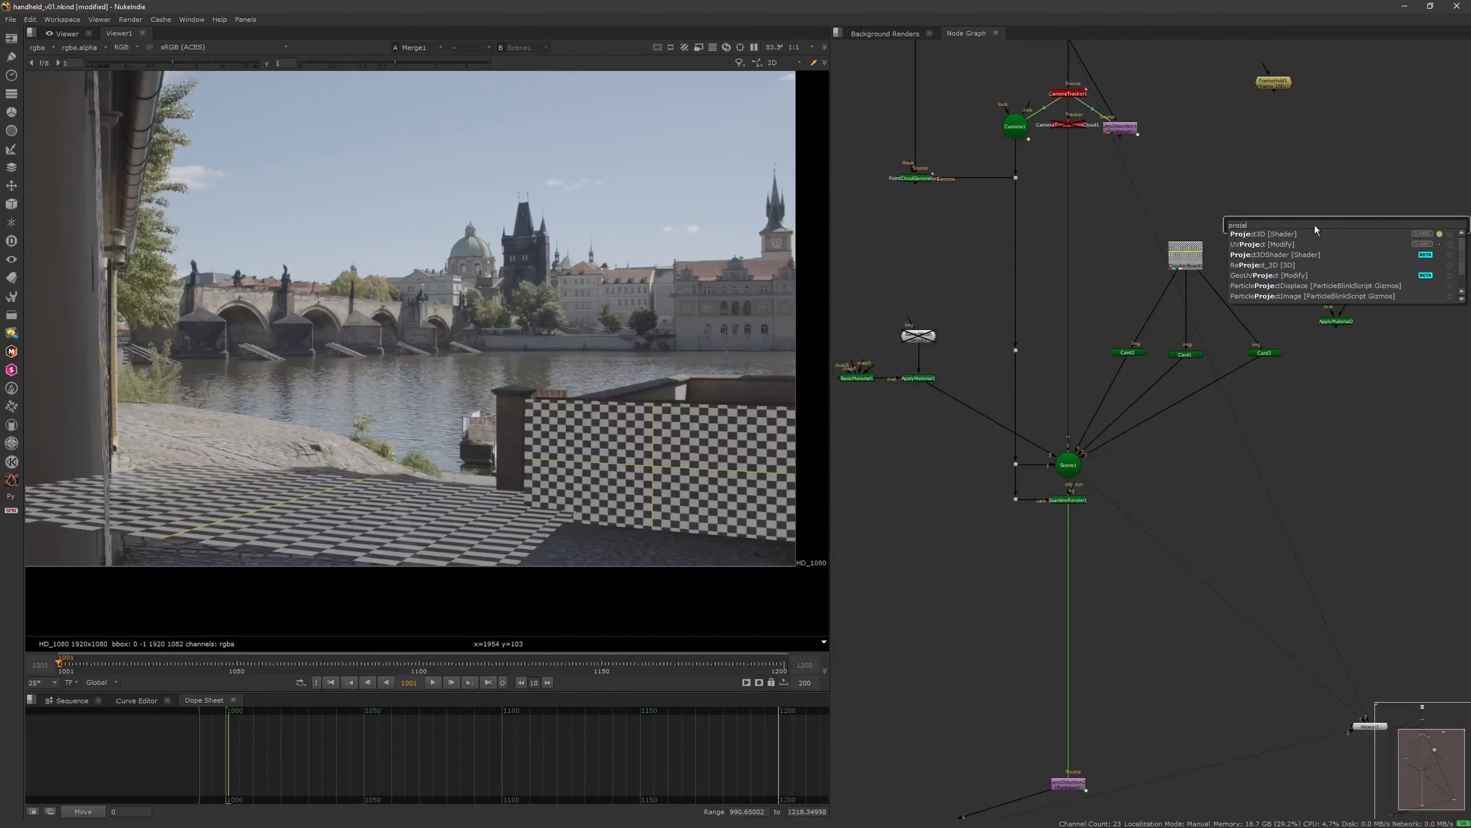
{"action": "key", "text": "Return"}
{"action": "left_click", "coordinate": [1347, 201]}
Connect the FrameHold to the dot below FrameRange1 and display the plain plate from that dot in the viewer
{"action": "middle_click_drag", "start_coordinate": [1270, 81], "coordinate": [1265, 204]}
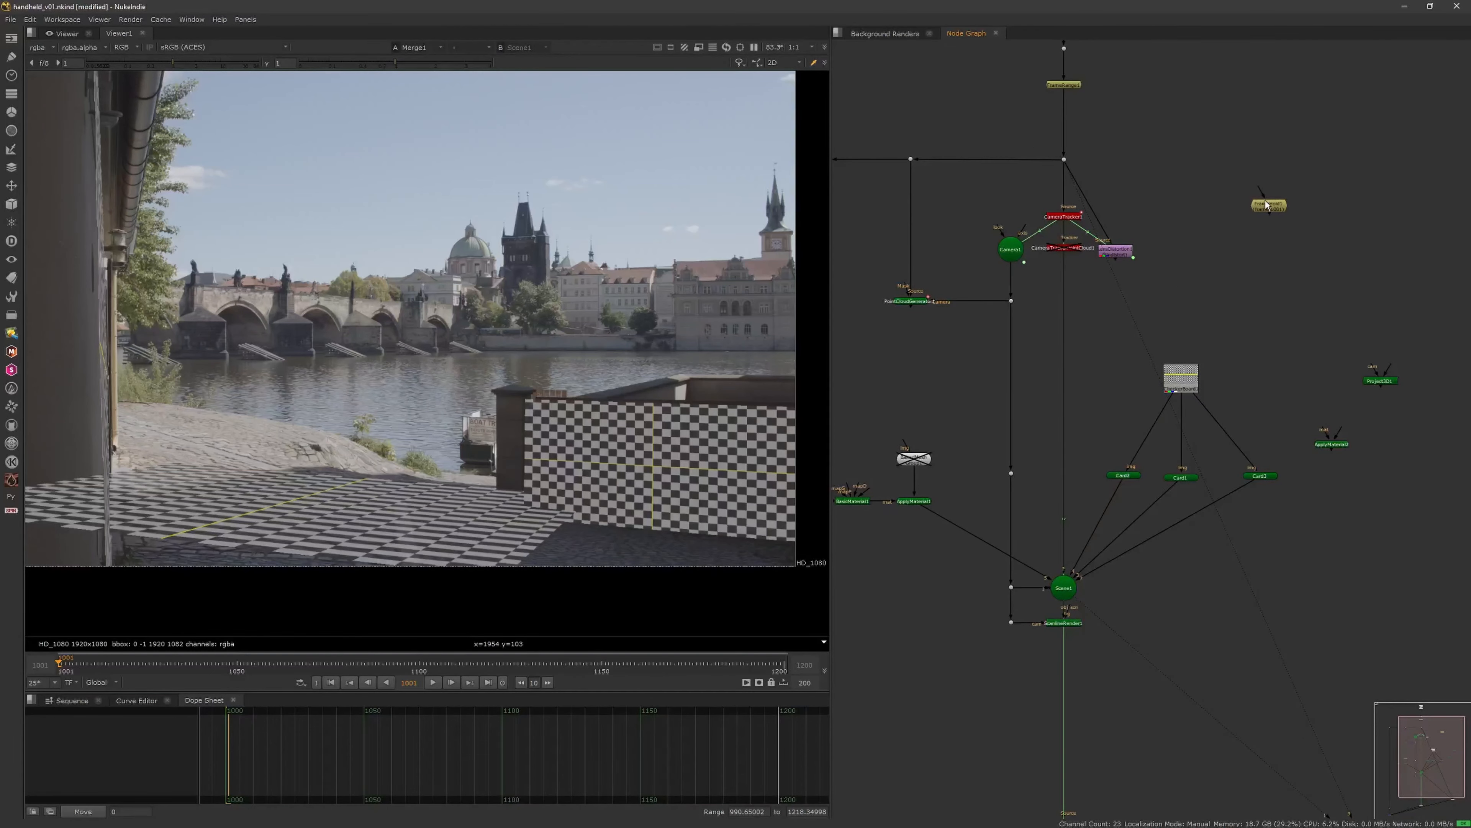
{"action": "left_click_drag", "start_coordinate": [1256, 207], "coordinate": [1266, 160]}
{"action": "key", "text": "1"}
{"action": "left_click_drag", "start_coordinate": [1113, 126], "coordinate": [1040, 172]}
{"action": "key", "text": "1"}
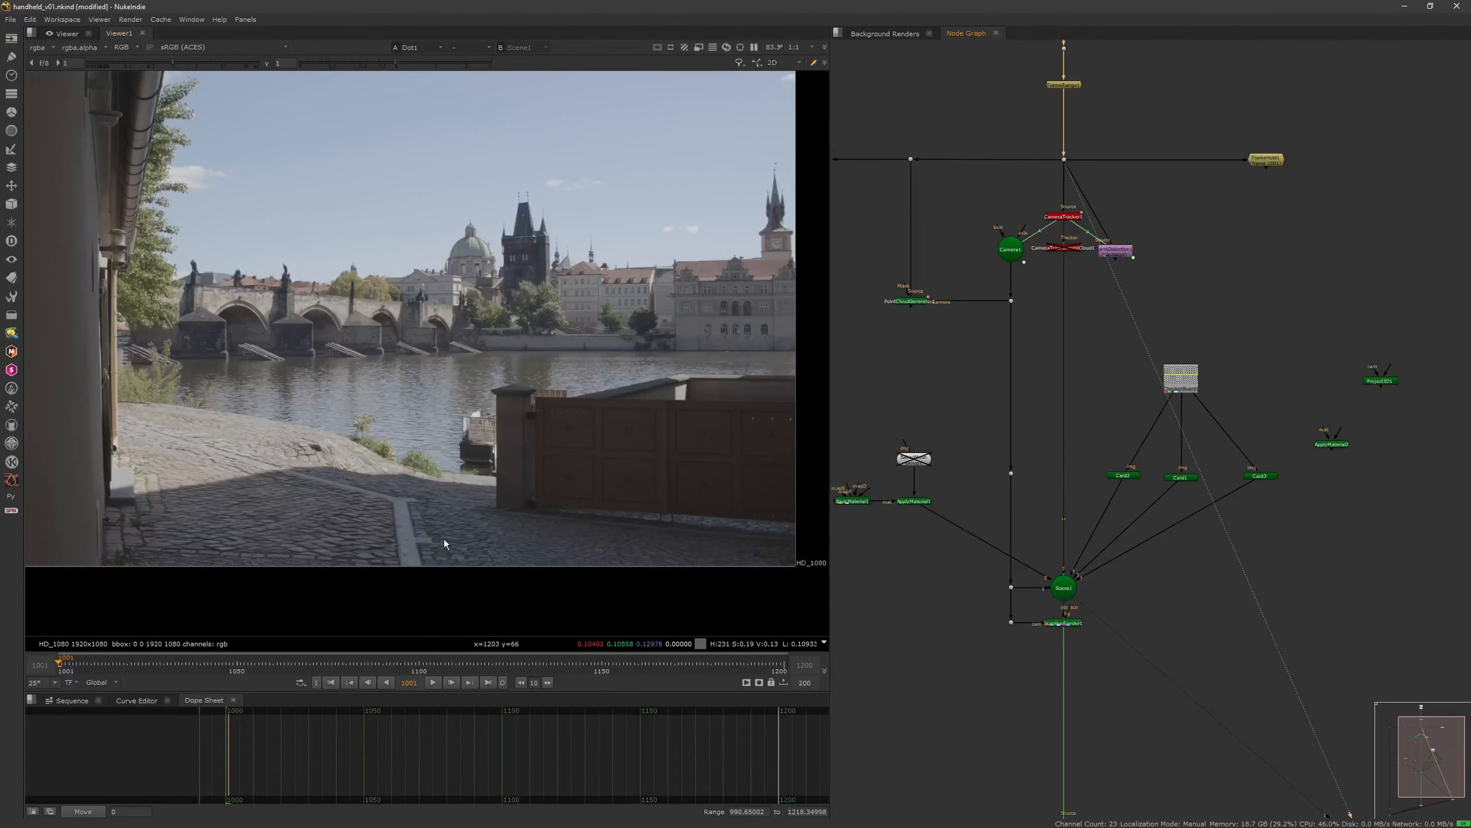
Go to frame 1100, set the FrameHold's first frame to it, and view the held frame
{"action": "left_click_drag", "start_coordinate": [95, 665], "coordinate": [421, 671]}
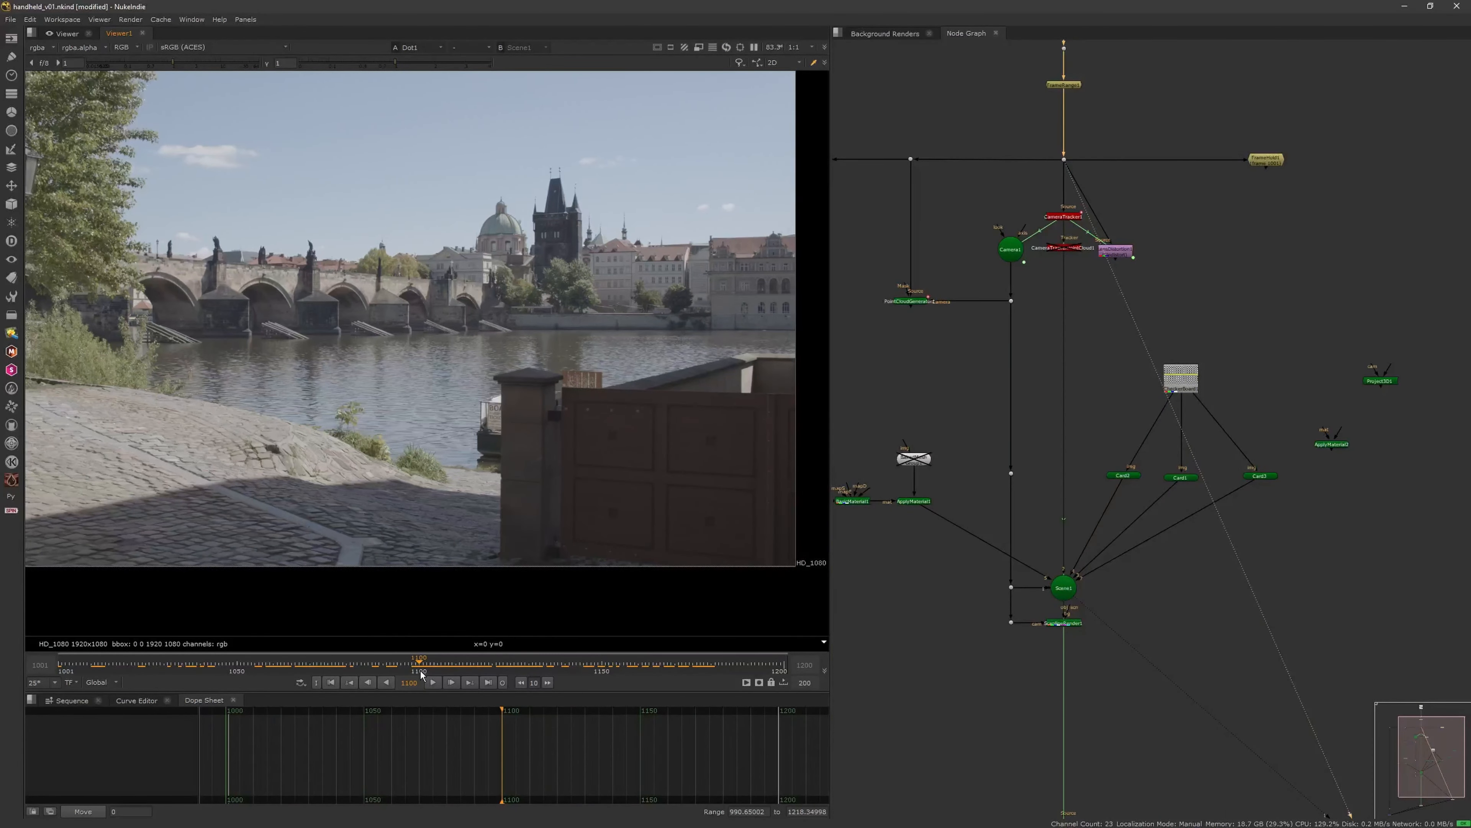
{"action": "left_click", "coordinate": [1269, 165]}
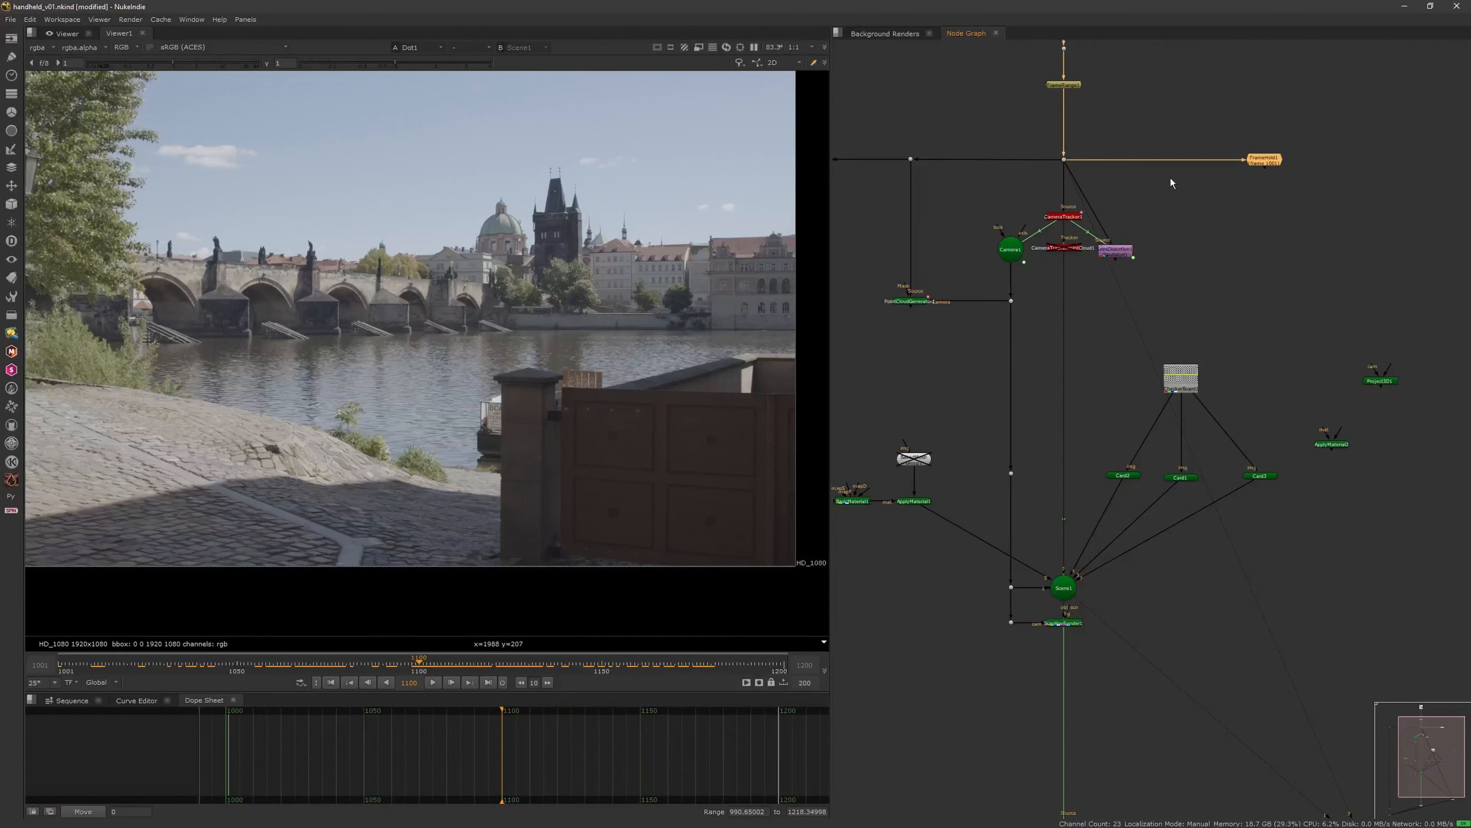
{"action": "double_click", "coordinate": [1277, 161]}
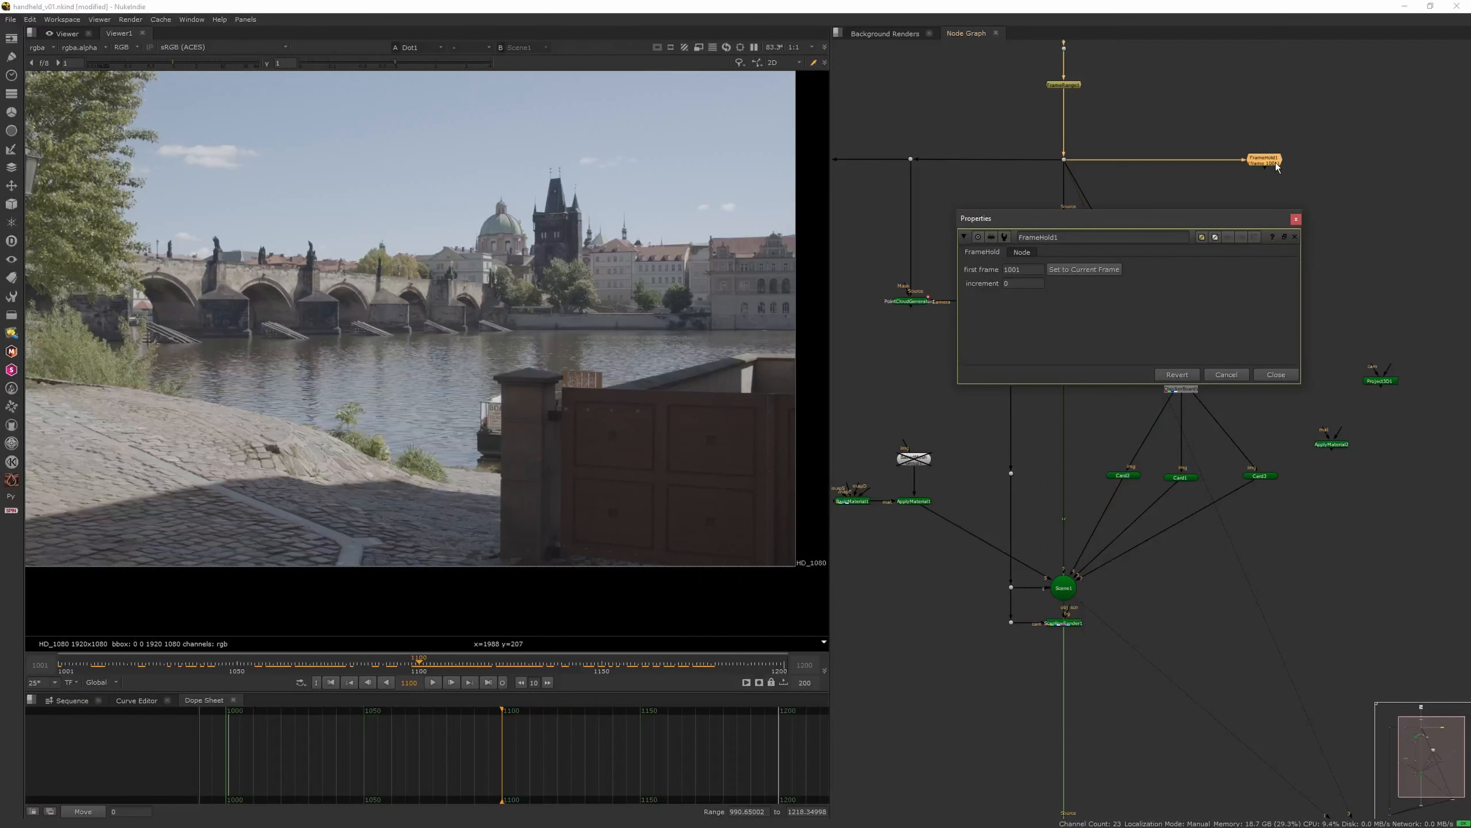
{"action": "left_click", "coordinate": [1296, 220]}
{"action": "key", "text": "1"}
Add a RotoPaint node, connect it below FrameHold1 and view its output
{"action": "scroll", "coordinate": [1245, 215], "scroll_direction": "up", "scroll_amount": 3}
{"action": "left_click", "coordinate": [1210, 218]}
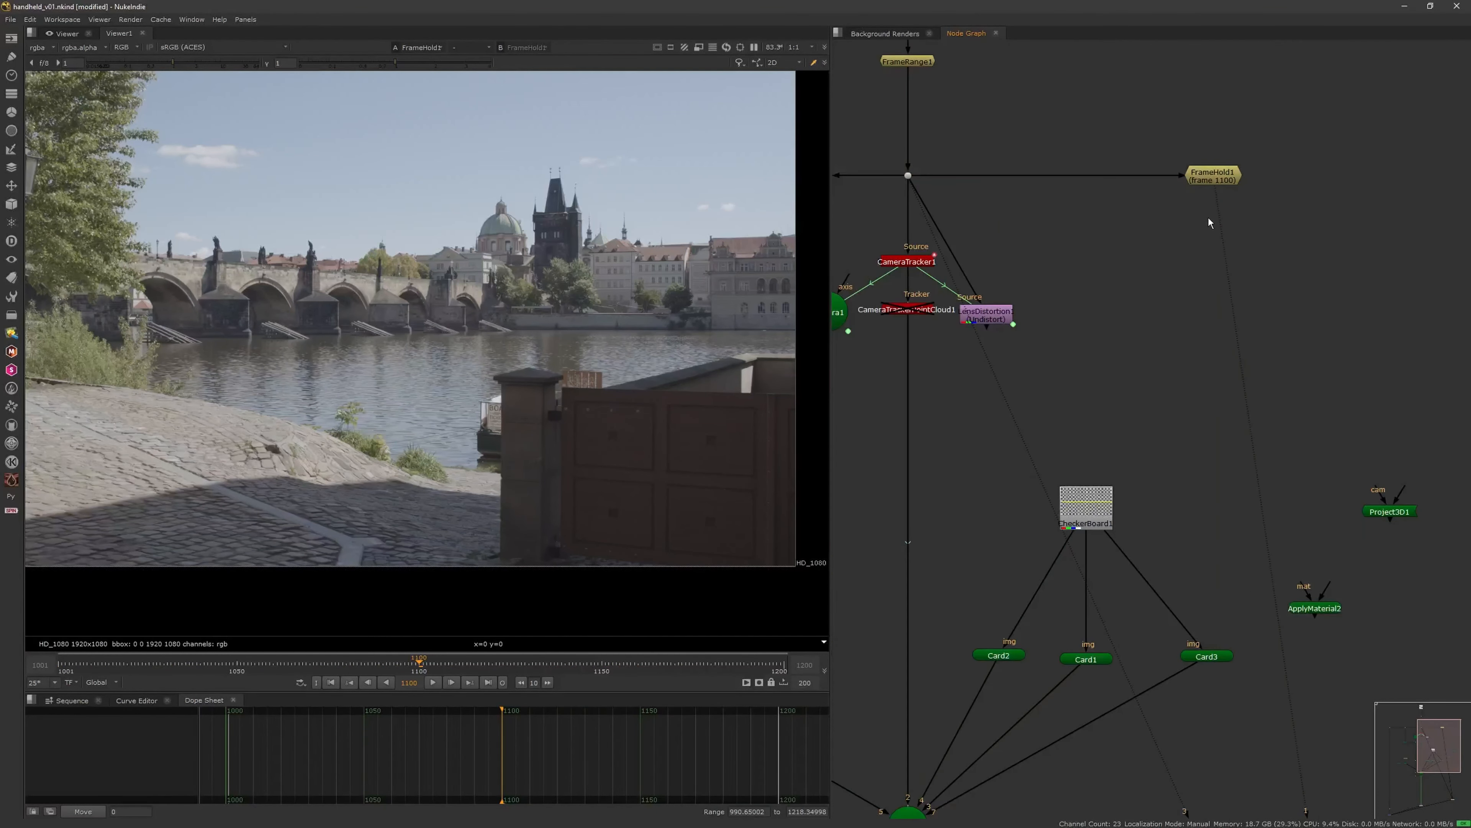
{"action": "key", "text": "Tab"}
{"action": "type", "text": "pain"}
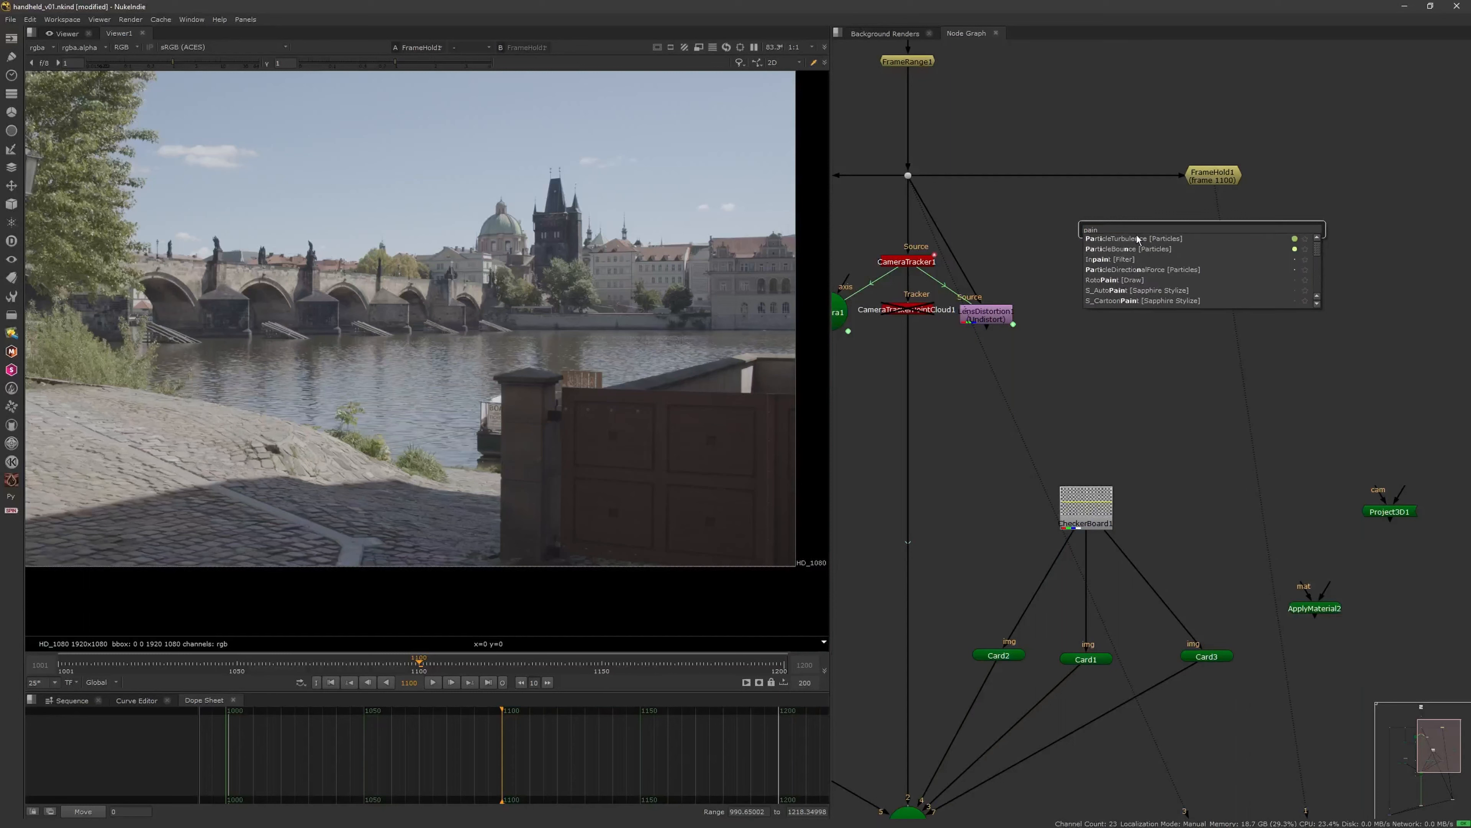
{"action": "type", "text": "t"}
{"action": "key", "text": "Return"}
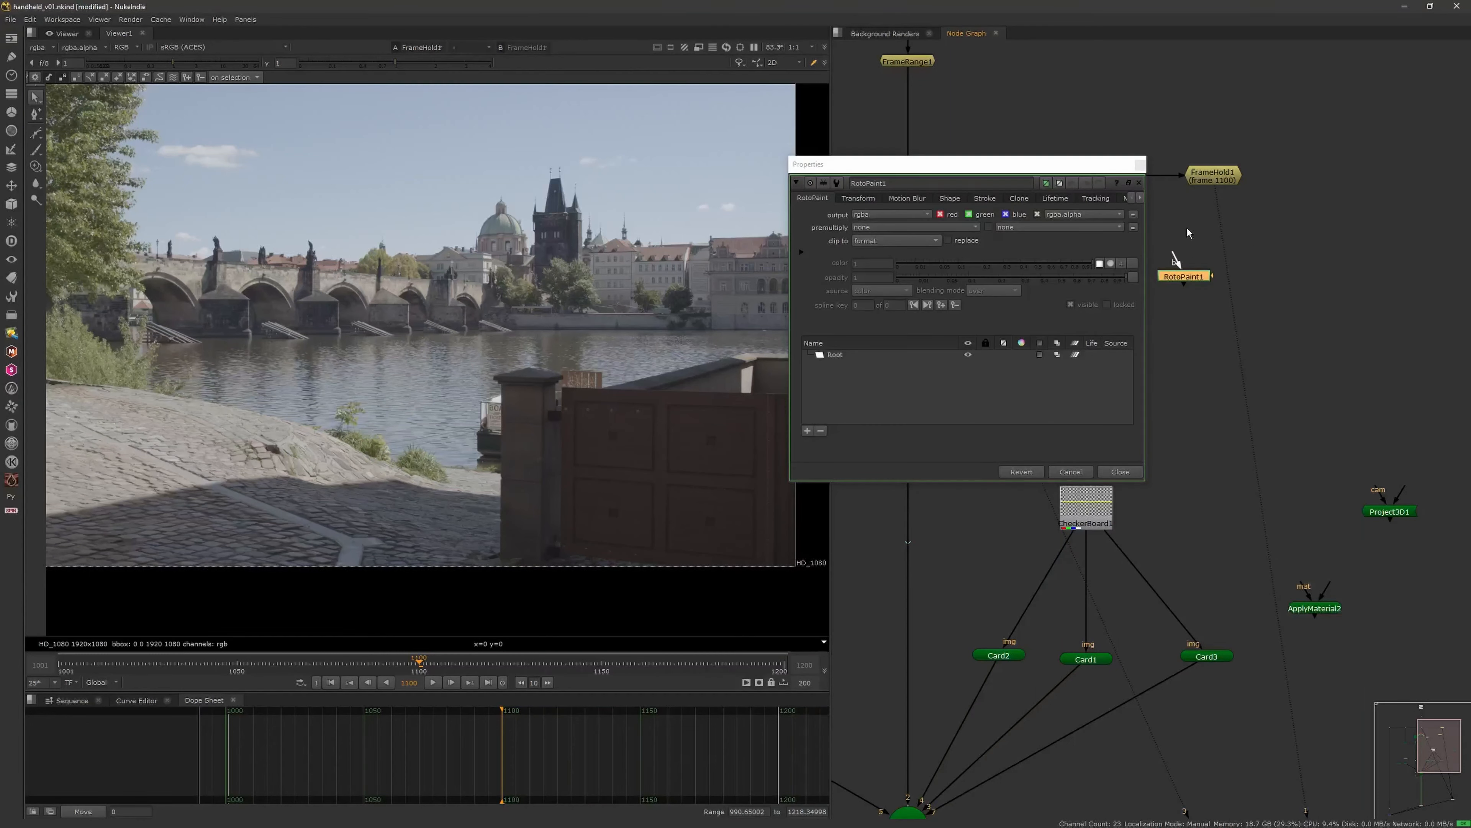
{"action": "left_click_drag", "start_coordinate": [1181, 272], "coordinate": [1219, 240]}
{"action": "key", "text": "1"}
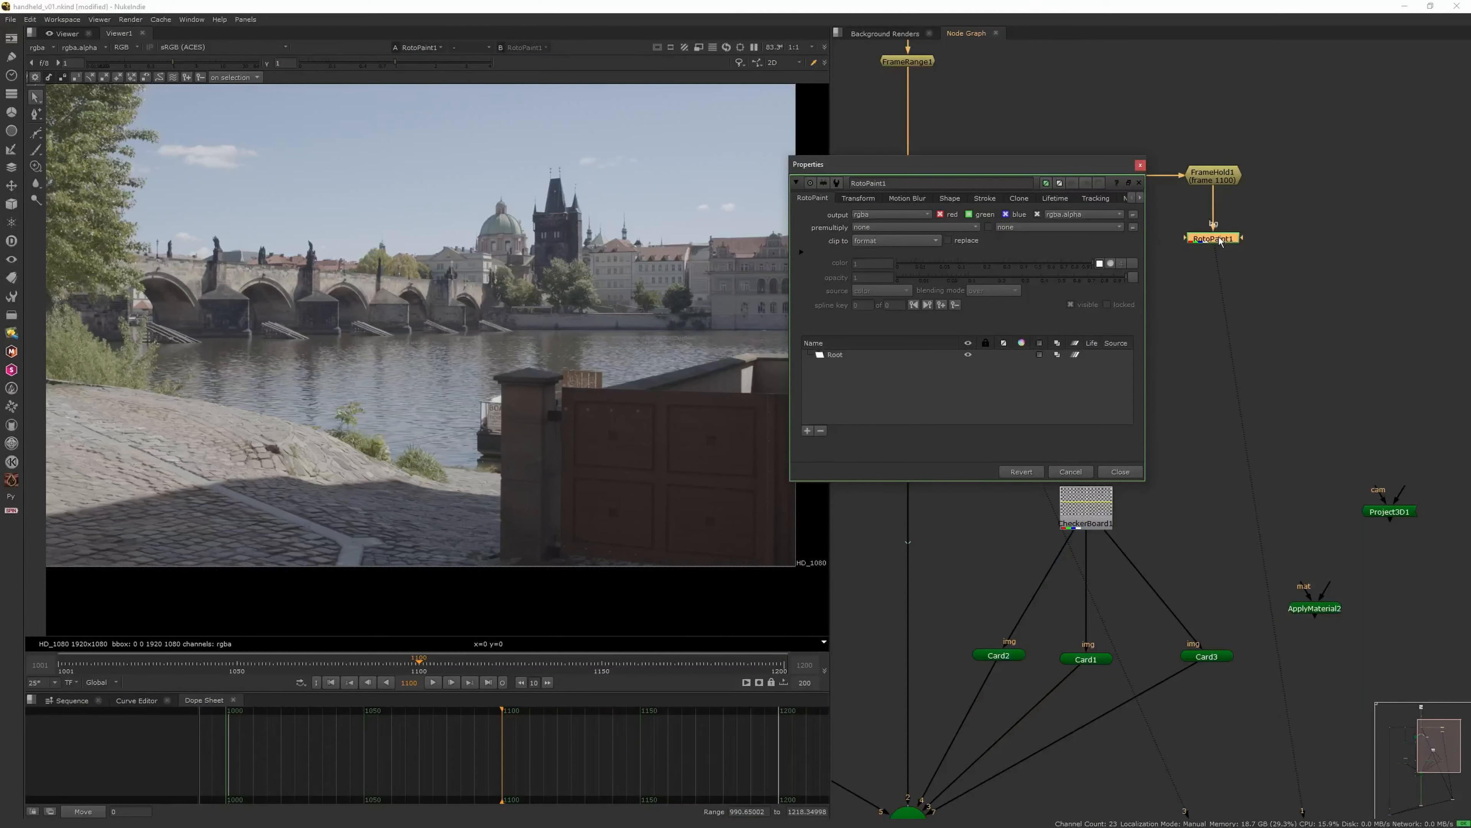
Clone out the square fittings on the gate's upper panels using RotoPaint's Clone brush
{"action": "scroll", "coordinate": [533, 419], "scroll_direction": "up", "scroll_amount": 5}
{"action": "scroll", "coordinate": [534, 418], "scroll_direction": "up", "scroll_amount": 2}
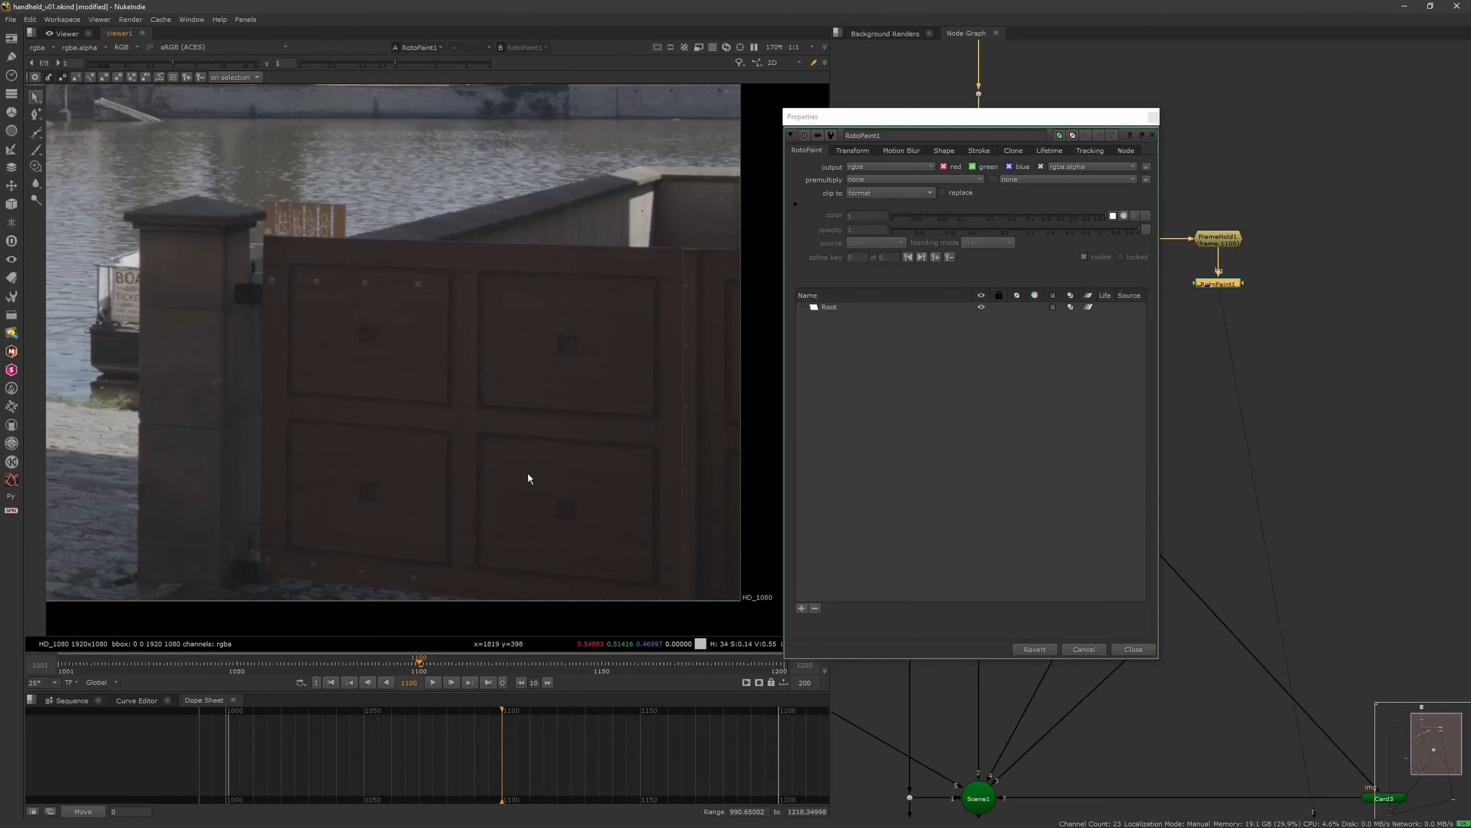
{"action": "left_click", "coordinate": [37, 167]}
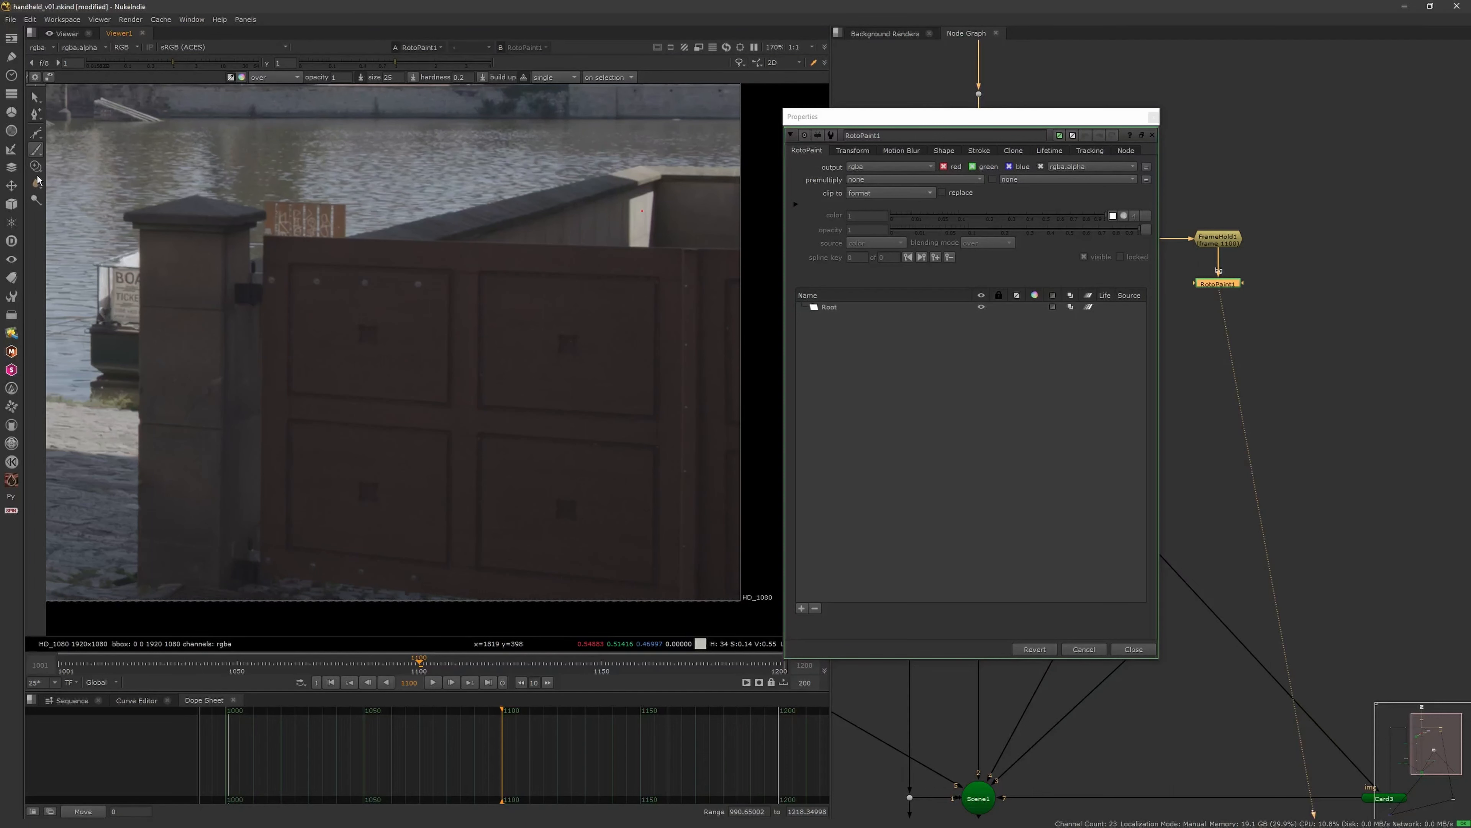
{"action": "key", "text": "c"}
{"action": "middle_click_drag", "start_coordinate": [404, 335], "coordinate": [457, 341]}
{"action": "scroll", "coordinate": [460, 341], "scroll_direction": "up", "scroll_amount": 3}
{"action": "mouse_move", "coordinate": [469, 337]}
{"action": "left_mouse_down", "text": "shift"}
{"action": "mouse_move", "coordinate": [398, 328]}
{"action": "mouse_move", "coordinate": [424, 345]}
{"action": "mouse_move", "coordinate": [418, 388]}
{"action": "mouse_move", "coordinate": [410, 358]}
{"action": "left_mouse_up", "text": "shift"}
{"action": "left_click", "coordinate": [471, 333], "text": "ctrl"}
{"action": "middle_click_drag", "start_coordinate": [717, 348], "coordinate": [611, 330]}
{"action": "mouse_move", "coordinate": [614, 332]}
{"action": "left_mouse_down"}
{"action": "mouse_move", "coordinate": [624, 325]}
{"action": "mouse_move", "coordinate": [624, 352]}
{"action": "mouse_move", "coordinate": [614, 328]}
{"action": "mouse_move", "coordinate": [602, 345]}
{"action": "left_mouse_up"}
{"action": "middle_click_drag", "start_coordinate": [602, 344], "coordinate": [603, 253]}
Clone out the square fittings on the gate's lower panels and the bolts near the upper hinge
{"action": "left_click", "coordinate": [236, 452]}
{"action": "left_click", "coordinate": [237, 452], "text": "ctrl"}
{"action": "mouse_move", "coordinate": [343, 471]}
{"action": "left_mouse_down"}
{"action": "mouse_move", "coordinate": [305, 475]}
{"action": "mouse_move", "coordinate": [299, 457]}
{"action": "mouse_move", "coordinate": [300, 472]}
{"action": "mouse_move", "coordinate": [325, 474]}
{"action": "mouse_move", "coordinate": [301, 487]}
{"action": "mouse_move", "coordinate": [321, 490]}
{"action": "mouse_move", "coordinate": [314, 514]}
{"action": "left_mouse_up"}
{"action": "left_click", "coordinate": [257, 463], "text": "ctrl"}
{"action": "left_click", "coordinate": [589, 476], "text": "ctrl"}
{"action": "mouse_move", "coordinate": [635, 484]}
{"action": "left_mouse_down"}
{"action": "mouse_move", "coordinate": [596, 496]}
{"action": "mouse_move", "coordinate": [607, 516]}
{"action": "left_mouse_up"}
{"action": "left_click_drag", "start_coordinate": [616, 506], "coordinate": [630, 508]}
{"action": "mouse_move", "coordinate": [374, 242]}
{"action": "left_mouse_down", "text": "ctrl"}
{"action": "mouse_move", "coordinate": [376, 209]}
{"action": "mouse_move", "coordinate": [341, 190]}
{"action": "mouse_move", "coordinate": [389, 169]}
{"action": "mouse_move", "coordinate": [310, 185]}
{"action": "mouse_move", "coordinate": [379, 162]}
{"action": "mouse_move", "coordinate": [226, 159]}
{"action": "mouse_move", "coordinate": [224, 181]}
{"action": "mouse_move", "coordinate": [166, 171]}
{"action": "left_mouse_up", "text": "ctrl"}
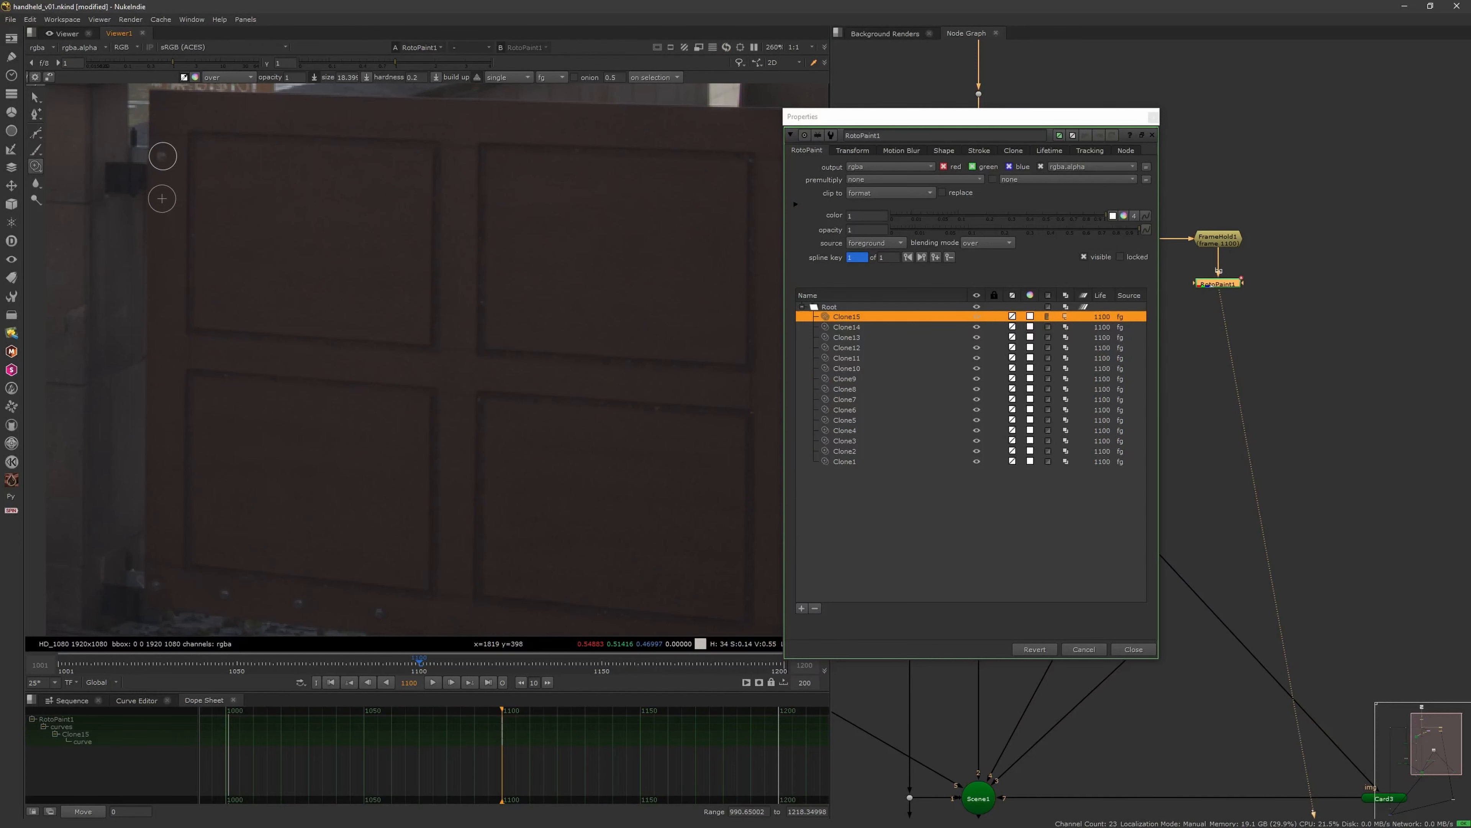
Clone out the row of bolts along the gate's bottom edge with a smaller Clone brush
{"action": "scroll", "coordinate": [397, 298], "scroll_direction": "down", "scroll_amount": 3}
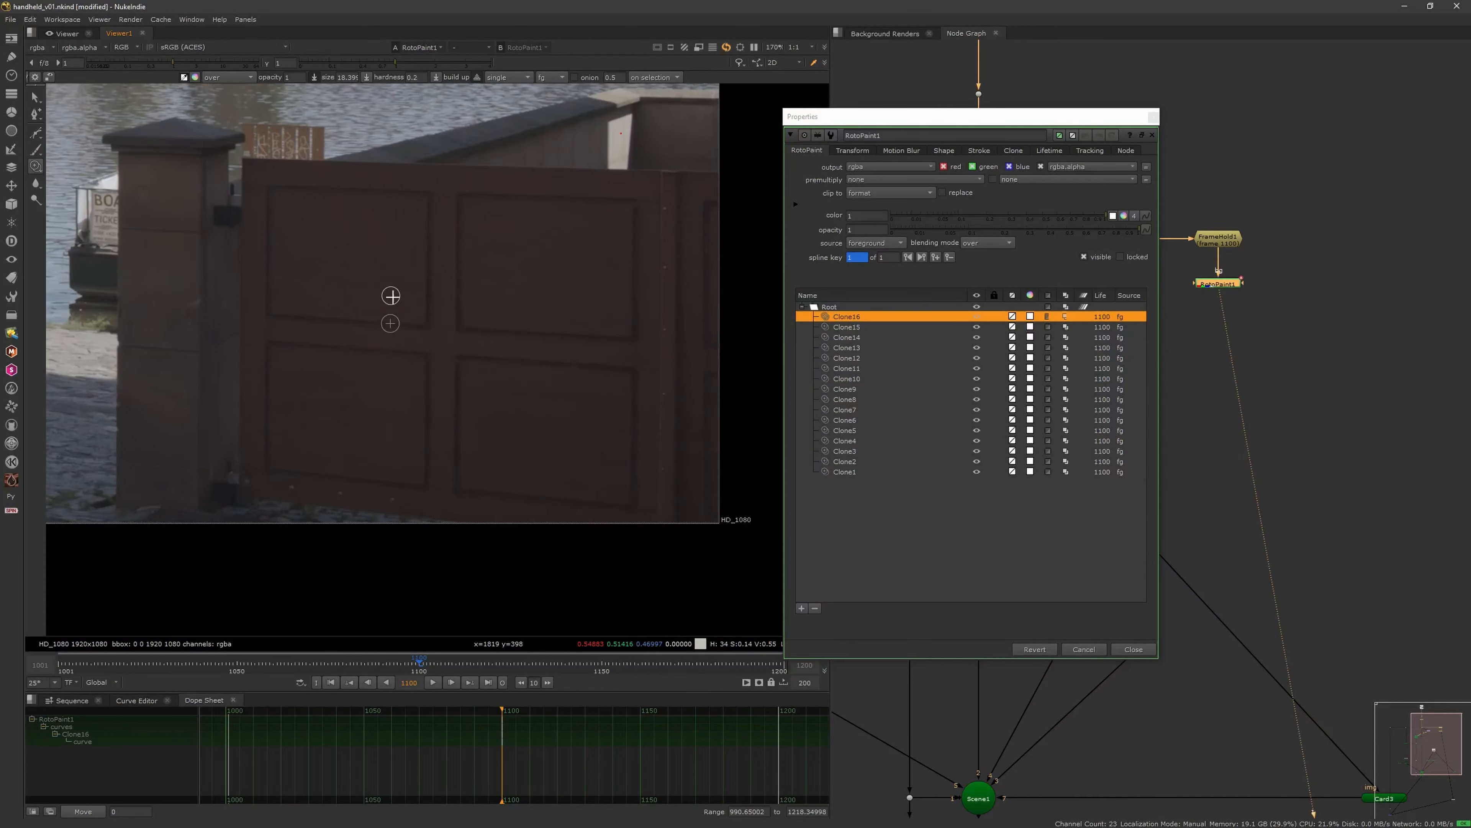
{"action": "scroll", "coordinate": [417, 421], "scroll_direction": "up", "scroll_amount": 6}
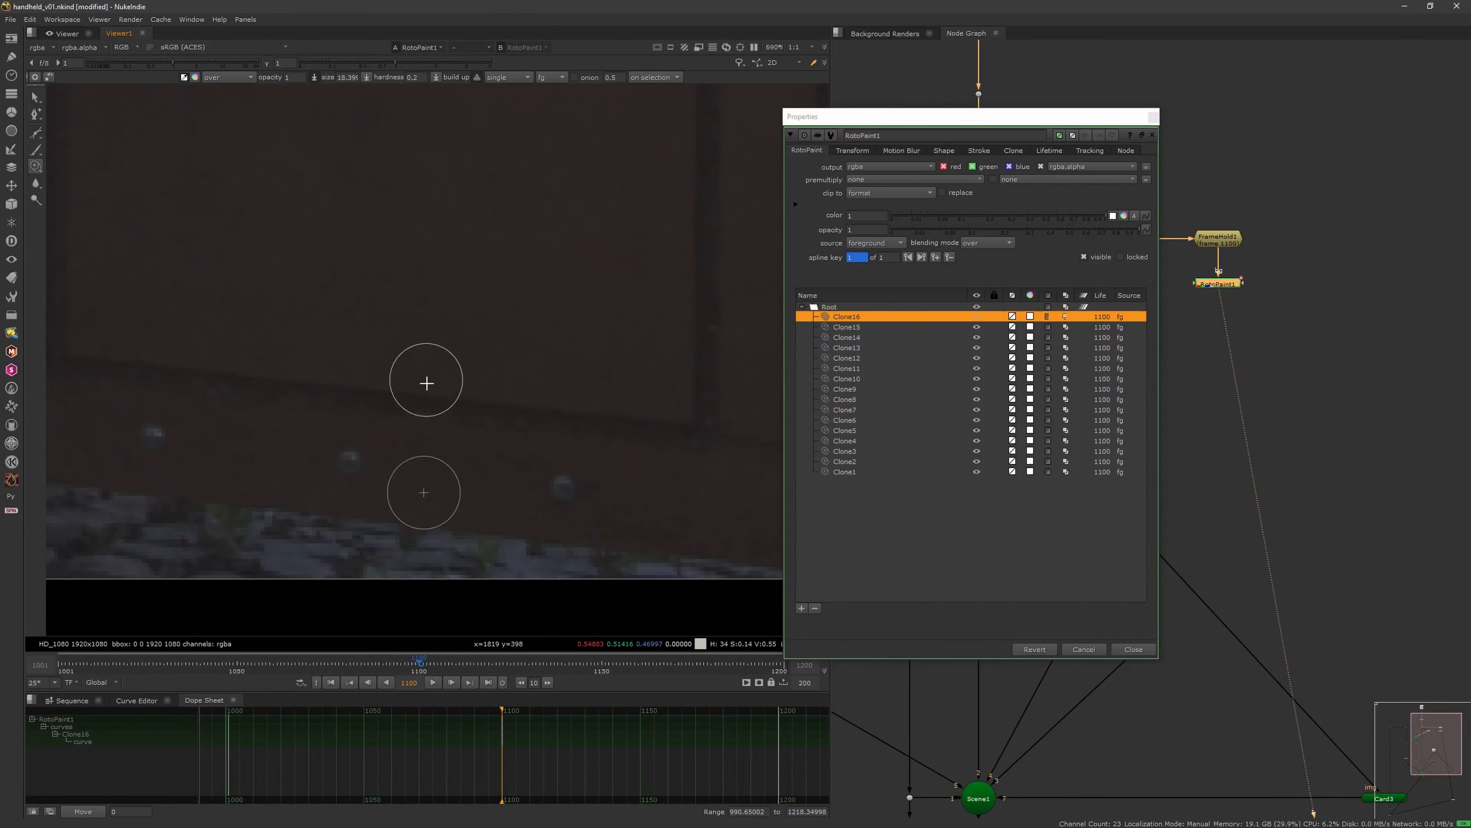
{"action": "left_click_drag", "start_coordinate": [596, 318], "coordinate": [596, 319], "text": "shift"}
{"action": "mouse_move", "coordinate": [616, 448]}
{"action": "left_mouse_down", "text": "ctrl"}
{"action": "mouse_move", "coordinate": [569, 415]}
{"action": "mouse_move", "coordinate": [560, 426]}
{"action": "left_mouse_up", "text": "ctrl"}
{"action": "left_click_drag", "start_coordinate": [651, 426], "coordinate": [591, 410], "text": "ctrl"}
{"action": "mouse_move", "coordinate": [570, 406]}
{"action": "left_mouse_down"}
{"action": "mouse_move", "coordinate": [568, 387]}
{"action": "mouse_move", "coordinate": [569, 410]}
{"action": "left_mouse_up"}
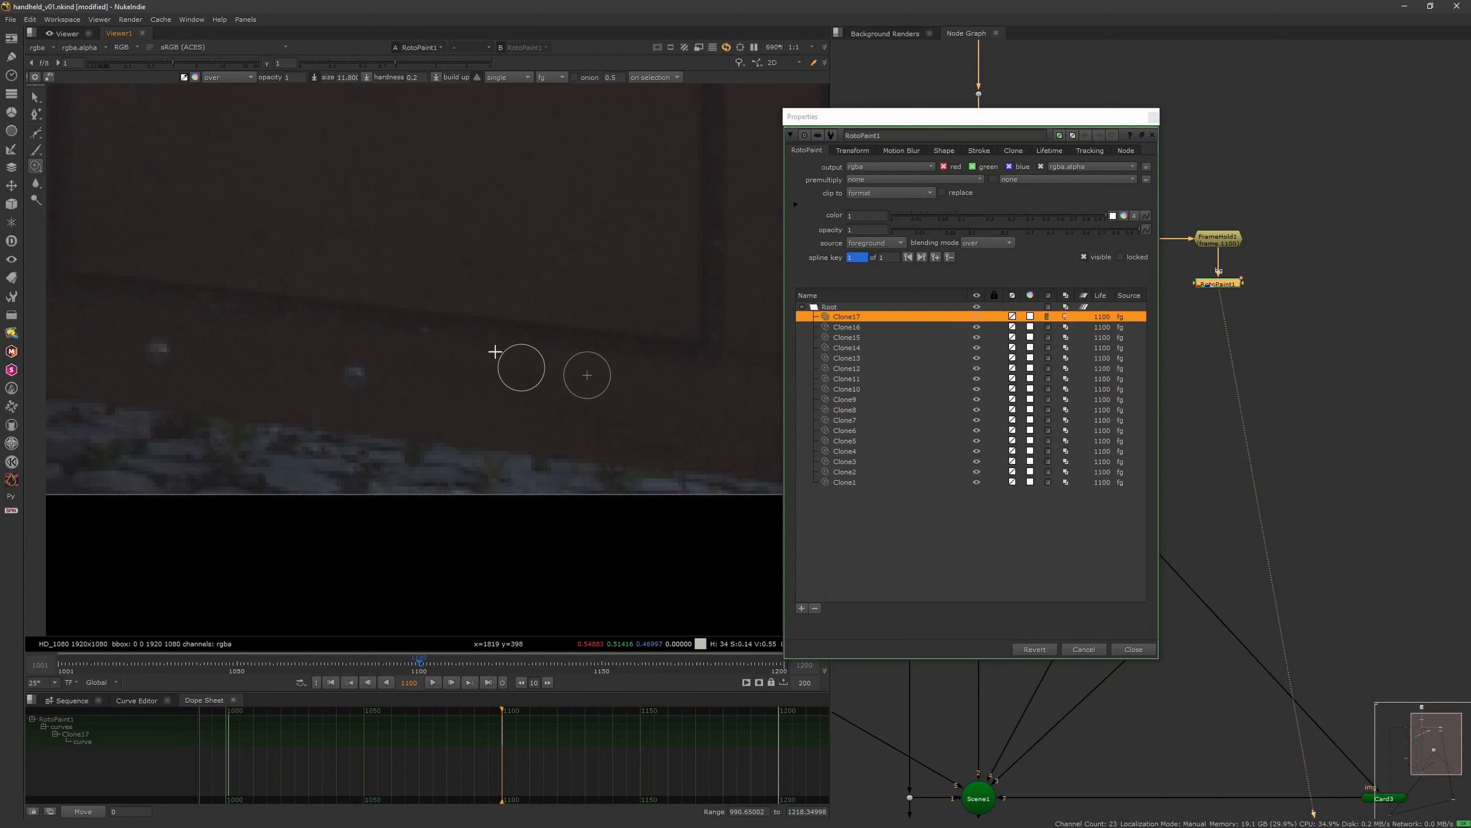
{"action": "left_click_drag", "start_coordinate": [369, 378], "coordinate": [348, 384]}
{"action": "middle_click_drag", "start_coordinate": [348, 383], "coordinate": [590, 413]}
{"action": "left_click_drag", "start_coordinate": [414, 387], "coordinate": [390, 376]}
{"action": "middle_click_drag", "start_coordinate": [394, 384], "coordinate": [333, 377]}
{"action": "mouse_move", "coordinate": [191, 348]}
{"action": "left_mouse_down"}
{"action": "mouse_move", "coordinate": [138, 368]}
{"action": "mouse_move", "coordinate": [154, 397]}
{"action": "left_mouse_up"}
{"action": "scroll", "coordinate": [269, 362], "scroll_direction": "down", "scroll_amount": 8}
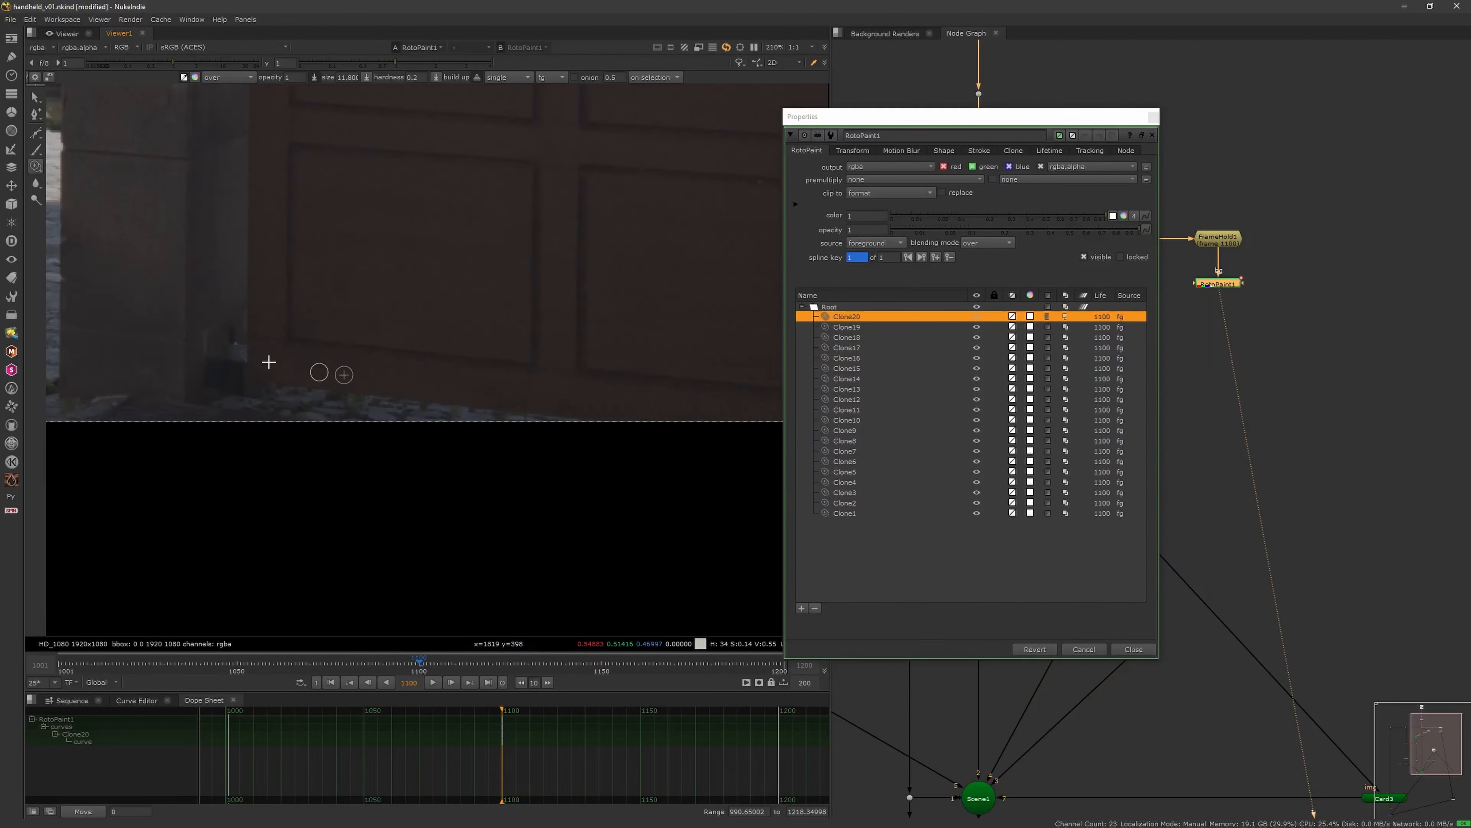
{"action": "scroll", "coordinate": [368, 361], "scroll_direction": "up", "scroll_amount": 1}
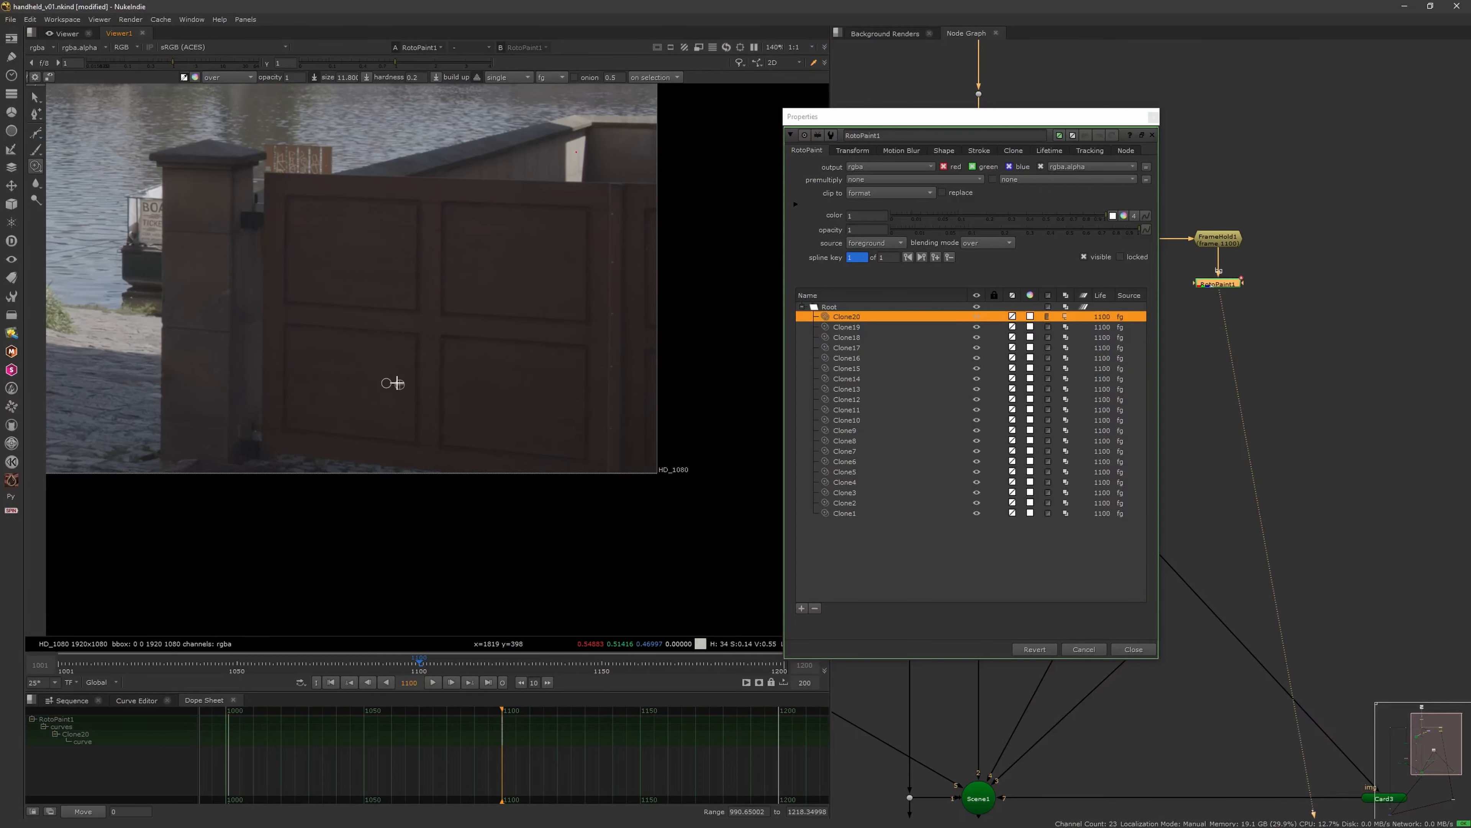
Close the RotoPaint properties and place a copy of the frame 1100 FrameHold below RotoPaint1
{"action": "left_click", "coordinate": [1149, 135]}
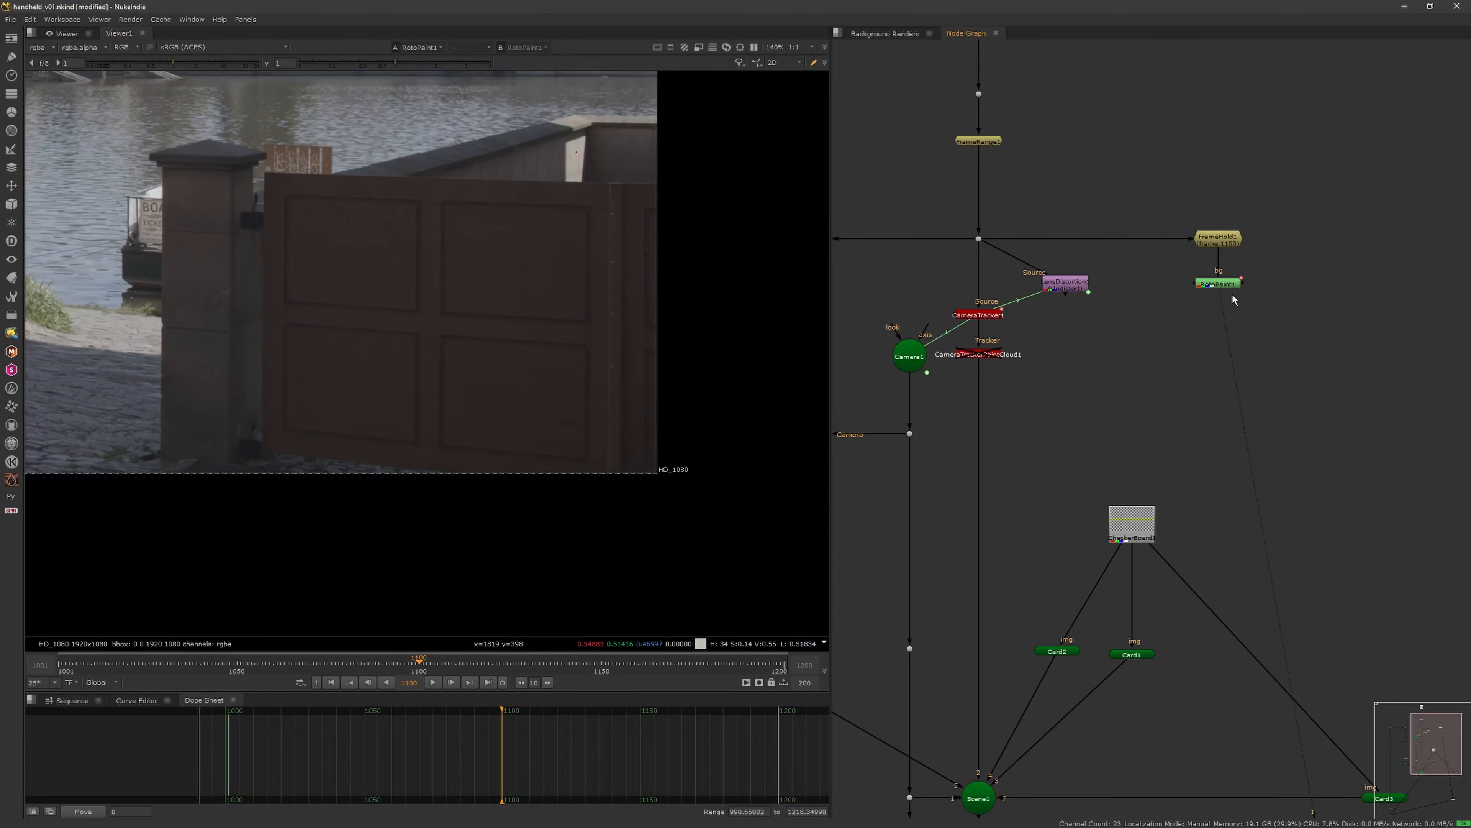
{"action": "key", "text": "ctrl+c"}
{"action": "left_click_drag", "start_coordinate": [1254, 268], "coordinate": [1228, 289]}
{"action": "key", "text": "ctrl+v"}
Add a Roto node and draw a four-point shape around the closest half of the gate beside the stone pillar
{"action": "left_click", "coordinate": [1321, 341]}
{"action": "key", "text": "o"}
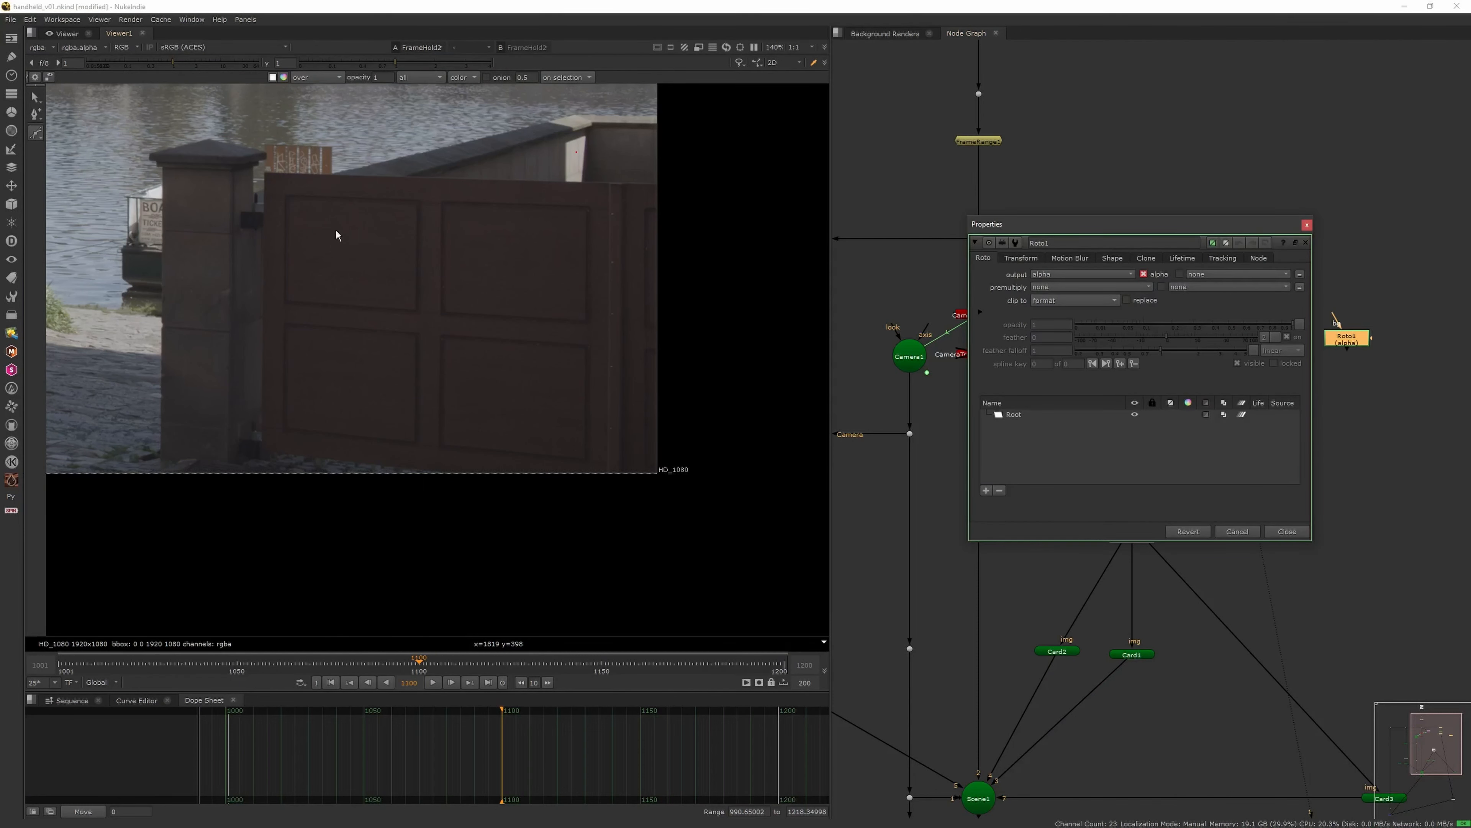
{"action": "mouse_move", "coordinate": [280, 224]}
{"action": "middle_mouse_down"}
{"action": "mouse_move", "coordinate": [313, 220]}
{"action": "mouse_move", "coordinate": [263, 239]}
{"action": "middle_mouse_up"}
{"action": "scroll", "coordinate": [297, 232], "scroll_direction": "up", "scroll_amount": 1}
{"action": "scroll", "coordinate": [277, 184], "scroll_direction": "up", "scroll_amount": 2}
{"action": "mouse_move", "coordinate": [277, 181]}
{"action": "middle_mouse_down"}
{"action": "mouse_move", "coordinate": [277, 196]}
{"action": "mouse_move", "coordinate": [282, 174]}
{"action": "middle_mouse_up"}
{"action": "left_click", "coordinate": [235, 175]}
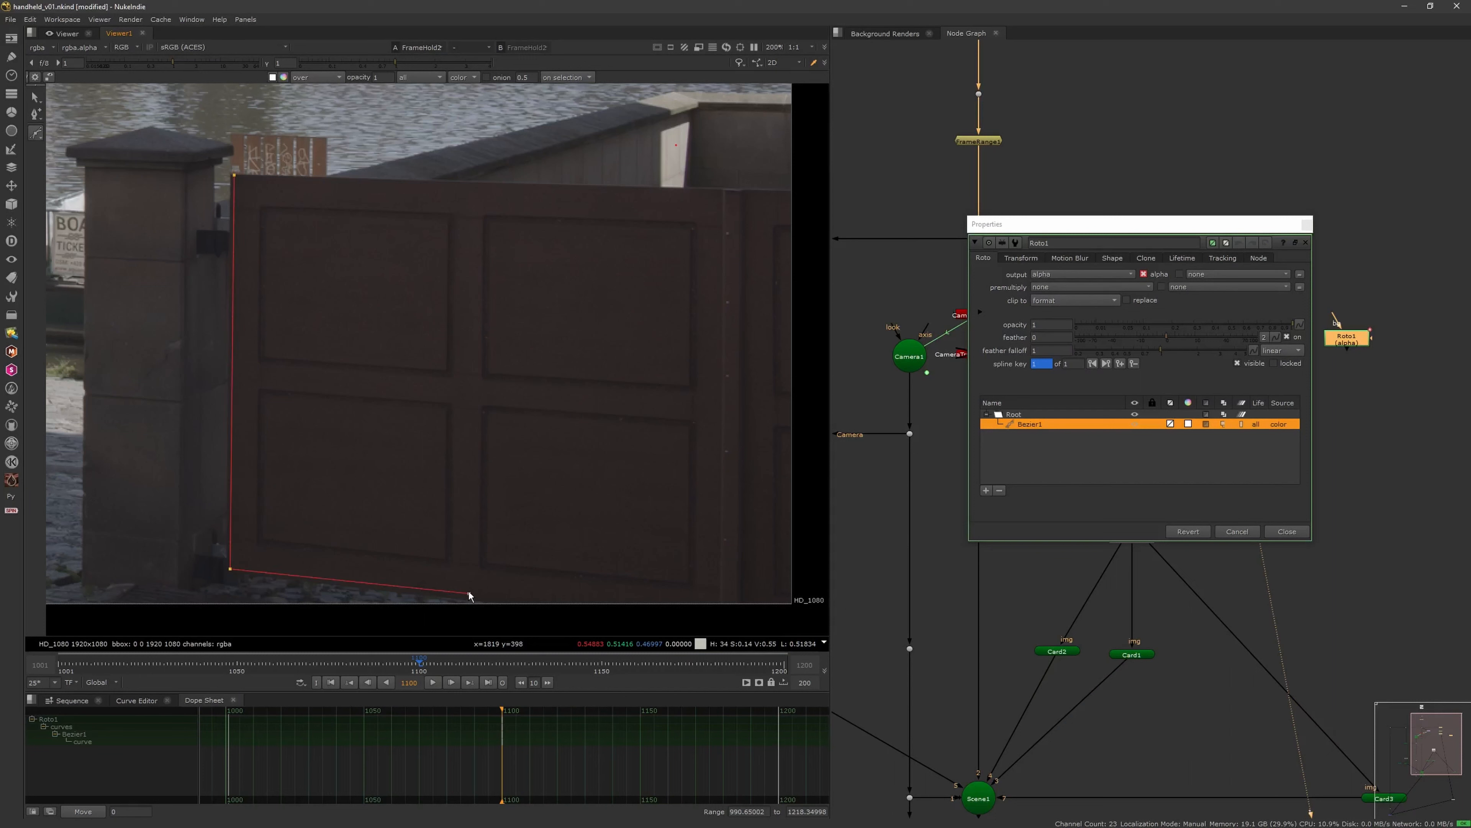
{"action": "key", "text": "Return"}
{"action": "left_click_drag", "start_coordinate": [461, 197], "coordinate": [472, 188]}
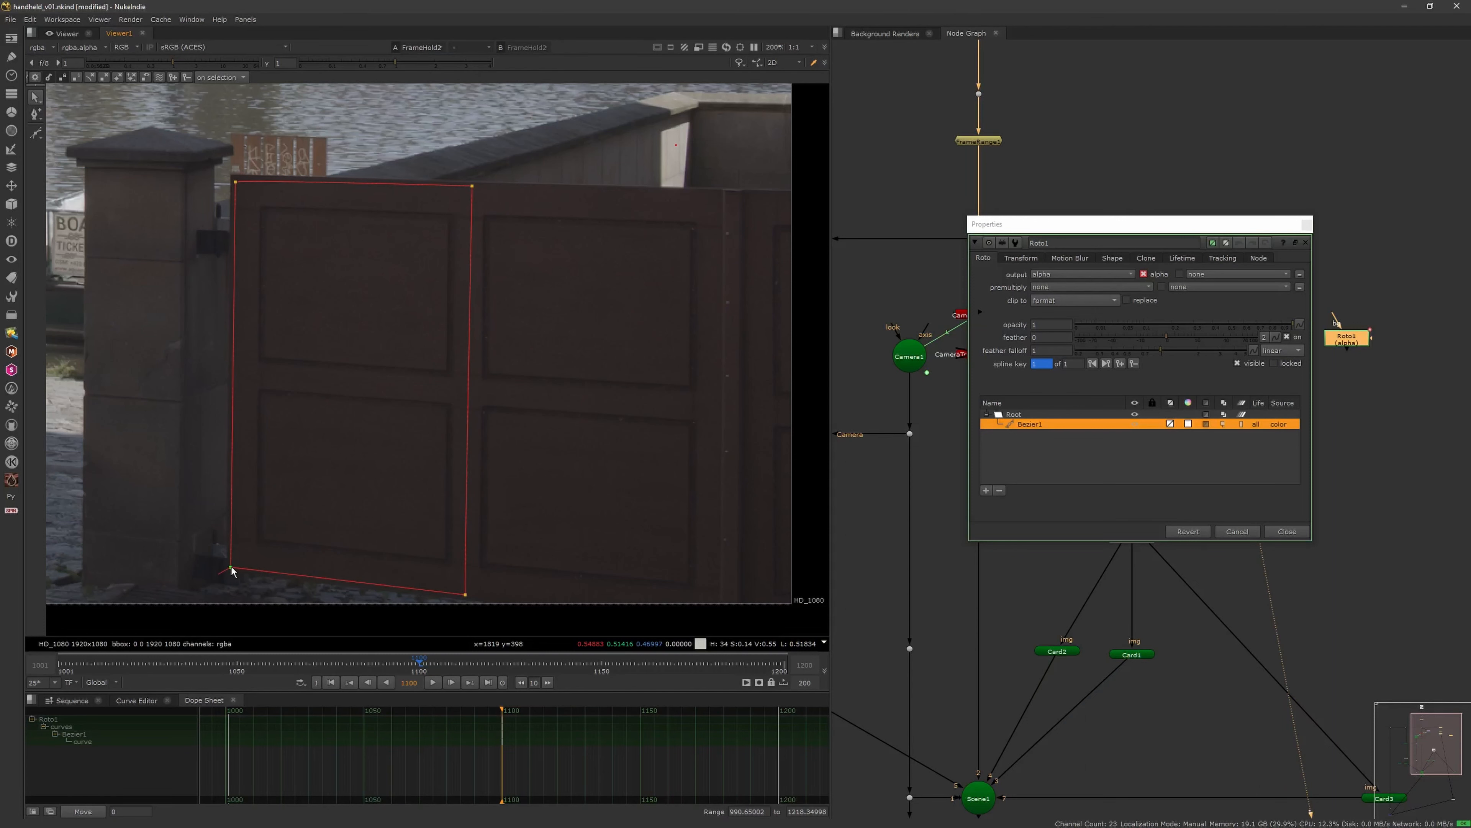
{"action": "left_click", "coordinate": [1296, 533]}
Add a Difference node beside FrameHold2 and close its properties
{"action": "scroll", "coordinate": [1327, 475], "scroll_direction": "up", "scroll_amount": 3}
{"action": "middle_click_drag", "start_coordinate": [1335, 459], "coordinate": [1286, 650]}
{"action": "left_click", "coordinate": [1182, 350]}
{"action": "key", "text": "Tab"}
{"action": "type", "text": "diff"}
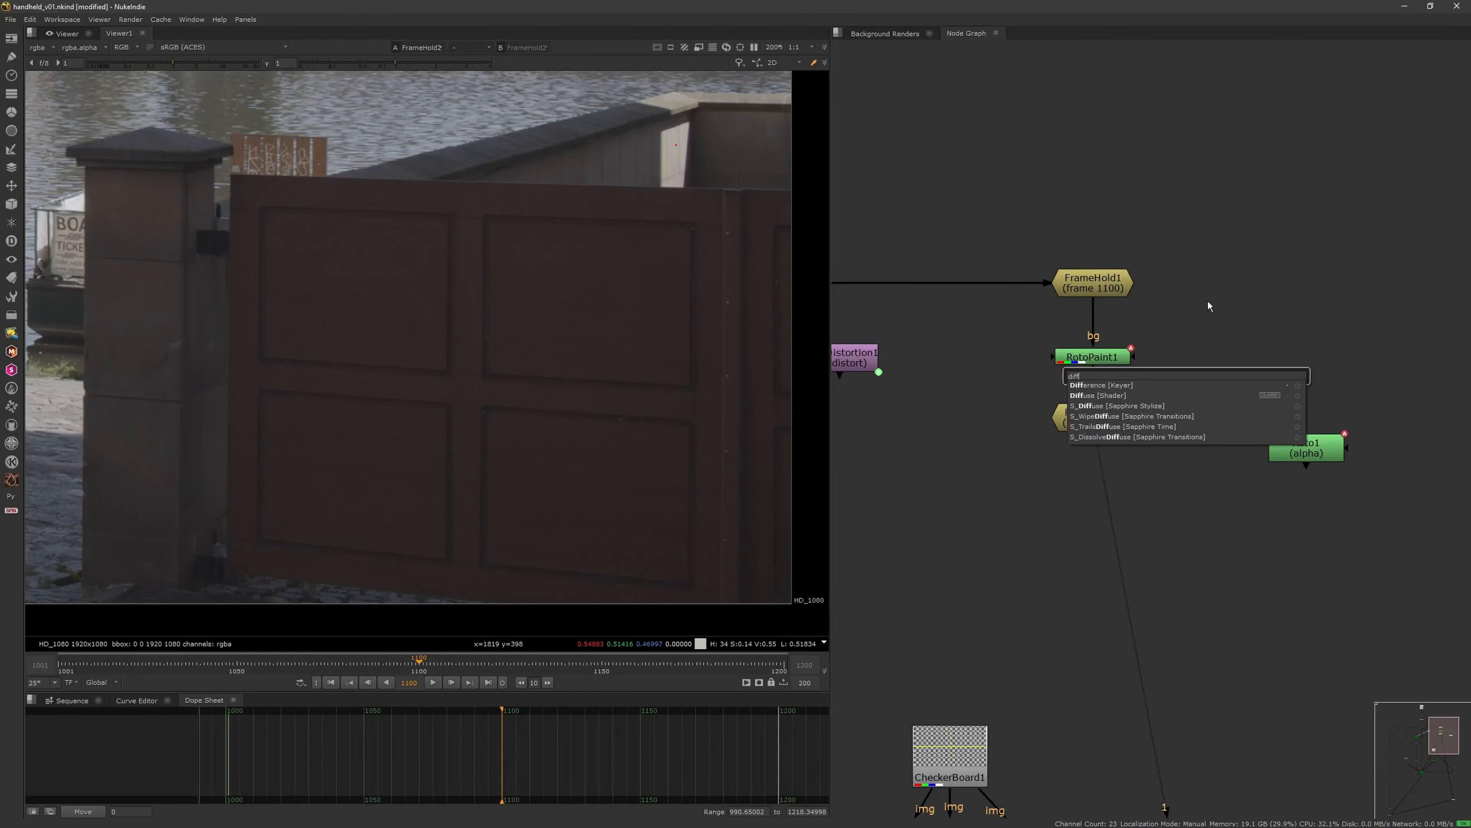
{"action": "key", "text": "Return"}
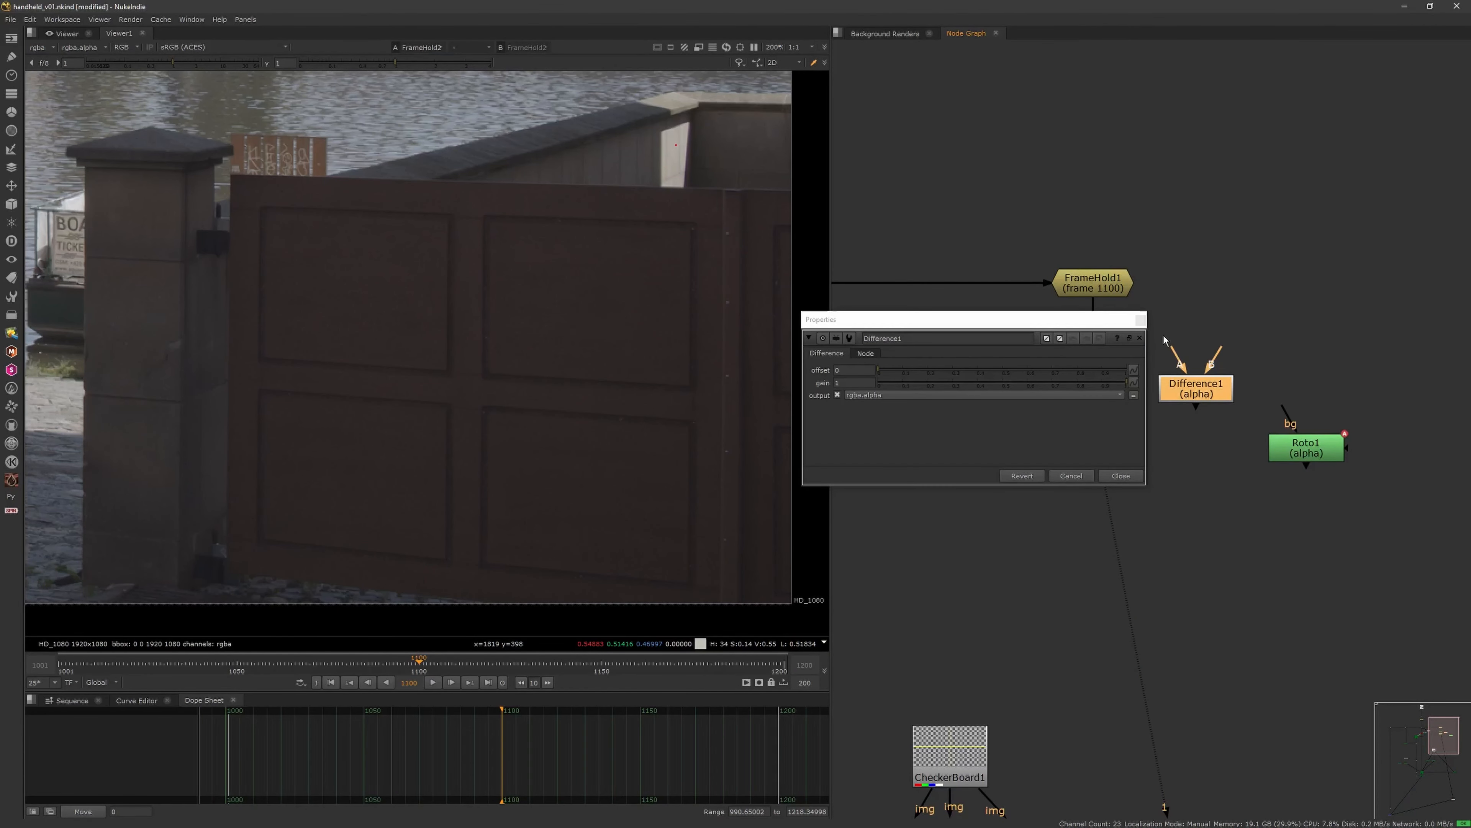
{"action": "left_click", "coordinate": [1140, 320]}
Connect the Difference node's A input to FrameHold2 and B input to FrameHold1, and view the result
{"action": "left_click", "coordinate": [1180, 351]}
{"action": "left_click_drag", "start_coordinate": [1127, 284], "coordinate": [1127, 285]}
{"action": "left_click", "coordinate": [1195, 392]}
{"action": "left_click_drag", "start_coordinate": [1196, 393], "coordinate": [1209, 416]}
{"action": "key", "text": "1"}
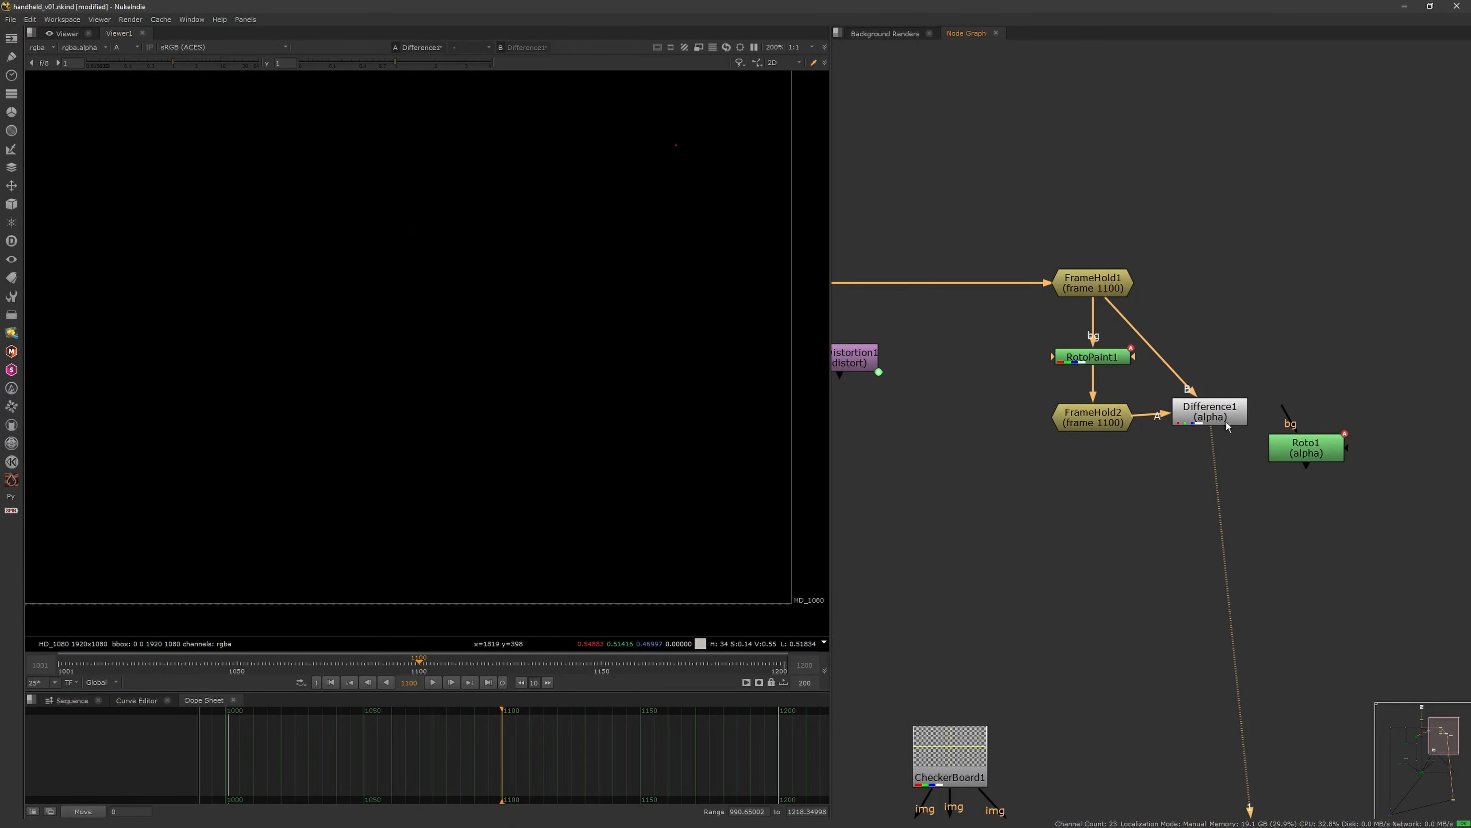
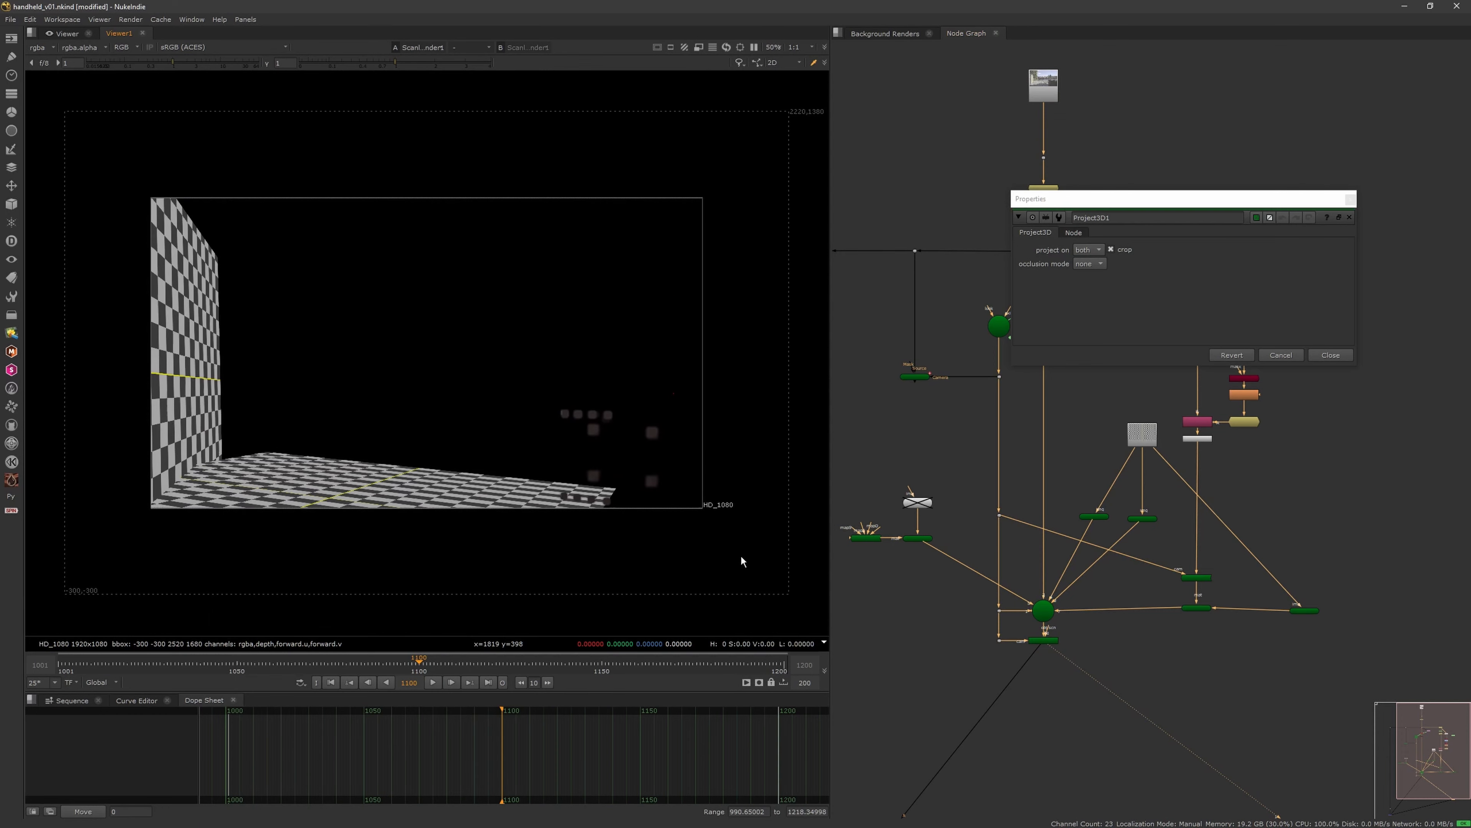
Disable Card1, the checkerboard ground card
{"action": "scroll", "coordinate": [993, 721], "scroll_direction": "up", "scroll_amount": 2}
{"action": "left_click", "coordinate": [1189, 468]}
{"action": "key", "text": "d"}
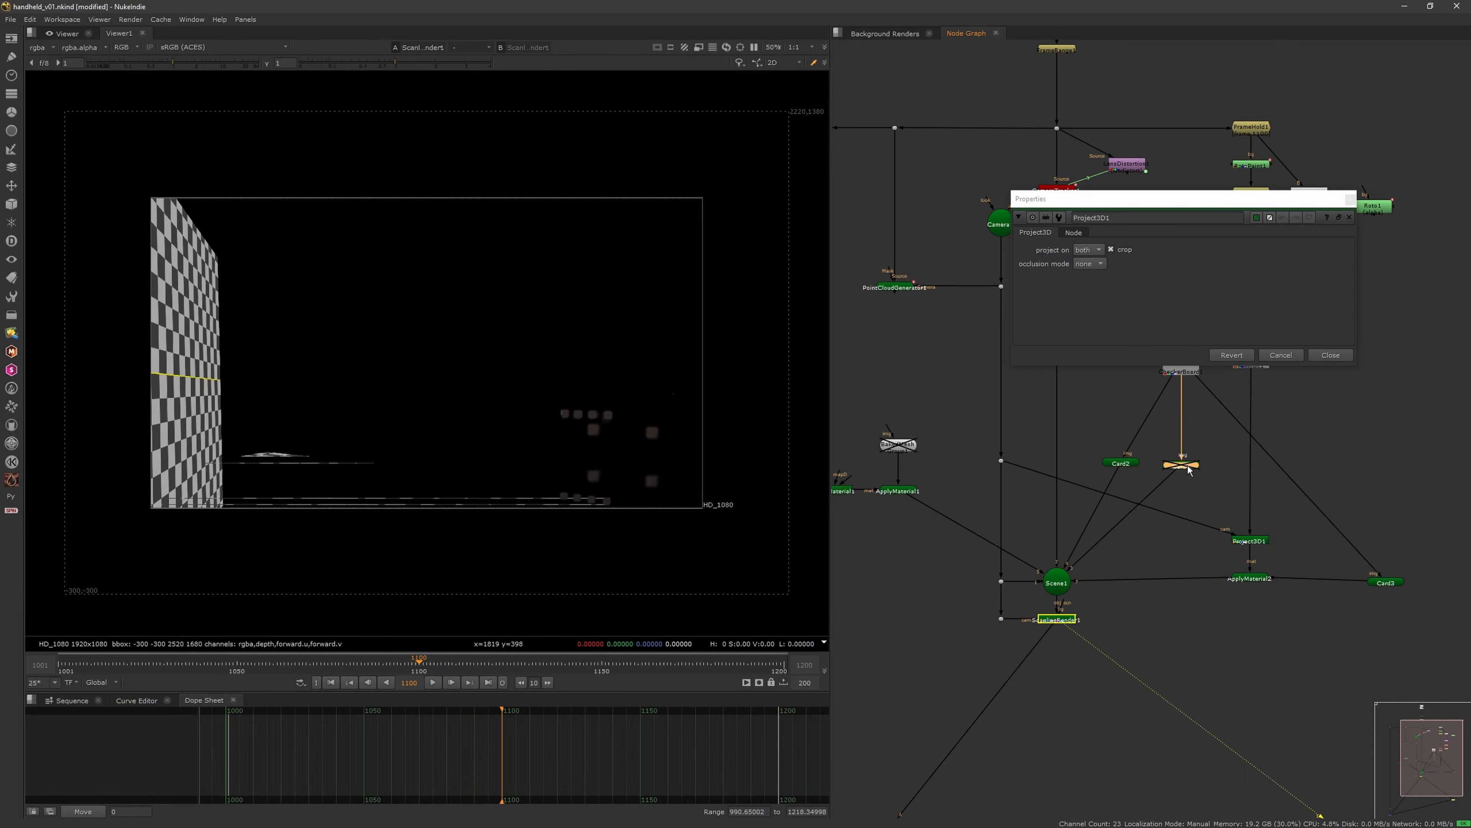
View Merge1 and examine the projected cleanup patches on the gate up close
{"action": "scroll", "coordinate": [1041, 562], "scroll_direction": "down", "scroll_amount": 5}
{"action": "left_click", "coordinate": [1004, 684], "text": "ctrl+shift"}
{"action": "scroll", "coordinate": [708, 491], "scroll_direction": "up", "scroll_amount": 6}
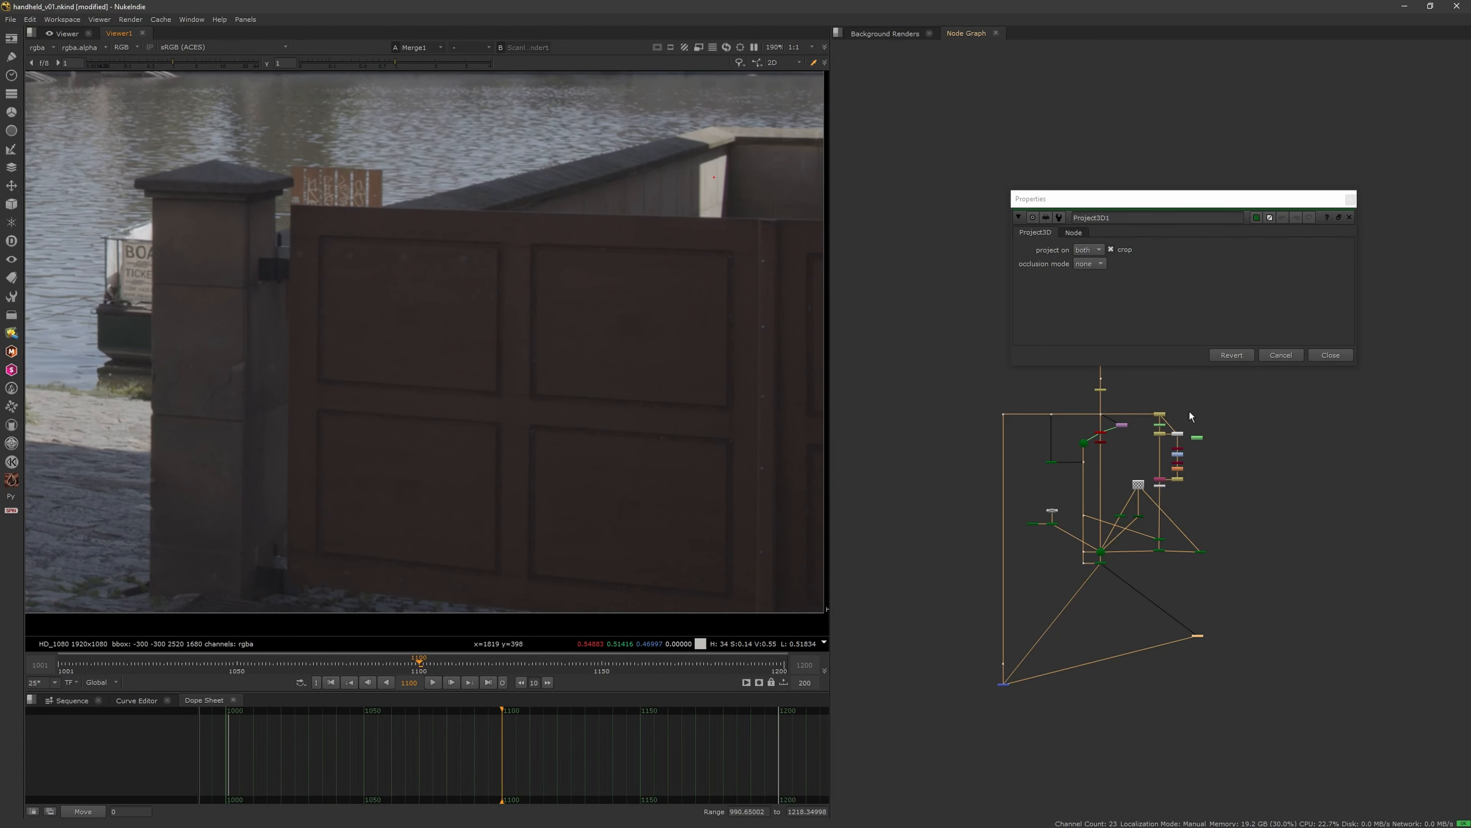
Close Project3D1's properties and examine the FrameHold3 mask, Copy1's alpha and the premultiplied patches from Premult1 in the viewer
{"action": "left_click", "coordinate": [1331, 355]}
{"action": "scroll", "coordinate": [985, 626], "scroll_direction": "up", "scroll_amount": 4}
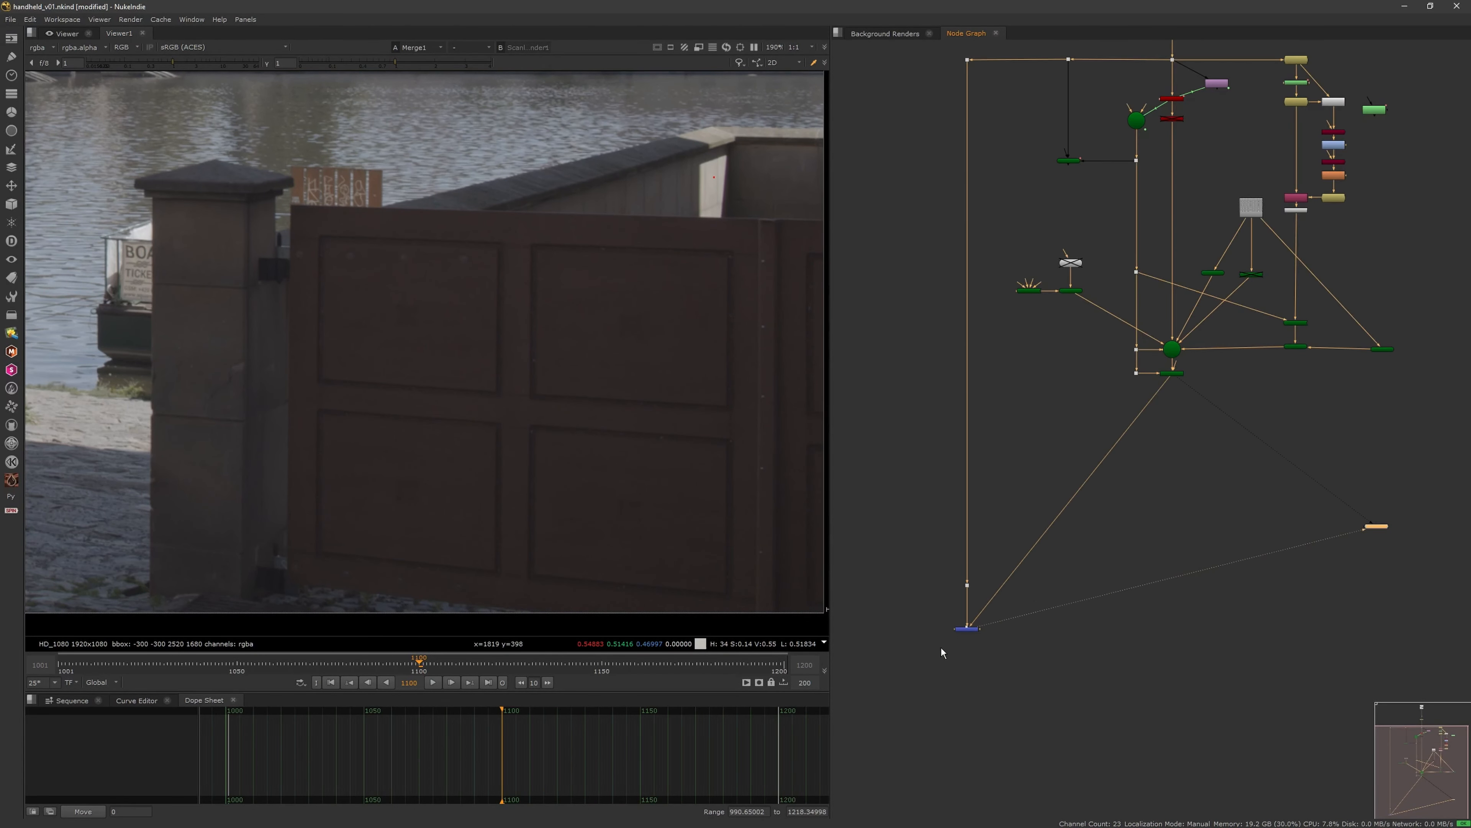
{"action": "scroll", "coordinate": [1105, 556], "scroll_direction": "up", "scroll_amount": 5}
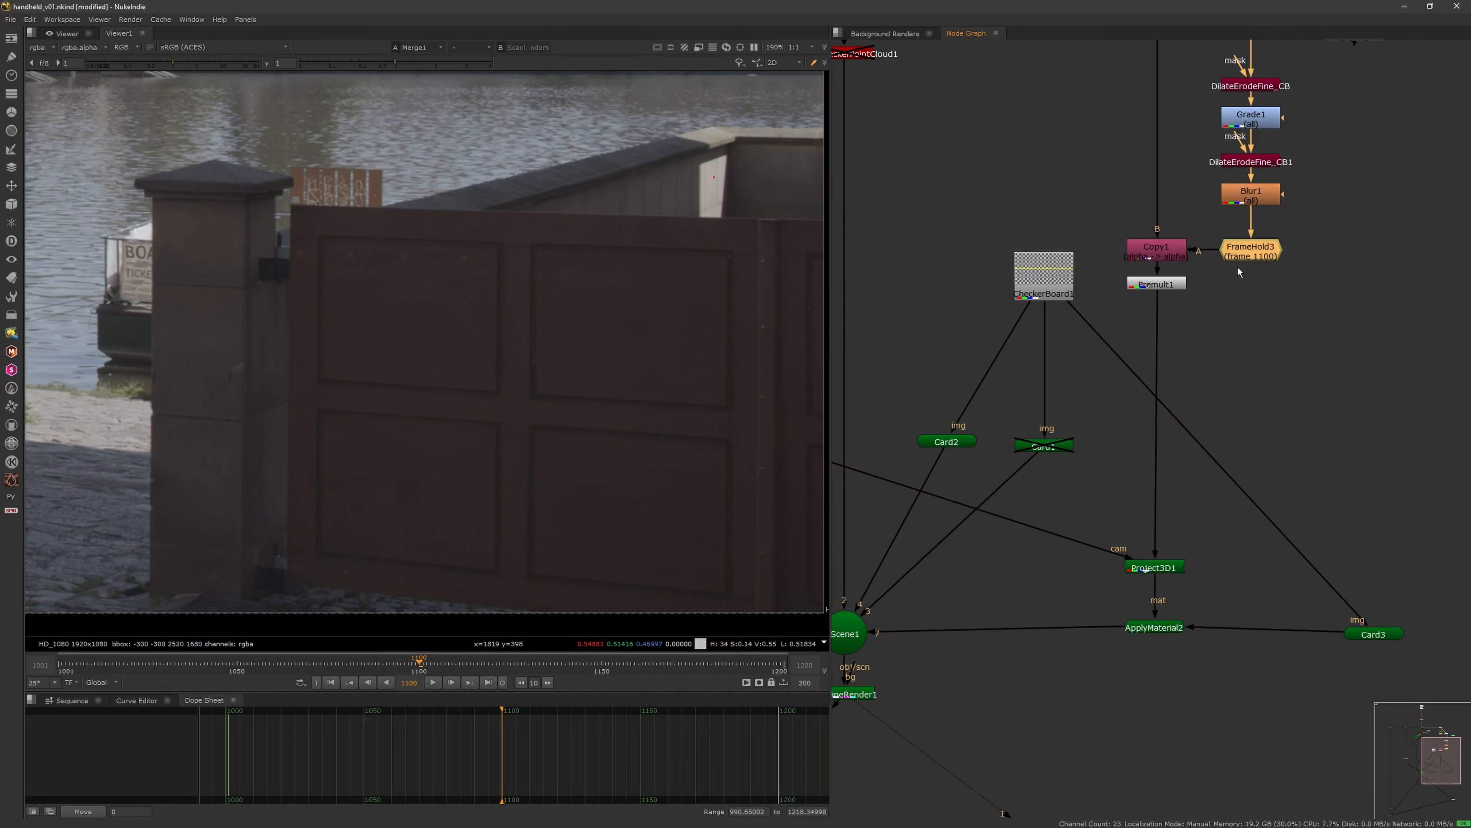
{"action": "key", "text": "1"}
{"action": "key", "text": "a"}
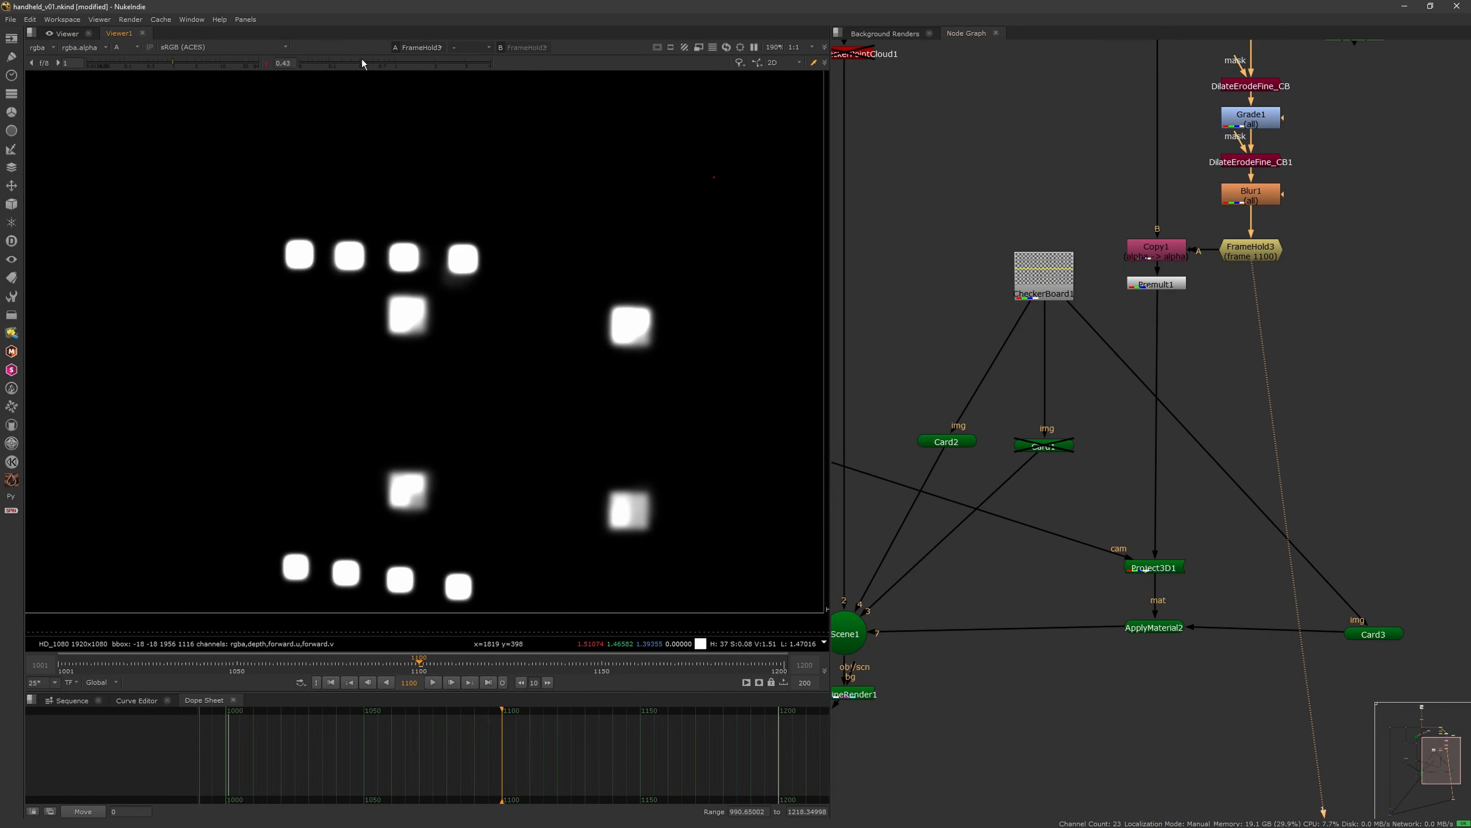
{"action": "left_click", "coordinate": [1181, 251]}
{"action": "key", "text": "1"}
{"action": "key", "text": "a"}
{"action": "left_click", "coordinate": [1154, 285]}
{"action": "key", "text": "1"}
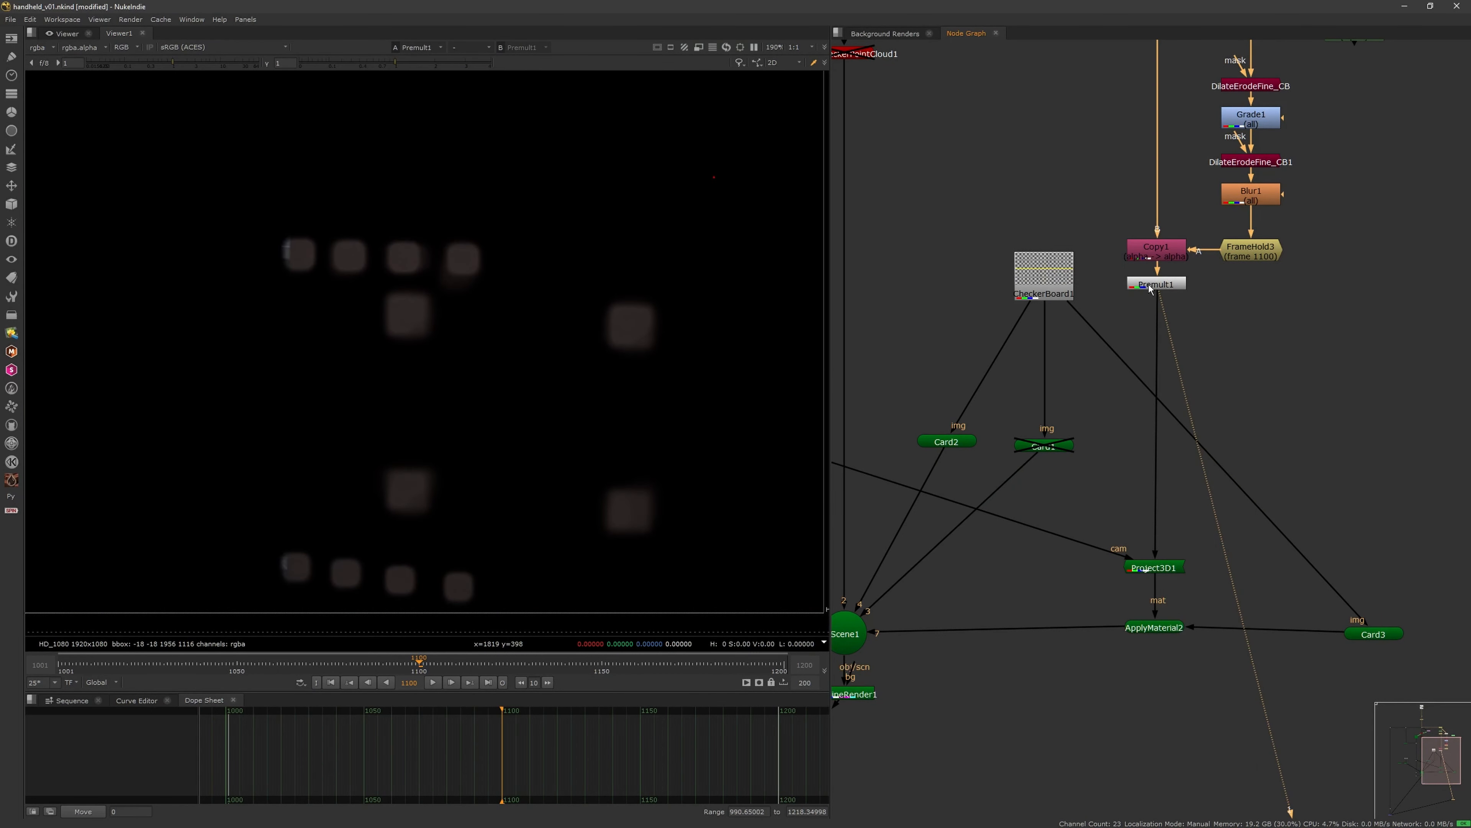
Disable Premult1 and compare the outputs of ScanlineRender1 and Merge1 without premultiplication
{"action": "key", "text": "d"}
{"action": "key", "text": "f"}
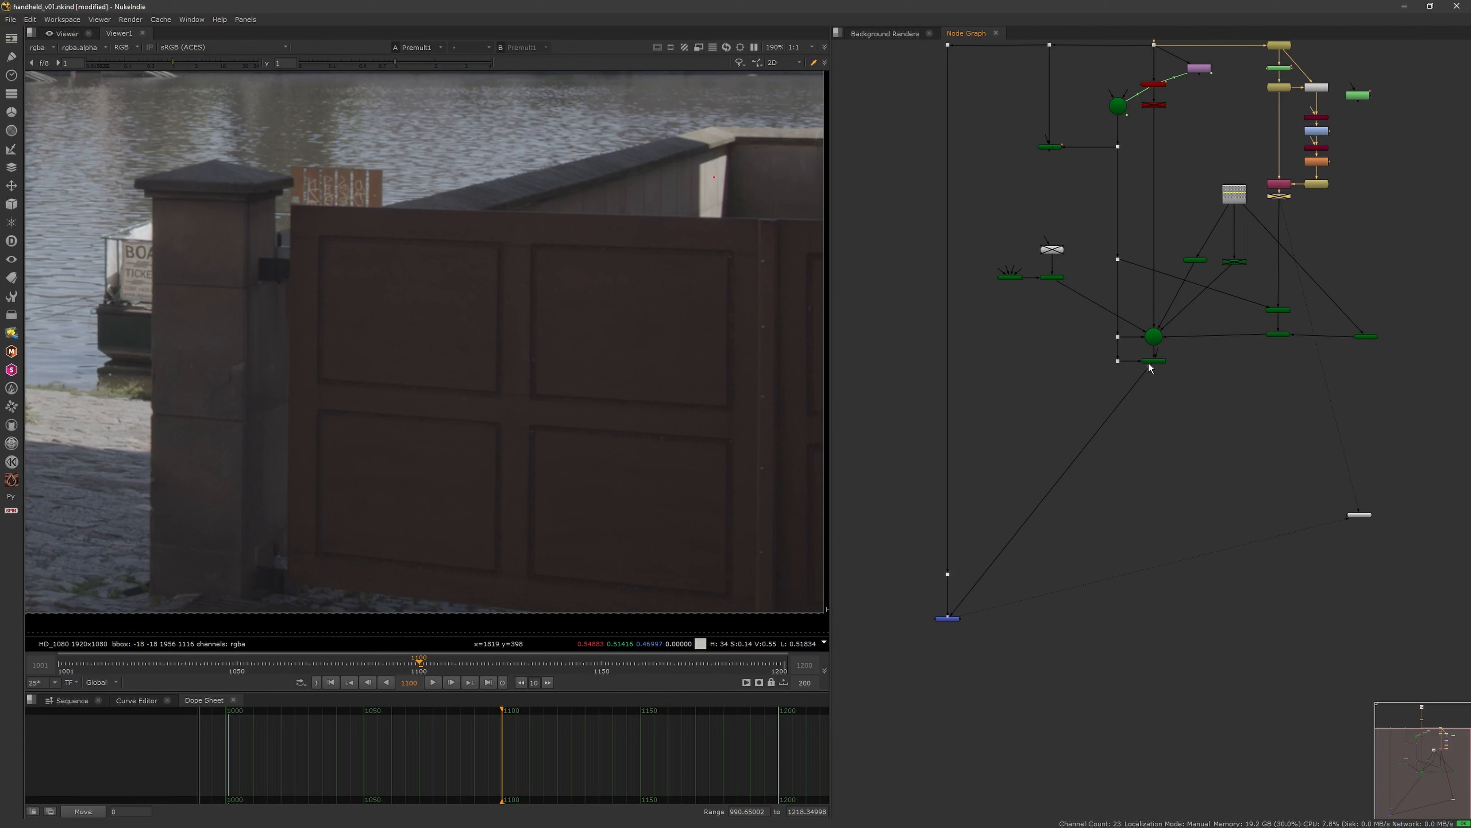
{"action": "left_click", "coordinate": [1155, 361]}
{"action": "key", "text": "1"}
{"action": "left_click", "coordinate": [947, 619]}
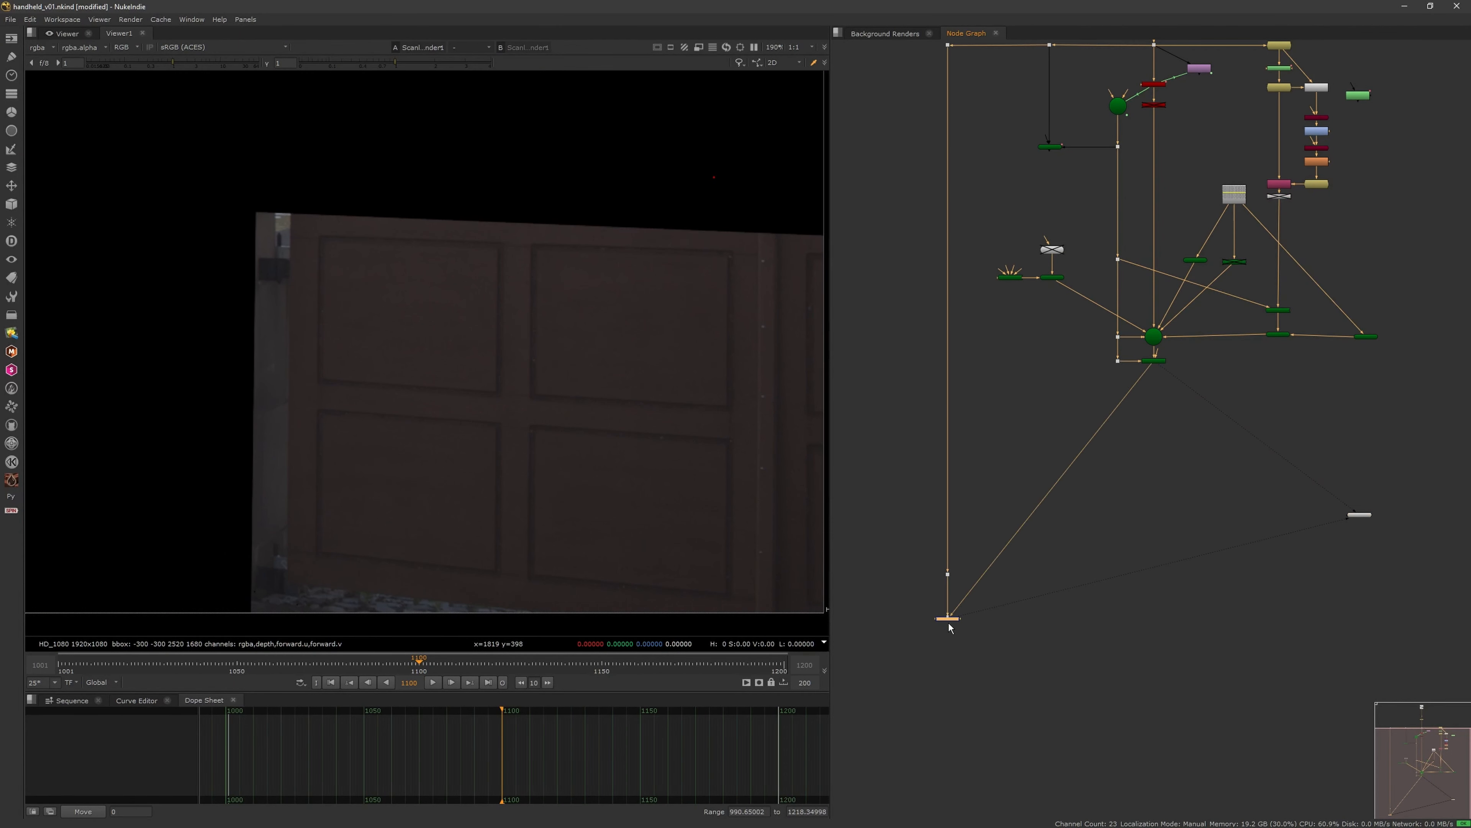
{"action": "key", "text": "1"}
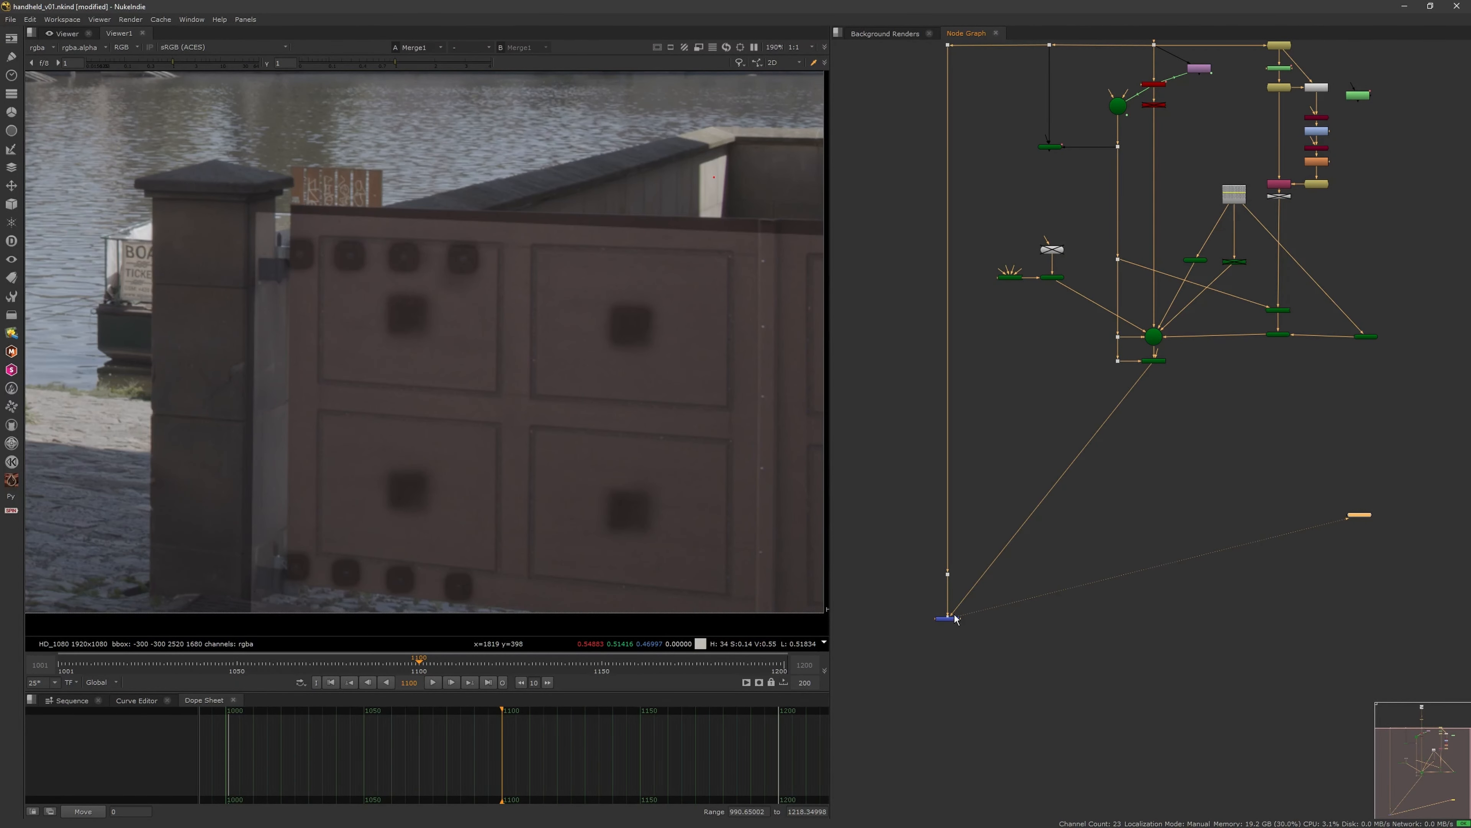
{"action": "left_click", "coordinate": [1153, 361]}
{"action": "key", "text": "1"}
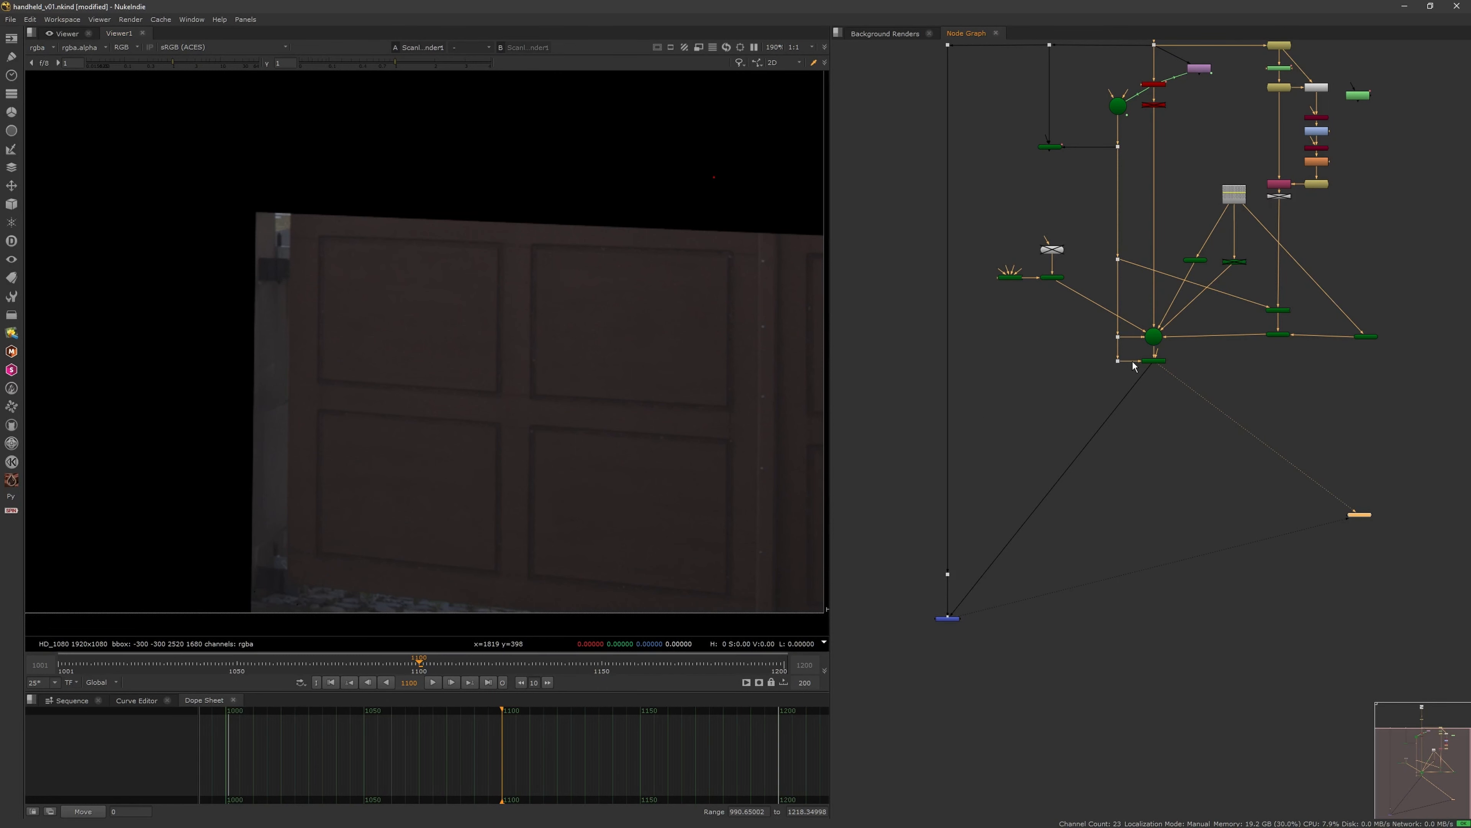
Re-enable the Premult1 node below Copy1
{"action": "left_click", "coordinate": [1101, 479]}
{"action": "key", "text": "Tab"}
{"action": "type", "text": "prem"}
{"action": "left_click", "coordinate": [1301, 393]}
{"action": "left_click", "coordinate": [1301, 393]}
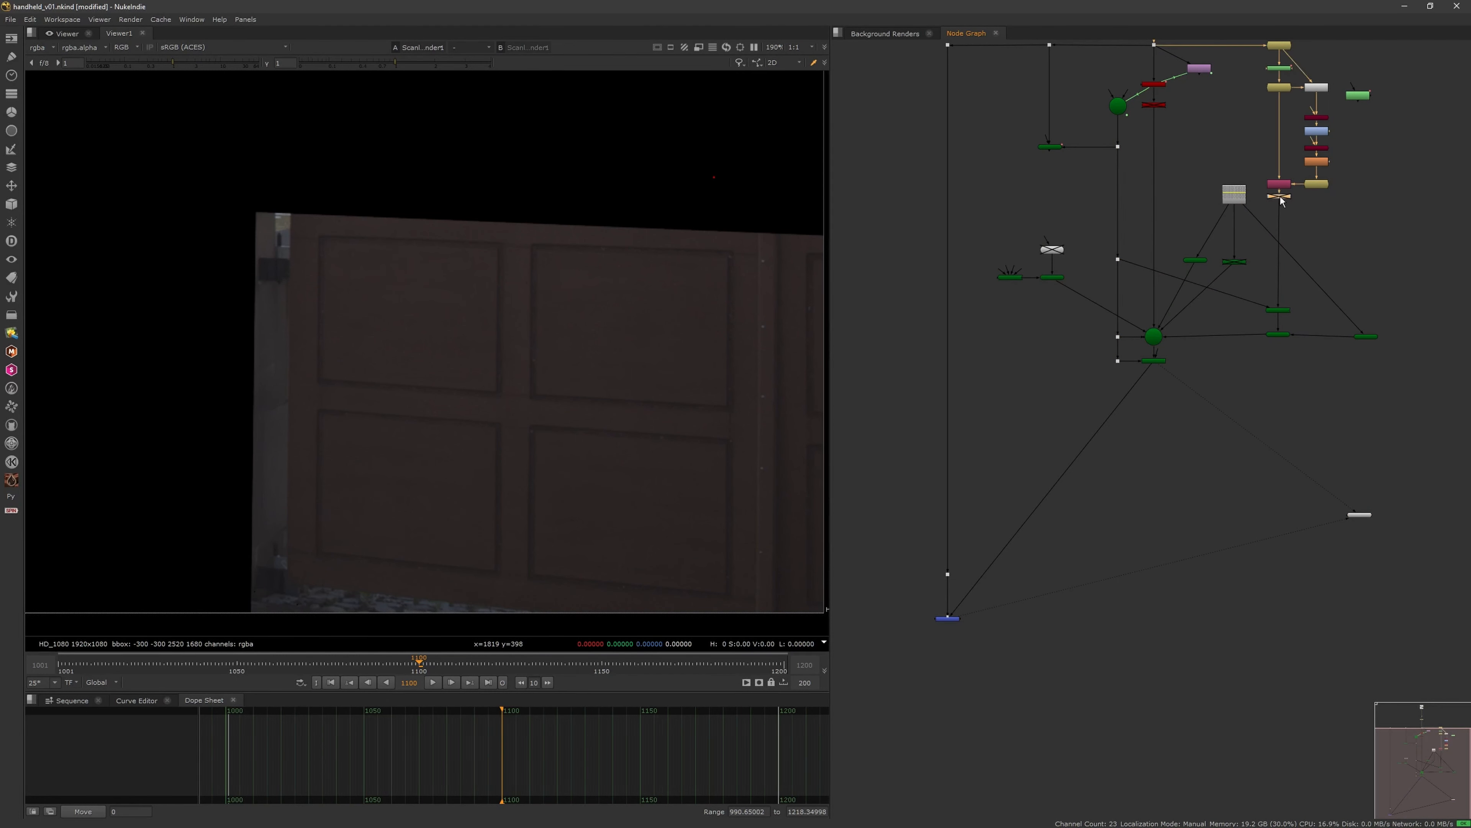
{"action": "key", "text": "d"}
View Merge1, check its merge settings and close its properties
{"action": "left_click", "coordinate": [956, 619]}
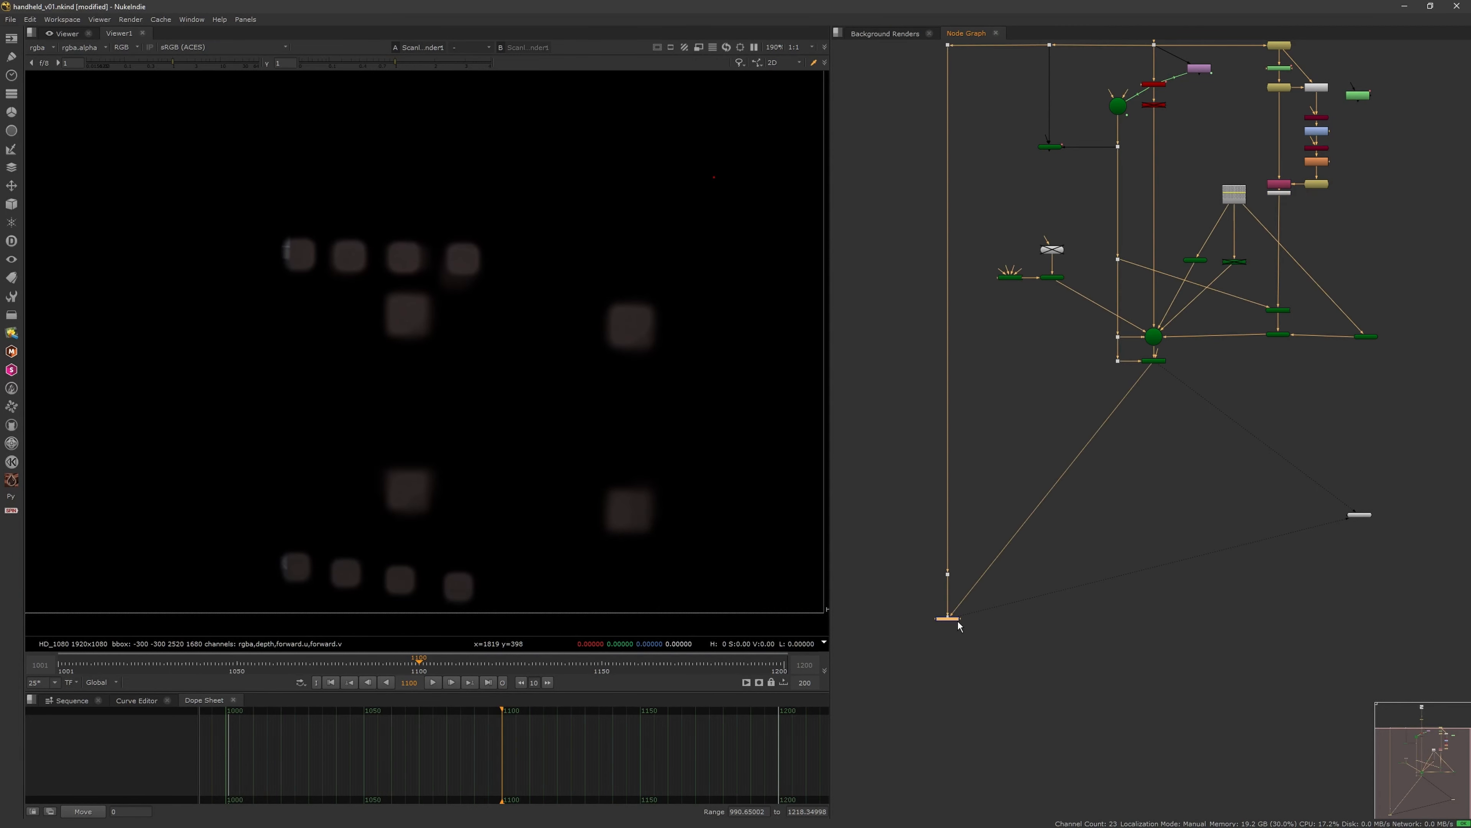
{"action": "key", "text": "1"}
{"action": "double_click", "coordinate": [955, 620]}
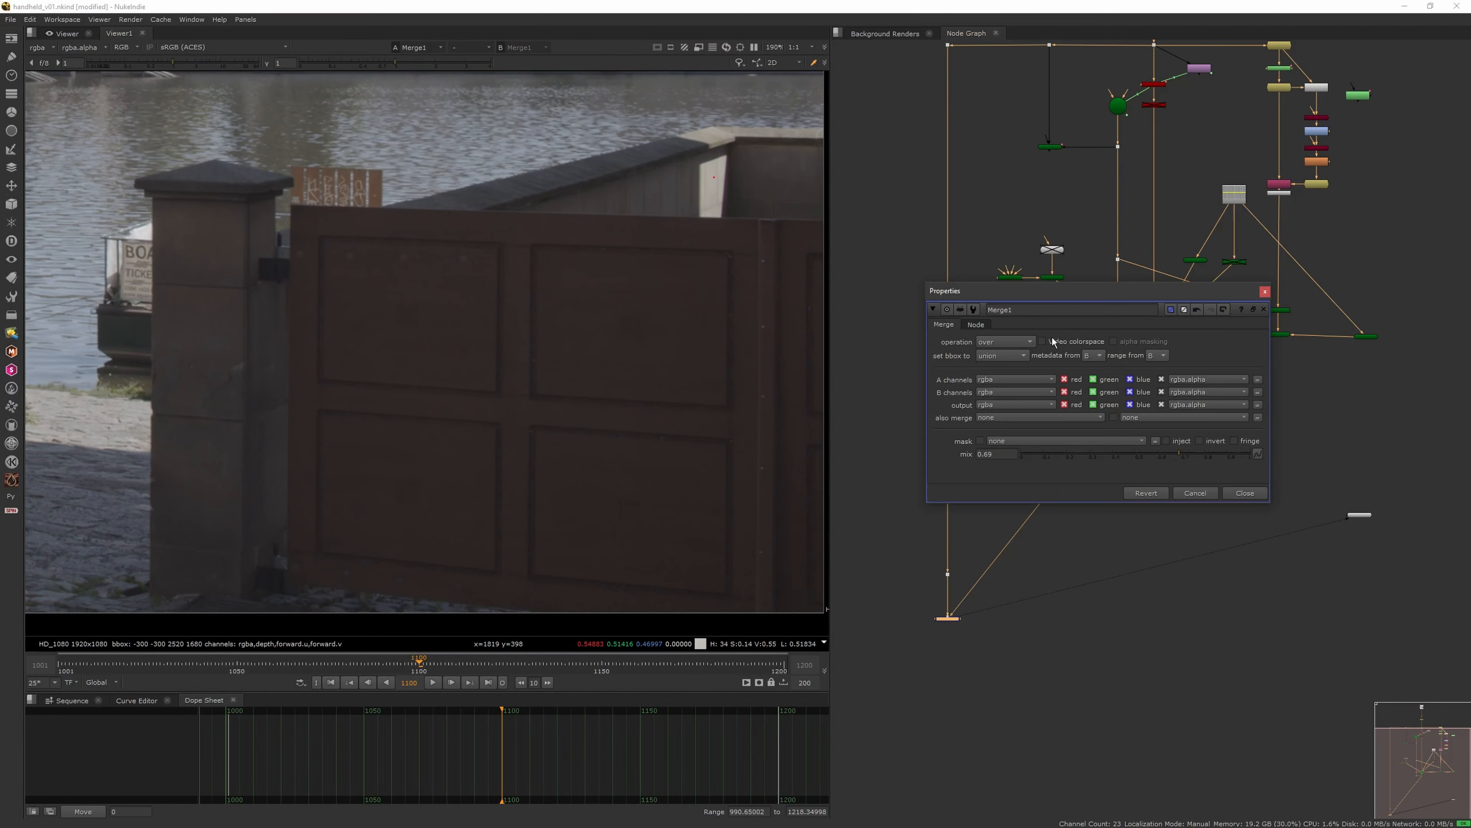
{"action": "left_click", "coordinate": [1245, 493]}
{"action": "scroll", "coordinate": [1205, 450], "scroll_direction": "up", "scroll_amount": 10}
{"action": "scroll", "coordinate": [1254, 312], "scroll_direction": "down", "scroll_amount": 10}
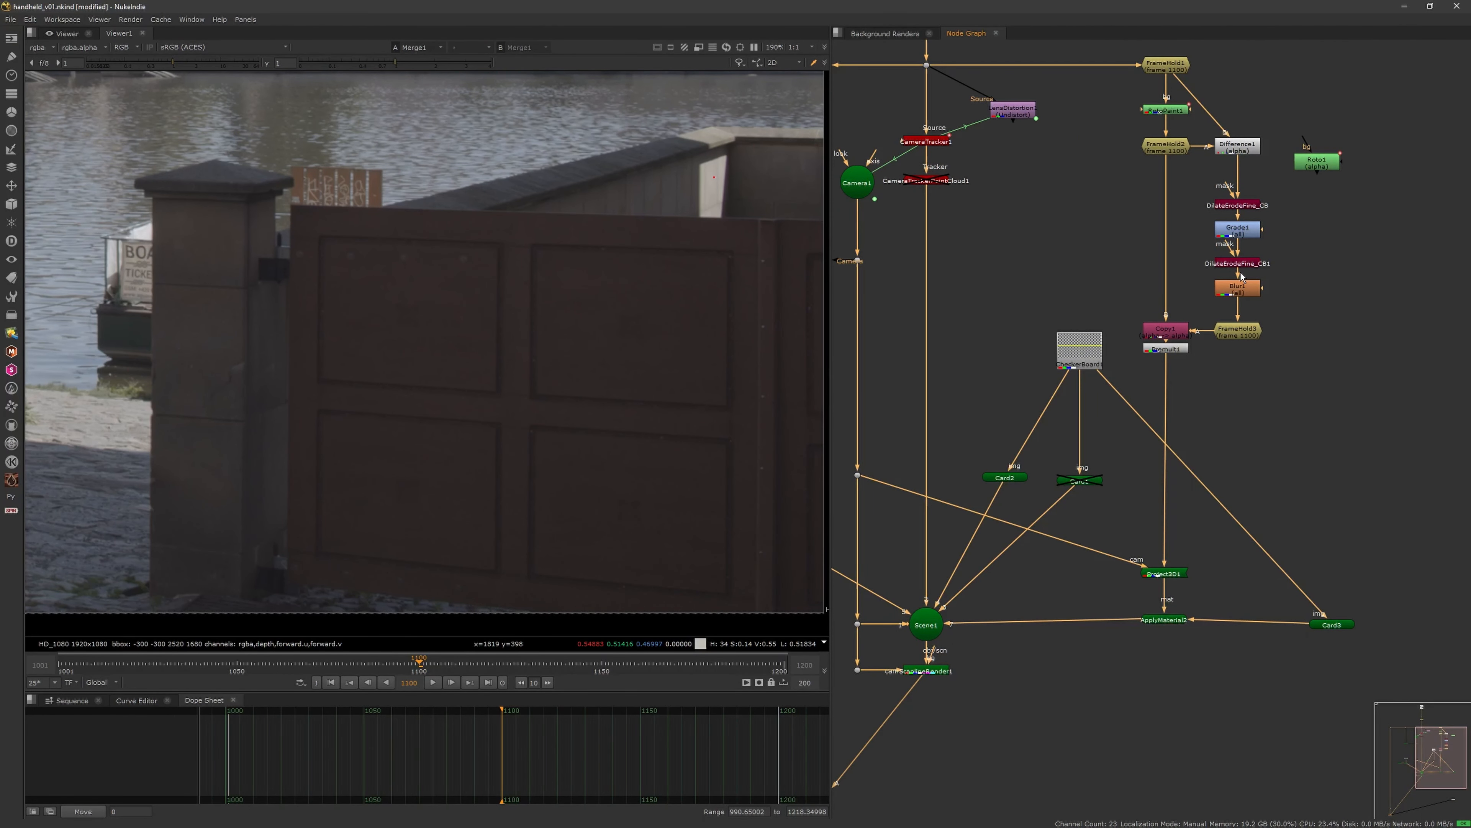
Review the settings of DilateErodeFine_CB1 and Merge1, closing each properties window
{"action": "double_click", "coordinate": [1242, 264]}
{"action": "left_click", "coordinate": [1026, 274]}
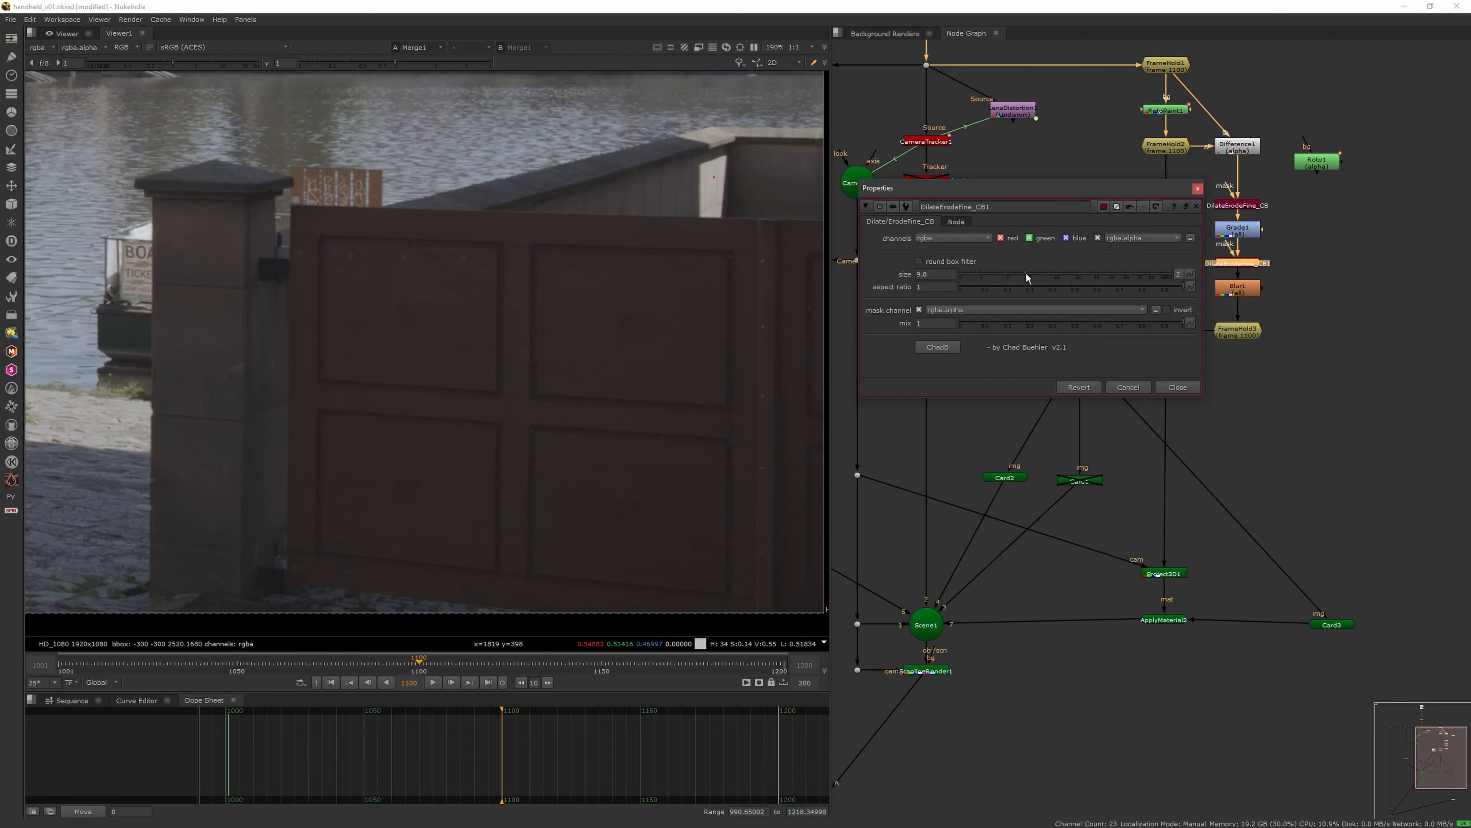
{"action": "left_click", "coordinate": [1177, 387]}
{"action": "mouse_move", "coordinate": [1162, 430]}
{"action": "middle_mouse_down"}
{"action": "mouse_move", "coordinate": [1089, 463]}
{"action": "mouse_move", "coordinate": [1346, 176]}
{"action": "middle_mouse_up"}
{"action": "mouse_move", "coordinate": [1042, 510]}
{"action": "middle_mouse_down"}
{"action": "mouse_move", "coordinate": [1138, 387]}
{"action": "mouse_move", "coordinate": [1155, 324]}
{"action": "mouse_move", "coordinate": [1265, 225]}
{"action": "middle_mouse_up"}
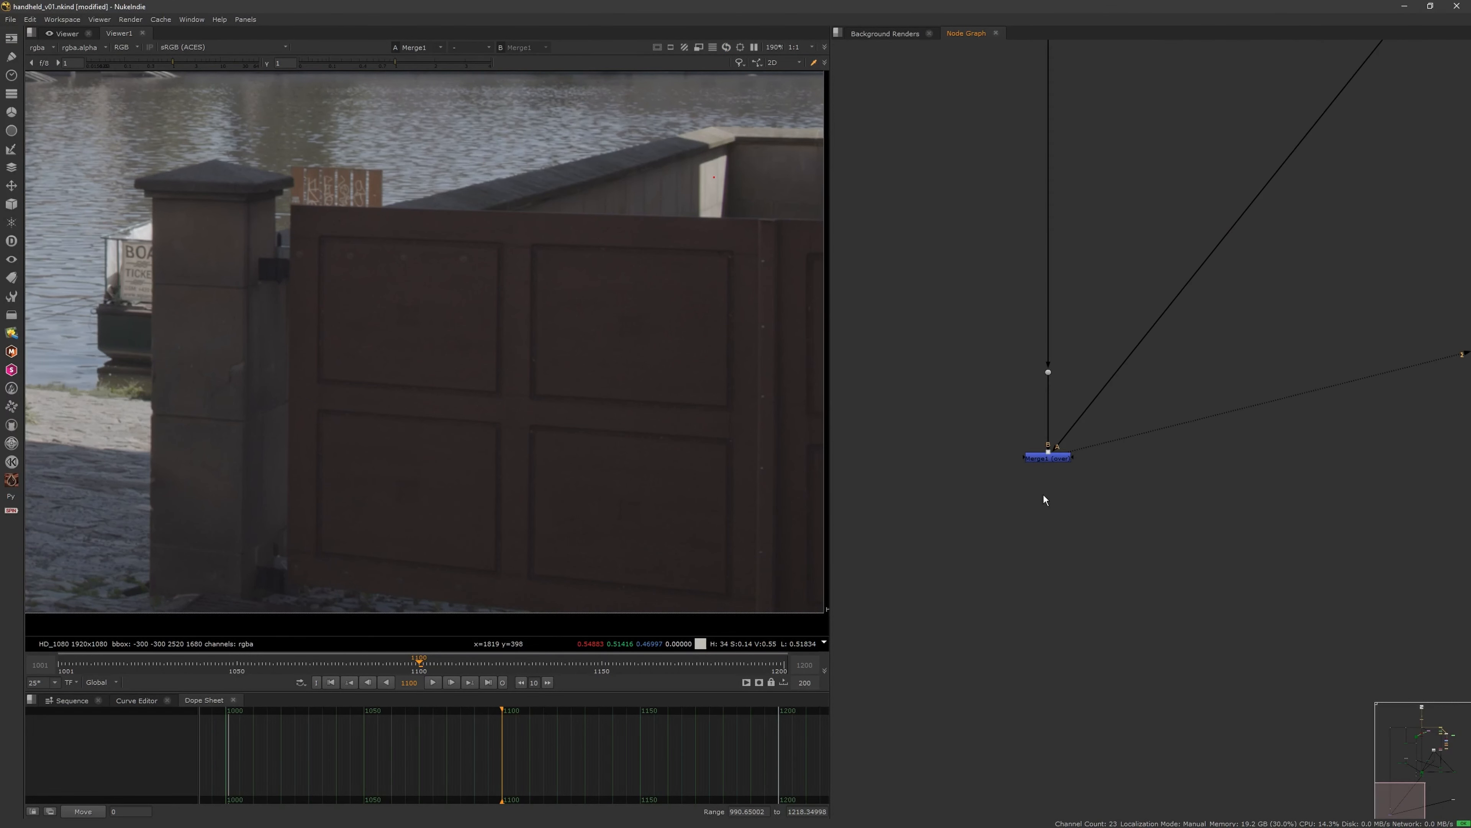
{"action": "double_click", "coordinate": [1063, 451]}
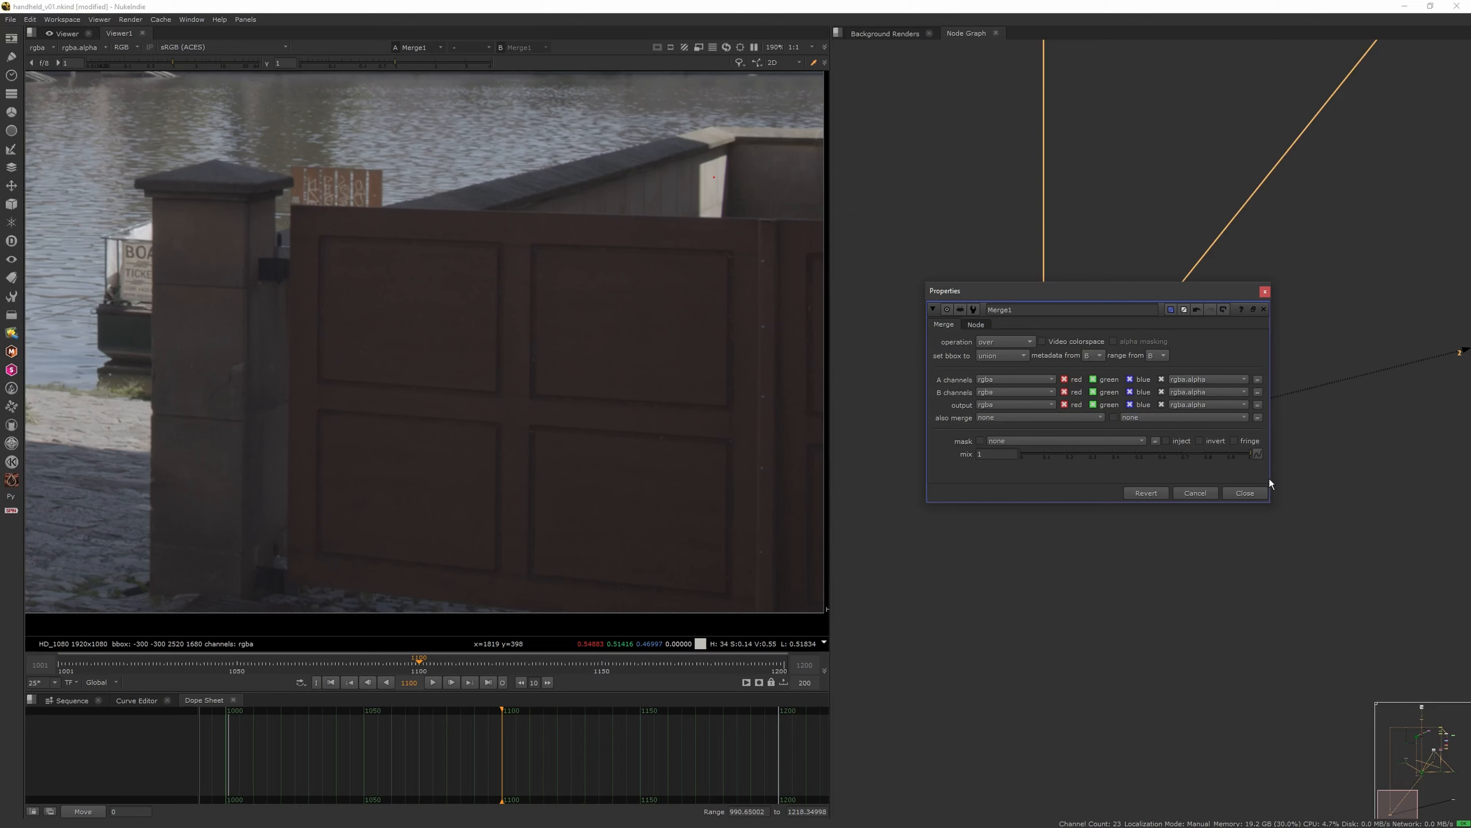
{"action": "left_click", "coordinate": [1246, 493]}
Move Merge1 up its pipe and add a Dot to route ScanlineRender1's connection into it at a right angle
{"action": "middle_click_drag", "start_coordinate": [1208, 499], "coordinate": [1183, 521]}
{"action": "scroll", "coordinate": [1180, 516], "scroll_direction": "down", "scroll_amount": 3}
{"action": "middle_click_drag", "start_coordinate": [1165, 455], "coordinate": [1083, 544]}
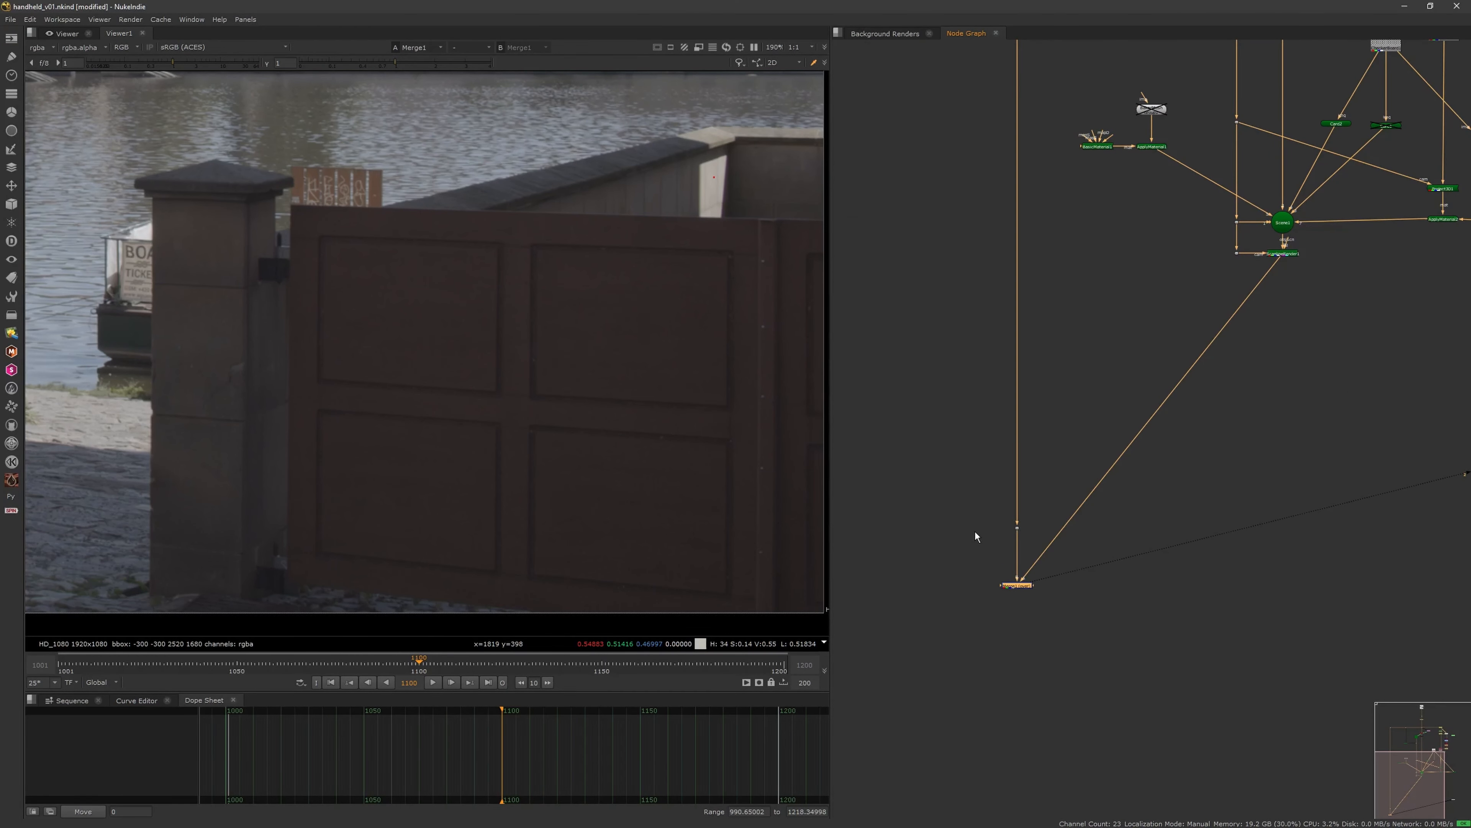
{"action": "left_click_drag", "start_coordinate": [1024, 585], "coordinate": [1024, 475]}
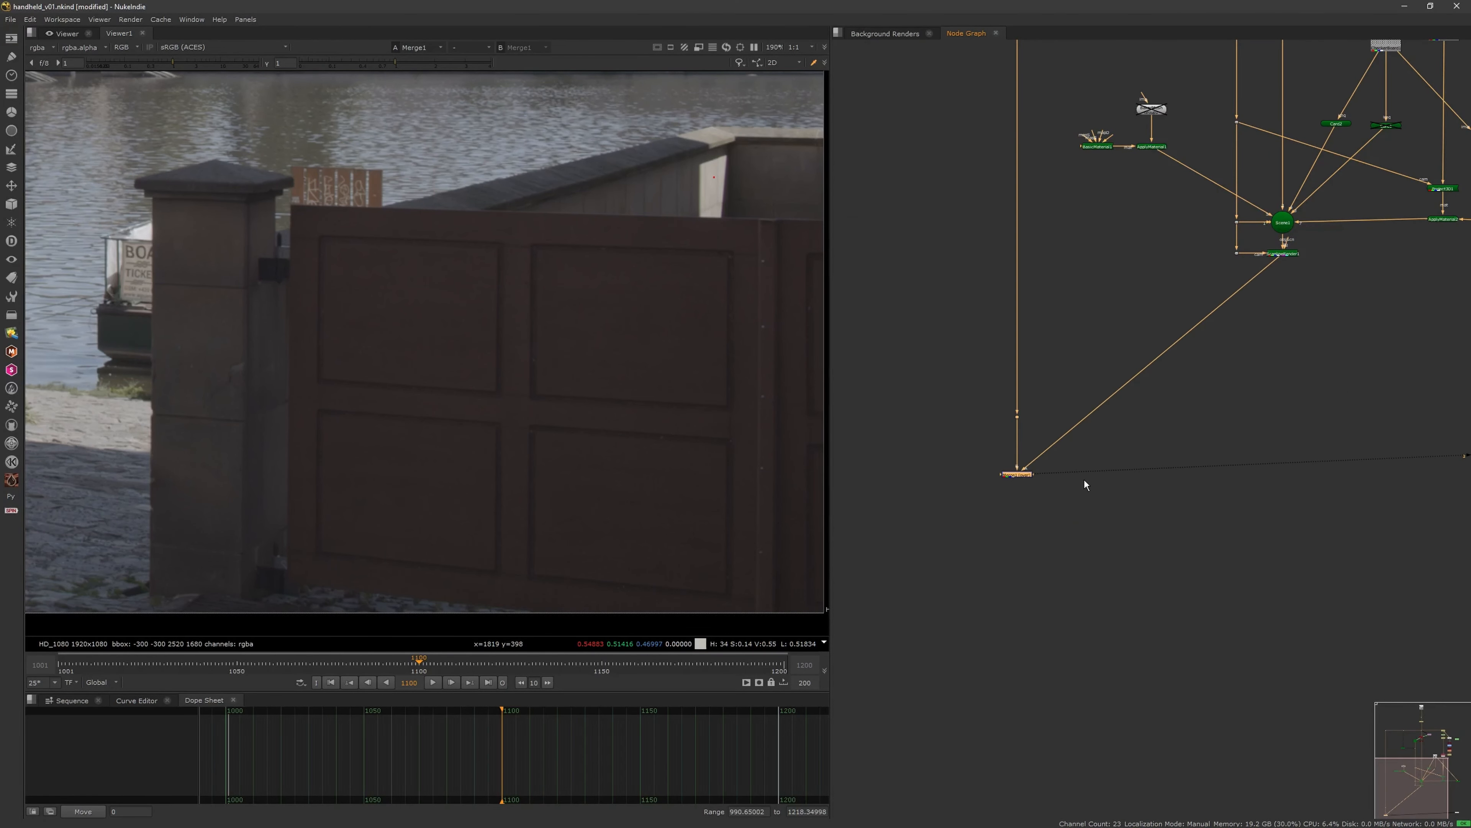
{"action": "left_click", "coordinate": [1091, 479]}
{"action": "middle_click_drag", "start_coordinate": [1193, 344], "coordinate": [1118, 382]}
{"action": "left_click_drag", "start_coordinate": [1087, 401], "coordinate": [1219, 510], "text": "ctrl"}
{"action": "left_click", "coordinate": [1239, 453]}
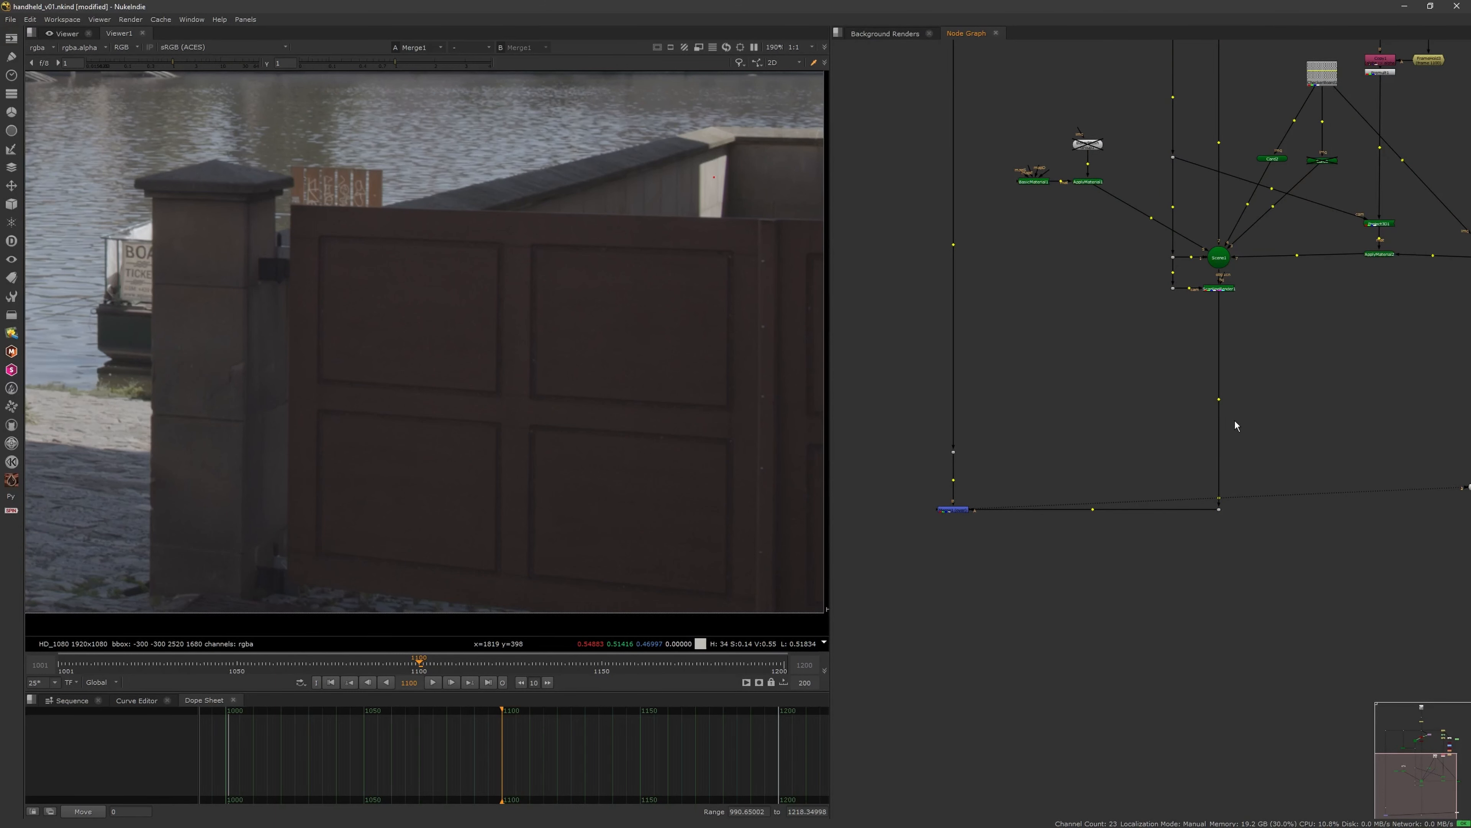
Move the whole patch branch, from FrameHold1 down to ApplyMaterial2 and Card3, further away from the main pipe
{"action": "scroll", "coordinate": [1195, 443], "scroll_direction": "up", "scroll_amount": 6}
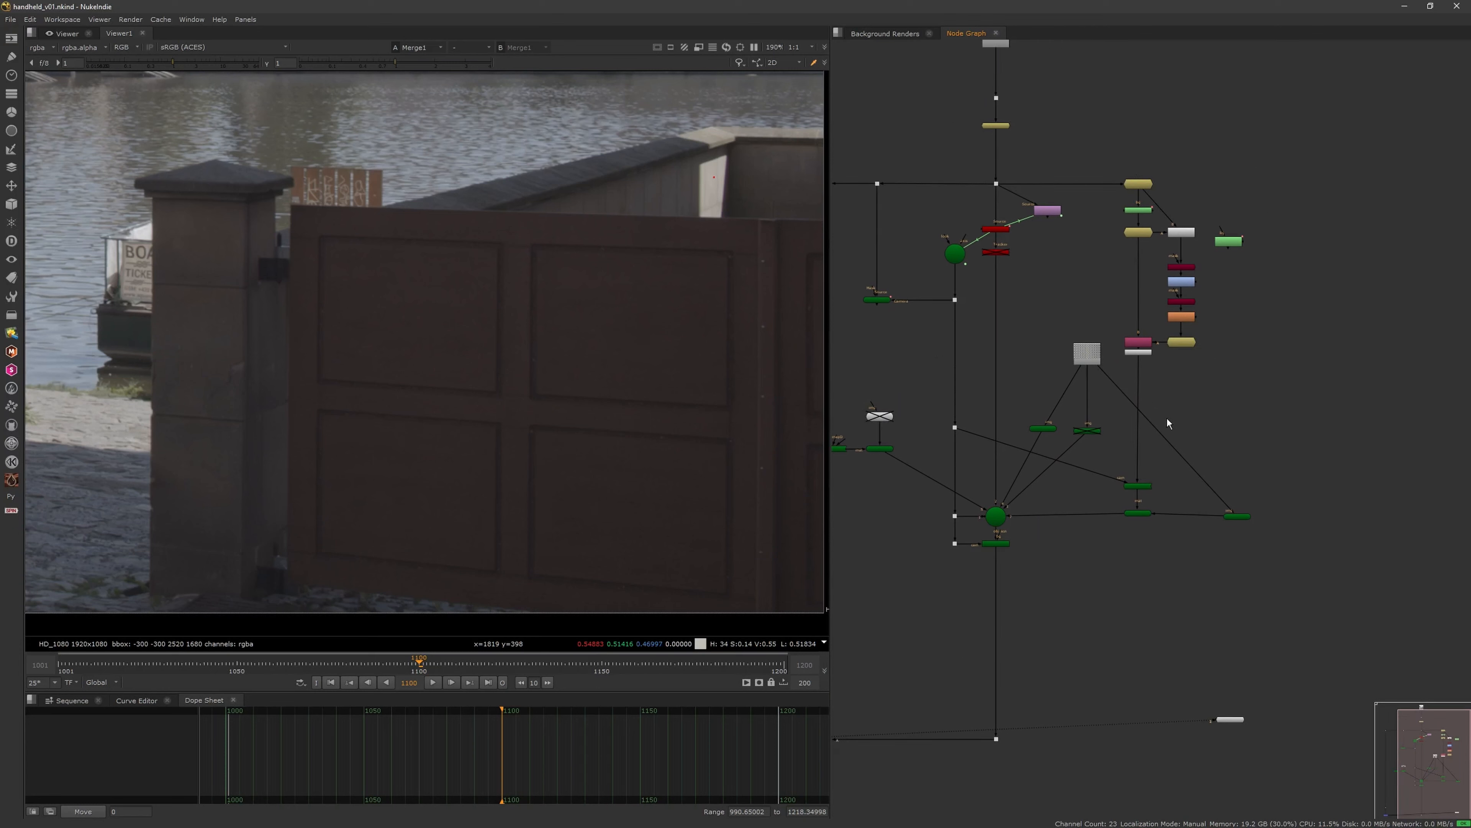
{"action": "left_click_drag", "start_coordinate": [1296, 141], "coordinate": [1108, 534]}
{"action": "left_click_drag", "start_coordinate": [1176, 341], "coordinate": [1368, 345]}
{"action": "left_click", "coordinate": [1256, 404]}
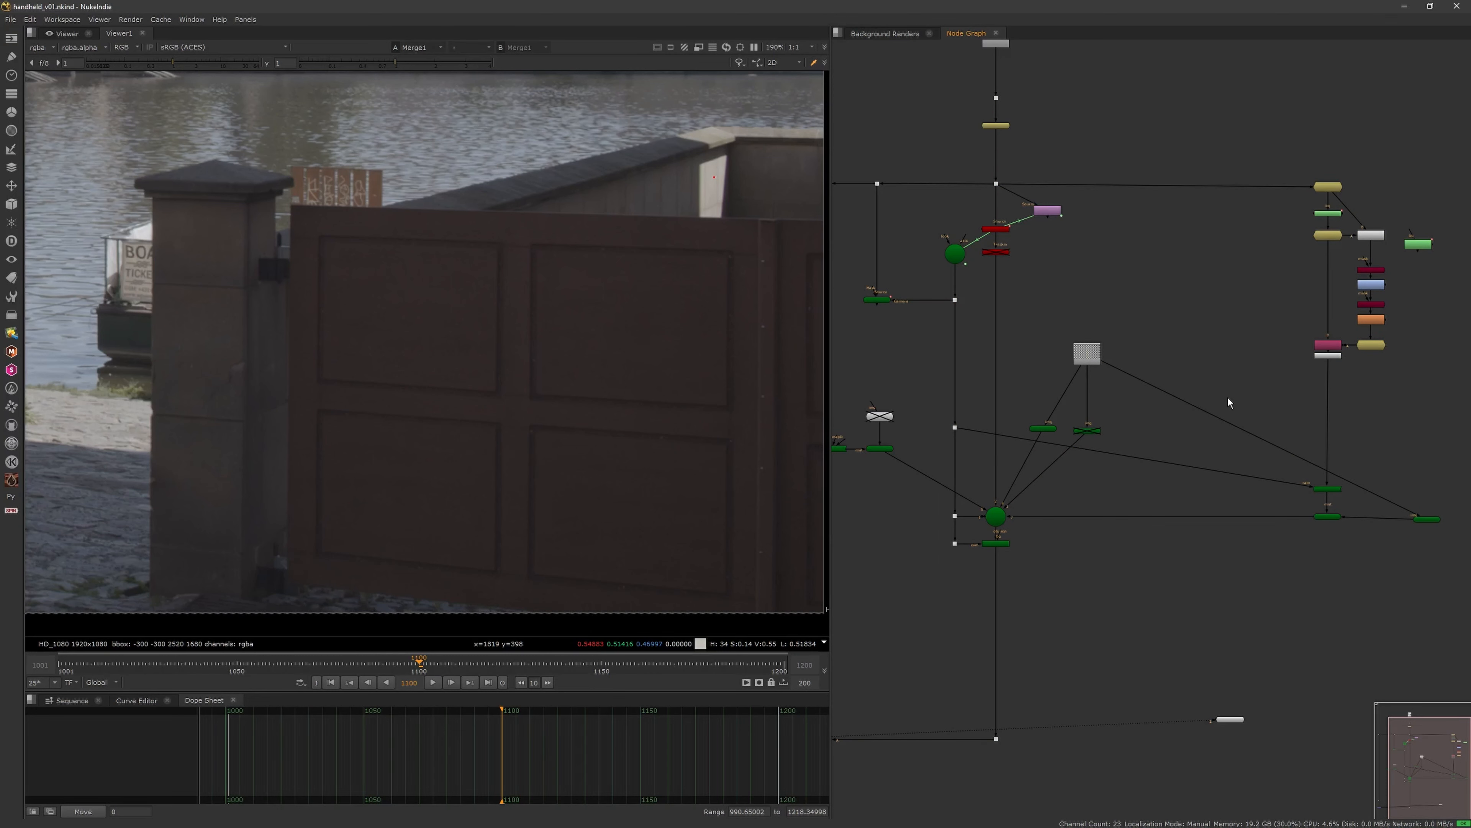
Disconnect Card3's img input from the CheckerBoard and save the script
{"action": "key", "text": "f"}
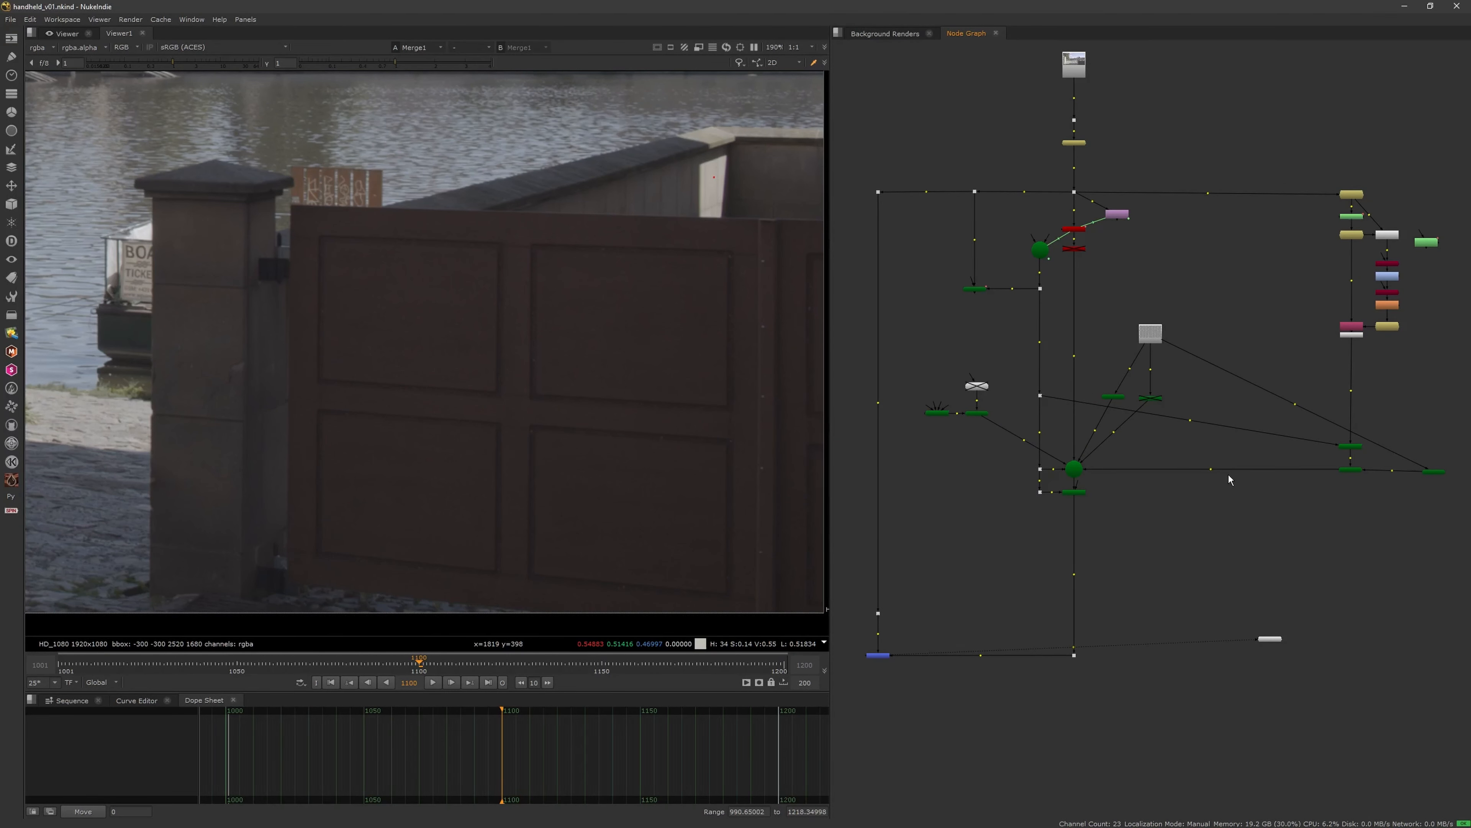
{"action": "middle_click_drag", "start_coordinate": [1191, 473], "coordinate": [1113, 477]}
{"action": "left_click_drag", "start_coordinate": [1346, 469], "coordinate": [1271, 454]}
{"action": "left_click", "coordinate": [1306, 456]}
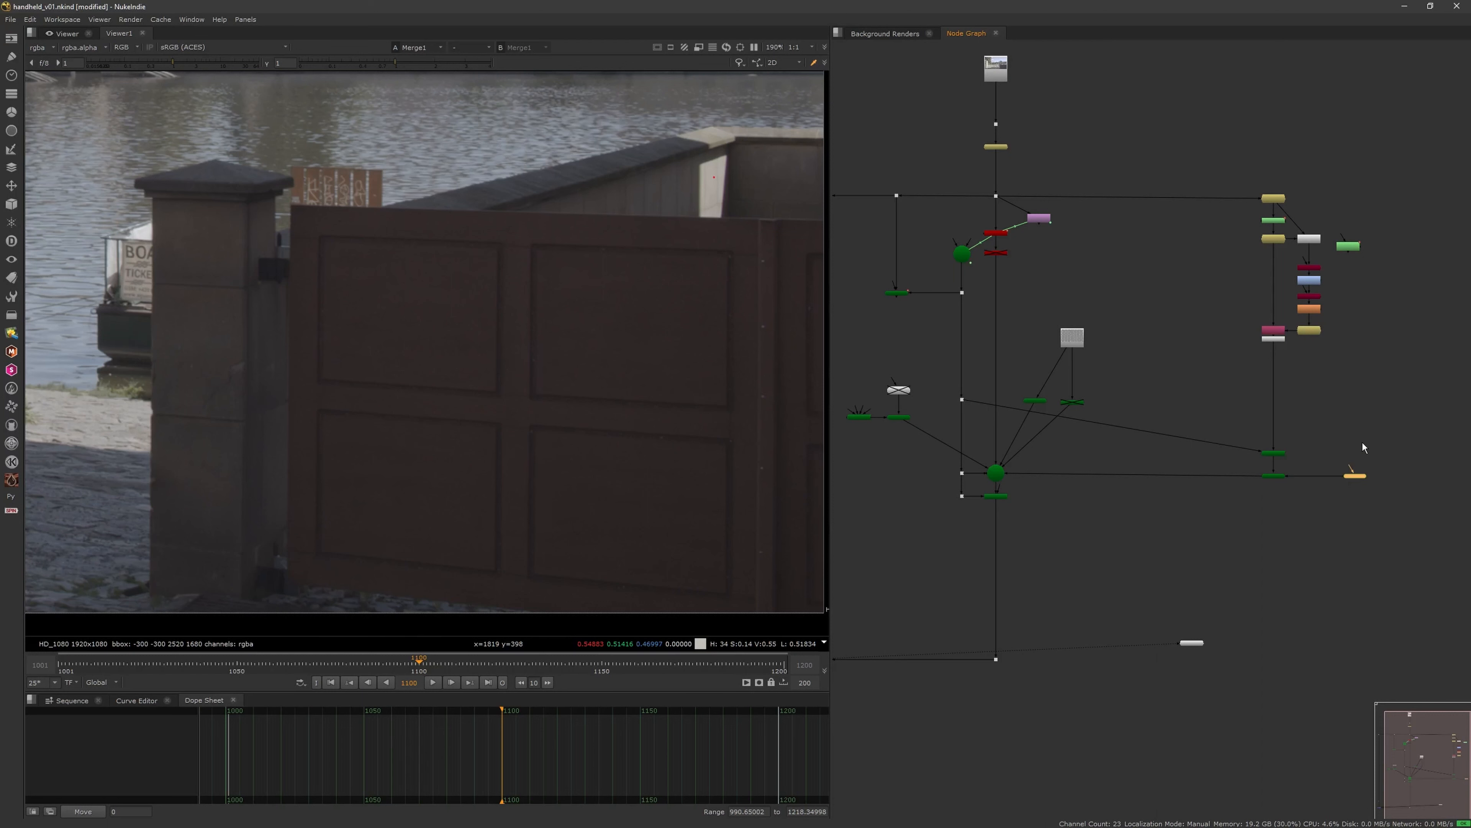
{"action": "key", "text": "ctrl+s"}
Scrub the timeline to check the projected gate patches on earlier frames, and return to frame 1100
{"action": "middle_click_drag", "start_coordinate": [1020, 539], "coordinate": [1193, 466]}
{"action": "scroll", "coordinate": [441, 570], "scroll_direction": "down", "scroll_amount": 5}
{"action": "middle_click_drag", "start_coordinate": [438, 566], "coordinate": [516, 575]}
{"action": "left_click_drag", "start_coordinate": [398, 665], "coordinate": [310, 656]}
{"action": "middle_click_drag", "start_coordinate": [1252, 398], "coordinate": [1097, 428]}
{"action": "left_click", "coordinate": [420, 667]}
Copy a frame 1100 FrameHold node and insert the copy in the camera pipe feeding Project3D1
{"action": "middle_click_drag", "start_coordinate": [1283, 349], "coordinate": [1165, 343]}
{"action": "scroll", "coordinate": [1198, 378], "scroll_direction": "up", "scroll_amount": 3}
{"action": "left_click", "coordinate": [1256, 301]}
{"action": "key", "text": "ctrl+c"}
{"action": "left_click", "coordinate": [1148, 371]}
{"action": "key", "text": "ctrl+v"}
{"action": "left_click_drag", "start_coordinate": [1153, 325], "coordinate": [1134, 395]}
Scrub the shot between frames 1055 and 1154 to examine how the projected patches hold on the gate
{"action": "scroll", "coordinate": [1129, 447], "scroll_direction": "down", "scroll_amount": 2}
{"action": "scroll", "coordinate": [1122, 456], "scroll_direction": "down", "scroll_amount": 2}
{"action": "left_click_drag", "start_coordinate": [418, 662], "coordinate": [255, 663]}
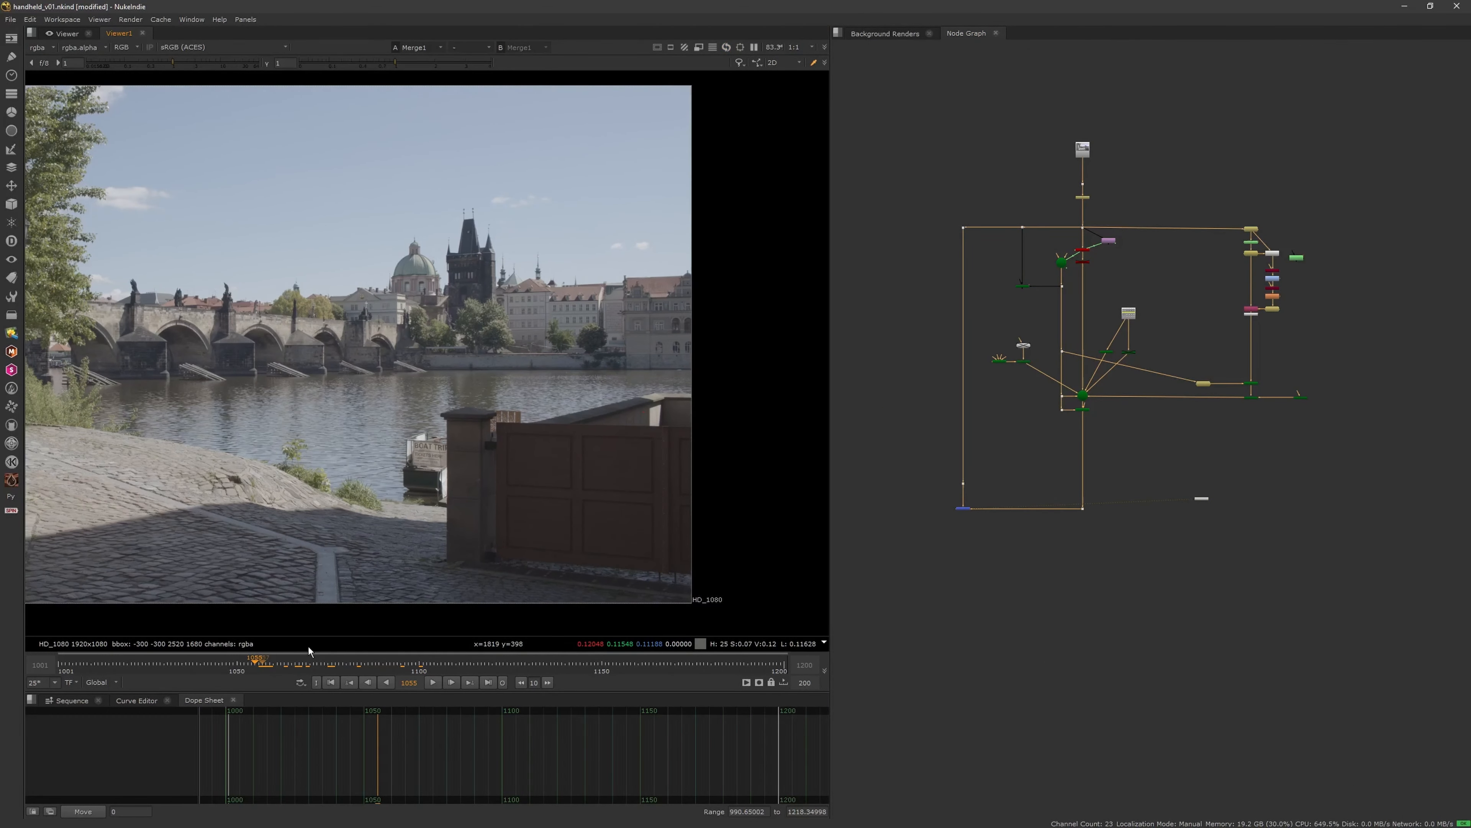
{"action": "scroll", "coordinate": [1098, 292], "scroll_direction": "up", "scroll_amount": 4}
{"action": "left_click_drag", "start_coordinate": [1092, 292], "coordinate": [1093, 362]}
{"action": "left_click_drag", "start_coordinate": [1001, 282], "coordinate": [1004, 320]}
{"action": "left_click_drag", "start_coordinate": [373, 667], "coordinate": [617, 657]}
Insert a Grade node between FrameHold2 and Copy1
{"action": "middle_click_drag", "start_coordinate": [1285, 442], "coordinate": [1086, 461]}
{"action": "middle_click_drag", "start_coordinate": [1274, 276], "coordinate": [1131, 434]}
{"action": "scroll", "coordinate": [1131, 349], "scroll_direction": "up", "scroll_amount": 2}
{"action": "key", "text": "g"}
{"action": "left_click_drag", "start_coordinate": [1128, 336], "coordinate": [1164, 330]}
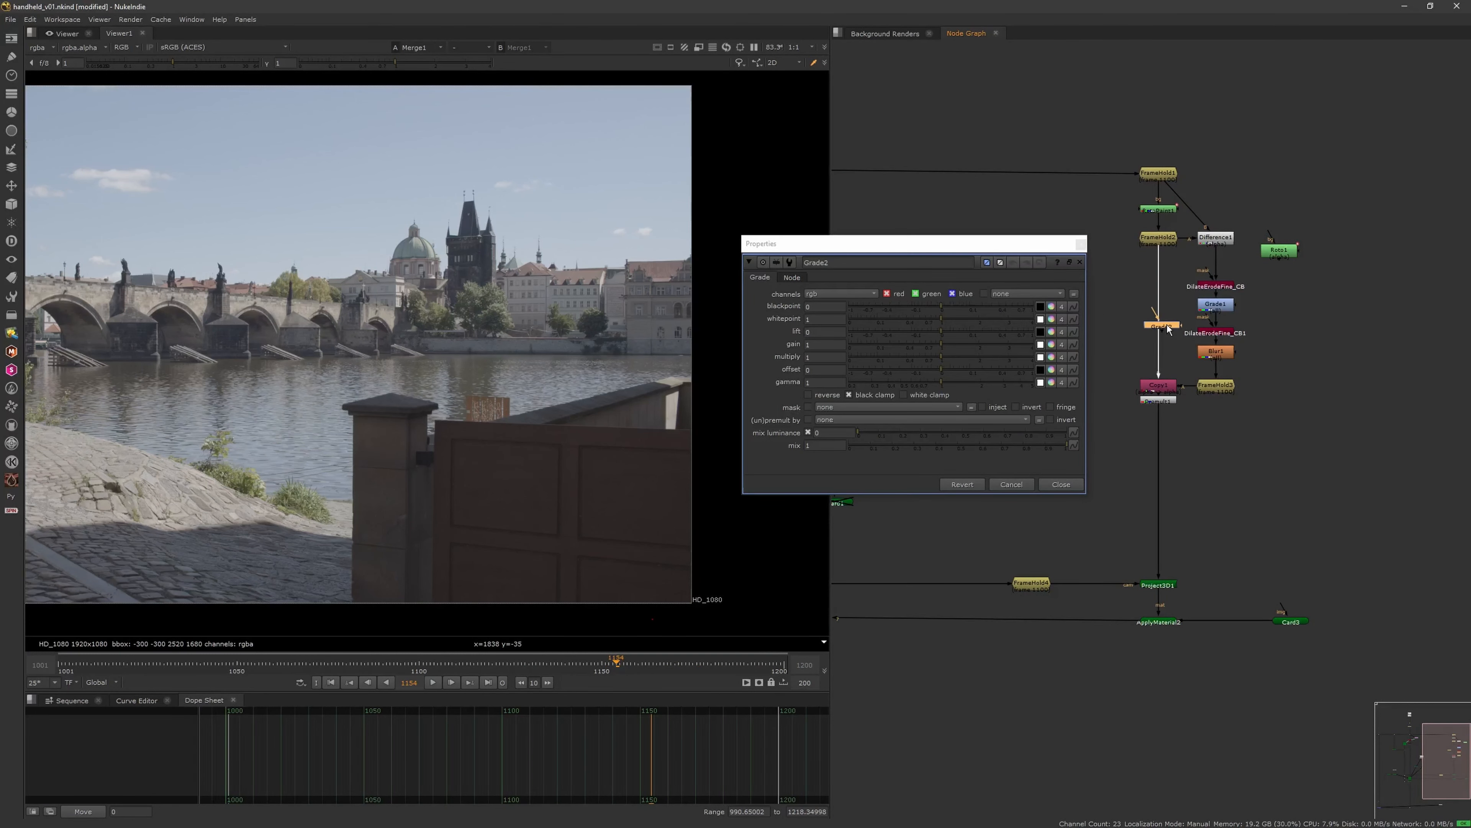
Tidy the patch branch by lowering Premult1 and moving the Difference-to-FrameHold3 mask column further aside
{"action": "left_click_drag", "start_coordinate": [1165, 400], "coordinate": [1165, 421]}
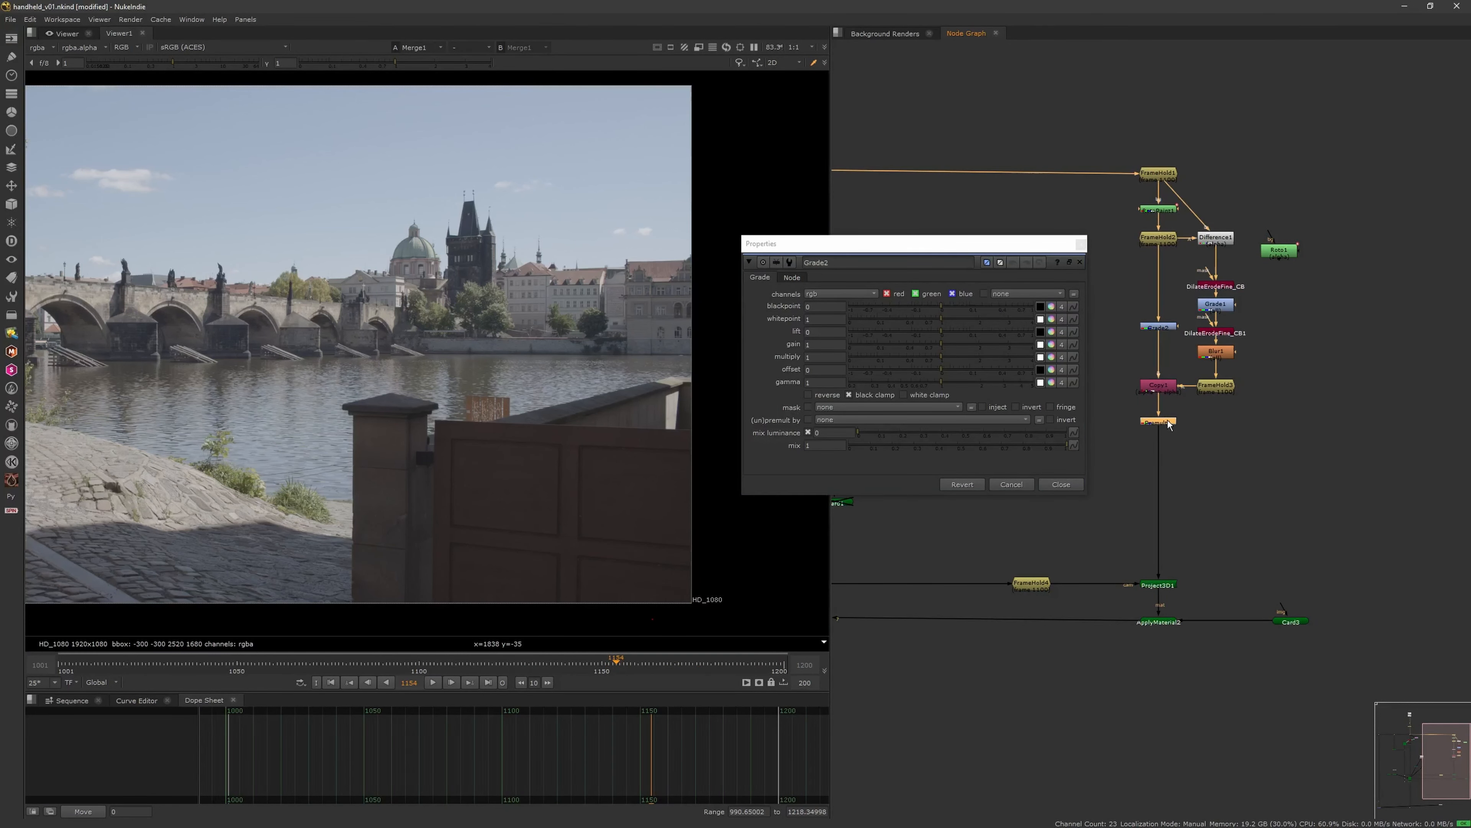
{"action": "left_click_drag", "start_coordinate": [1347, 166], "coordinate": [1267, 384]}
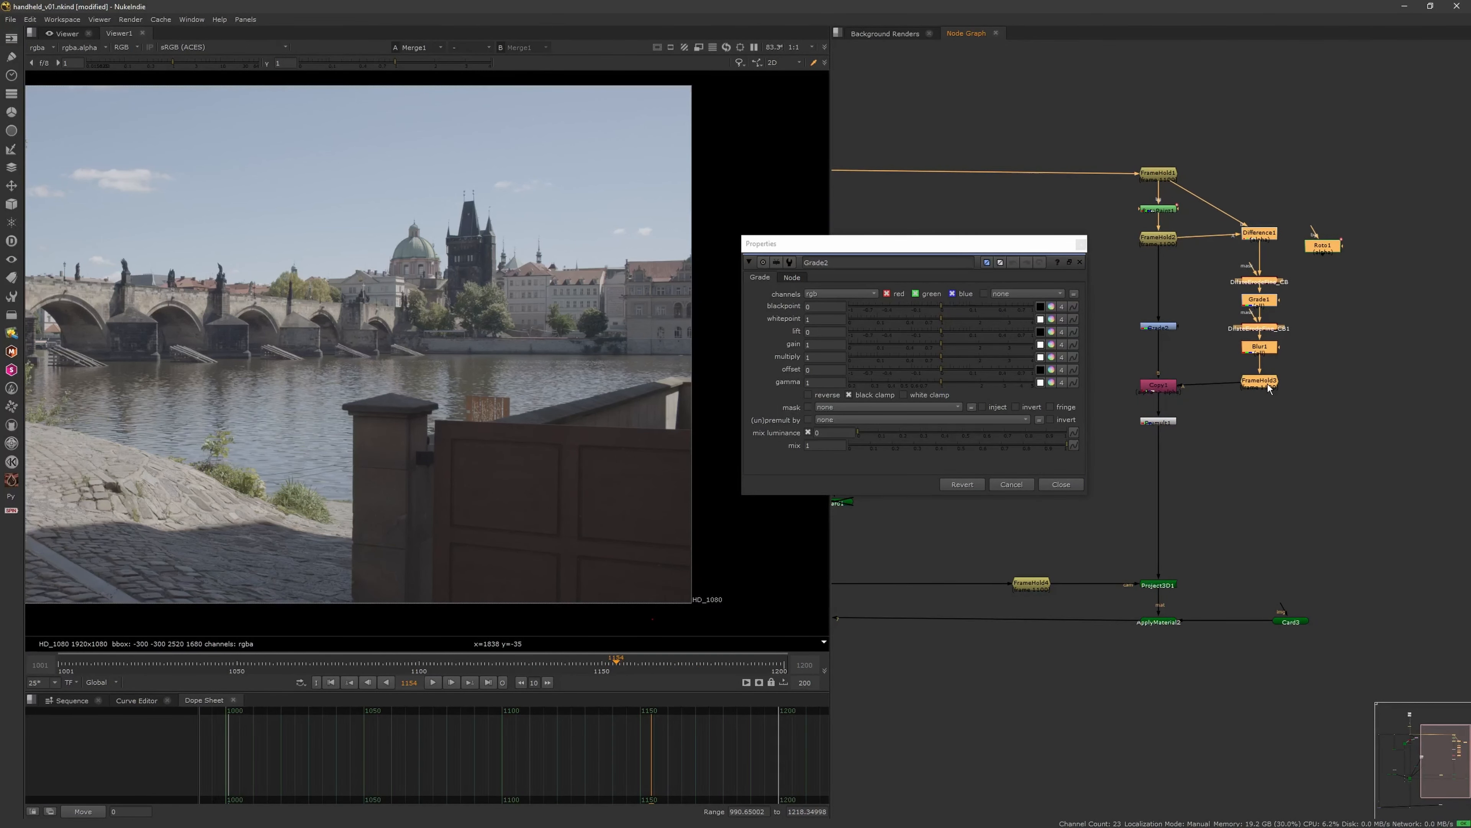
{"action": "left_click", "coordinate": [1234, 365]}
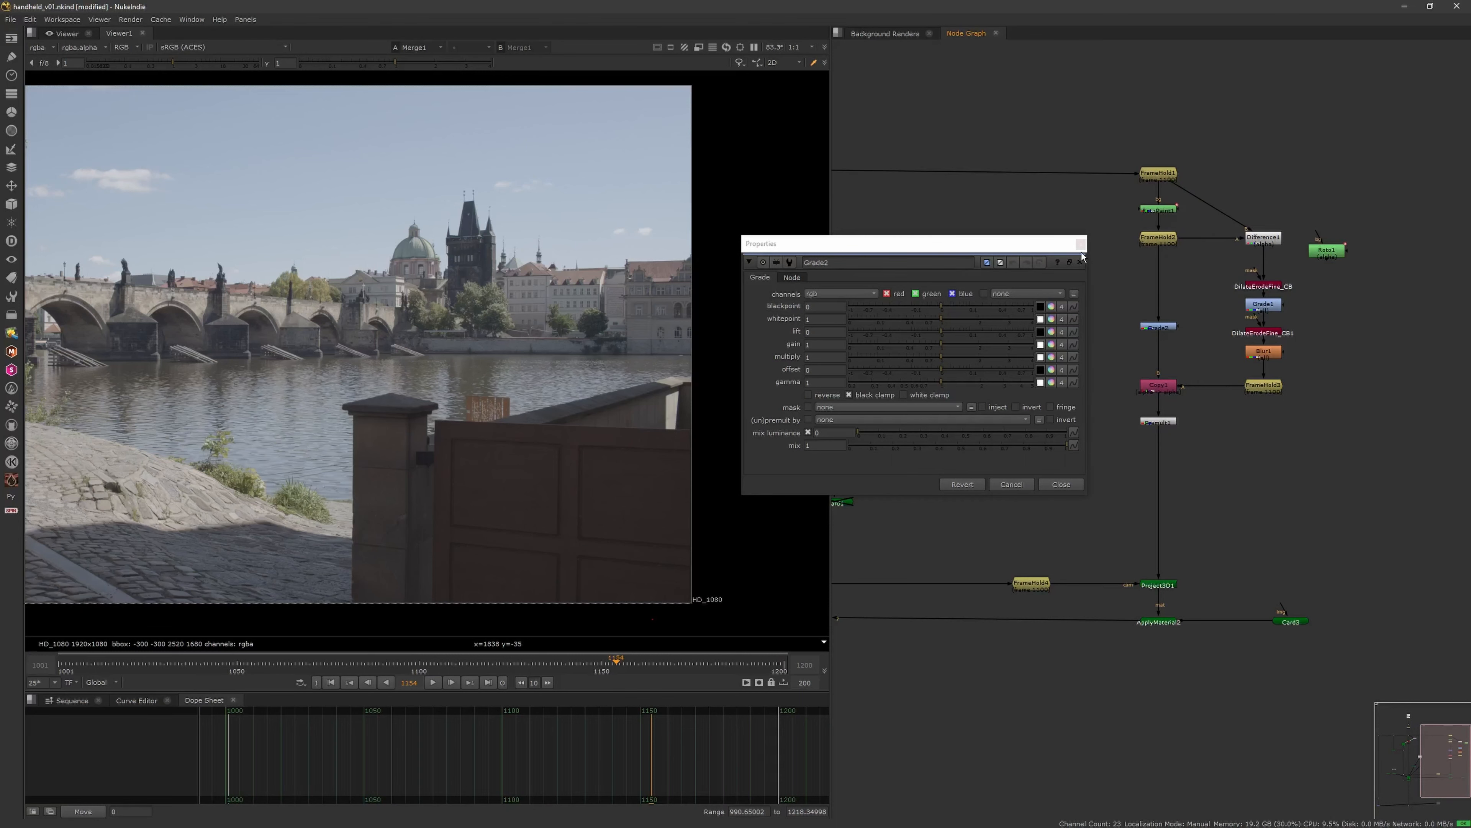
Go to frame 1135 and set a gain keyframe on Grade2
{"action": "scroll", "coordinate": [476, 470], "scroll_direction": "up", "scroll_amount": 4}
{"action": "left_click_drag", "start_coordinate": [580, 664], "coordinate": [549, 666]}
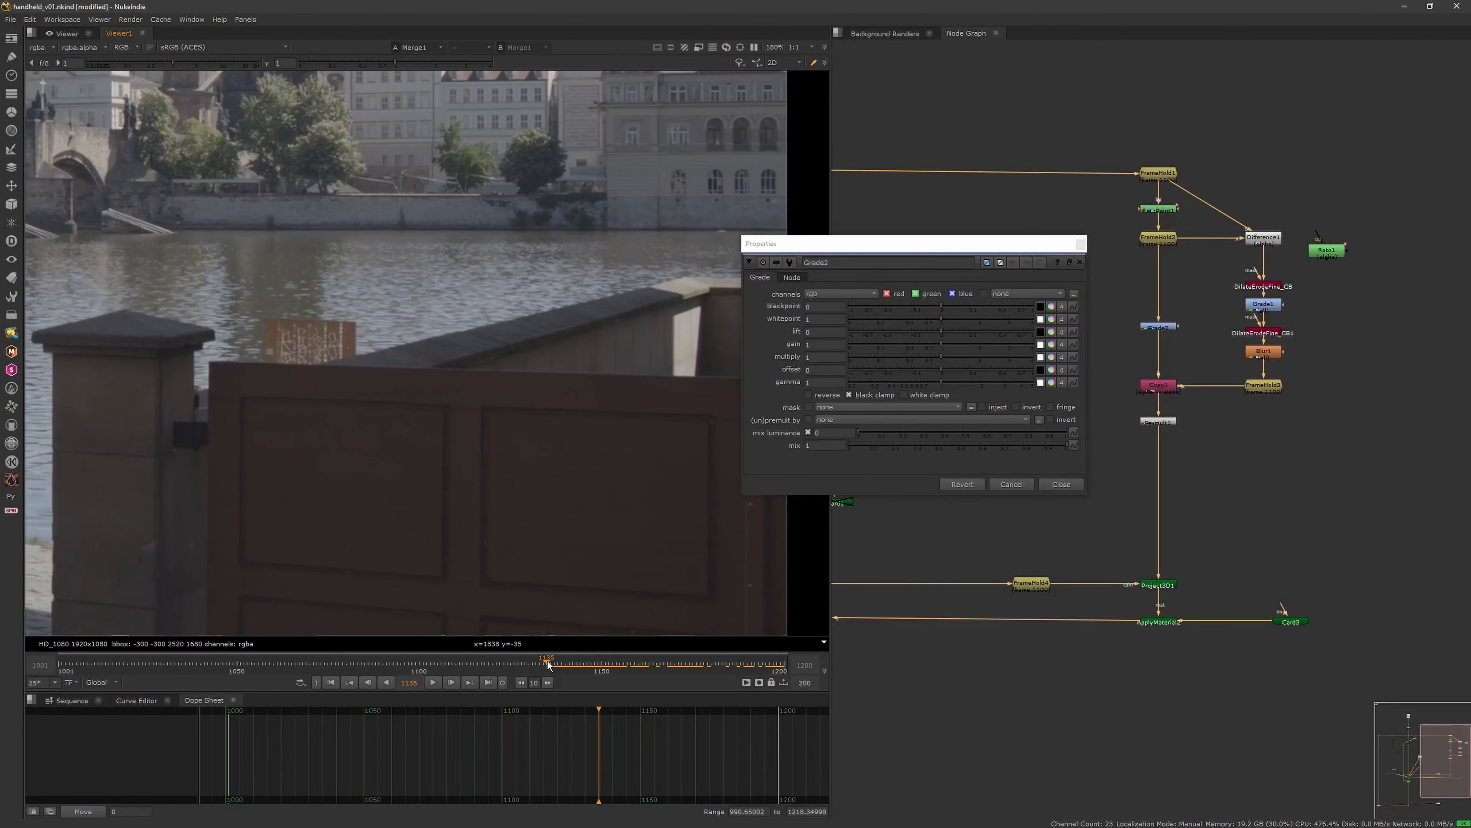
{"action": "left_click", "coordinate": [832, 341]}
{"action": "right_click", "coordinate": [831, 344]}
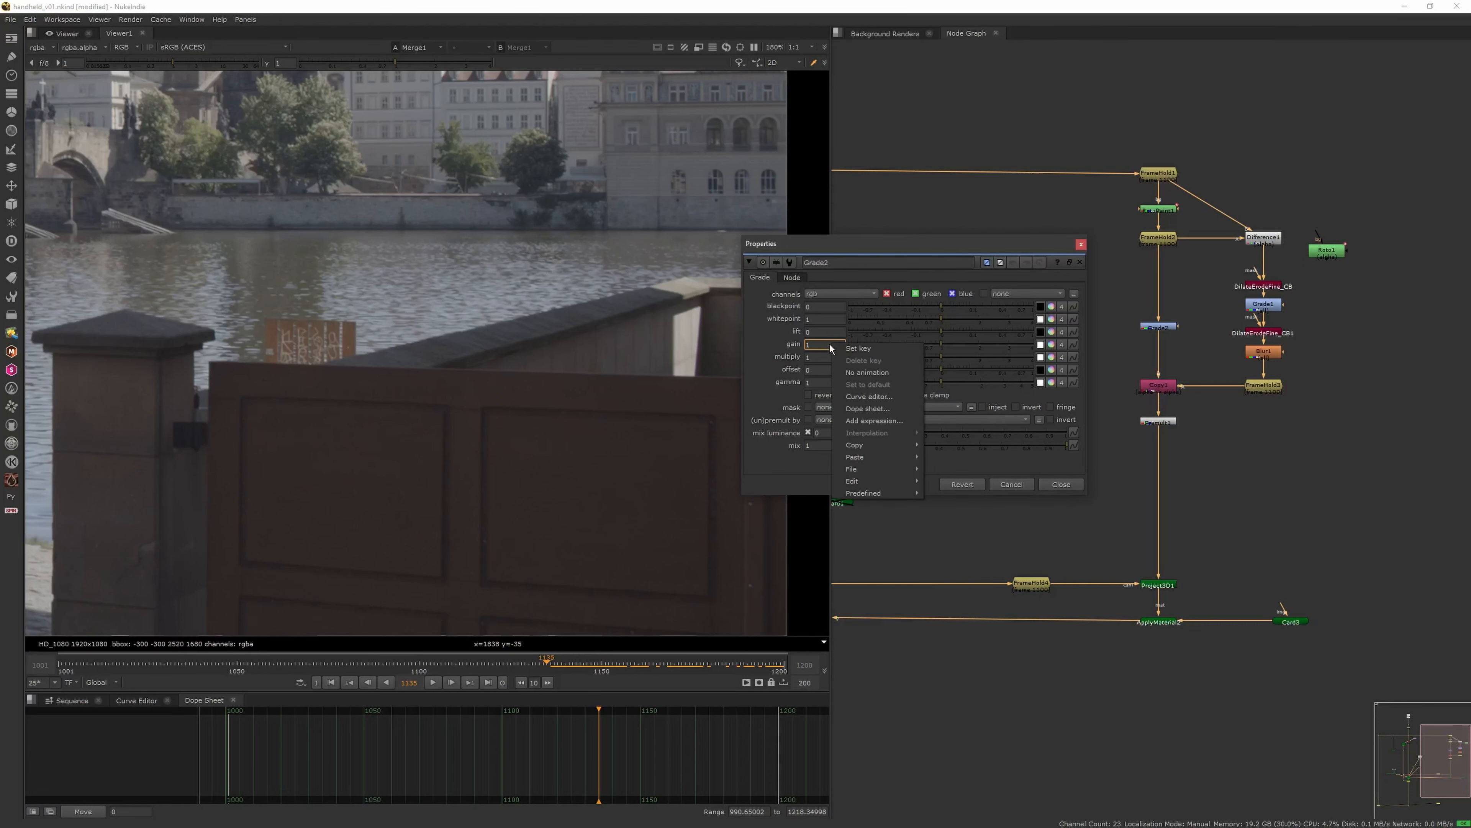
{"action": "left_click", "coordinate": [861, 361]}
Key a different gain on Grade2 at frame 1182, scrub back to check it, and close the Grade properties
{"action": "left_click_drag", "start_coordinate": [571, 676], "coordinate": [719, 656]}
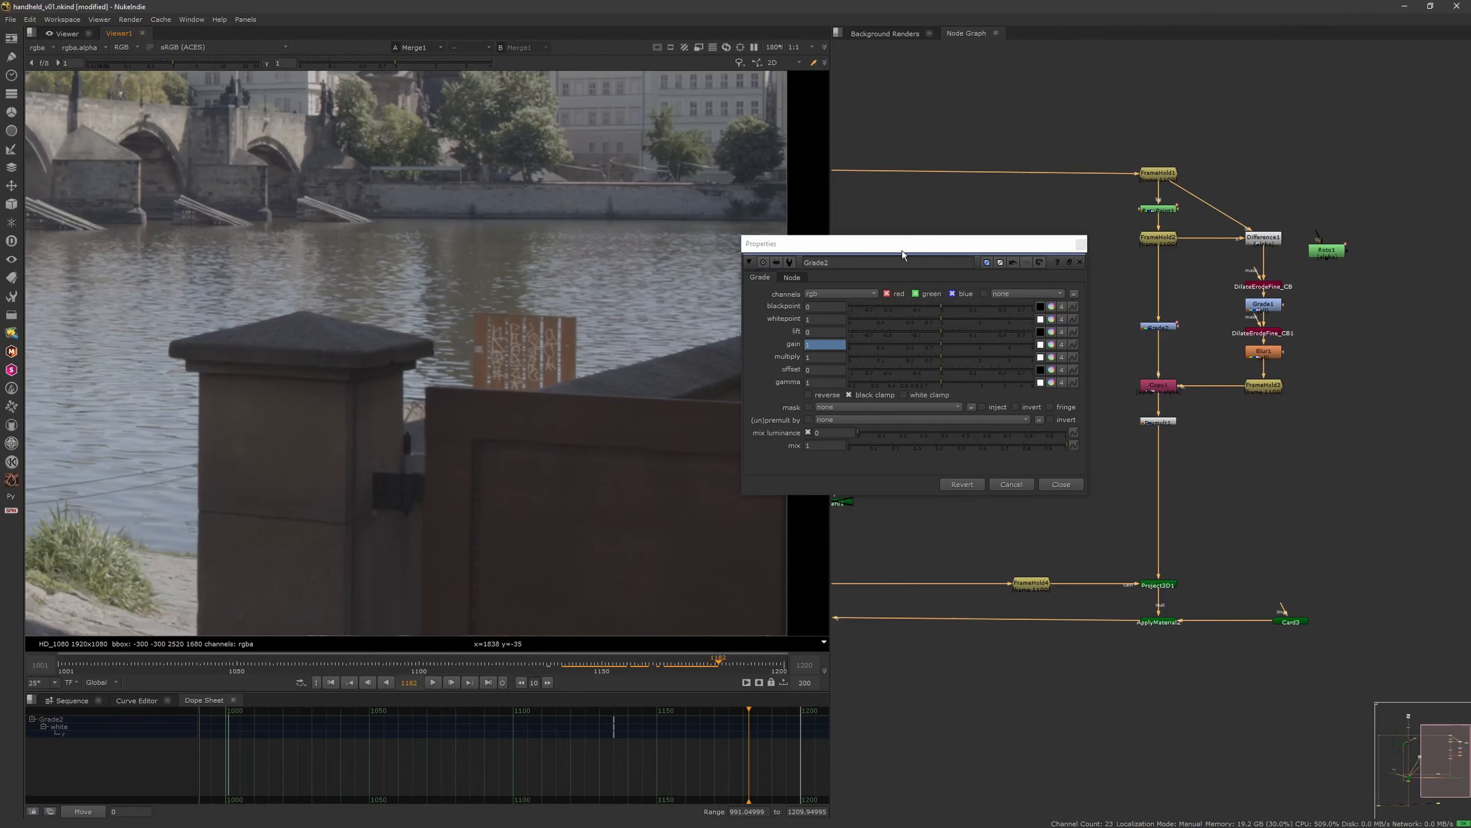
{"action": "left_click_drag", "start_coordinate": [902, 255], "coordinate": [1051, 173]}
{"action": "left_click", "coordinate": [1086, 261]}
{"action": "left_click", "coordinate": [979, 261]}
{"action": "key", "text": "Up"}
{"action": "key", "text": "Up"}
{"action": "key", "text": "Up"}
{"action": "key", "text": "Up"}
{"action": "key", "text": "Up"}
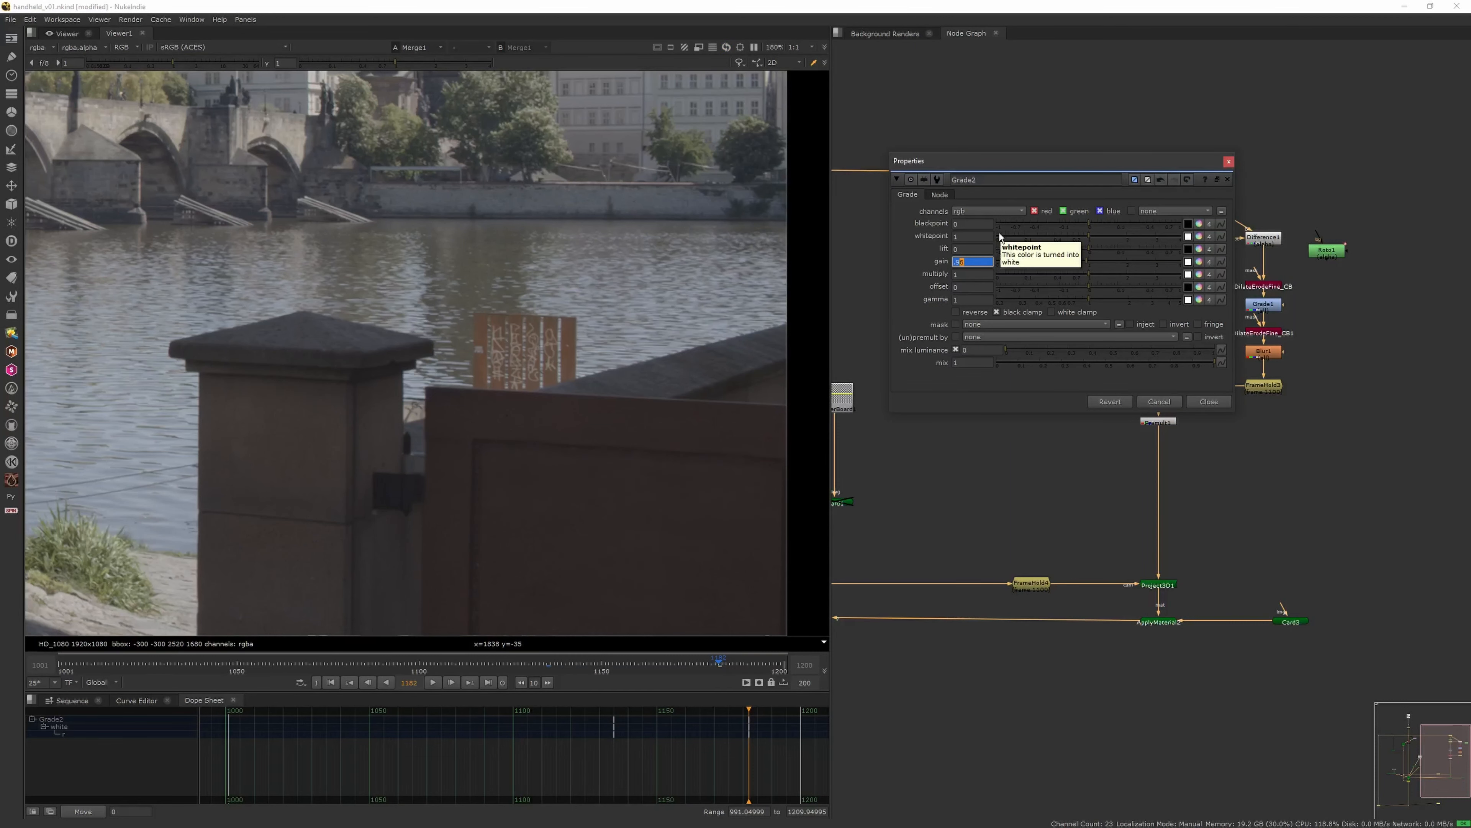
{"action": "left_click_drag", "start_coordinate": [563, 663], "coordinate": [497, 665]}
{"action": "left_click", "coordinate": [1207, 404]}
Add a MotionBlur node below ScanlineRender1 and fit the full image in the viewer
{"action": "middle_click_drag", "start_coordinate": [1209, 436], "coordinate": [1289, 418]}
{"action": "scroll", "coordinate": [1274, 423], "scroll_direction": "down", "scroll_amount": 4}
{"action": "middle_click_drag", "start_coordinate": [1049, 526], "coordinate": [1132, 470]}
{"action": "scroll", "coordinate": [1131, 470], "scroll_direction": "up", "scroll_amount": 5}
{"action": "left_click", "coordinate": [1141, 462]}
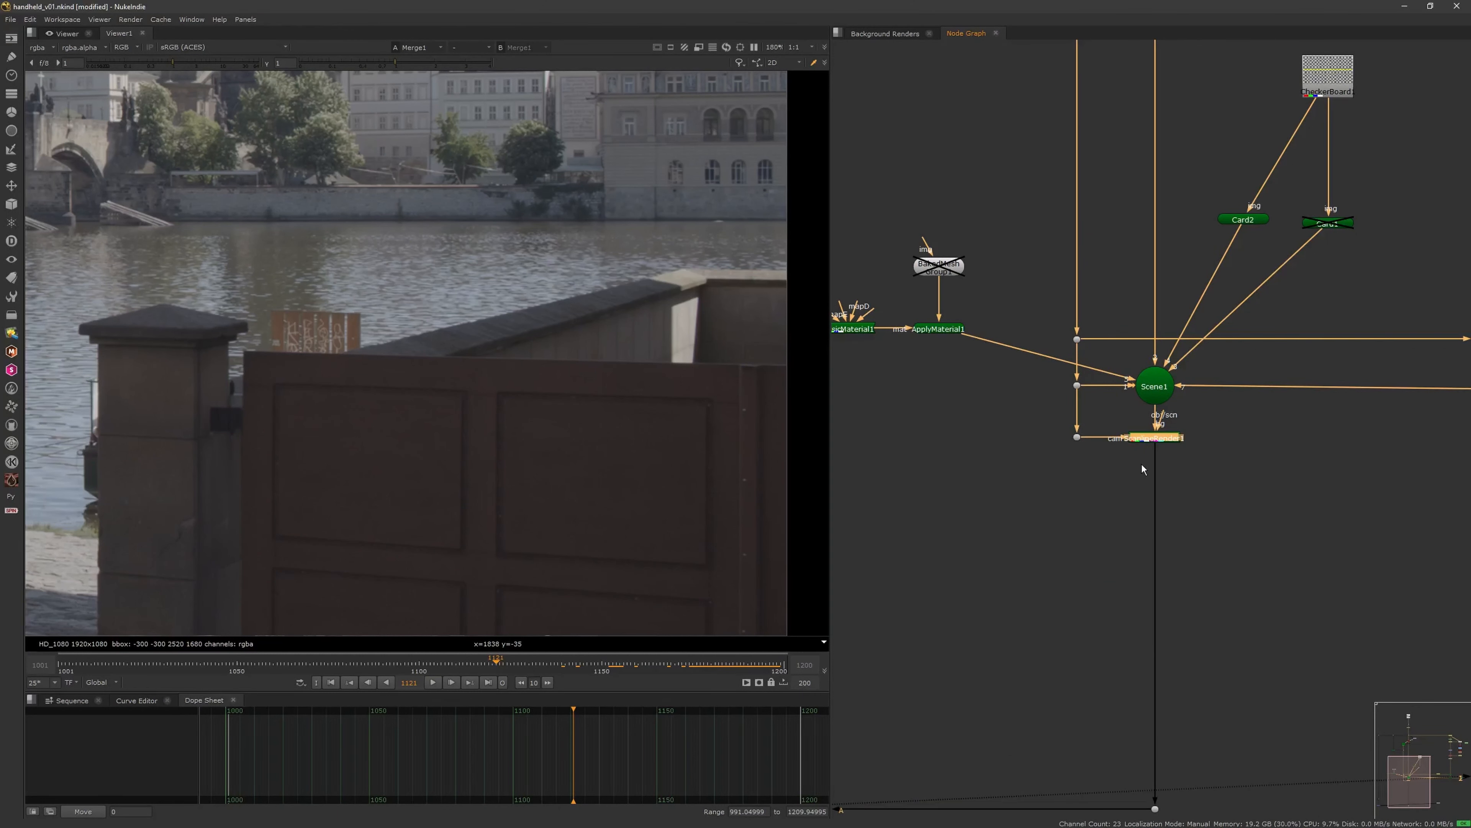
{"action": "key", "text": "Tab"}
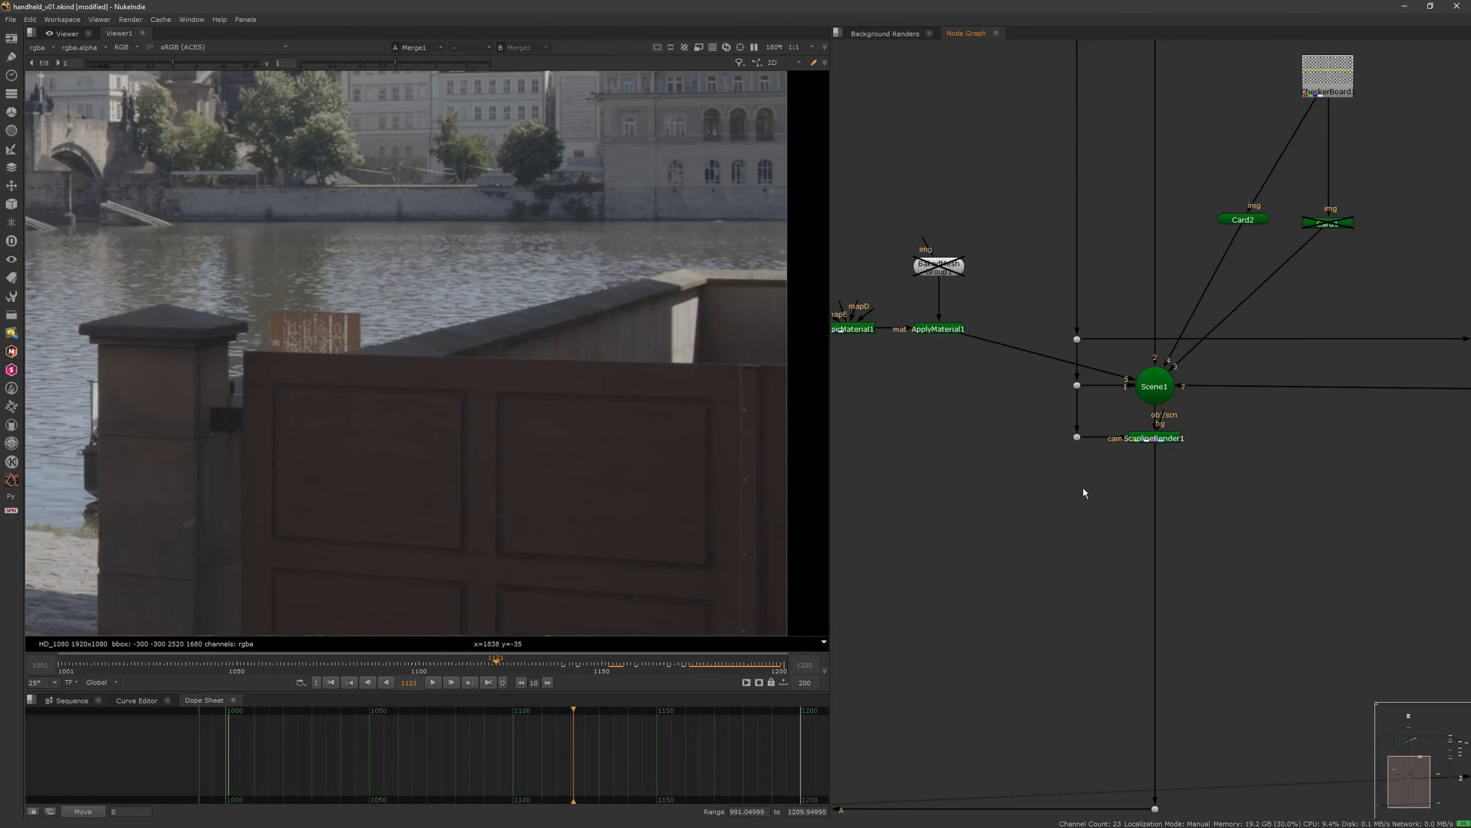
{"action": "type", "text": "motio"}
{"action": "key", "text": "Return"}
{"action": "left_click", "coordinate": [1037, 493]}
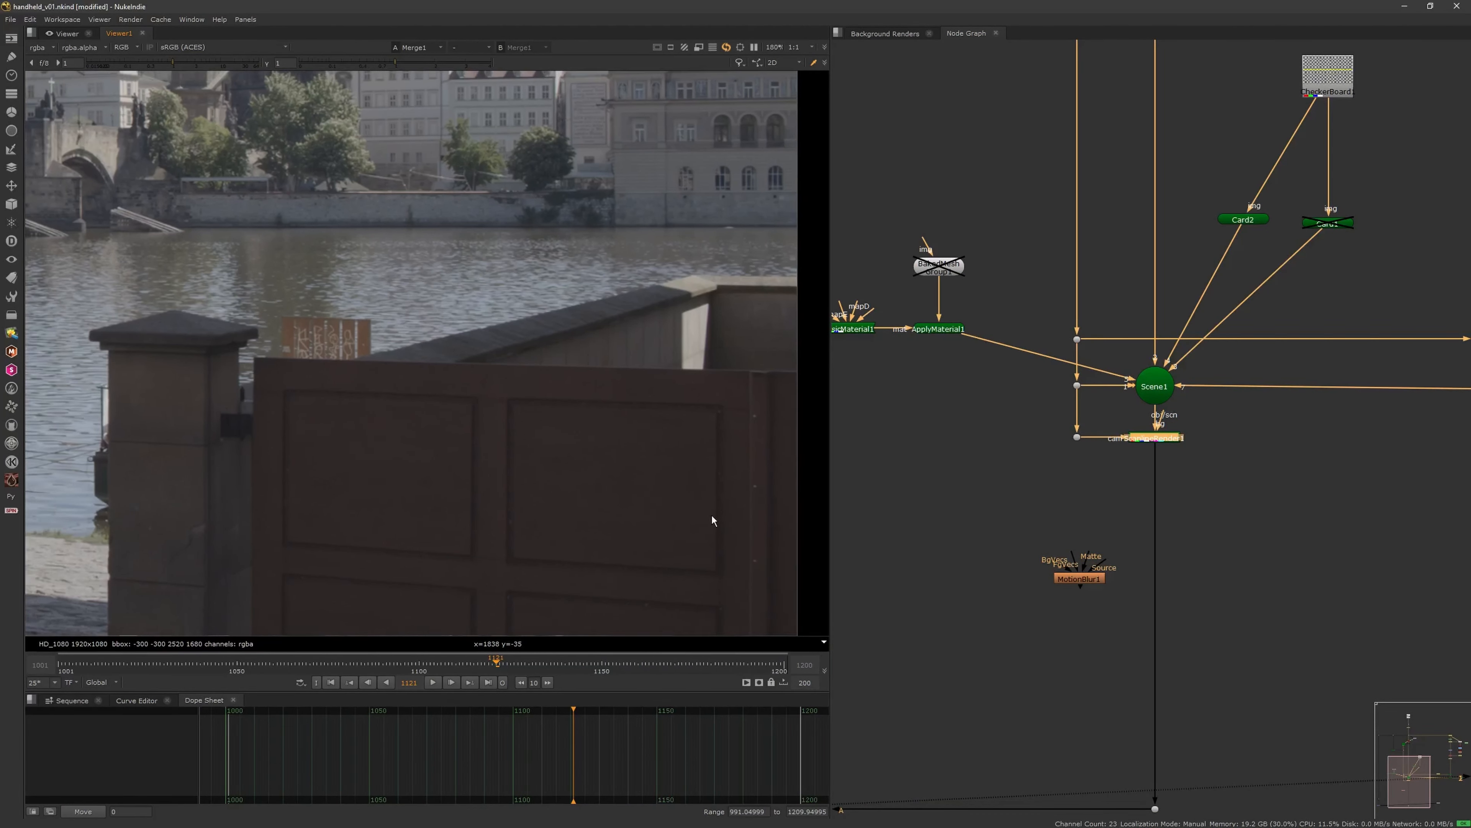
{"action": "key", "text": "f"}
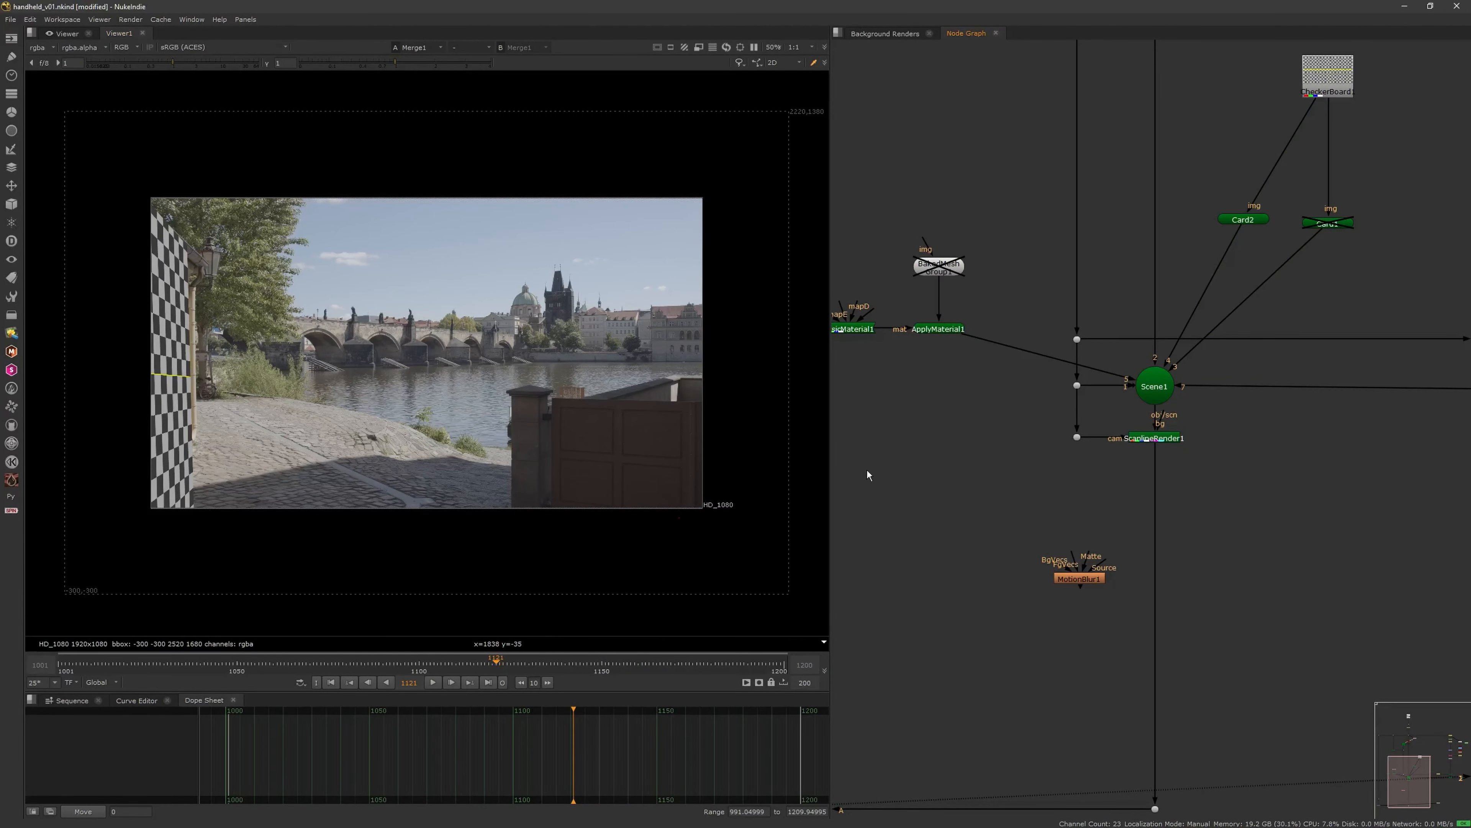
Insert a dot in the pipe directly below ScanlineRender1, keeping MotionBlur1 to the side
{"action": "middle_click_drag", "start_coordinate": [1073, 513], "coordinate": [1016, 372]}
{"action": "mouse_move", "coordinate": [1033, 438]}
{"action": "left_mouse_down"}
{"action": "mouse_move", "coordinate": [1109, 439]}
{"action": "mouse_move", "coordinate": [1022, 437]}
{"action": "left_mouse_up"}
{"action": "middle_click_drag", "start_coordinate": [1165, 347], "coordinate": [1179, 347]}
{"action": "left_click_drag", "start_coordinate": [1110, 485], "coordinate": [1110, 366], "text": "ctrl"}
{"action": "left_click", "coordinate": [1154, 363]}
Add a LayerContactSheet node connected to the dot below ScanlineRender1, view it, and turn on its layer names
{"action": "key", "text": "Tab"}
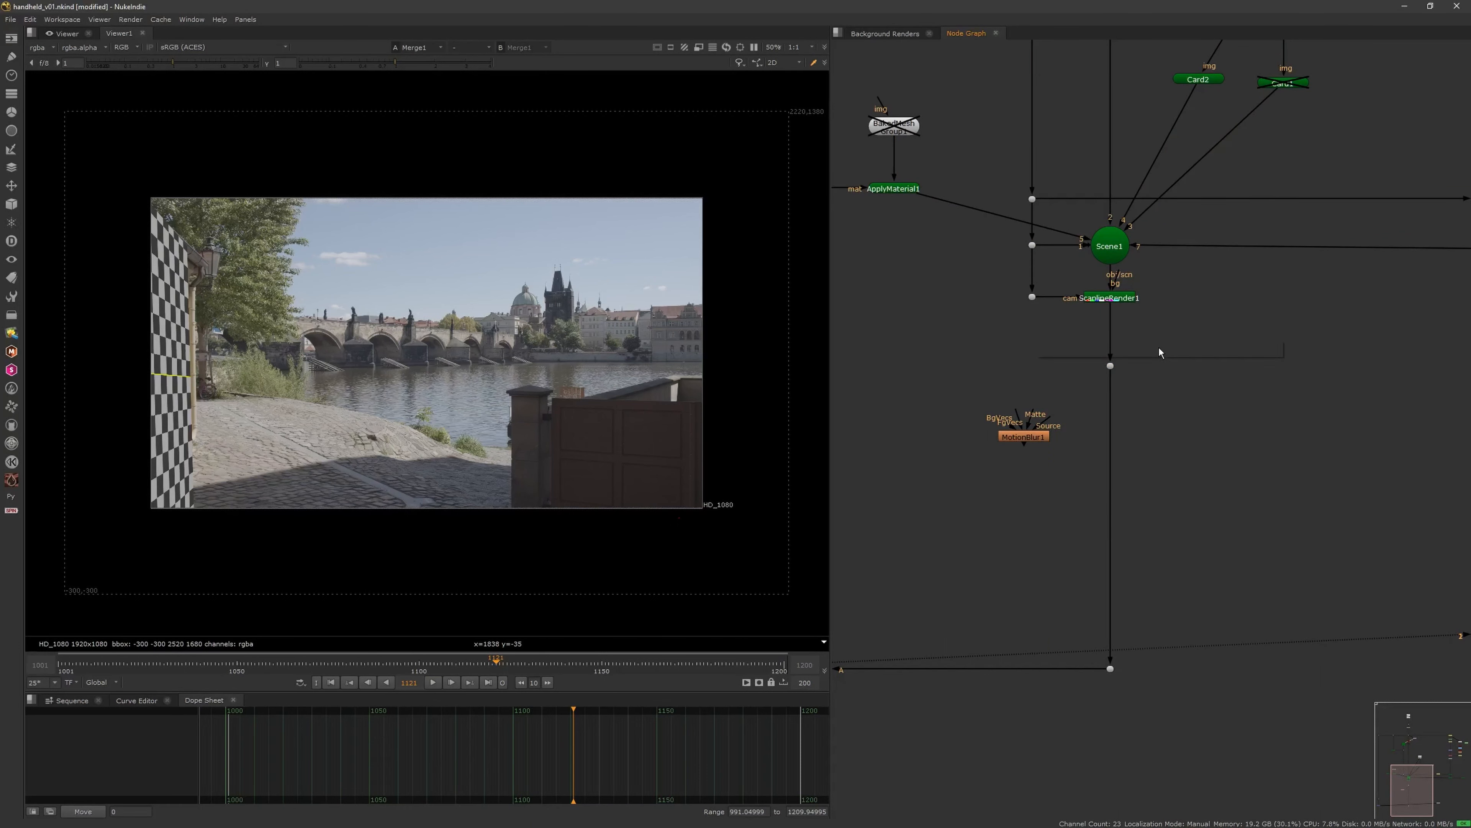
{"action": "type", "text": "layer"}
{"action": "left_click", "coordinate": [1077, 362]}
{"action": "left_click", "coordinate": [1137, 302]}
{"action": "left_click_drag", "start_coordinate": [1114, 365], "coordinate": [1111, 365]}
{"action": "left_click_drag", "start_coordinate": [1173, 360], "coordinate": [1195, 368]}
{"action": "key", "text": "1"}
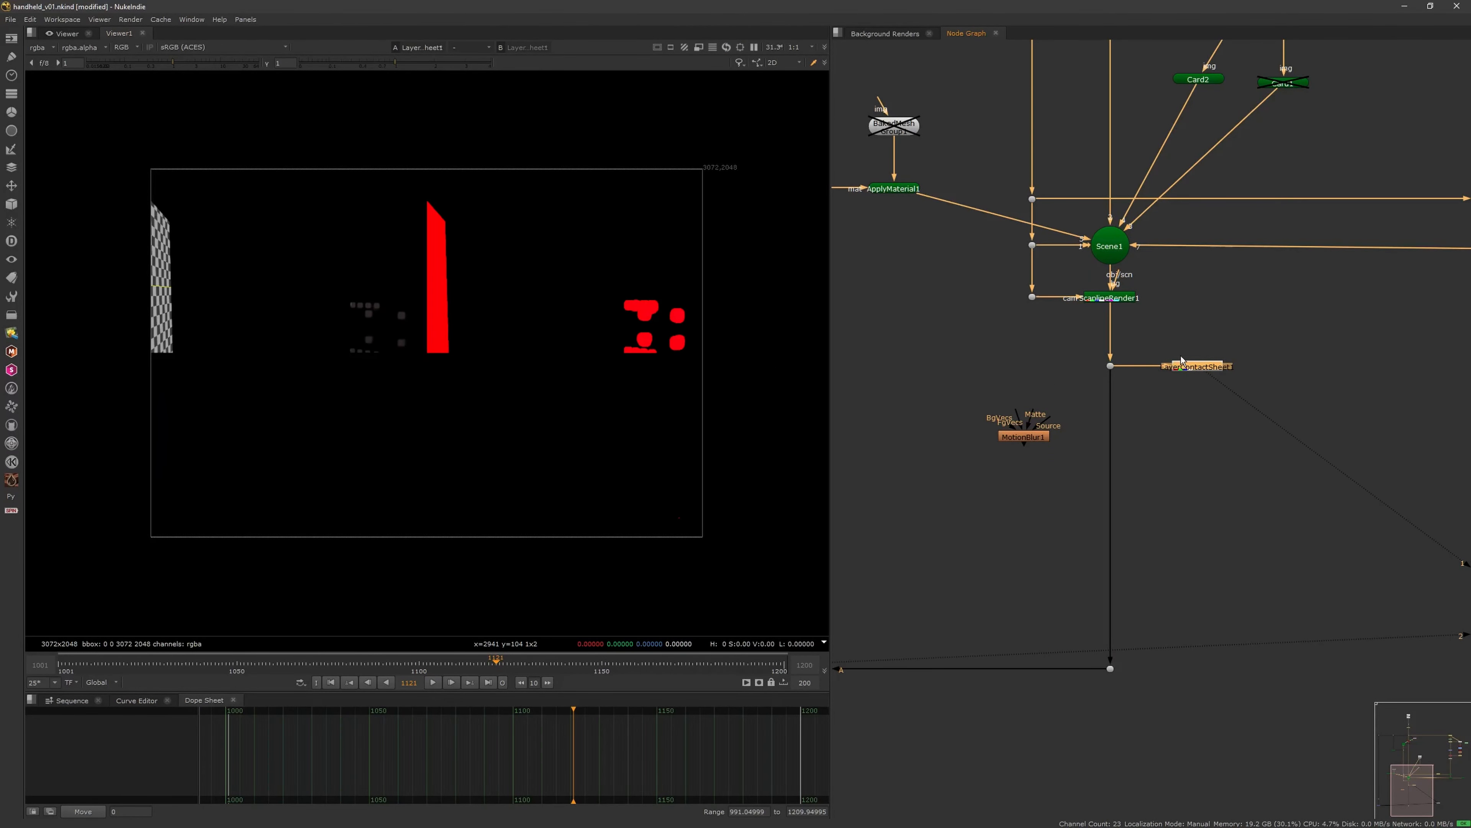
{"action": "double_click", "coordinate": [1184, 365]}
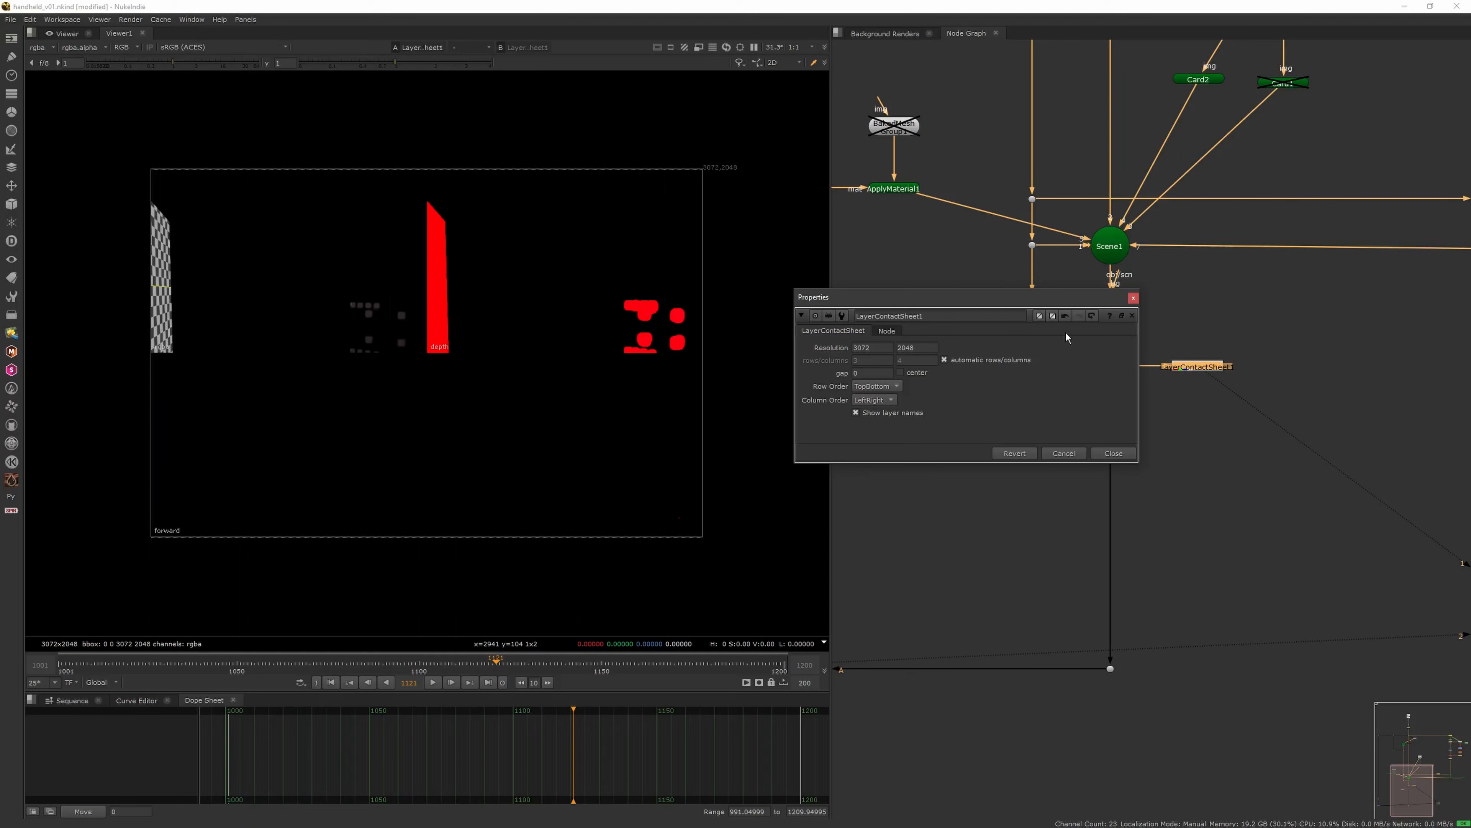
Check ScanlineRender1's motion vector output settings and scrub back to examine the forward layer in the contact sheet
{"action": "double_click", "coordinate": [1123, 298]}
{"action": "left_click", "coordinate": [978, 357]}
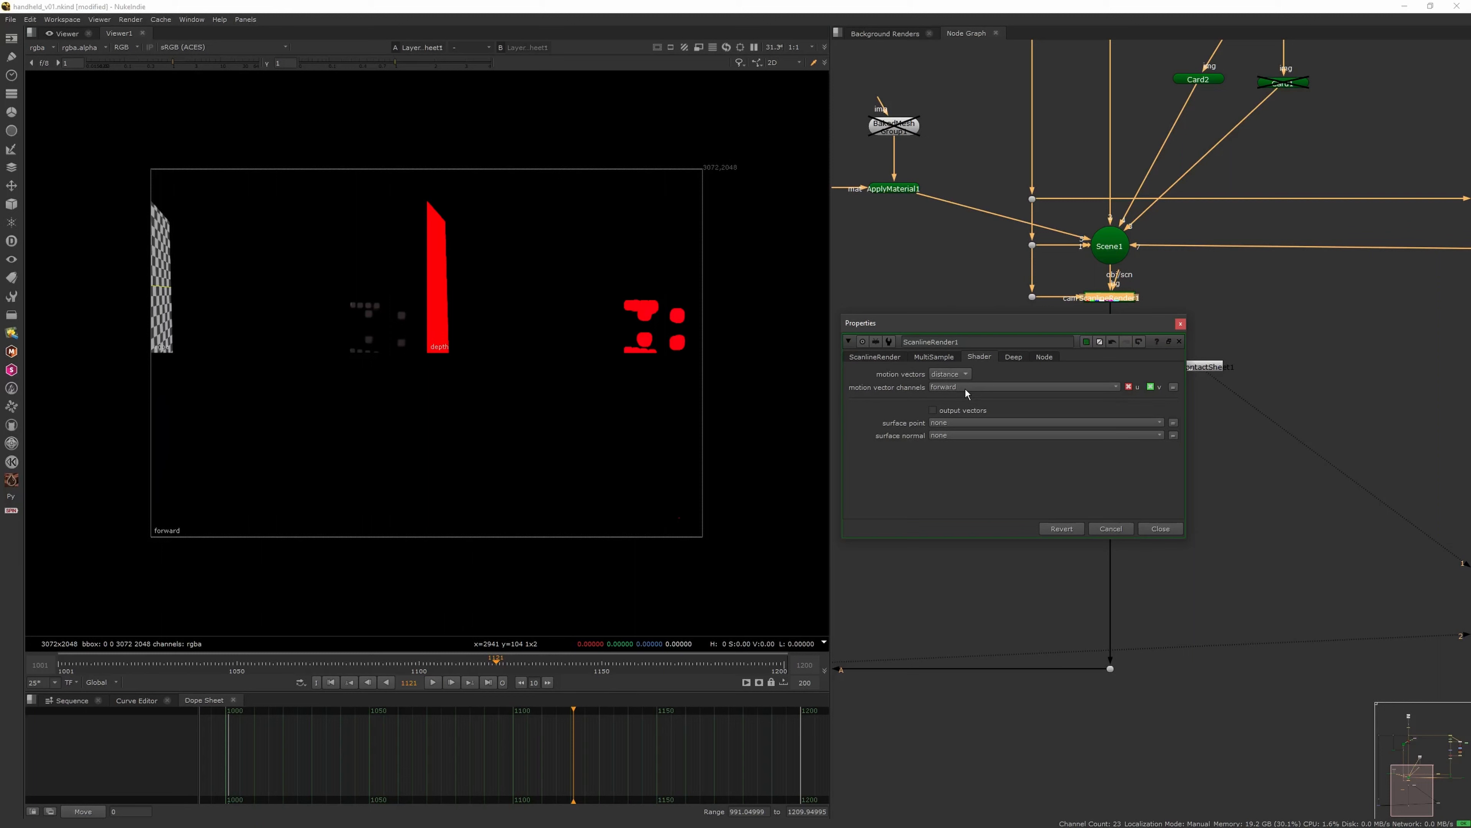
{"action": "left_click_drag", "start_coordinate": [454, 653], "coordinate": [307, 666]}
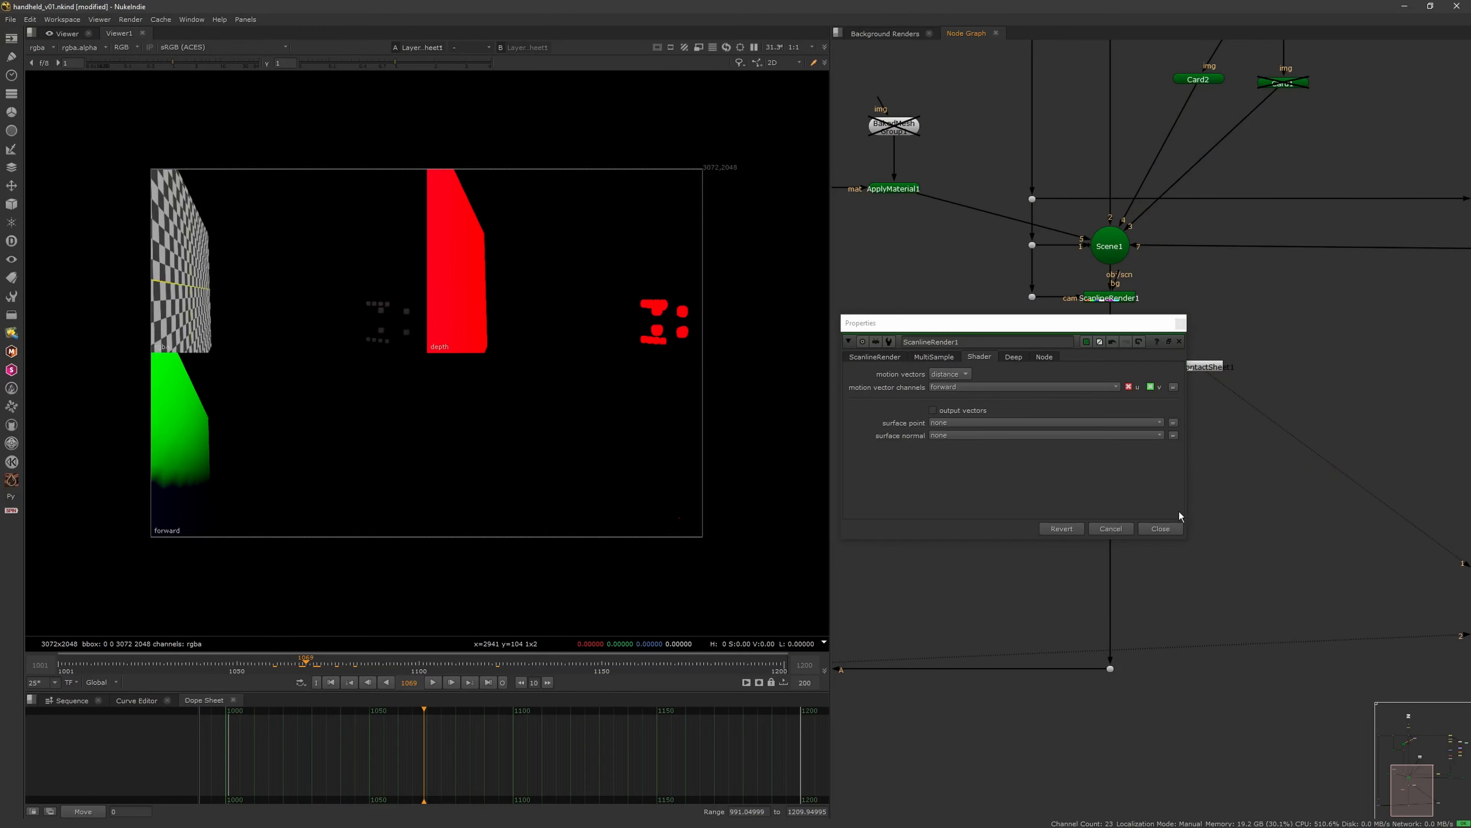
{"action": "left_click", "coordinate": [1161, 528]}
Insert MotionBlur1 into the pipe below the dot and set 10 shutter samples and a 0.5 shutter time
{"action": "left_click_drag", "start_coordinate": [1047, 447], "coordinate": [1112, 449]}
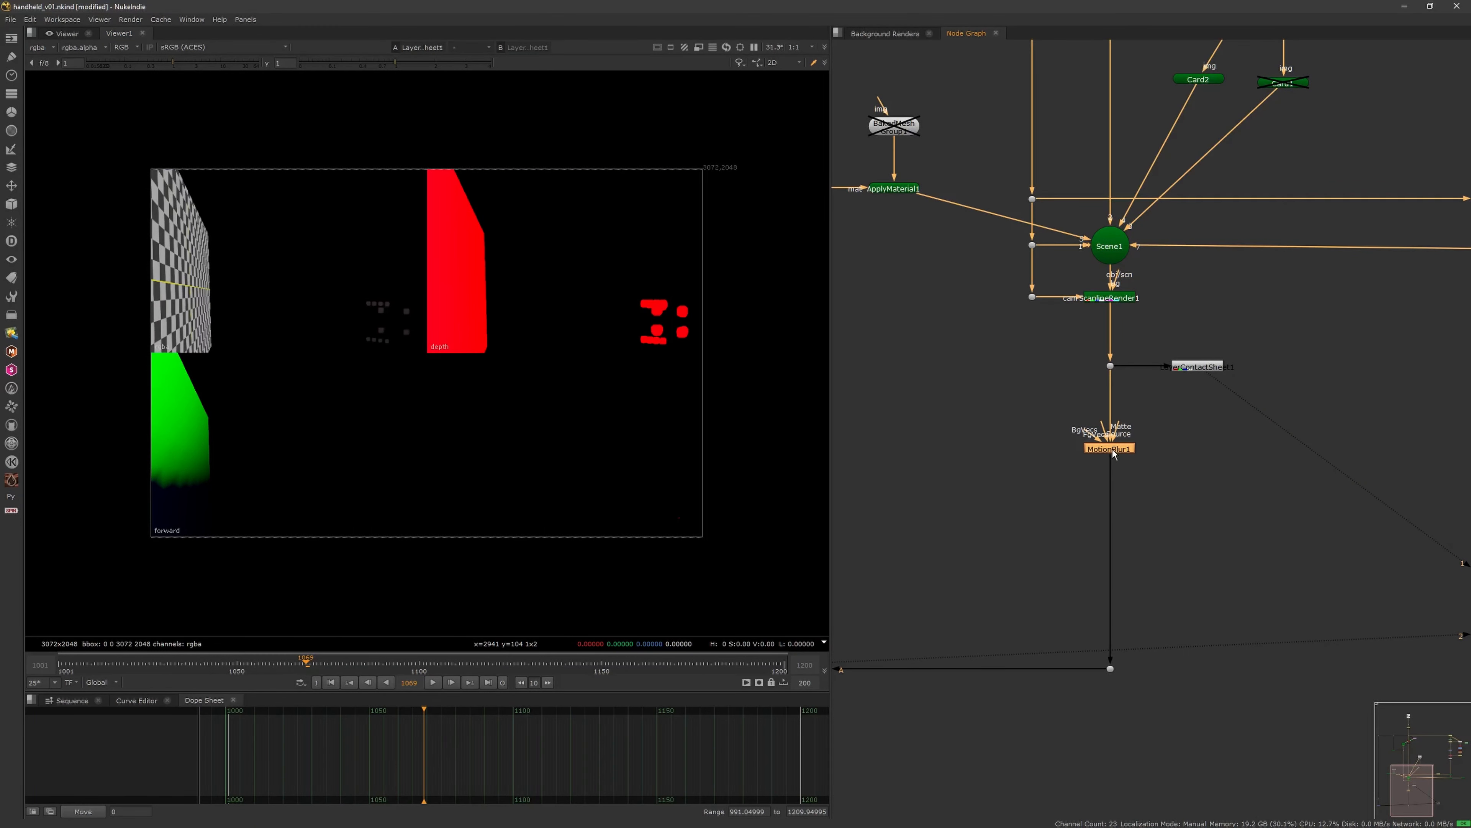
{"action": "scroll", "coordinate": [1139, 453], "scroll_direction": "down", "scroll_amount": 3}
{"action": "scroll", "coordinate": [1128, 463], "scroll_direction": "up", "scroll_amount": 2}
{"action": "double_click", "coordinate": [1126, 463]}
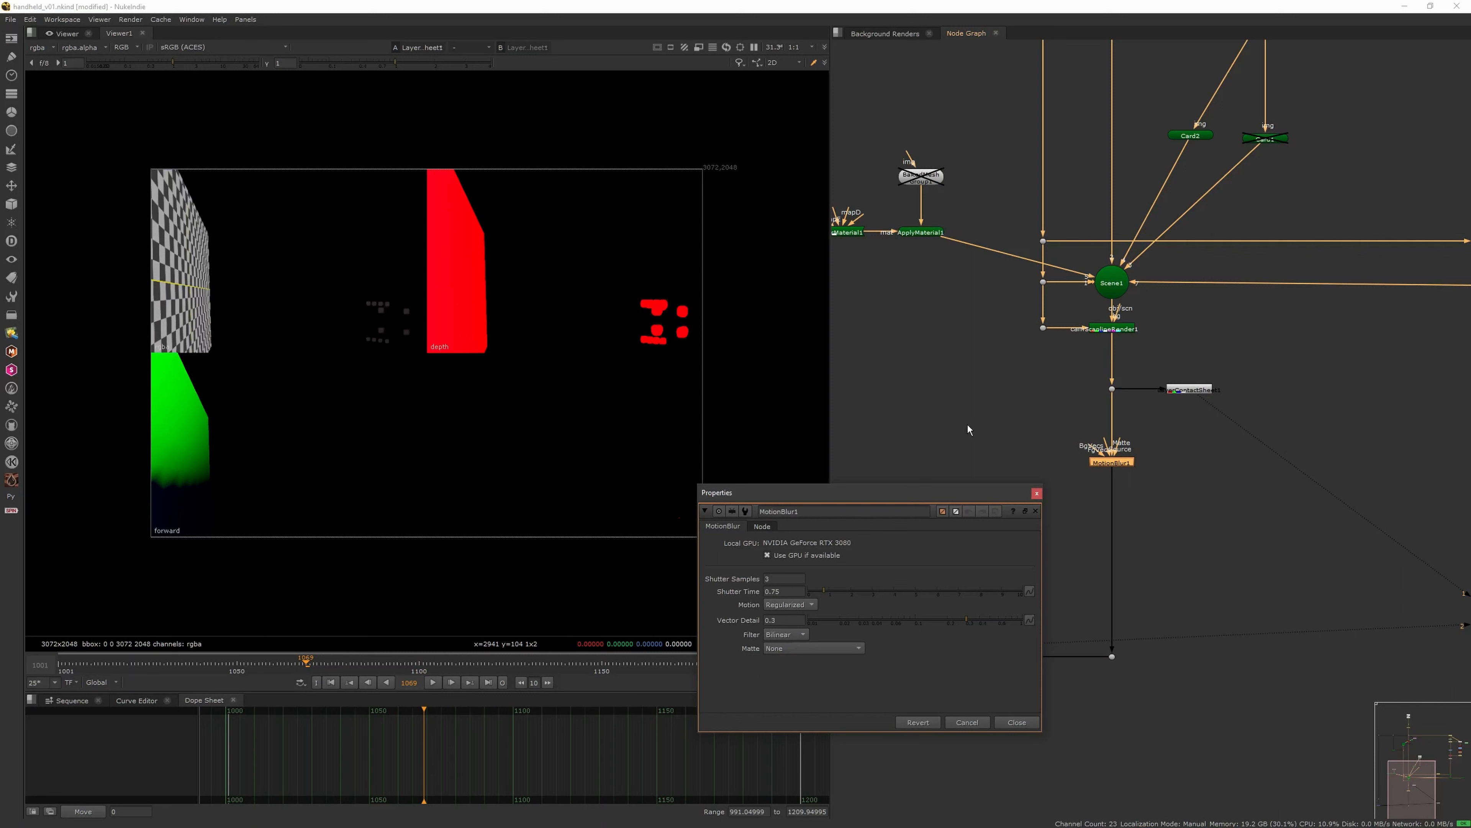
{"action": "type", "text": ".5"}
{"action": "left_click", "coordinate": [1039, 493]}
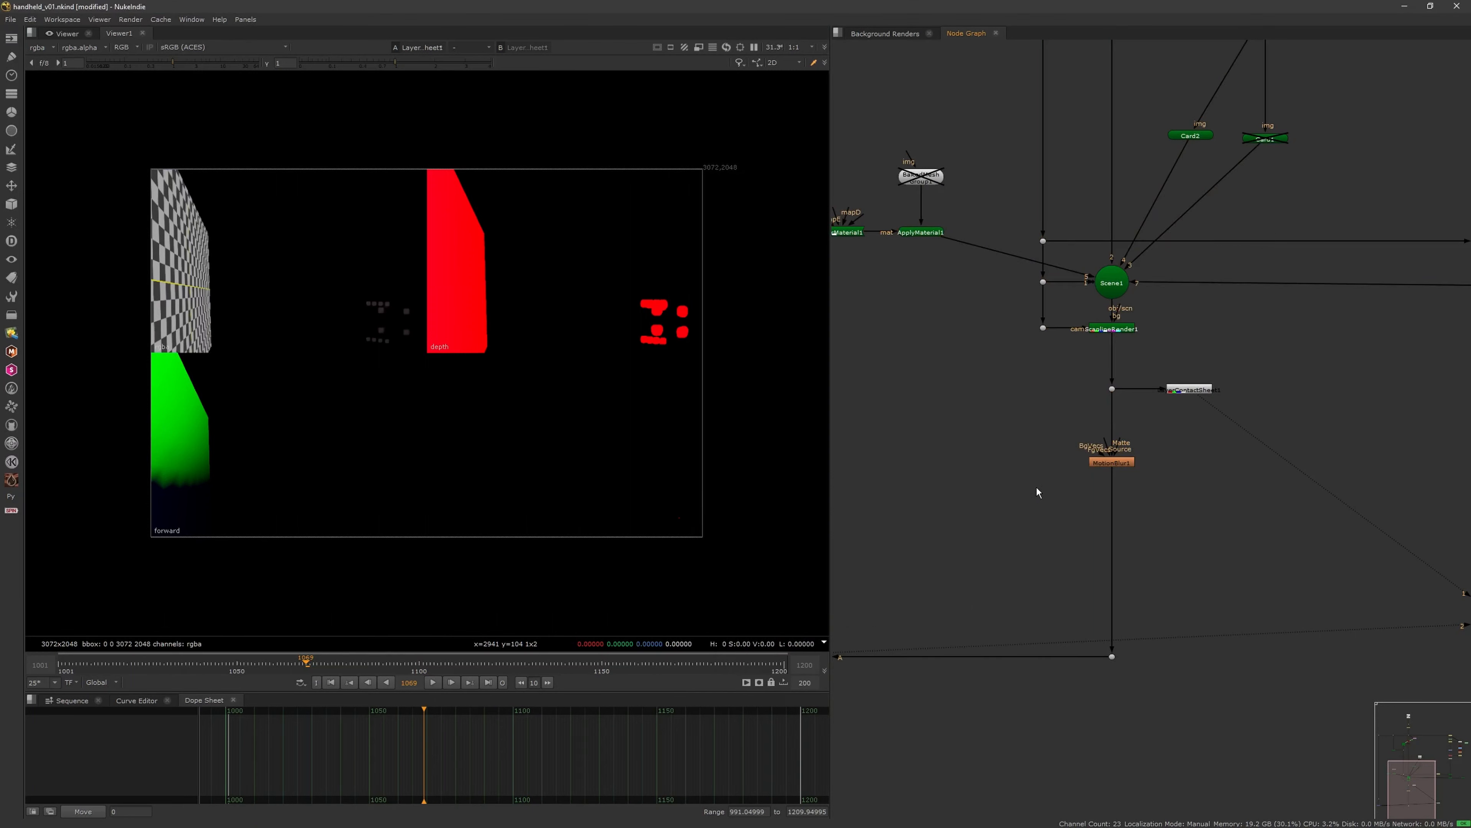
View the Merge1 composite and examine the gate up close
{"action": "left_click", "coordinate": [1038, 494]}
{"action": "key", "text": "2"}
{"action": "scroll", "coordinate": [614, 452], "scroll_direction": "up", "scroll_amount": 4}
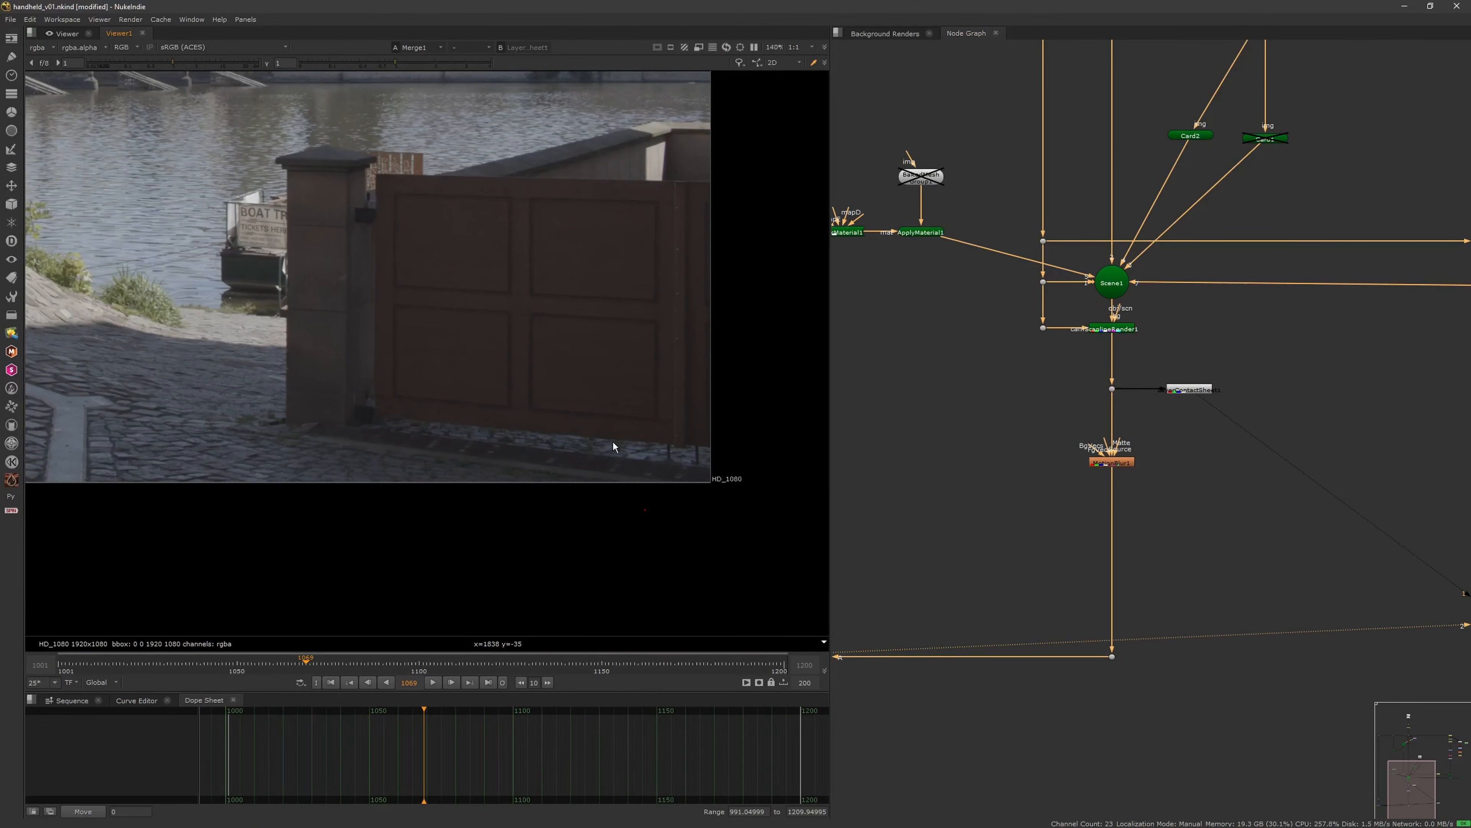
{"action": "scroll", "coordinate": [597, 429], "scroll_direction": "up", "scroll_amount": 2}
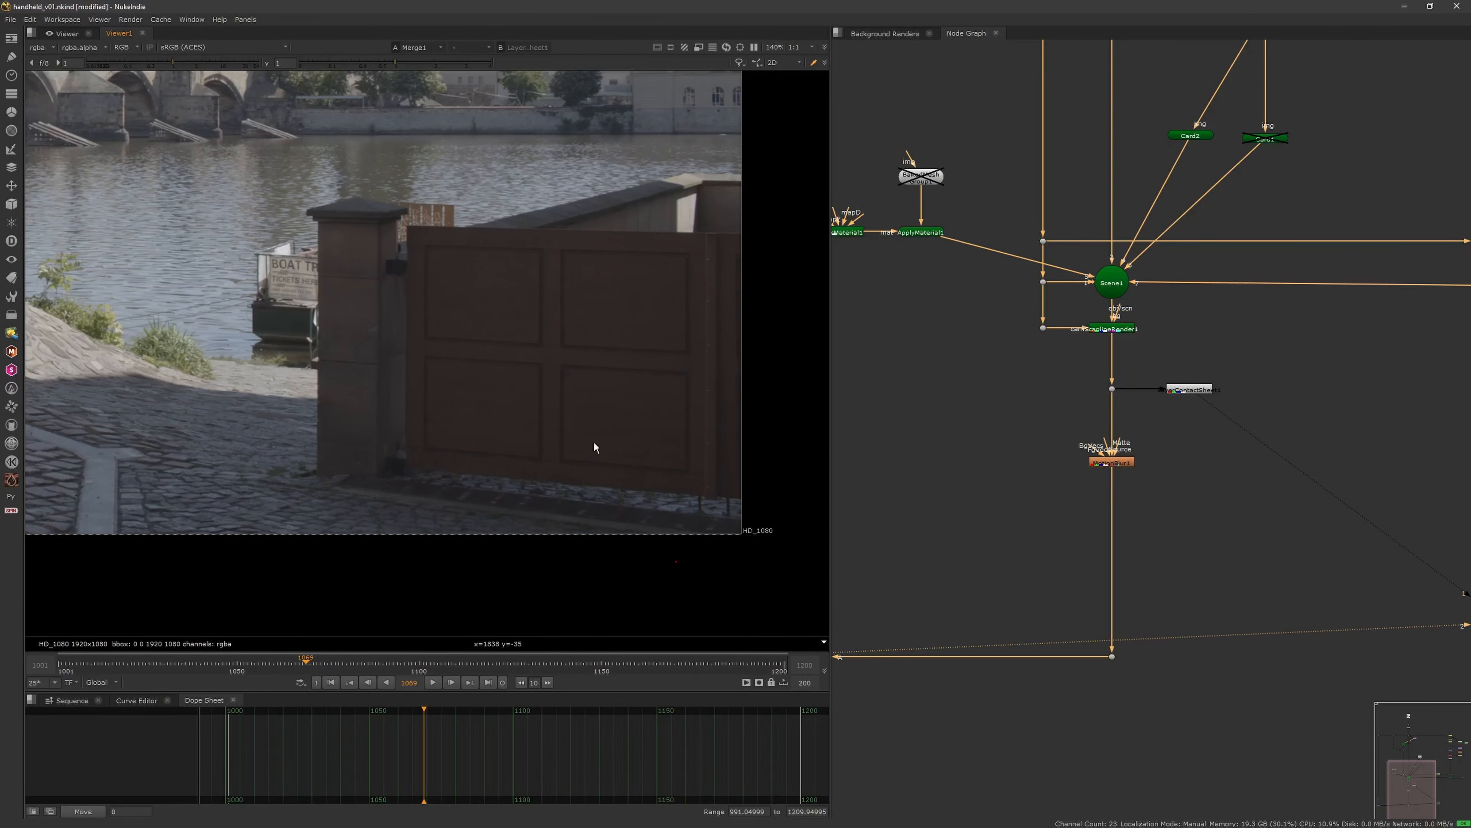
View MotionBlur1's output and switch the node off and on to compare the blur on the patch pieces
{"action": "left_click", "coordinate": [1109, 464]}
{"action": "key", "text": "1"}
{"action": "left_click", "coordinate": [1112, 466]}
{"action": "key", "text": "d"}
{"action": "key", "text": "d"}
{"action": "key", "text": "d"}
{"action": "scroll", "coordinate": [501, 394], "scroll_direction": "up", "scroll_amount": 4}
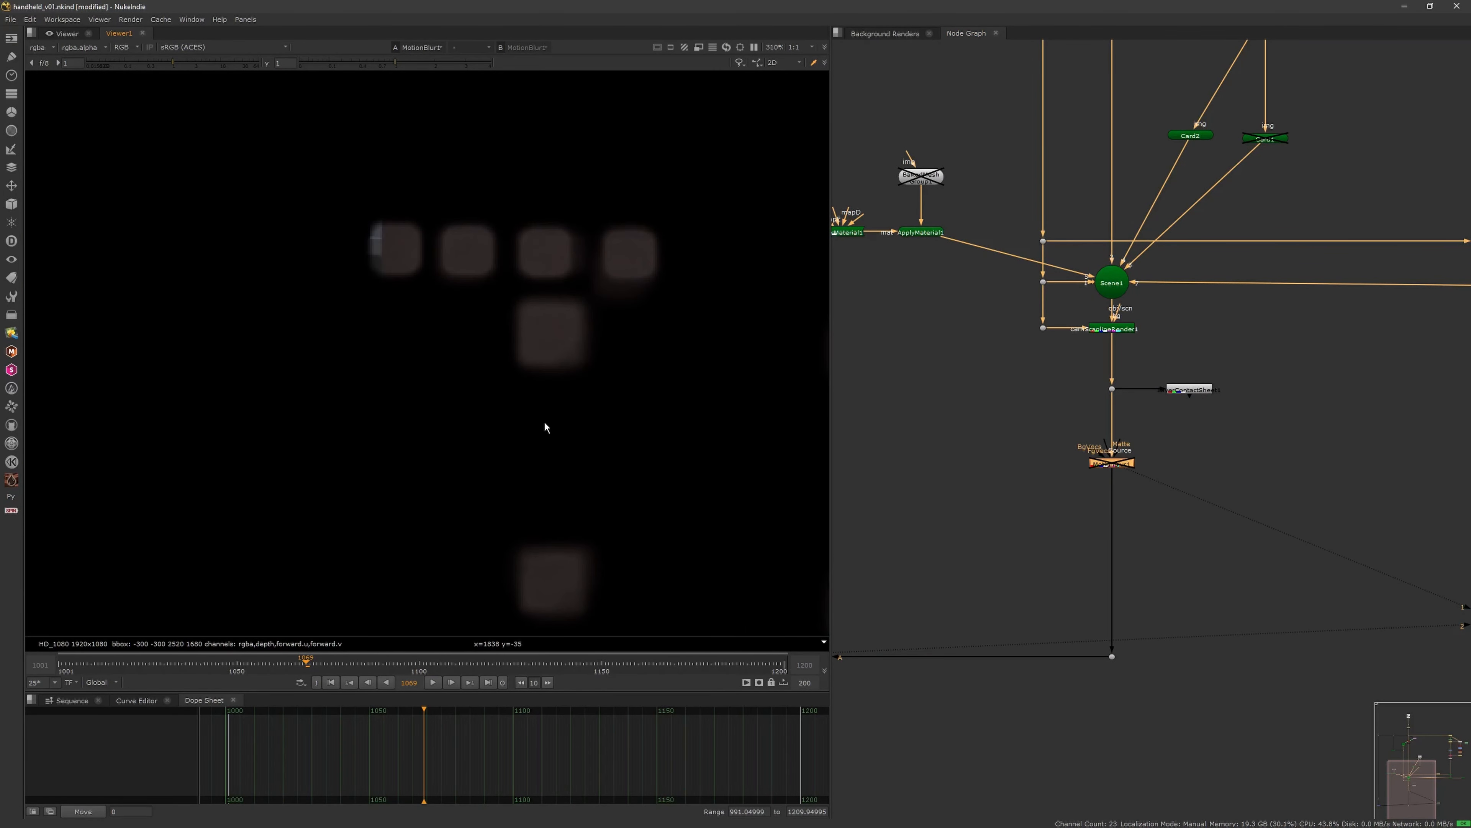
Go to frame 1138 and compare the patch with MotionBlur1 off and on at high magnification
{"action": "left_click", "coordinate": [559, 668]}
{"action": "key", "text": "d"}
{"action": "key", "text": "d"}
{"action": "middle_click_drag", "start_coordinate": [460, 453], "coordinate": [737, 564]}
{"action": "scroll", "coordinate": [499, 475], "scroll_direction": "up", "scroll_amount": 5}
{"action": "key", "text": "d"}
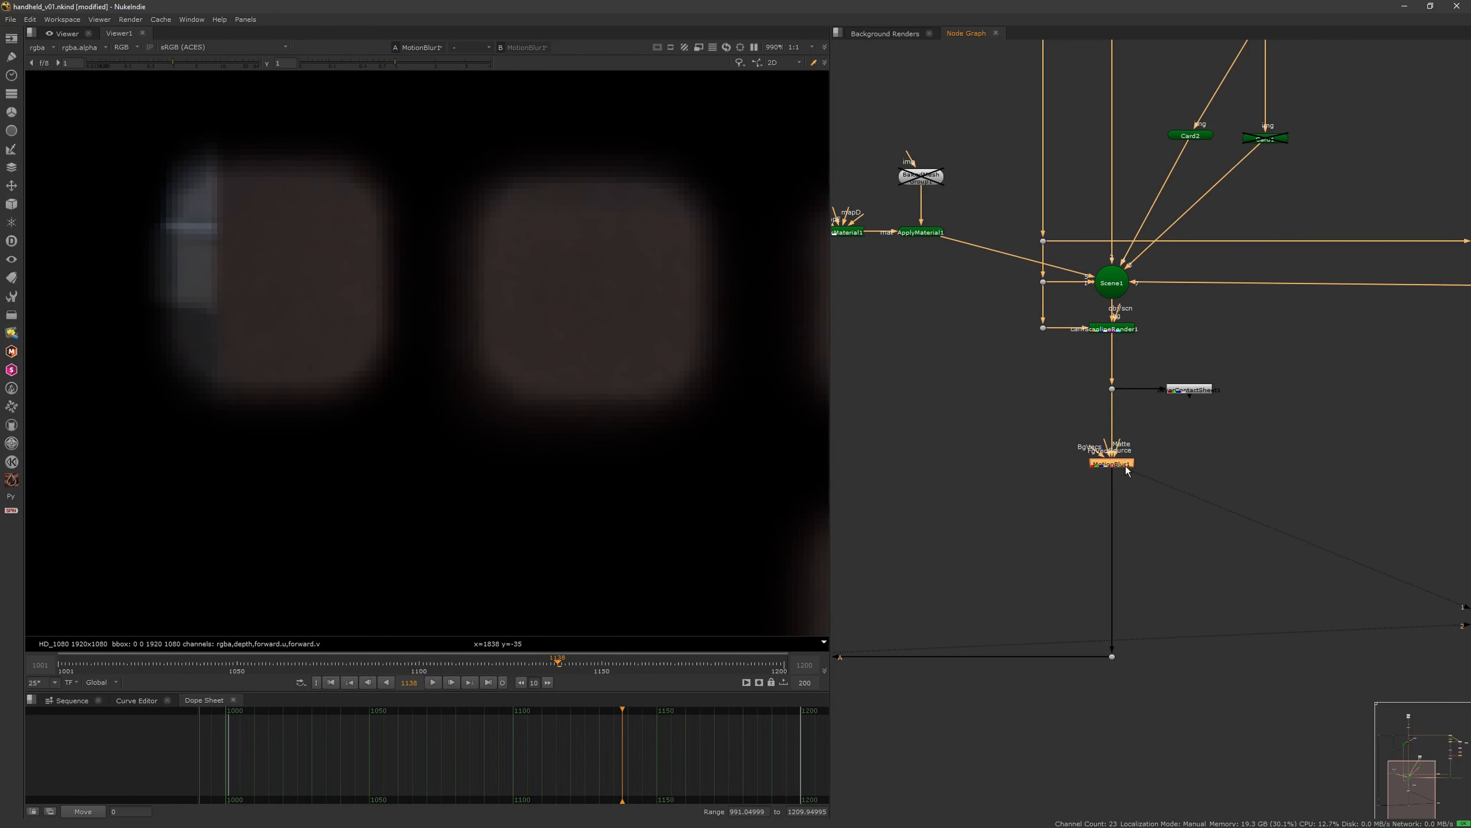
{"action": "scroll", "coordinate": [579, 500], "scroll_direction": "down", "scroll_amount": 10}
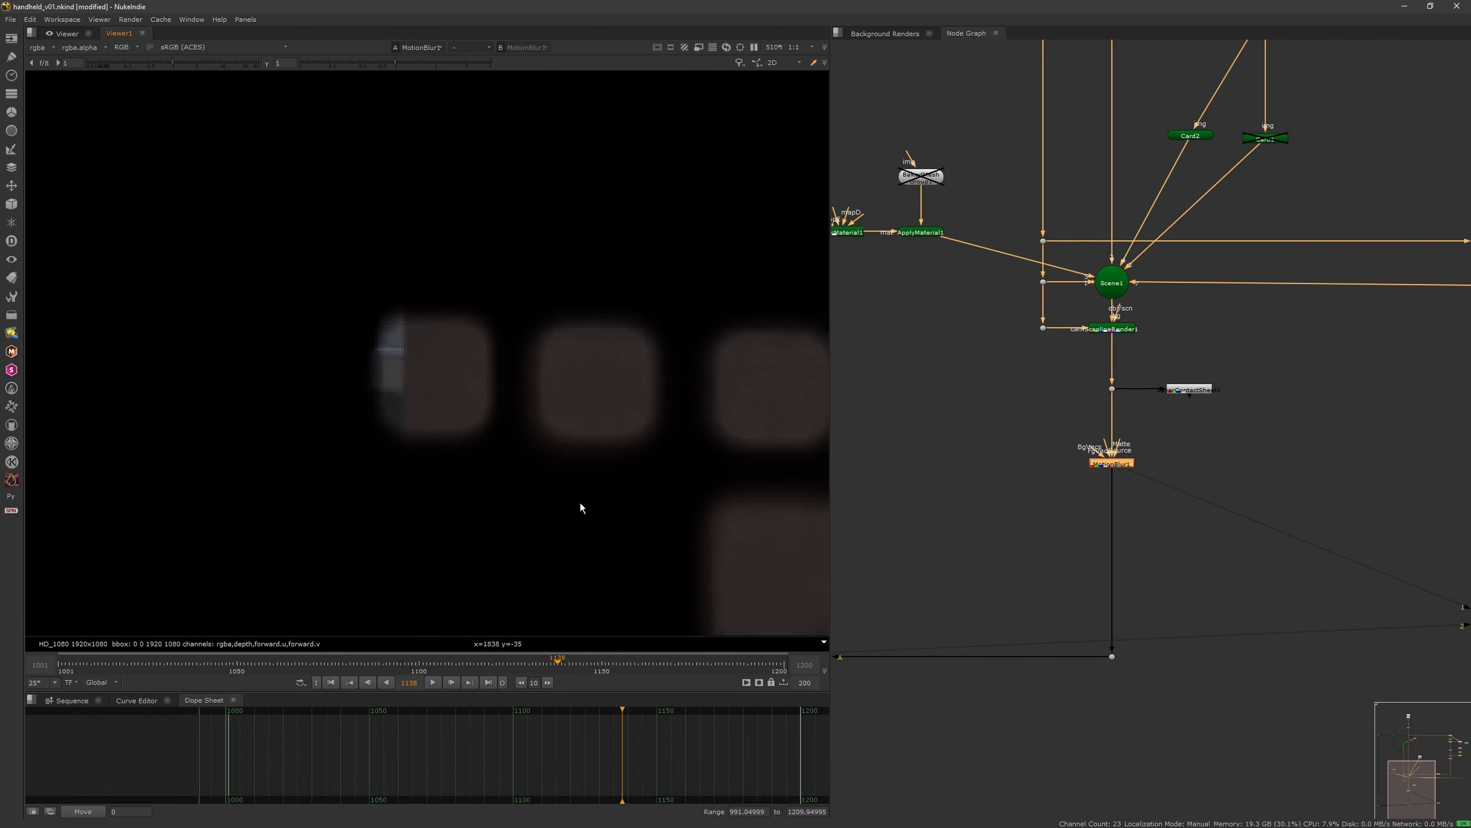
{"action": "scroll", "coordinate": [615, 530], "scroll_direction": "up", "scroll_amount": 2}
{"action": "scroll", "coordinate": [597, 531], "scroll_direction": "up", "scroll_amount": 2}
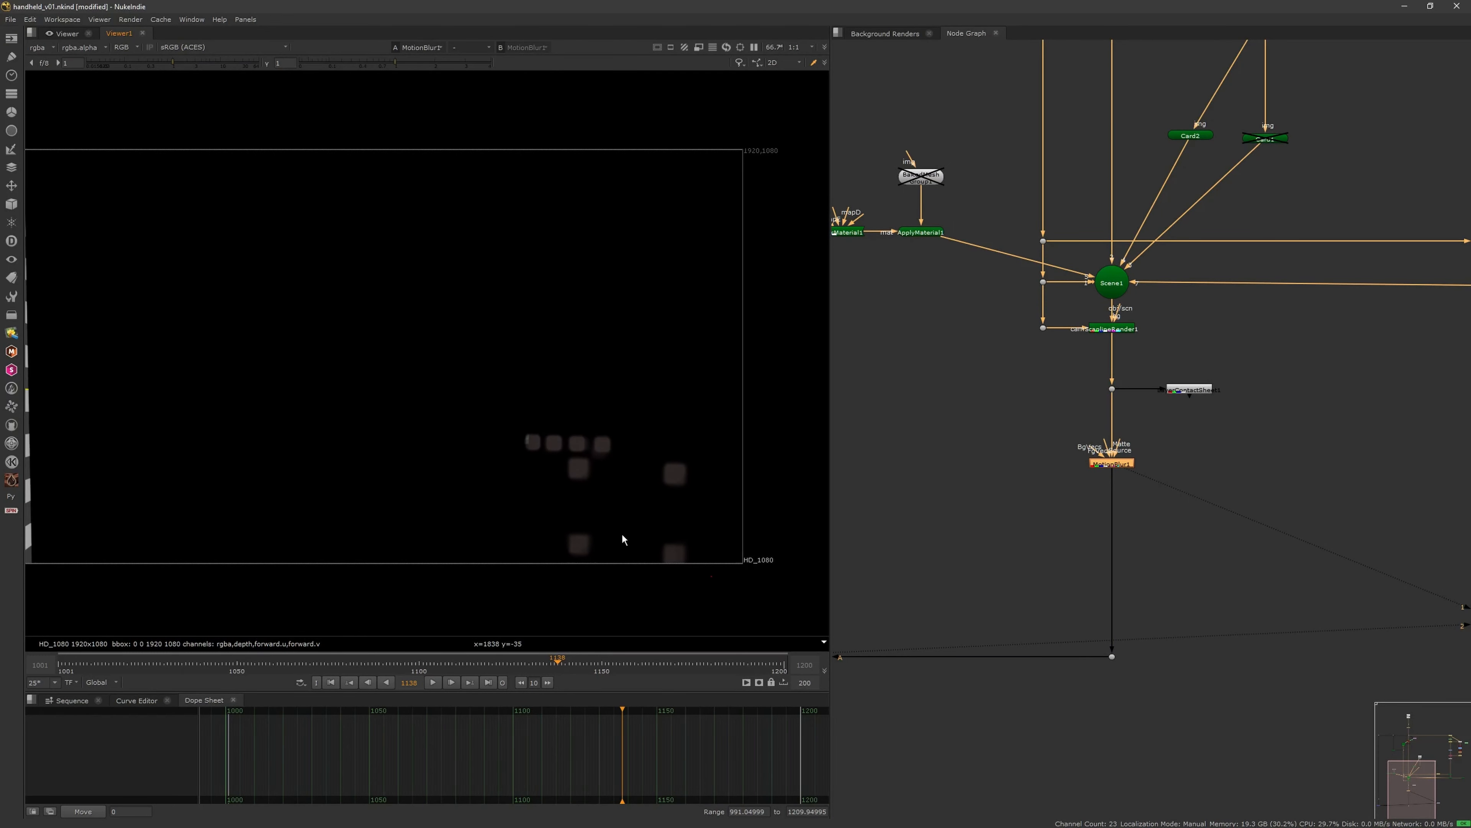
{"action": "scroll", "coordinate": [655, 513], "scroll_direction": "down", "scroll_amount": 2}
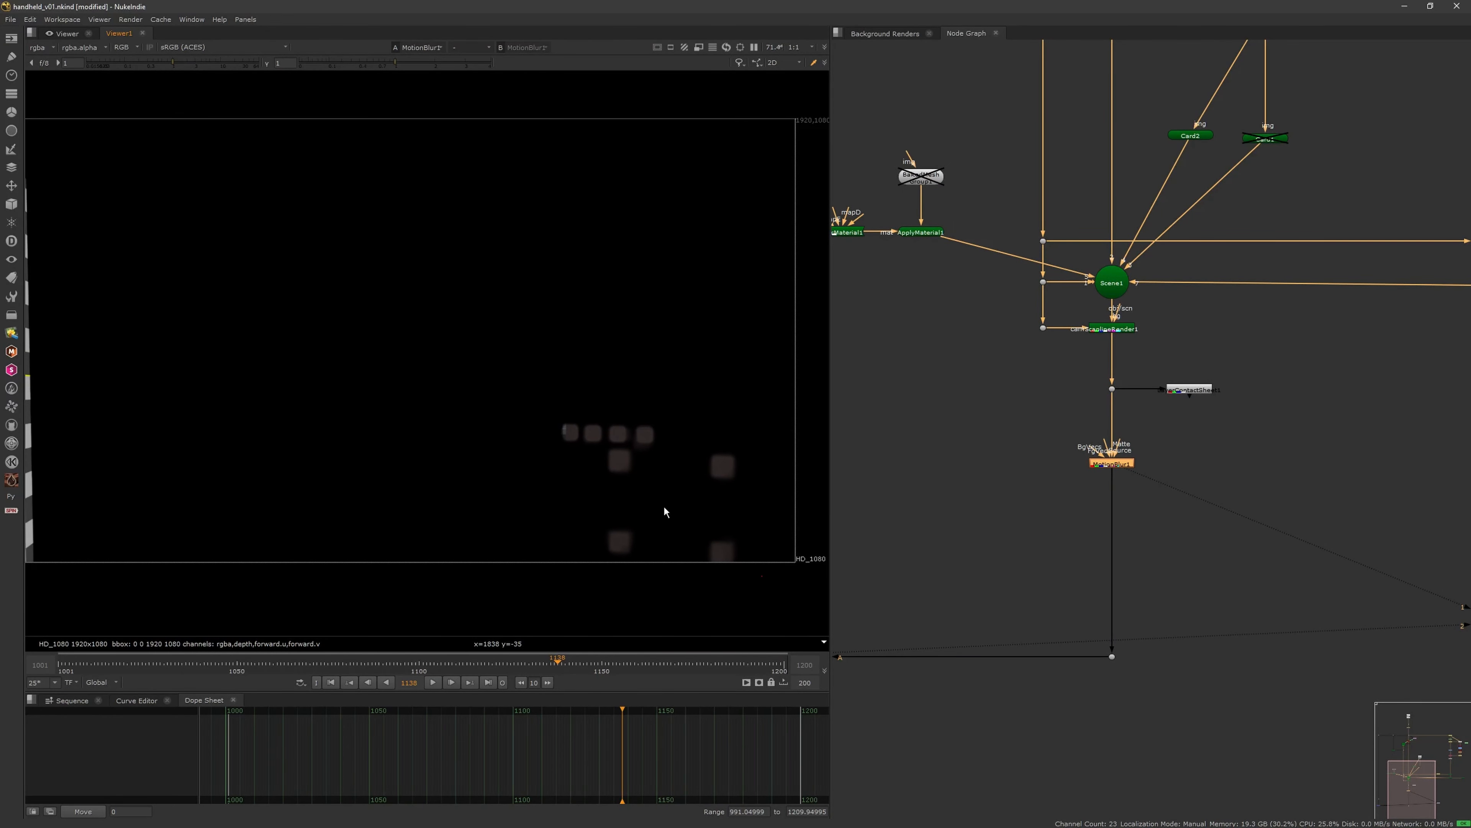
Review the MotionBlur1 settings, save the script and return the viewer to Merge1
{"action": "double_click", "coordinate": [1122, 465]}
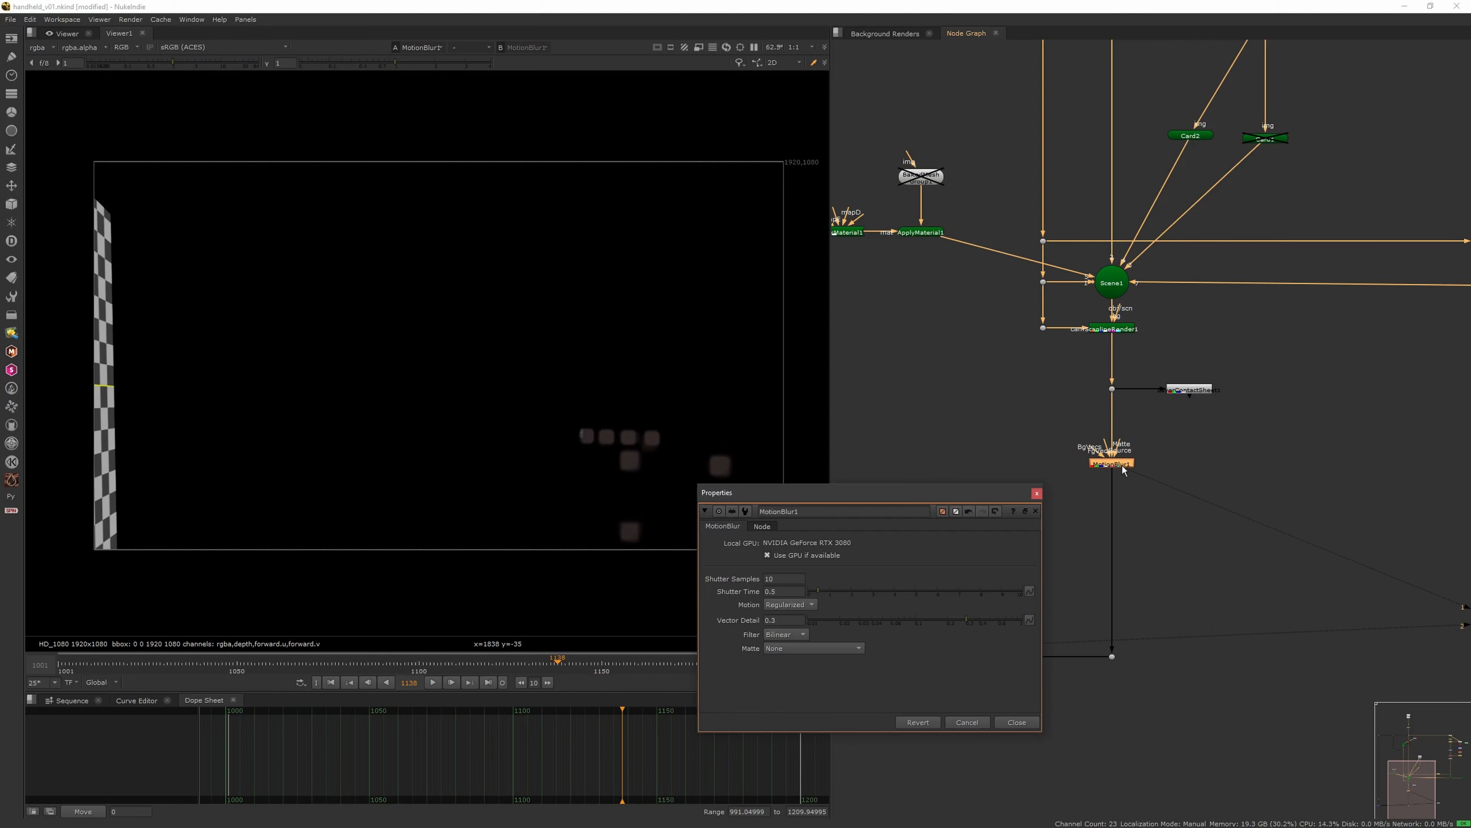
{"action": "left_click", "coordinate": [1037, 493]}
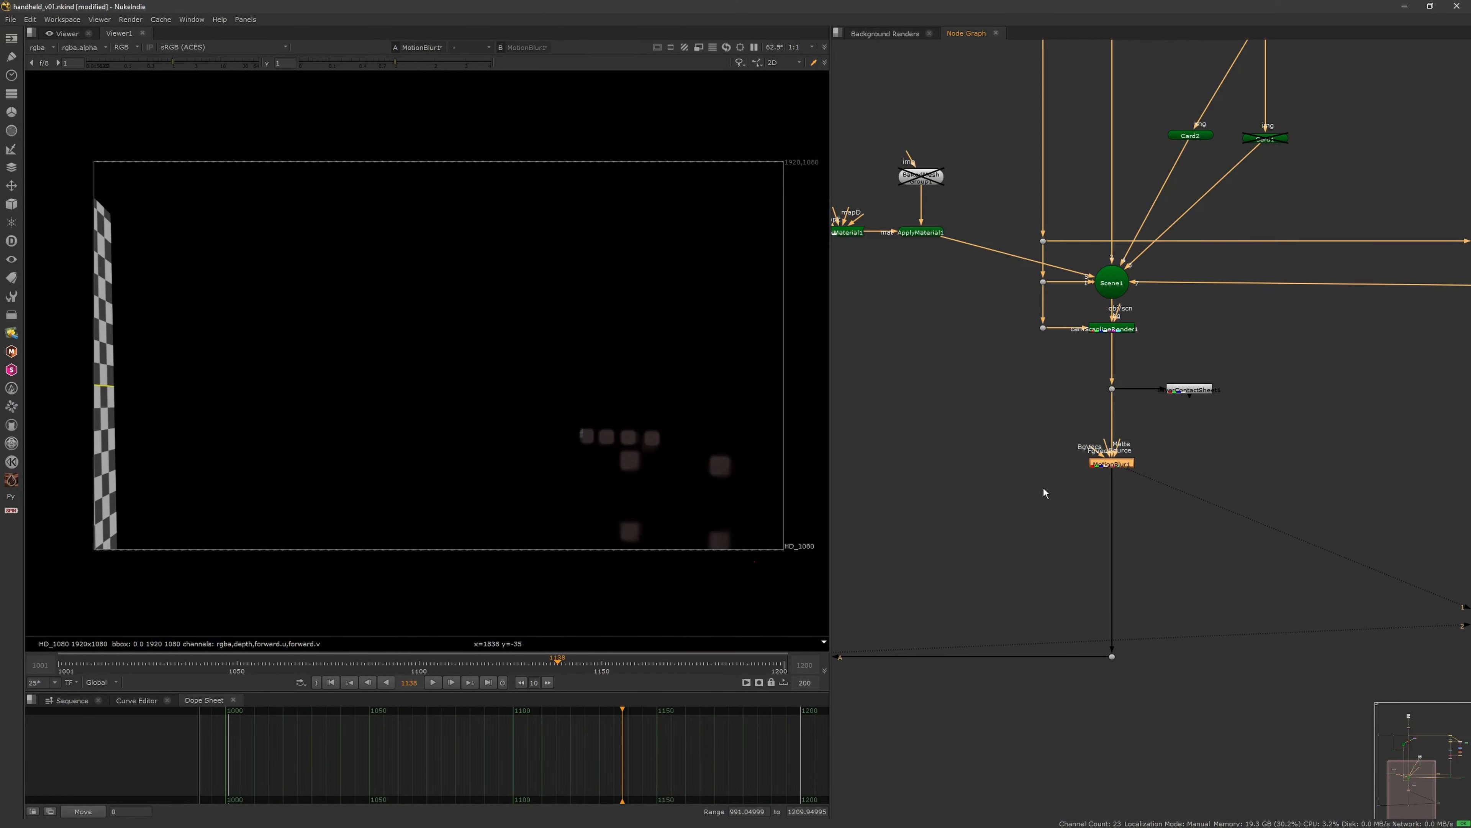
{"action": "key", "text": "ctrl+z"}
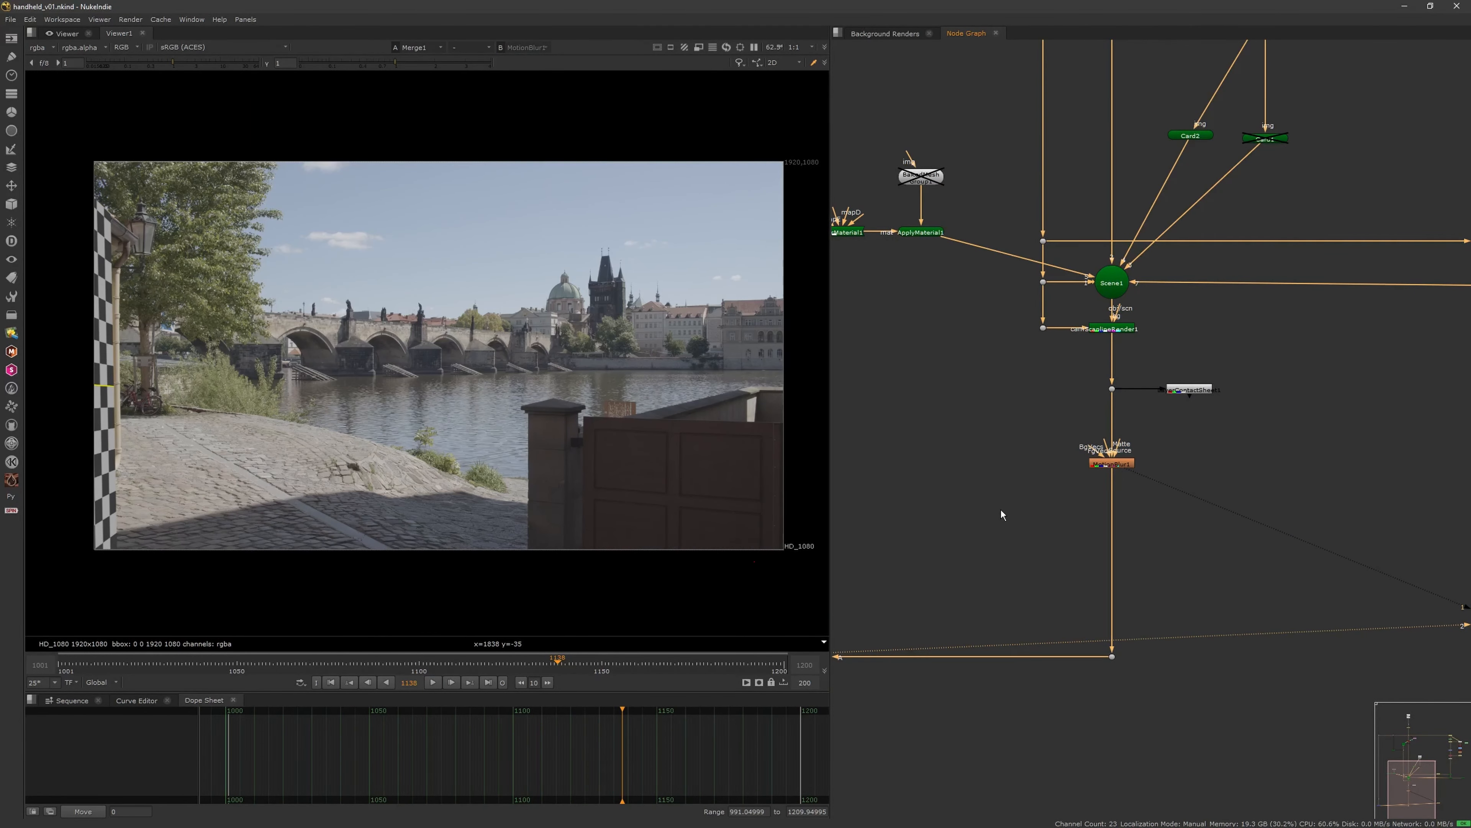
Scrub the composite back to frame 1001 and examine the patched gate up close
{"action": "left_click", "coordinate": [1002, 515]}
{"action": "left_click_drag", "start_coordinate": [409, 664], "coordinate": [259, 665]}
{"action": "left_click", "coordinate": [331, 682]}
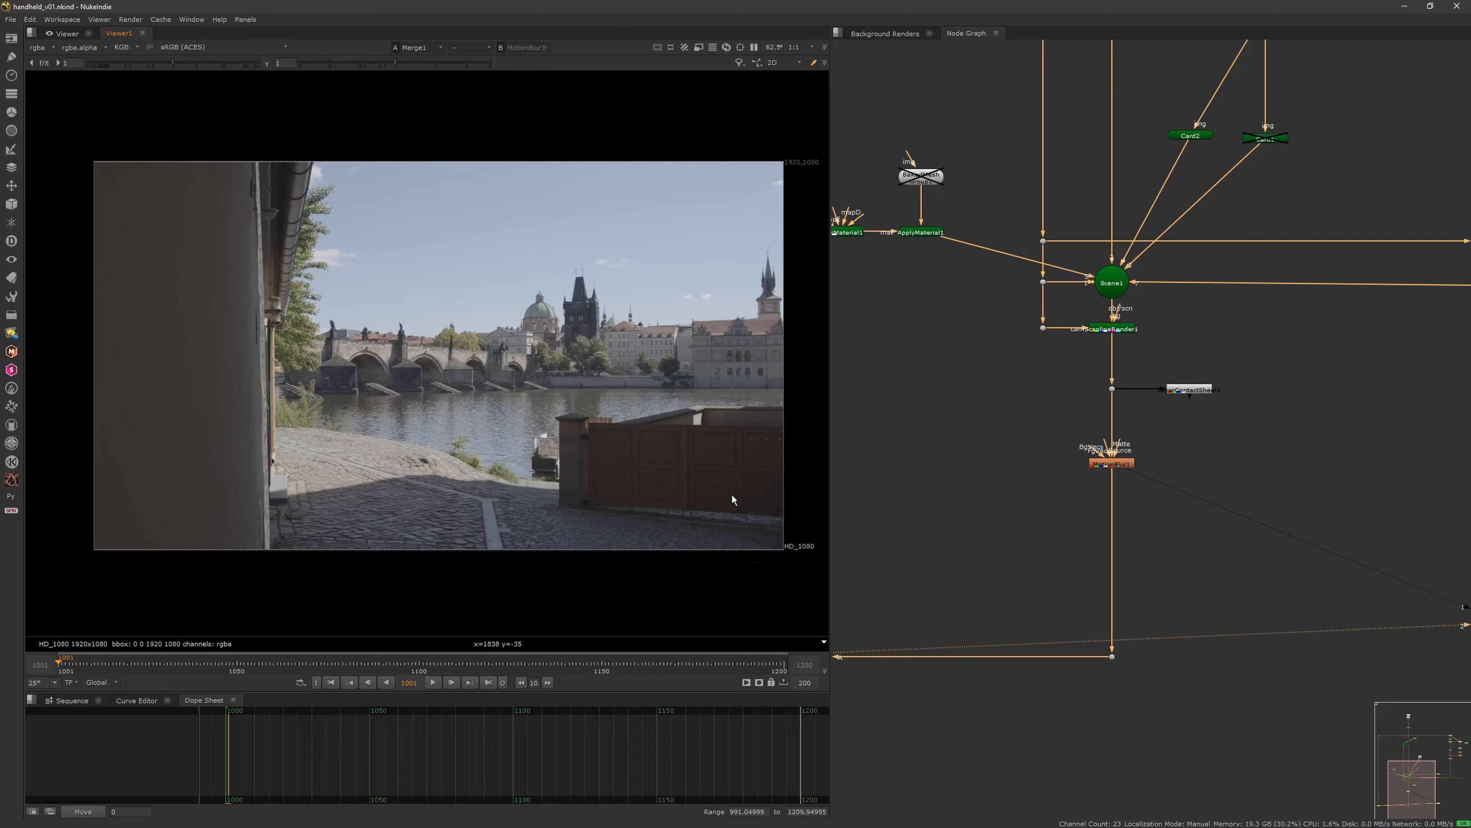
{"action": "scroll", "coordinate": [611, 487], "scroll_direction": "up", "scroll_amount": 6}
Set a slightly adjusted gain keyframe on Grade2 at frame 1001 to match the gate patch
{"action": "middle_click_drag", "start_coordinate": [1238, 297], "coordinate": [1102, 379]}
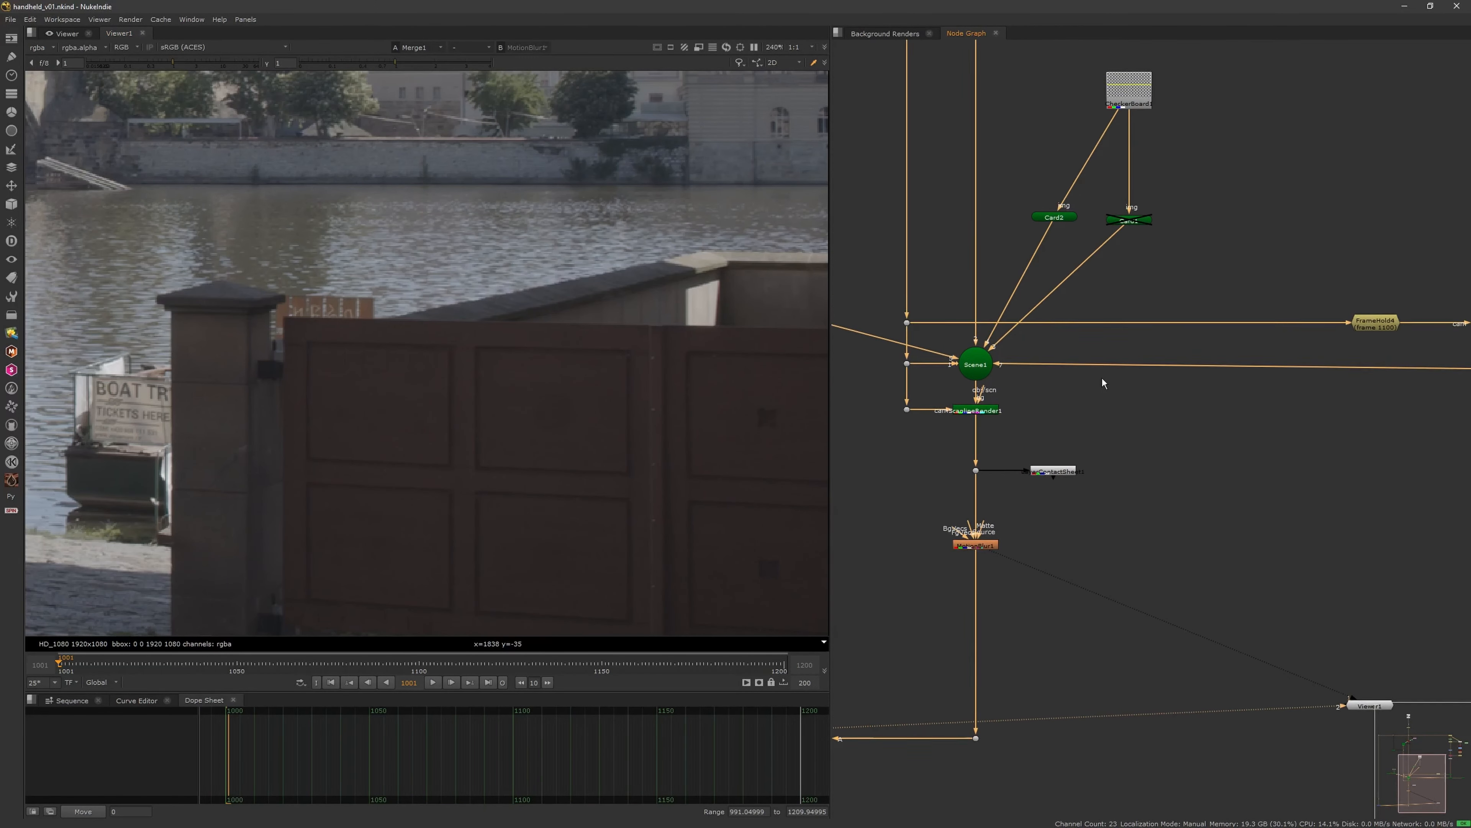
{"action": "middle_click_drag", "start_coordinate": [1396, 414], "coordinate": [1137, 405]}
{"action": "scroll", "coordinate": [1185, 331], "scroll_direction": "down", "scroll_amount": 3}
{"action": "middle_click_drag", "start_coordinate": [1184, 331], "coordinate": [1104, 485]}
{"action": "scroll", "coordinate": [1155, 289], "scroll_direction": "up", "scroll_amount": 3}
{"action": "double_click", "coordinate": [1162, 323]}
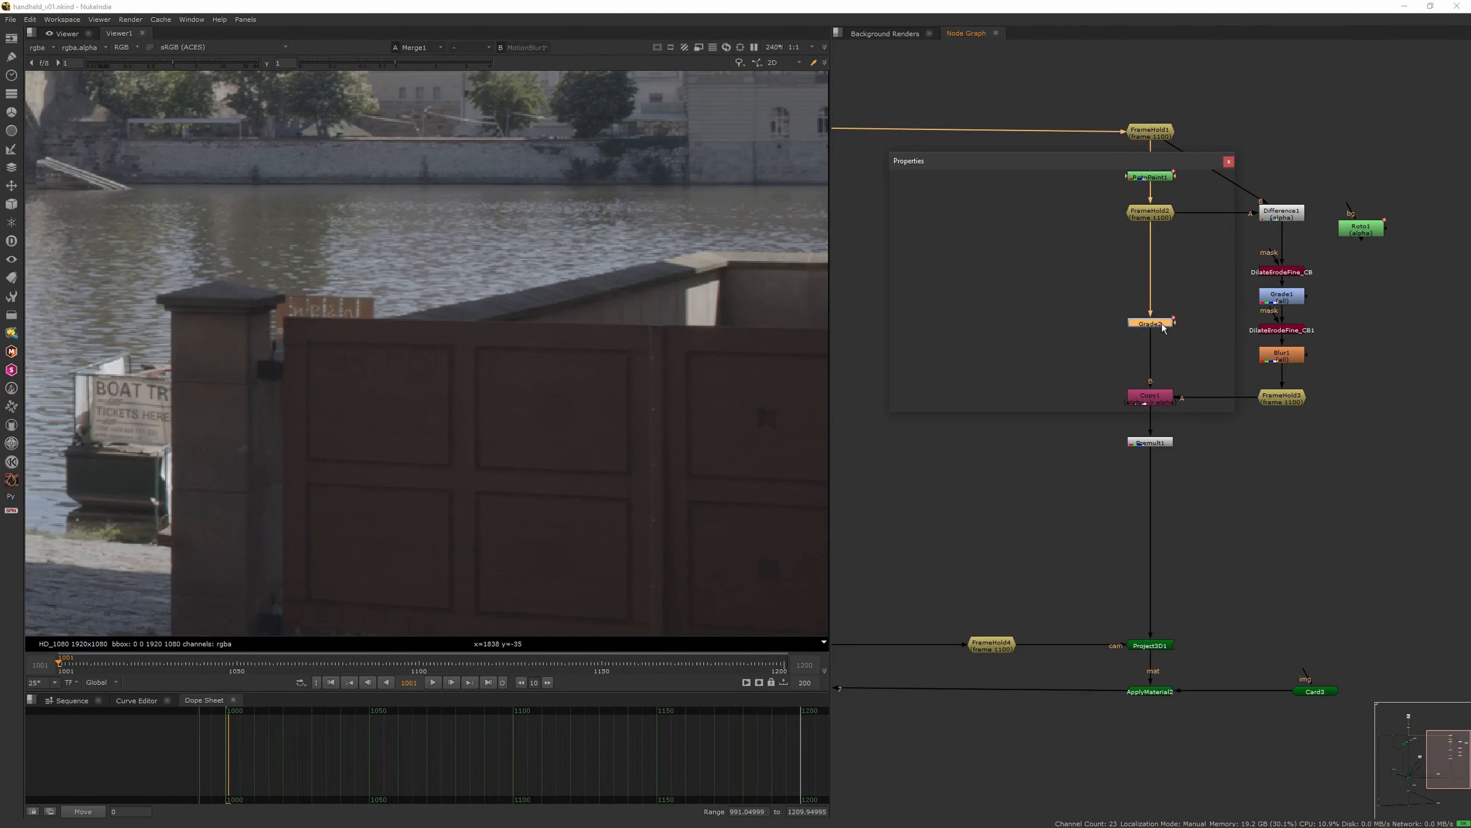
{"action": "double_click", "coordinate": [981, 262]}
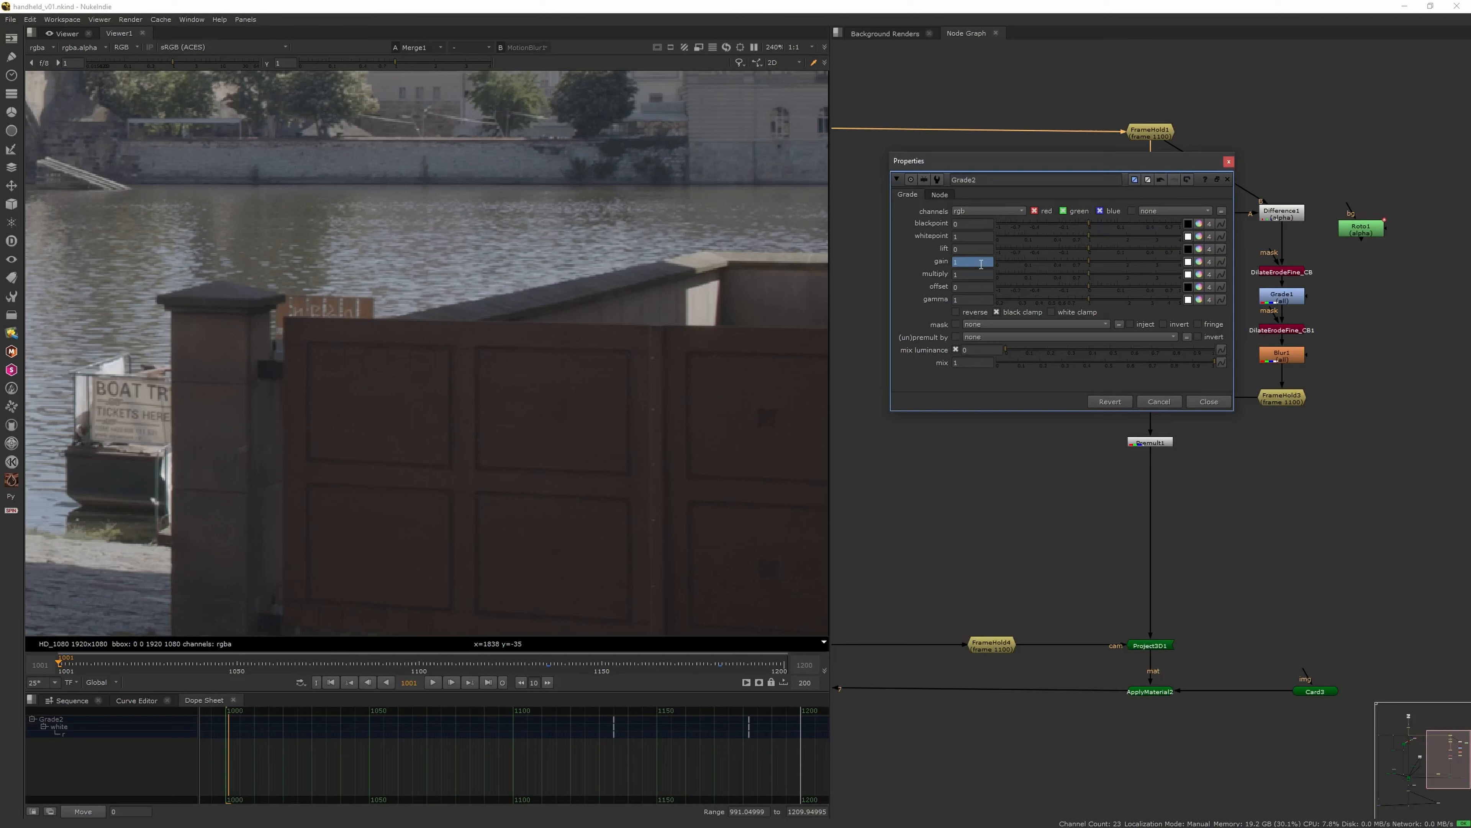
{"action": "left_click", "coordinate": [981, 261]}
{"action": "type", "text": ".1"}
{"action": "key", "text": "Down"}
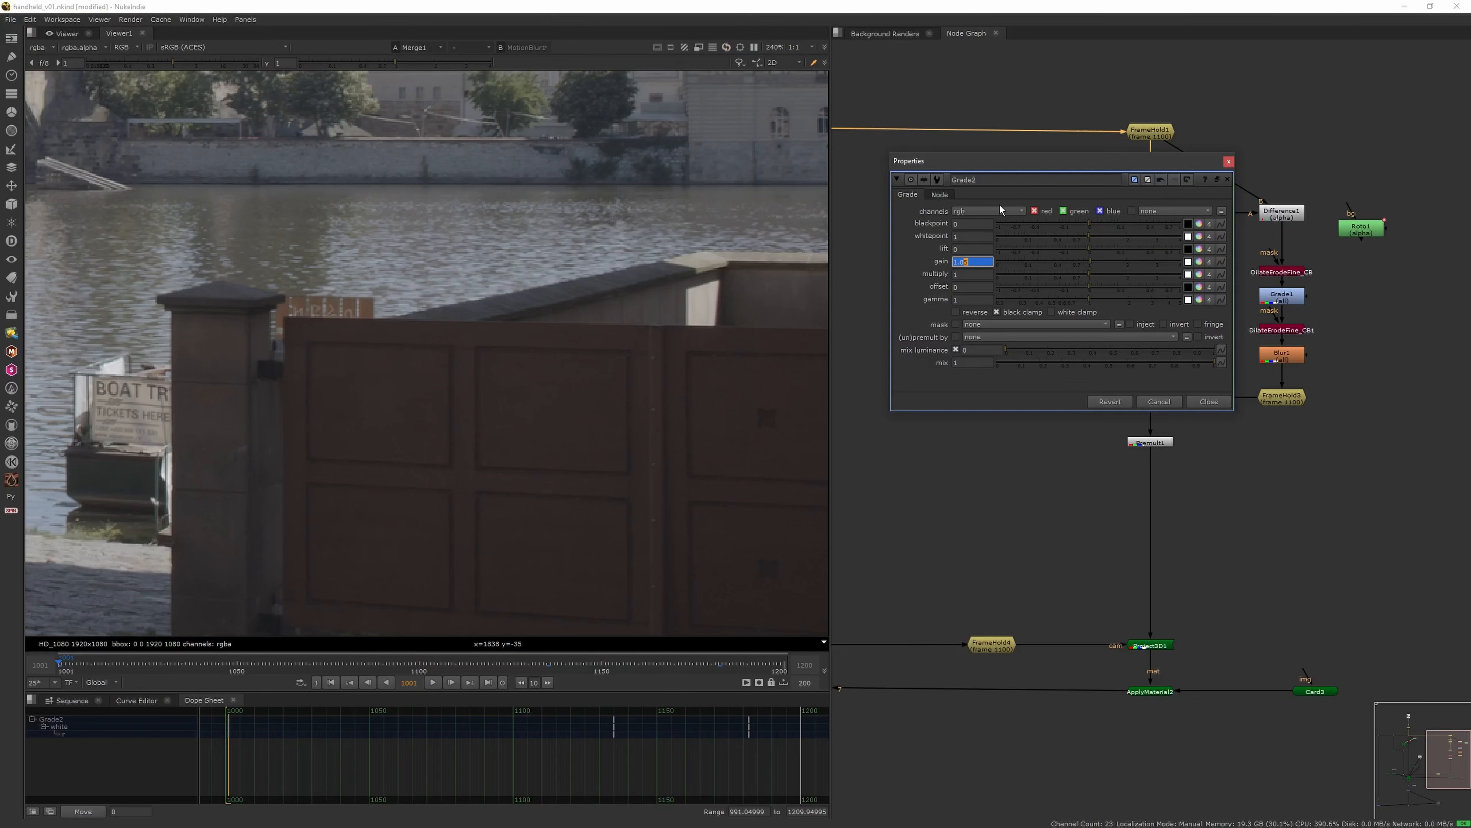
Disable the MotionBlur1 node below ScanlineRender1
{"action": "middle_click_drag", "start_coordinate": [1029, 620], "coordinate": [1470, 390]}
{"action": "left_click", "coordinate": [1035, 637]}
{"action": "key", "text": "d"}
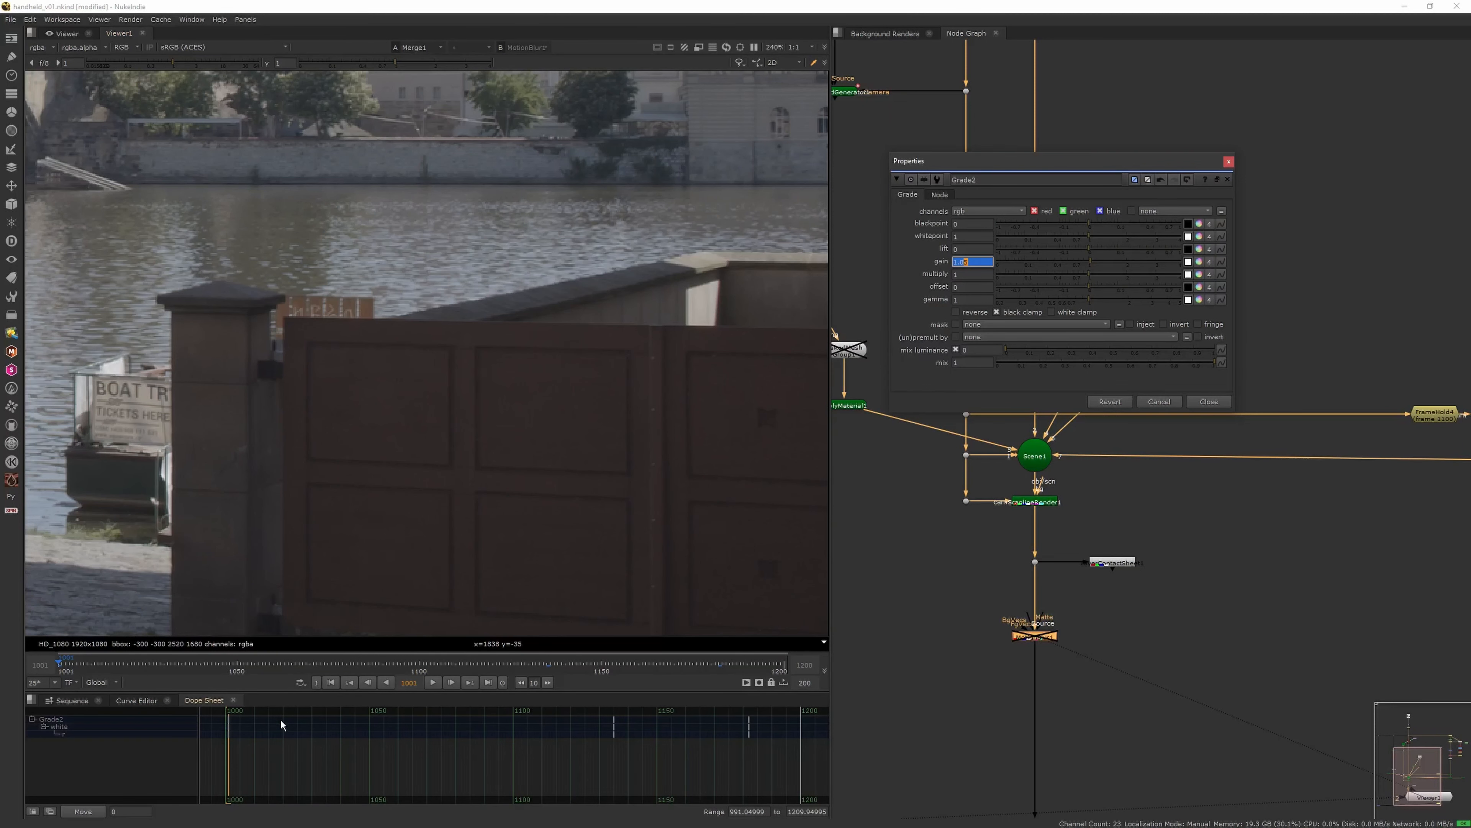
Scrub to frame 1027 to check the grade, close the Grade2 properties and save the script
{"action": "left_click_drag", "start_coordinate": [367, 711], "coordinate": [306, 707]}
{"action": "scroll", "coordinate": [637, 464], "scroll_direction": "down", "scroll_amount": 5}
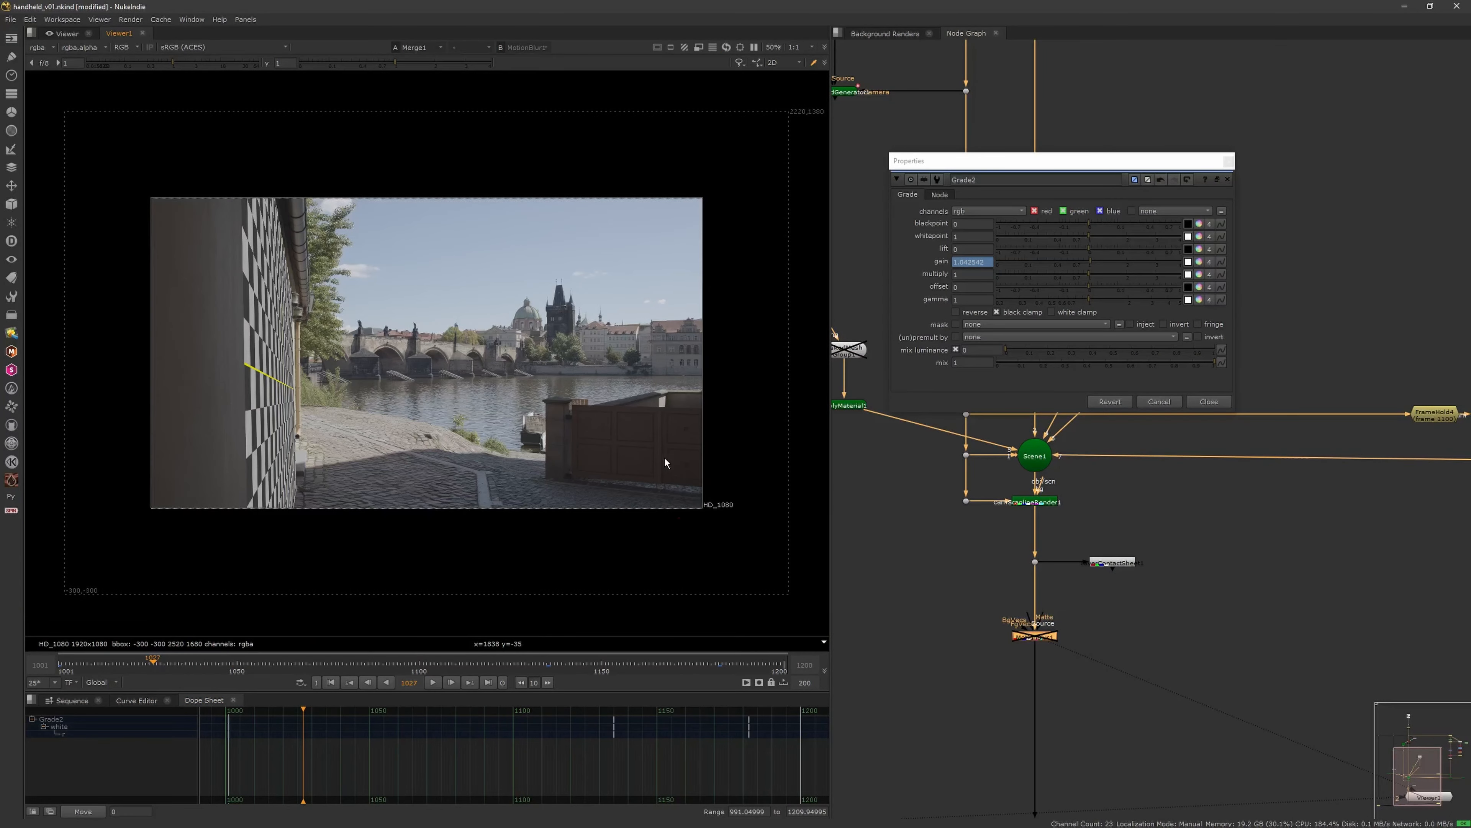
{"action": "left_click", "coordinate": [1213, 401]}
{"action": "key", "text": "ctrl+s"}
Add an unconnected CopyBBox node beside the pipe below MotionBlur1
{"action": "middle_click_drag", "start_coordinate": [991, 783], "coordinate": [1049, 570]}
{"action": "scroll", "coordinate": [1053, 602], "scroll_direction": "down", "scroll_amount": 3}
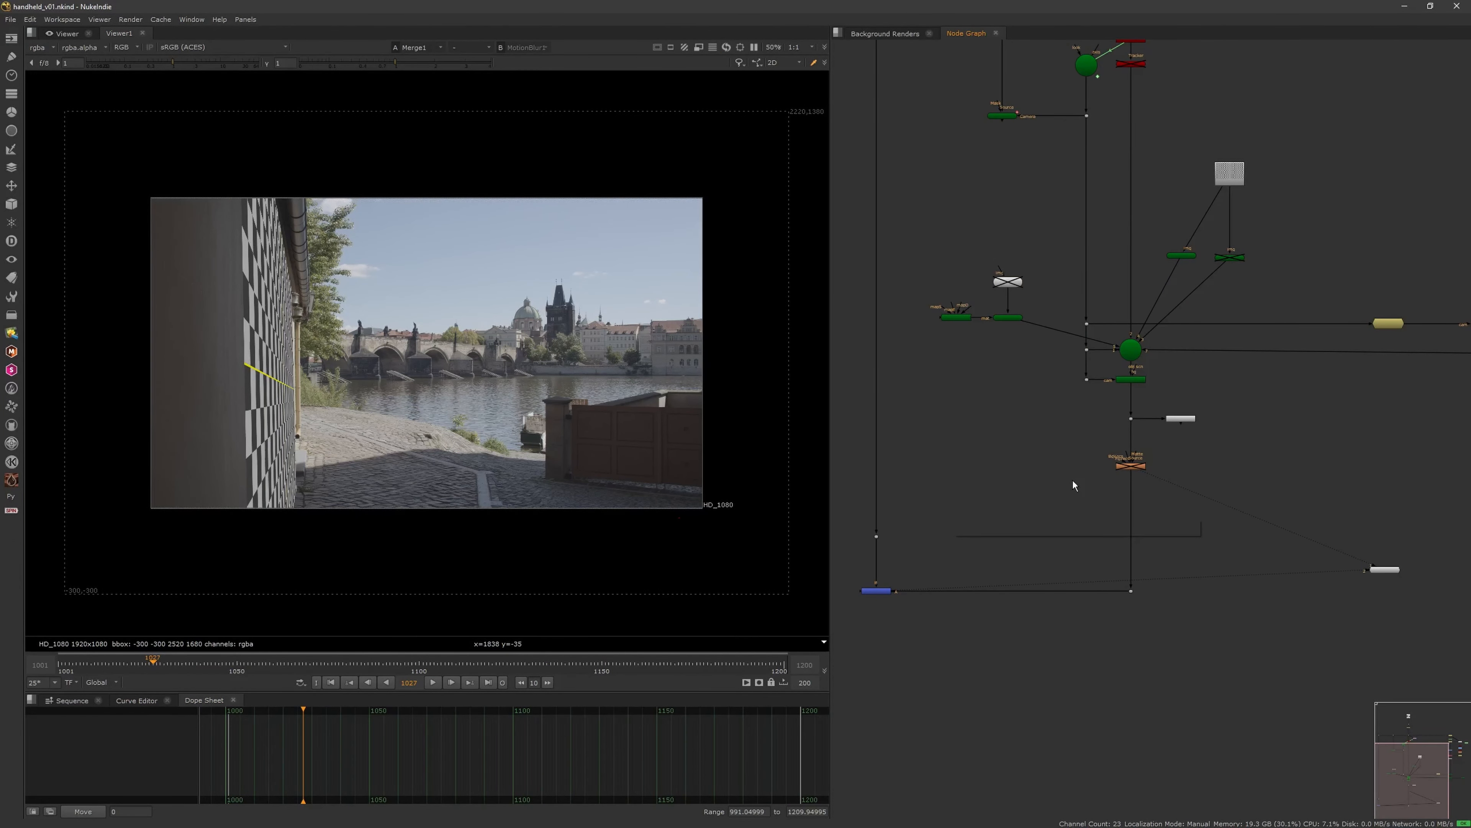
{"action": "key", "text": "Tab"}
{"action": "type", "text": "copy"}
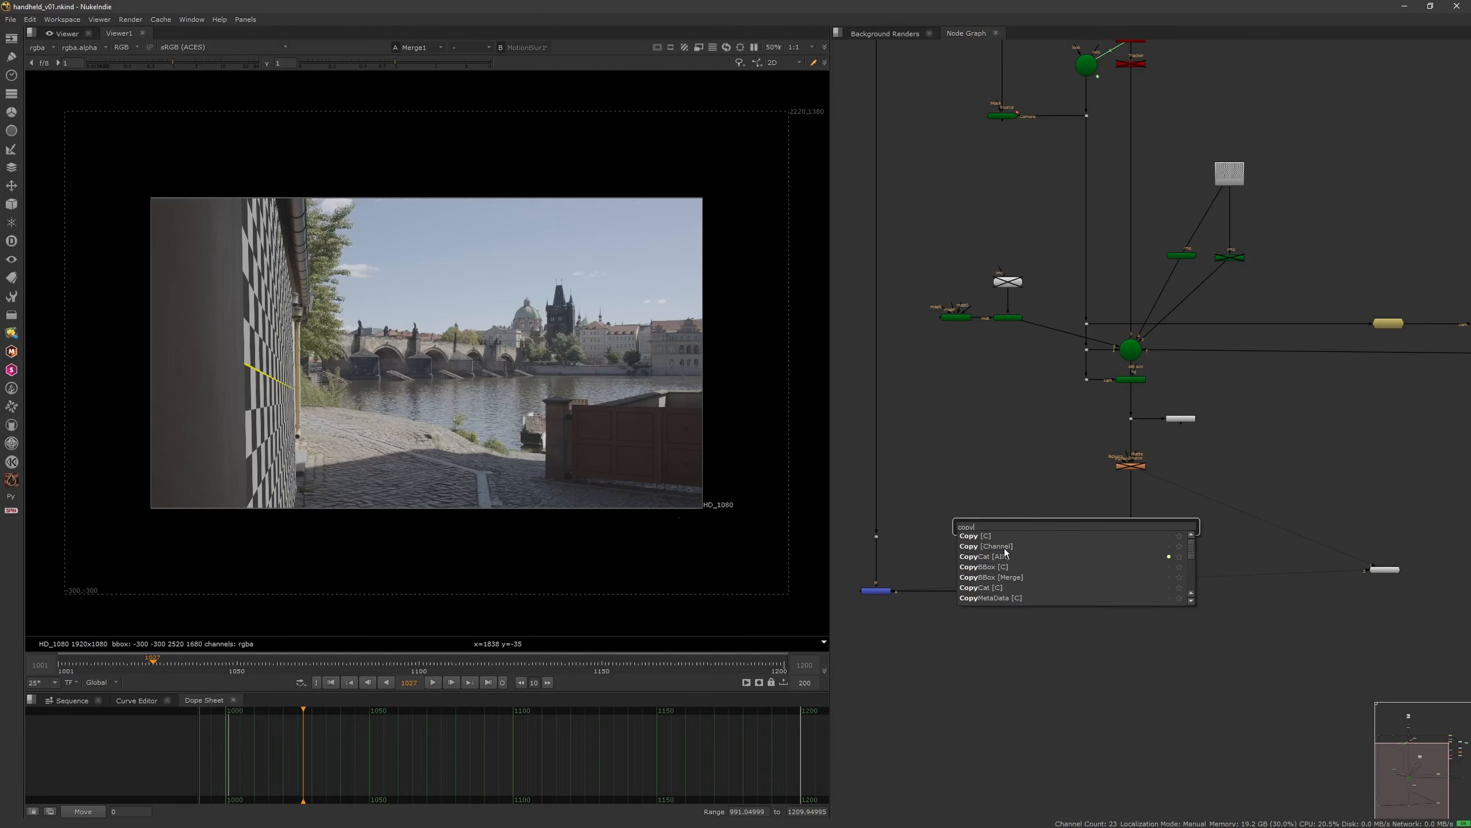
{"action": "left_click", "coordinate": [1003, 567]}
{"action": "left_click", "coordinate": [1030, 474]}
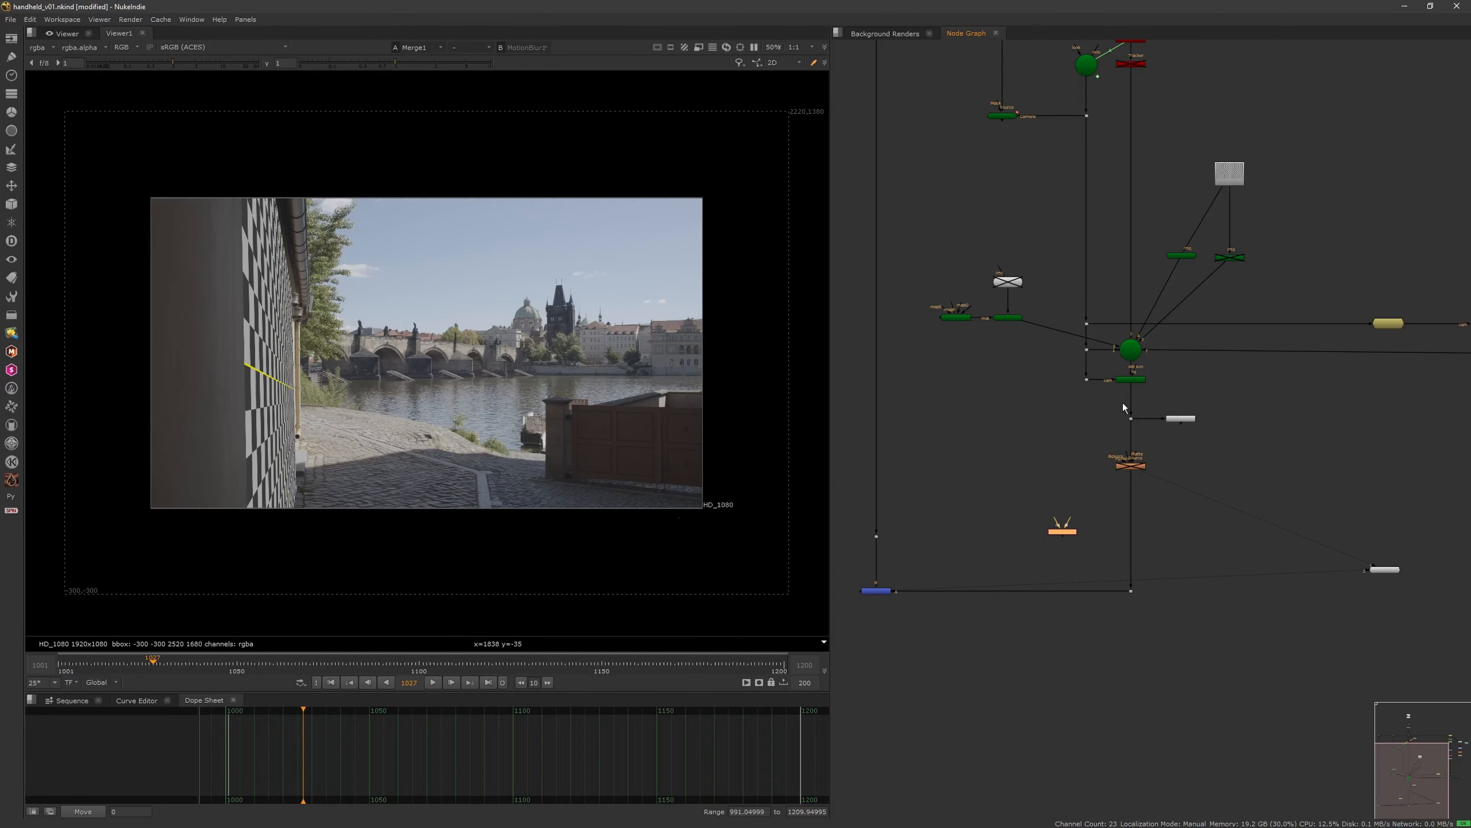
Set ScanlineRender1's overscan to 100 and close its properties
{"action": "double_click", "coordinate": [1129, 380]}
{"action": "left_click", "coordinate": [872, 358]}
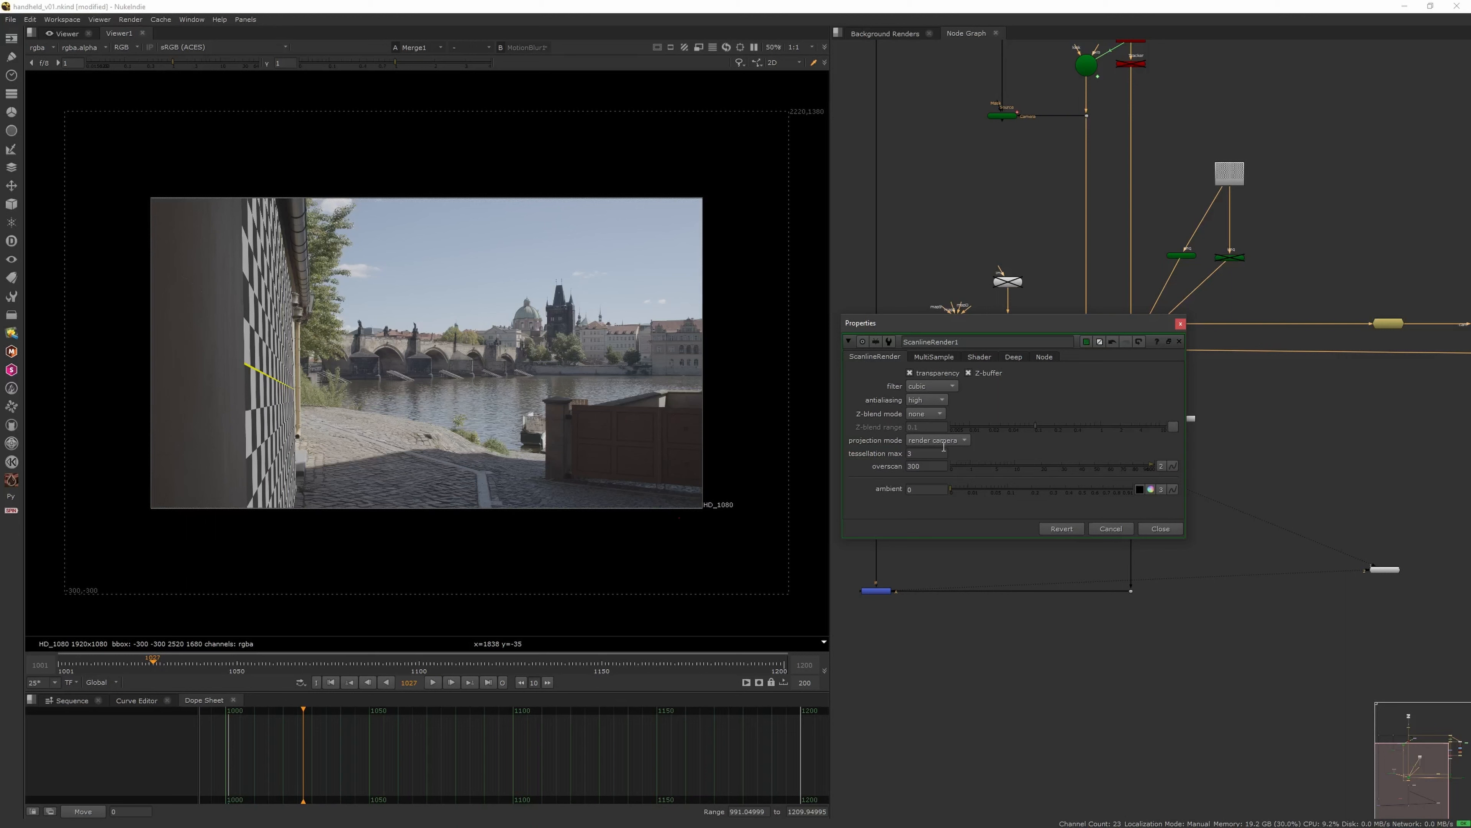
{"action": "double_click", "coordinate": [939, 465]}
{"action": "type", "text": "100"}
{"action": "key", "text": "Return"}
{"action": "left_click", "coordinate": [1160, 528]}
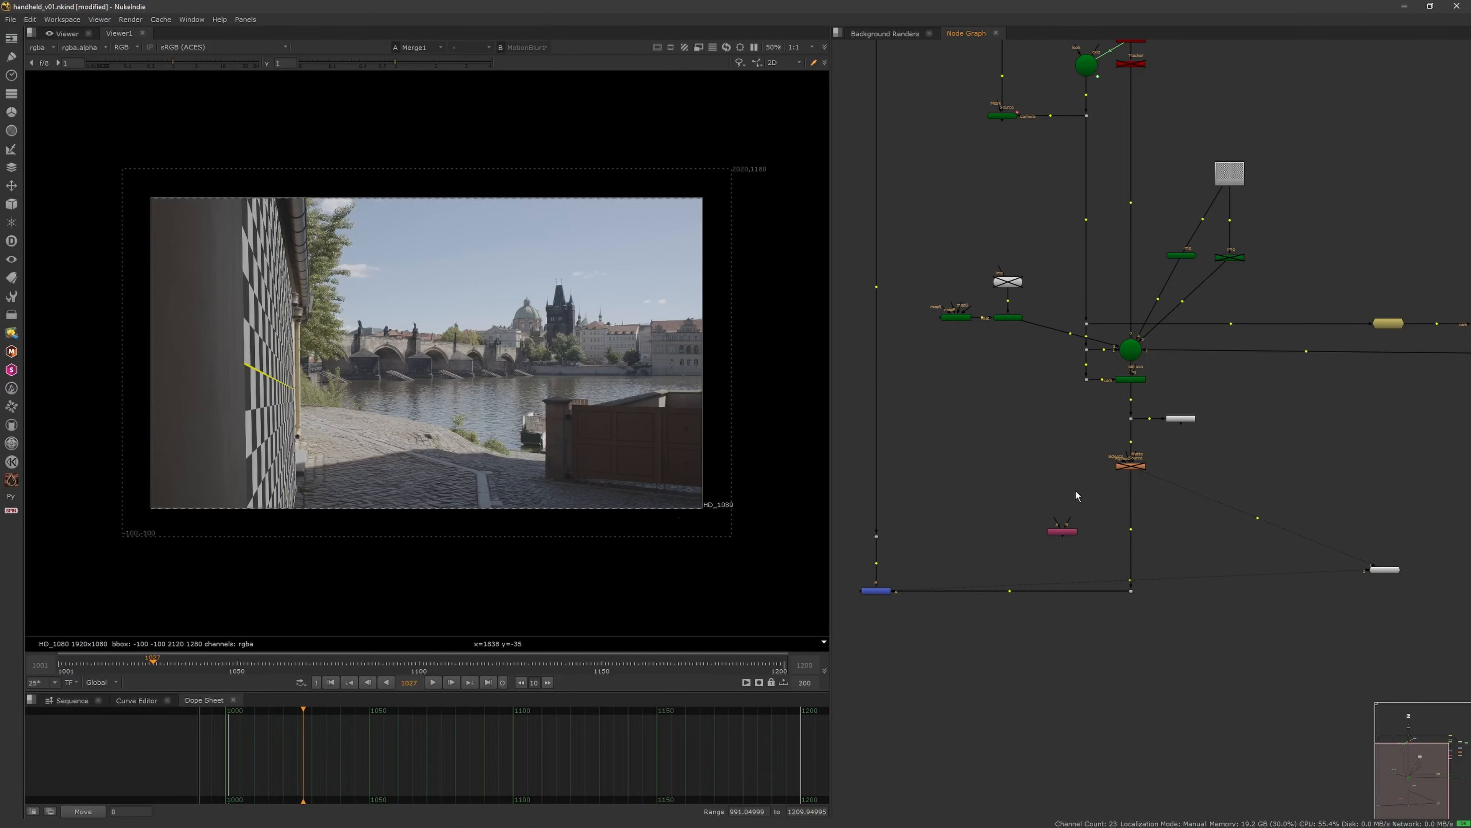
Insert CopyBBox above MotionBlur1, connect it to the realigned dot on the plate pipe, and scrub through the composite
{"action": "left_click", "coordinate": [1131, 467]}
{"action": "mouse_move", "coordinate": [1133, 467]}
{"action": "left_mouse_down"}
{"action": "mouse_move", "coordinate": [1139, 515]}
{"action": "mouse_move", "coordinate": [1130, 458]}
{"action": "left_mouse_up"}
{"action": "left_click_drag", "start_coordinate": [1065, 532], "coordinate": [1128, 467]}
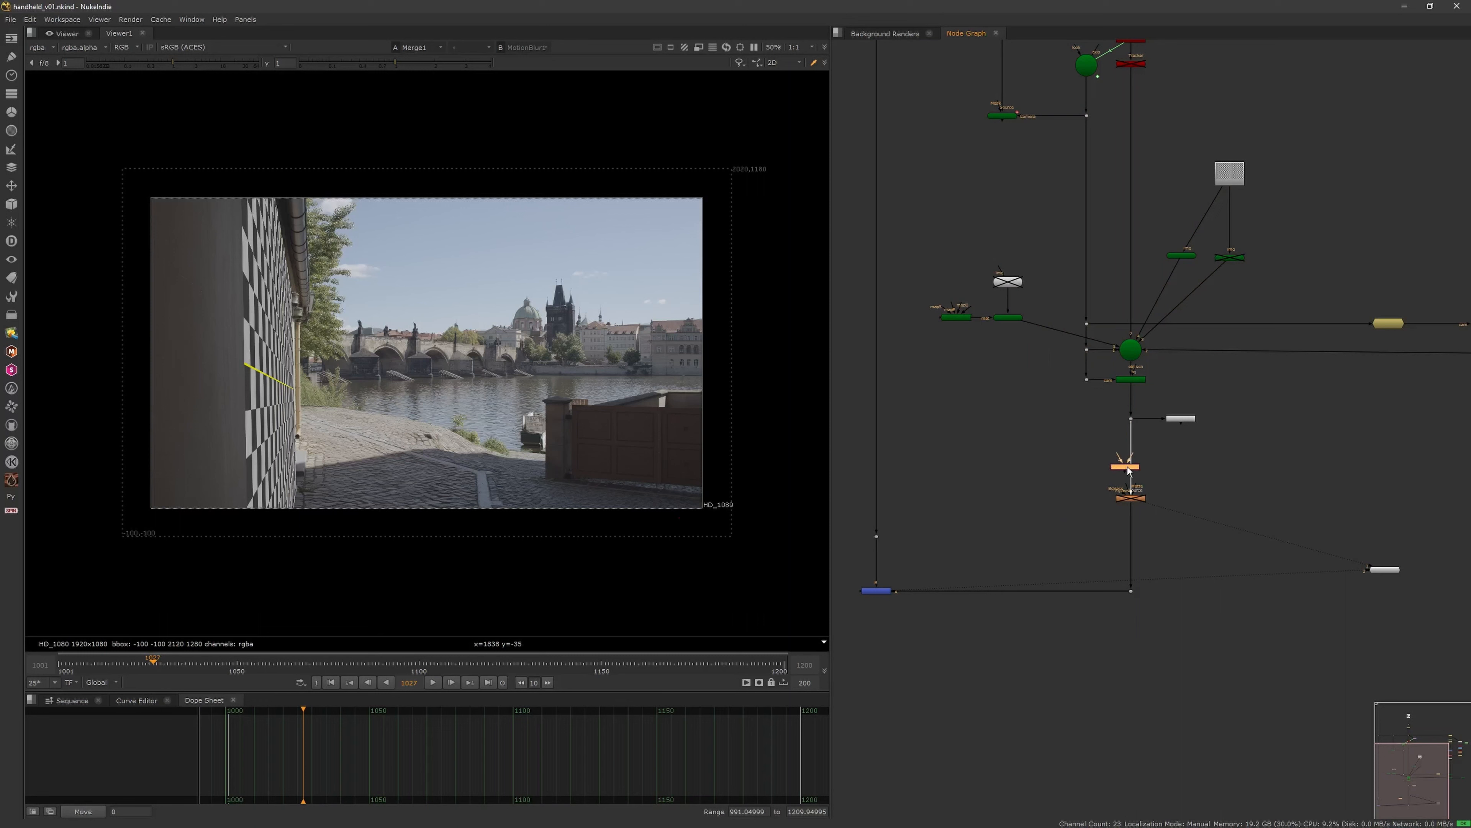
{"action": "left_click_drag", "start_coordinate": [877, 534], "coordinate": [875, 473]}
{"action": "left_click_drag", "start_coordinate": [1130, 460], "coordinate": [1133, 523]}
{"action": "left_click", "coordinate": [1160, 463]}
{"action": "left_click", "coordinate": [1063, 544]}
{"action": "left_click_drag", "start_coordinate": [418, 668], "coordinate": [350, 668]}
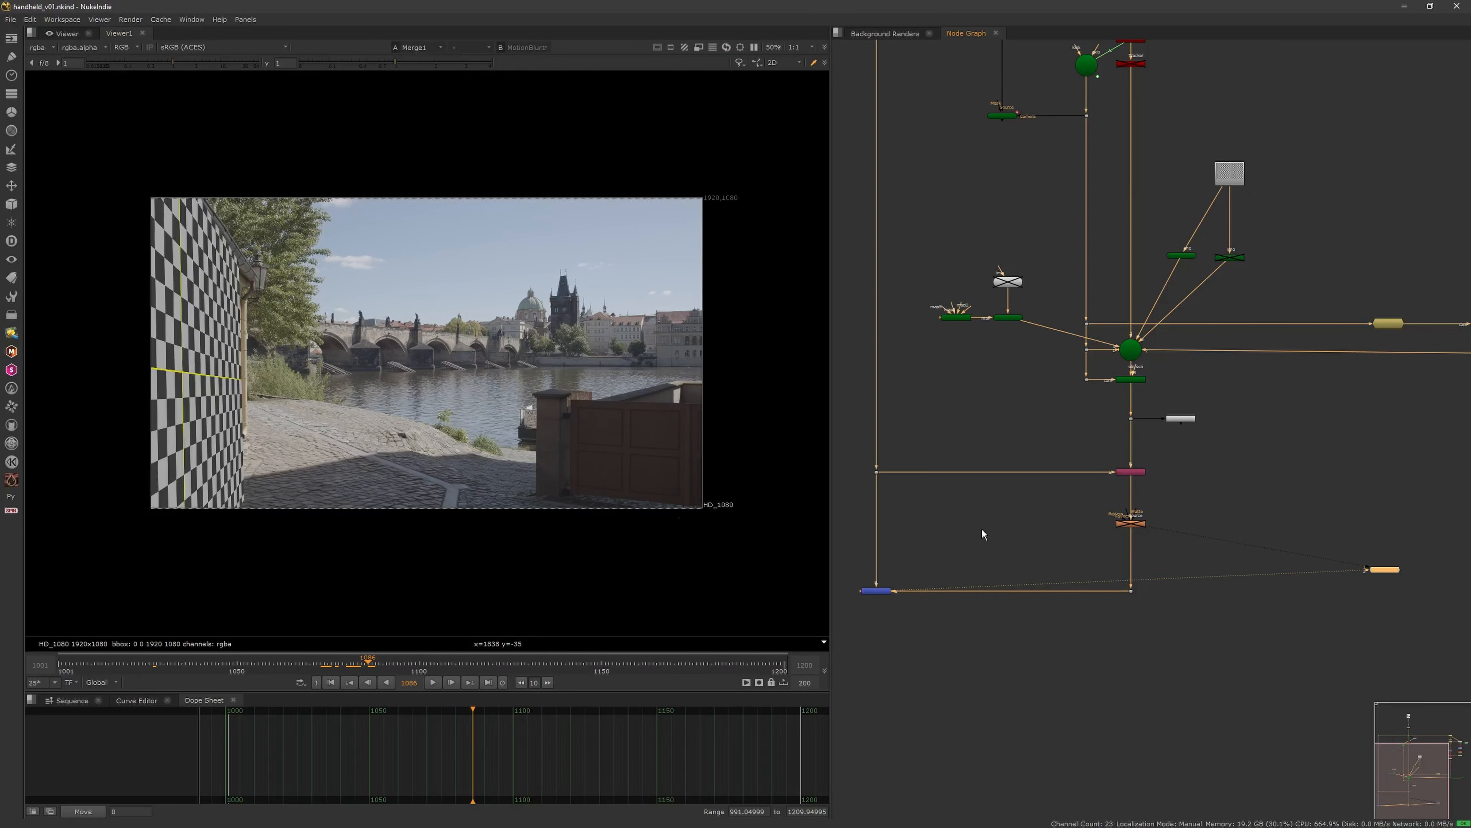
View the original plate from the FrameRange node and scrub to frame 1044
{"action": "middle_click_drag", "start_coordinate": [939, 490], "coordinate": [990, 601]}
{"action": "scroll", "coordinate": [1169, 280], "scroll_direction": "down", "scroll_amount": 3}
{"action": "mouse_move", "coordinate": [1155, 118]}
{"action": "middle_mouse_down"}
{"action": "mouse_move", "coordinate": [1169, 281]}
{"action": "mouse_move", "coordinate": [1119, 280]}
{"action": "middle_mouse_up"}
{"action": "left_click_drag", "start_coordinate": [1110, 251], "coordinate": [1169, 221]}
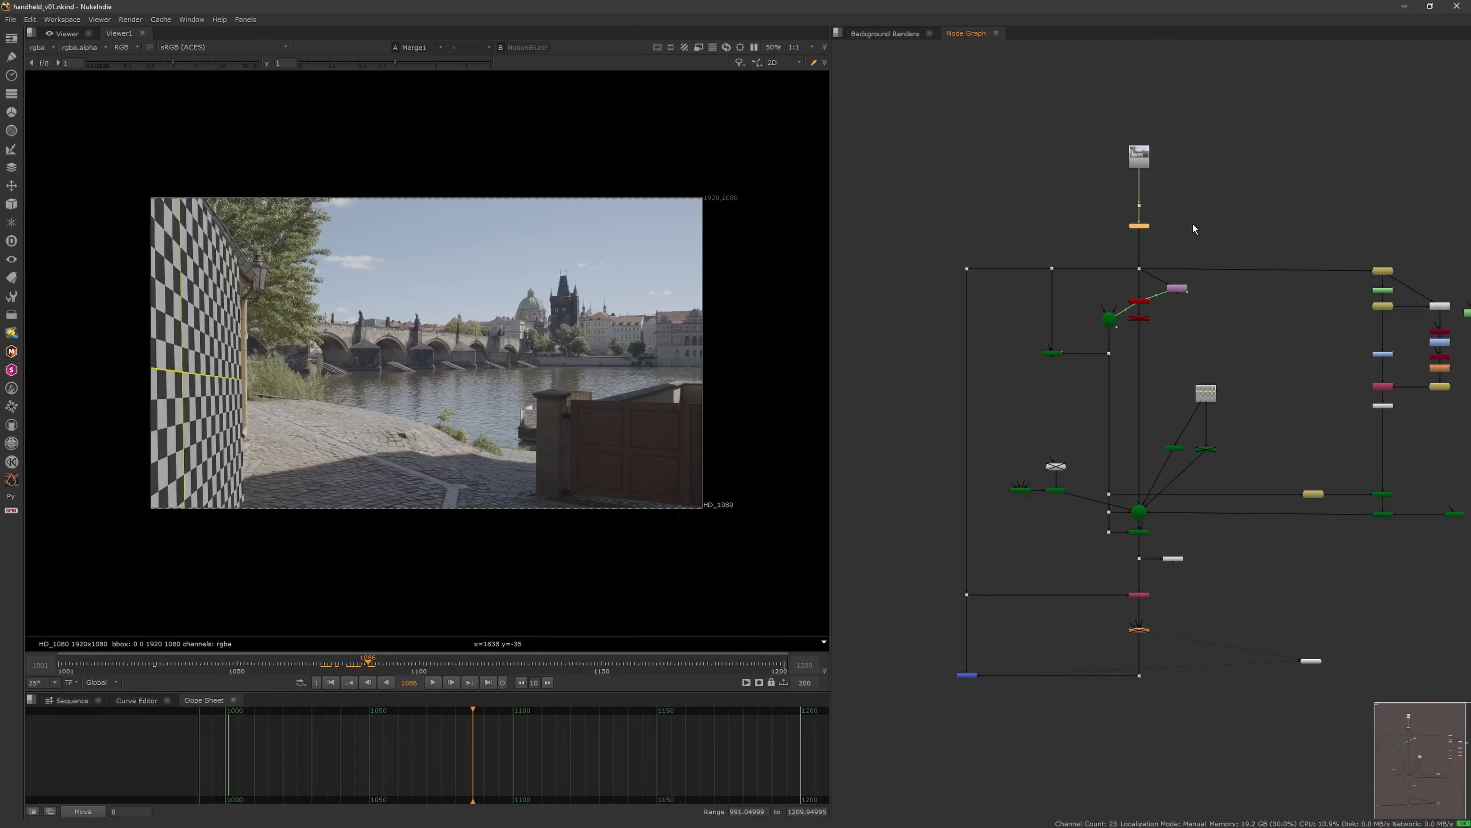
{"action": "key", "text": "1"}
{"action": "left_click_drag", "start_coordinate": [299, 659], "coordinate": [214, 659]}
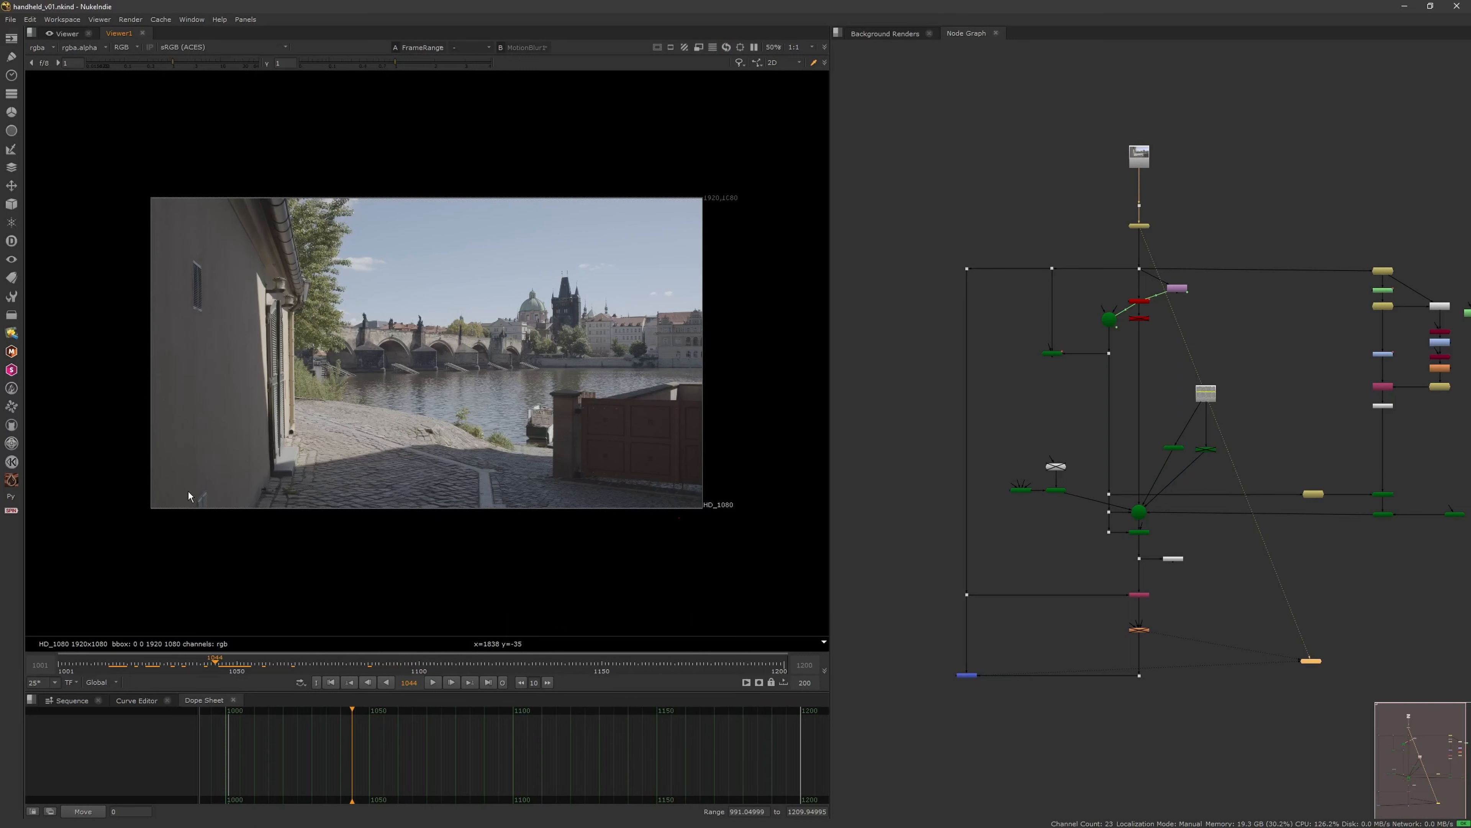
Rearrange the top of the patch branch and add a corner dot in the plate pipe above FrameHold1
{"action": "middle_click_drag", "start_coordinate": [1139, 455], "coordinate": [941, 428]}
{"action": "middle_click_drag", "start_coordinate": [1002, 316], "coordinate": [1083, 349]}
{"action": "scroll", "coordinate": [1083, 349], "scroll_direction": "up", "scroll_amount": 3}
{"action": "middle_click_drag", "start_coordinate": [1206, 353], "coordinate": [1041, 382]}
{"action": "left_click_drag", "start_coordinate": [1130, 370], "coordinate": [1273, 274]}
{"action": "left_click_drag", "start_coordinate": [1257, 333], "coordinate": [1258, 329]}
{"action": "left_click", "coordinate": [1258, 329]}
{"action": "left_click", "coordinate": [1287, 262]}
{"action": "left_click_drag", "start_coordinate": [1138, 244], "coordinate": [1261, 346]}
{"action": "left_click", "coordinate": [1075, 276]}
{"action": "middle_click_drag", "start_coordinate": [1073, 280], "coordinate": [1063, 280]}
{"action": "left_click_drag", "start_coordinate": [992, 282], "coordinate": [1165, 276], "text": "ctrl"}
Shift the patch nodes from FrameHold1 to Premult1, with the mask column and Roto1, slightly down below the corner dot
{"action": "left_click", "coordinate": [1192, 393]}
{"action": "left_click_drag", "start_coordinate": [1108, 504], "coordinate": [1311, 287]}
{"action": "left_click_drag", "start_coordinate": [1297, 339], "coordinate": [1297, 356]}
{"action": "left_click", "coordinate": [1301, 362]}
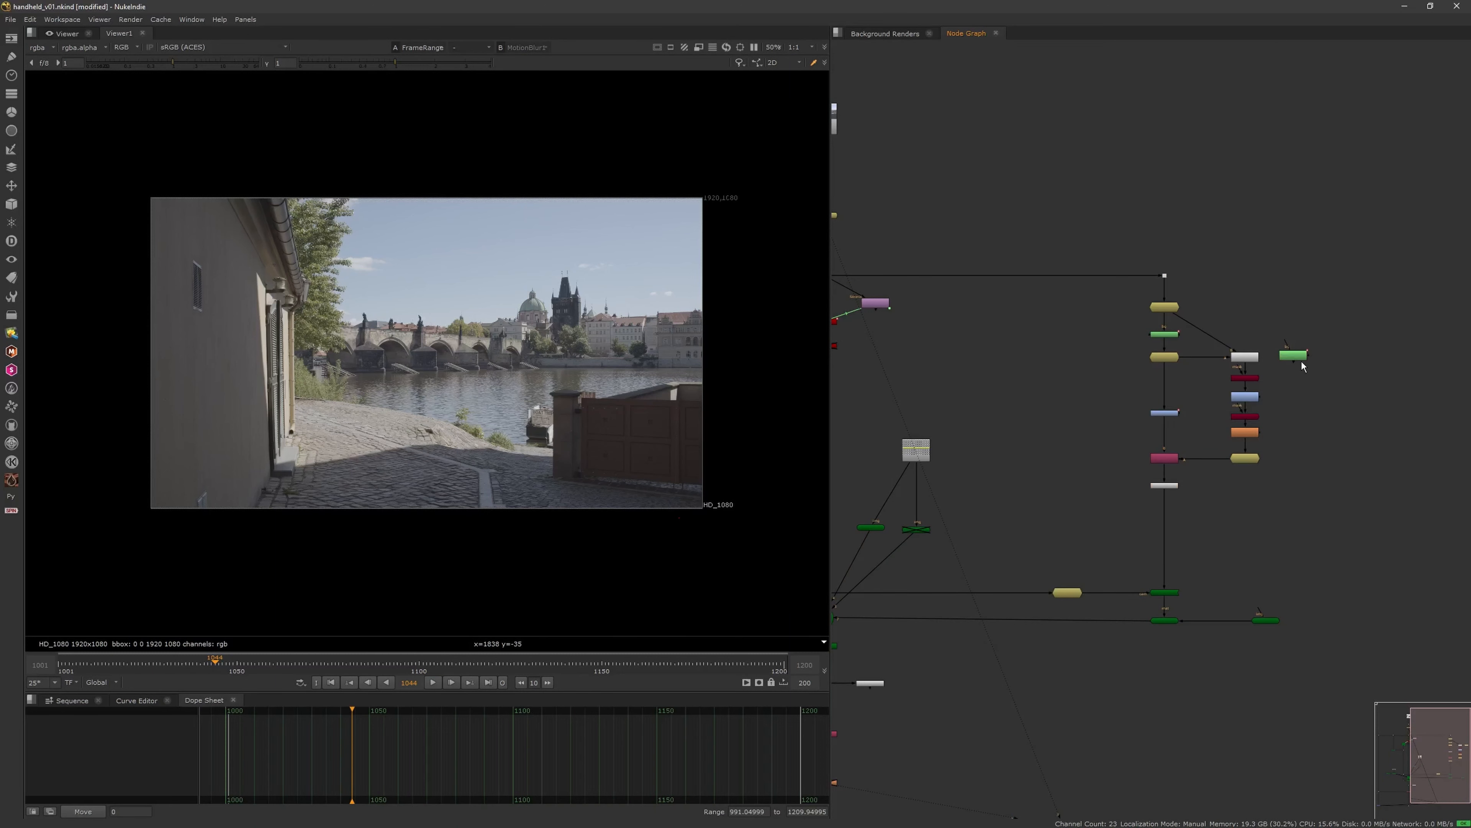
Move the whole patch projection branch, from its corner dot to Card3, further right and add a dot in the plate pipe
{"action": "scroll", "coordinate": [1282, 368], "scroll_direction": "down", "scroll_amount": 4}
{"action": "scroll", "coordinate": [1140, 349], "scroll_direction": "down", "scroll_amount": 4}
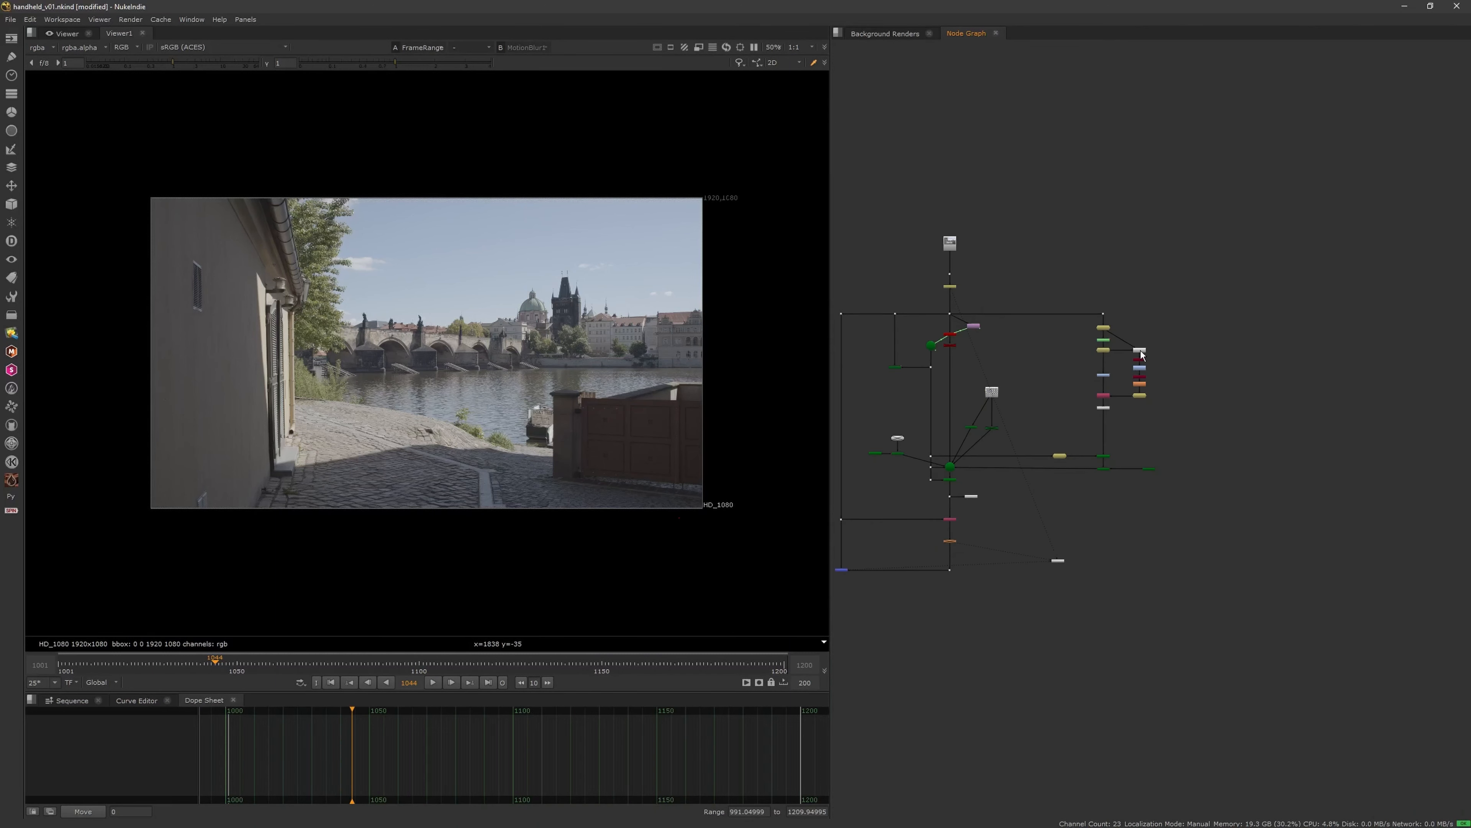
{"action": "left_click_drag", "start_coordinate": [1309, 271], "coordinate": [1192, 462]}
{"action": "left_click", "coordinate": [1189, 441]}
{"action": "scroll", "coordinate": [1162, 416], "scroll_direction": "up", "scroll_amount": 5}
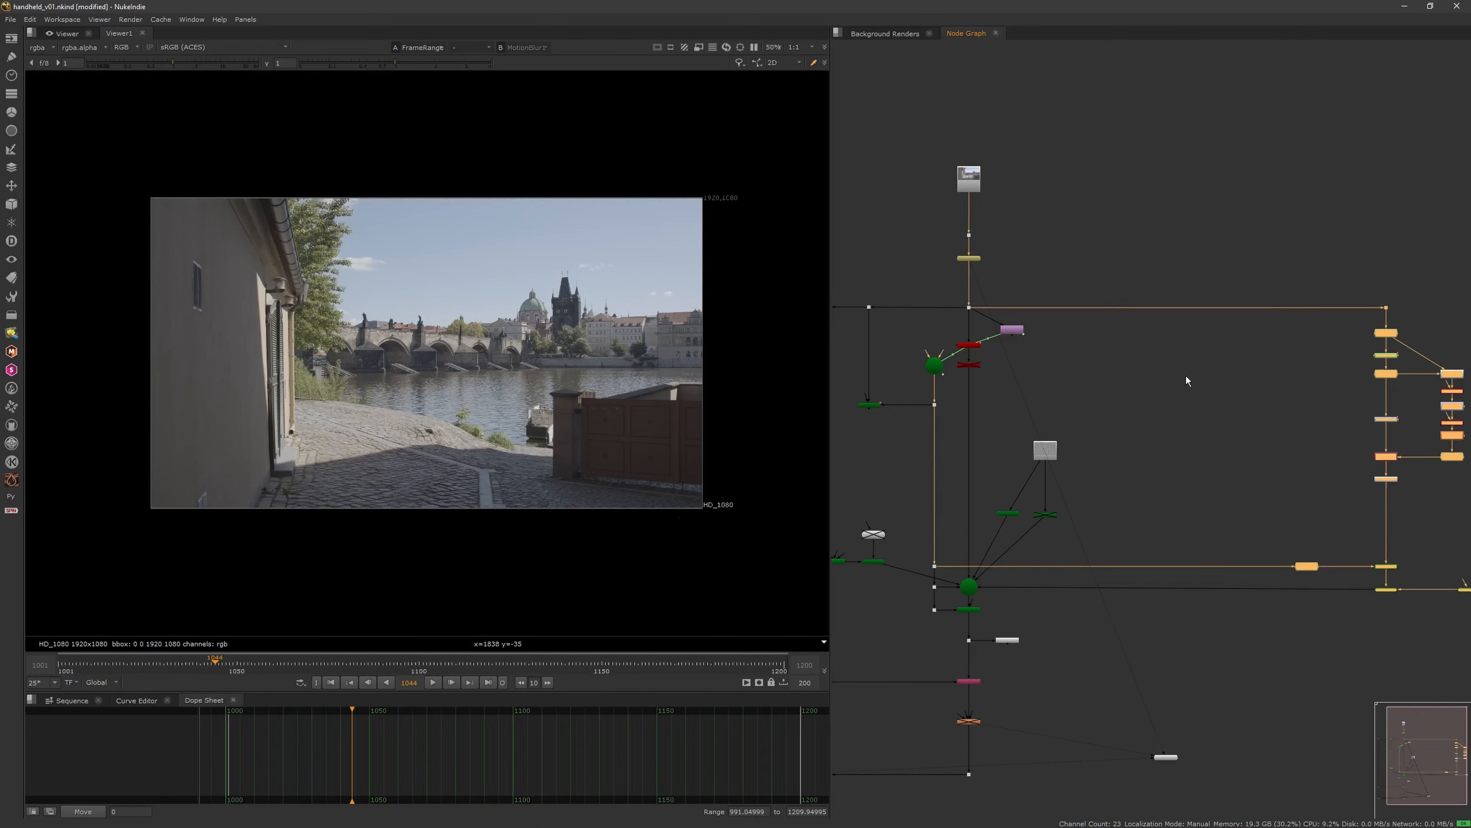
{"action": "scroll", "coordinate": [1183, 311], "scroll_direction": "up", "scroll_amount": 3}
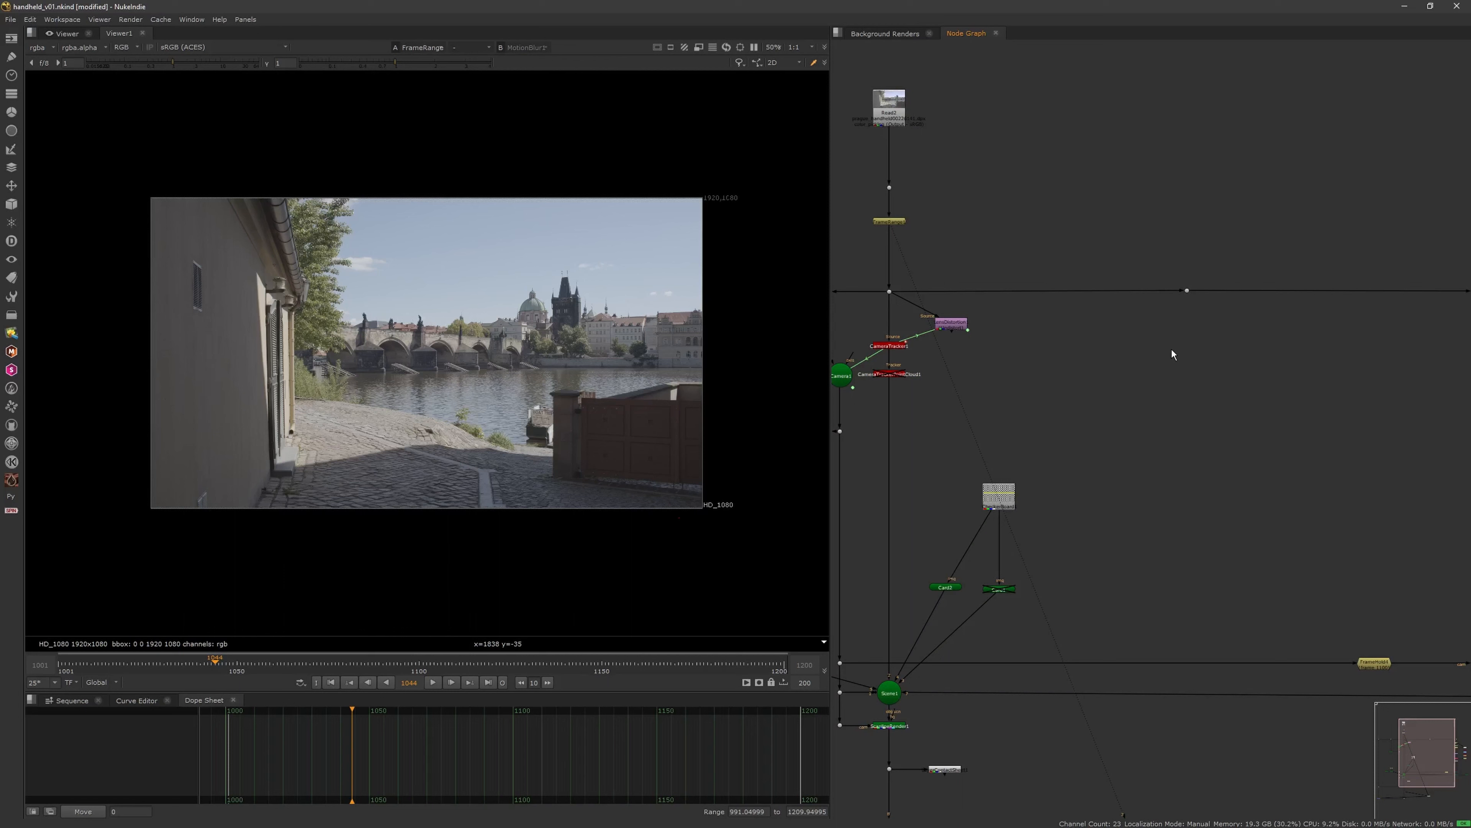
Add a FrameHold at frame 1044 below the new plate-pipe dot and view it
{"action": "key", "text": "Tab"}
{"action": "type", "text": "fra"}
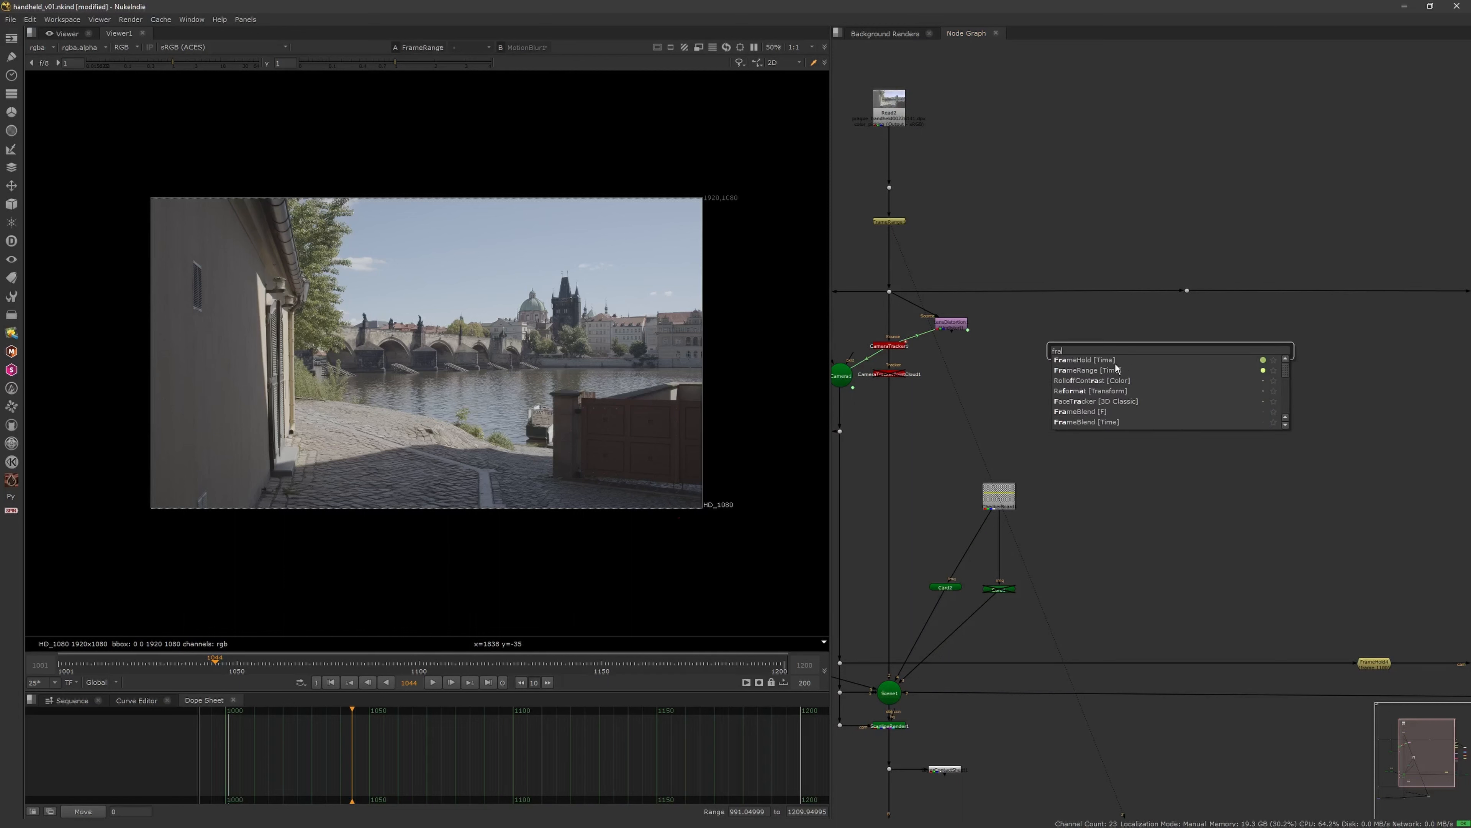
{"action": "key", "text": "Return"}
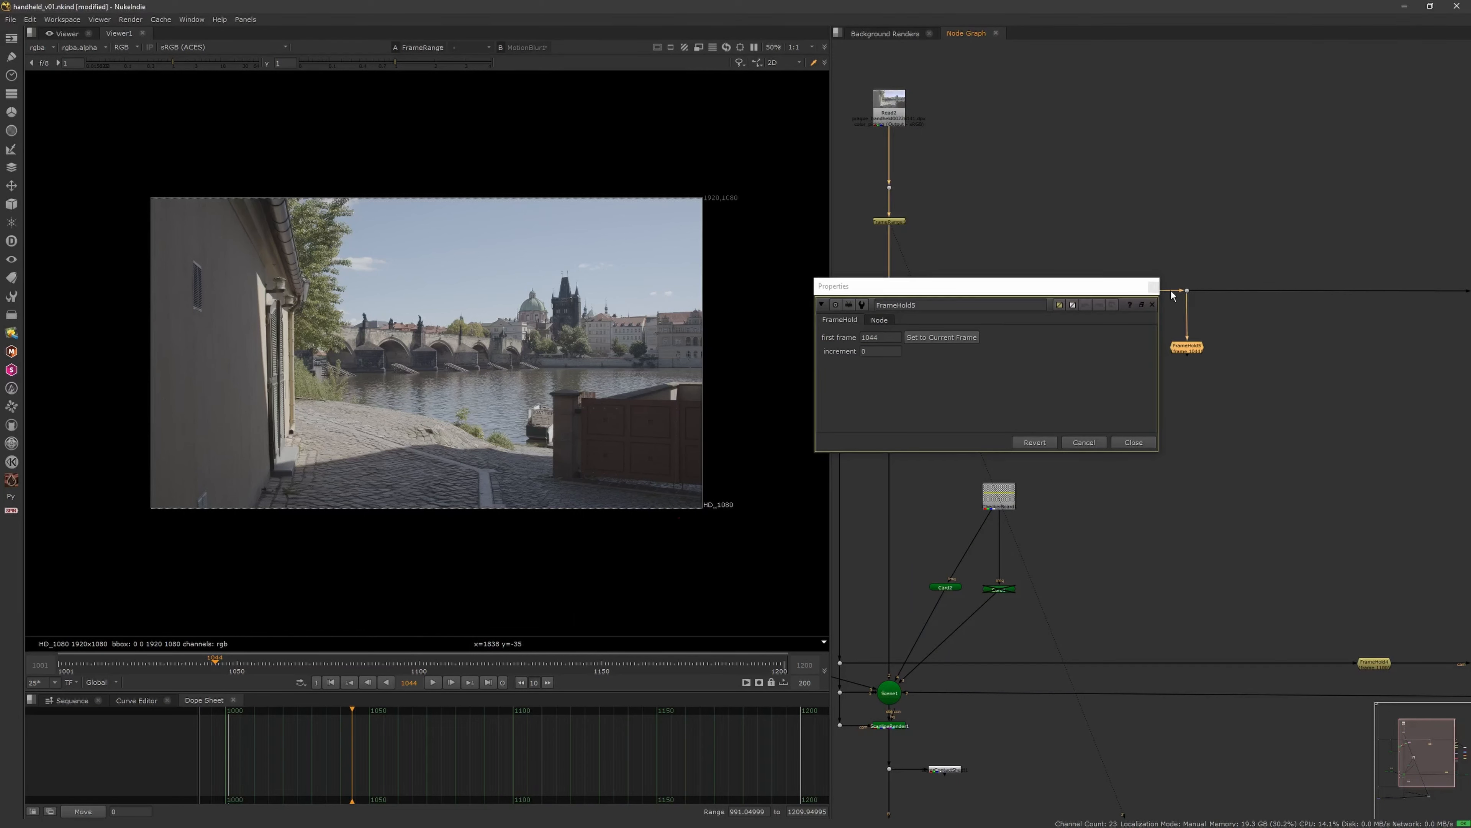
{"action": "left_click_drag", "start_coordinate": [1191, 352], "coordinate": [1195, 340]}
{"action": "key", "text": "1"}
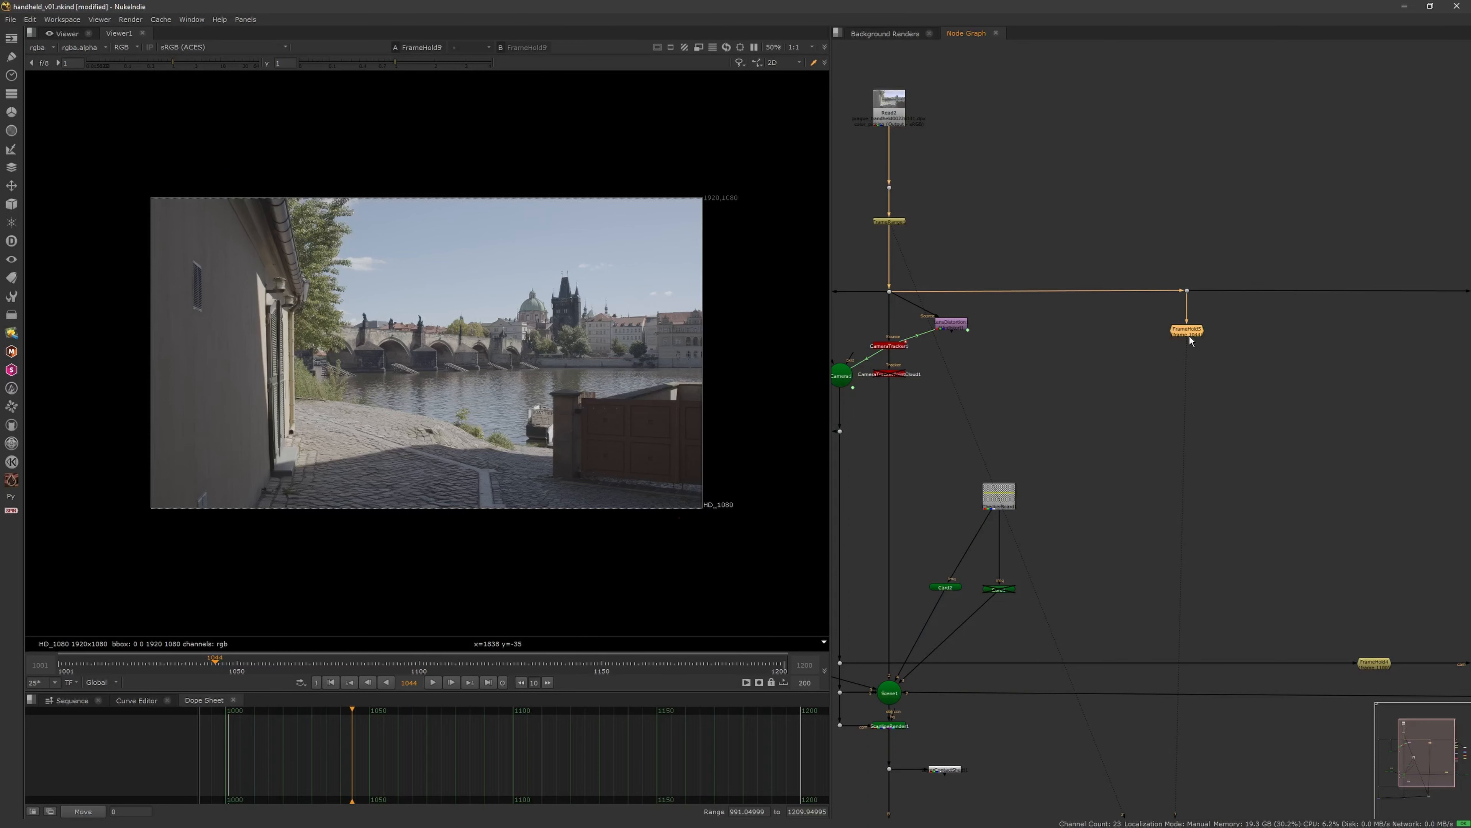
Examine the graph around Scene1, ScanlineRender1 and the camera pipe that feeds them
{"action": "key", "text": "f"}
{"action": "left_click", "coordinate": [1146, 416]}
{"action": "mouse_move", "coordinate": [1145, 412]}
{"action": "left_mouse_down"}
{"action": "mouse_move", "coordinate": [1065, 507]}
{"action": "mouse_move", "coordinate": [1135, 390]}
{"action": "left_mouse_up"}
{"action": "left_click", "coordinate": [1147, 425]}
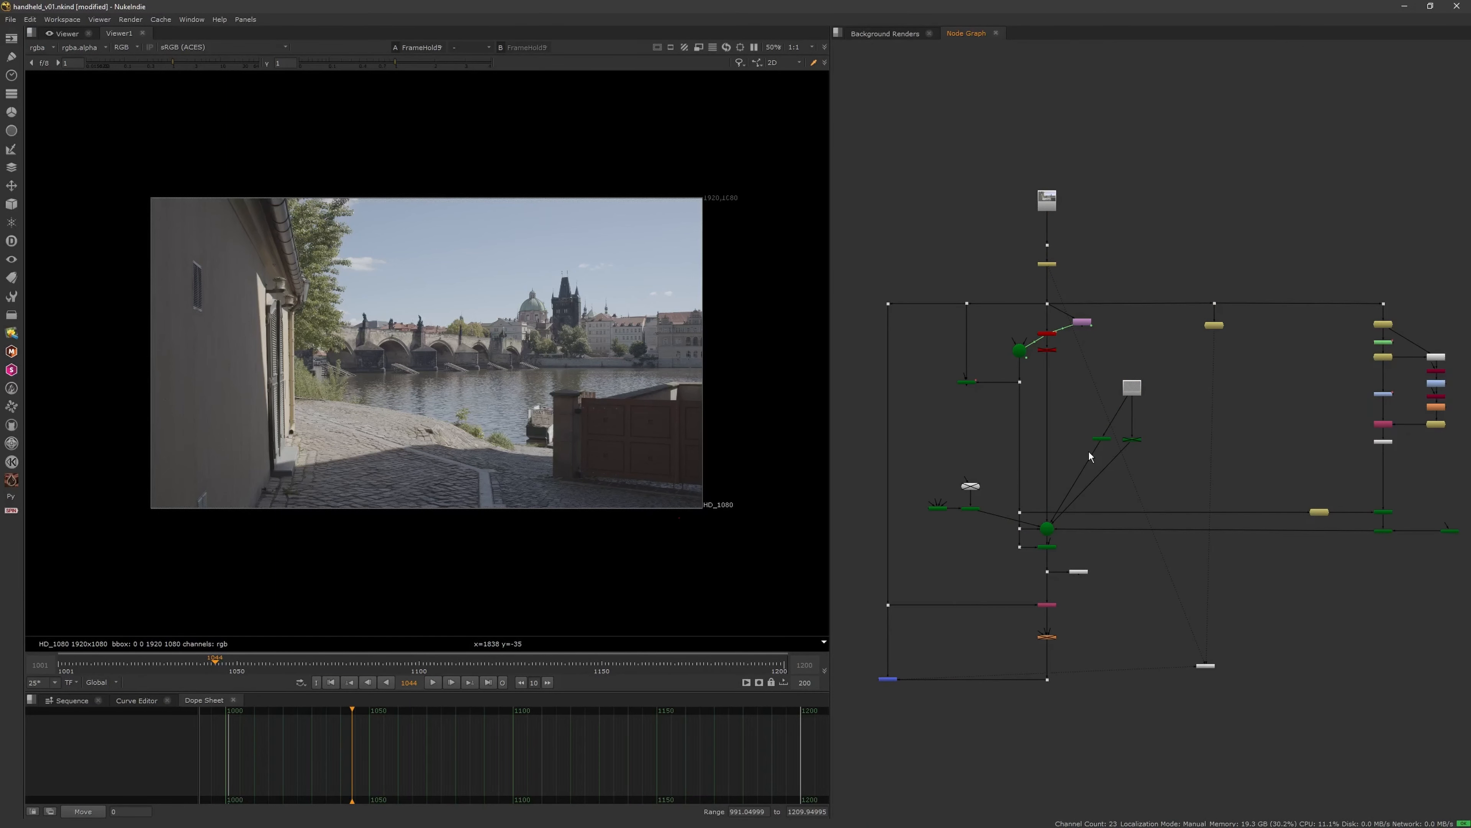
{"action": "scroll", "coordinate": [1088, 456], "scroll_direction": "up", "scroll_amount": 3}
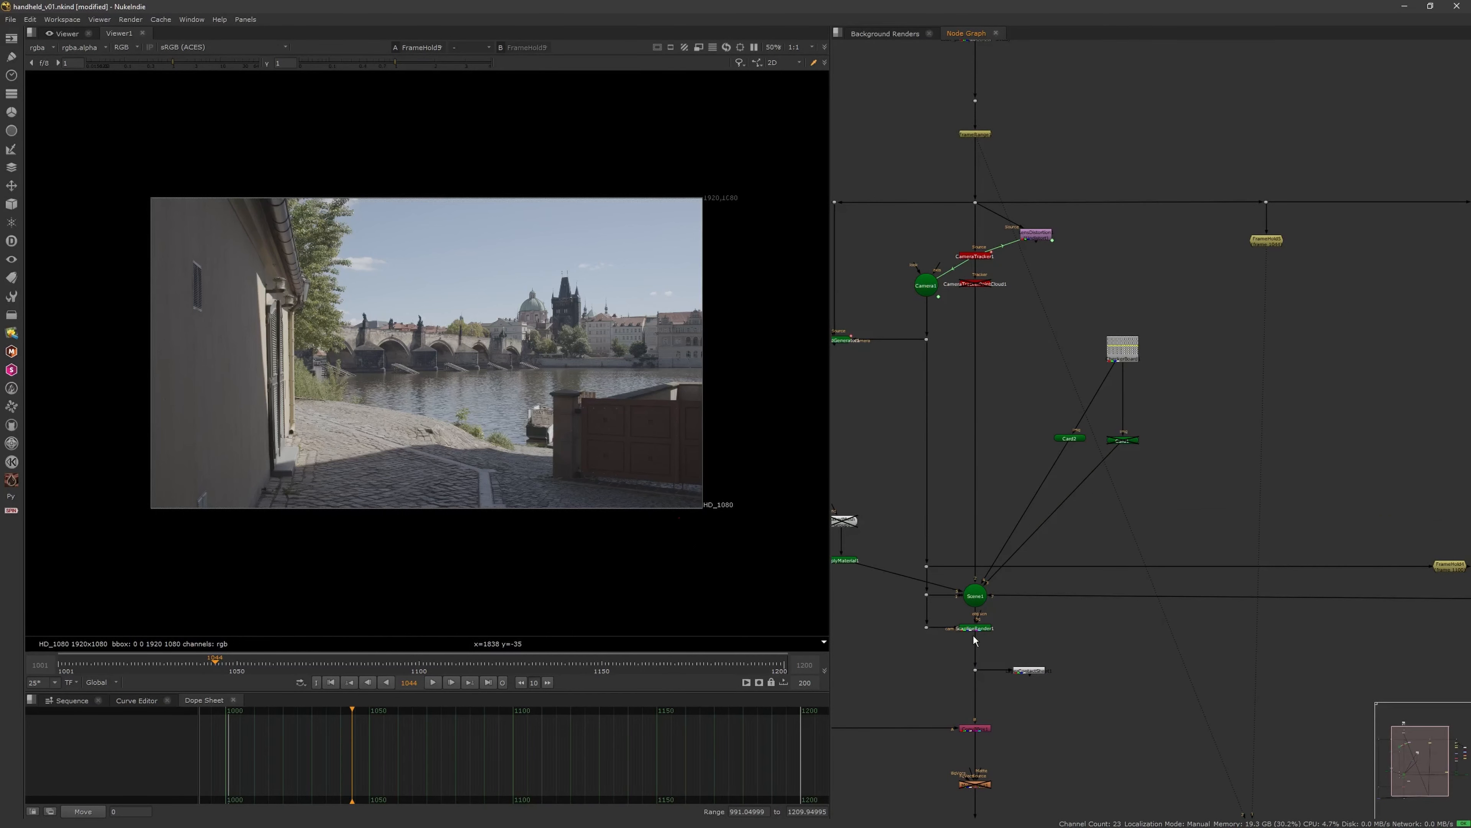
{"action": "left_click_drag", "start_coordinate": [981, 651], "coordinate": [982, 683]}
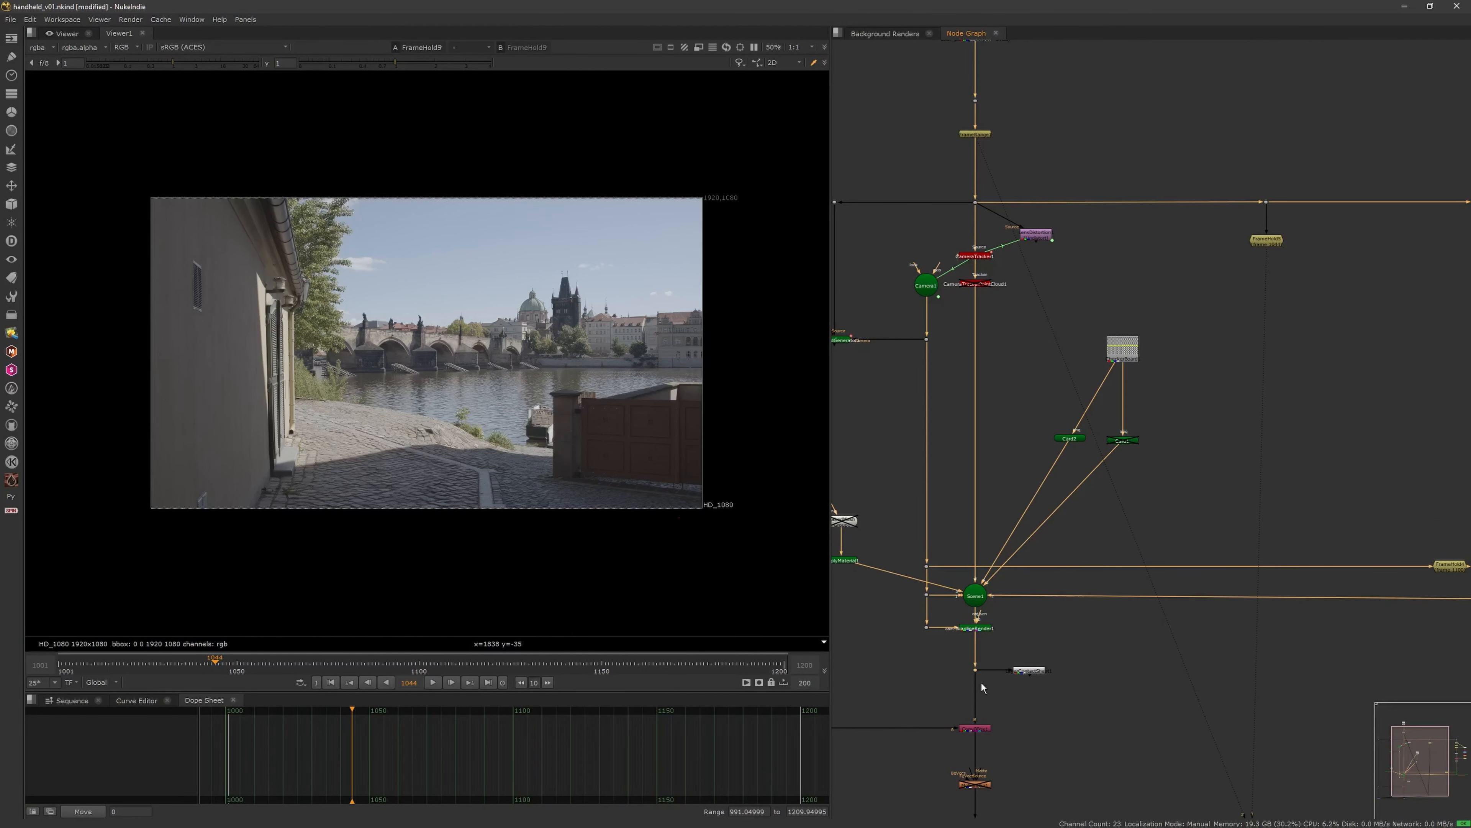
{"action": "left_click_drag", "start_coordinate": [920, 608], "coordinate": [936, 592]}
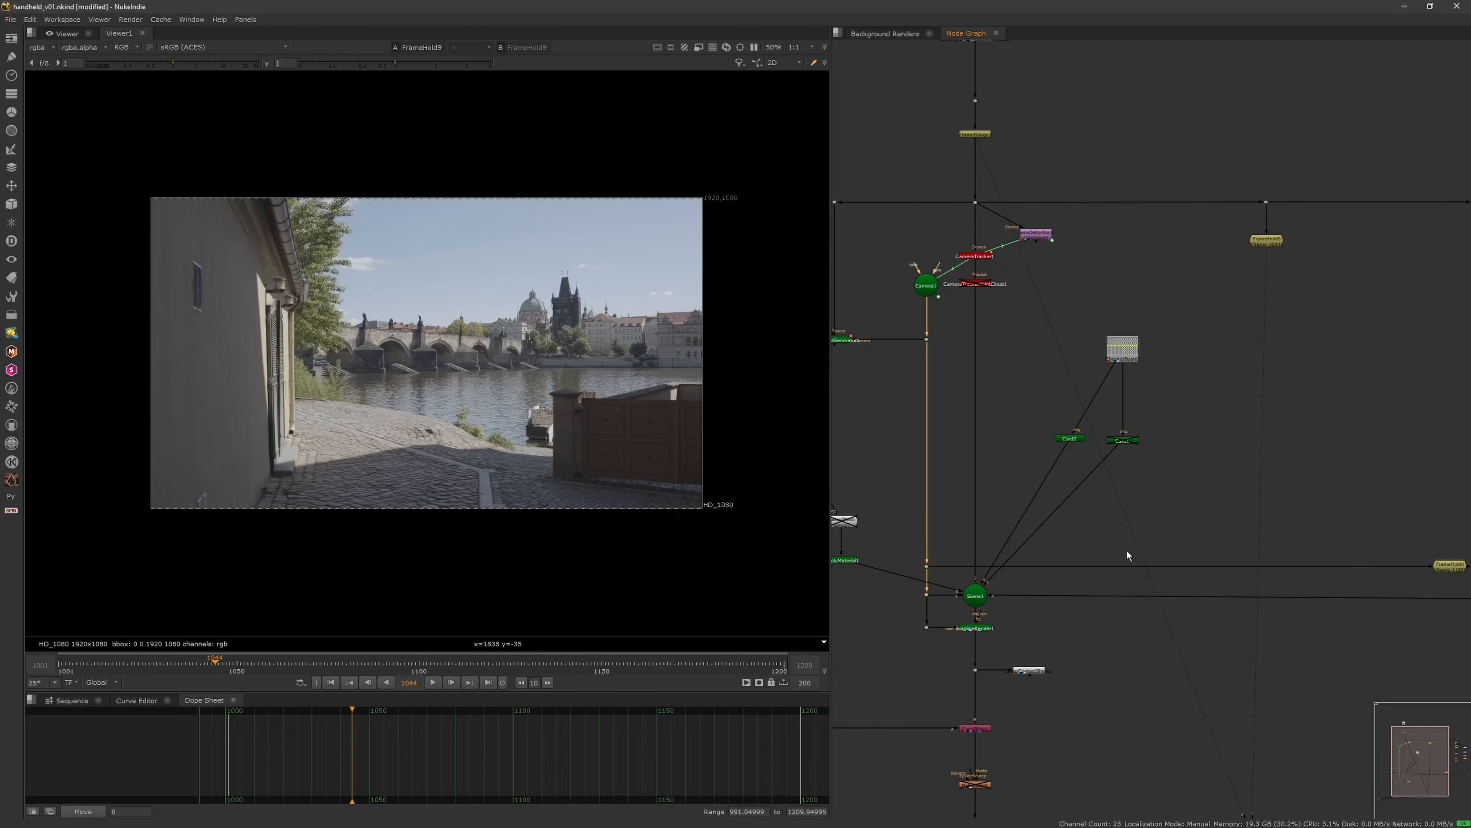
Examine FrameHold4 feeding Project3D1, the gate area in the plate, and the camera connections around Scene1
{"action": "left_click", "coordinate": [1443, 565]}
{"action": "middle_click_drag", "start_coordinate": [1452, 568], "coordinate": [1112, 553]}
{"action": "scroll", "coordinate": [1112, 553], "scroll_direction": "up", "scroll_amount": 4}
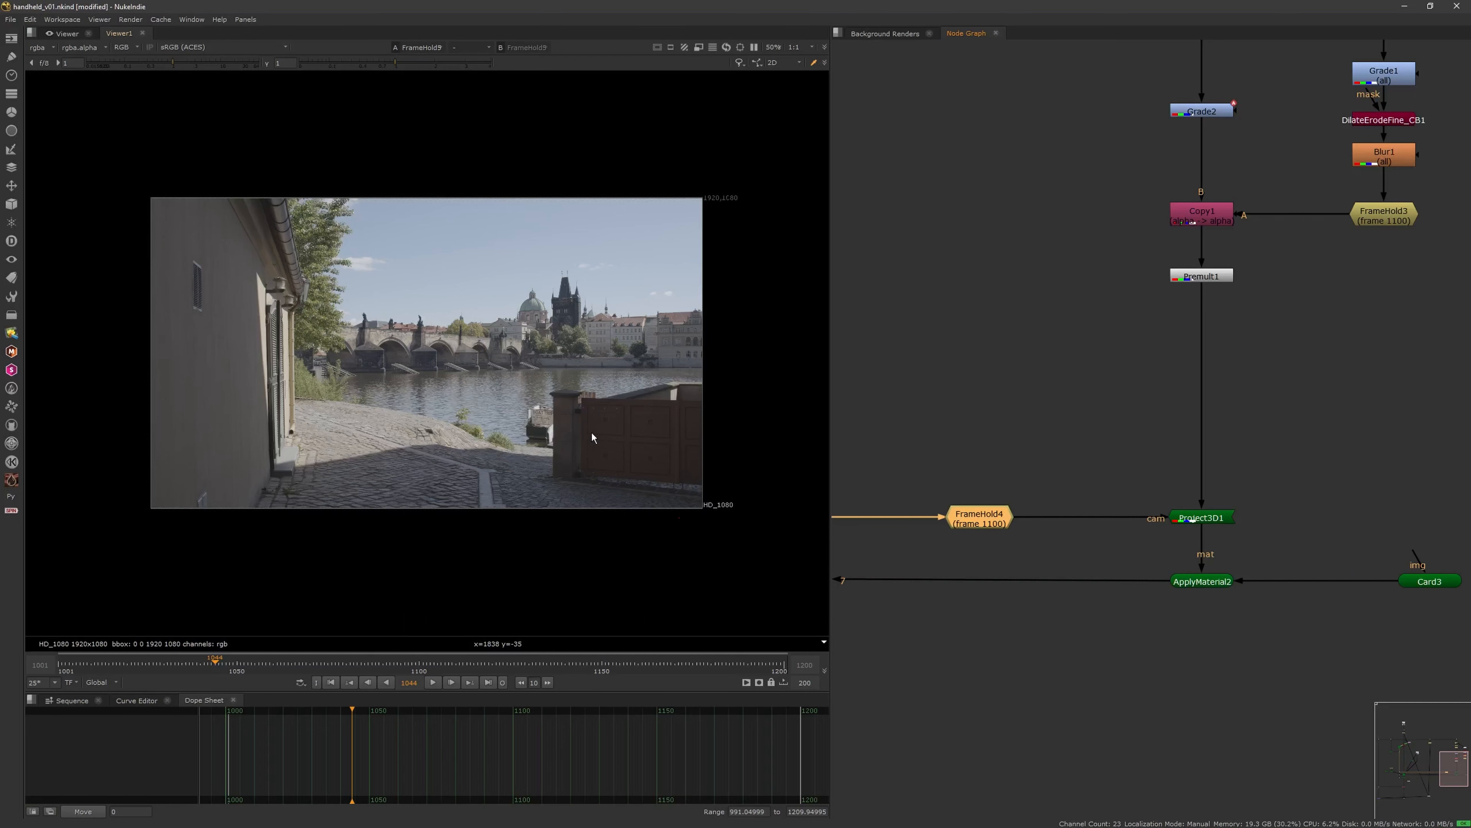
{"action": "scroll", "coordinate": [634, 434], "scroll_direction": "up", "scroll_amount": 3}
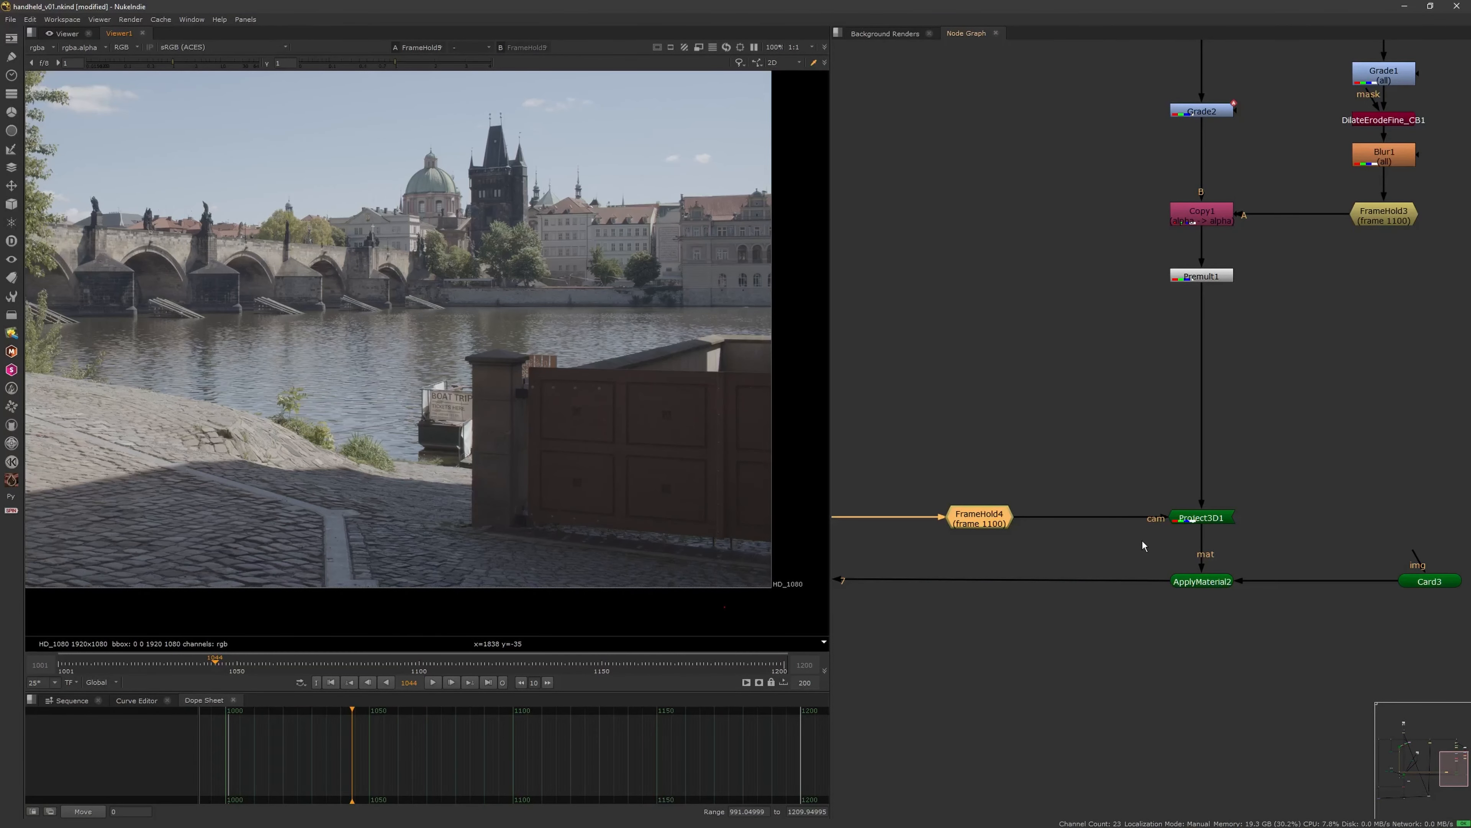
{"action": "scroll", "coordinate": [1163, 545], "scroll_direction": "down", "scroll_amount": 8}
{"action": "scroll", "coordinate": [1113, 541], "scroll_direction": "up", "scroll_amount": 5}
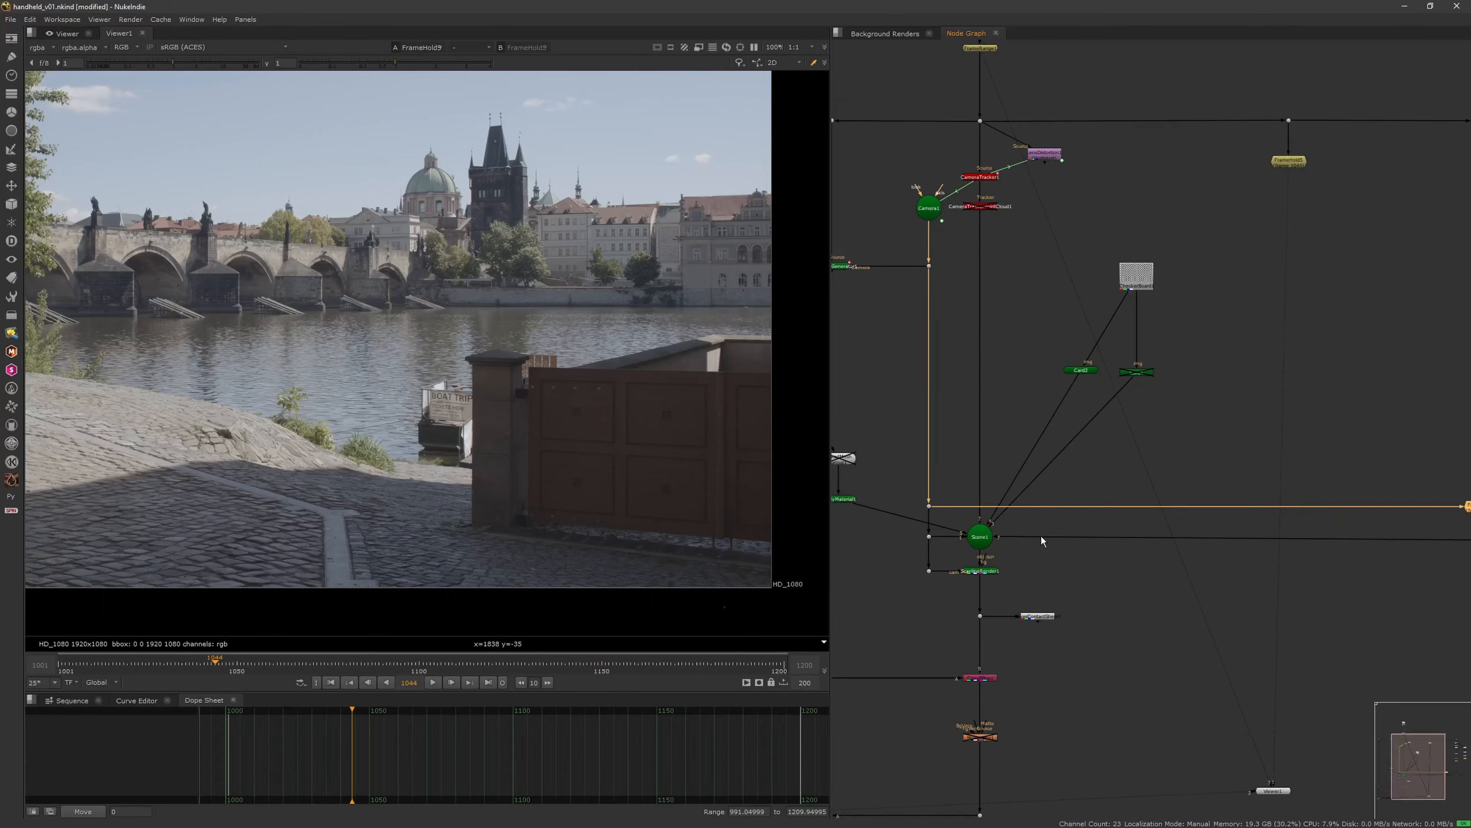
{"action": "scroll", "coordinate": [1020, 557], "scroll_direction": "up", "scroll_amount": 2}
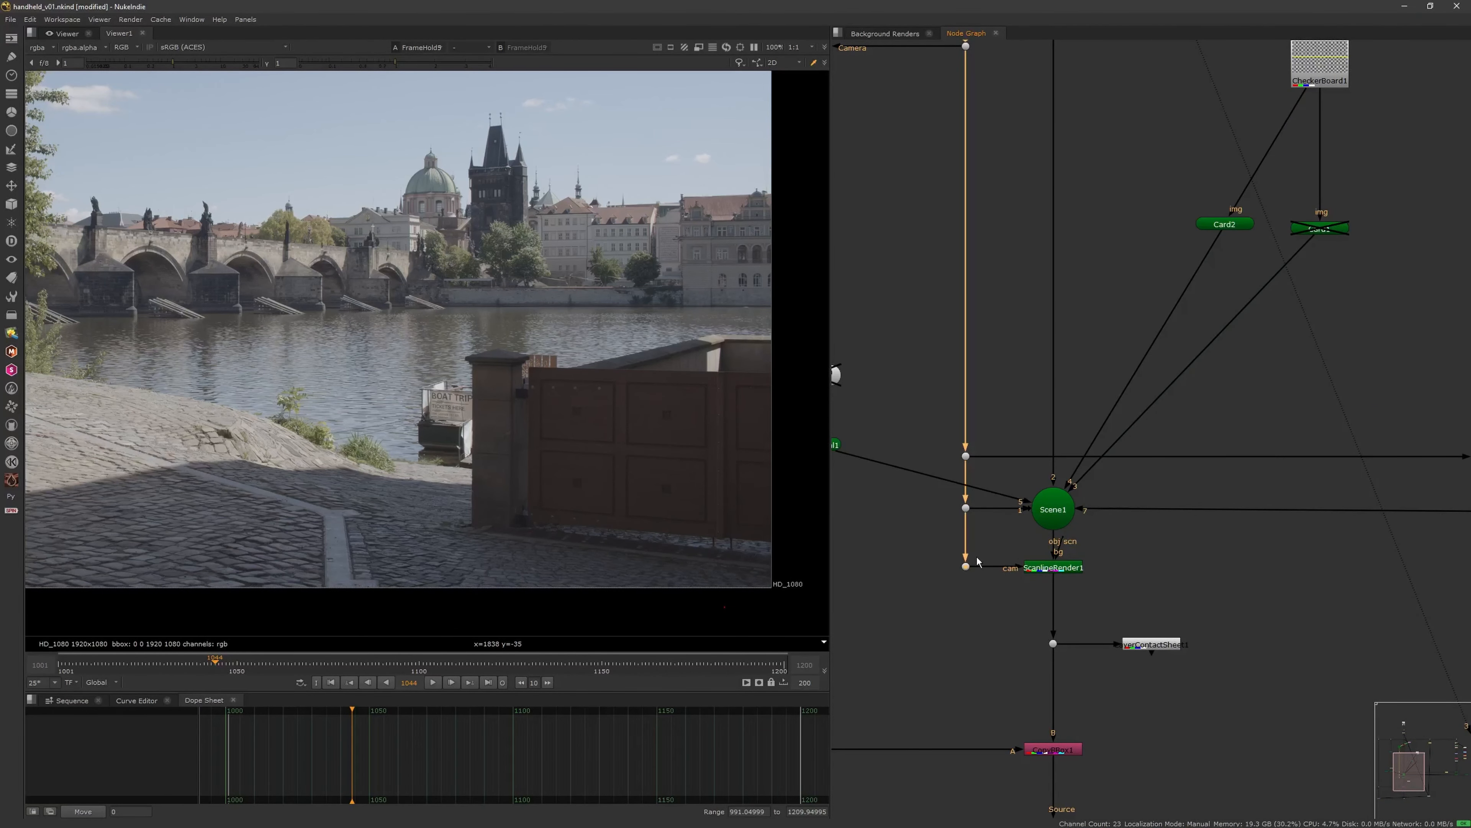
{"action": "scroll", "coordinate": [977, 561], "scroll_direction": "down", "scroll_amount": 2}
{"action": "scroll", "coordinate": [1062, 527], "scroll_direction": "down", "scroll_amount": 3}
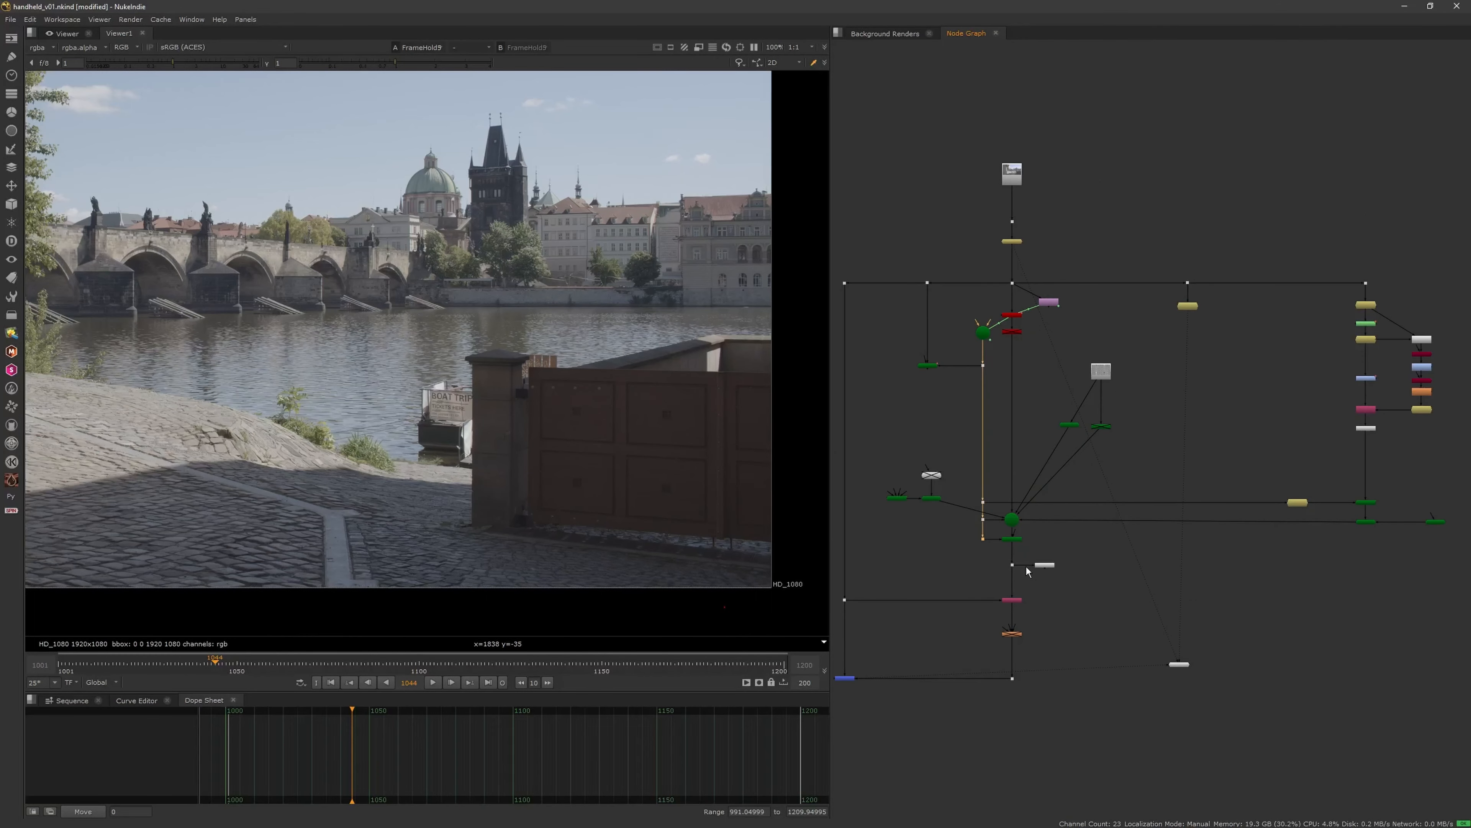
{"action": "scroll", "coordinate": [981, 519], "scroll_direction": "up", "scroll_amount": 3}
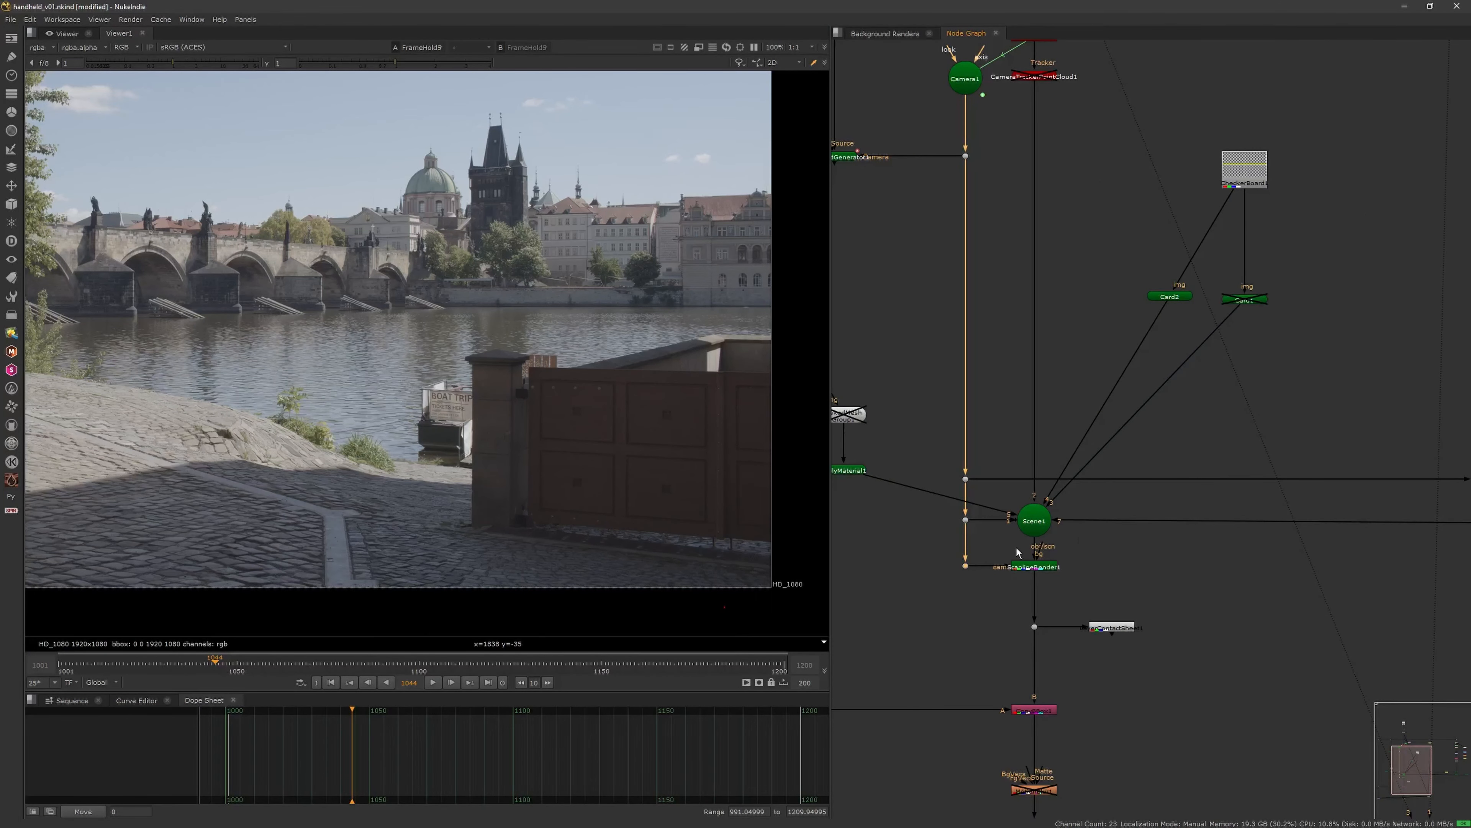
{"action": "scroll", "coordinate": [960, 544], "scroll_direction": "down", "scroll_amount": 3}
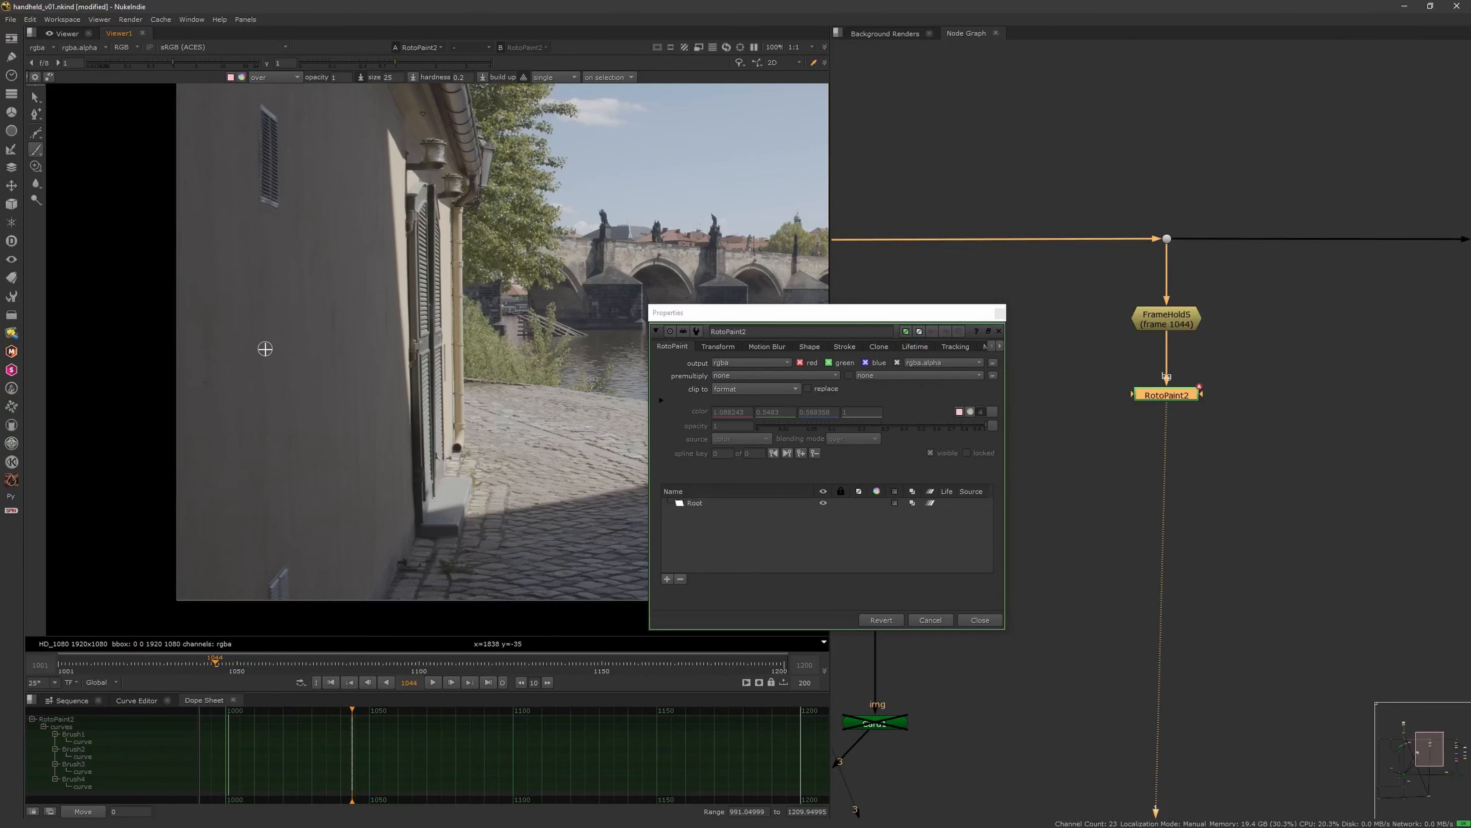
Paint the word TEST in pink brush strokes on the house wall with RotoPaint2
{"action": "left_click", "coordinate": [36, 168]}
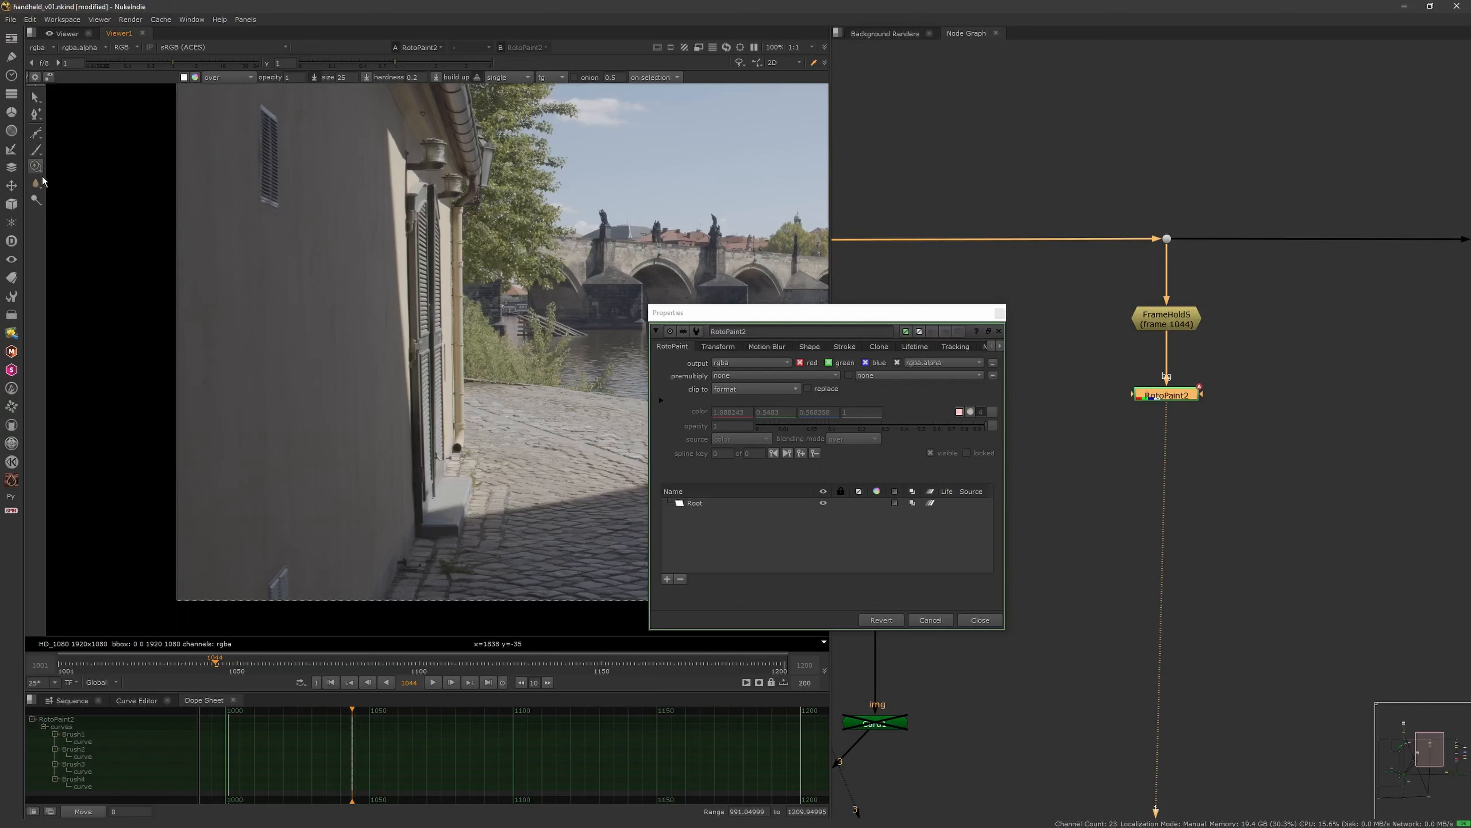
{"action": "left_click", "coordinate": [36, 151]}
{"action": "mouse_move", "coordinate": [214, 282]}
{"action": "left_mouse_down"}
{"action": "mouse_move", "coordinate": [232, 333]}
{"action": "mouse_move", "coordinate": [235, 265]}
{"action": "mouse_move", "coordinate": [253, 316]}
{"action": "mouse_move", "coordinate": [261, 274]}
{"action": "left_mouse_up"}
{"action": "mouse_move", "coordinate": [252, 316]}
{"action": "left_mouse_down"}
{"action": "mouse_move", "coordinate": [297, 310]}
{"action": "mouse_move", "coordinate": [268, 289]}
{"action": "left_mouse_up"}
{"action": "mouse_move", "coordinate": [310, 244]}
{"action": "left_mouse_down"}
{"action": "mouse_move", "coordinate": [348, 301]}
{"action": "mouse_move", "coordinate": [340, 228]}
{"action": "left_mouse_up"}
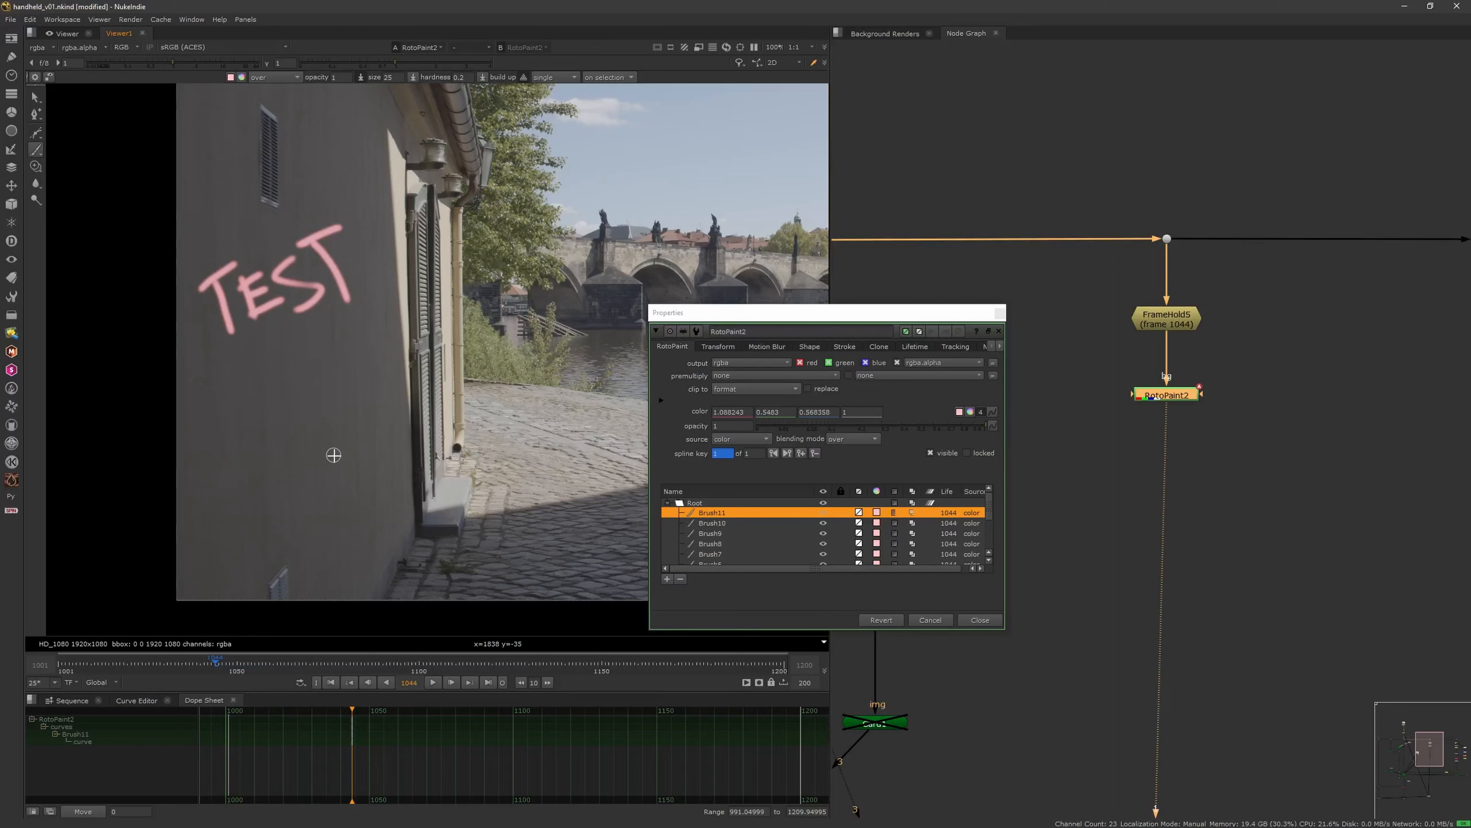
Close the paint properties and delete the RotoPaint2 and FrameHold5 nodes
{"action": "left_click", "coordinate": [1000, 312]}
{"action": "left_click_drag", "start_coordinate": [1057, 447], "coordinate": [1231, 299]}
{"action": "key", "text": "Delete"}
Create a second ScanlineRender node and place it between the main plate pipe and Card2
{"action": "scroll", "coordinate": [1107, 458], "scroll_direction": "down", "scroll_amount": 5}
{"action": "middle_click_drag", "start_coordinate": [1078, 539], "coordinate": [1155, 345]}
{"action": "middle_click_drag", "start_coordinate": [1074, 442], "coordinate": [1145, 467]}
{"action": "scroll", "coordinate": [1145, 467], "scroll_direction": "up", "scroll_amount": 4}
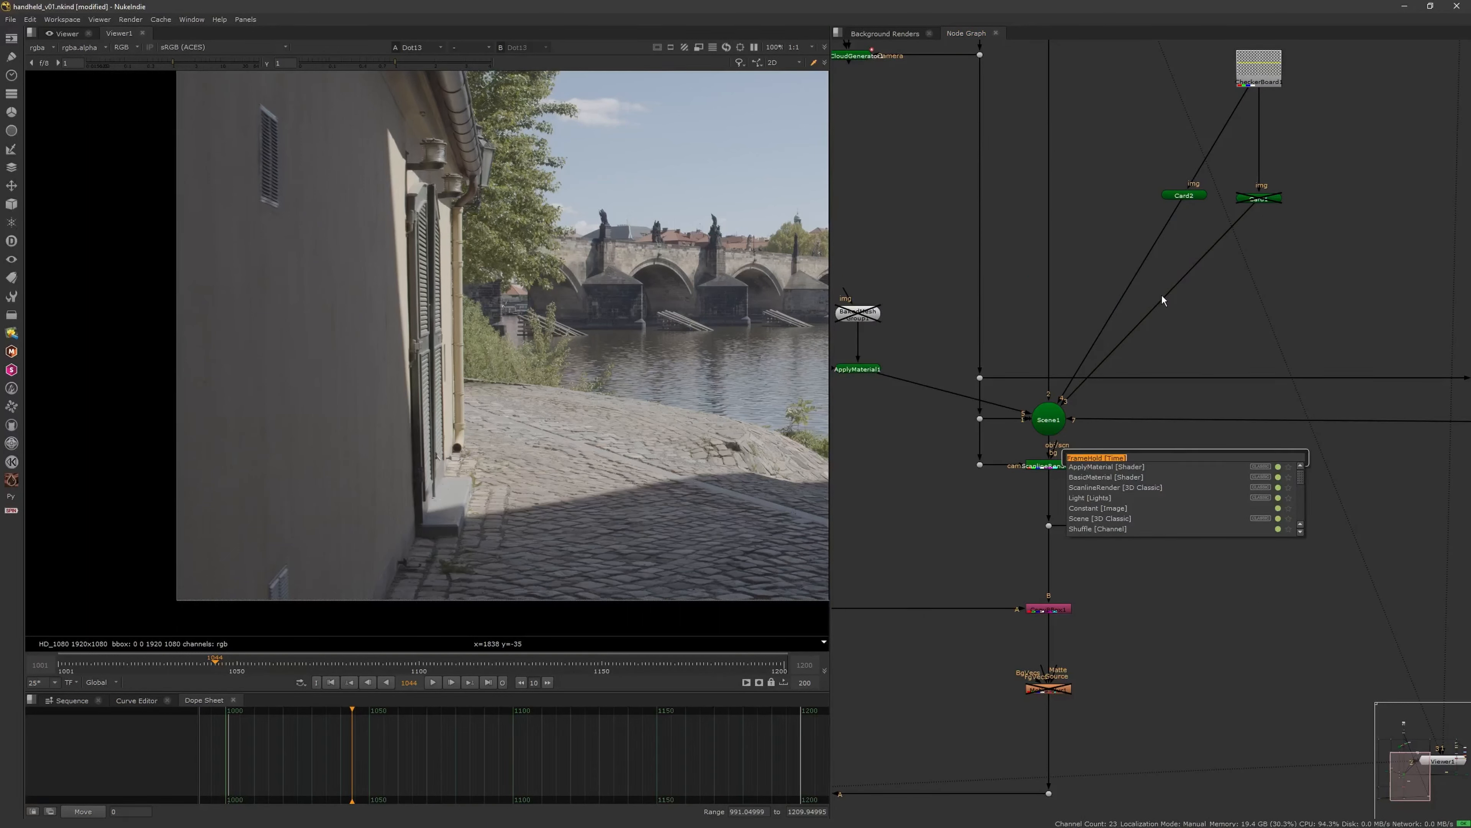
{"action": "type", "text": "scan"}
{"action": "key", "text": "Return"}
{"action": "left_click", "coordinate": [1154, 383]}
{"action": "left_click_drag", "start_coordinate": [1189, 465], "coordinate": [1097, 181]}
{"action": "middle_click_drag", "start_coordinate": [1134, 211], "coordinate": [1126, 378]}
View the merged composite and toggle Card2 off and on to check its placement on the house wall
{"action": "left_click", "coordinate": [1251, 366]}
{"action": "left_click", "coordinate": [1182, 362]}
{"action": "left_click", "coordinate": [1203, 441]}
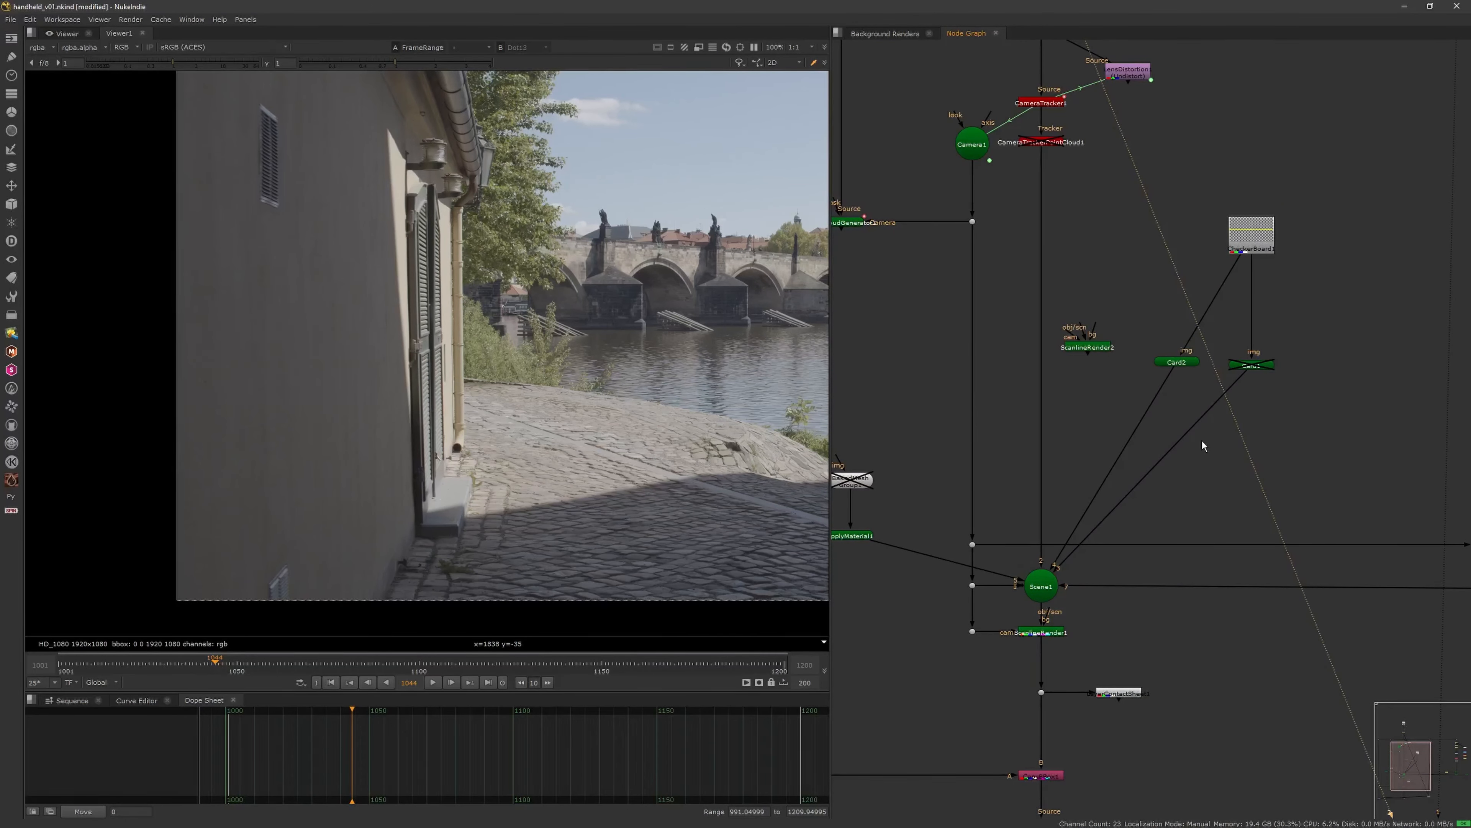
{"action": "key", "text": "2"}
{"action": "left_click", "coordinate": [1187, 366]}
{"action": "key", "text": "d"}
{"action": "key", "text": "d"}
{"action": "left_click", "coordinate": [1215, 456]}
{"action": "middle_click_drag", "start_coordinate": [1122, 358], "coordinate": [1113, 407]}
Move CheckerBoard1 and Card1 aside to the right, disconnect Card2 from the checkerboard, and shift Card2 up
{"action": "left_click_drag", "start_coordinate": [1245, 282], "coordinate": [1245, 256]}
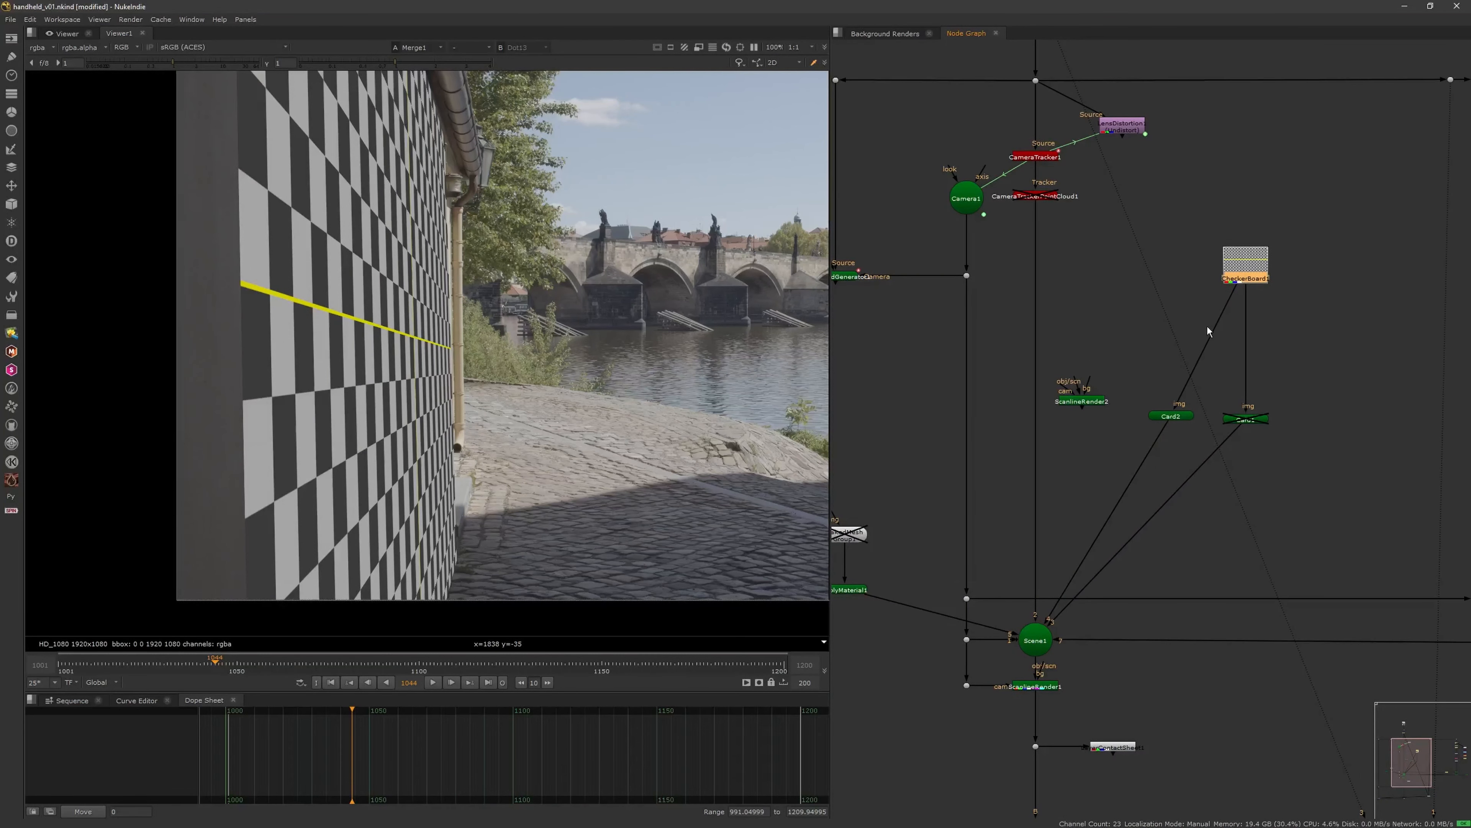
{"action": "middle_click_drag", "start_coordinate": [1110, 341], "coordinate": [1136, 361]}
{"action": "left_click", "coordinate": [1123, 365]}
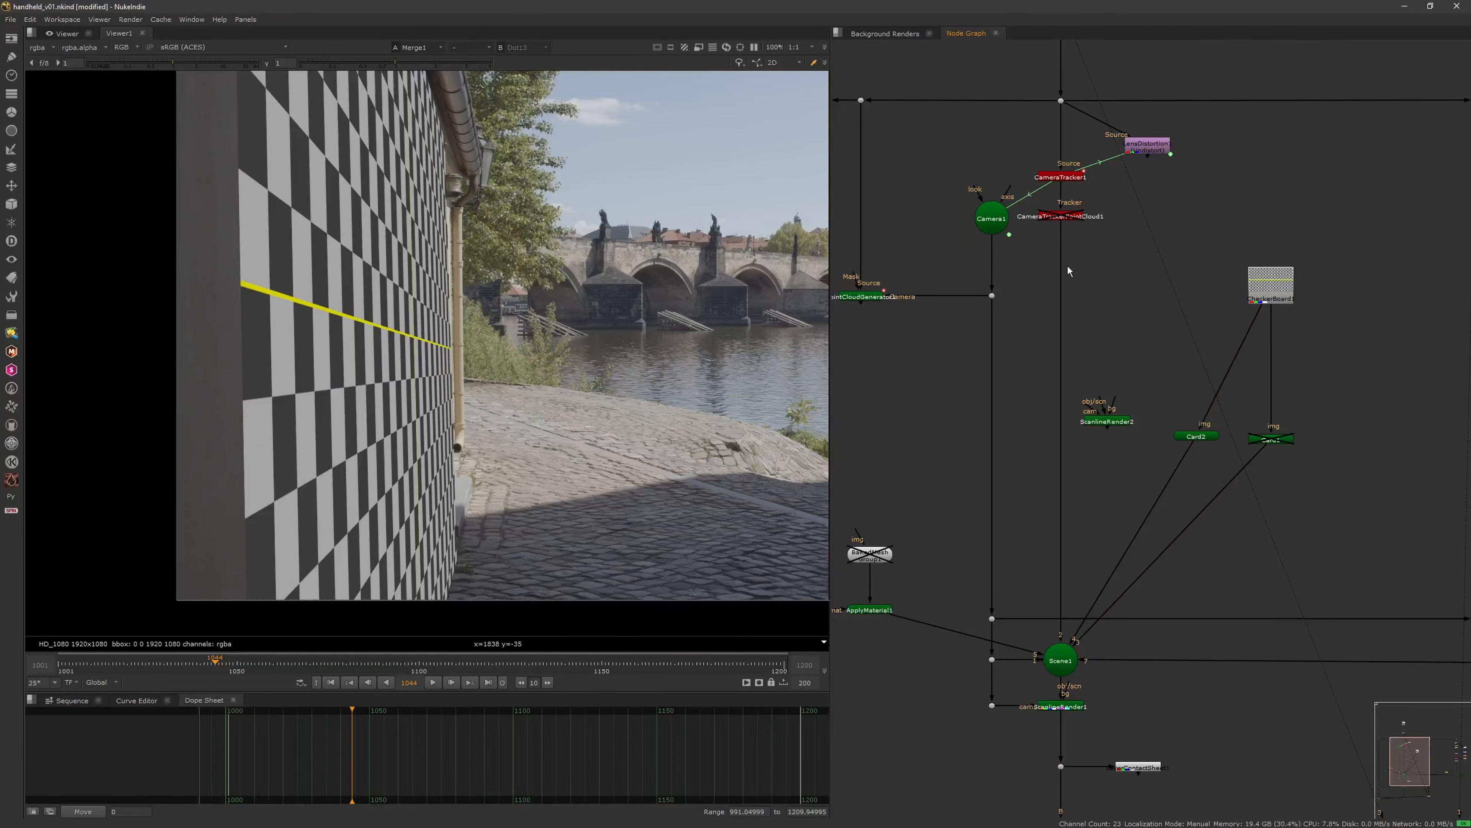
{"action": "mouse_move", "coordinate": [1269, 291]}
{"action": "left_mouse_down"}
{"action": "mouse_move", "coordinate": [1317, 281]}
{"action": "mouse_move", "coordinate": [1279, 308]}
{"action": "left_mouse_up"}
{"action": "left_click_drag", "start_coordinate": [1320, 284], "coordinate": [1384, 357]}
{"action": "left_click", "coordinate": [1272, 441]}
{"action": "left_click_drag", "start_coordinate": [1272, 442], "coordinate": [1386, 443]}
{"action": "left_click_drag", "start_coordinate": [1208, 439], "coordinate": [1257, 359]}
{"action": "middle_click_drag", "start_coordinate": [1138, 267], "coordinate": [1138, 221]}
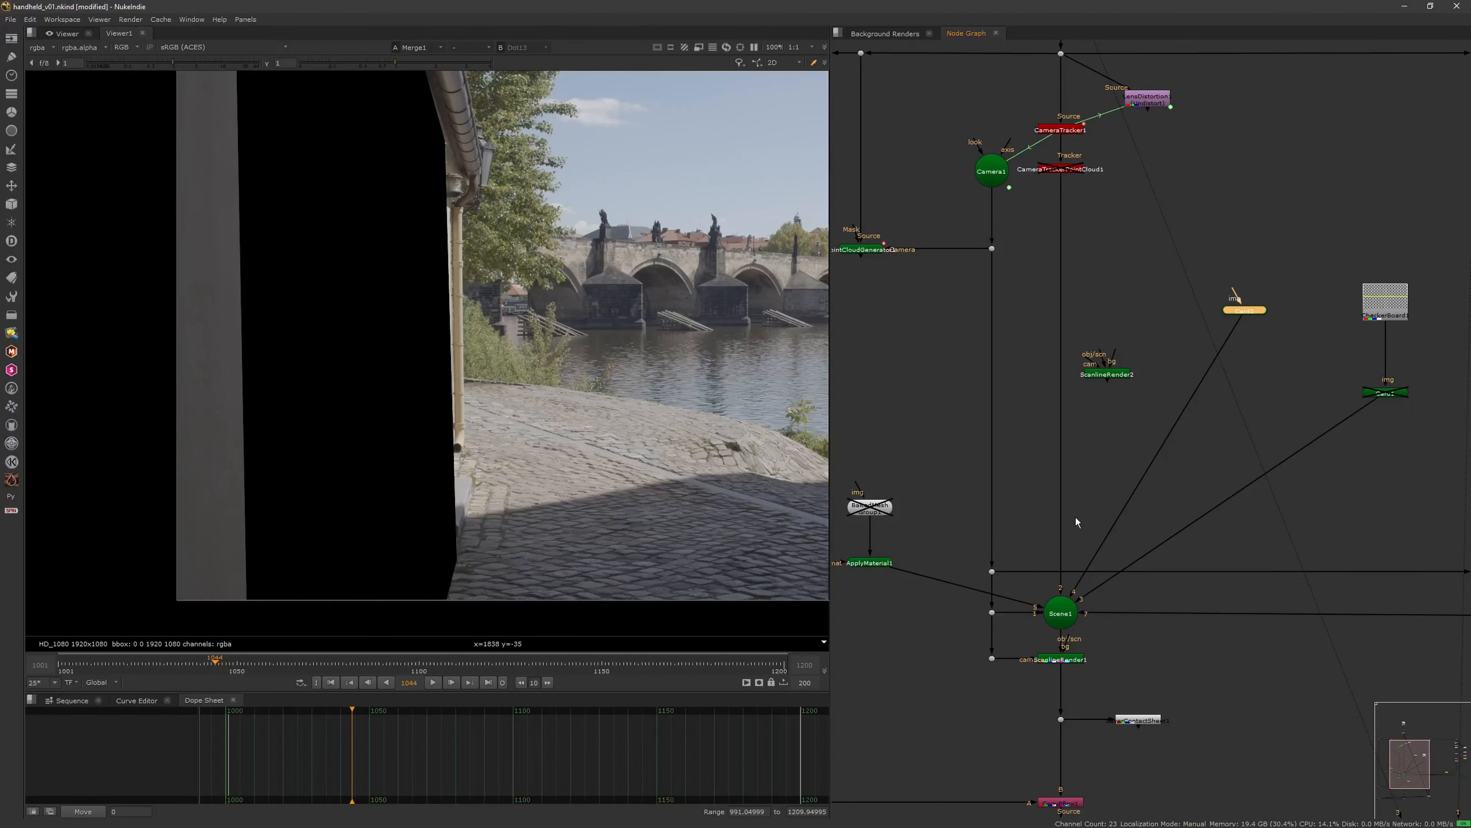
Connect Card2 and the camera pipe dot to ScanlineRender2, align the card above it, and view the render
{"action": "left_click", "coordinate": [1153, 355]}
{"action": "mouse_move", "coordinate": [1110, 355]}
{"action": "left_mouse_down"}
{"action": "mouse_move", "coordinate": [1243, 312]}
{"action": "mouse_move", "coordinate": [1230, 263]}
{"action": "mouse_move", "coordinate": [1127, 270]}
{"action": "mouse_move", "coordinate": [1064, 430]}
{"action": "mouse_move", "coordinate": [1130, 355]}
{"action": "left_mouse_up"}
{"action": "left_click_drag", "start_coordinate": [1109, 329], "coordinate": [992, 253]}
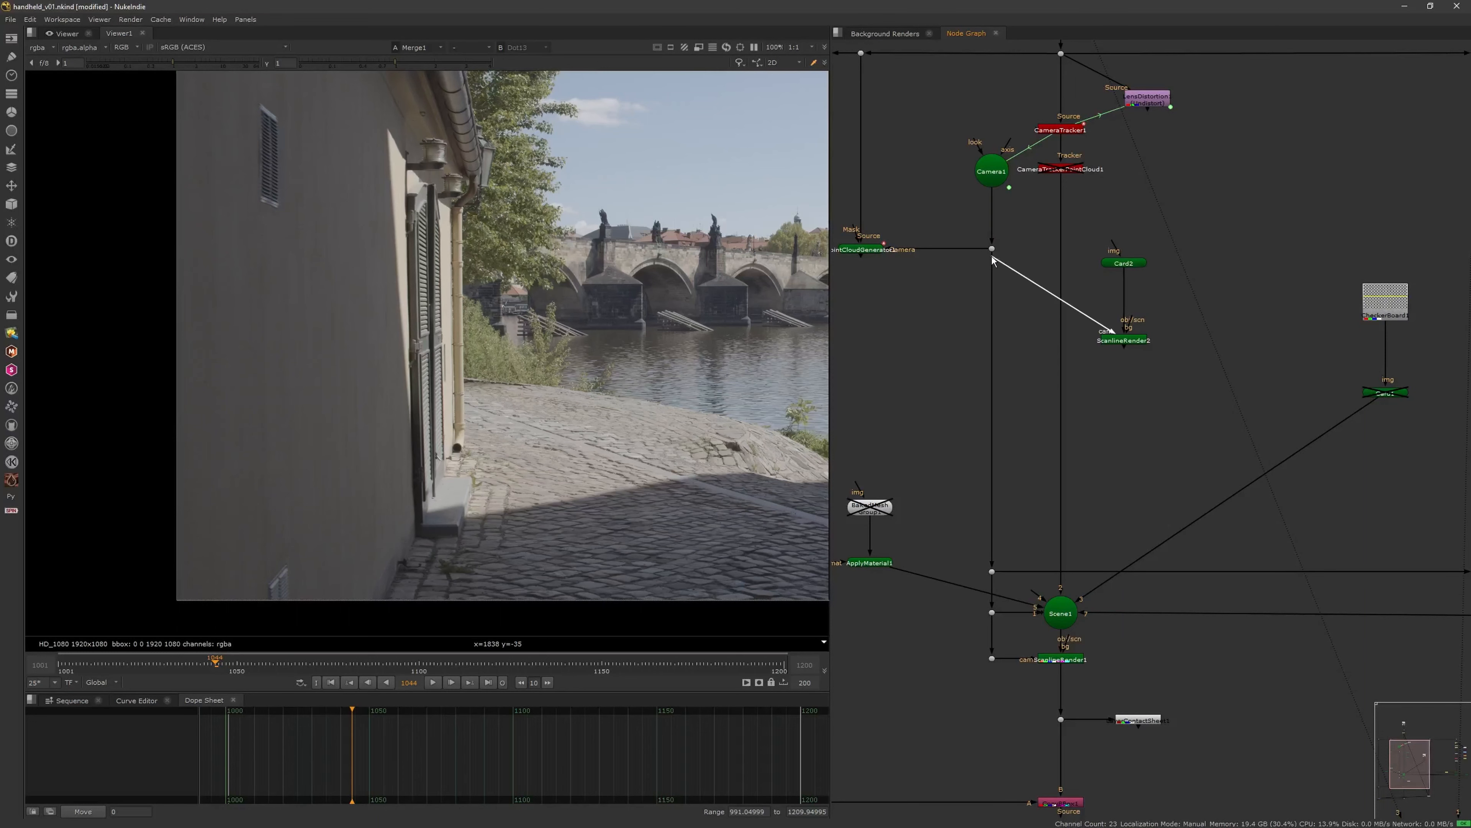
{"action": "left_click_drag", "start_coordinate": [1089, 373], "coordinate": [1147, 255]}
{"action": "left_click_drag", "start_coordinate": [1132, 340], "coordinate": [1140, 304]}
{"action": "left_click", "coordinate": [1143, 318]}
{"action": "left_click", "coordinate": [1138, 305]}
{"action": "key", "text": "1"}
Check the render settings of ScanlineRender2 and close its properties
{"action": "double_click", "coordinate": [1134, 307]}
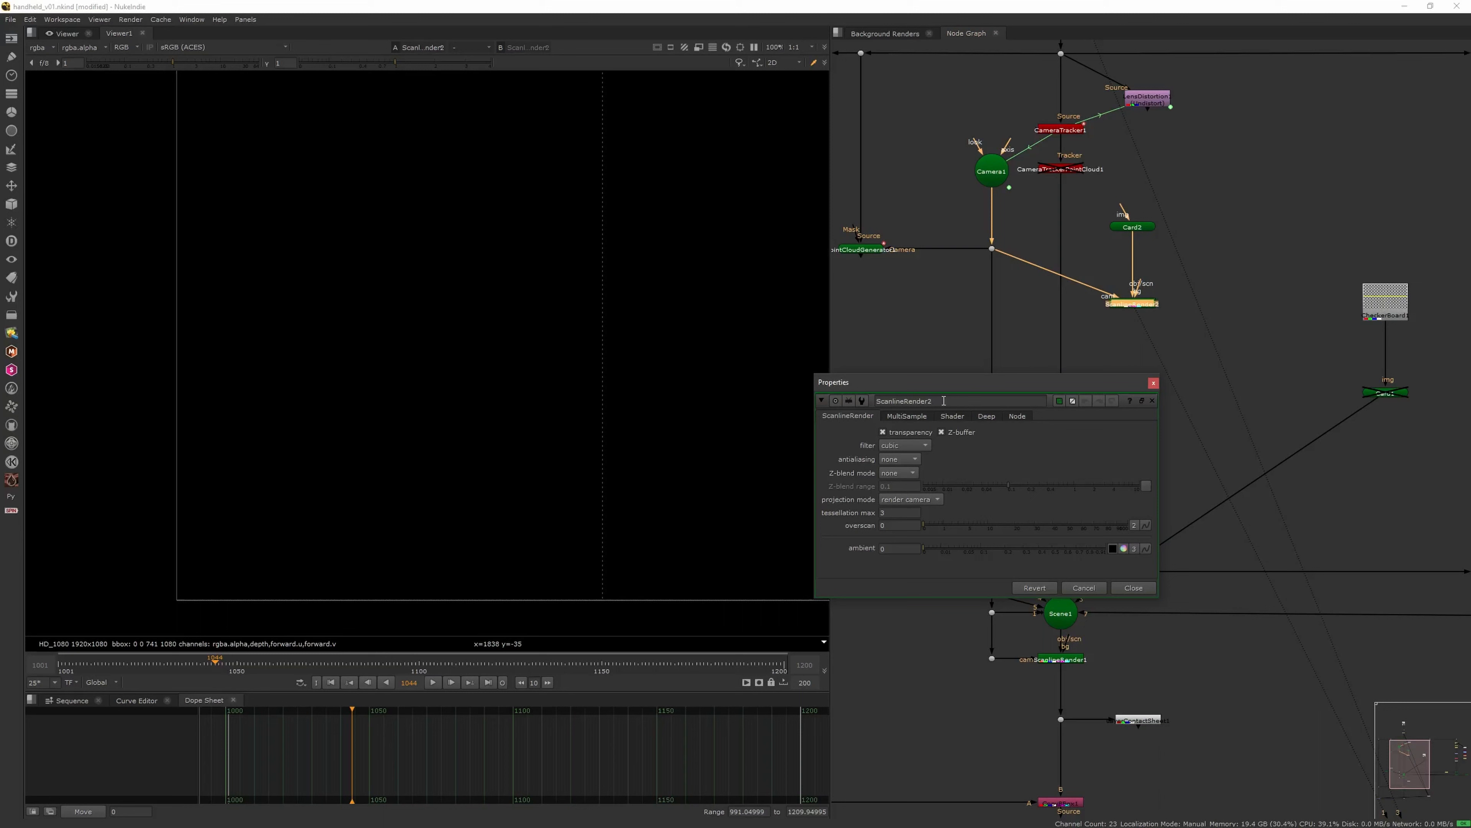
{"action": "left_click", "coordinate": [908, 473]}
{"action": "left_click", "coordinate": [1045, 439]}
{"action": "left_click", "coordinate": [1260, 301]}
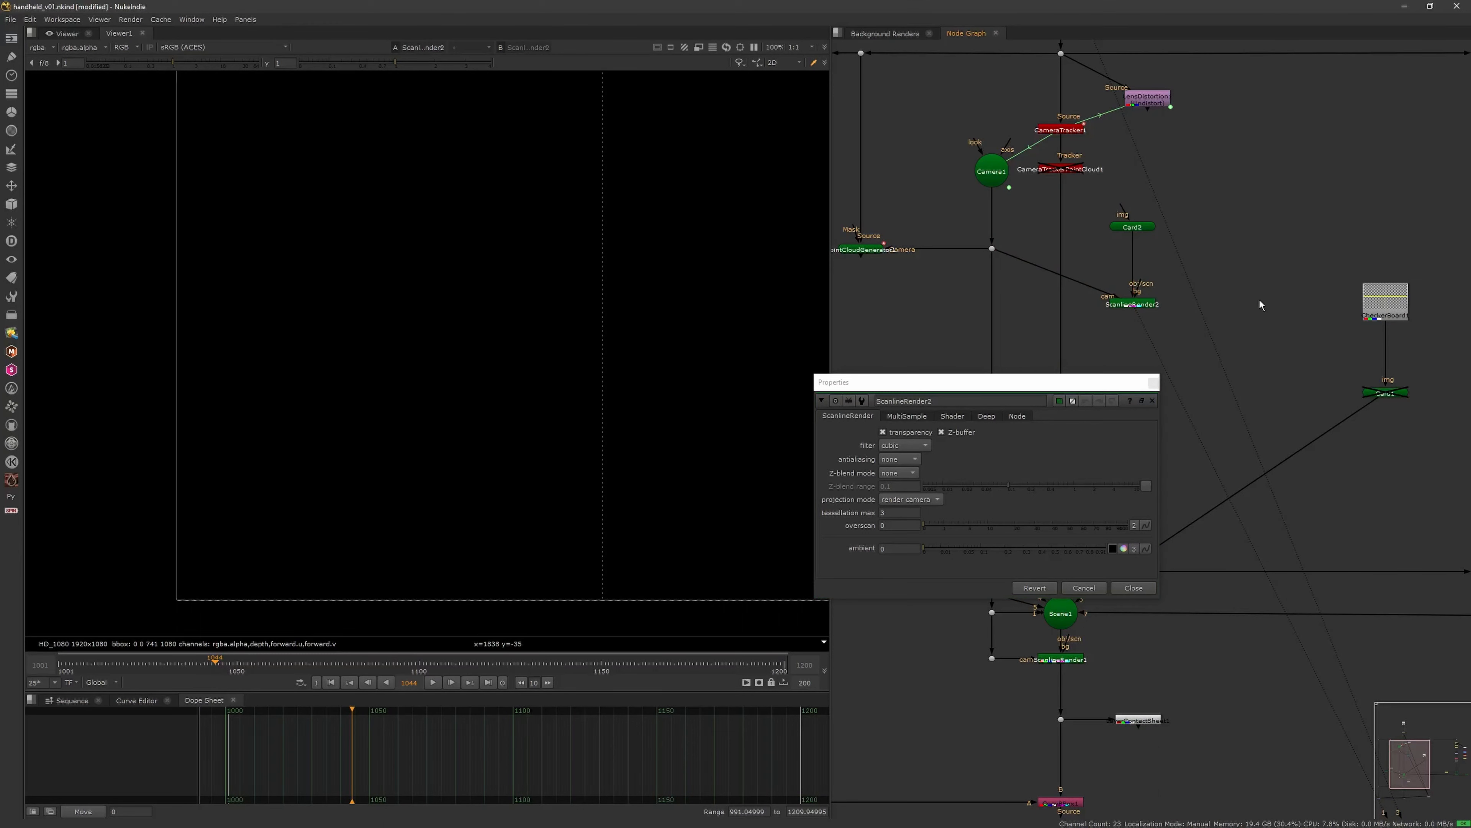
{"action": "left_click", "coordinate": [1152, 382]}
{"action": "left_click", "coordinate": [1262, 304]}
{"action": "left_click", "coordinate": [1153, 382]}
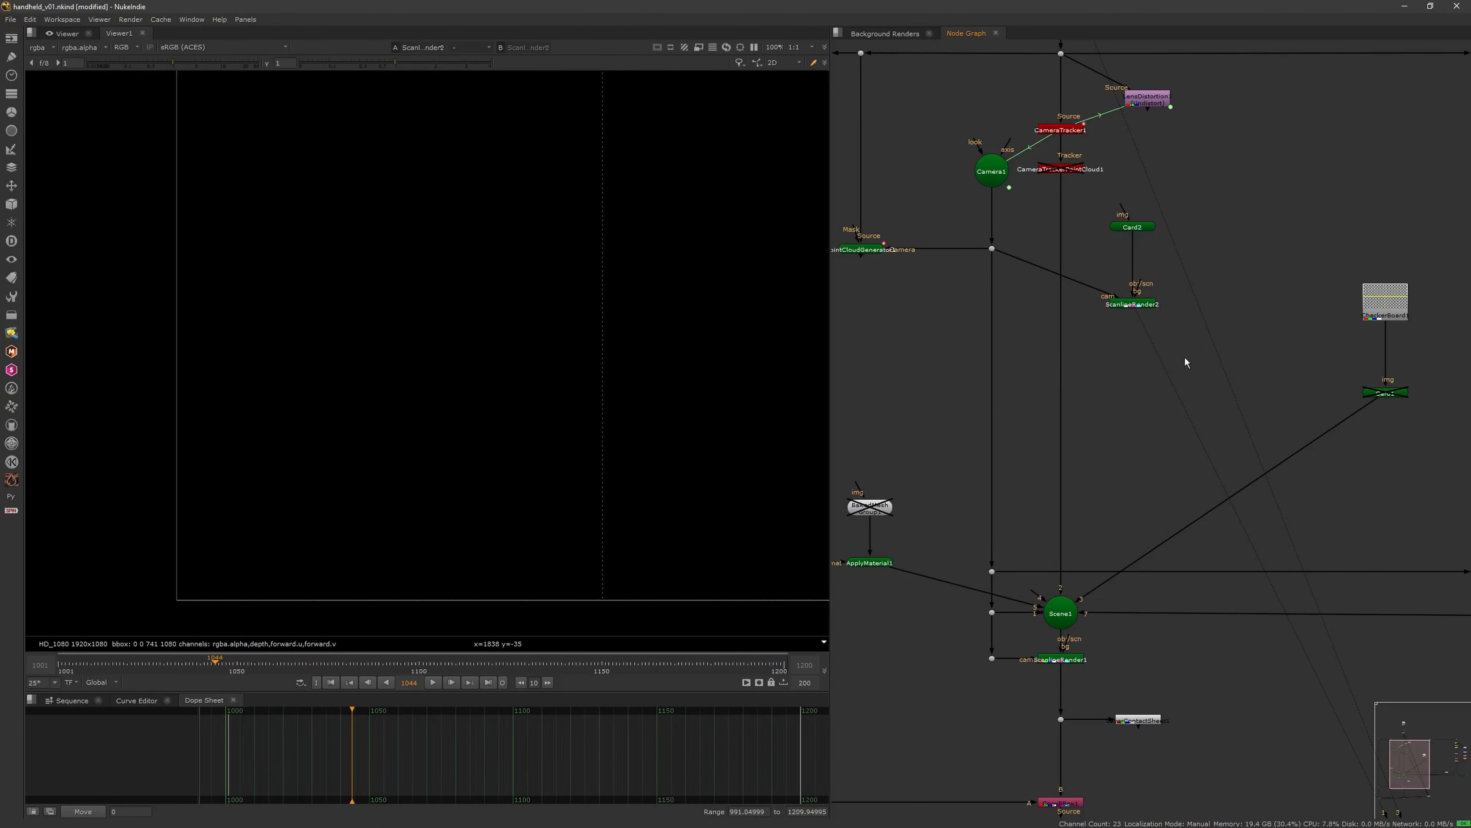
Insert an ApplyMaterial node between Card2 and ScanlineRender2
{"action": "key", "text": "Tab"}
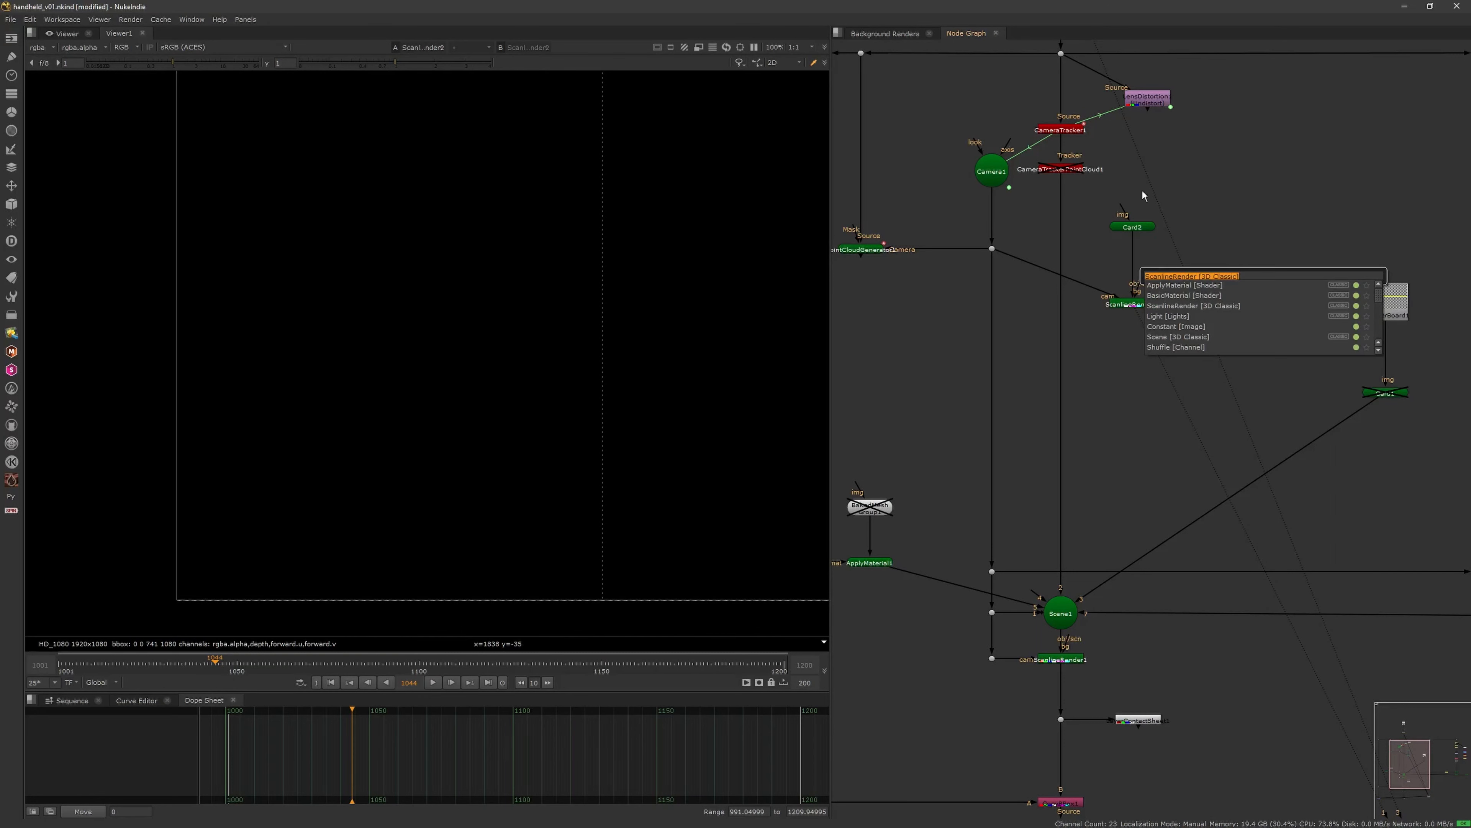
{"action": "left_click", "coordinate": [1185, 284]}
{"action": "left_click_drag", "start_coordinate": [1274, 303], "coordinate": [1031, 248]}
Create a Project3DShader node beside the ApplyMaterial and connect its camera input to the camera pipe dot
{"action": "left_click", "coordinate": [1225, 241]}
{"action": "key", "text": "Tab"}
{"action": "type", "text": "projr"}
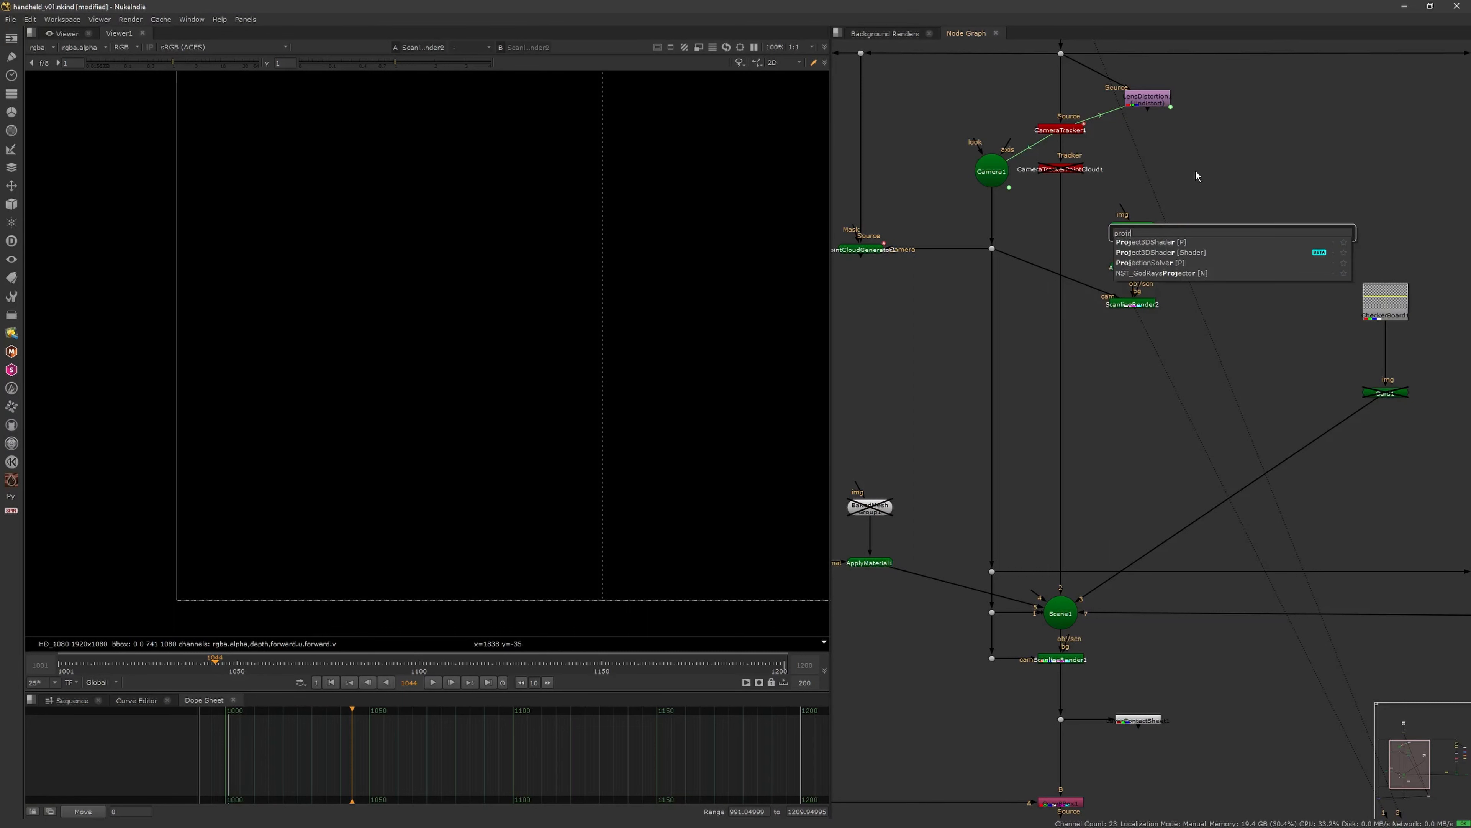
{"action": "key", "text": "Return"}
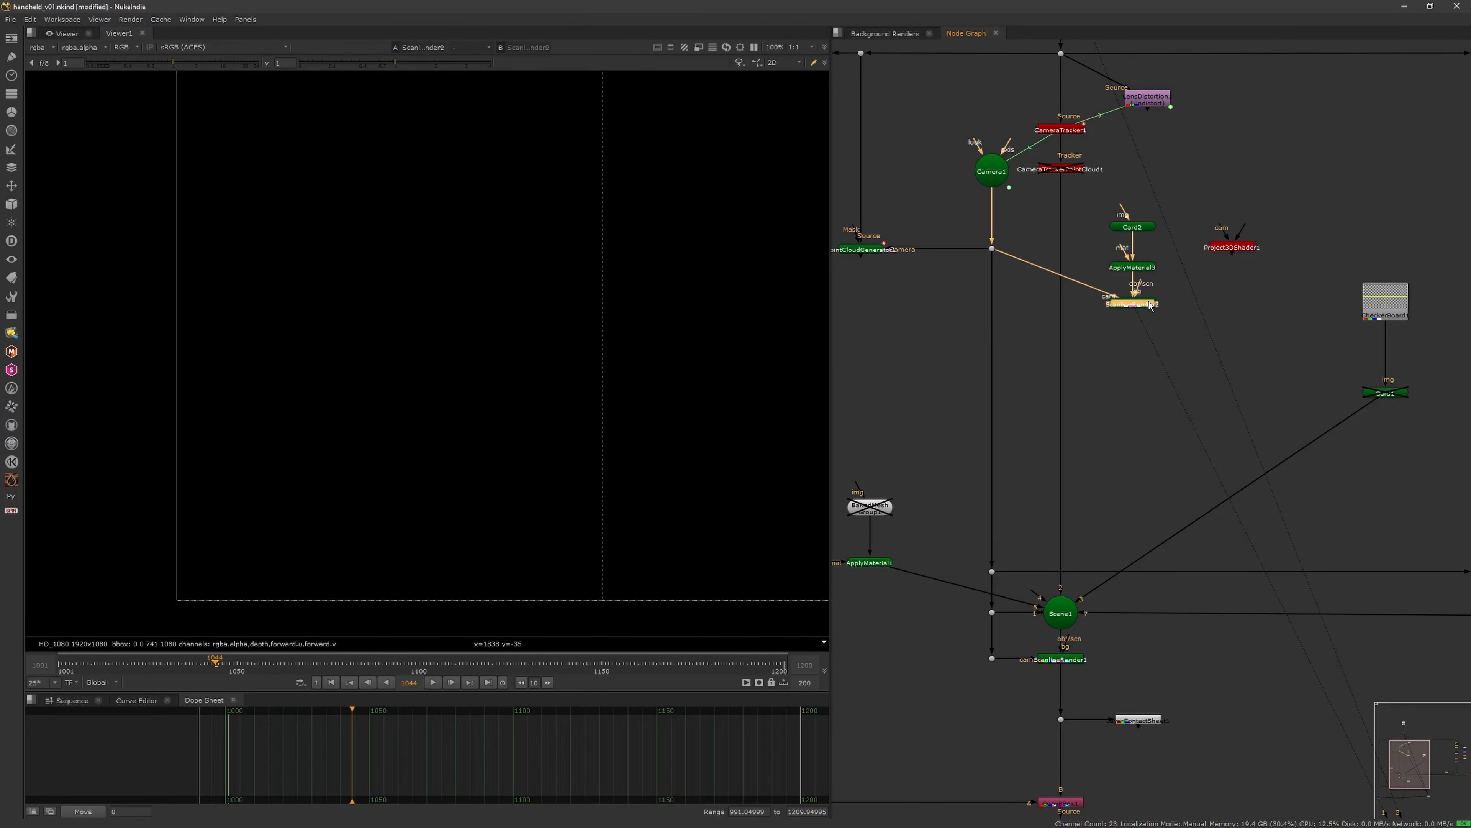
{"action": "left_click_drag", "start_coordinate": [1228, 249], "coordinate": [995, 251]}
Shift the Card2, ApplyMaterial3, ScanlineRender2 and Project3DShader1 group to the right, clear of the plate pipe
{"action": "middle_click_drag", "start_coordinate": [1095, 190], "coordinate": [1105, 280]}
{"action": "left_click_drag", "start_coordinate": [1115, 325], "coordinate": [1071, 144]}
{"action": "left_click_drag", "start_coordinate": [1236, 270], "coordinate": [1064, 452]}
{"action": "left_click_drag", "start_coordinate": [1150, 358], "coordinate": [1293, 331]}
{"action": "left_click", "coordinate": [1348, 215]}
Add a dot in the horizontal plate pipe, feed it into Project3DShader1, and align the shader below it with the camera dot
{"action": "middle_click_drag", "start_coordinate": [1213, 145], "coordinate": [1195, 168]}
{"action": "left_click_drag", "start_coordinate": [1261, 167], "coordinate": [1190, 167], "text": "ctrl"}
{"action": "left_click_drag", "start_coordinate": [1065, 185], "coordinate": [1189, 168]}
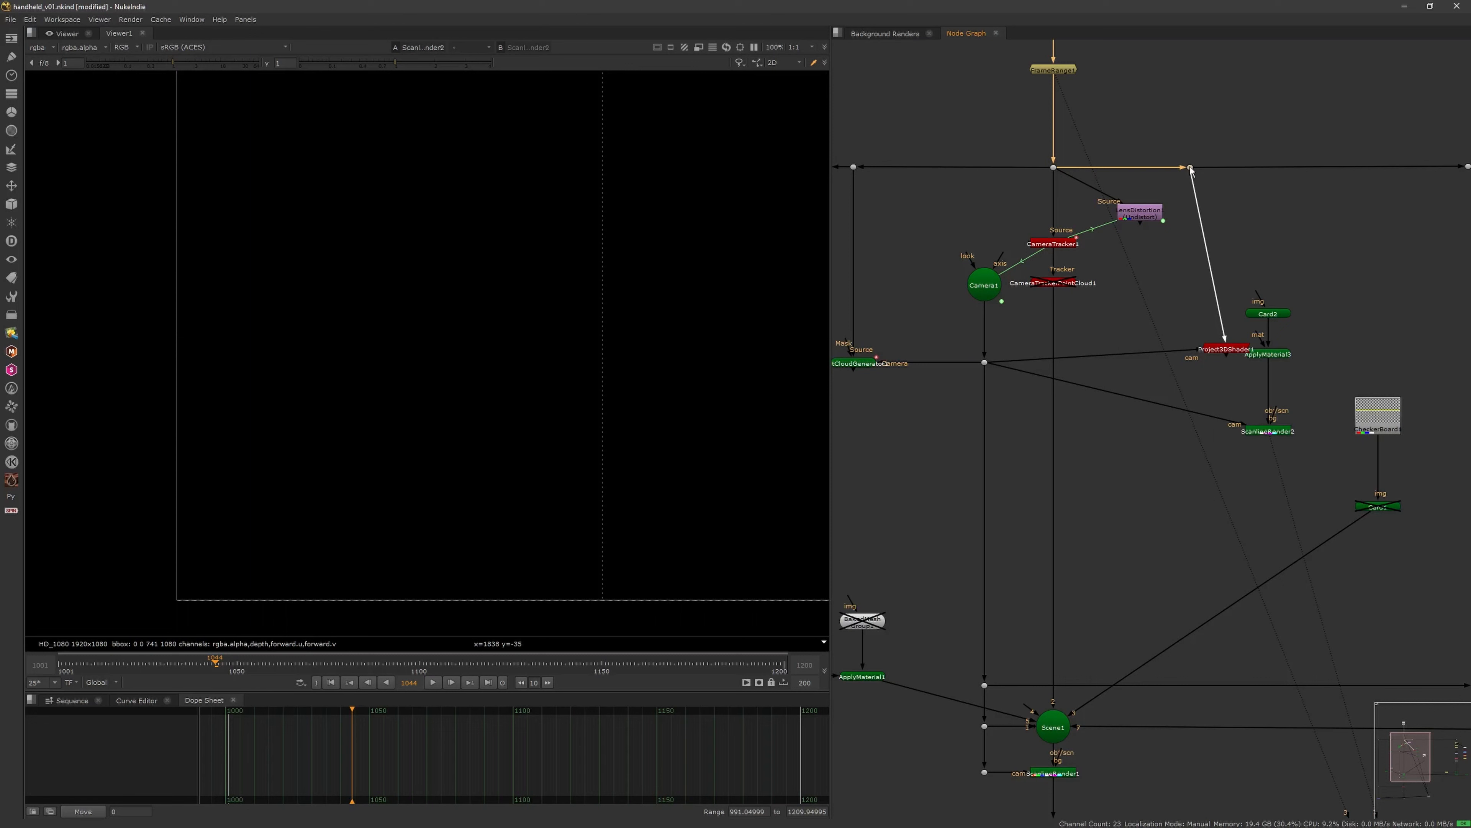
{"action": "left_click_drag", "start_coordinate": [1227, 349], "coordinate": [1185, 363]}
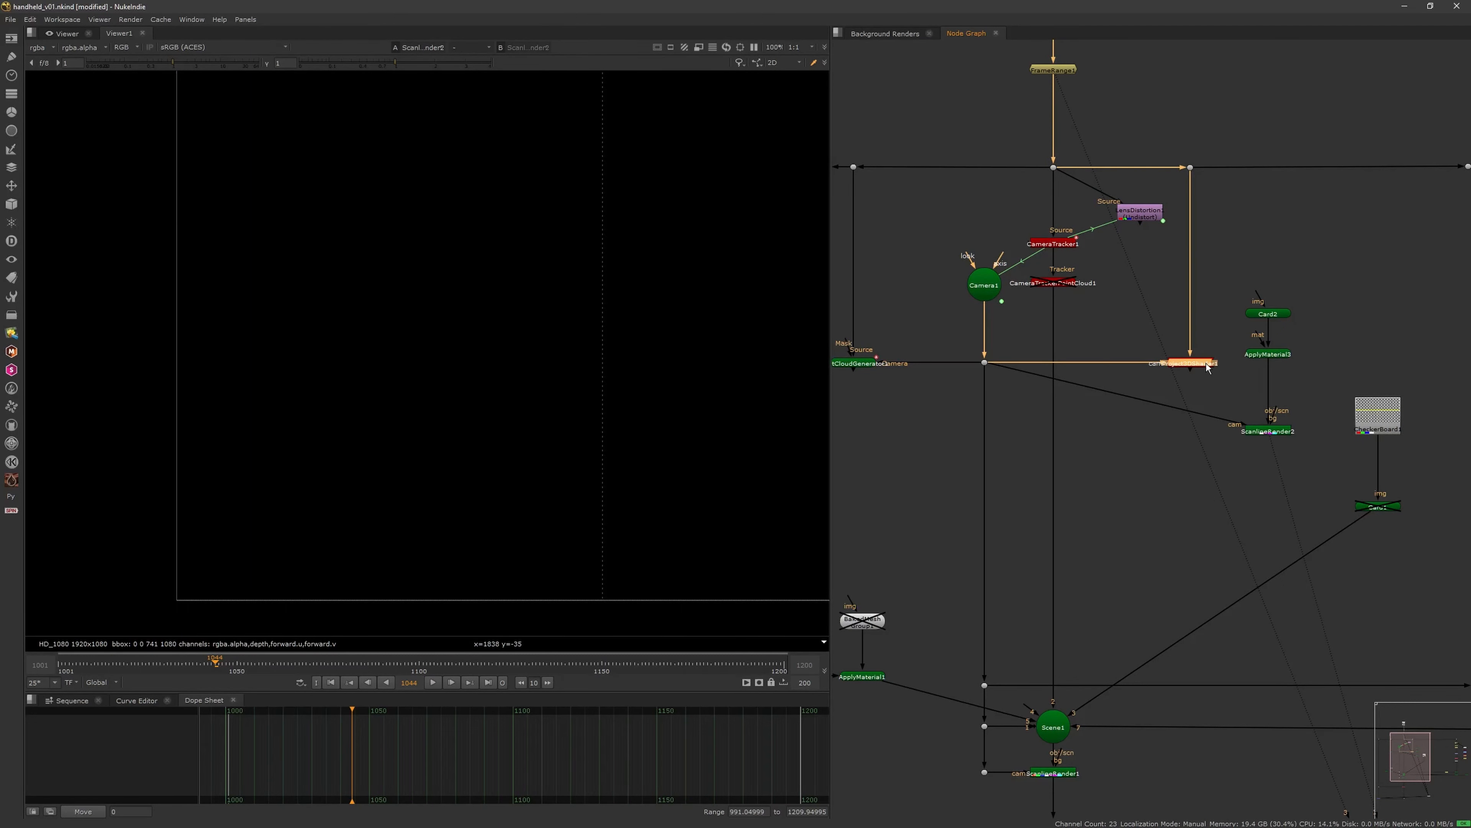
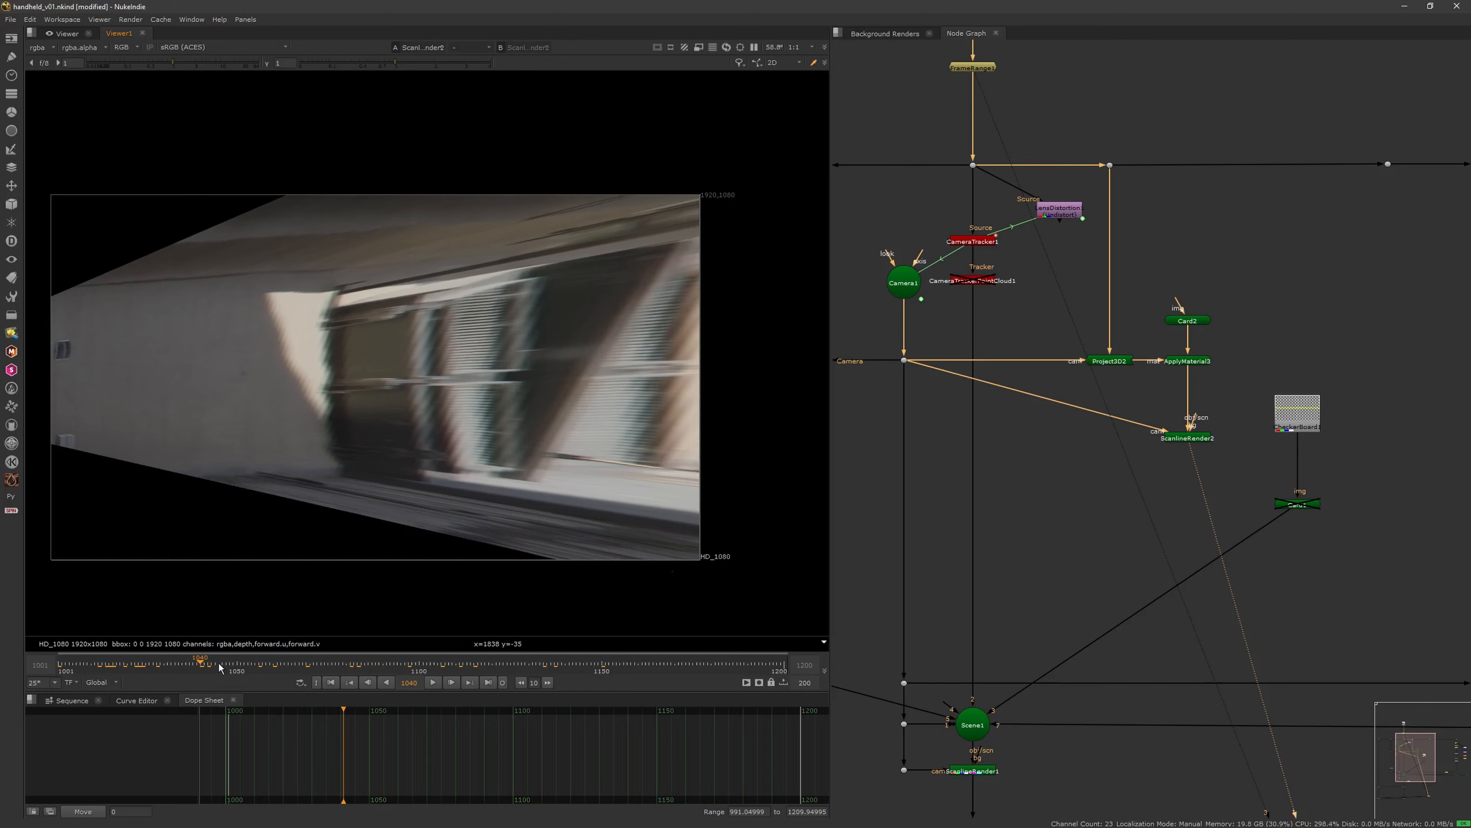
View the original plate from the FrameRange node at frame 1040 for comparison
{"action": "key", "text": "3"}
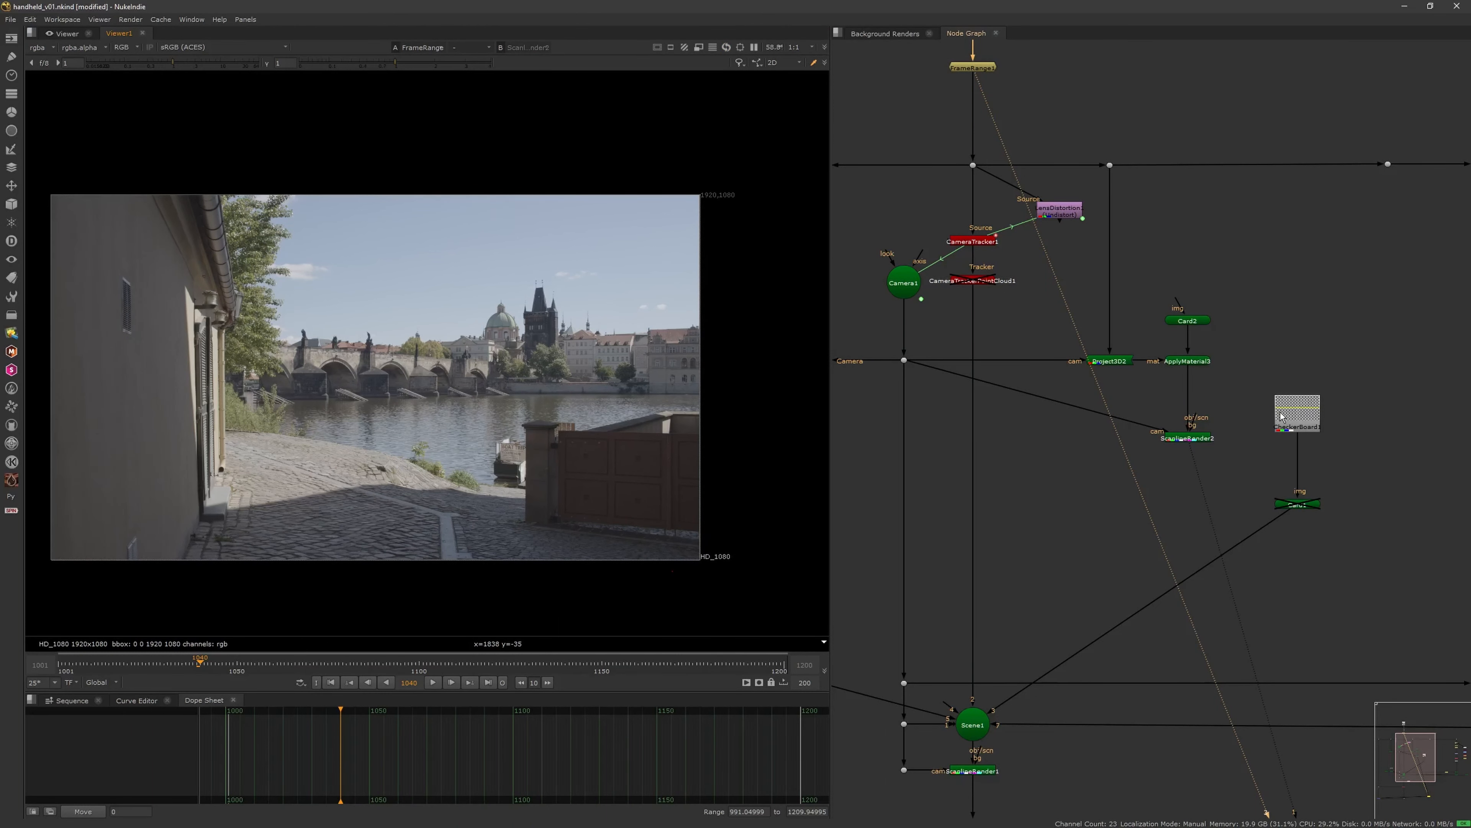
View the ScanlineRender2 output, shift the CheckerBoard and Card1 pair aside, and place Card2 to the right of ApplyMaterial3
{"action": "key", "text": "1"}
{"action": "left_click", "coordinate": [1197, 463]}
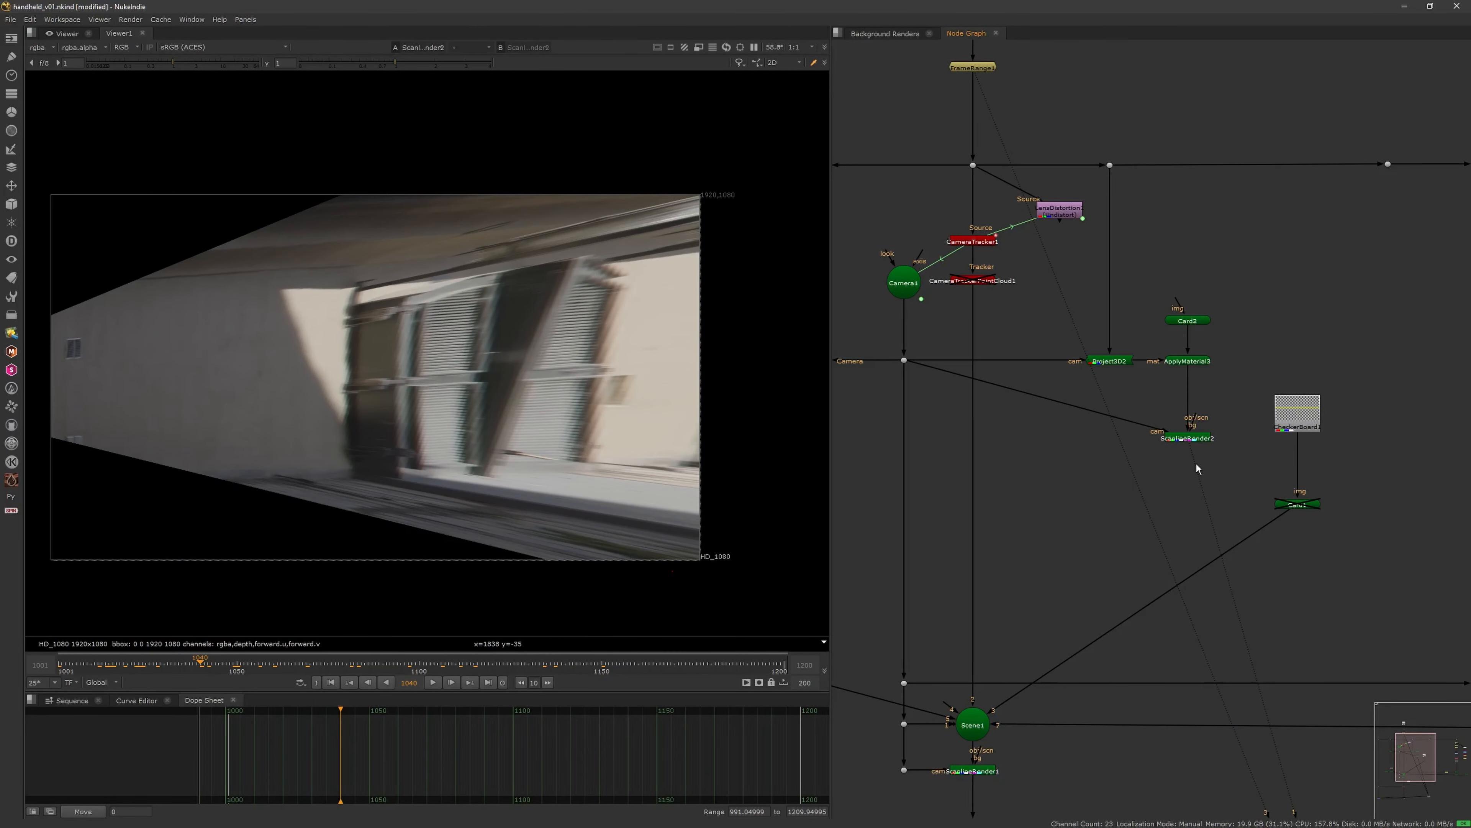
{"action": "middle_click_drag", "start_coordinate": [1299, 495], "coordinate": [1248, 431]}
{"action": "left_click_drag", "start_coordinate": [1328, 260], "coordinate": [1208, 487]}
{"action": "left_click_drag", "start_coordinate": [1246, 439], "coordinate": [1382, 511]}
{"action": "left_click_drag", "start_coordinate": [1136, 255], "coordinate": [1318, 297]}
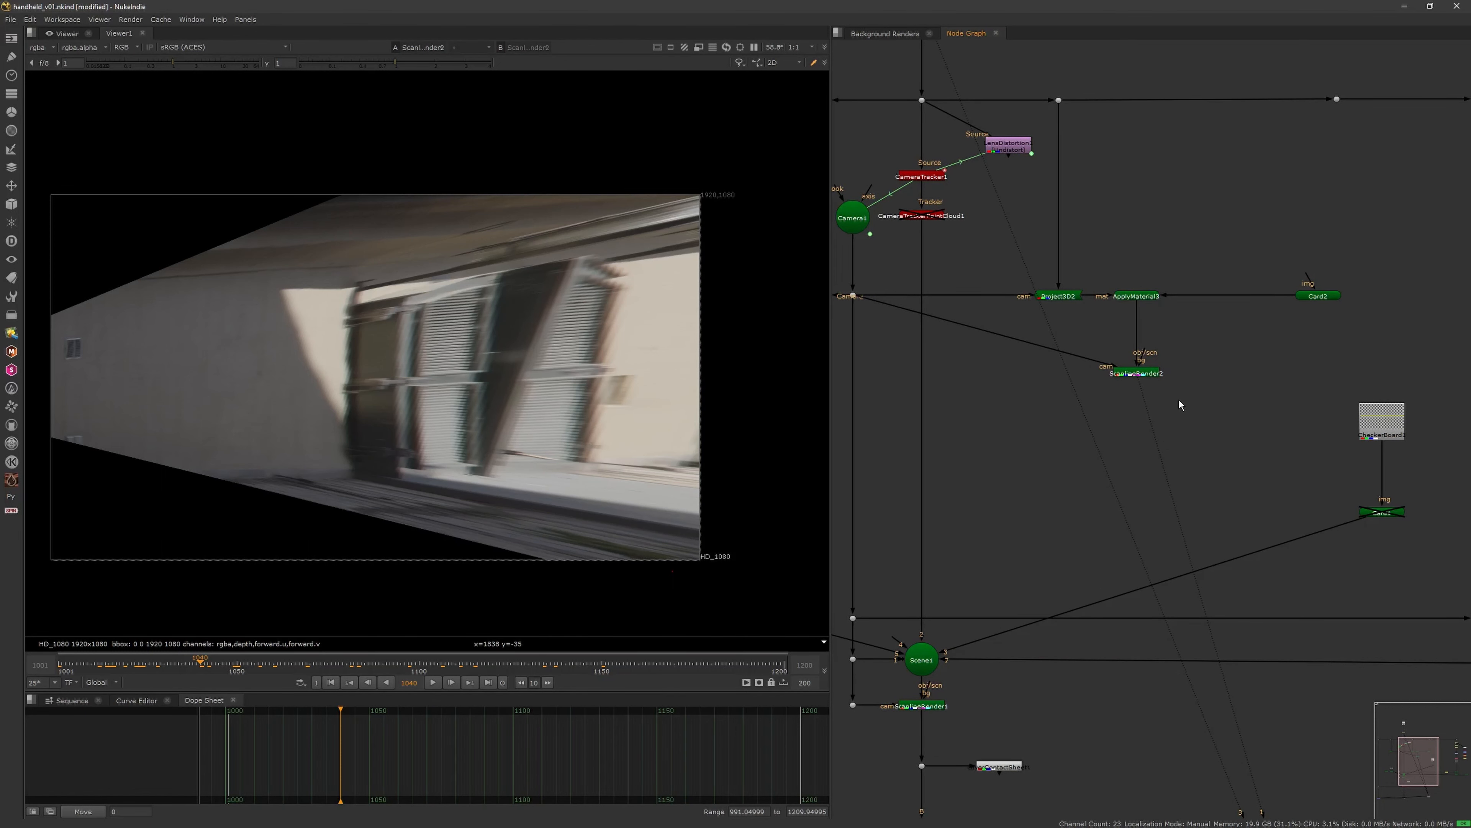
Add a RotoPaint node below ScanlineRender2, connect it to the render, view it and open its properties
{"action": "key", "text": "p"}
{"action": "left_click", "coordinate": [1000, 313]}
{"action": "left_click_drag", "start_coordinate": [1168, 402], "coordinate": [1192, 388]}
{"action": "key", "text": "1"}
{"action": "left_click", "coordinate": [1136, 373]}
{"action": "key", "text": "1"}
{"action": "double_click", "coordinate": [1190, 383]}
{"action": "key", "text": "Escape"}
{"action": "left_click_drag", "start_coordinate": [1195, 389], "coordinate": [1136, 423]}
{"action": "key", "text": "1"}
{"action": "double_click", "coordinate": [1137, 422]}
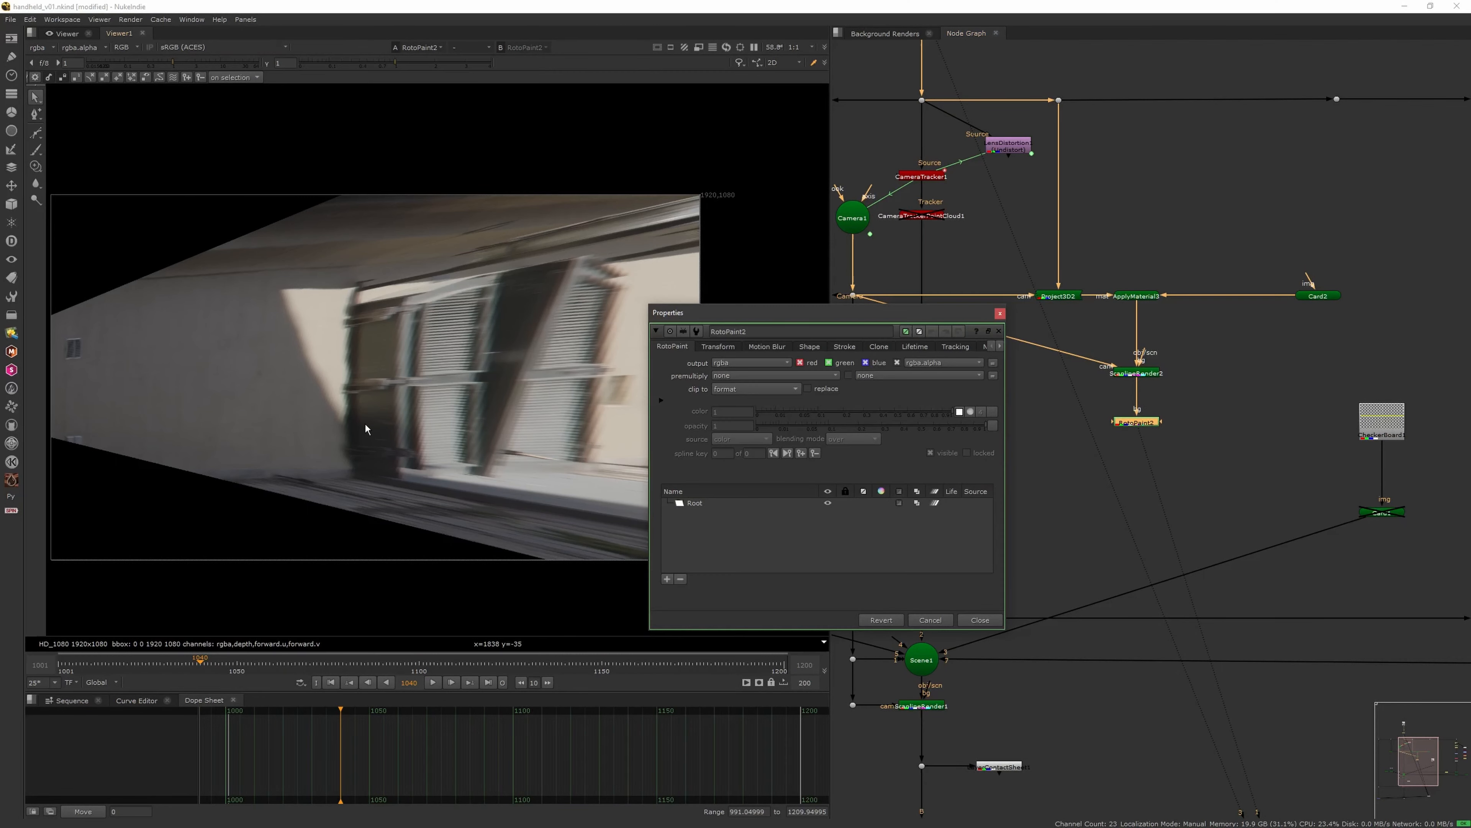
Paint the underlined word TEST on the projected house wall at frame 1040 with a light red brush
{"action": "left_click", "coordinate": [37, 151]}
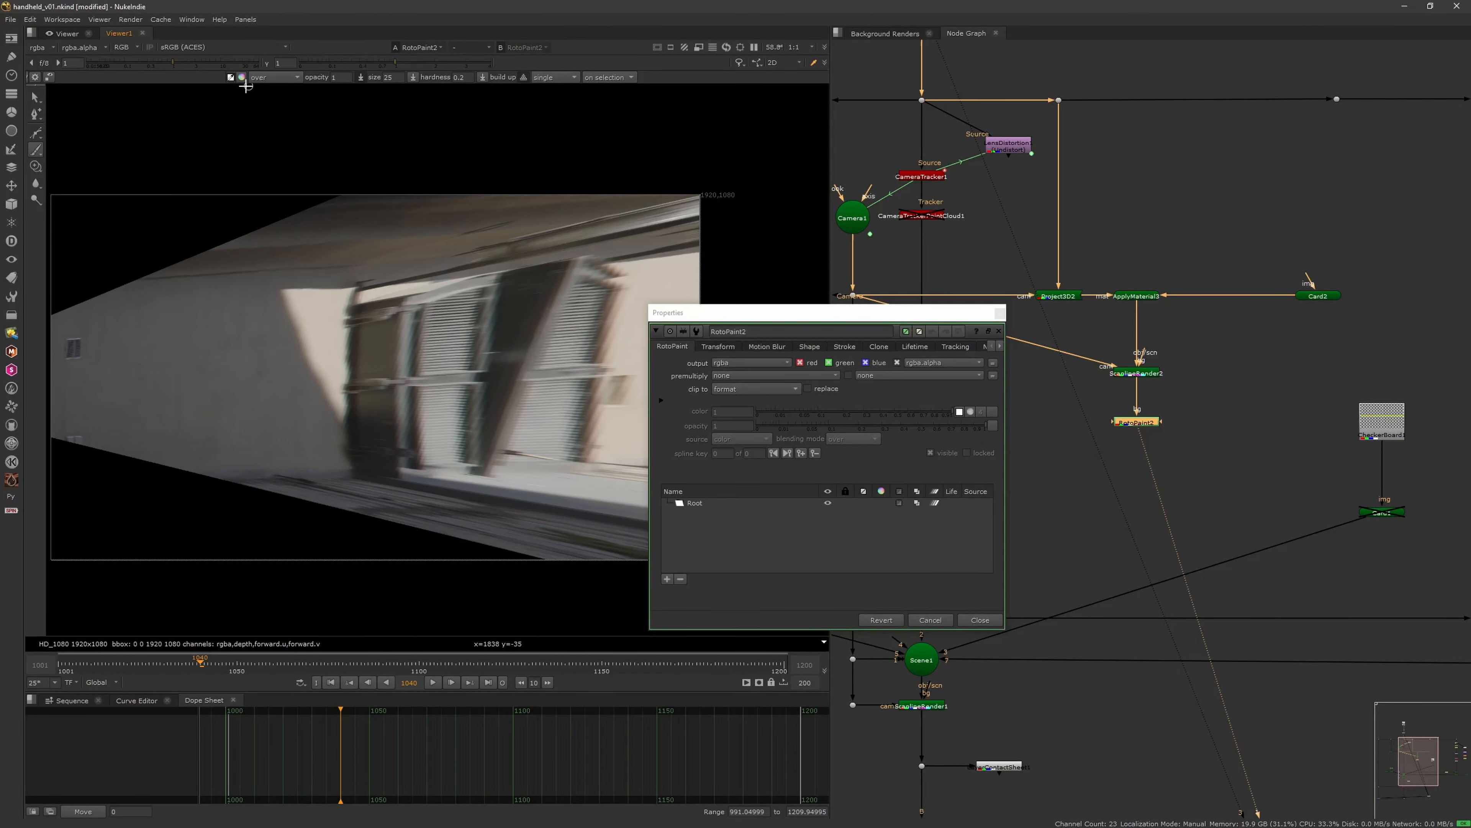
{"action": "left_click", "coordinate": [243, 77]}
{"action": "left_click", "coordinate": [849, 428]}
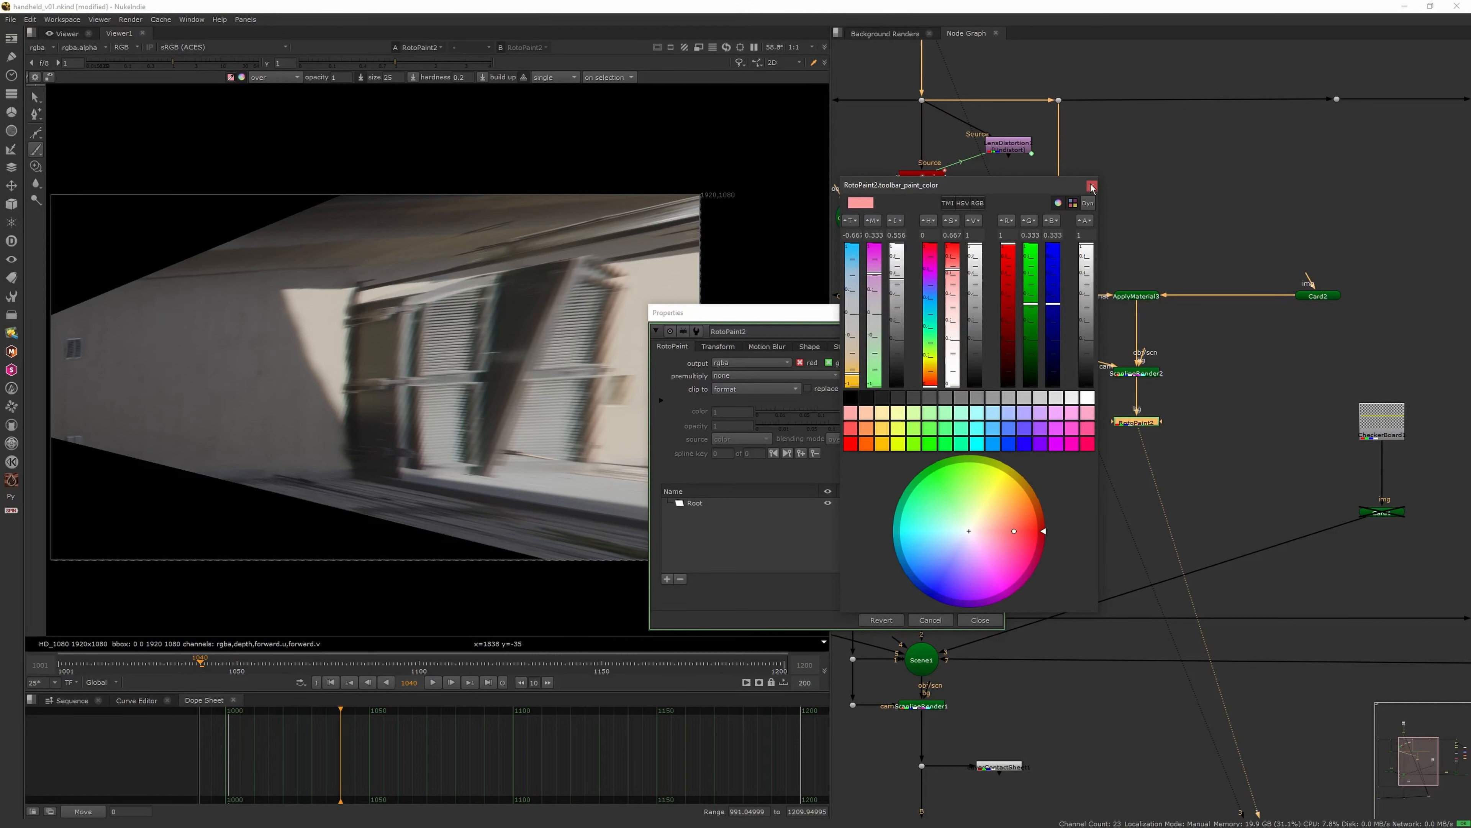
{"action": "mouse_move", "coordinate": [129, 351]}
{"action": "left_mouse_down"}
{"action": "mouse_move", "coordinate": [164, 332]}
{"action": "mouse_move", "coordinate": [171, 364]}
{"action": "left_mouse_up"}
{"action": "mouse_move", "coordinate": [160, 349]}
{"action": "left_mouse_down"}
{"action": "mouse_move", "coordinate": [180, 336]}
{"action": "mouse_move", "coordinate": [198, 366]}
{"action": "left_mouse_up"}
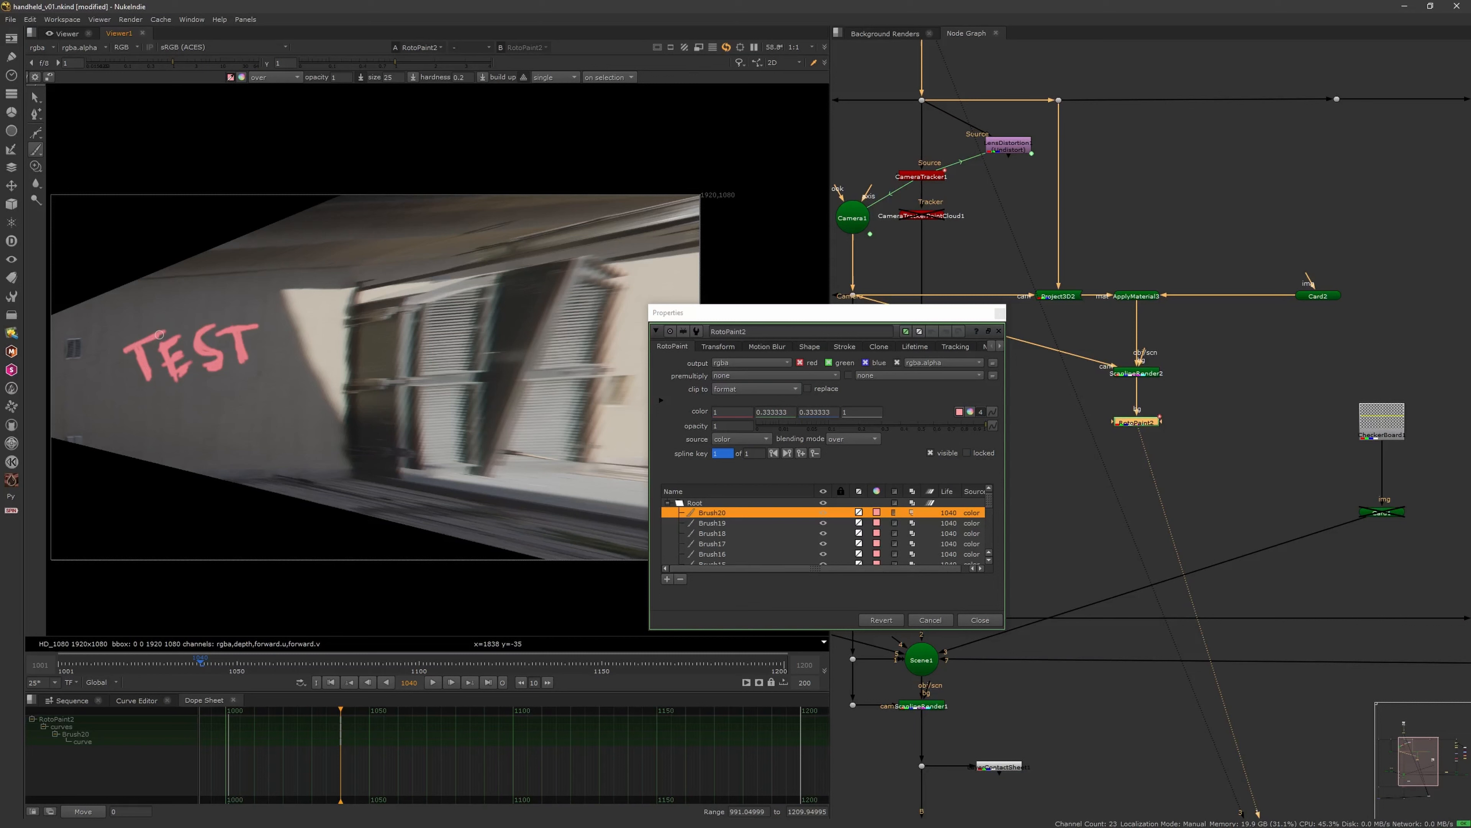
{"action": "left_click_drag", "start_coordinate": [149, 397], "coordinate": [245, 382]}
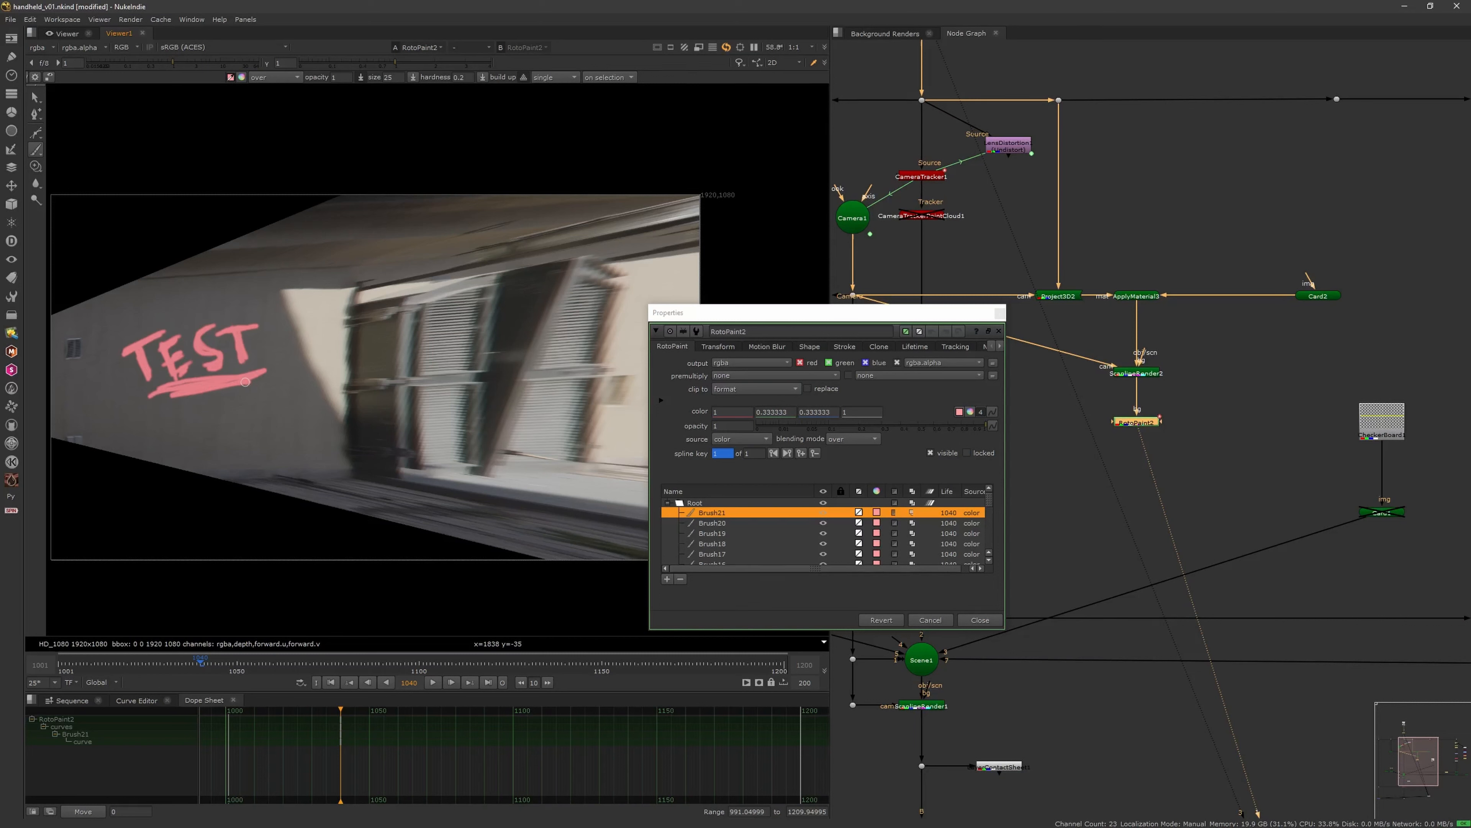
{"action": "left_click", "coordinate": [999, 313]}
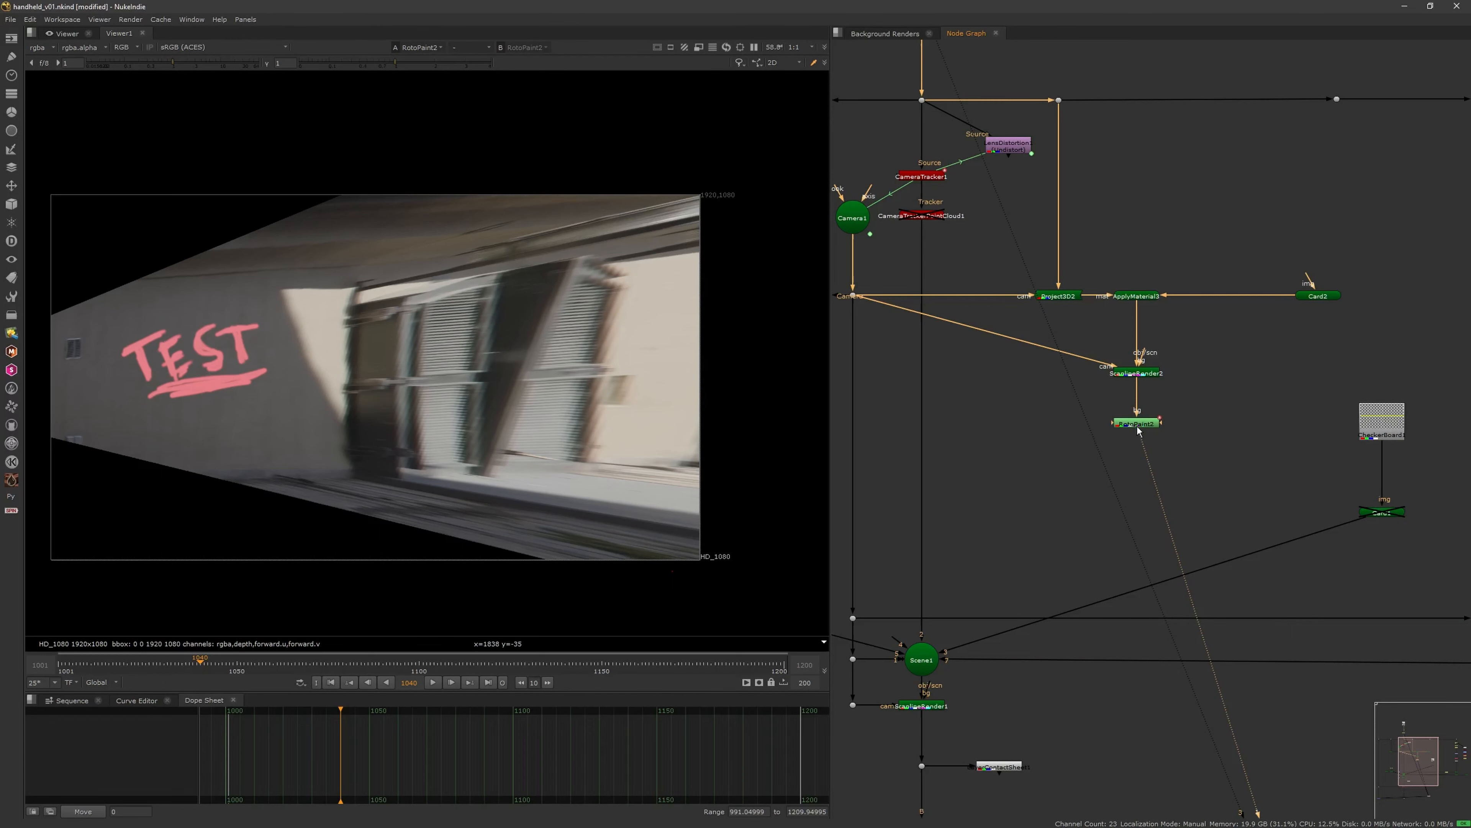
Set the premultiply option of RotoPaint2 to rgba
{"action": "double_click", "coordinate": [1135, 423]}
{"action": "left_click", "coordinate": [748, 379]}
{"action": "left_click", "coordinate": [733, 387]}
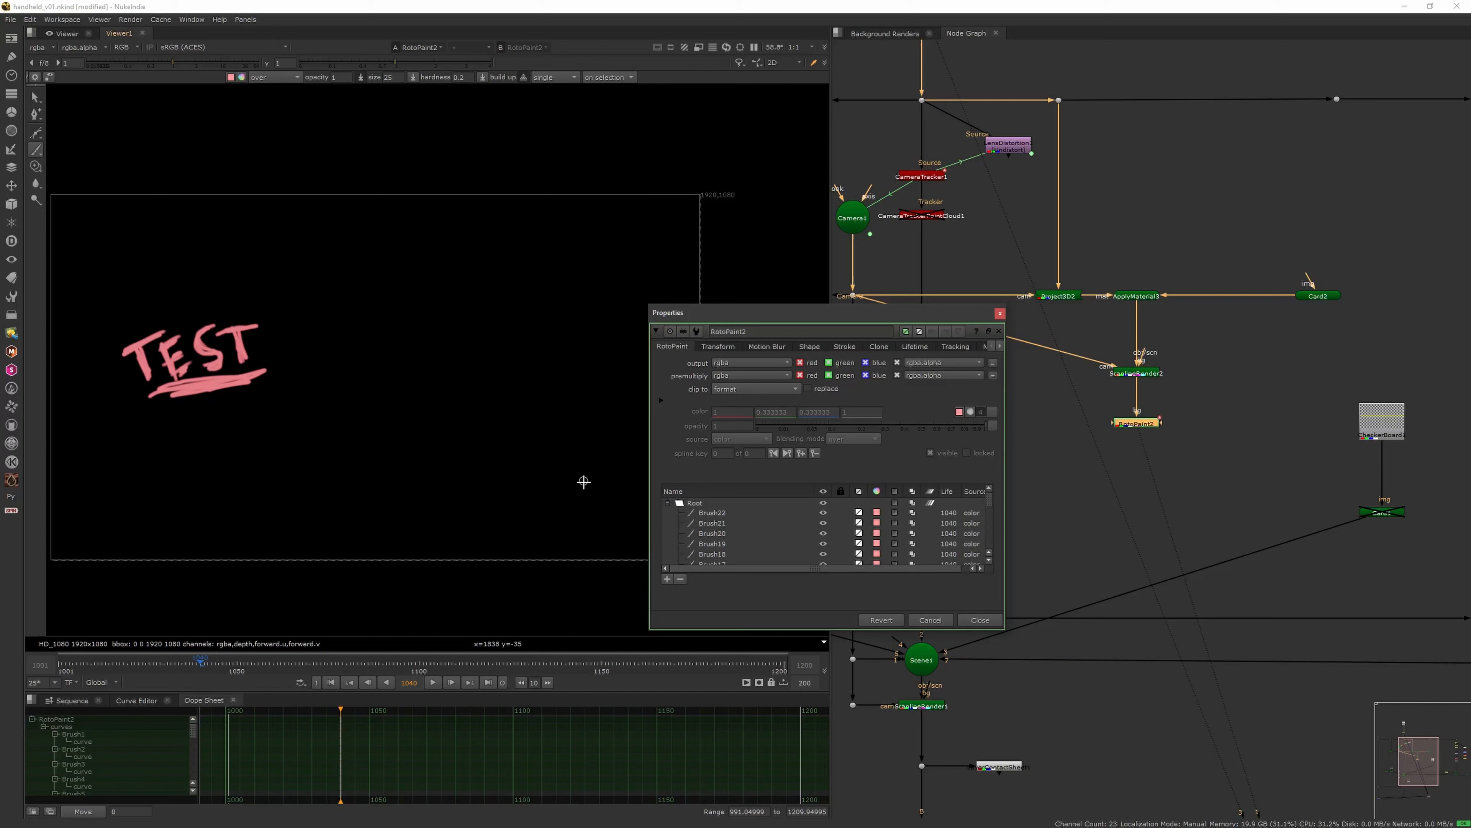
{"action": "left_click", "coordinate": [1000, 314]}
Hold the paint at frame 1040 with a FrameHold, feed it through an ApplyMaterial on Card2 into Scene1, and align the ApplyMaterial with the FrameHold
{"action": "scroll", "coordinate": [1095, 404], "scroll_direction": "down", "scroll_amount": 5}
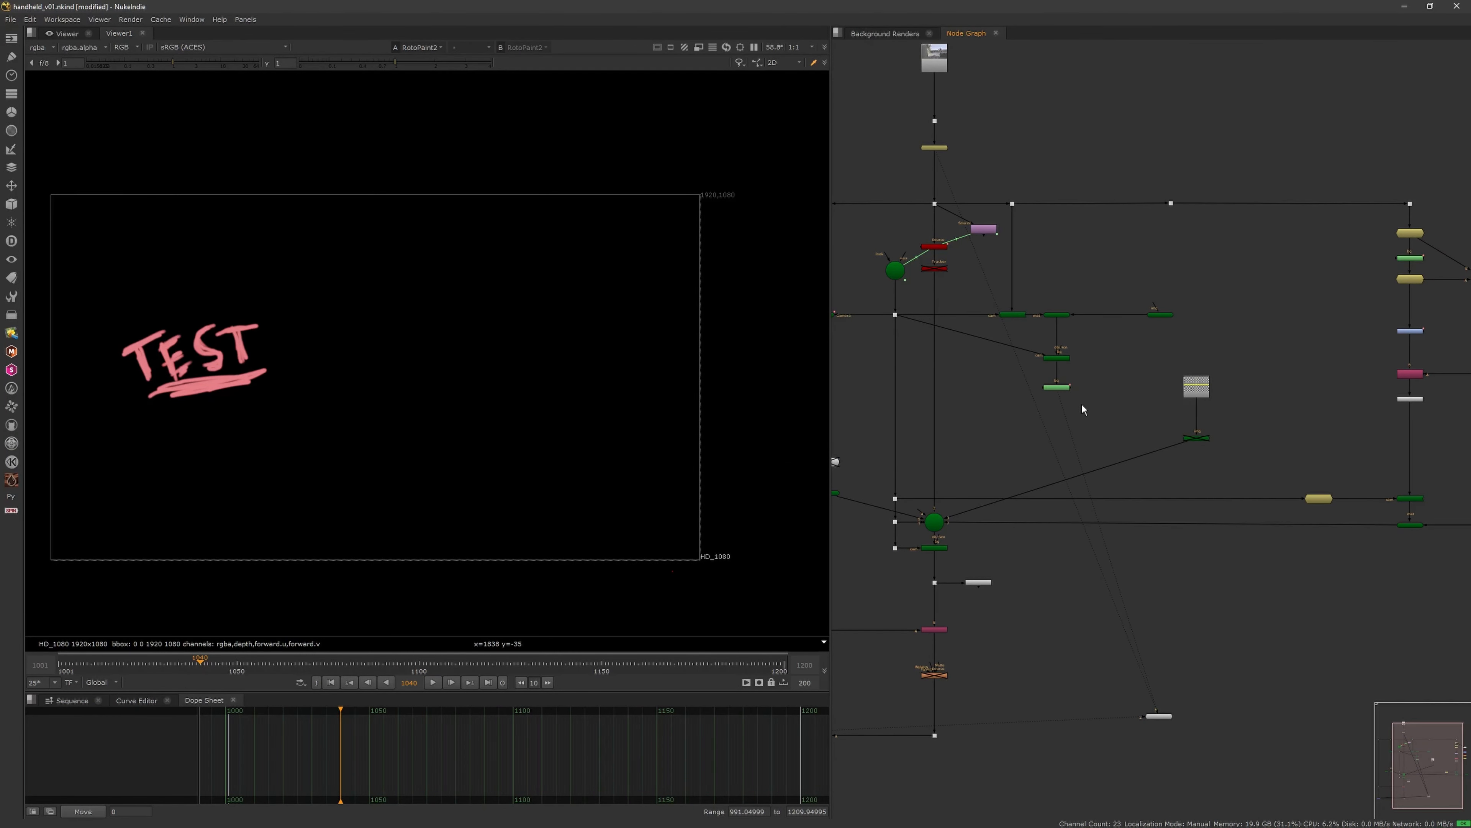
{"action": "scroll", "coordinate": [1129, 400], "scroll_direction": "up", "scroll_amount": 5}
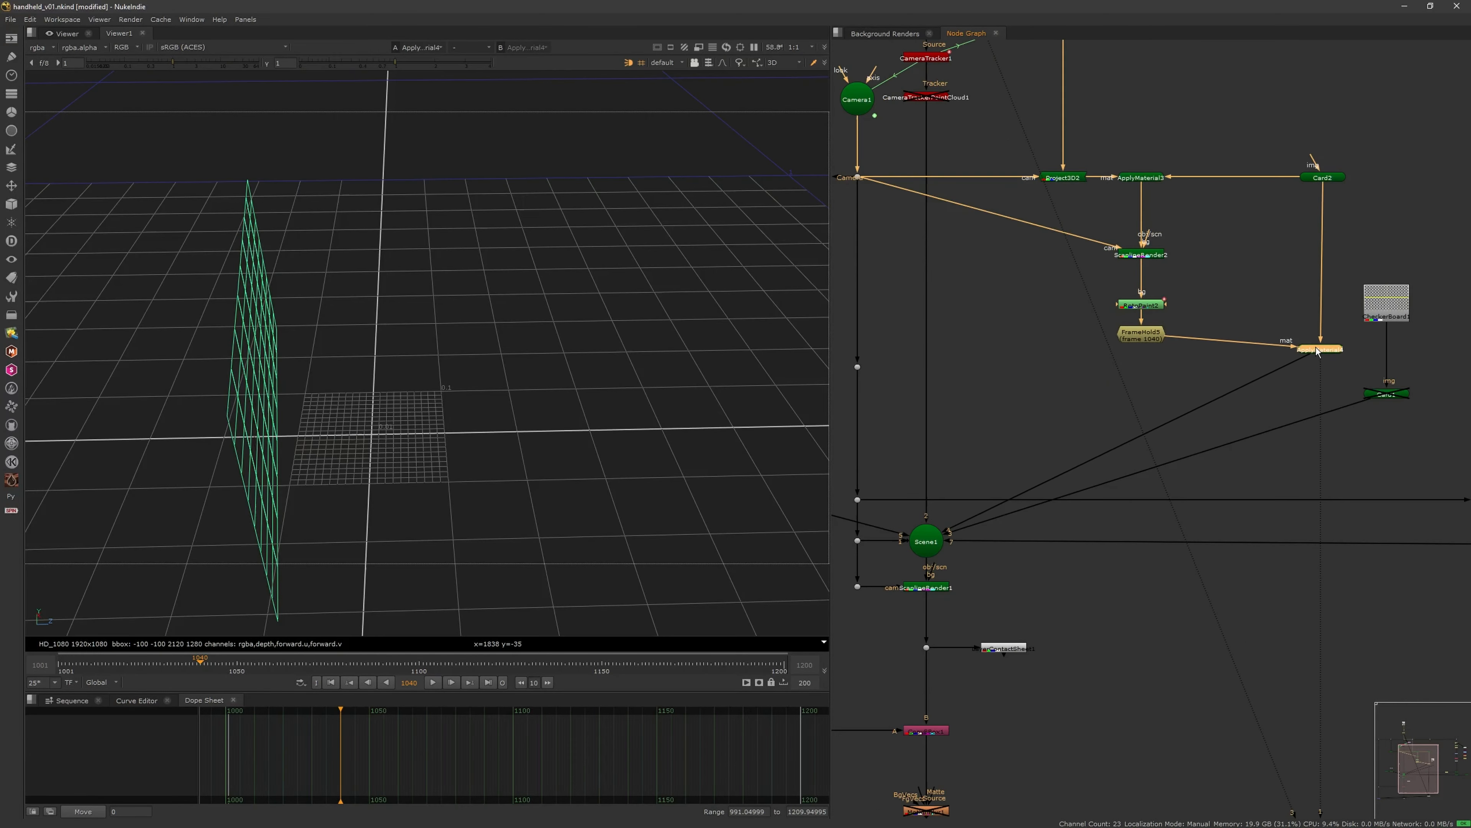
{"action": "left_click_drag", "start_coordinate": [1318, 350], "coordinate": [1318, 336]}
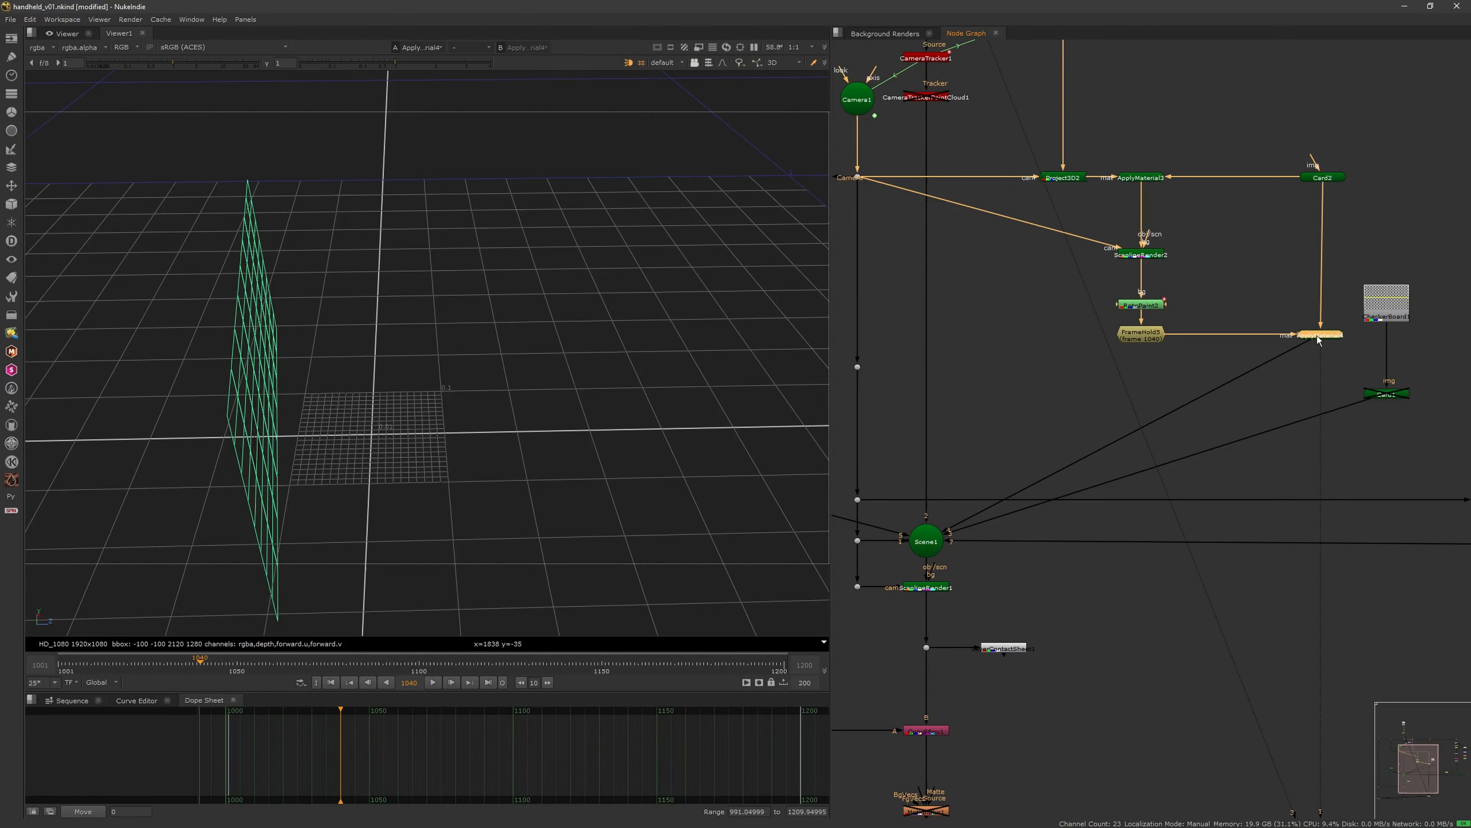
Inspect the painted card in 3D and check the chain through RotoPaint2, FrameHold5 and ApplyMaterial4
{"action": "left_click", "coordinate": [710, 432]}
{"action": "mouse_move", "coordinate": [583, 470]}
{"action": "left_mouse_down", "text": "ctrl"}
{"action": "mouse_move", "coordinate": [313, 473]}
{"action": "mouse_move", "coordinate": [261, 458]}
{"action": "left_mouse_up", "text": "ctrl"}
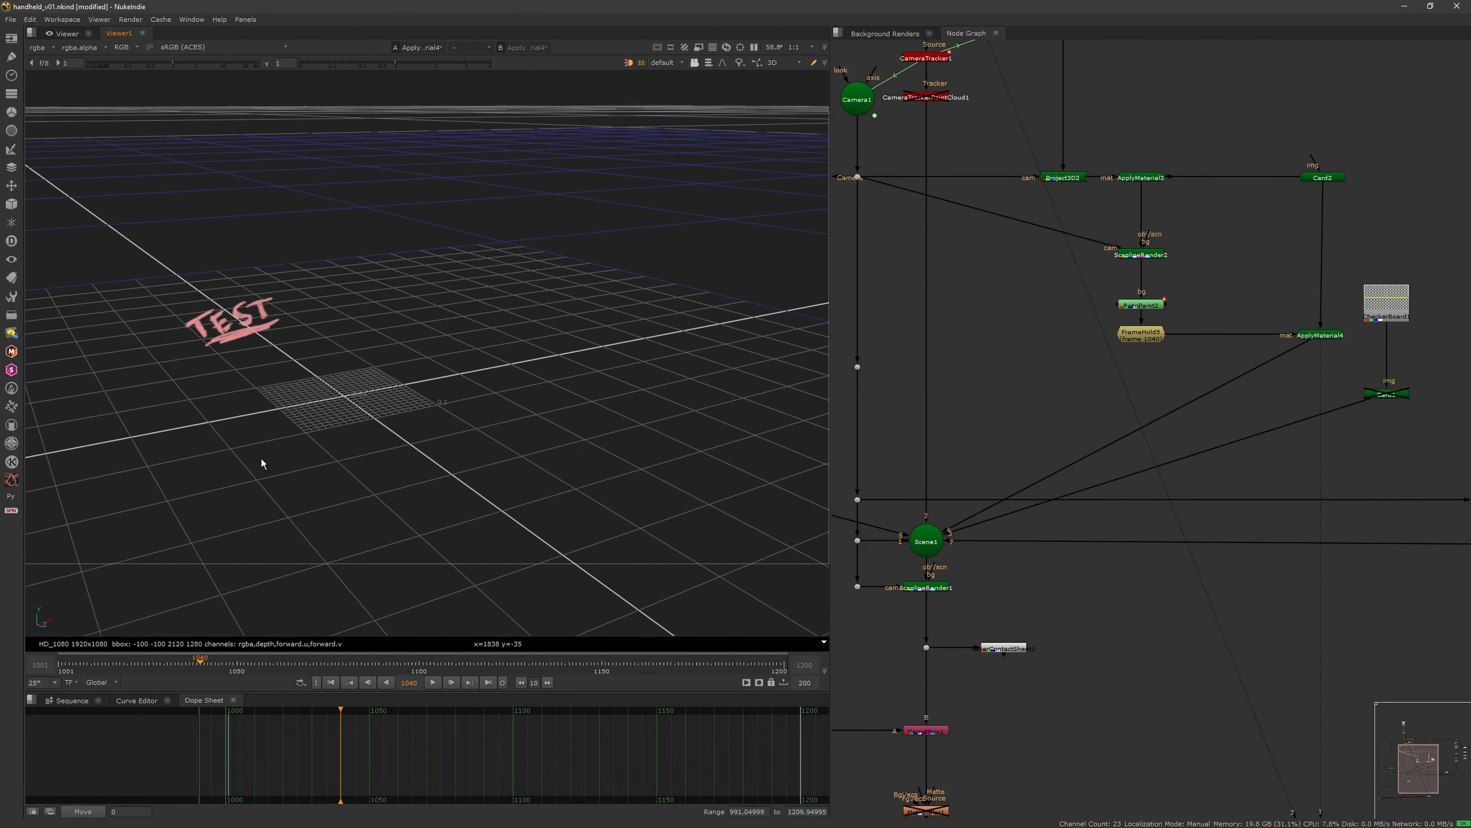
{"action": "left_click", "coordinate": [928, 538]}
{"action": "key", "text": "1"}
{"action": "left_click", "coordinate": [486, 499]}
{"action": "left_click_drag", "start_coordinate": [1140, 307], "coordinate": [1140, 300]}
{"action": "key", "text": "1"}
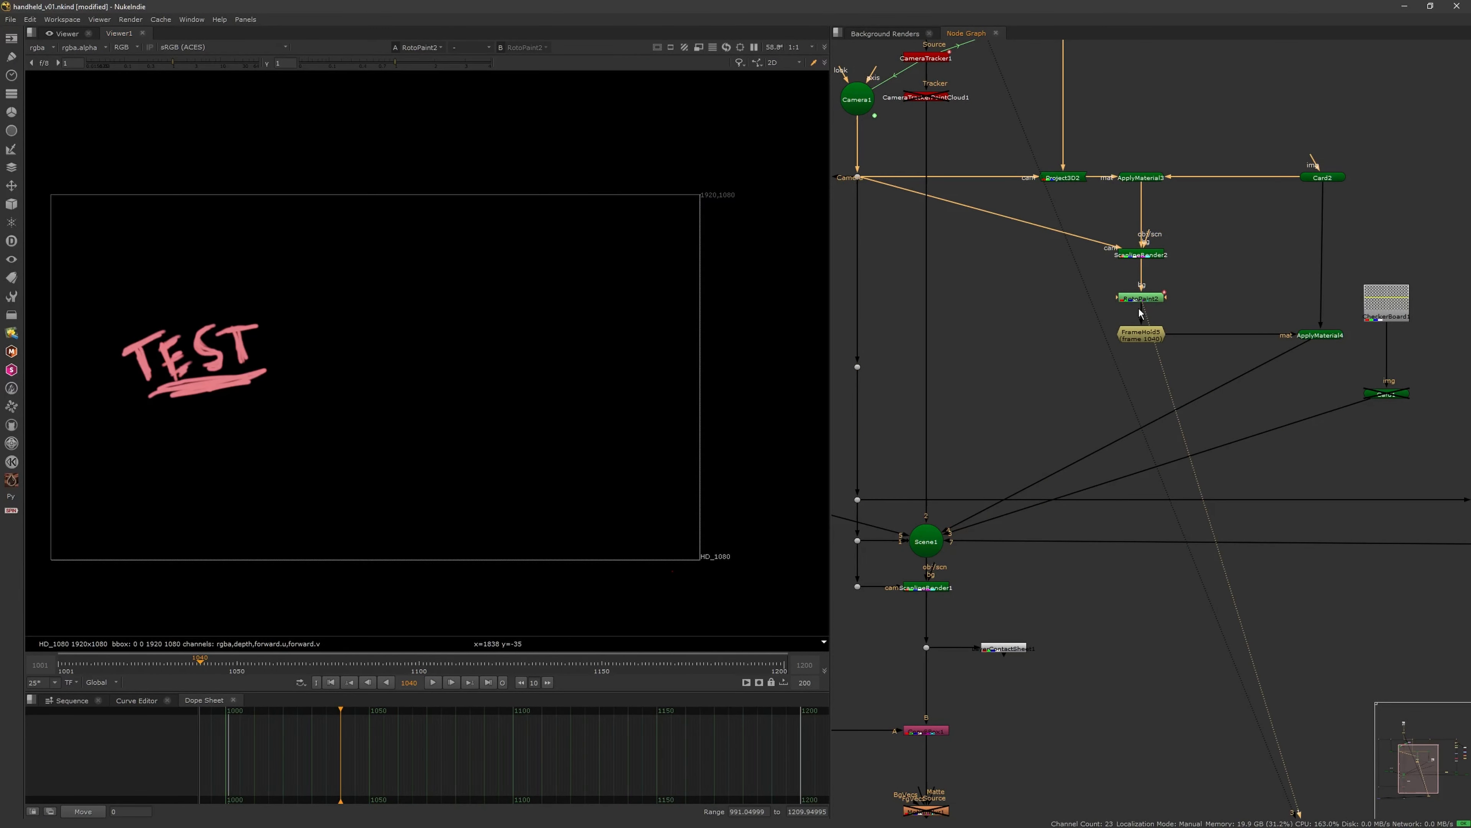
{"action": "left_click", "coordinate": [1137, 339]}
{"action": "key", "text": "1"}
{"action": "left_click", "coordinate": [1331, 335]}
{"action": "key", "text": "1"}
{"action": "left_click", "coordinate": [644, 480]}
{"action": "left_click_drag", "start_coordinate": [643, 480], "coordinate": [641, 529], "text": "ctrl"}
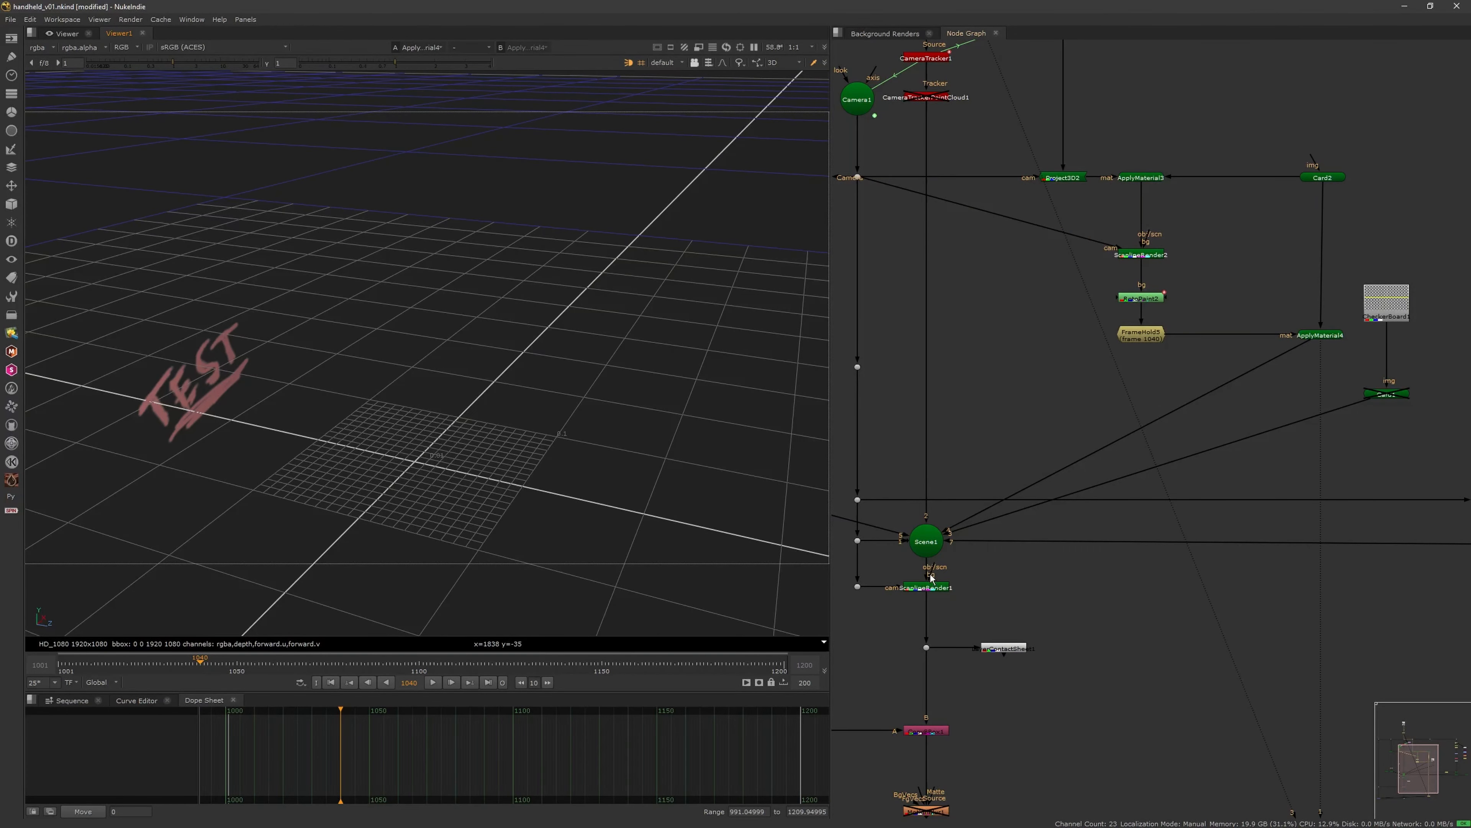
View the Merge1 composite, scrub back to frame 1001 and examine the TEST paint where it meets the wall edge
{"action": "scroll", "coordinate": [979, 620], "scroll_direction": "down", "scroll_amount": 5}
{"action": "middle_click_drag", "start_coordinate": [1005, 669], "coordinate": [1062, 634]}
{"action": "key", "text": "2"}
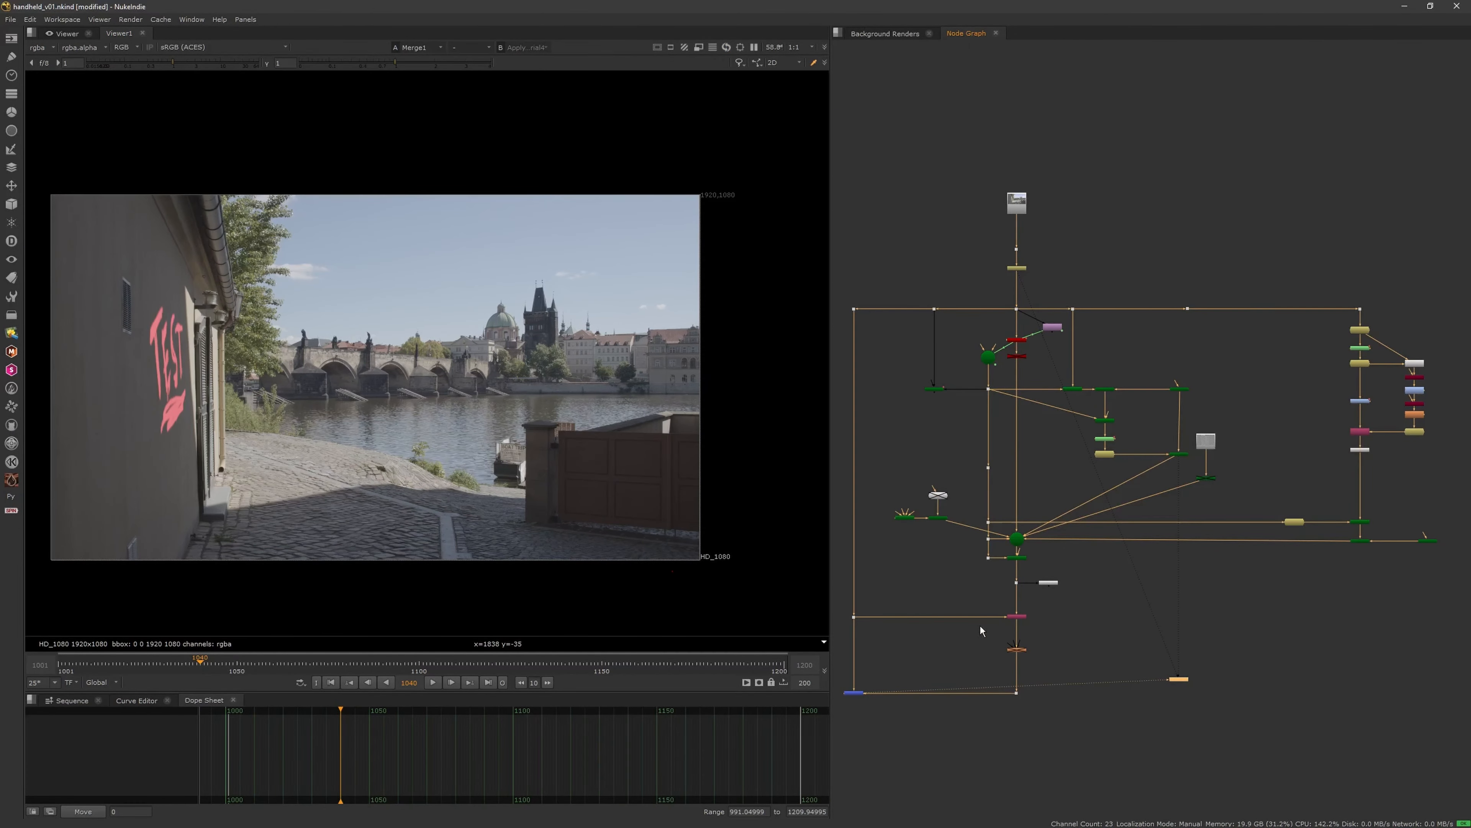
{"action": "left_click_drag", "start_coordinate": [191, 666], "coordinate": [57, 635]}
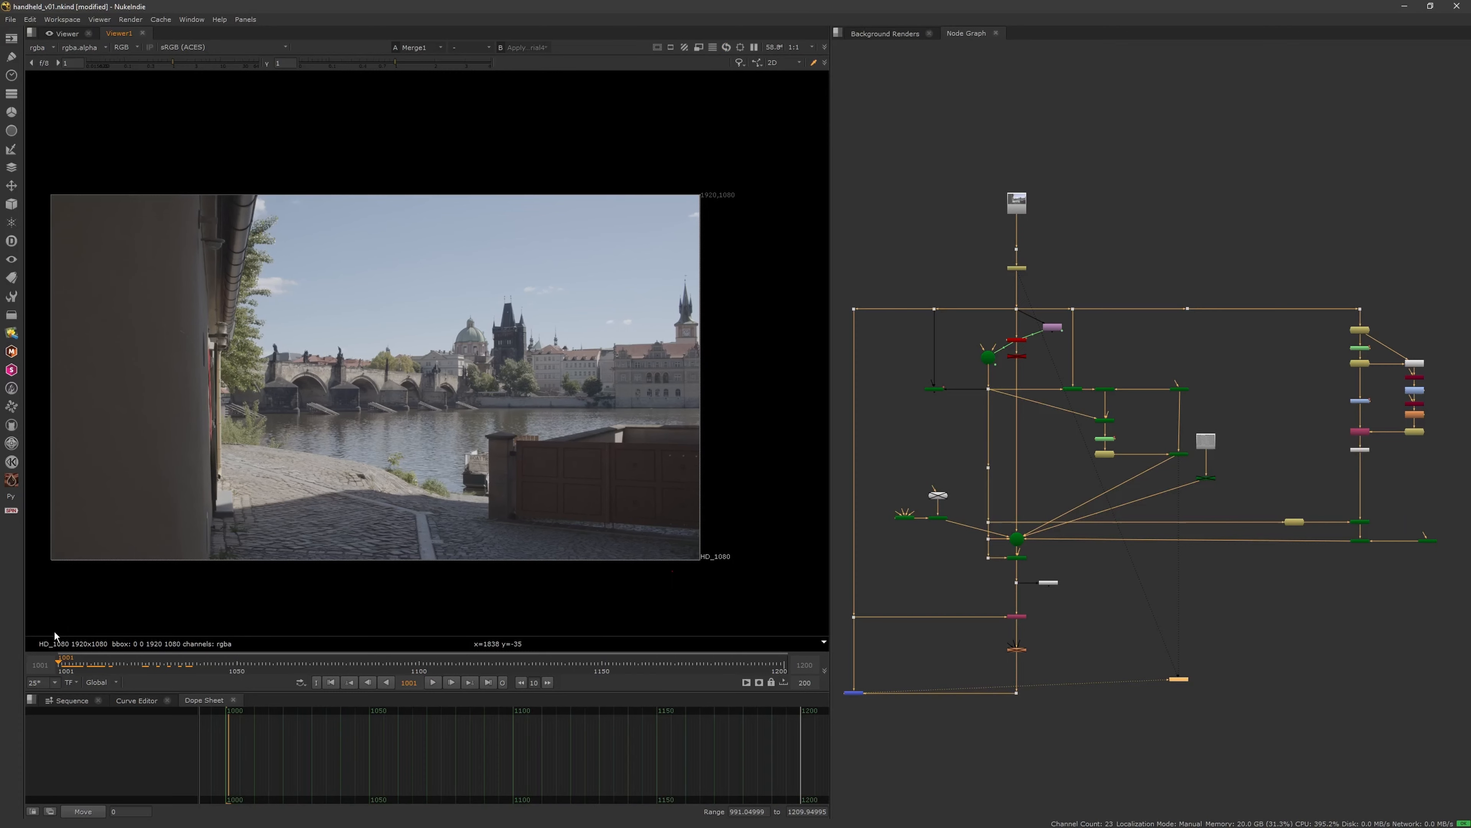
{"action": "scroll", "coordinate": [266, 463], "scroll_direction": "up", "scroll_amount": 6}
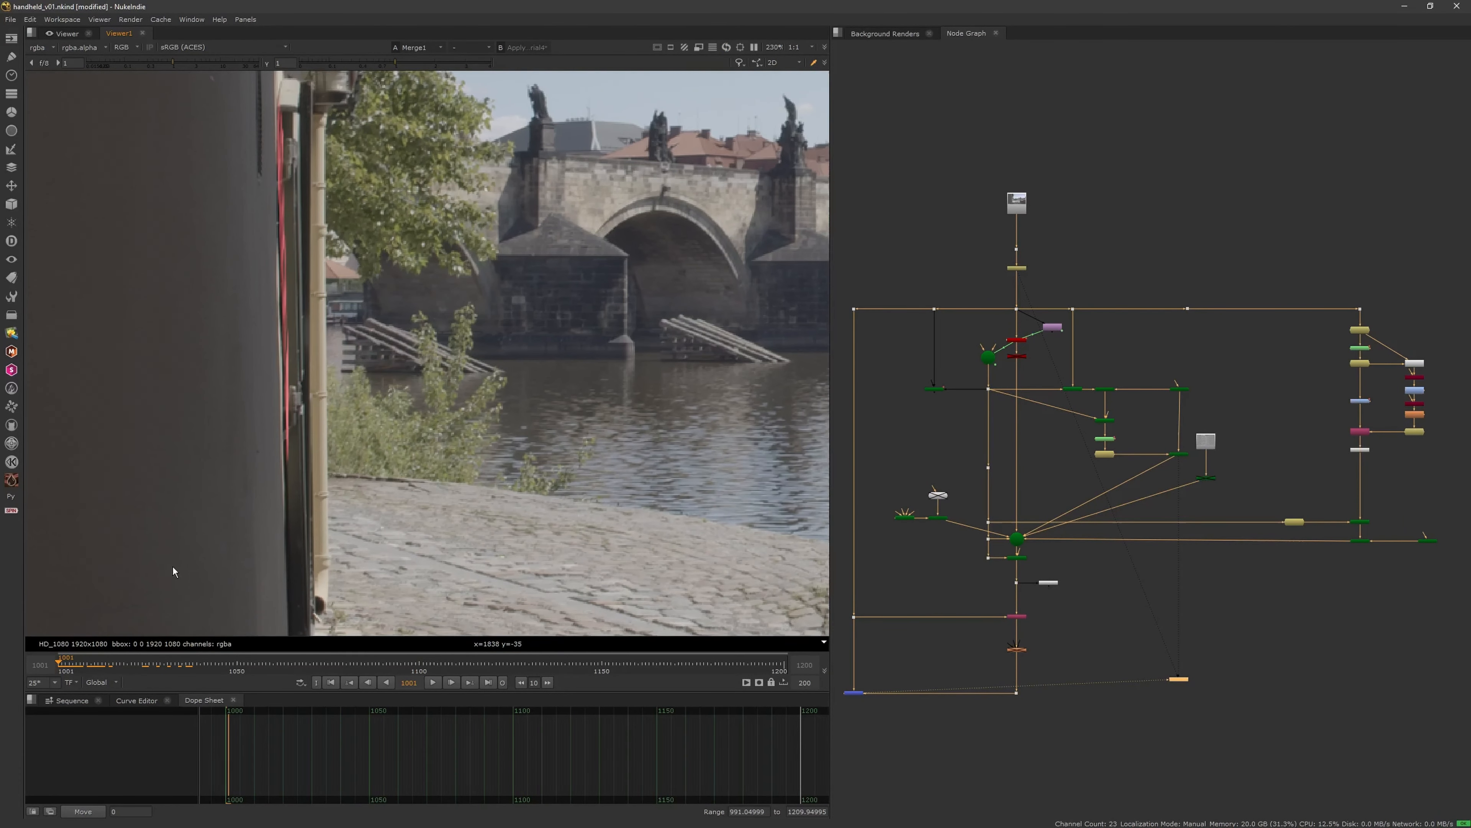
{"action": "middle_click_drag", "start_coordinate": [173, 565], "coordinate": [173, 615]}
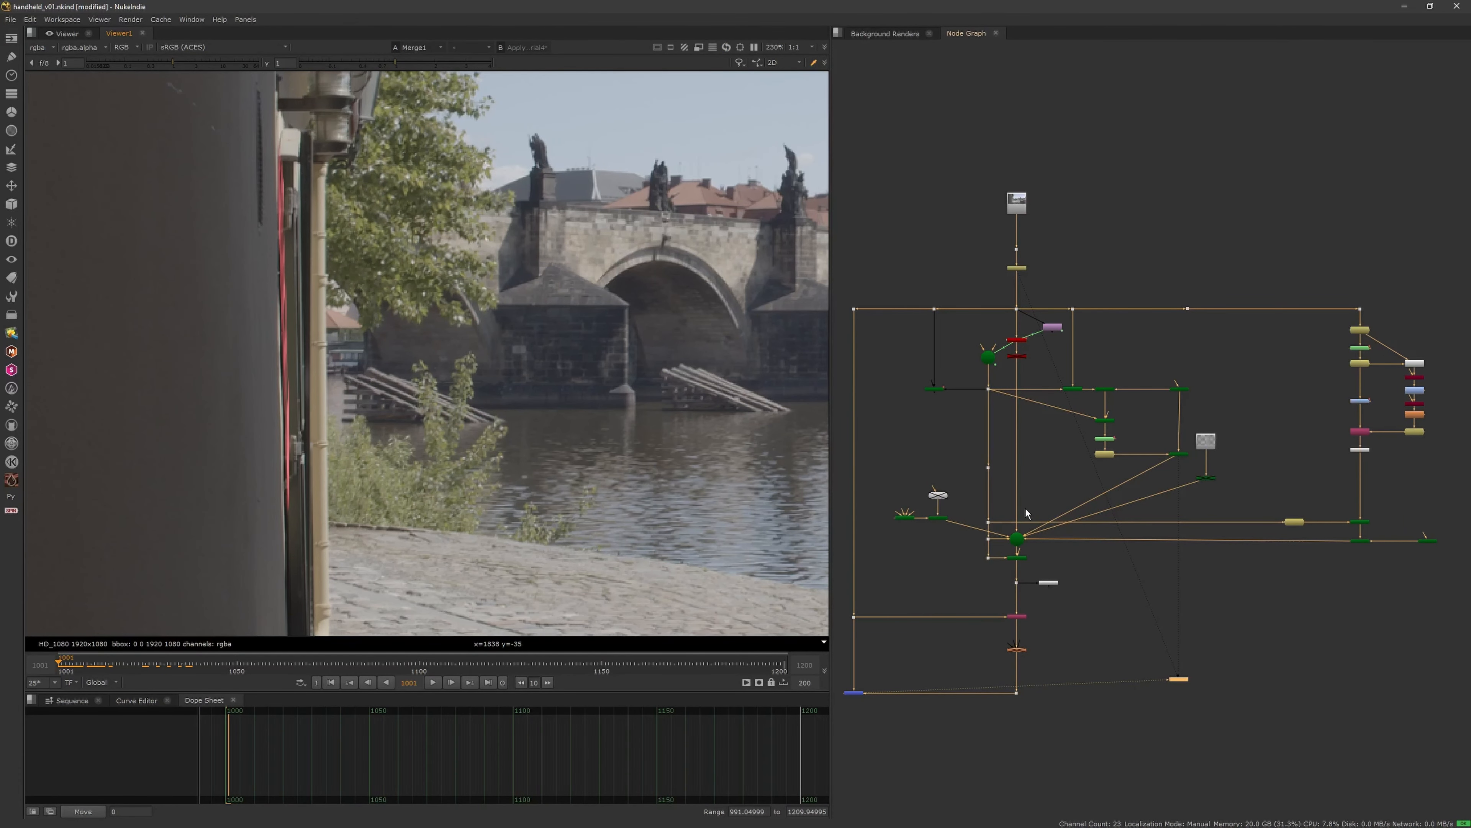
Nudge Card2 in the 3D scene to a Z translation of about -0.154, and return to the Merge1 composite
{"action": "key", "text": "1"}
{"action": "scroll", "coordinate": [1153, 406], "scroll_direction": "up", "scroll_amount": 5}
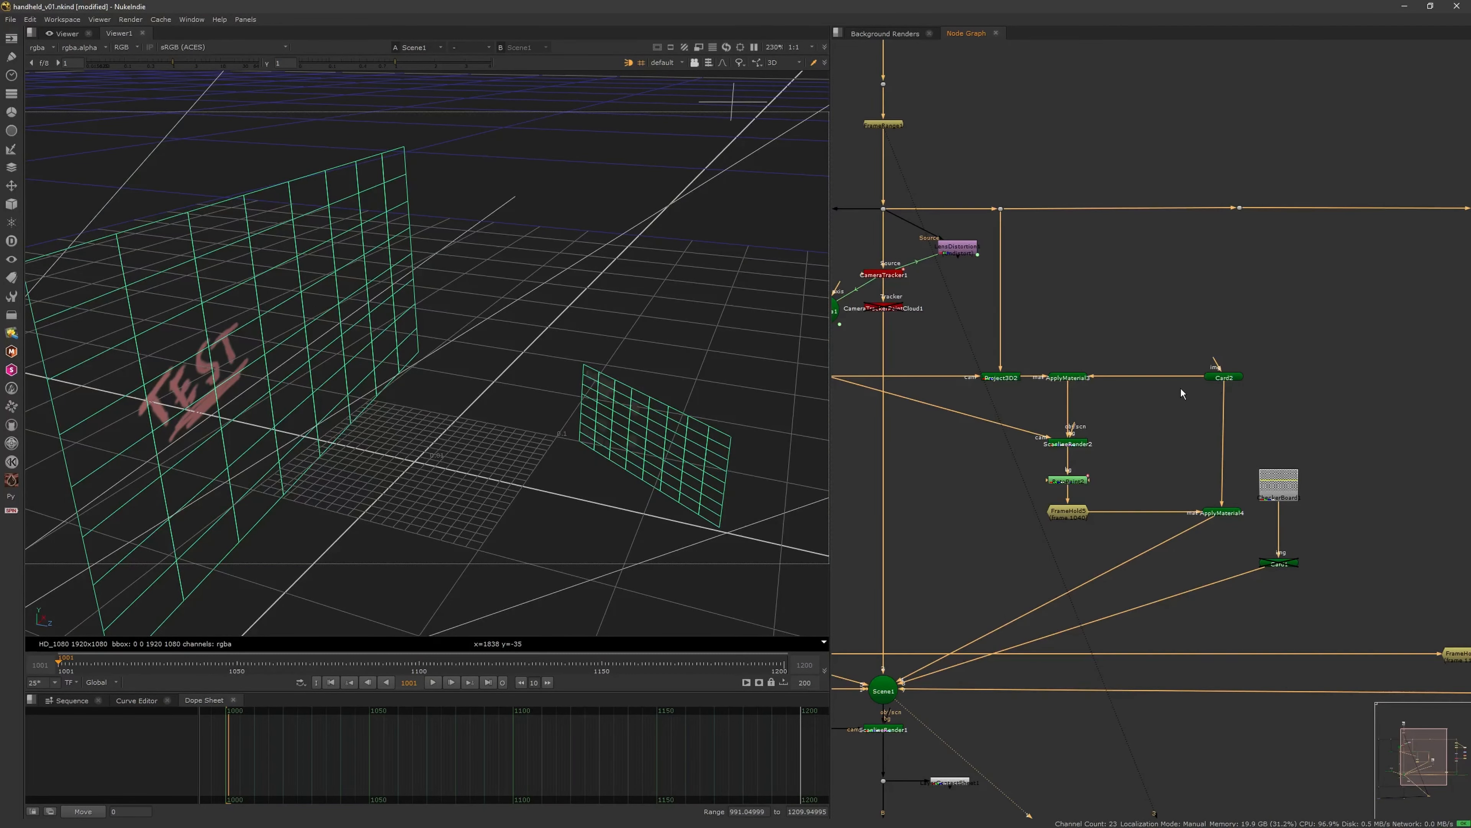
{"action": "double_click", "coordinate": [1221, 379]}
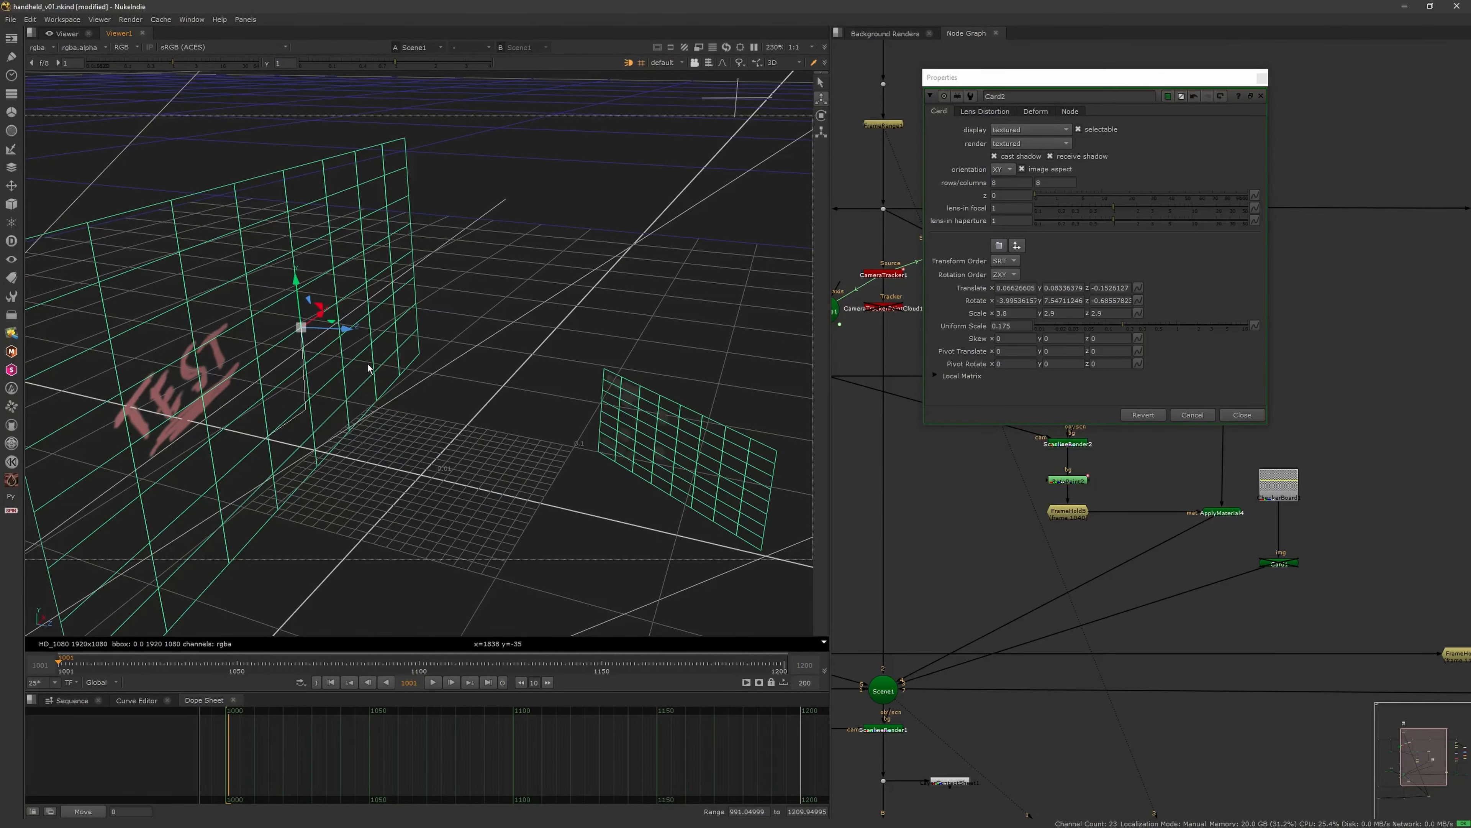
{"action": "left_click_drag", "start_coordinate": [348, 331], "coordinate": [351, 348]}
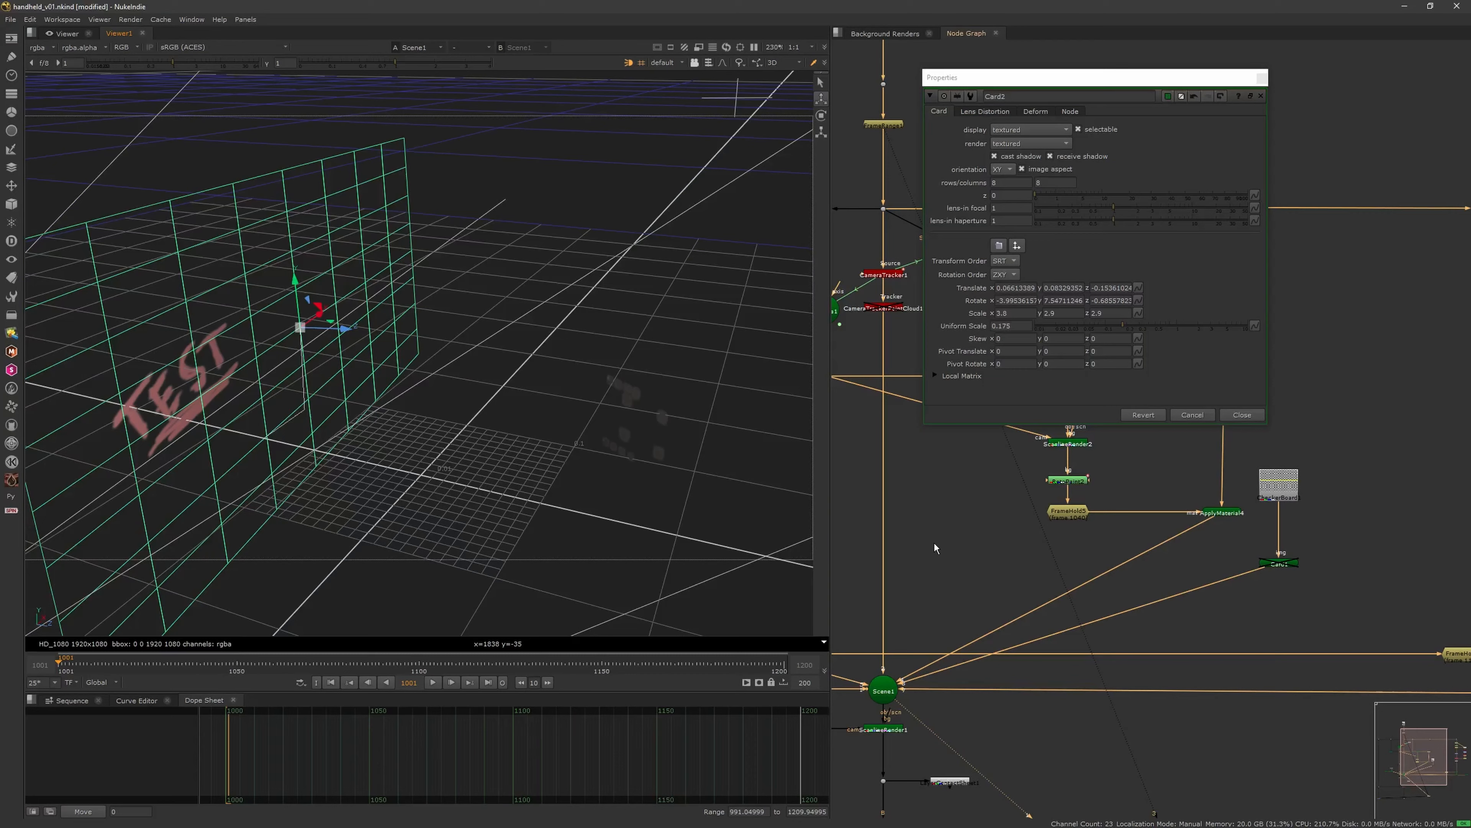
{"action": "key", "text": "2"}
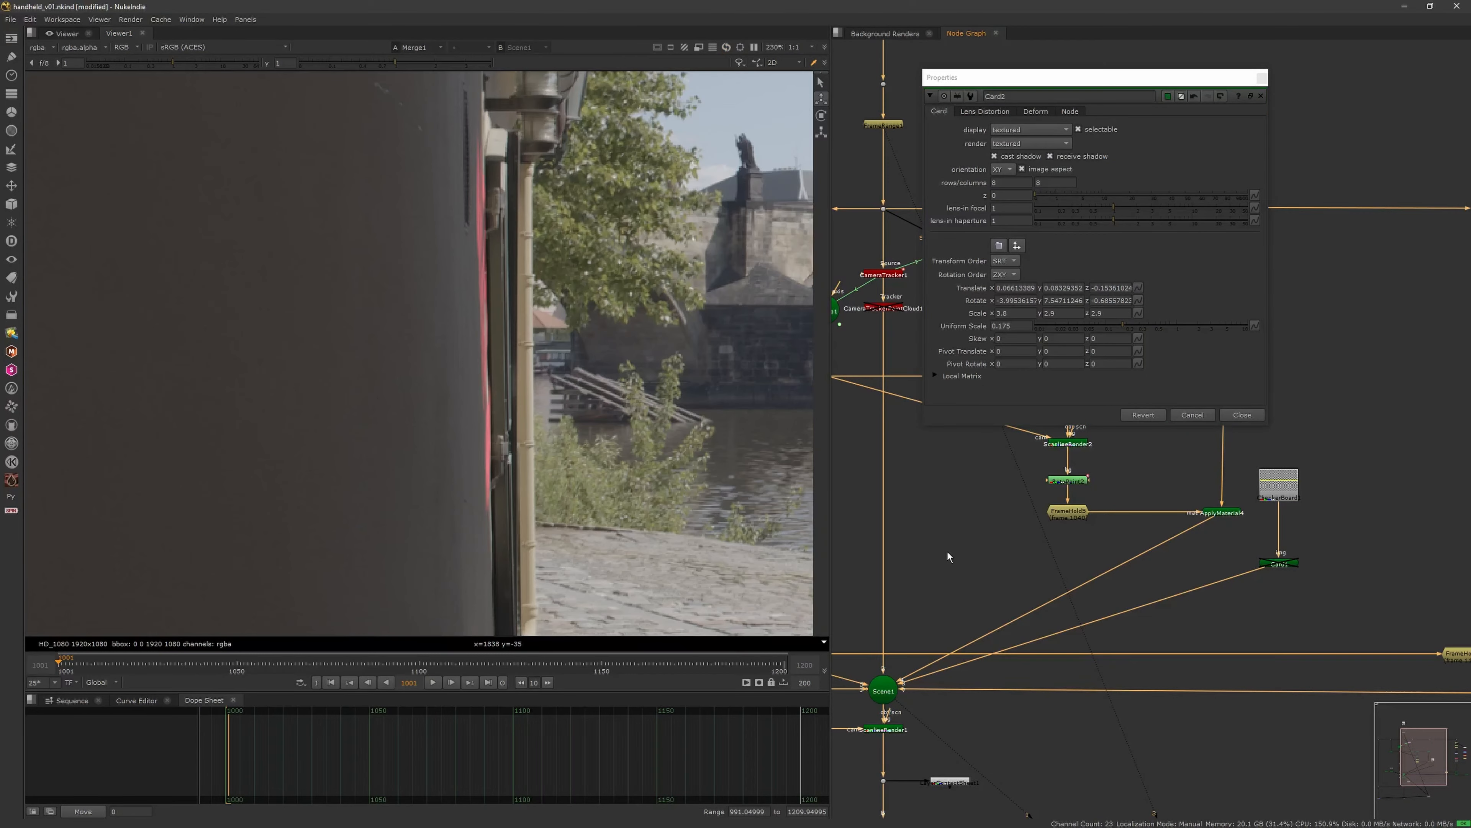
Play the composite with the whole frame in view, return to frame 1001 and close the Card2 properties
{"action": "left_click", "coordinate": [432, 683]}
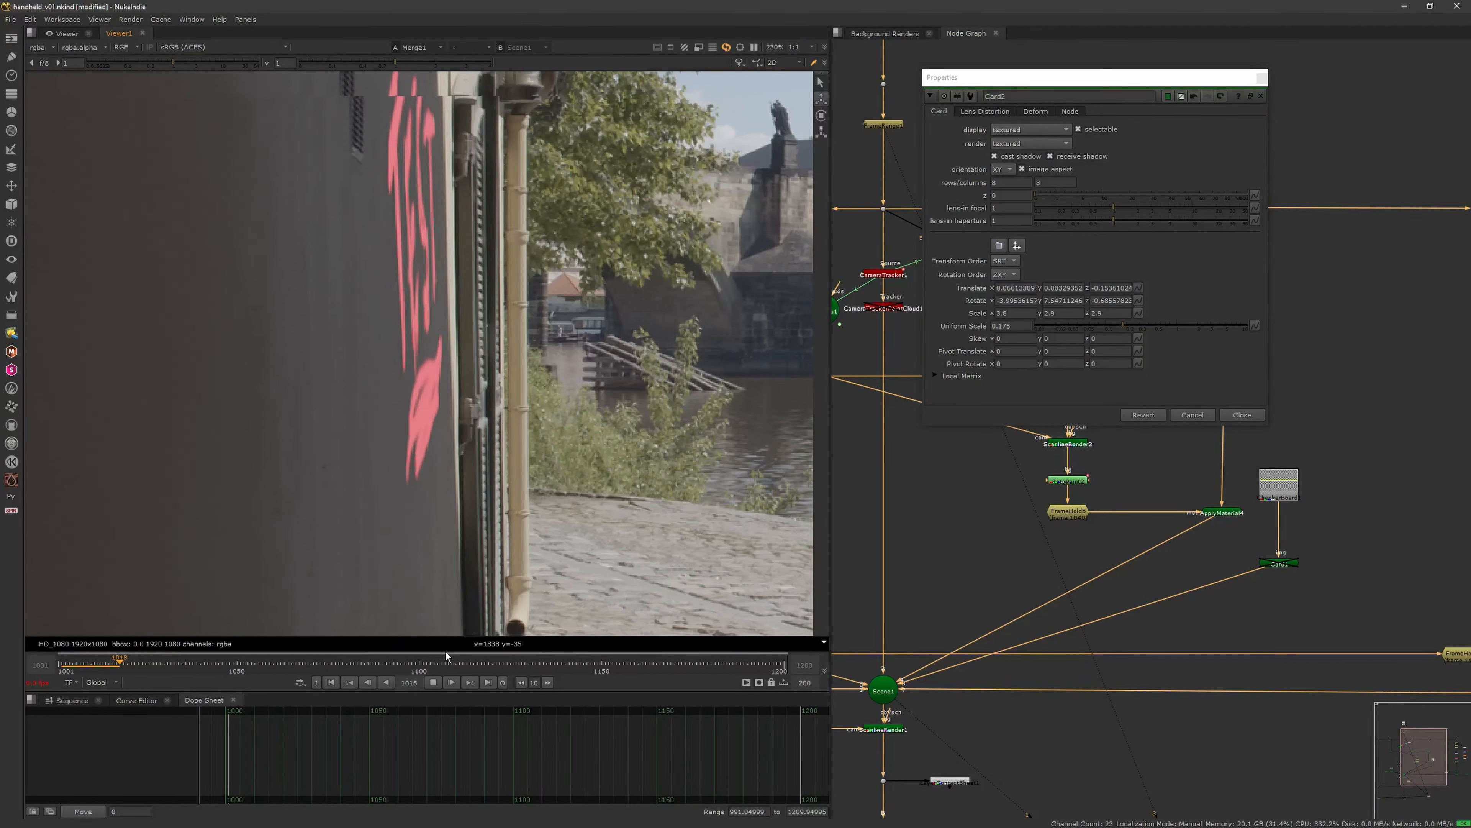
{"action": "key", "text": "f"}
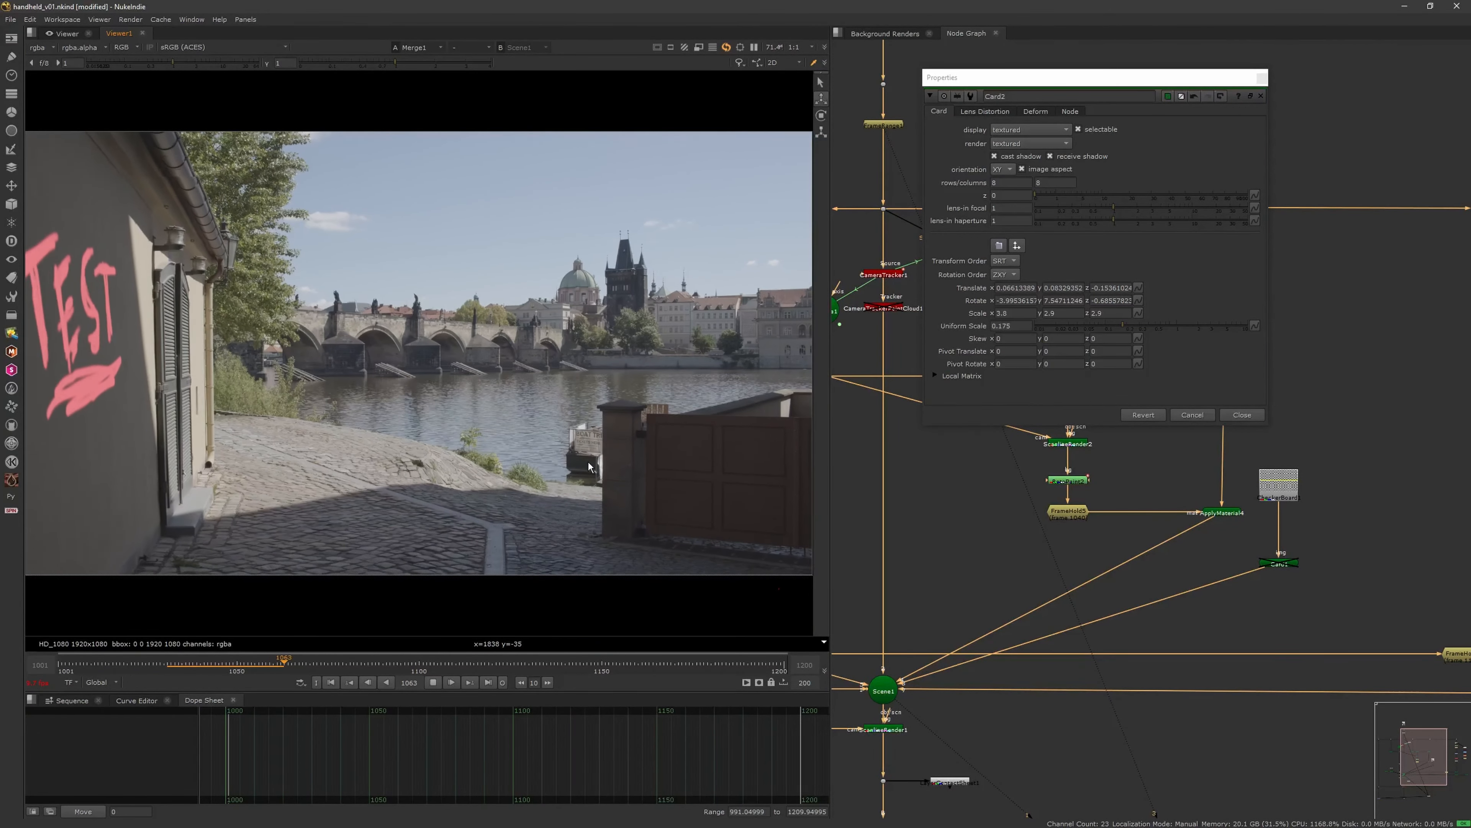
{"action": "left_click", "coordinate": [434, 683]}
{"action": "left_click", "coordinate": [337, 681]}
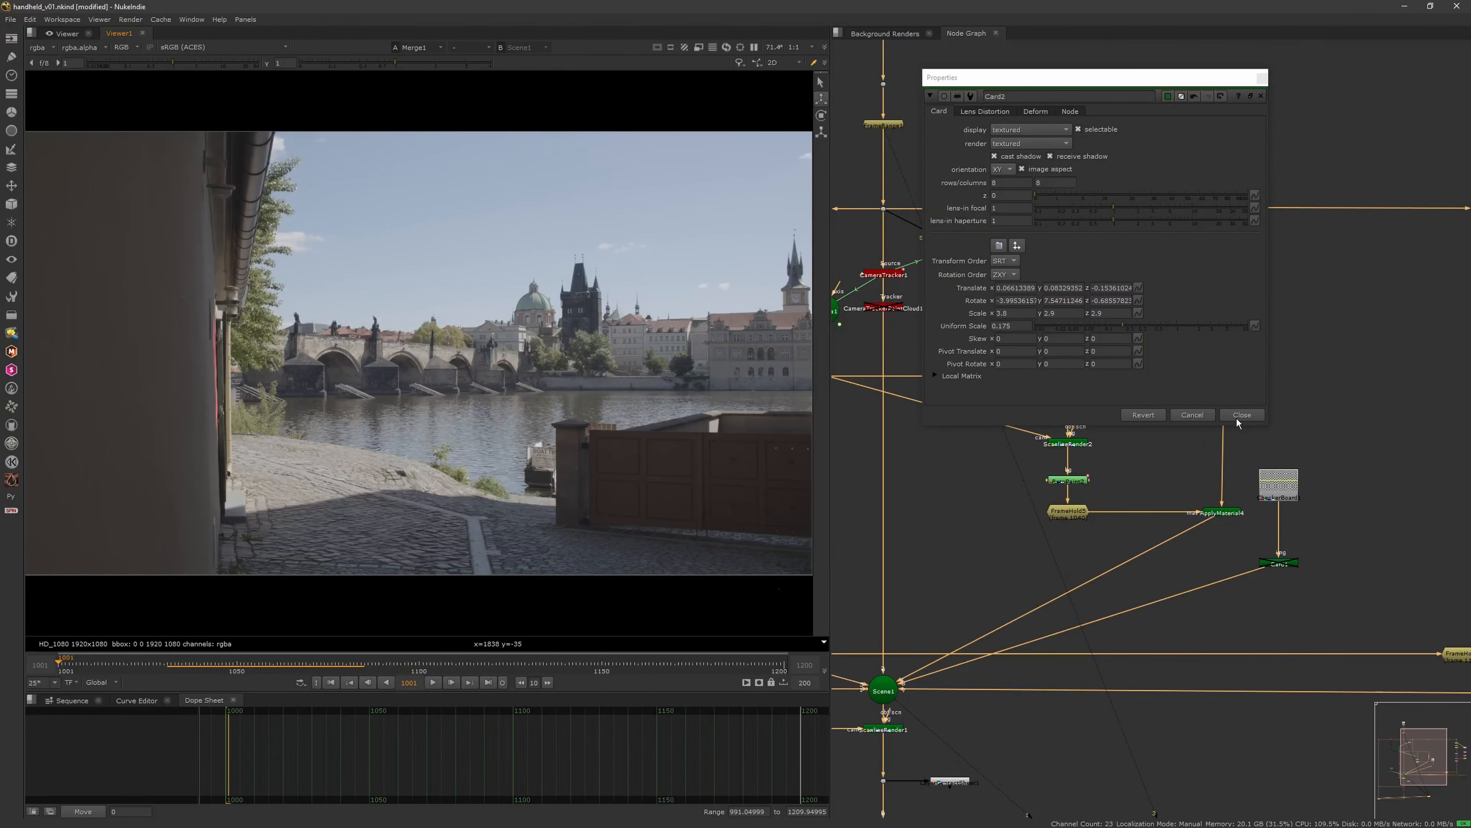
{"action": "left_click", "coordinate": [1241, 415]}
Scrub and replay the composite to check that the TEST paint sticks to the wall, stopping at frame 1061
{"action": "scroll", "coordinate": [1153, 447], "scroll_direction": "up", "scroll_amount": 3}
{"action": "mouse_move", "coordinate": [166, 667]}
{"action": "left_mouse_down"}
{"action": "mouse_move", "coordinate": [64, 669]}
{"action": "mouse_move", "coordinate": [249, 668]}
{"action": "mouse_move", "coordinate": [267, 595]}
{"action": "left_mouse_up"}
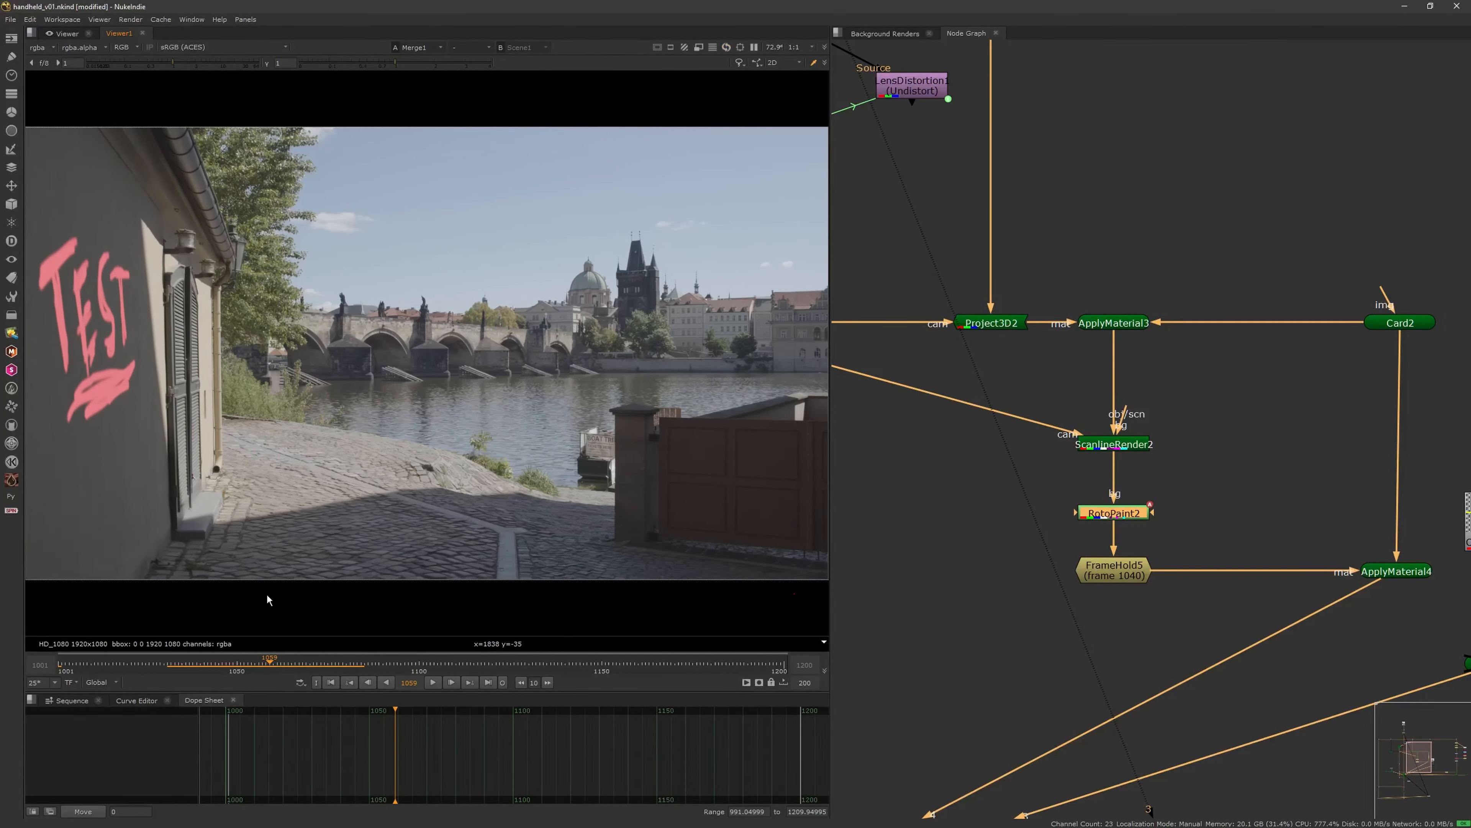
{"action": "left_click", "coordinate": [305, 664]}
{"action": "left_click_drag", "start_coordinate": [307, 663], "coordinate": [272, 670]}
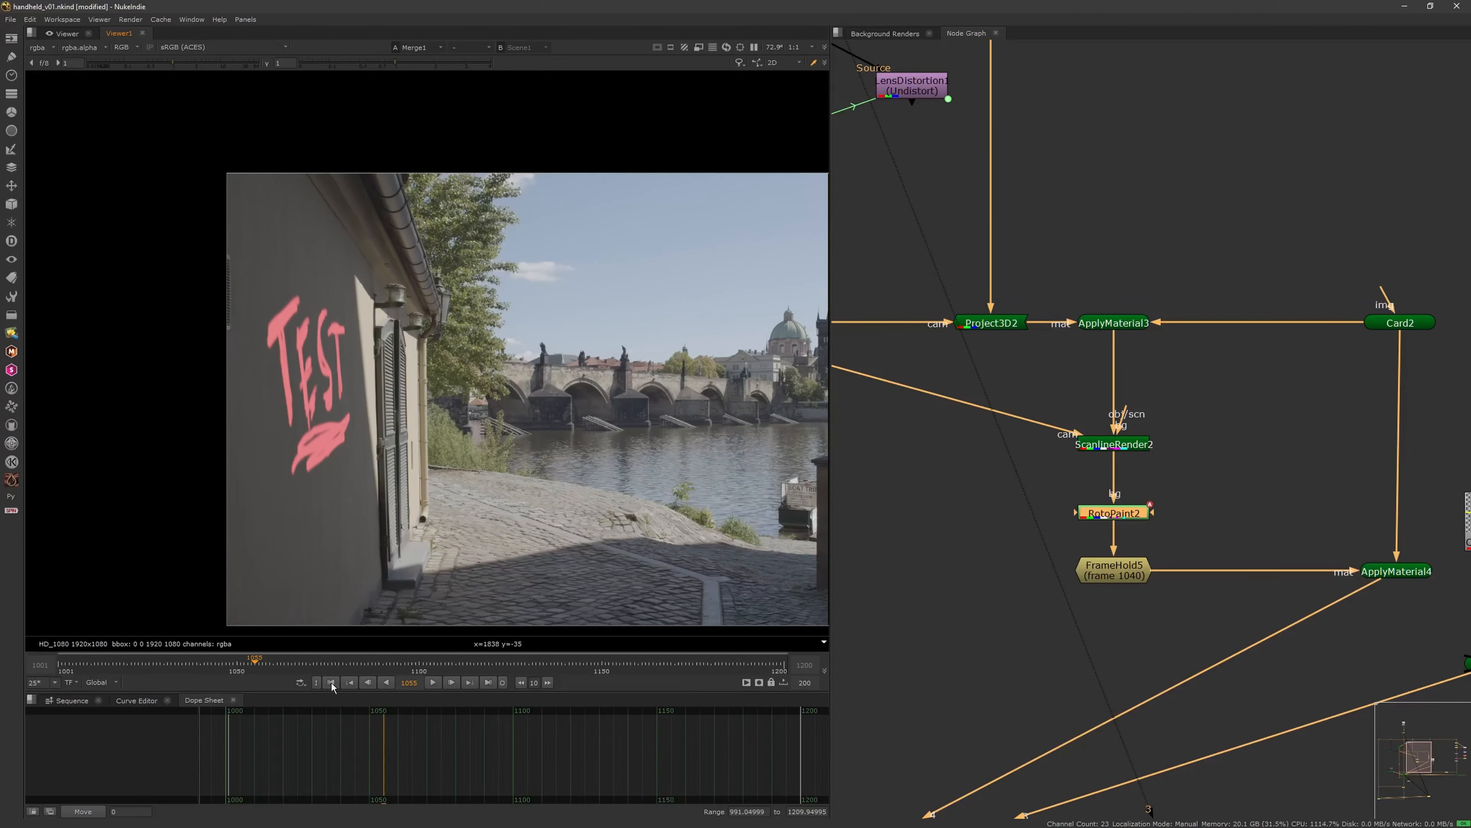
{"action": "left_click", "coordinate": [332, 683]}
{"action": "left_click", "coordinate": [432, 682]}
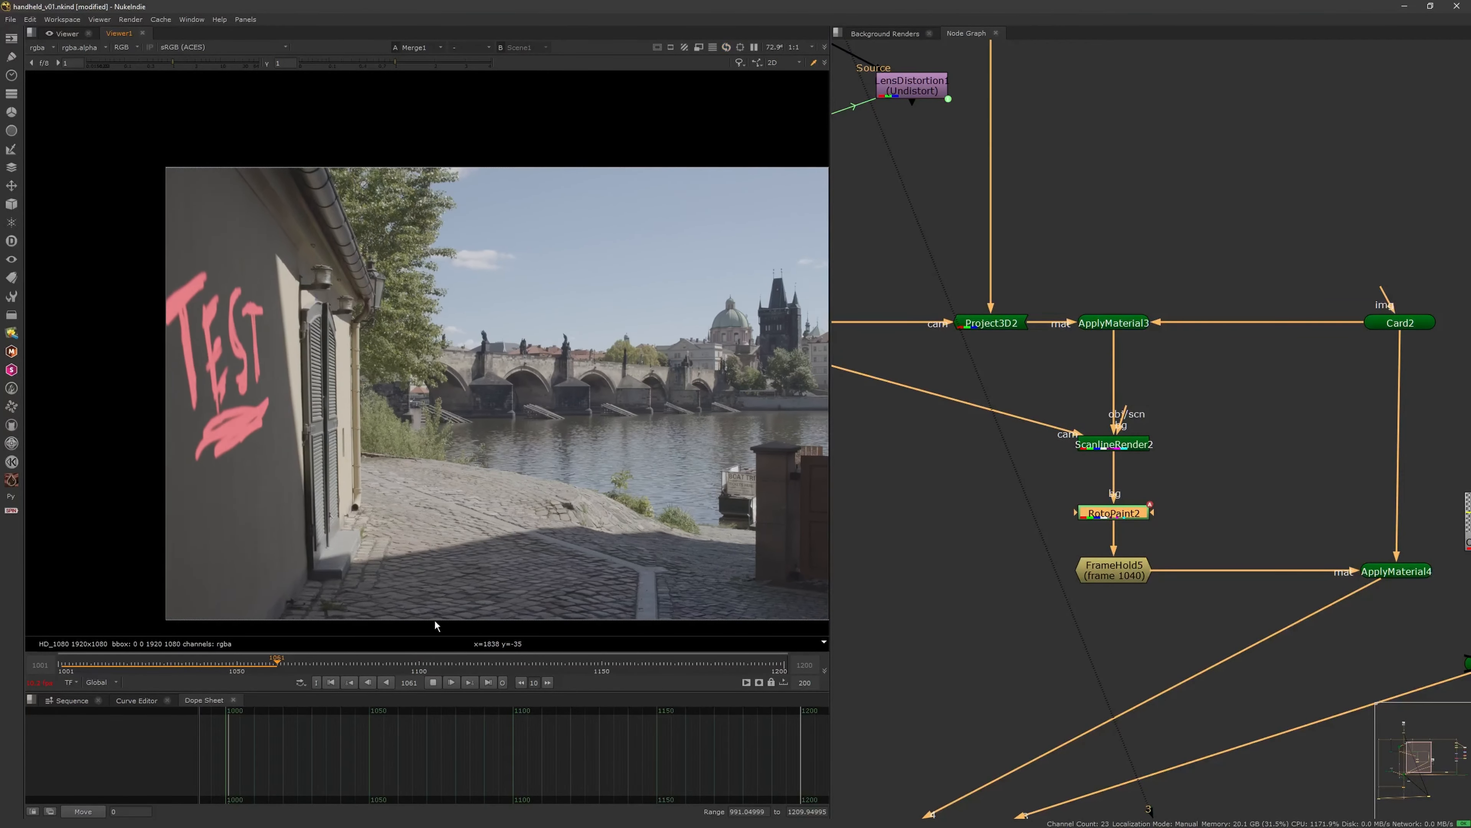
{"action": "left_click", "coordinate": [285, 666]}
{"action": "mouse_move", "coordinate": [286, 666]}
{"action": "left_mouse_down"}
{"action": "mouse_move", "coordinate": [148, 658]}
{"action": "mouse_move", "coordinate": [277, 660]}
{"action": "left_mouse_up"}
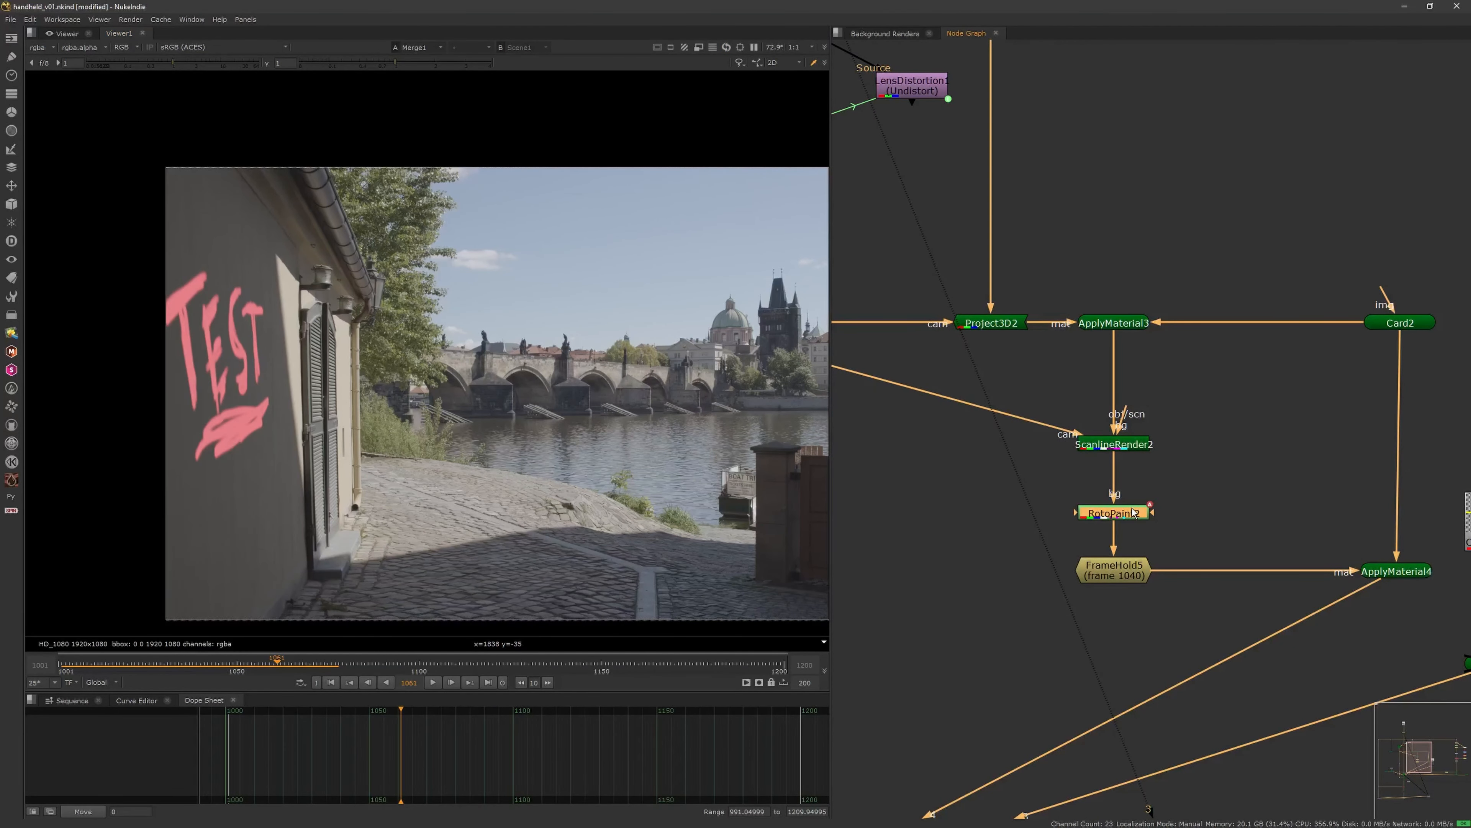
Compare the alpha of RotoPaint2 and FrameHold5 at frames away from 1040, and scrub back to frame 1040
{"action": "key", "text": "1"}
{"action": "middle_click_drag", "start_coordinate": [746, 556], "coordinate": [629, 523]}
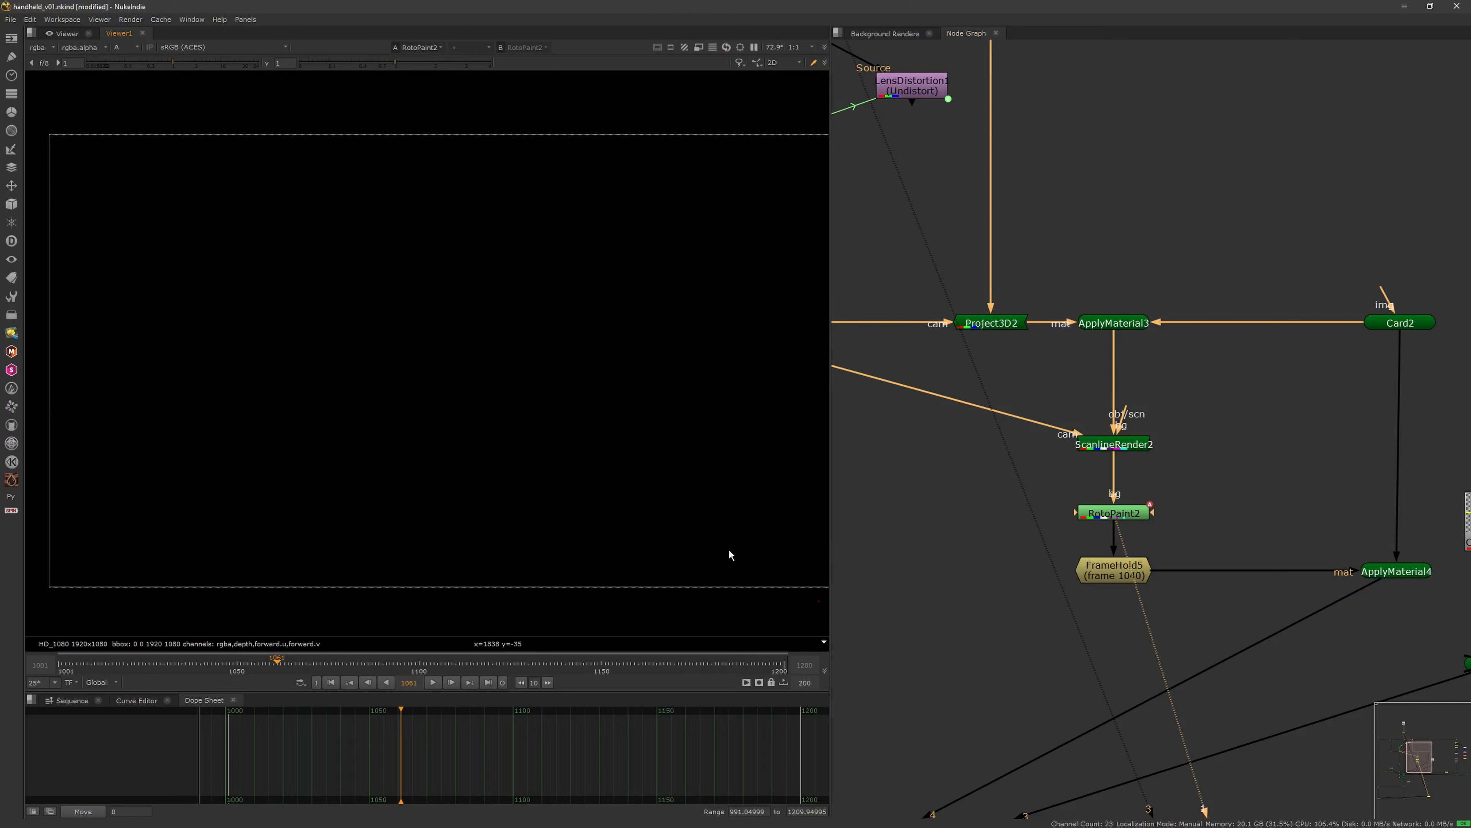
{"action": "left_click", "coordinate": [1106, 572]}
{"action": "key", "text": "1"}
{"action": "left_click", "coordinate": [424, 664]}
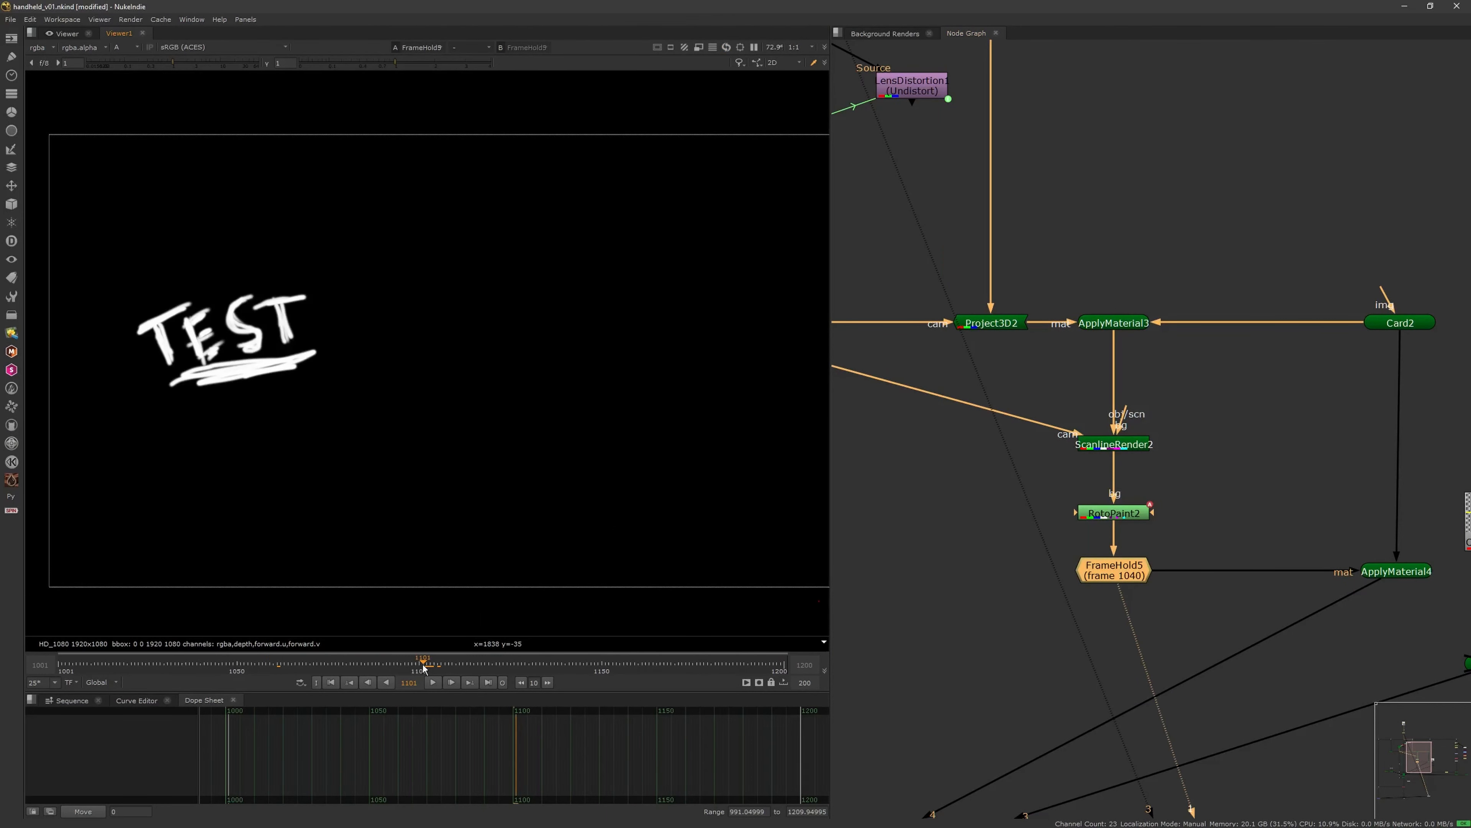
{"action": "left_click_drag", "start_coordinate": [421, 670], "coordinate": [201, 673]}
View the RotoPaint2 alpha and move the node up close beneath ScanlineRender2 to make room above FrameHold5
{"action": "left_click", "coordinate": [1113, 513]}
{"action": "key", "text": "1"}
{"action": "key", "text": "a"}
{"action": "middle_click_drag", "start_coordinate": [1142, 464], "coordinate": [1098, 454]}
{"action": "left_click", "coordinate": [1098, 458]}
{"action": "left_click_drag", "start_coordinate": [1092, 506], "coordinate": [1092, 475]}
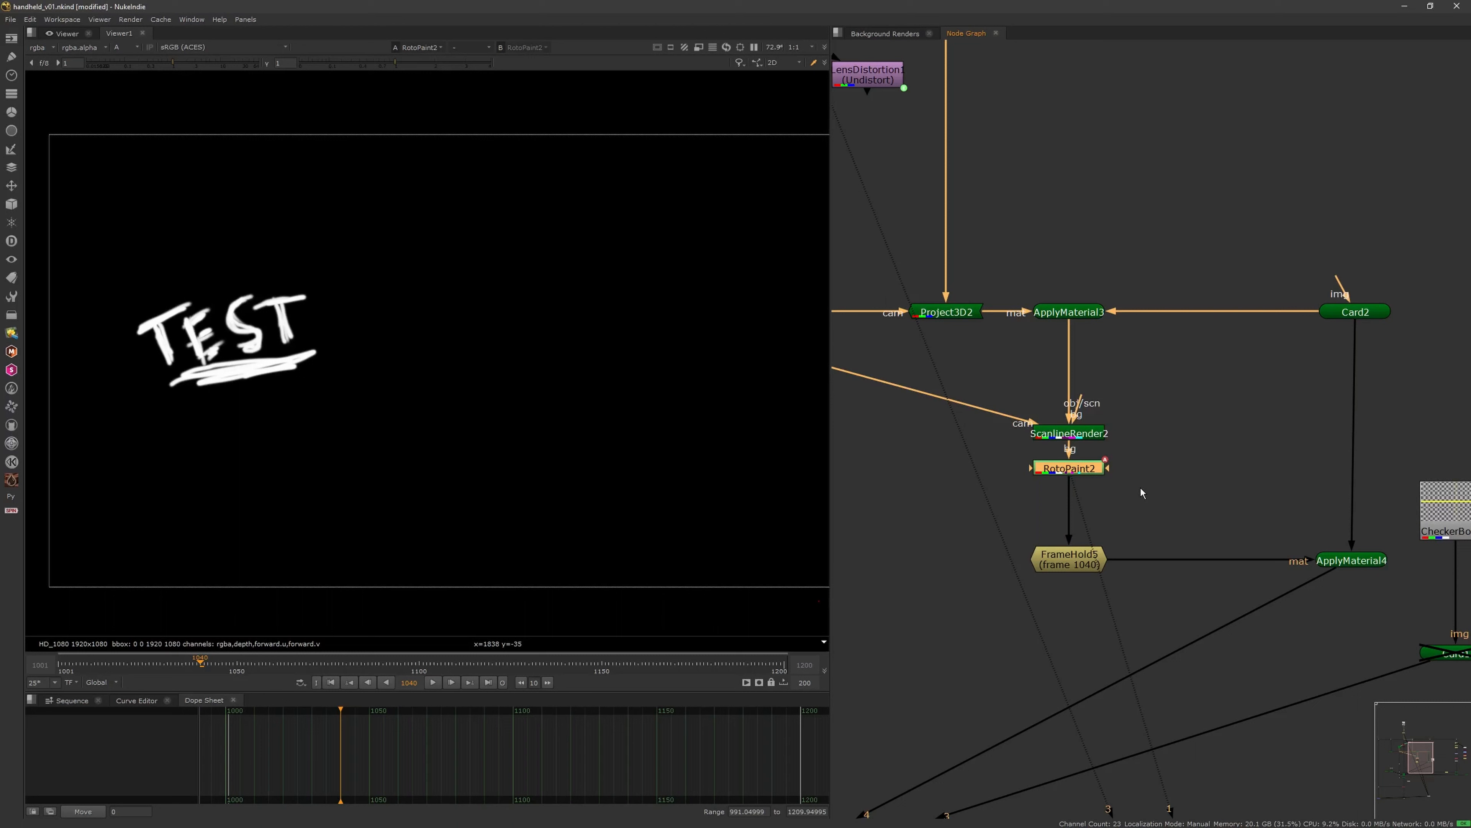
Branch a DilateErodeFine_CB node off RotoPaint2, view its output, and set its size to 20 to expand the TEST alpha
{"action": "left_click", "coordinate": [1182, 493]}
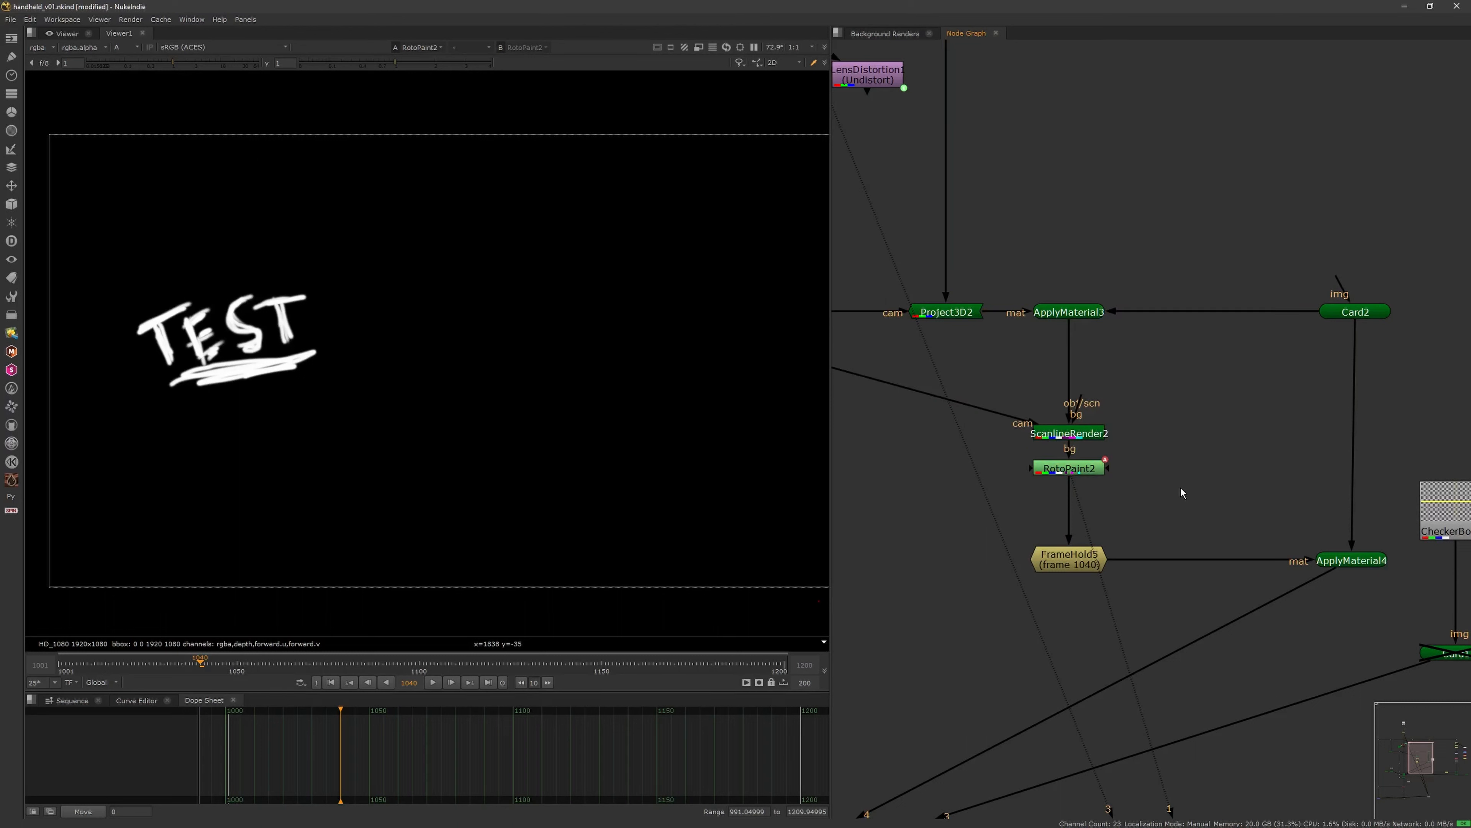
{"action": "key", "text": "Tab"}
{"action": "type", "text": "erode"}
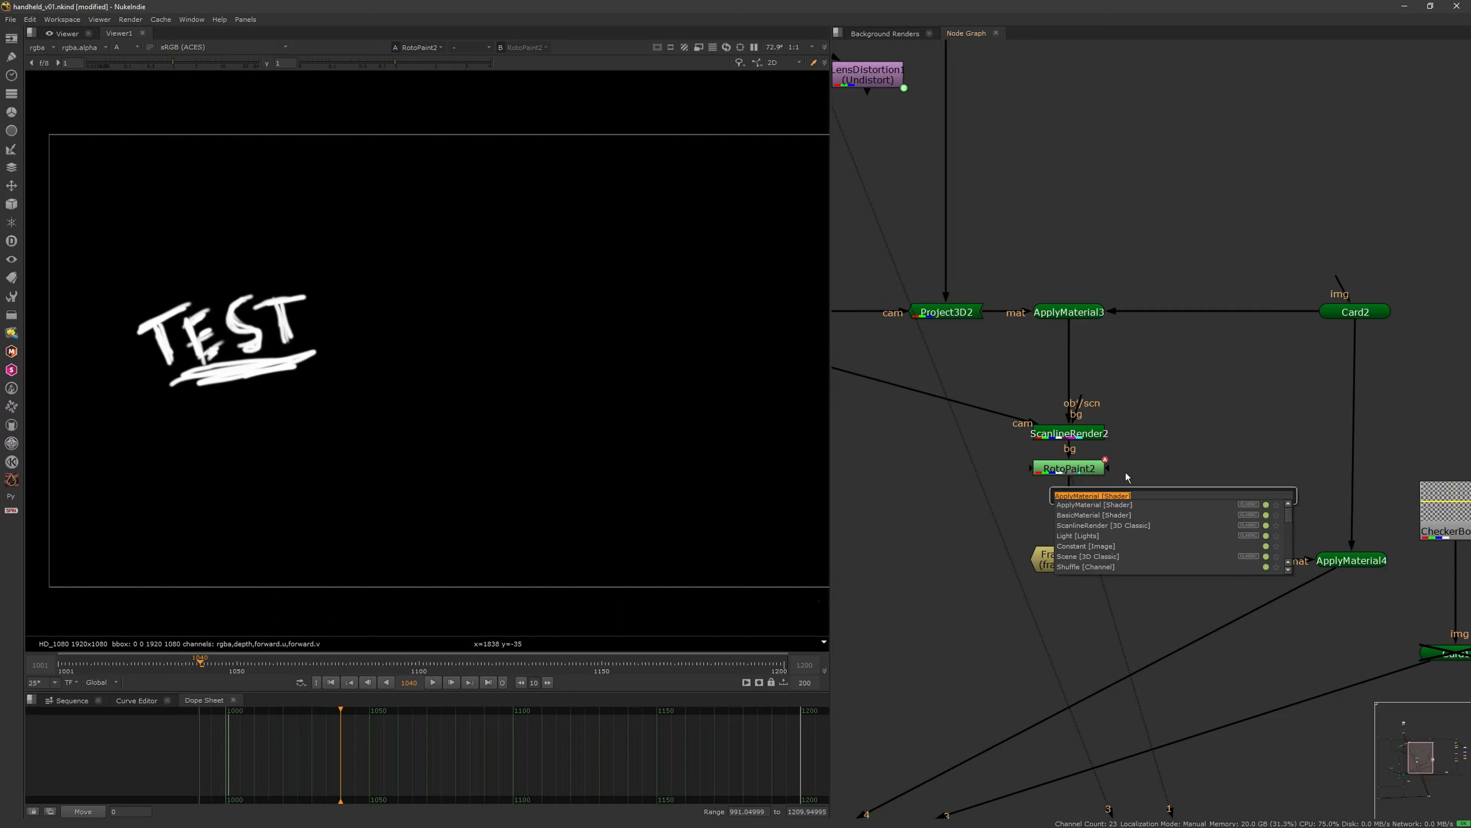
{"action": "left_click", "coordinate": [1107, 514]}
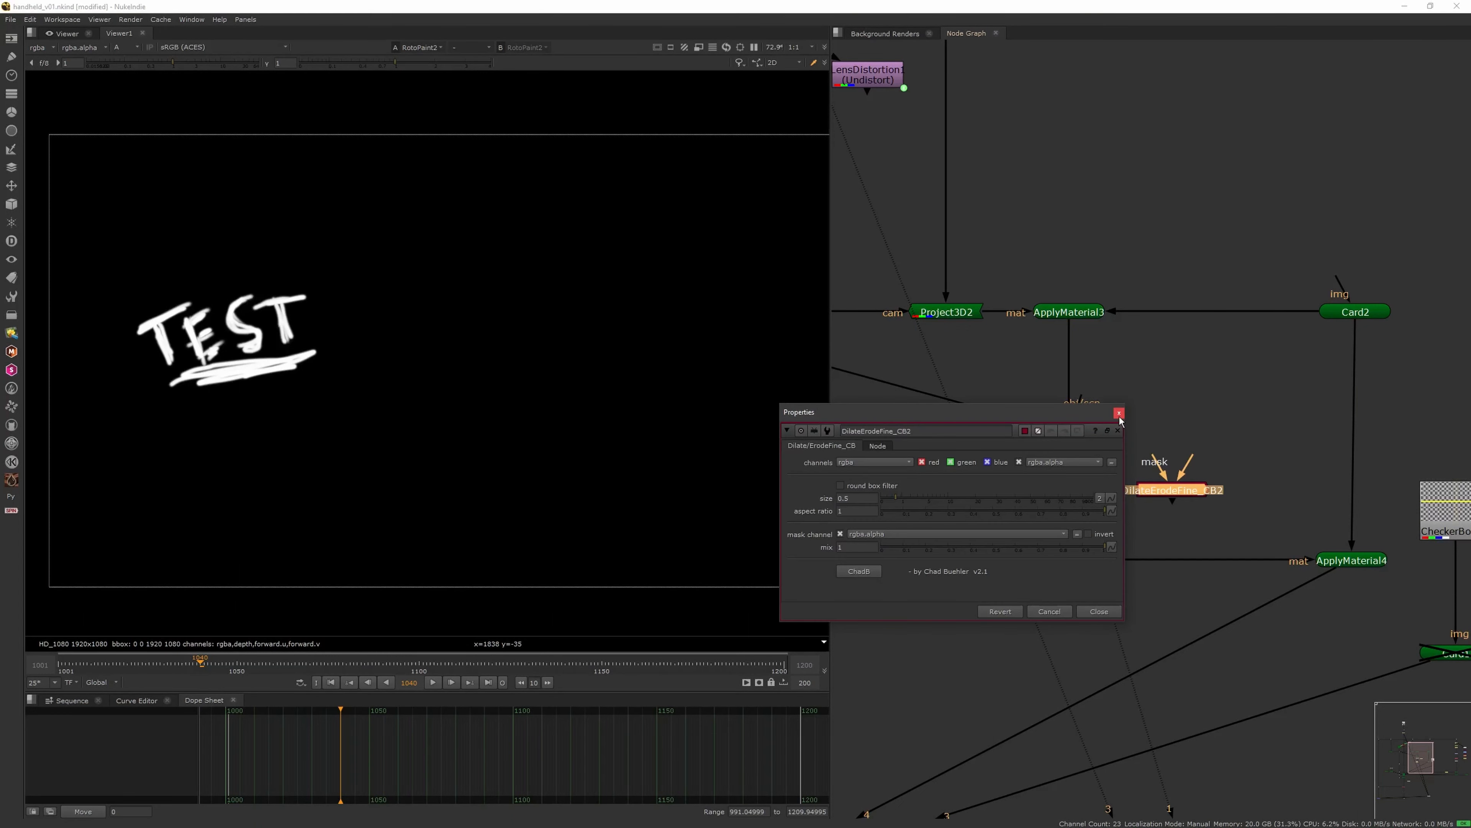
{"action": "left_click_drag", "start_coordinate": [1099, 470], "coordinate": [1096, 467]}
{"action": "left_click_drag", "start_coordinate": [1166, 489], "coordinate": [1176, 466]}
{"action": "key", "text": "1"}
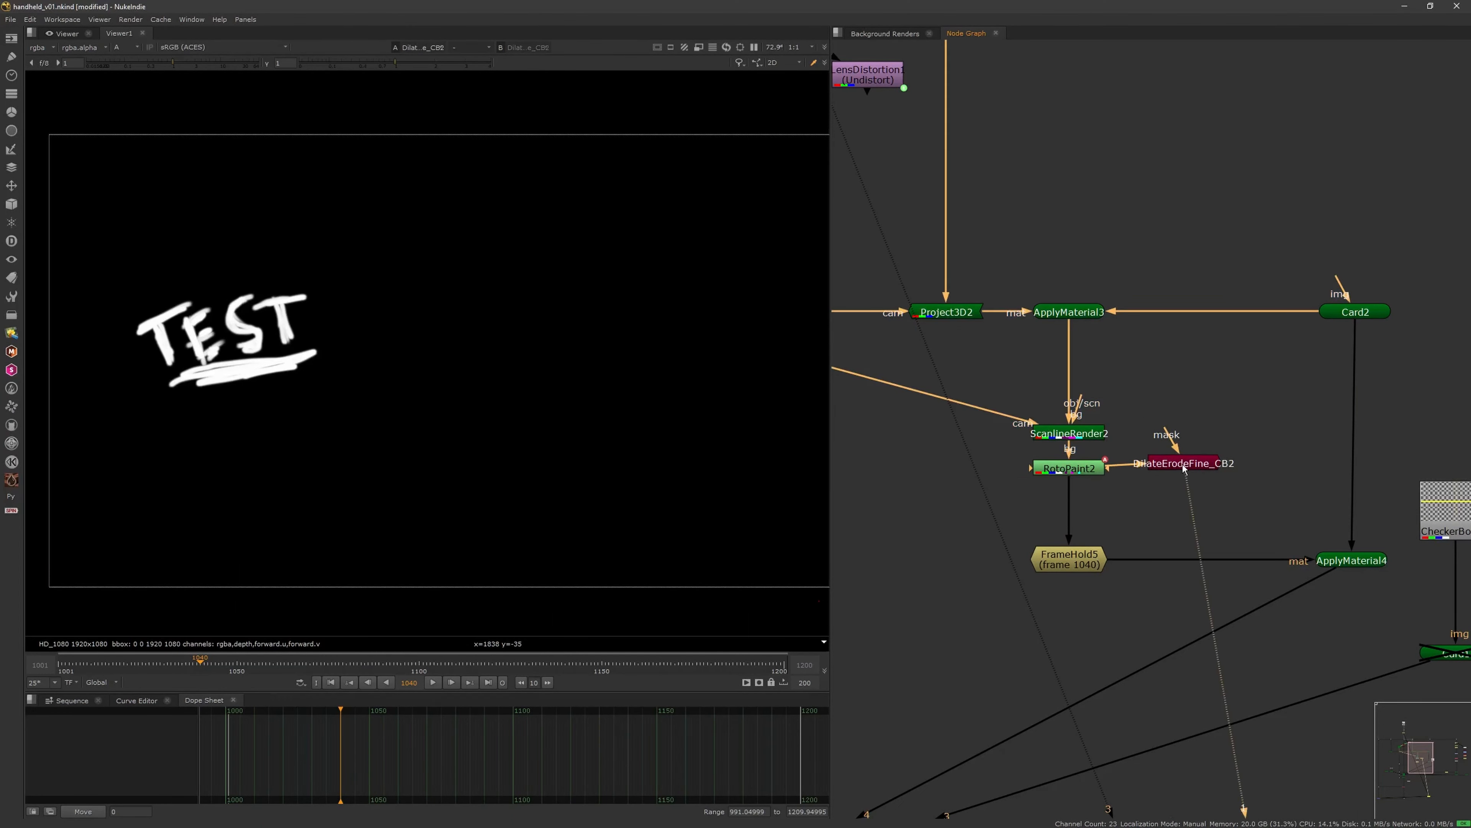
{"action": "double_click", "coordinate": [1186, 469]}
{"action": "left_click_drag", "start_coordinate": [896, 498], "coordinate": [976, 498]}
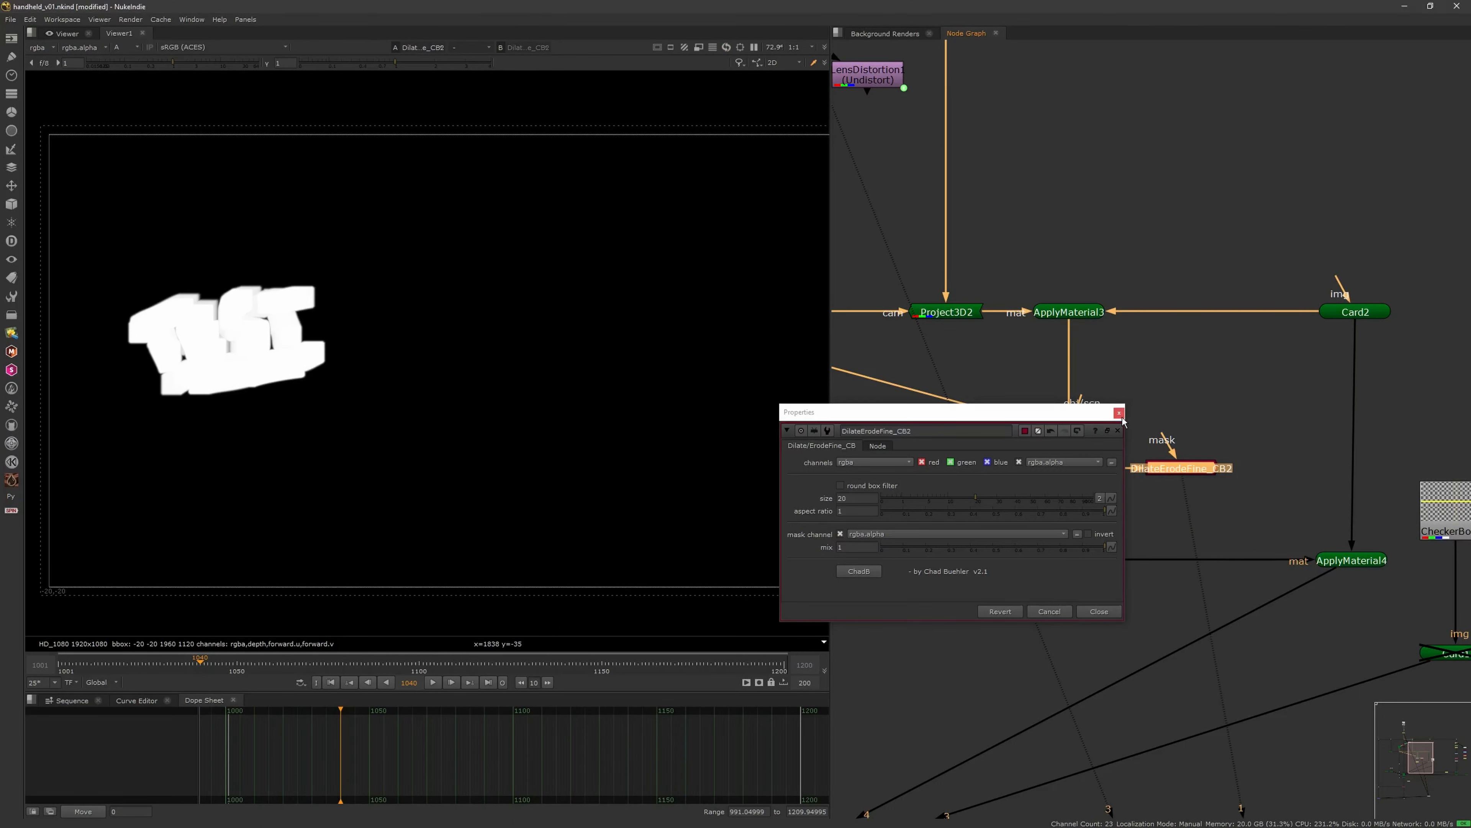
Add a Blur node beneath DilateErodeFine_CB2 and set its size to 37.5
{"action": "key", "text": "b"}
{"action": "left_click_drag", "start_coordinate": [875, 490], "coordinate": [1015, 502]}
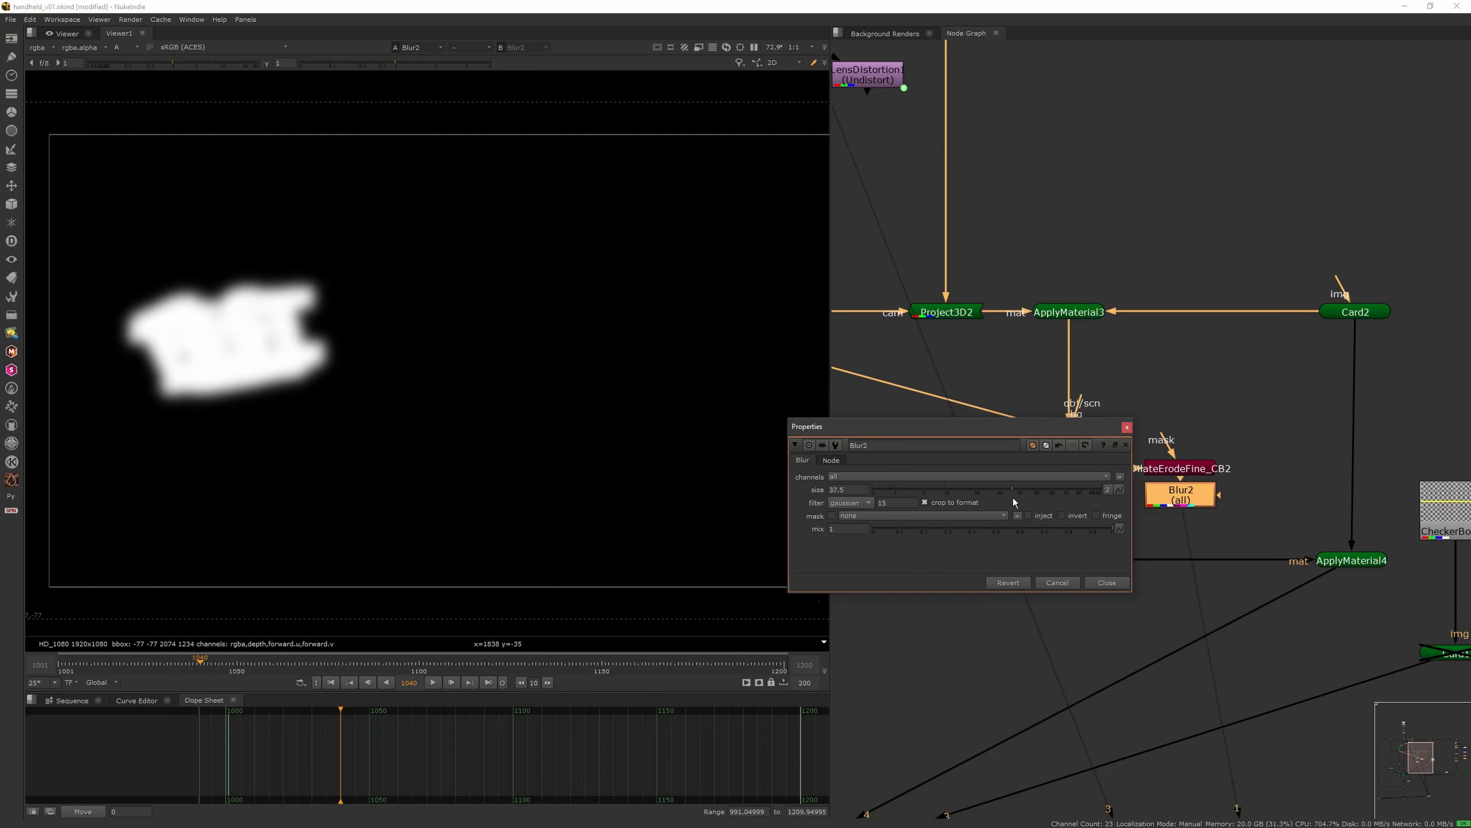
{"action": "left_click", "coordinate": [1126, 427]}
Insert a Copy node between RotoPaint2 and FrameHold5 with the blurred alpha in its A input, and view its alpha and RGB
{"action": "left_click", "coordinate": [1056, 513]}
{"action": "double_click", "coordinate": [1057, 512]}
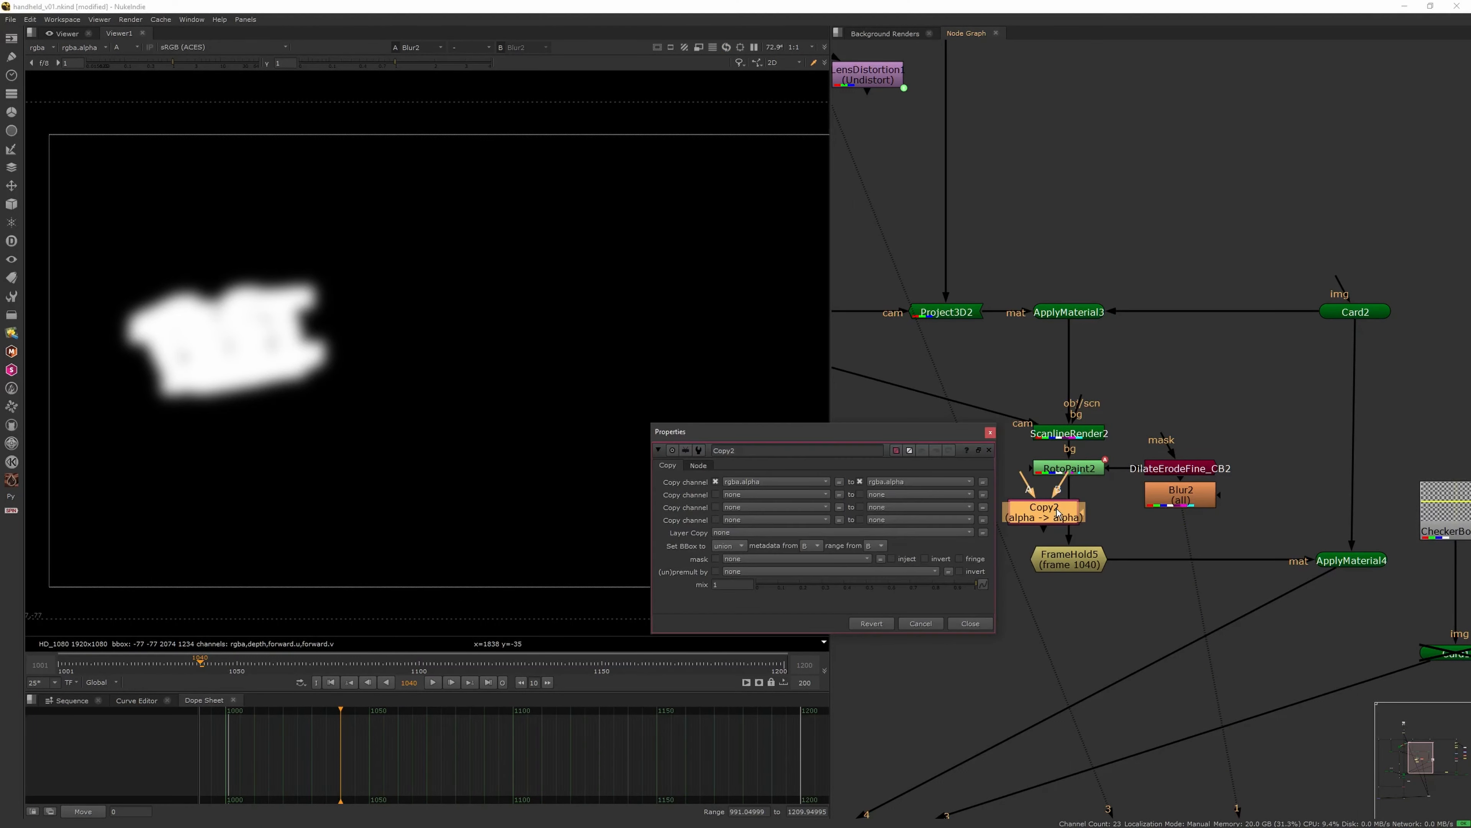
{"action": "left_click_drag", "start_coordinate": [1058, 515], "coordinate": [1180, 516]}
{"action": "left_click", "coordinate": [991, 431]}
{"action": "left_click", "coordinate": [1088, 518]}
{"action": "key", "text": "1"}
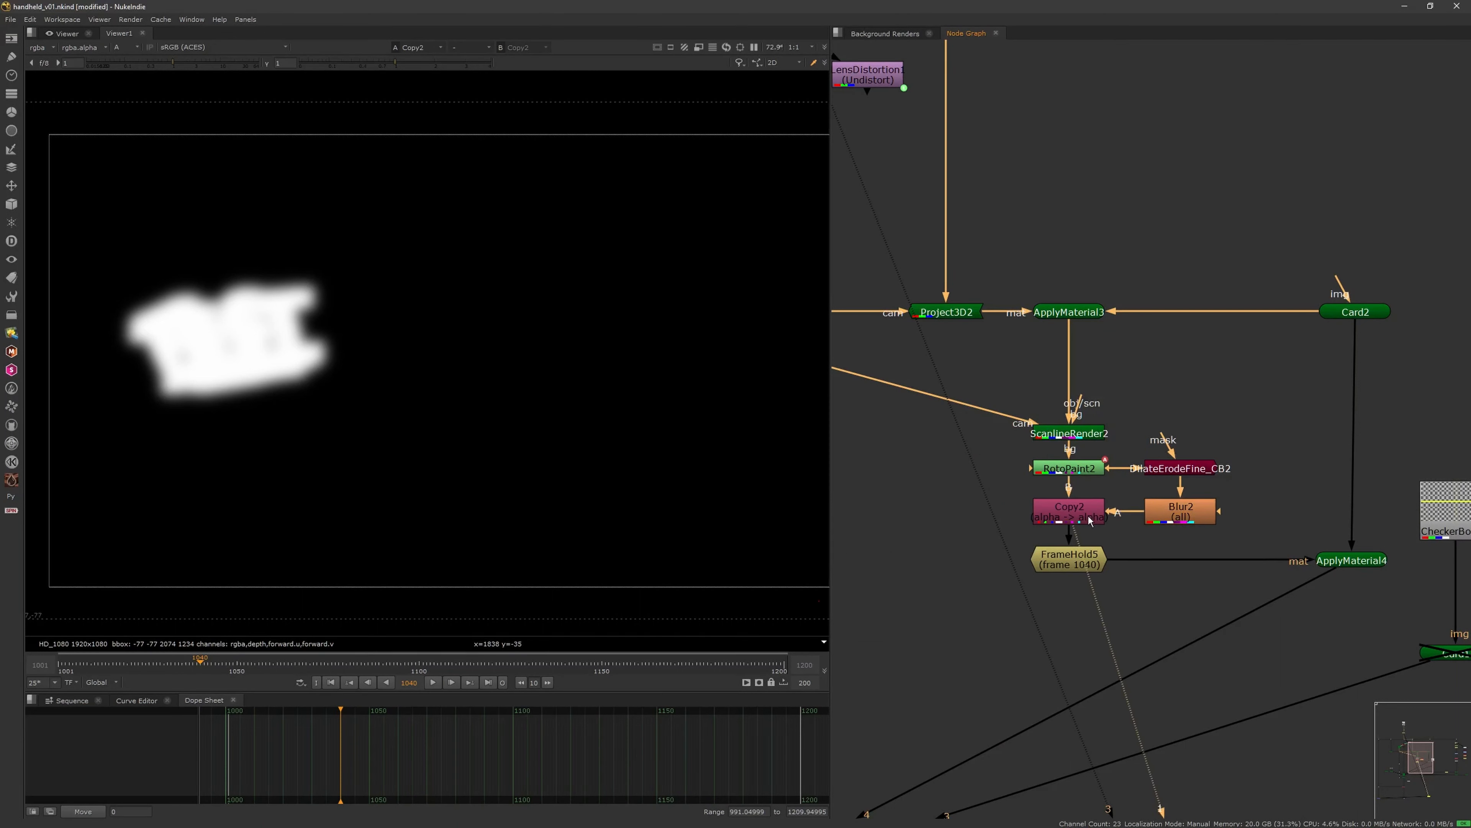
{"action": "key", "text": "a"}
{"action": "left_click", "coordinate": [1078, 522]}
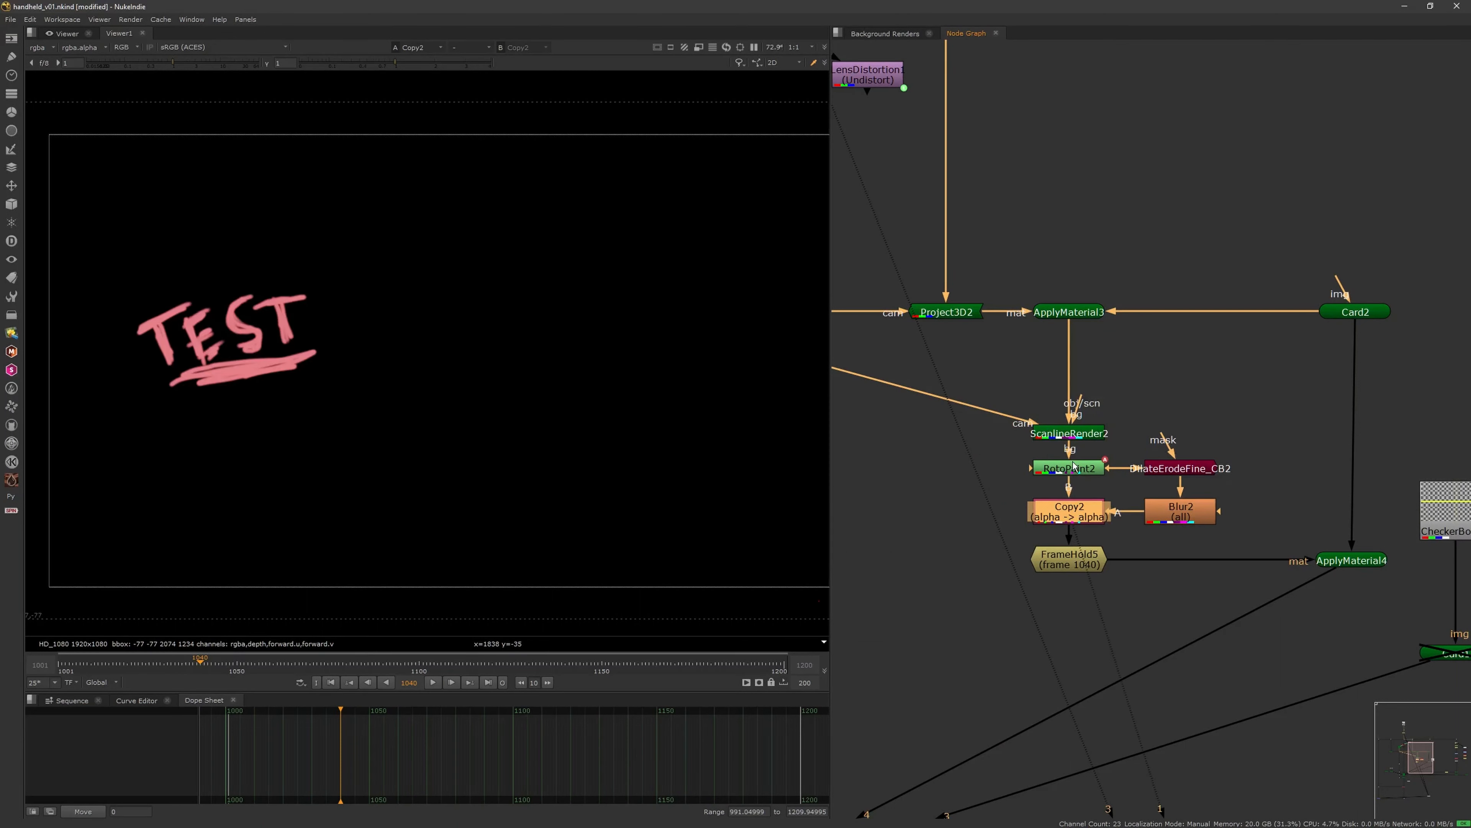
Set RotoPaint2's premultiply channels to none, keeping its output on rgba, and view the node
{"action": "left_click", "coordinate": [1086, 472]}
{"action": "key", "text": "Return"}
{"action": "left_click", "coordinate": [753, 362]}
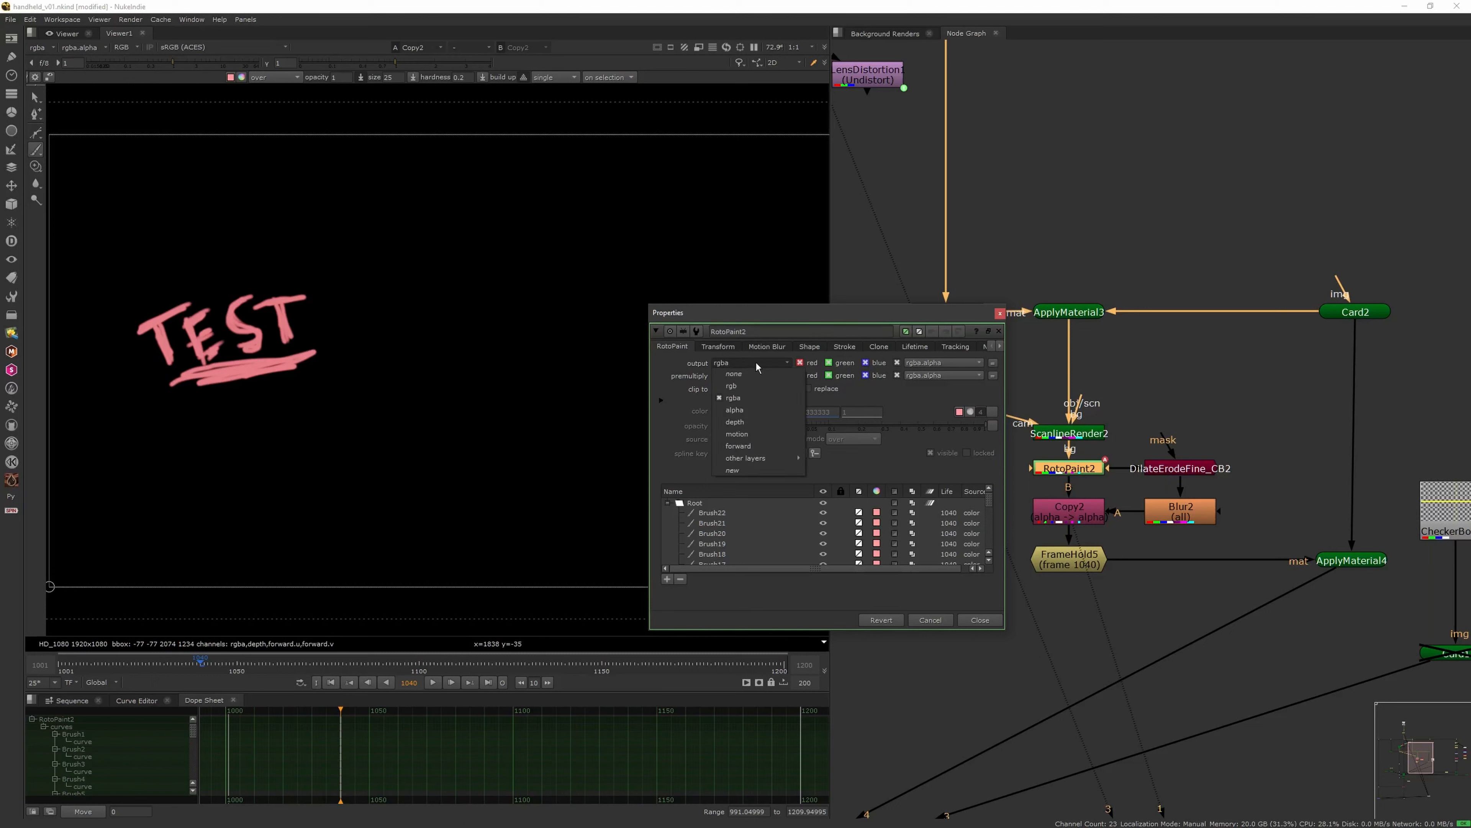
{"action": "left_click", "coordinate": [758, 385]}
{"action": "left_click", "coordinate": [766, 362]}
{"action": "left_click", "coordinate": [764, 398]}
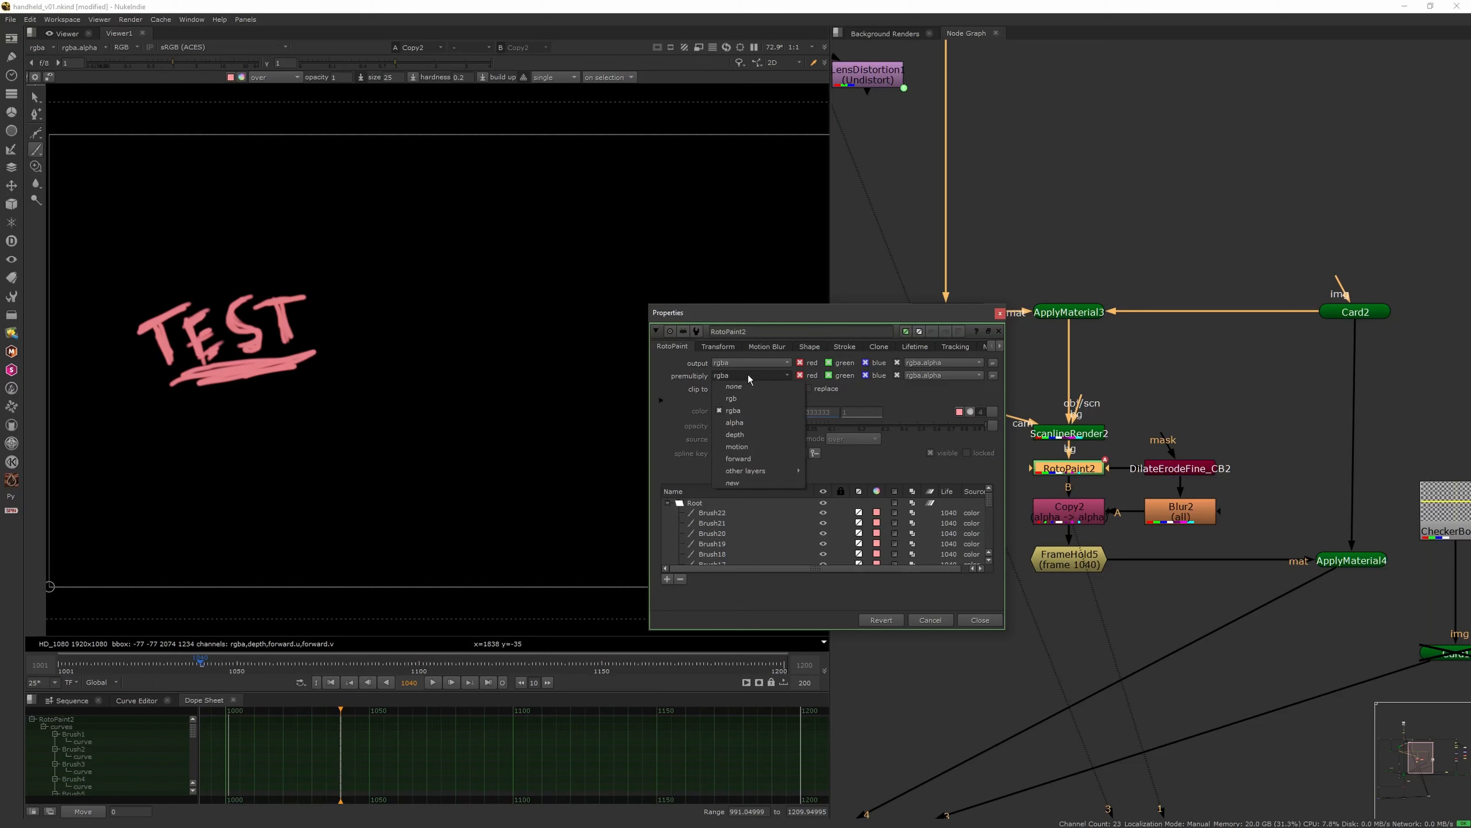
{"action": "key", "text": "1"}
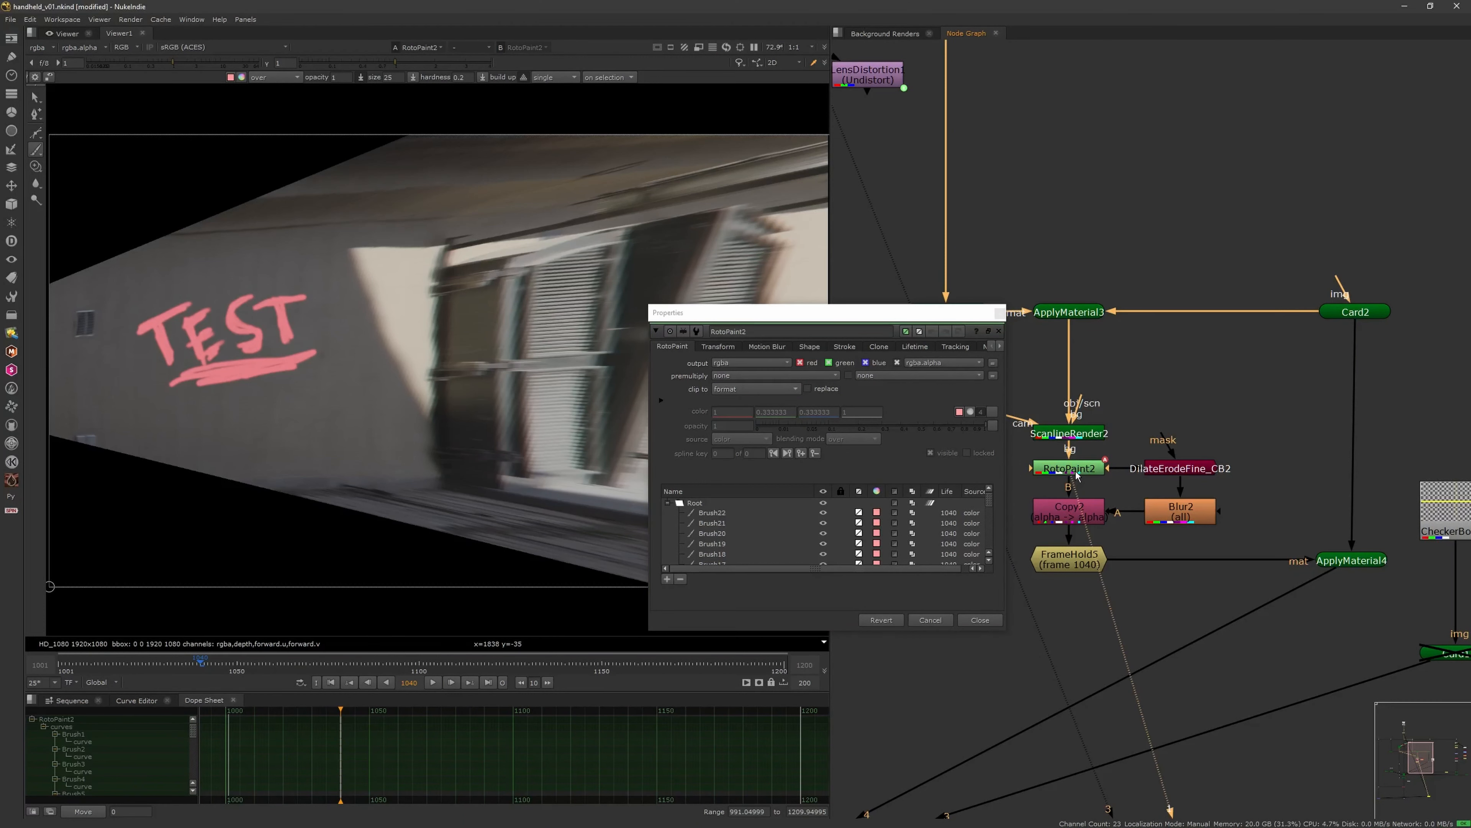
Keep RotoPaint2's output on rgba, set its premultiply channels to alpha, close its properties, and view Copy2
{"action": "left_click", "coordinate": [744, 364]}
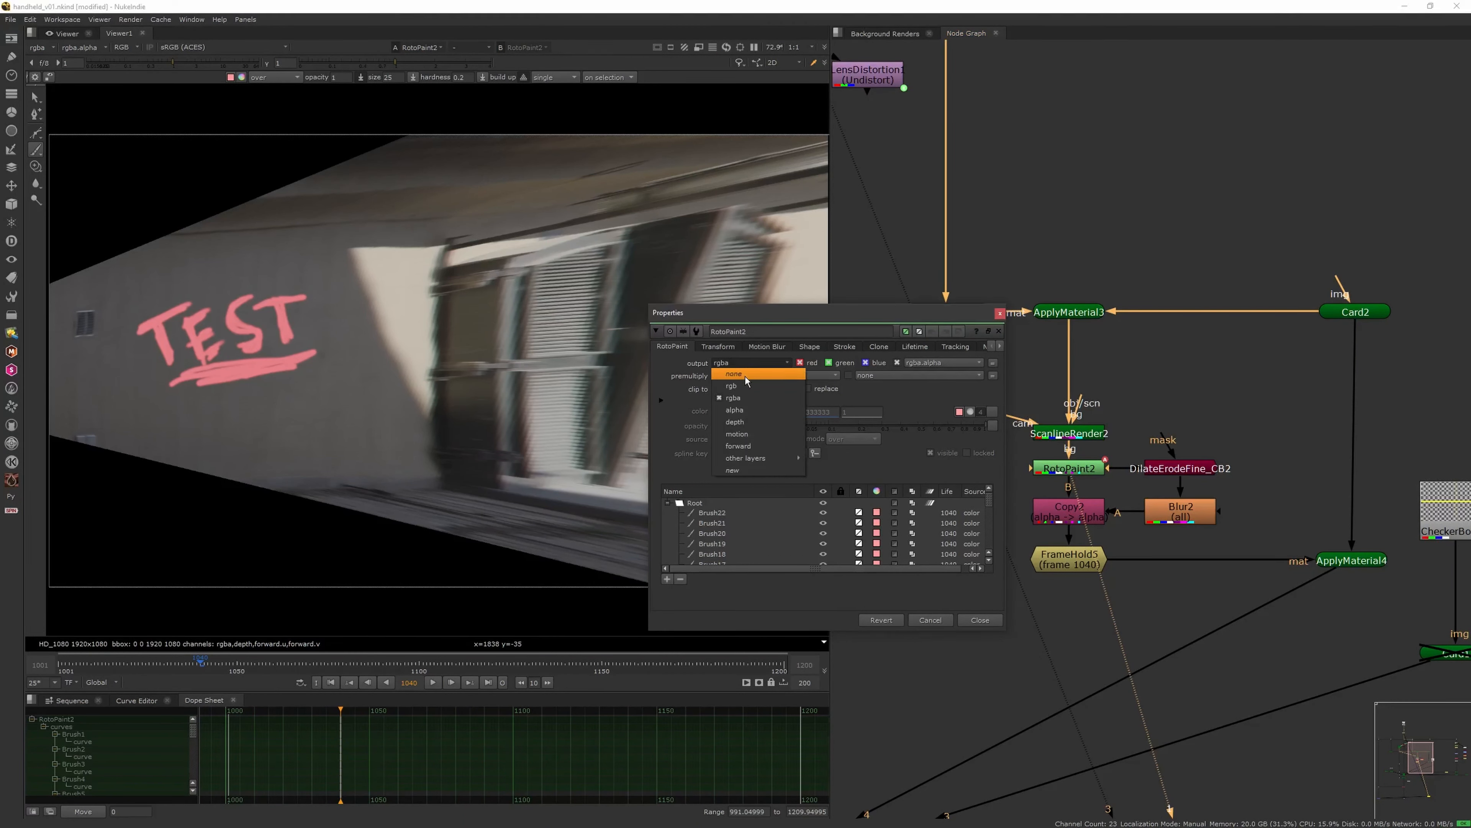
{"action": "left_click", "coordinate": [748, 396]}
{"action": "left_click", "coordinate": [1065, 463]}
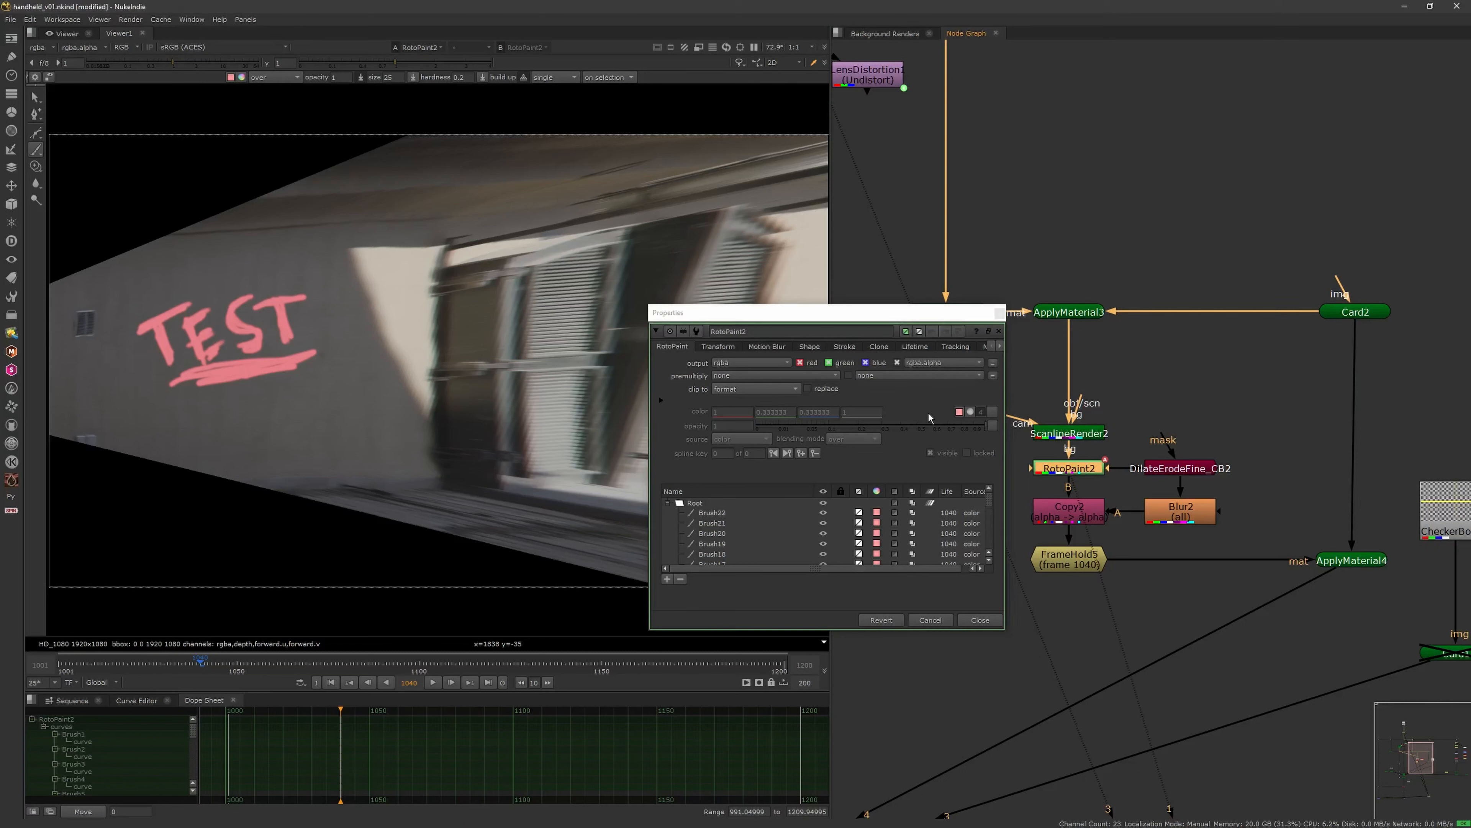
{"action": "left_click", "coordinate": [762, 377]}
{"action": "left_click", "coordinate": [759, 424]}
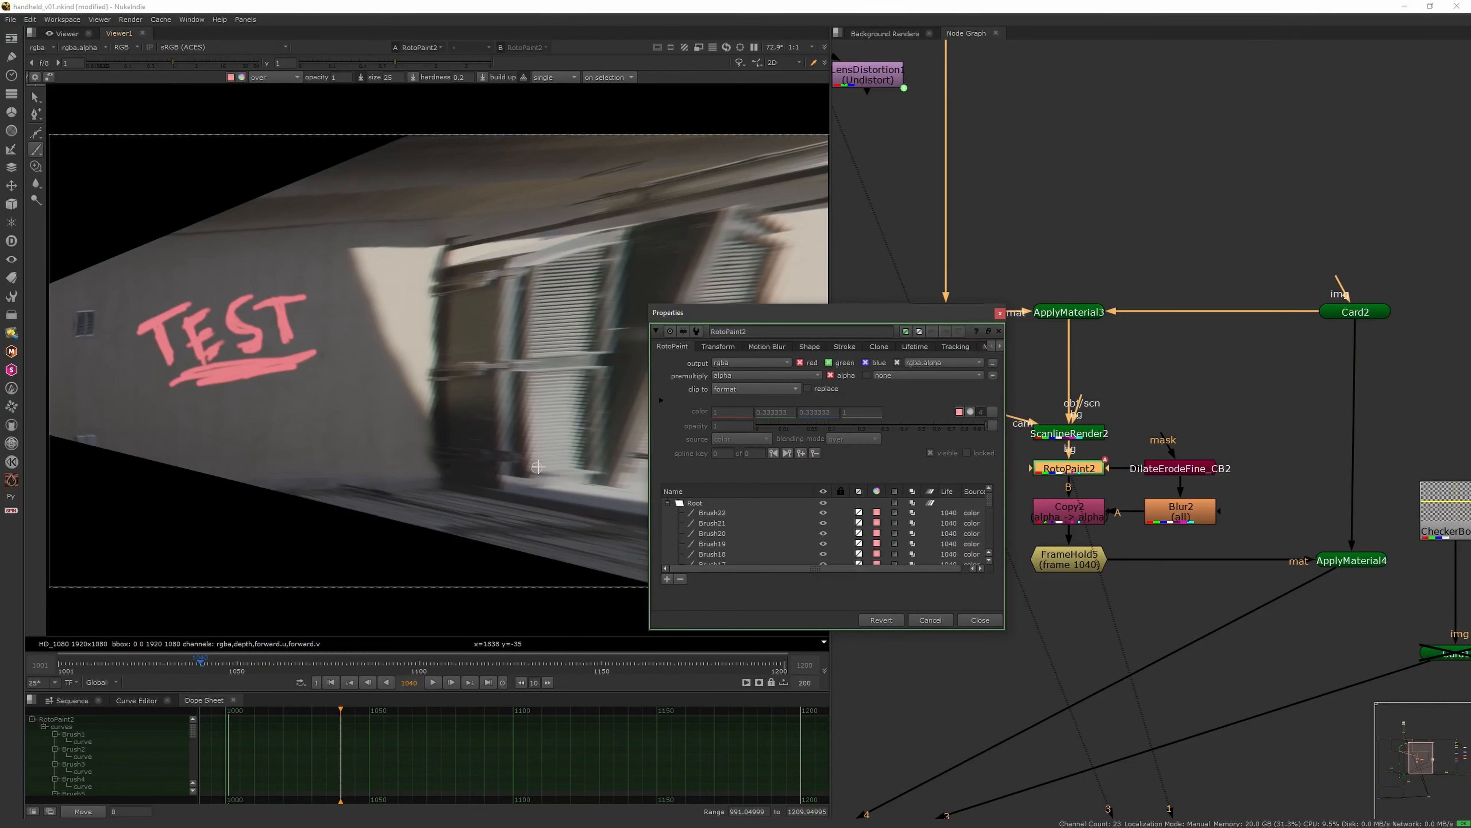
{"action": "left_click", "coordinate": [999, 328]}
{"action": "left_click", "coordinate": [1084, 519]}
{"action": "key", "text": "1"}
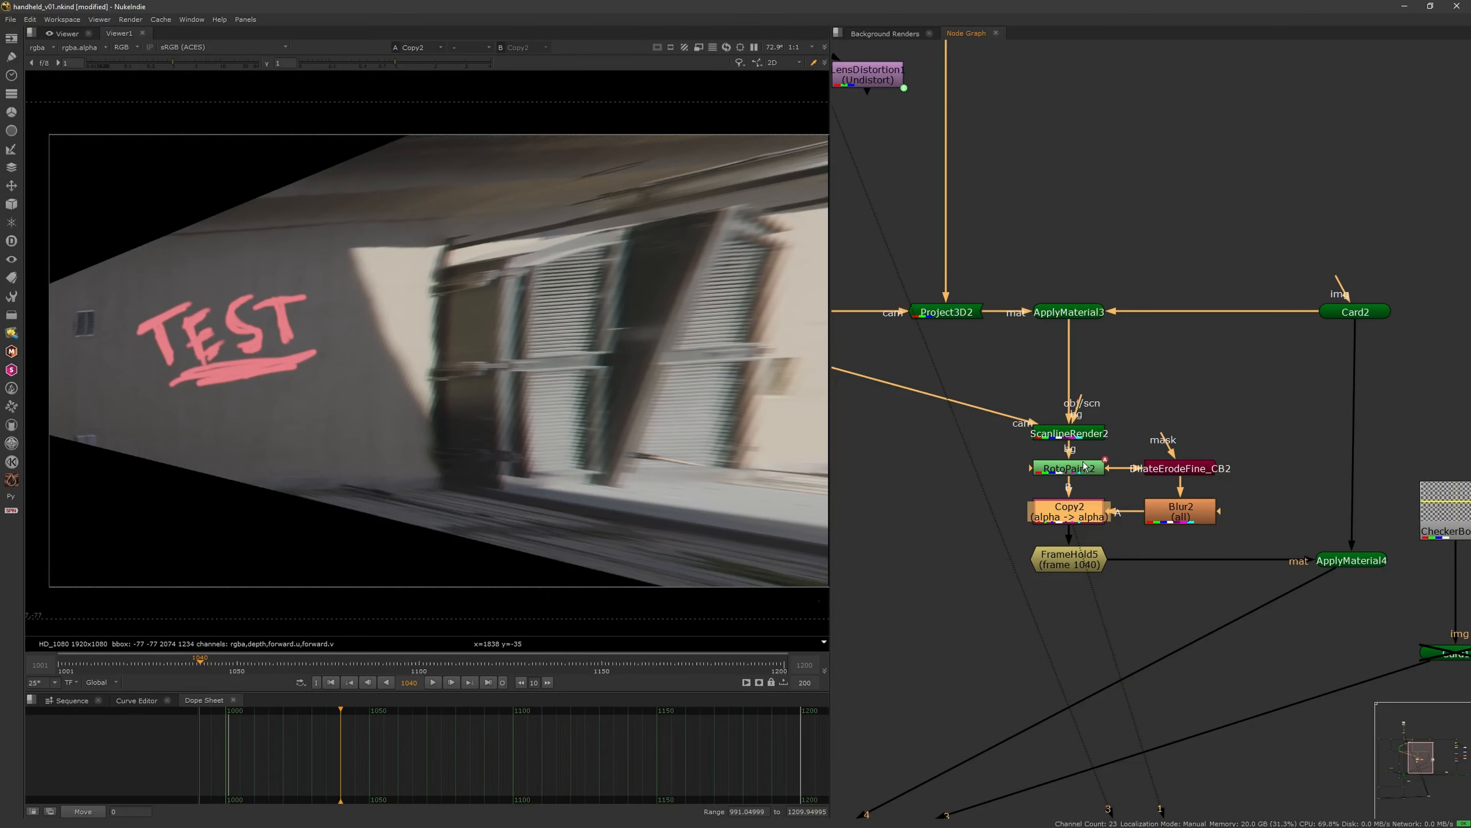
Add a Premult node beneath Copy2, lower FrameHold5 and ApplyMaterial4 to make room, and view the Merge1 composite
{"action": "key", "text": "Tab"}
{"action": "type", "text": "prem"}
{"action": "left_click", "coordinate": [1015, 531]}
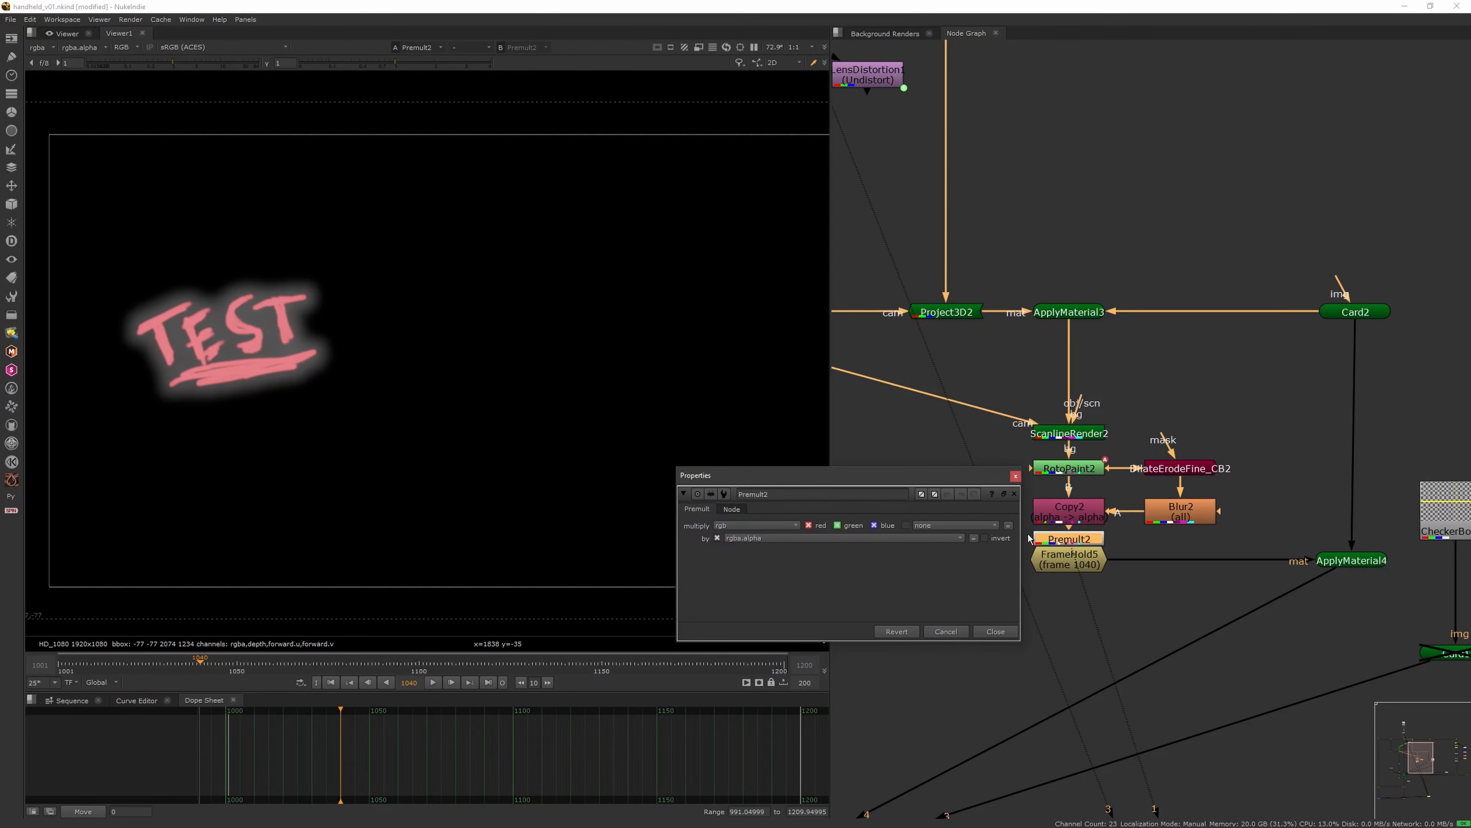
{"action": "left_click", "coordinate": [1016, 476]}
{"action": "left_click_drag", "start_coordinate": [1069, 560], "coordinate": [1068, 582]}
{"action": "left_click_drag", "start_coordinate": [1339, 560], "coordinate": [1337, 583]}
{"action": "left_click", "coordinate": [1290, 540]}
{"action": "key", "text": "1"}
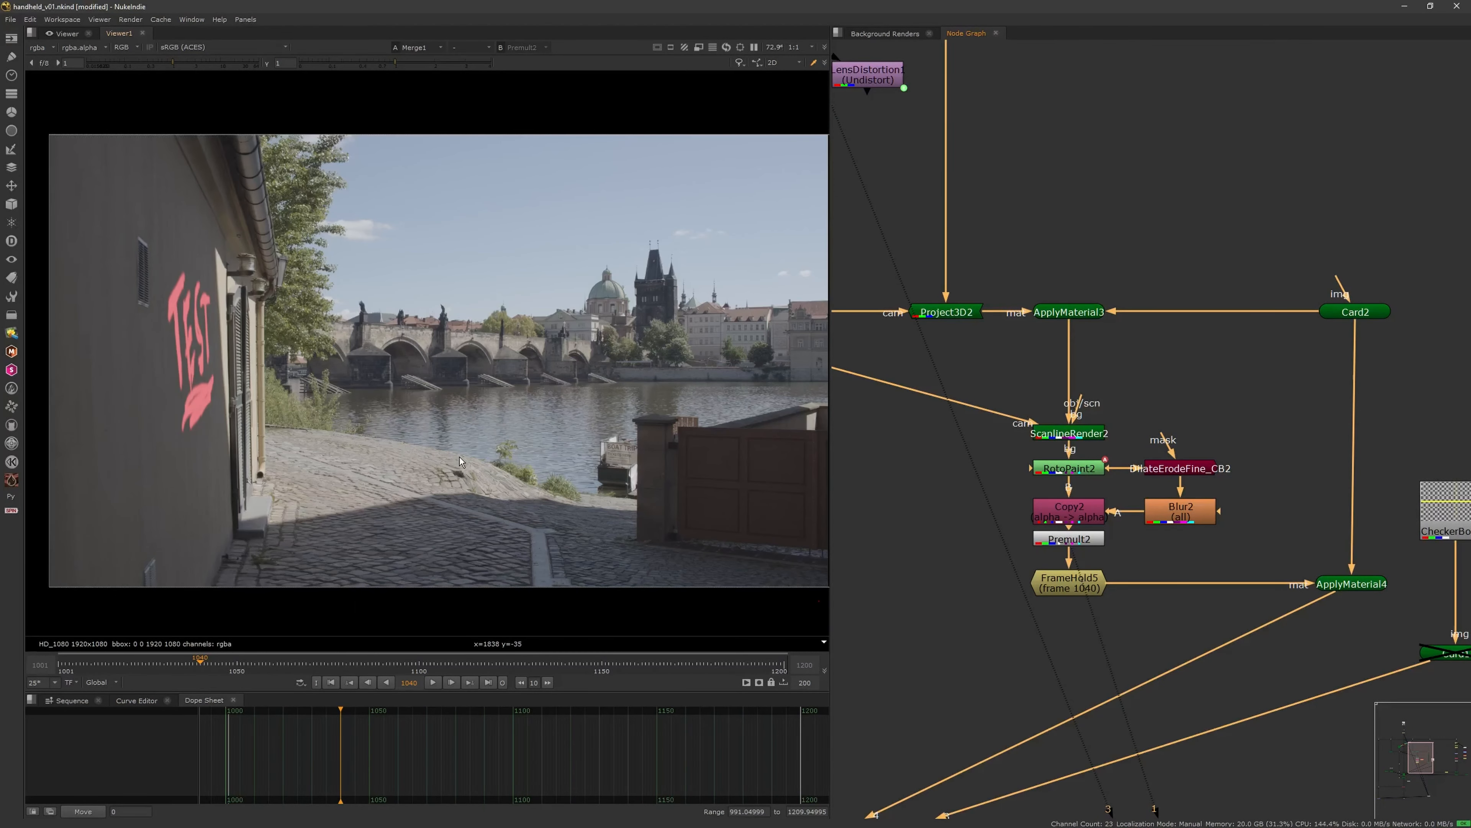
Compare the scene render at the dot beneath ScanlineRender1 with the Merge1 composite
{"action": "scroll", "coordinate": [1106, 436], "scroll_direction": "down", "scroll_amount": 5}
{"action": "scroll", "coordinate": [997, 659], "scroll_direction": "up", "scroll_amount": 3}
{"action": "middle_click_drag", "start_coordinate": [998, 659], "coordinate": [1034, 498]}
{"action": "left_click_drag", "start_coordinate": [981, 520], "coordinate": [1007, 486]}
{"action": "key", "text": "1"}
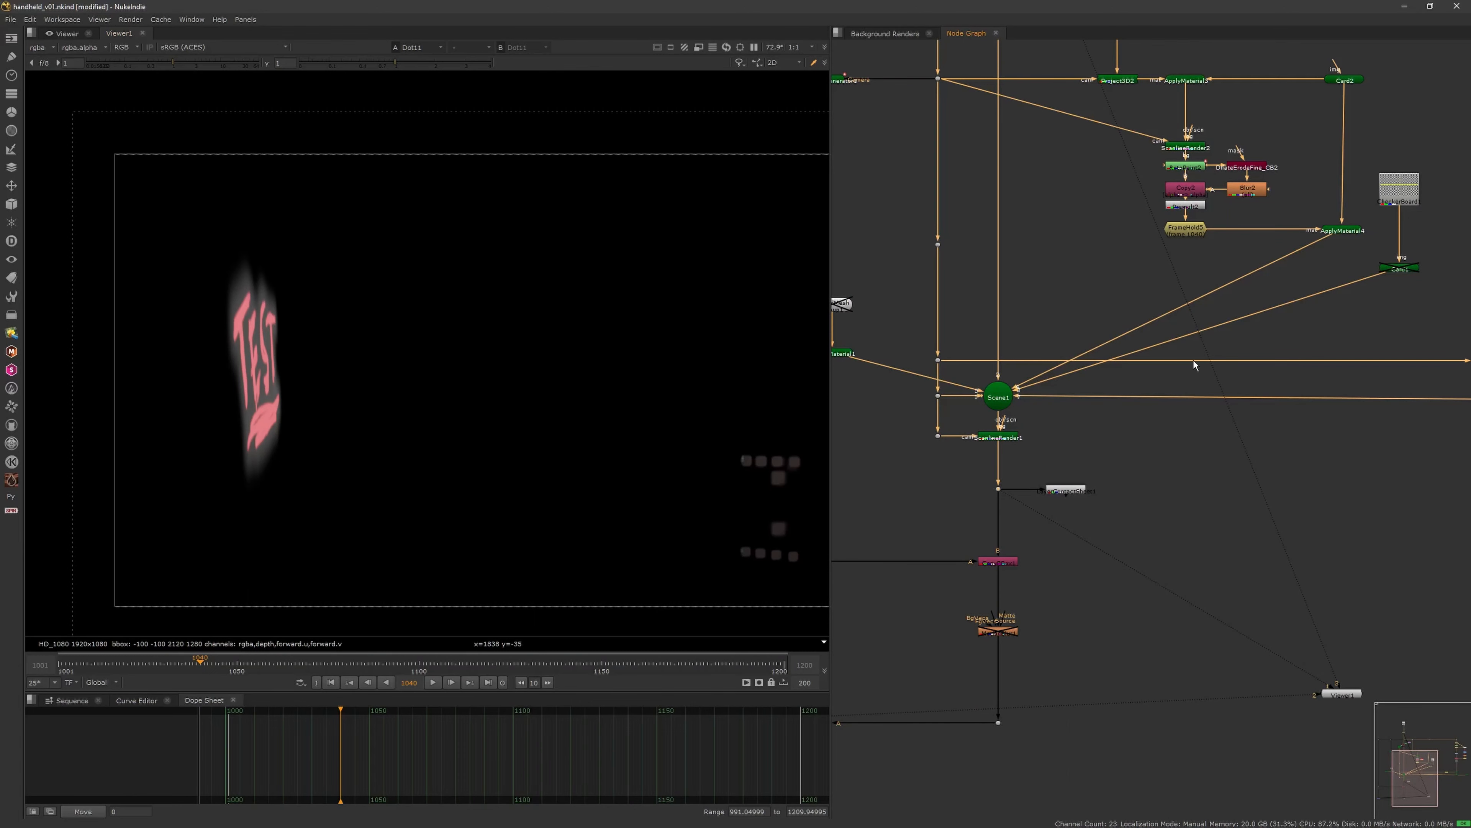
{"action": "middle_click_drag", "start_coordinate": [1087, 496], "coordinate": [1120, 411]}
{"action": "middle_click_drag", "start_coordinate": [1201, 191], "coordinate": [1126, 322]}
{"action": "key", "text": "2"}
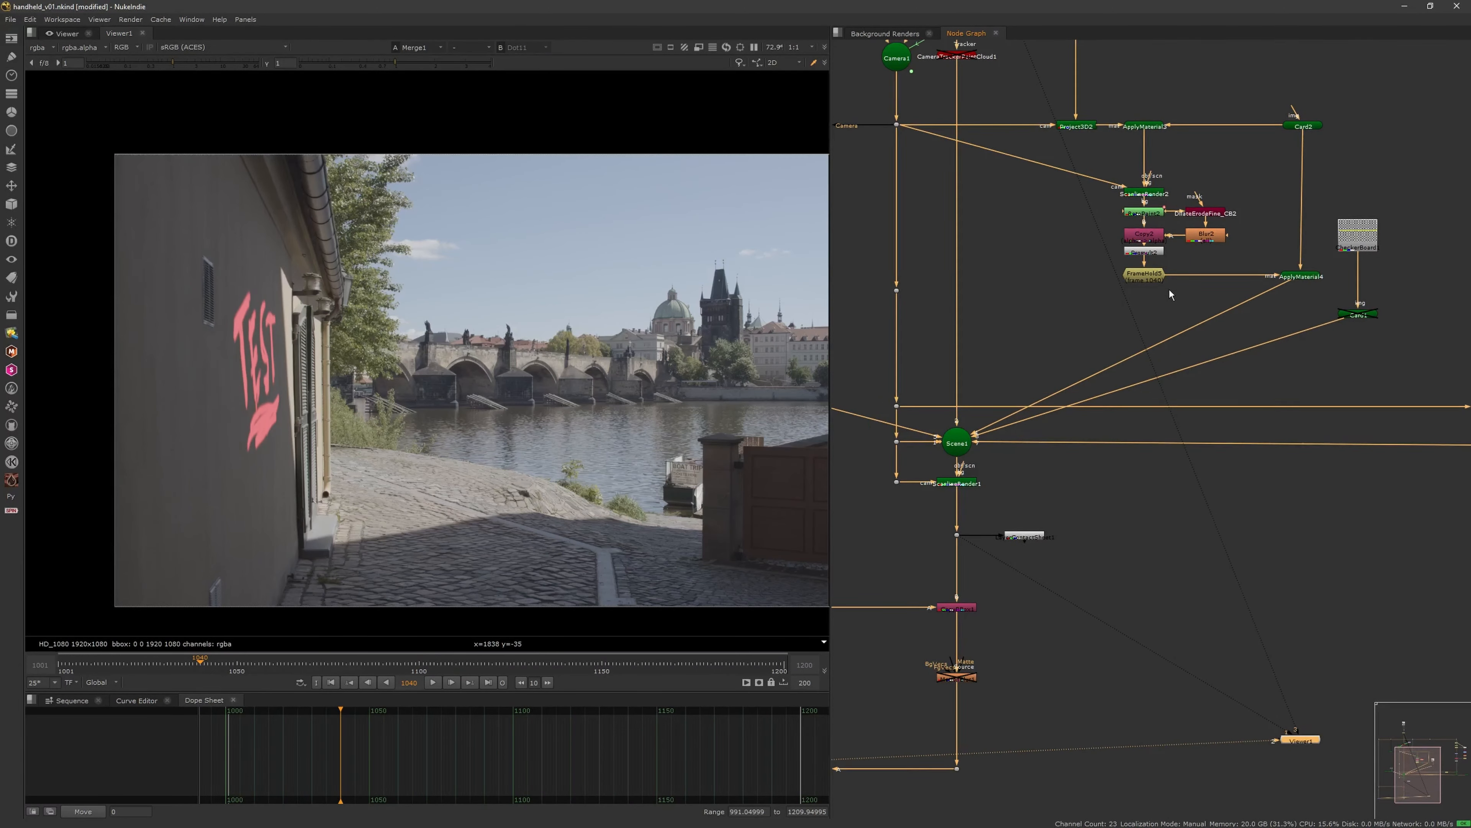
Examine the expanded TEST alpha at DilateErodeFine_CB2
{"action": "scroll", "coordinate": [1176, 282], "scroll_direction": "up", "scroll_amount": 2}
{"action": "middle_click_drag", "start_coordinate": [1179, 276], "coordinate": [1097, 362]}
{"action": "left_click", "coordinate": [1135, 271]}
{"action": "key", "text": "1"}
{"action": "left_click", "coordinate": [901, 334]}
{"action": "key", "text": "a"}
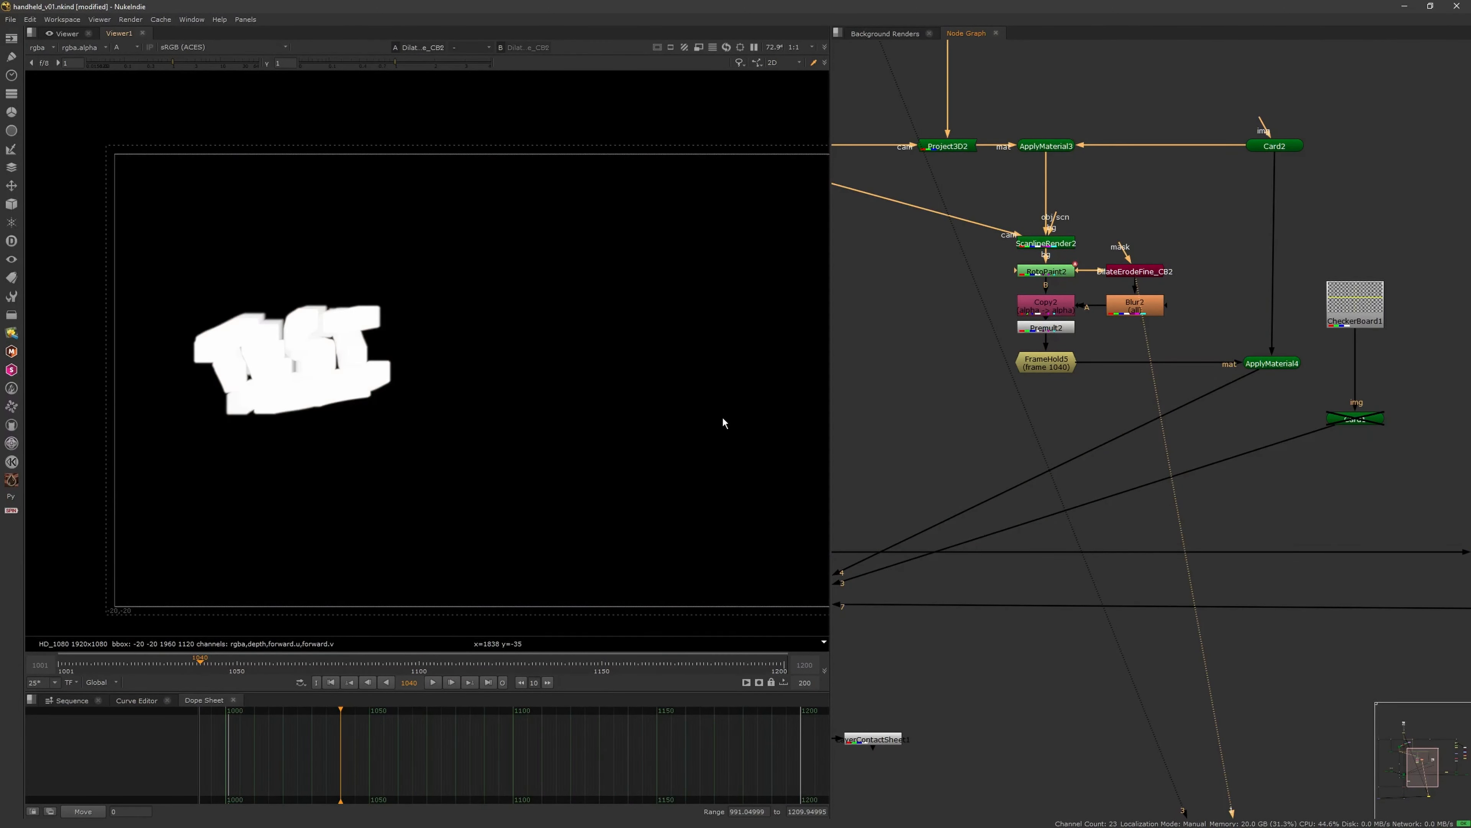
View the Blur2 alpha, reduce the blur size, and return to the Merge1 composite in RGB
{"action": "left_click", "coordinate": [1135, 309]}
{"action": "key", "text": "1"}
{"action": "double_click", "coordinate": [1134, 310]}
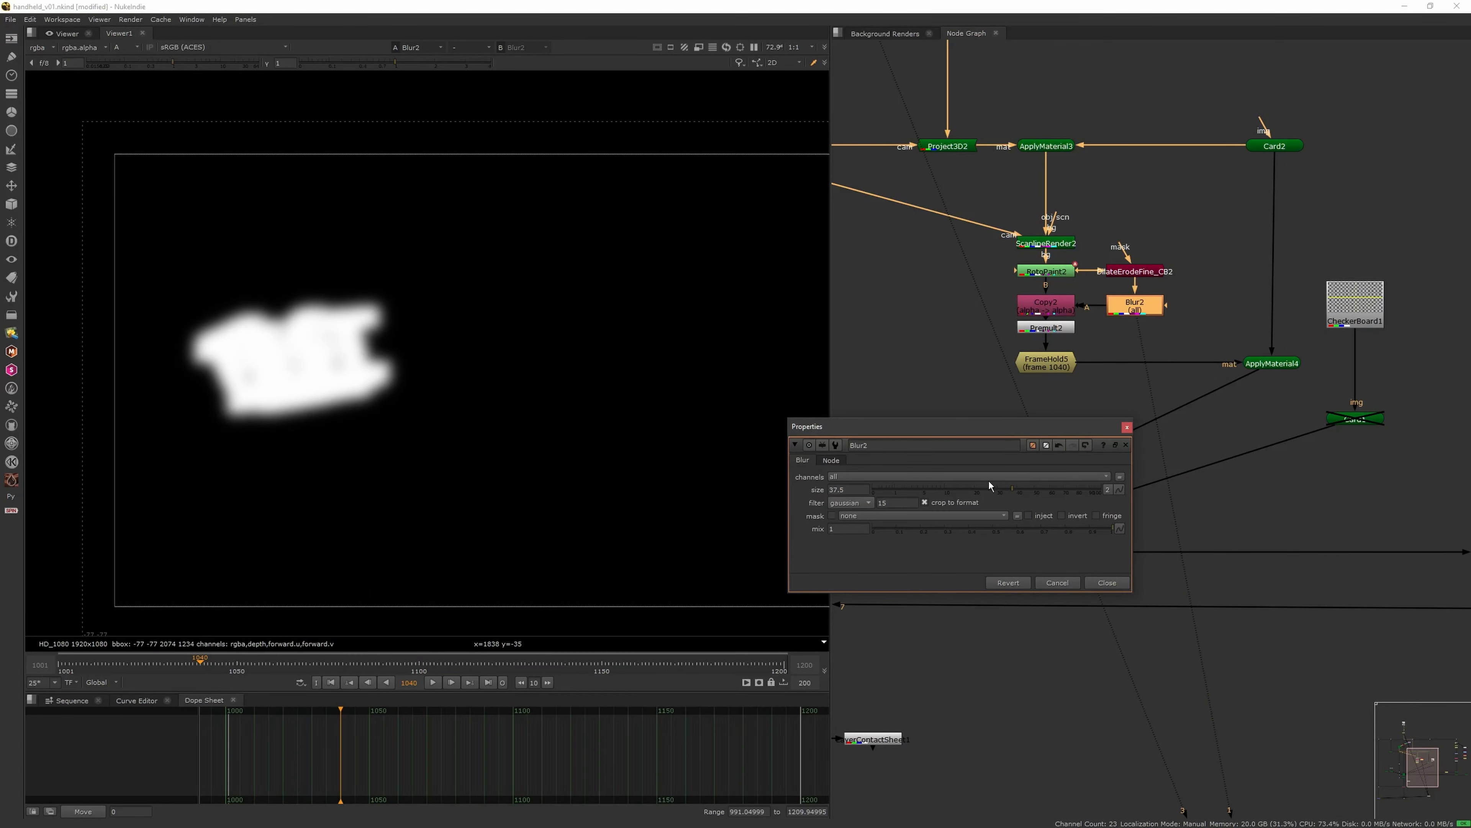
{"action": "left_click_drag", "start_coordinate": [988, 486], "coordinate": [964, 488]}
{"action": "left_click", "coordinate": [1128, 429]}
{"action": "left_click", "coordinate": [1116, 407]}
{"action": "key", "text": "2"}
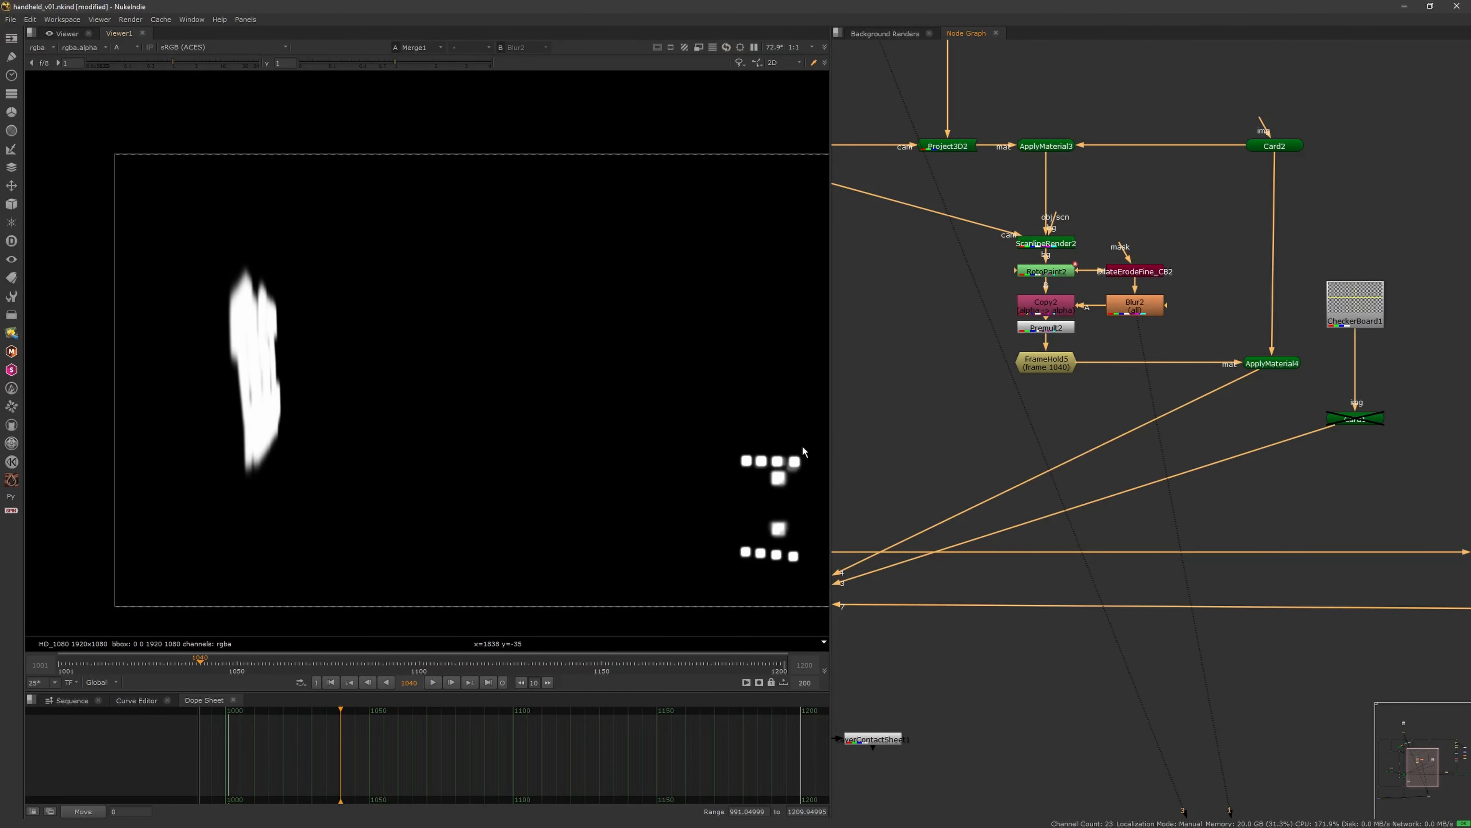
{"action": "key", "text": "a"}
Compare the Copy2 output, the Premult2 output and the Merge1 composite
{"action": "left_click", "coordinate": [1058, 307]}
{"action": "key", "text": "1"}
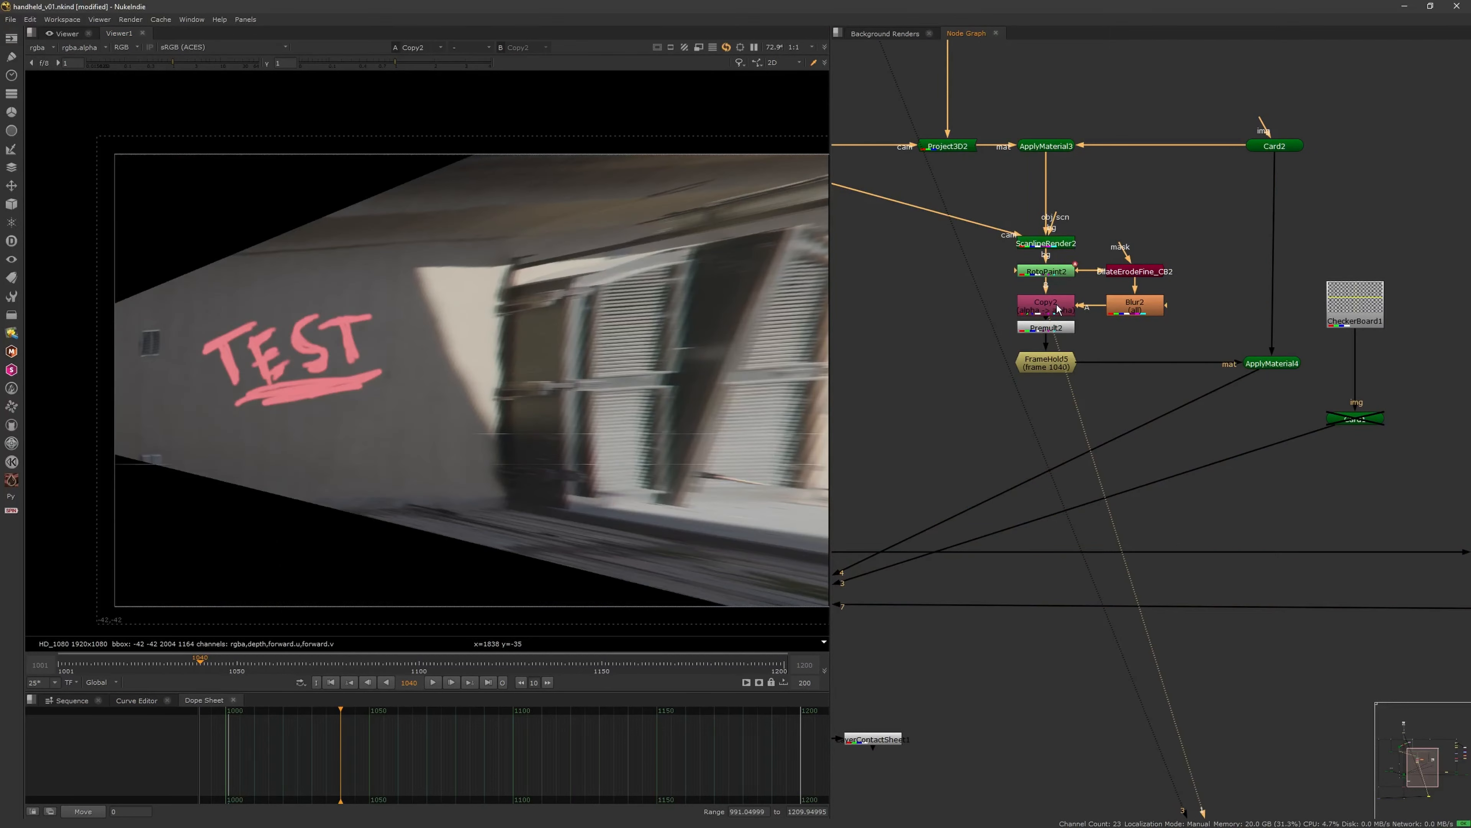
{"action": "left_click", "coordinate": [1055, 327]}
{"action": "key", "text": "1"}
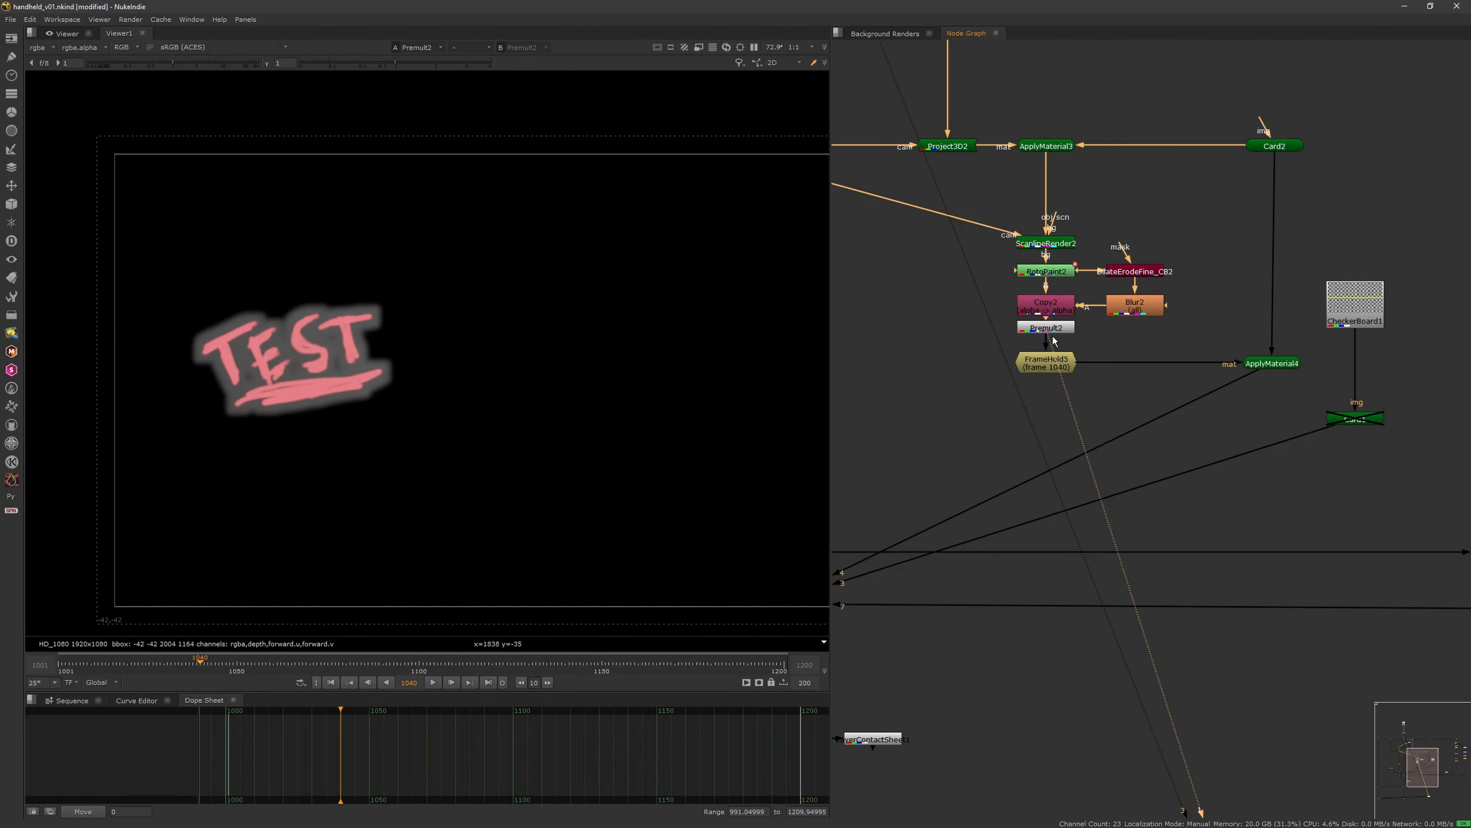
{"action": "left_click", "coordinate": [1013, 407]}
{"action": "key", "text": "3"}
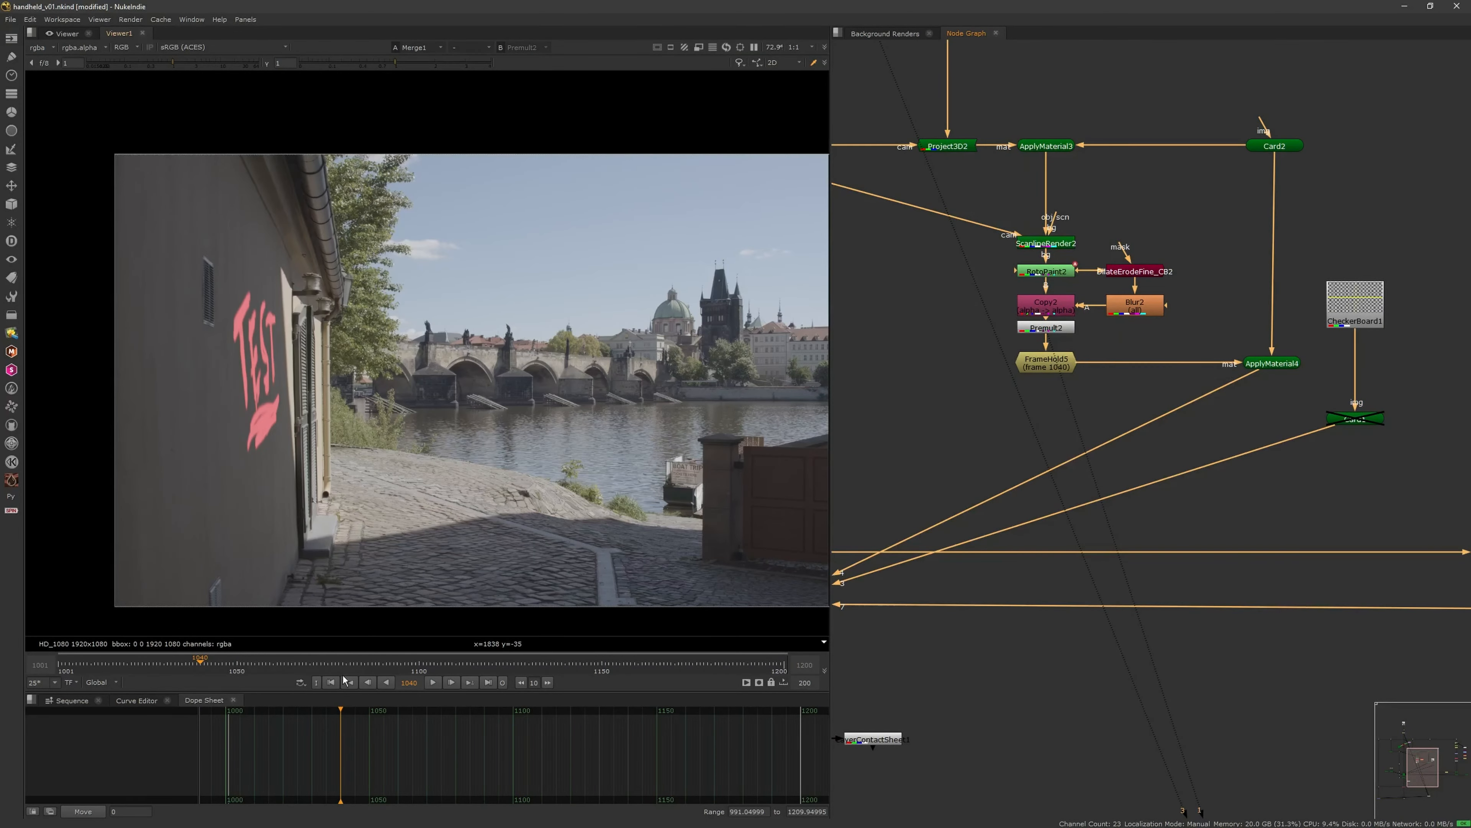
Play the composite from the first frame, stop at frame 1020, and fit the whole node graph in view
{"action": "left_click", "coordinate": [332, 682]}
{"action": "left_click", "coordinate": [433, 682]}
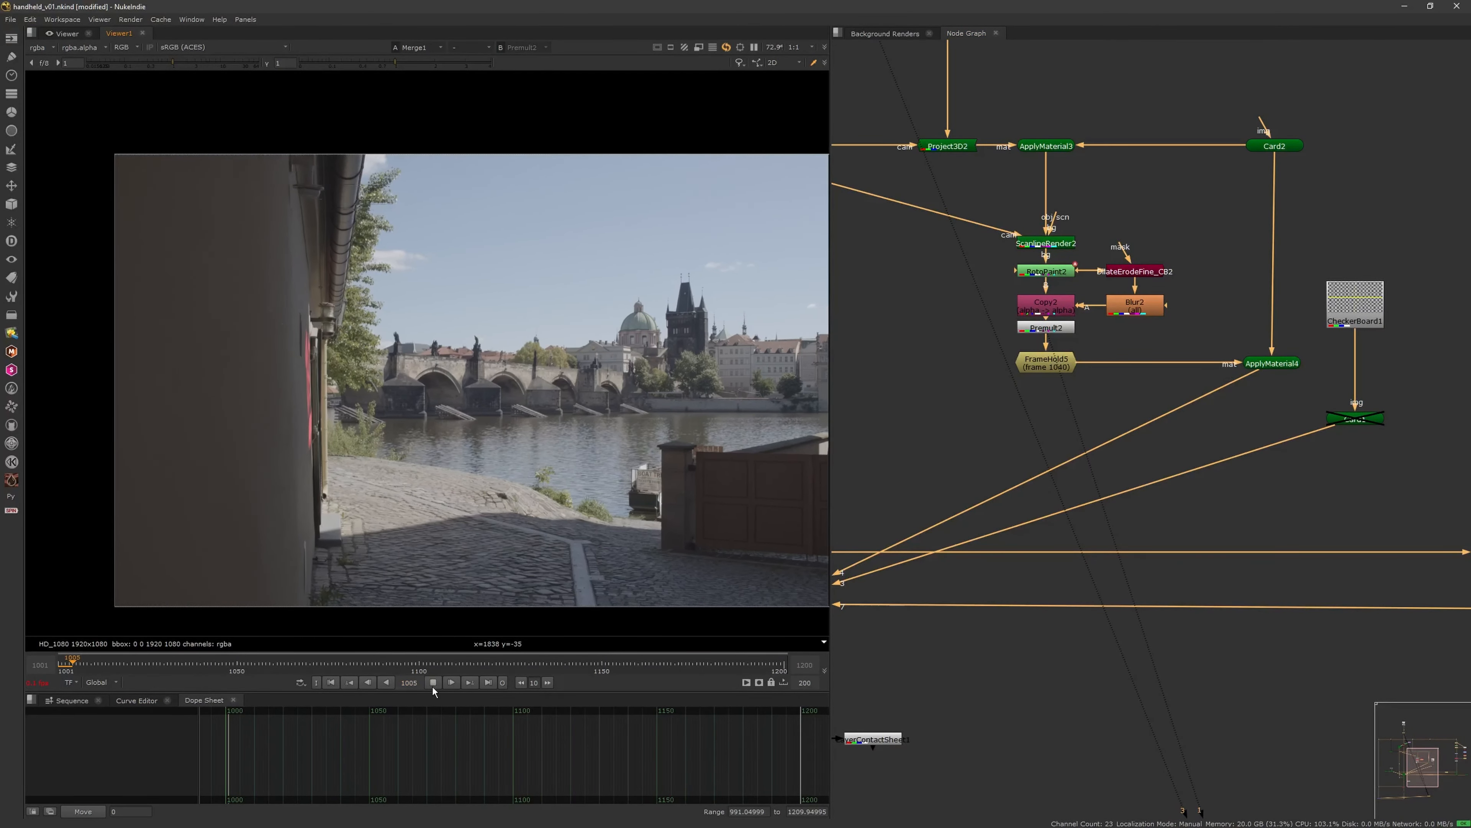
{"action": "left_click", "coordinate": [432, 683]}
{"action": "key", "text": "f"}
{"action": "left_click", "coordinate": [1038, 428]}
{"action": "key", "text": "f"}
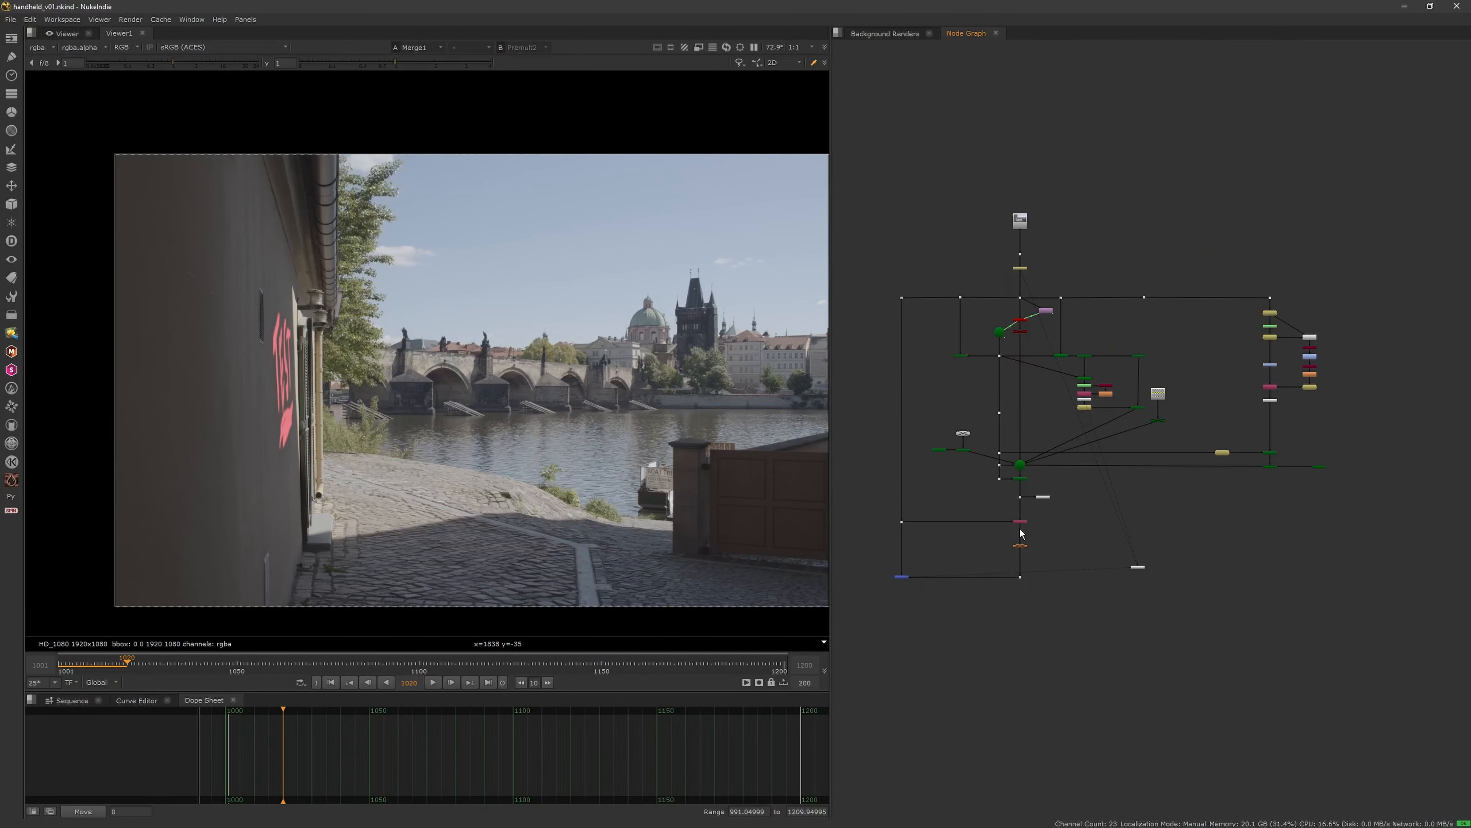
Scrub beyond frame 1050 to check the TEST paint on the wall, and look over the complete node graph
{"action": "mouse_move", "coordinate": [292, 664]}
{"action": "left_mouse_down"}
{"action": "mouse_move", "coordinate": [369, 672]}
{"action": "mouse_move", "coordinate": [280, 664]}
{"action": "left_mouse_up"}
{"action": "middle_click_drag", "start_coordinate": [435, 559], "coordinate": [399, 578]}
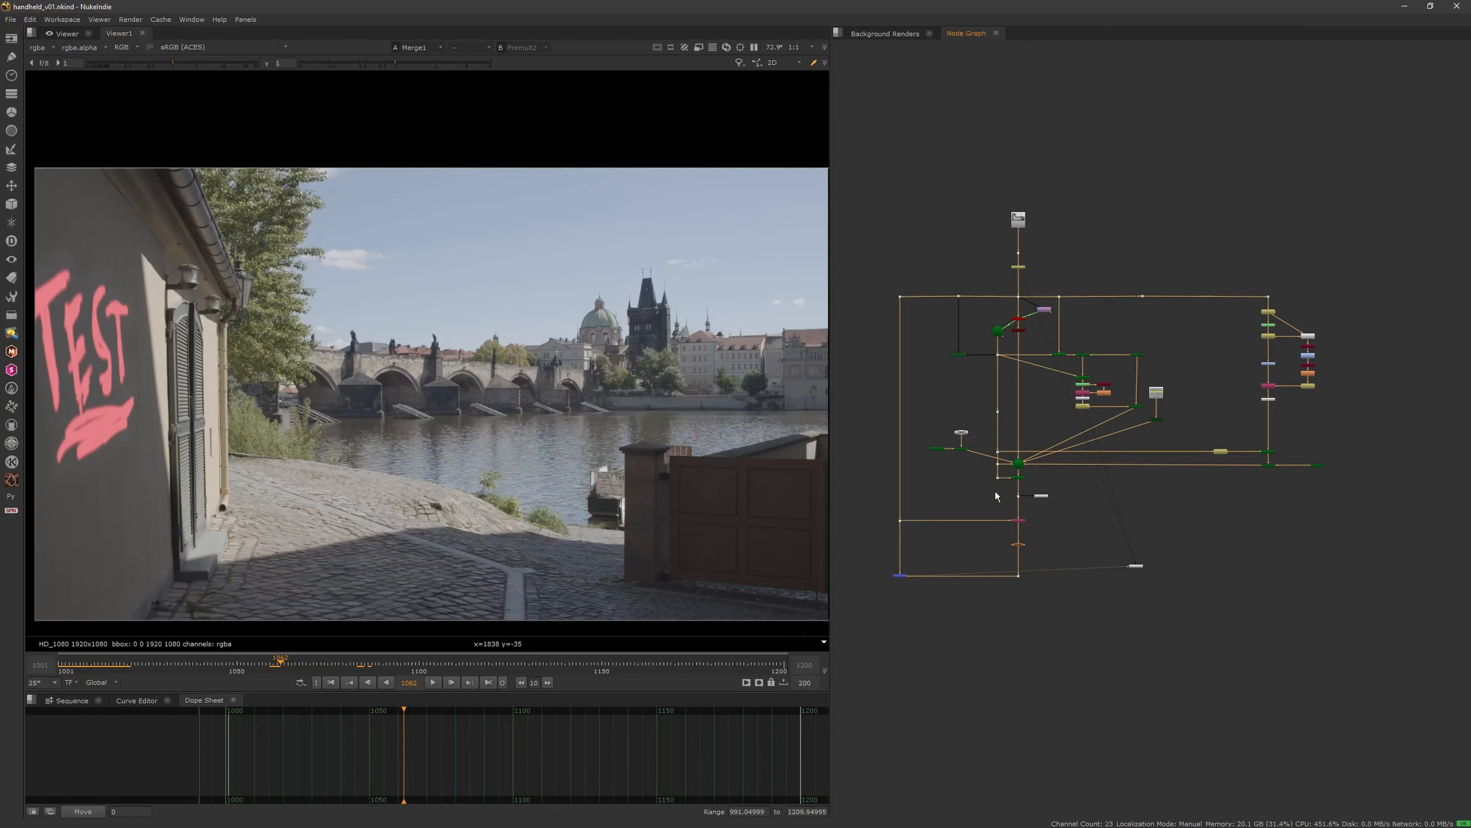
{"action": "scroll", "coordinate": [1067, 426], "scroll_direction": "up", "scroll_amount": 5}
{"action": "scroll", "coordinate": [1263, 285], "scroll_direction": "down", "scroll_amount": 4}
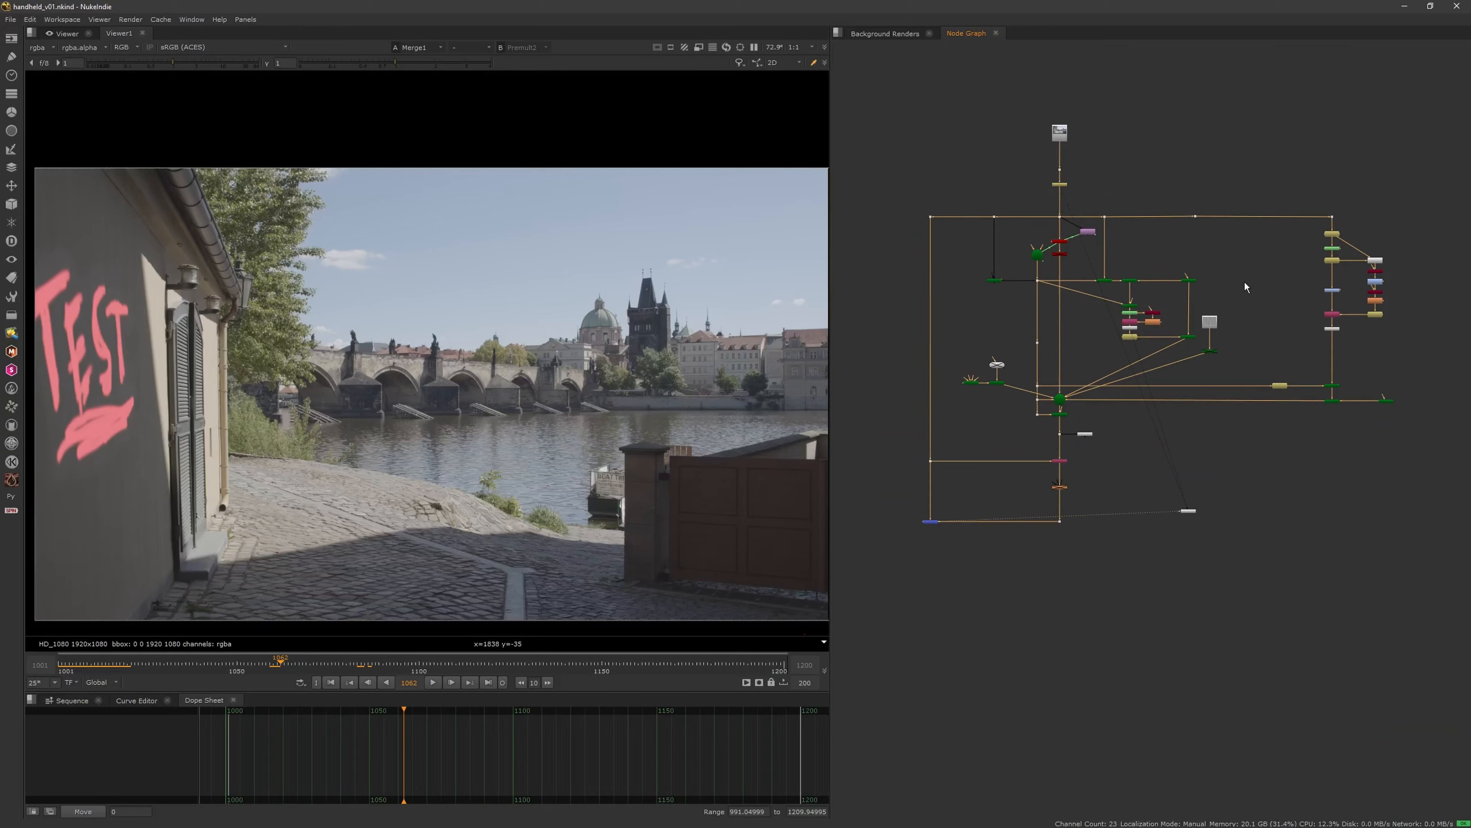
Add the frog geometry node, connect it to Scene1, and place it beside the checkerboard card
{"action": "scroll", "coordinate": [1177, 338], "scroll_direction": "up", "scroll_amount": 4}
{"action": "key", "text": "Tab"}
{"action": "type", "text": "card"}
{"action": "key", "text": "Return"}
{"action": "left_click_drag", "start_coordinate": [1317, 595], "coordinate": [1188, 437]}
{"action": "middle_click_drag", "start_coordinate": [1189, 442], "coordinate": [1364, 375]}
{"action": "left_click_drag", "start_coordinate": [1363, 374], "coordinate": [997, 490]}
{"action": "left_click_drag", "start_coordinate": [1358, 370], "coordinate": [1335, 410]}
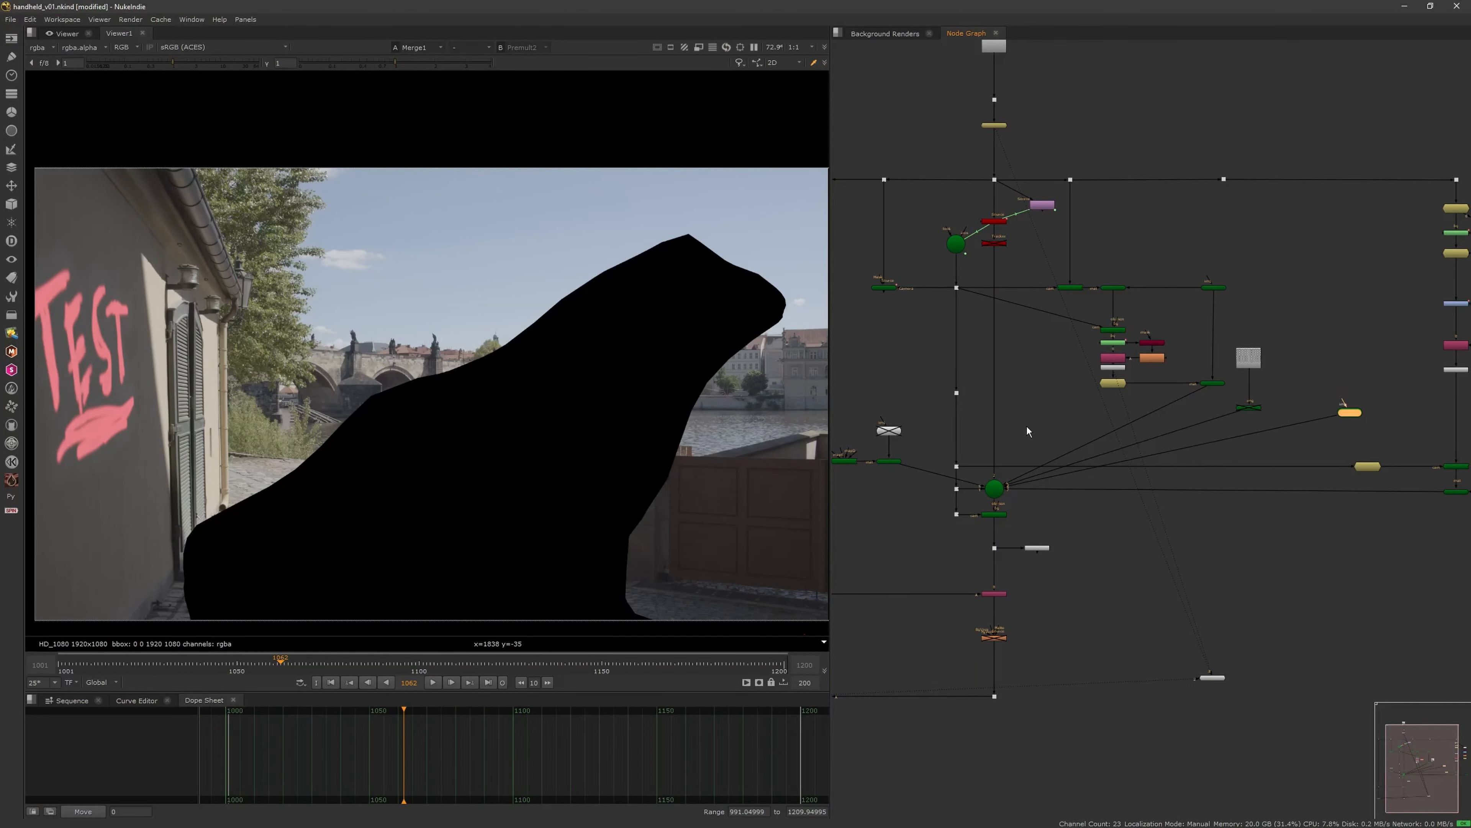
Connect the point cloud node fed by the tracked camera to Scene1, and view Scene1 in 3D around the frog
{"action": "left_click", "coordinate": [996, 244]}
{"action": "left_click_drag", "start_coordinate": [884, 290], "coordinate": [994, 489]}
{"action": "left_click", "coordinate": [994, 489]}
{"action": "key", "text": "1"}
{"action": "left_click_drag", "start_coordinate": [742, 535], "coordinate": [786, 445], "text": "ctrl"}
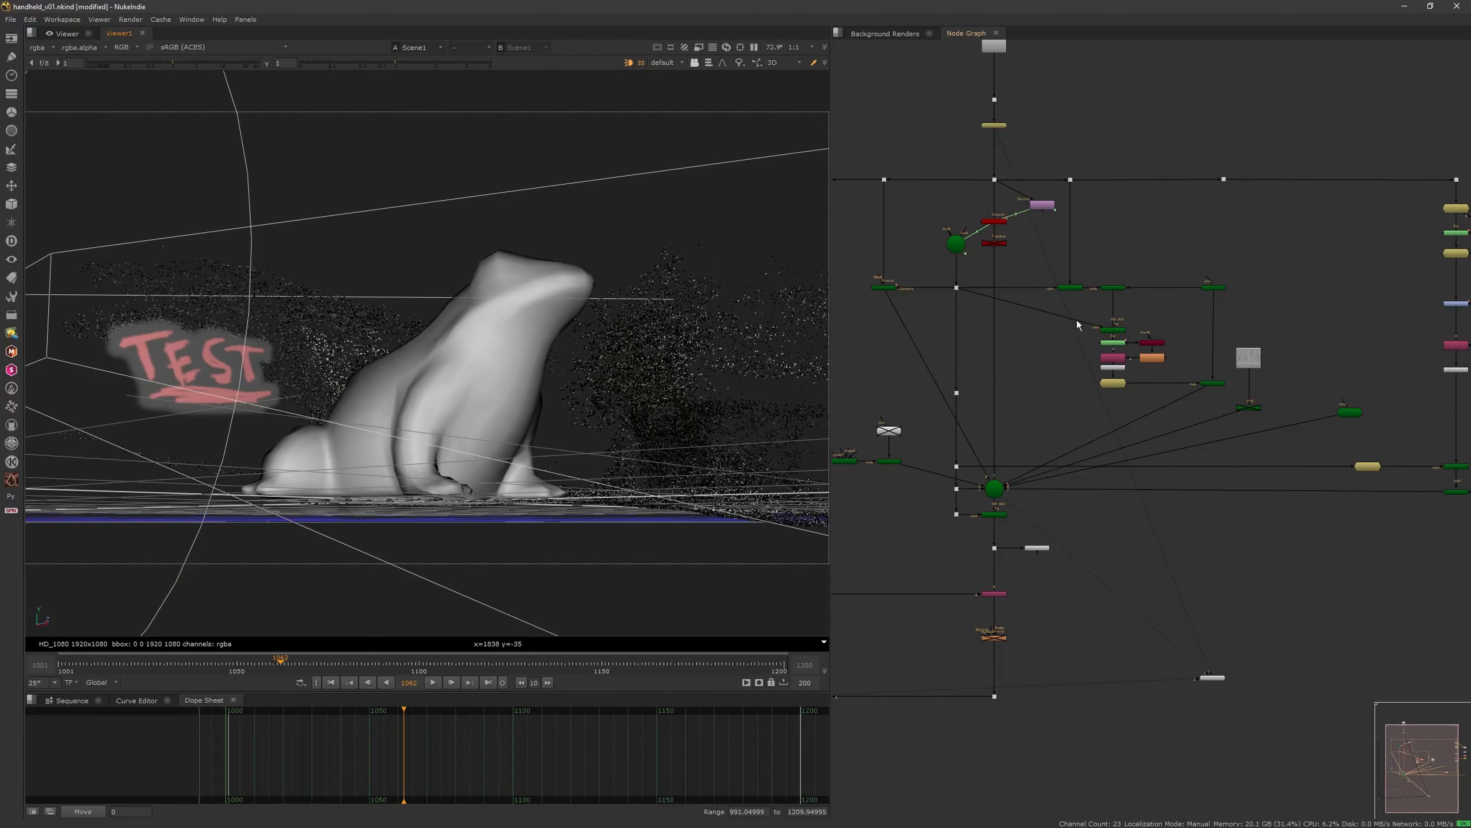